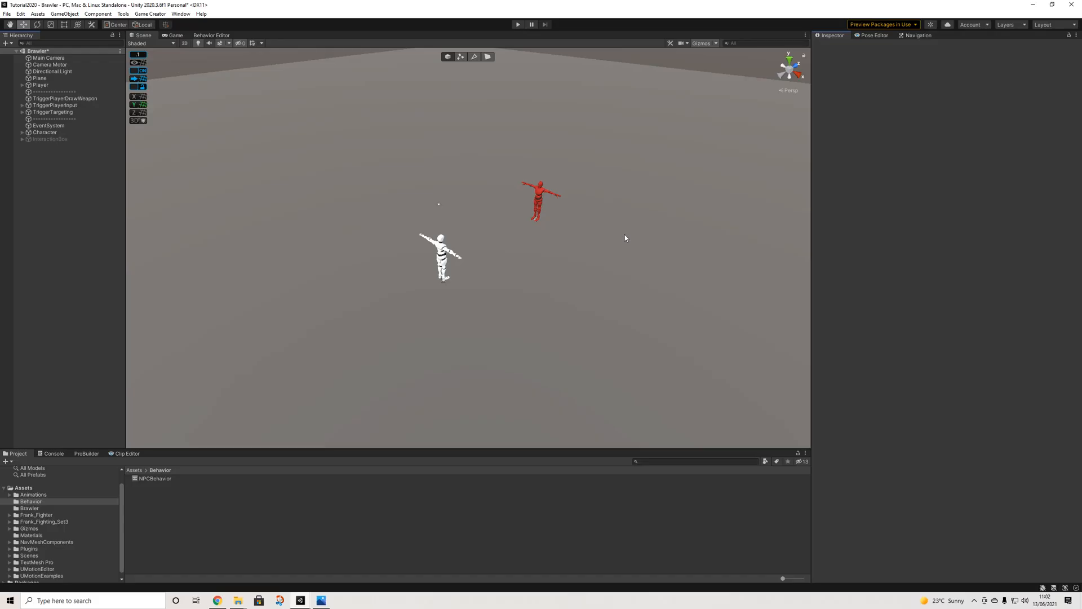
{"action": "mouse_move", "coordinate": [624, 237]}
{"action": "left_mouse_down", "text": "alt"}
{"action": "mouse_move", "coordinate": [625, 280]}
{"action": "mouse_move", "coordinate": [635, 244]}
{"action": "left_mouse_up", "text": "alt"}
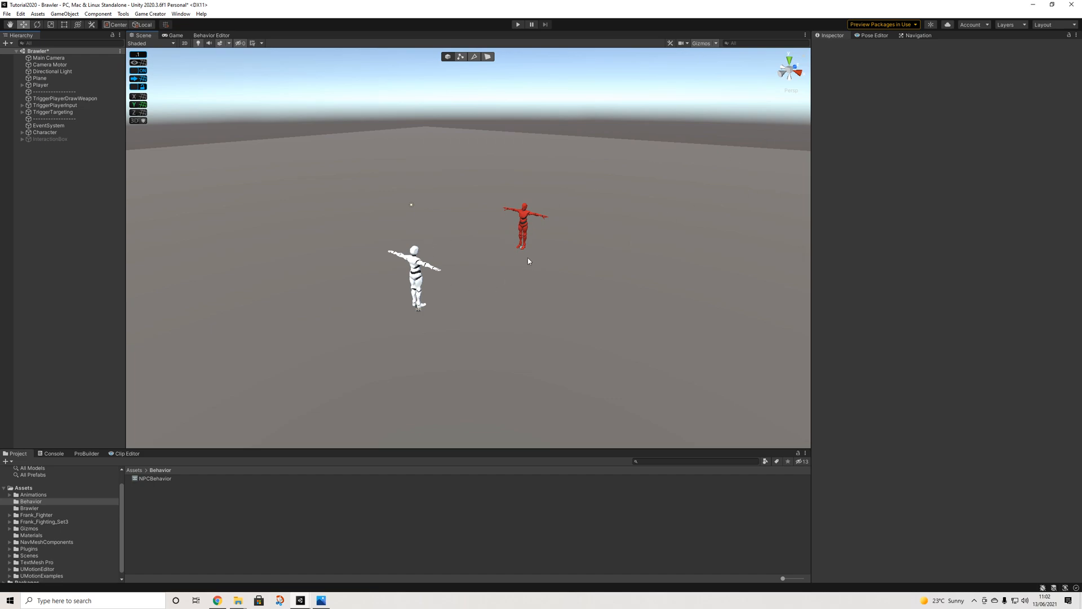
{"action": "left_click_drag", "start_coordinate": [529, 234], "coordinate": [559, 255], "text": "alt"}
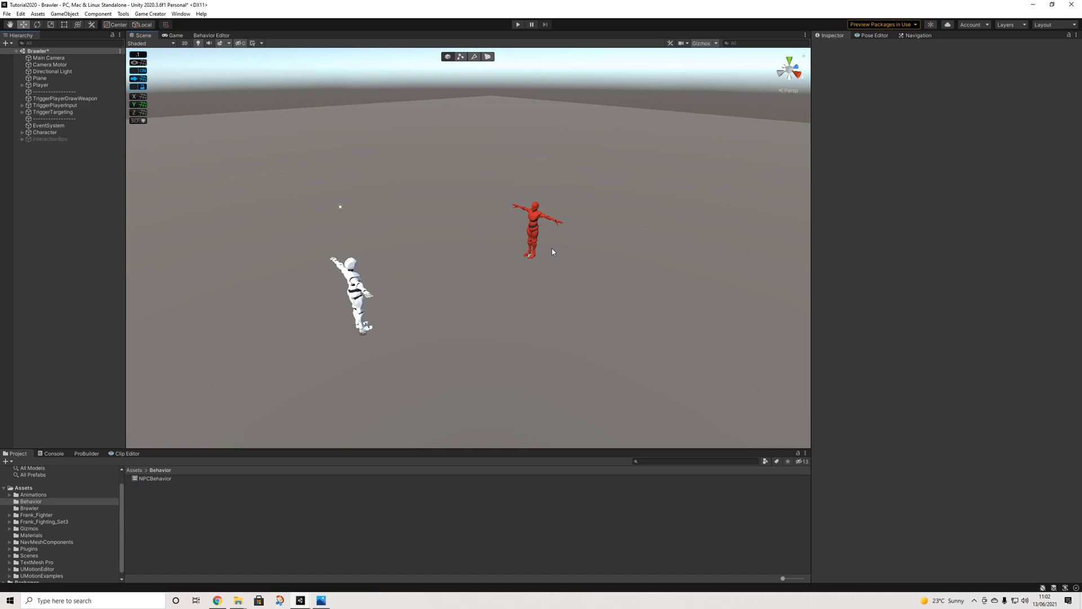
{"action": "scroll", "coordinate": [562, 197], "scroll_direction": "up", "scroll_amount": 2}
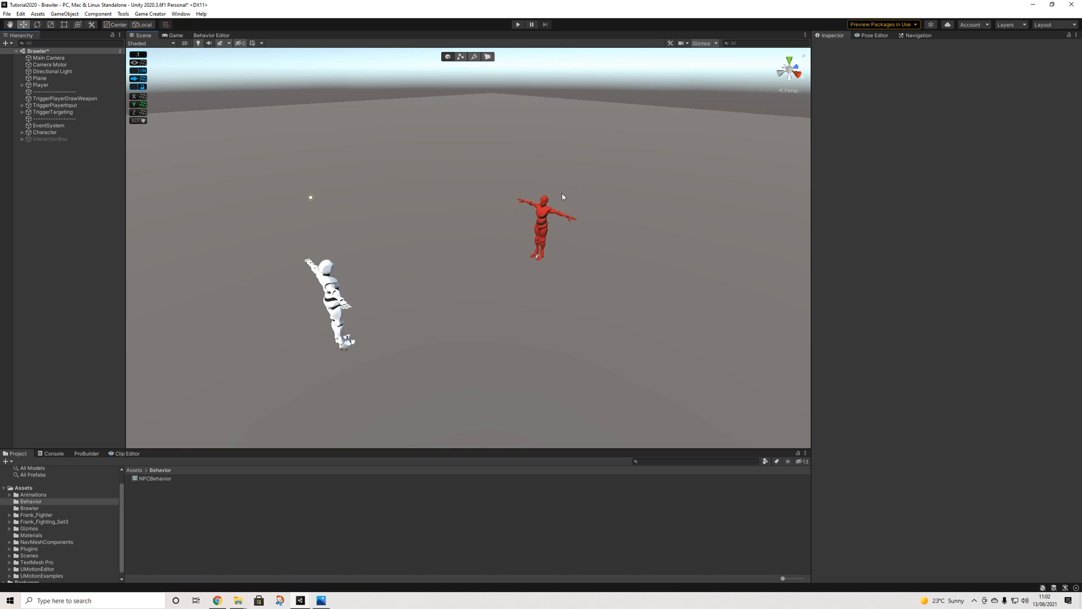
{"action": "middle_click_drag", "start_coordinate": [559, 208], "coordinate": [568, 197]}
{"action": "left_click_drag", "start_coordinate": [572, 225], "coordinate": [583, 240], "text": "alt"}
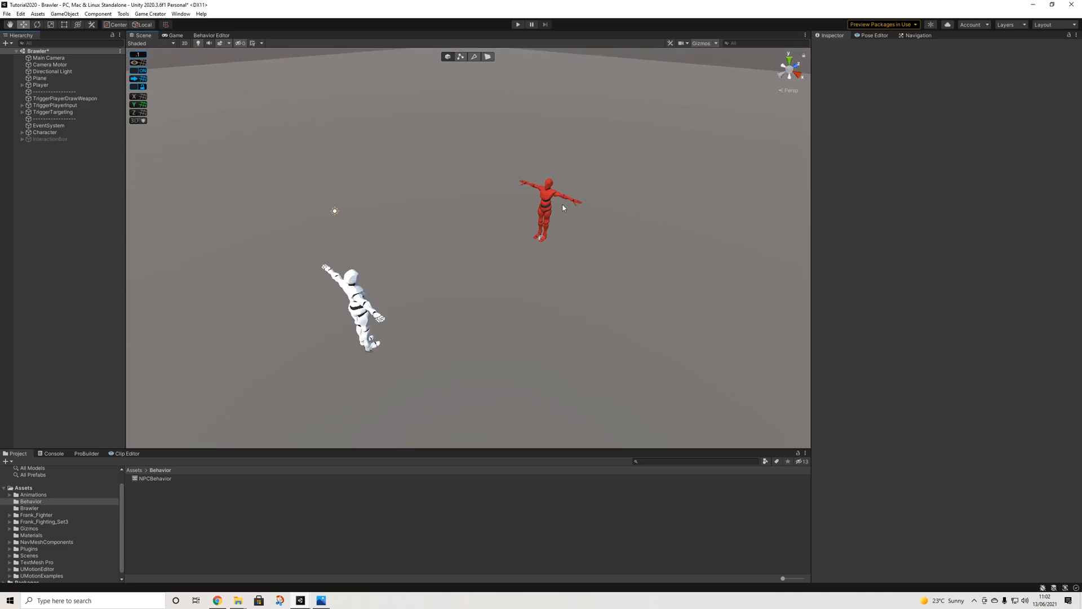
{"action": "left_click_drag", "start_coordinate": [573, 244], "coordinate": [616, 237], "text": "alt"}
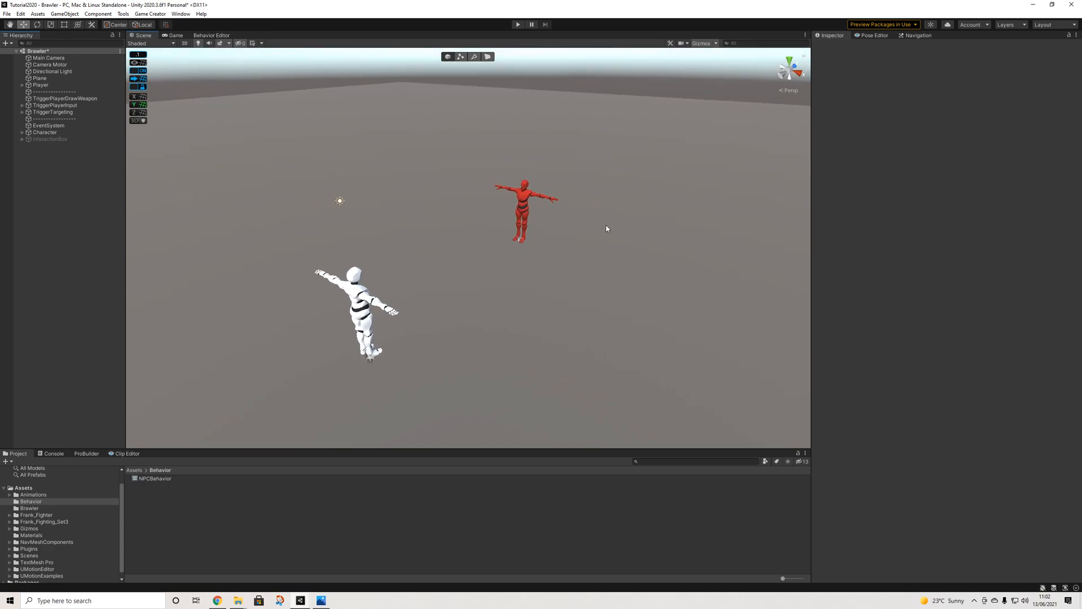
Remove the Restart the action entry from the second clause of Conditions (1) under TriggerTargeting
{"action": "left_click", "coordinate": [18, 114]}
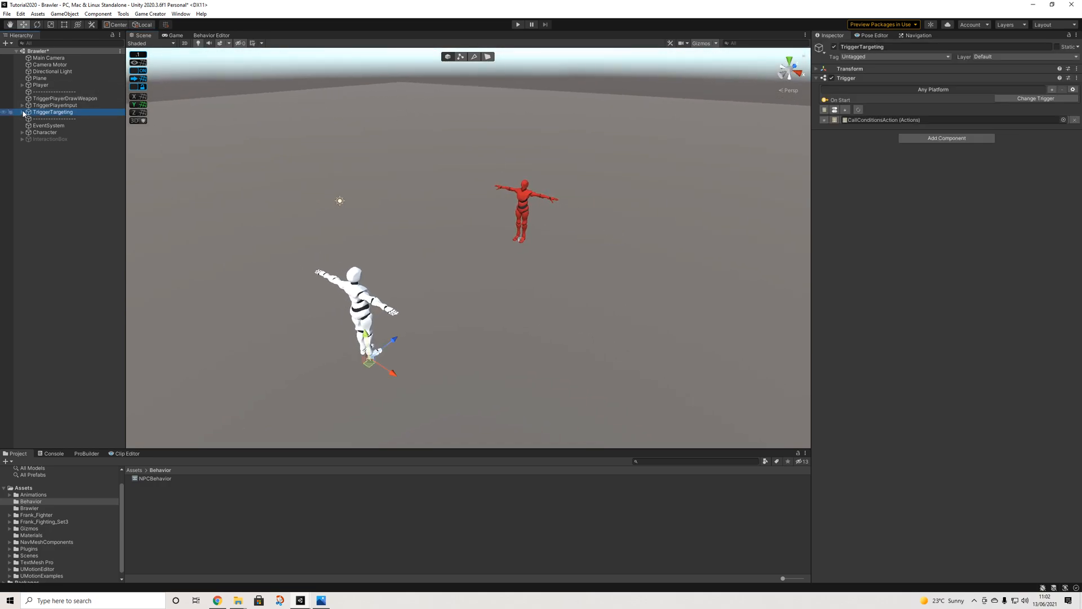
{"action": "left_click", "coordinate": [22, 112]}
{"action": "left_click", "coordinate": [62, 118]}
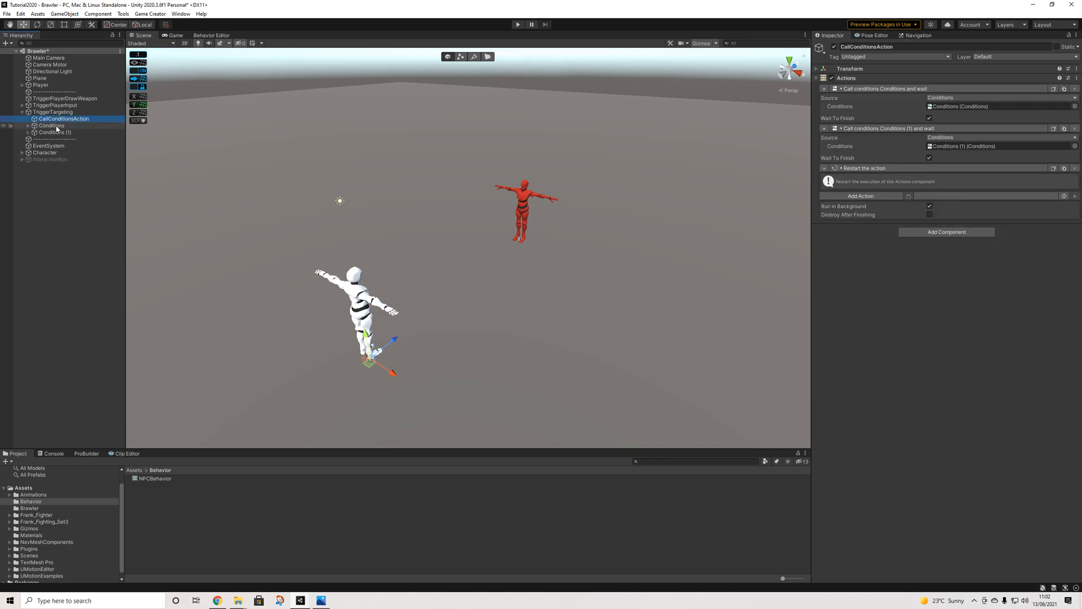
{"action": "left_click", "coordinate": [54, 133]}
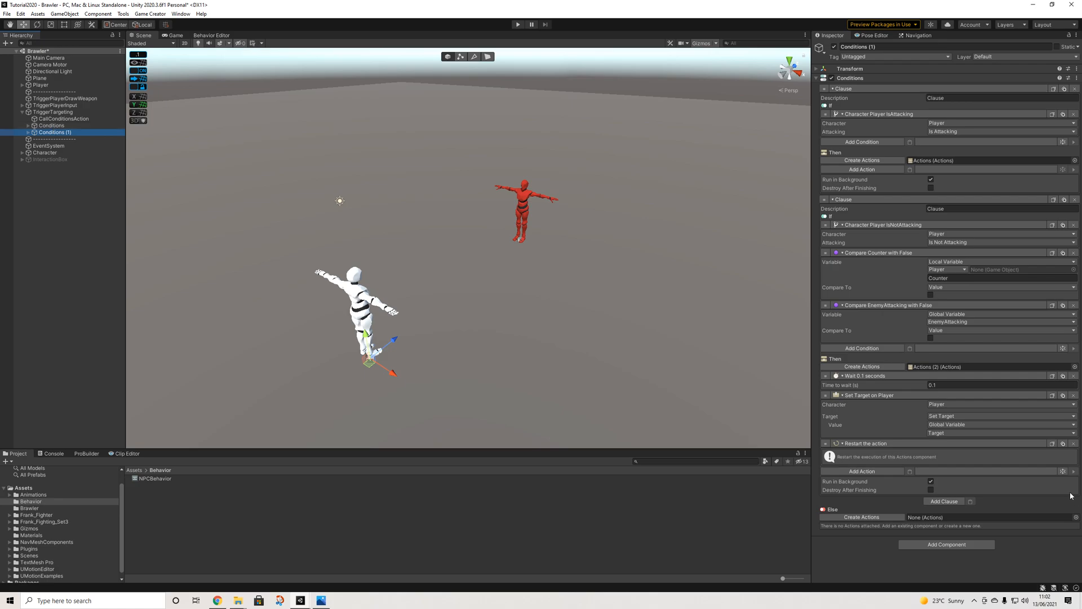
{"action": "left_click", "coordinate": [1073, 444]}
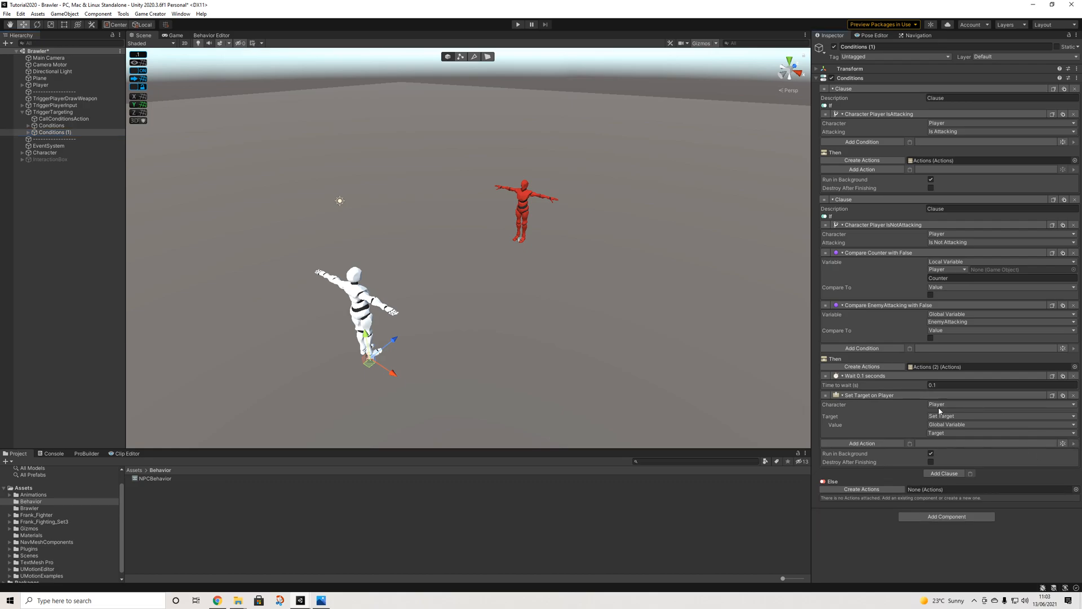
Review the conditions called by CallConditionsAction and the clauses of Conditions (1), and collapse TriggerTargeting
{"action": "left_click", "coordinate": [63, 118]}
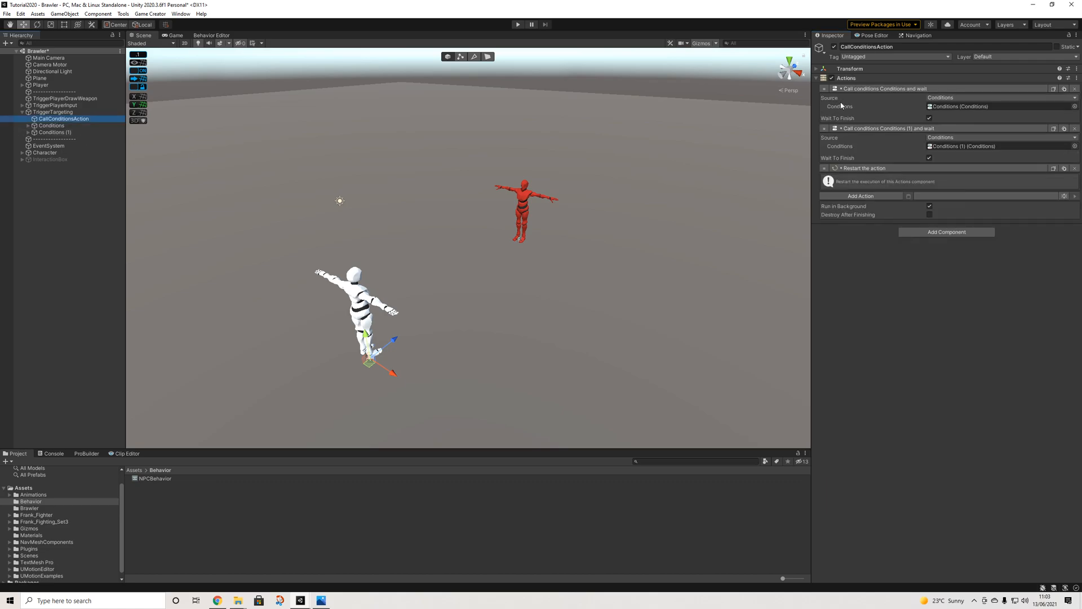
{"action": "left_click", "coordinate": [55, 132]}
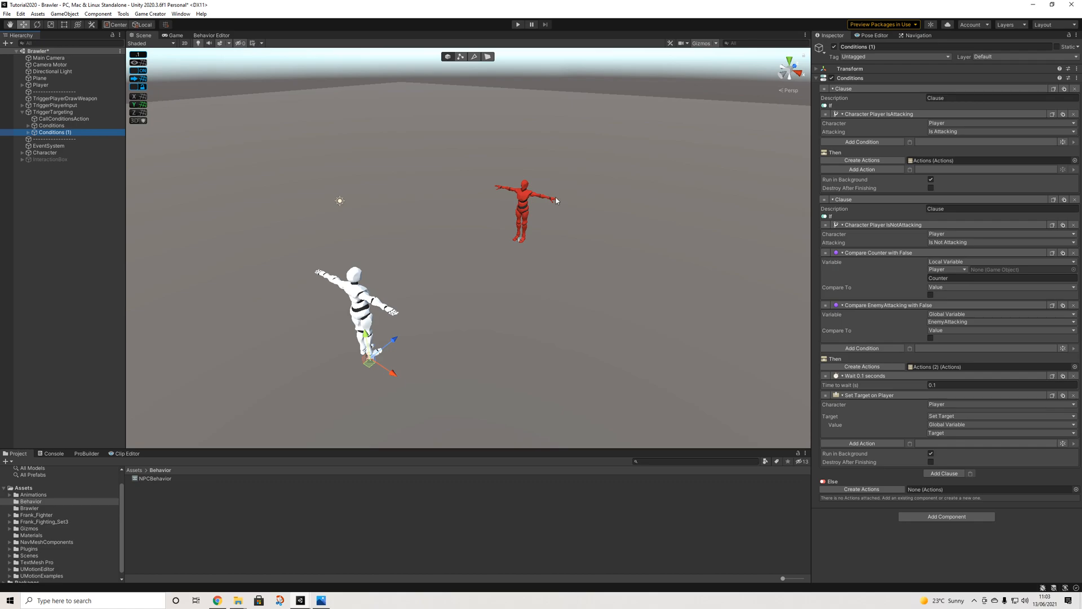
{"action": "middle_click_drag", "start_coordinate": [544, 232], "coordinate": [582, 223]}
{"action": "left_click_drag", "start_coordinate": [658, 232], "coordinate": [570, 239], "text": "alt"}
{"action": "middle_click_drag", "start_coordinate": [570, 239], "coordinate": [526, 239]}
{"action": "left_click_drag", "start_coordinate": [524, 257], "coordinate": [559, 280], "text": "alt"}
{"action": "middle_click_drag", "start_coordinate": [559, 280], "coordinate": [601, 251]}
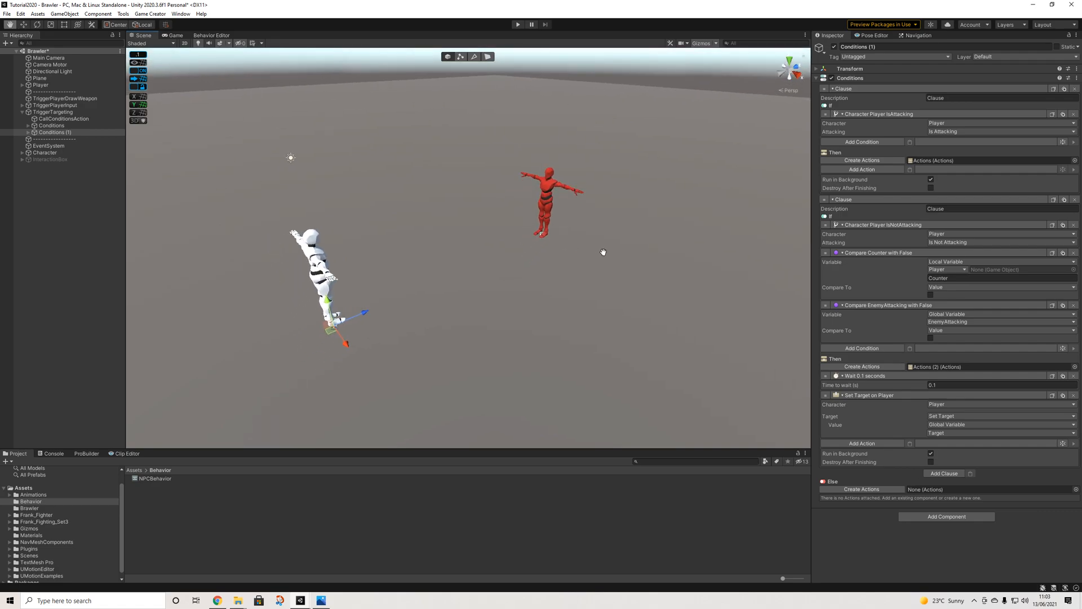
{"action": "left_click", "coordinate": [22, 112]}
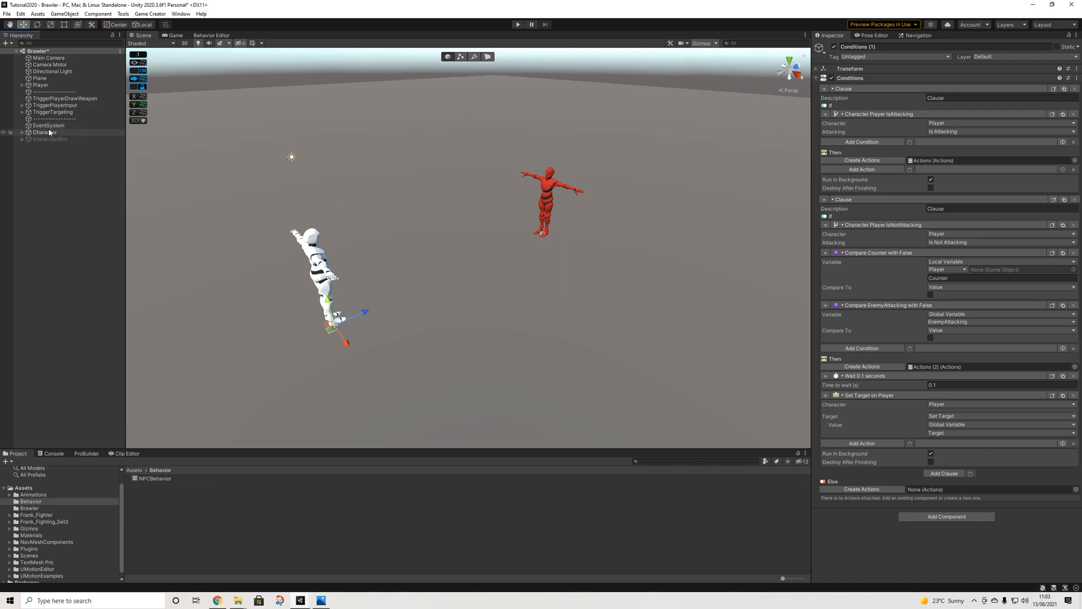
Duplicate the red enemy Character twice and place one copy on each side of the original
{"action": "middle_click_drag", "start_coordinate": [349, 184], "coordinate": [392, 171]}
{"action": "left_click_drag", "start_coordinate": [392, 171], "coordinate": [469, 188], "text": "alt"}
{"action": "middle_click_drag", "start_coordinate": [469, 188], "coordinate": [408, 197]}
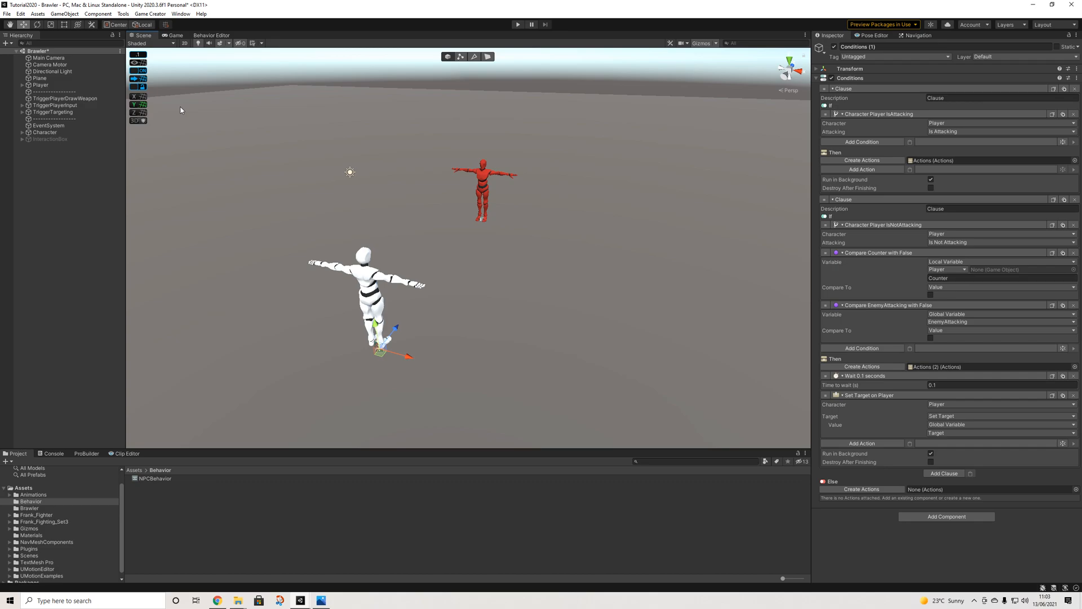
{"action": "left_click", "coordinate": [85, 132]}
{"action": "key", "text": "ctrl+d"}
{"action": "key", "text": "ctrl+d"}
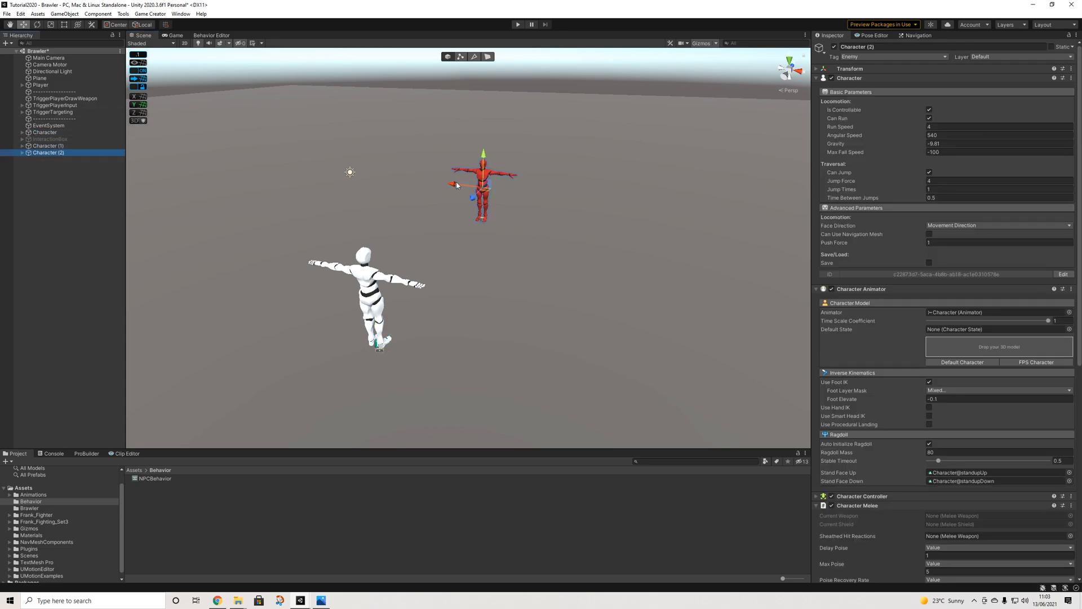
{"action": "left_click_drag", "start_coordinate": [457, 185], "coordinate": [313, 170]}
{"action": "left_click", "coordinate": [45, 132]}
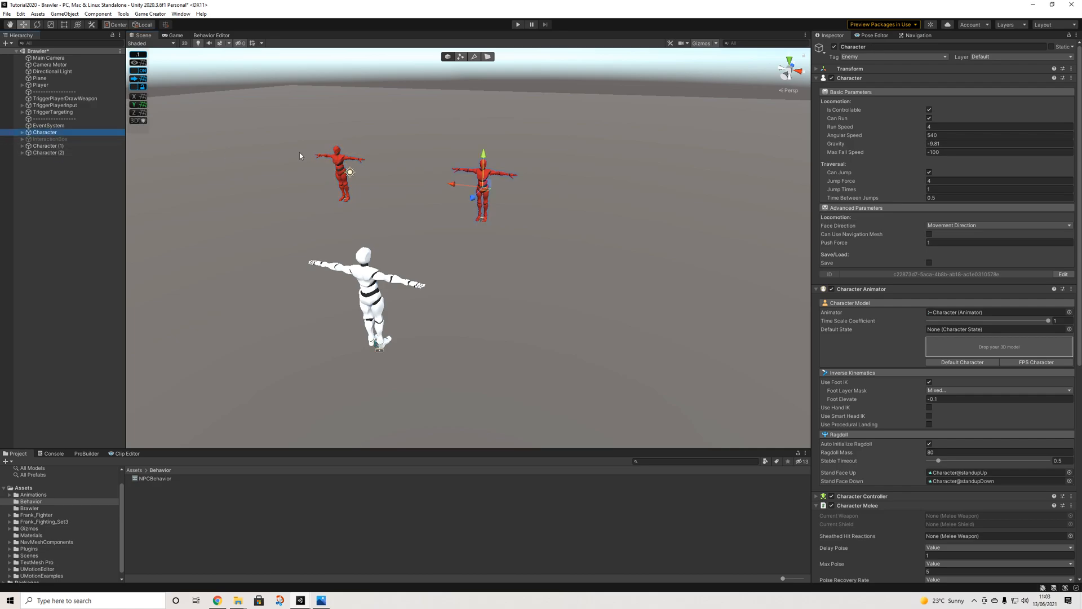
{"action": "left_click", "coordinate": [65, 145]}
{"action": "left_click_drag", "start_coordinate": [457, 182], "coordinate": [576, 198]}
Play-test the scene with the three enemies facing the player, and stop the test
{"action": "left_click", "coordinate": [518, 25]}
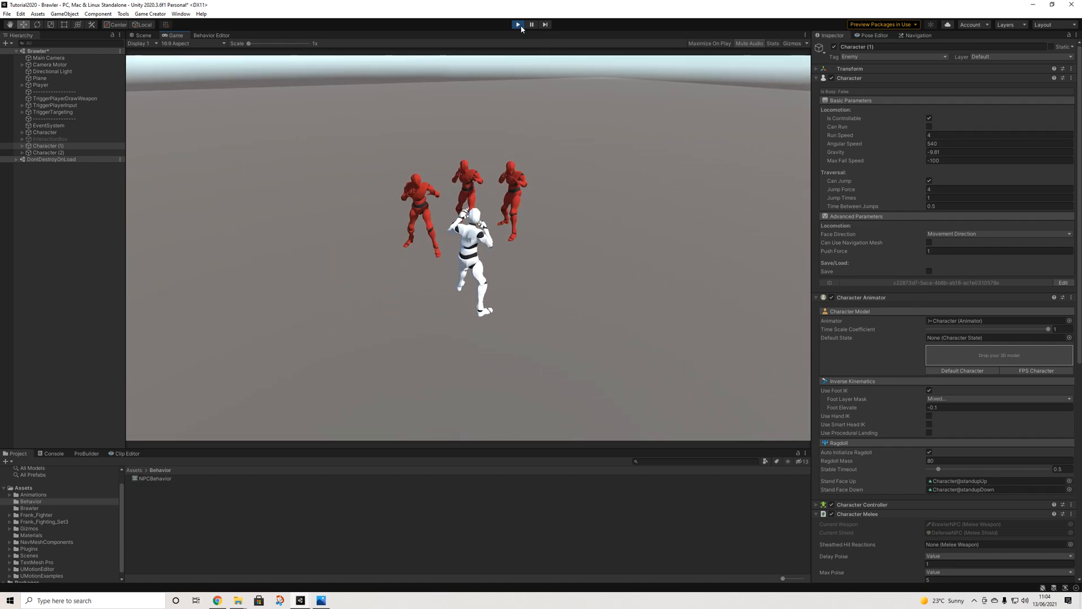
{"action": "left_click", "coordinate": [519, 25]}
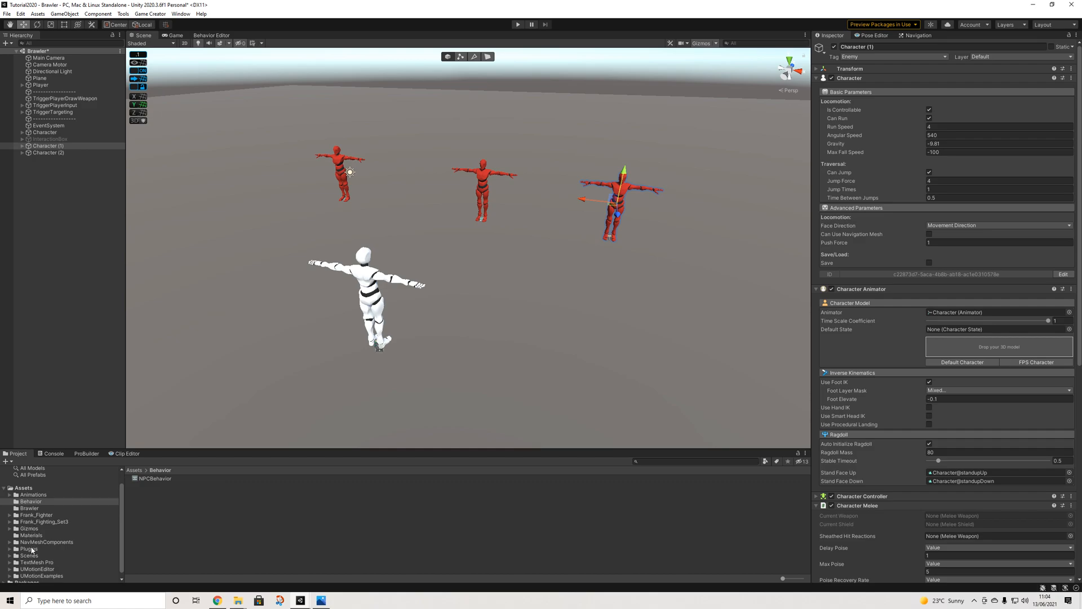
Duplicate the four limb prefabs PrefabLF, PrefabLH, PrefabRF and PrefabRH in the Brawler folder
{"action": "left_click", "coordinate": [28, 509]}
{"action": "scroll", "coordinate": [177, 510], "scroll_direction": "down", "scroll_amount": 6}
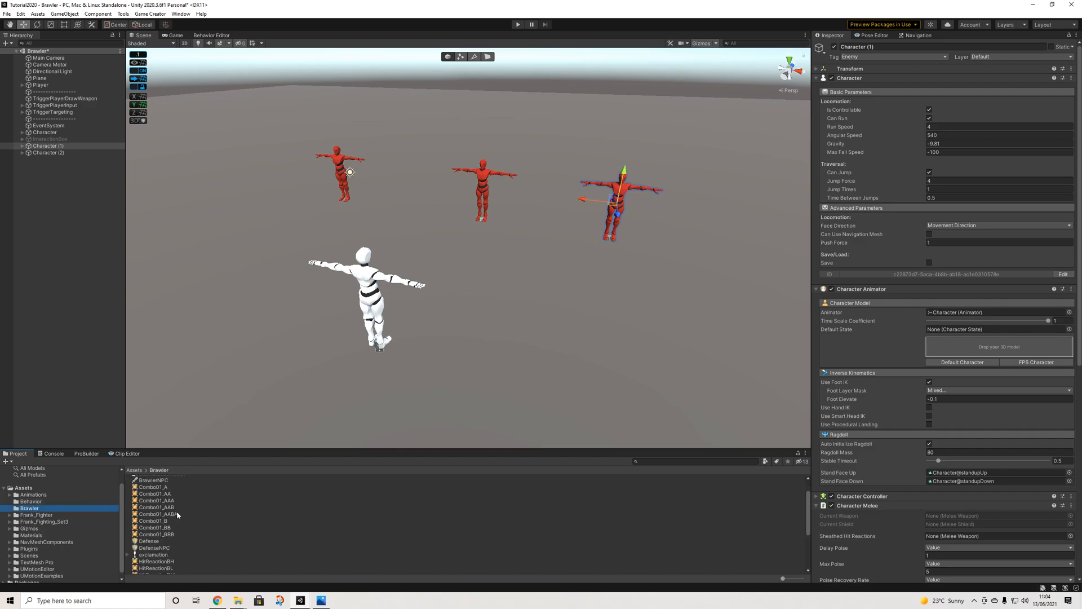
{"action": "left_click", "coordinate": [151, 551]}
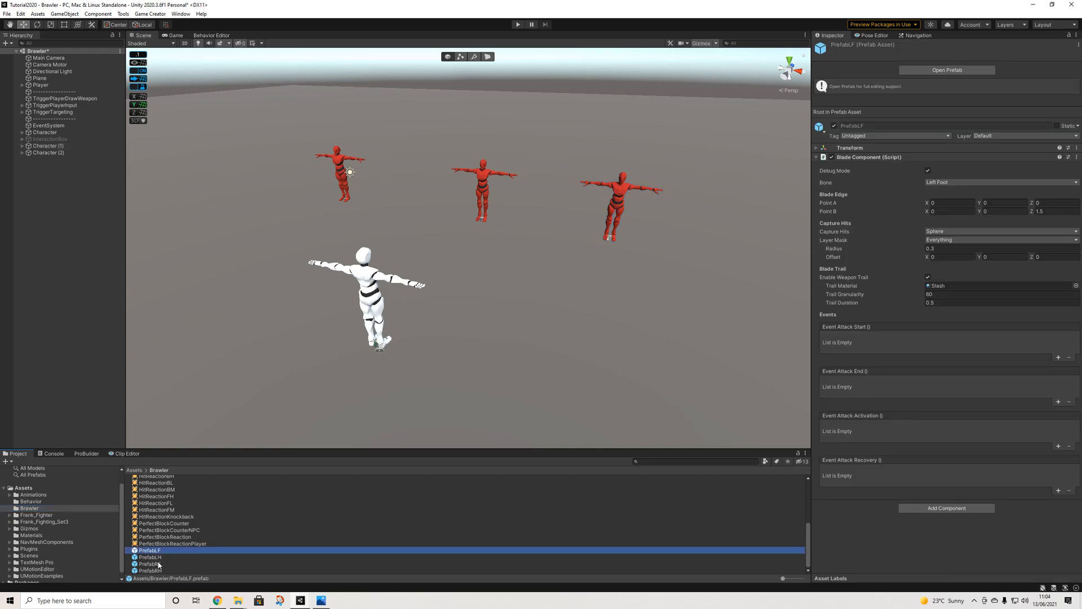
{"action": "left_click", "coordinate": [150, 571], "text": "shift"}
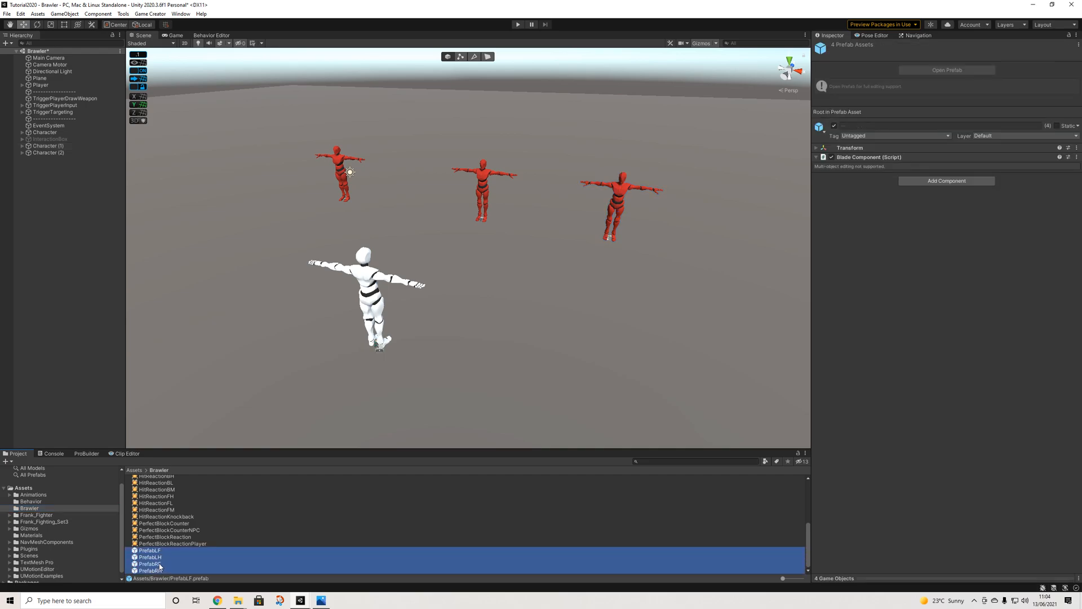
{"action": "key", "text": "ctrl+d"}
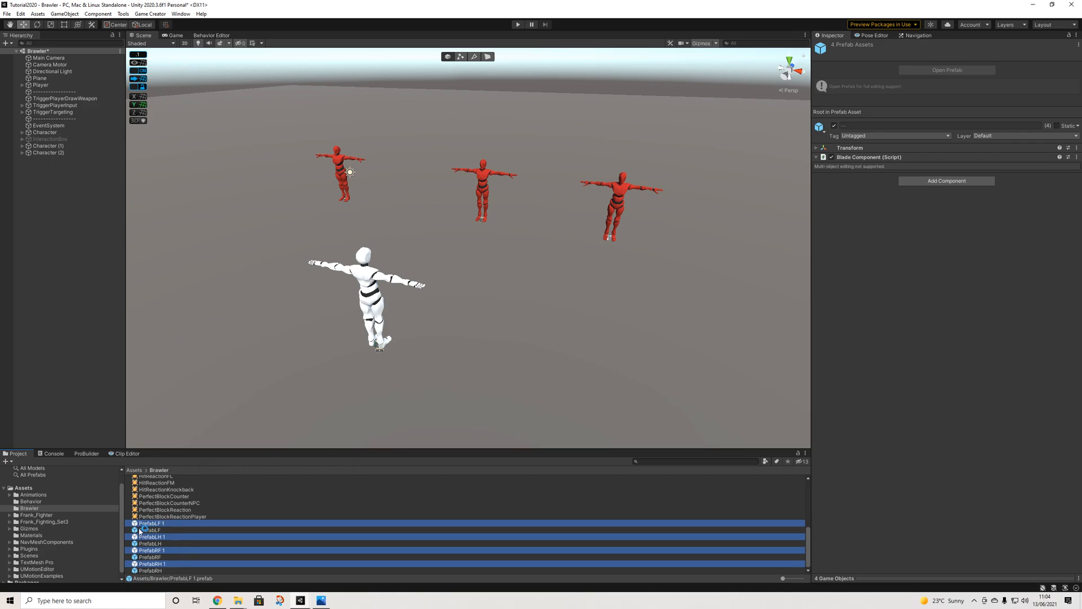
Rename the duplicated left-foot prefab, PrefabLF 1, as PrefabLFNPC
{"action": "left_click", "coordinate": [162, 526]}
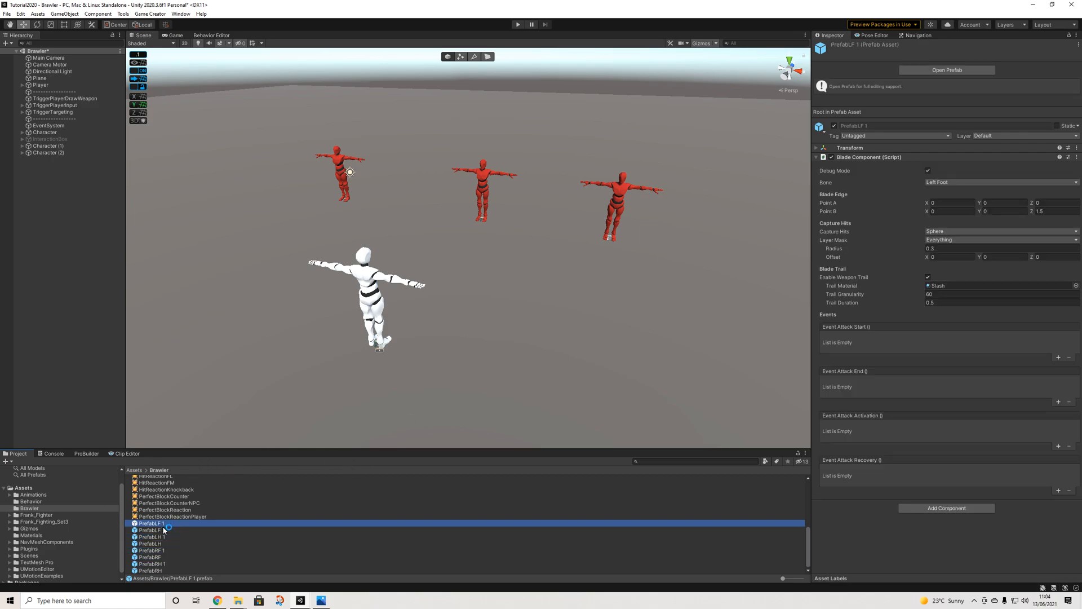
{"action": "right_click", "coordinate": [162, 532]}
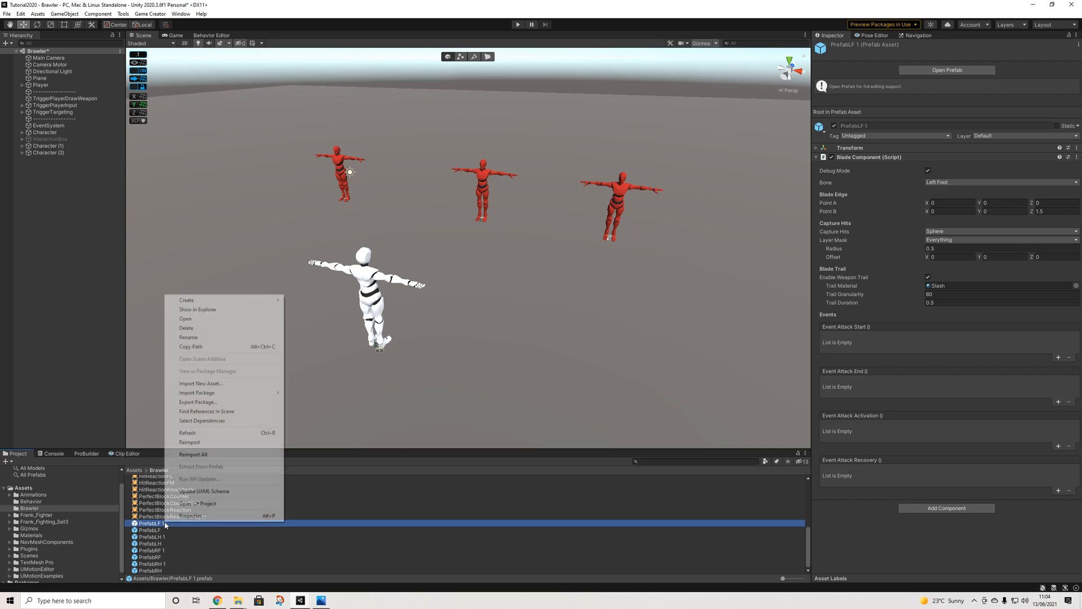
{"action": "left_click", "coordinate": [197, 338]}
{"action": "key", "text": "Right"}
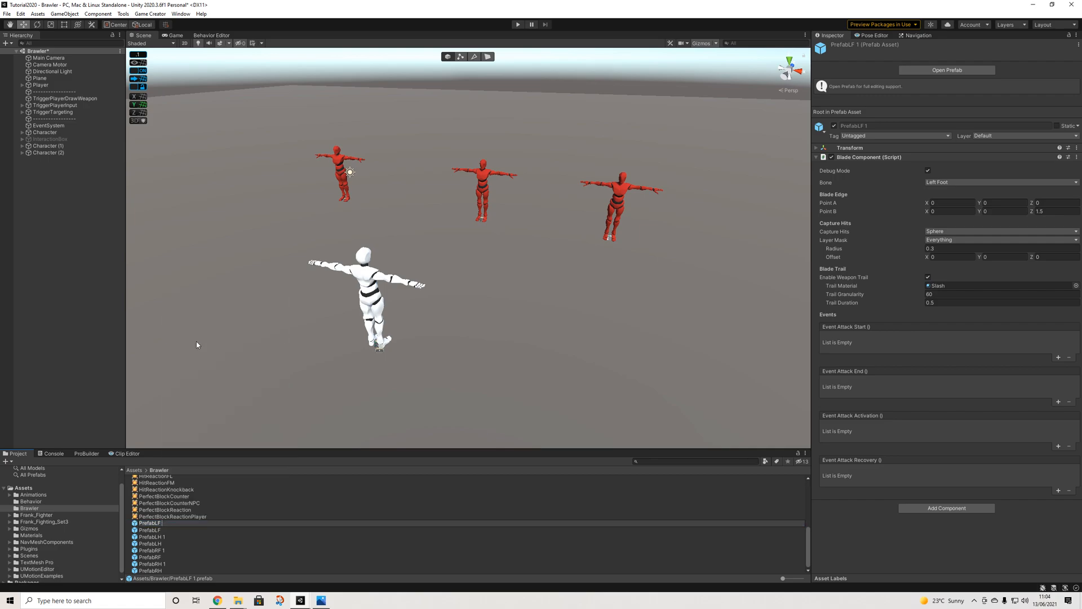
{"action": "type", "text": "NPC"}
{"action": "key", "text": "Return"}
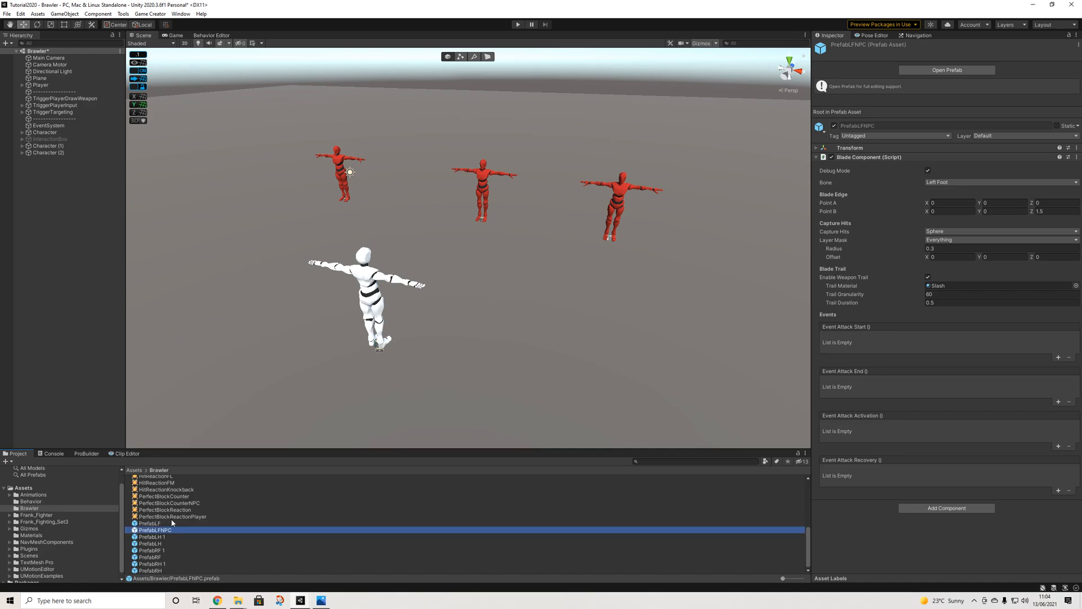
Rename the duplicated left-hand prefab, PrefabLH 1, as PrefabLH_NPC
{"action": "right_click", "coordinate": [170, 538]}
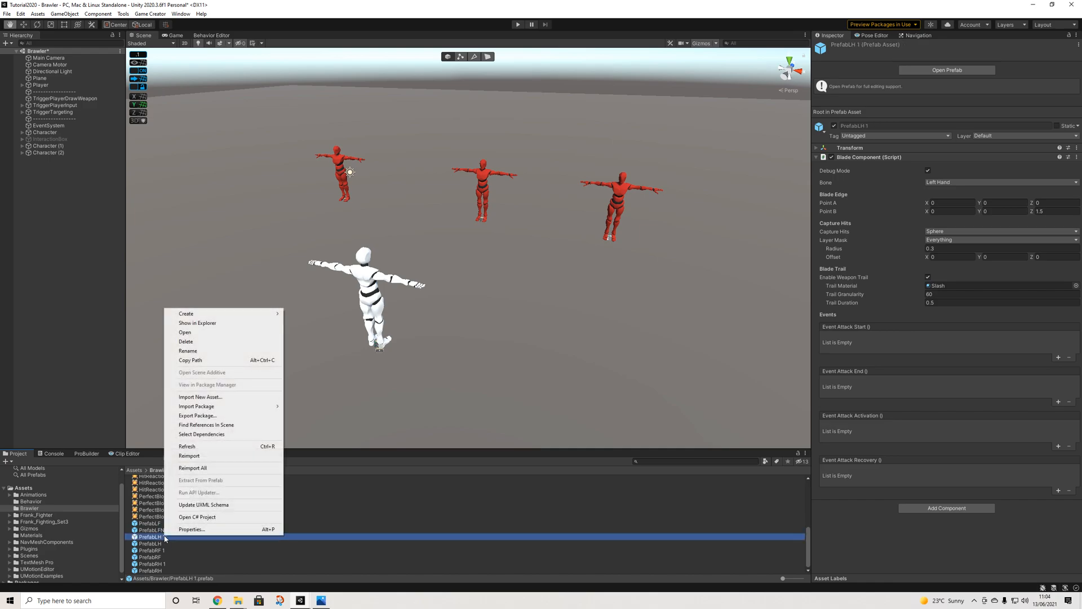
{"action": "left_click", "coordinate": [188, 351]}
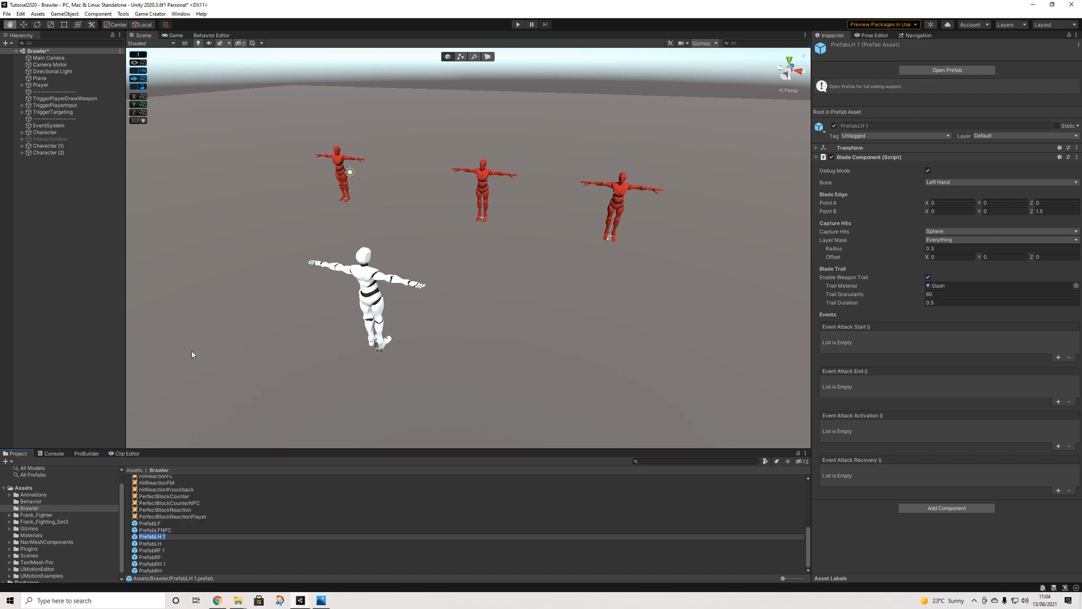
{"action": "type", "text": "NPC"}
{"action": "type", "text": "_"}
{"action": "key", "text": "Return"}
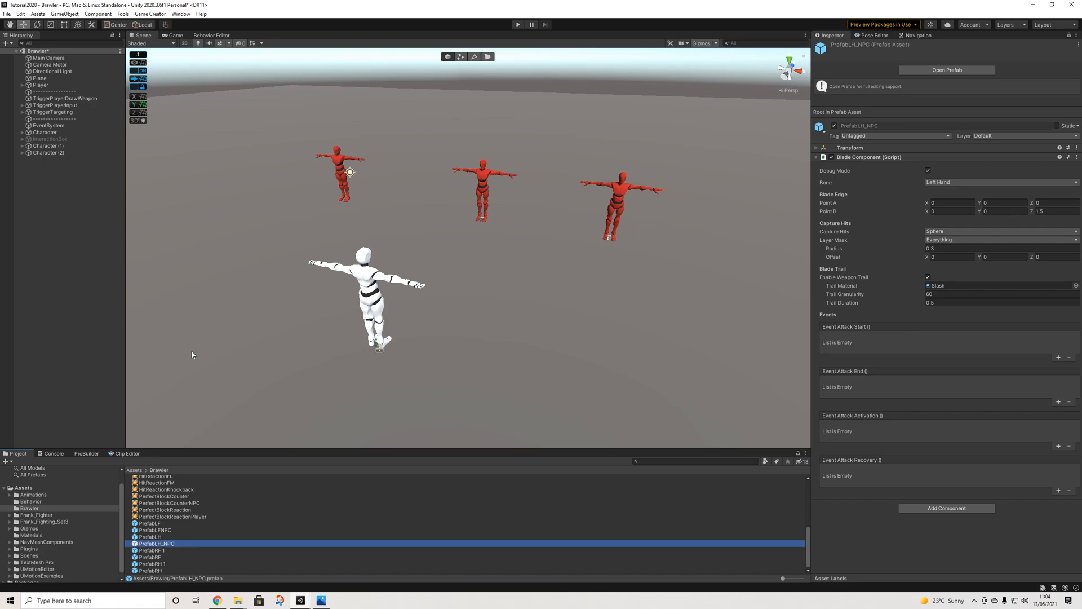
Add an underscore to the left-foot NPC prefab's name so that it reads PrefabLF_NPC
{"action": "right_click", "coordinate": [163, 529]}
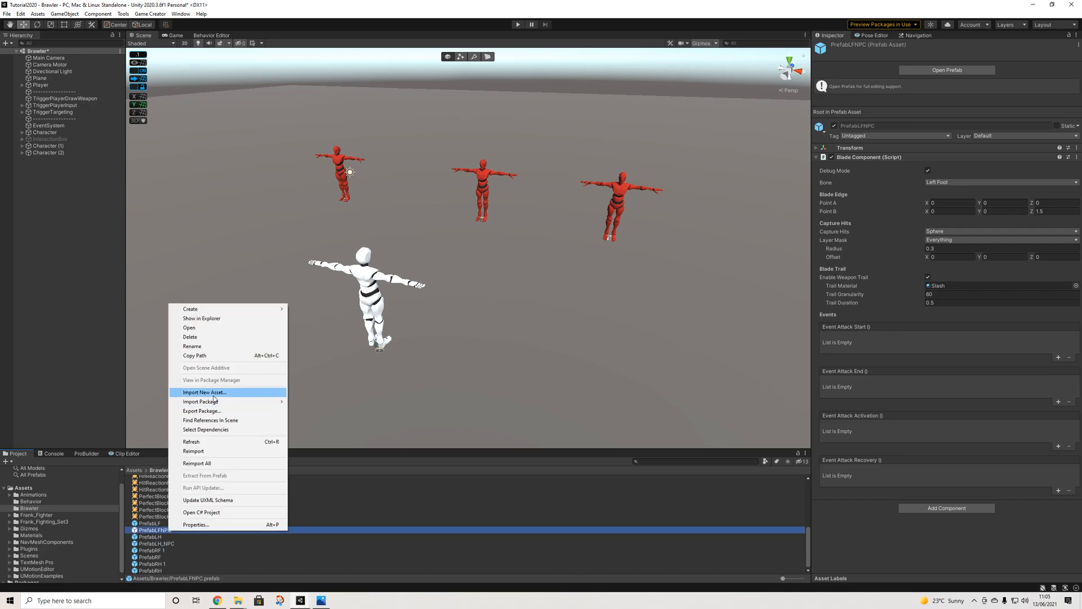
{"action": "left_click", "coordinate": [195, 346]}
{"action": "left_click", "coordinate": [163, 532]}
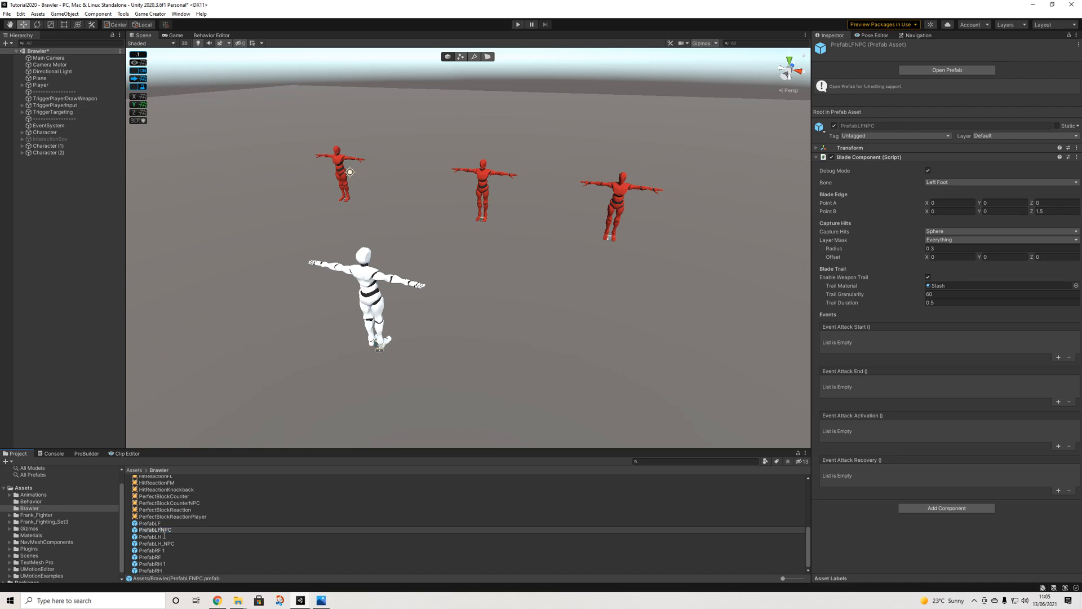
{"action": "type", "text": "_"}
{"action": "key", "text": "Return"}
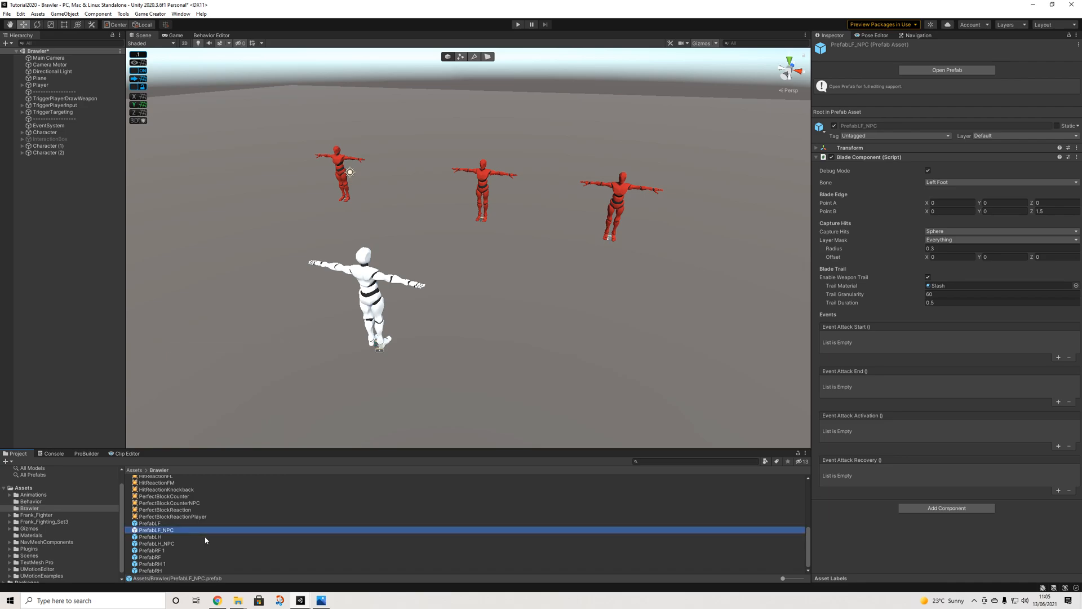
Rename the duplicated right-foot prefab, PrefabRF 1, as PrefabRF_NPC
{"action": "right_click", "coordinate": [169, 550]}
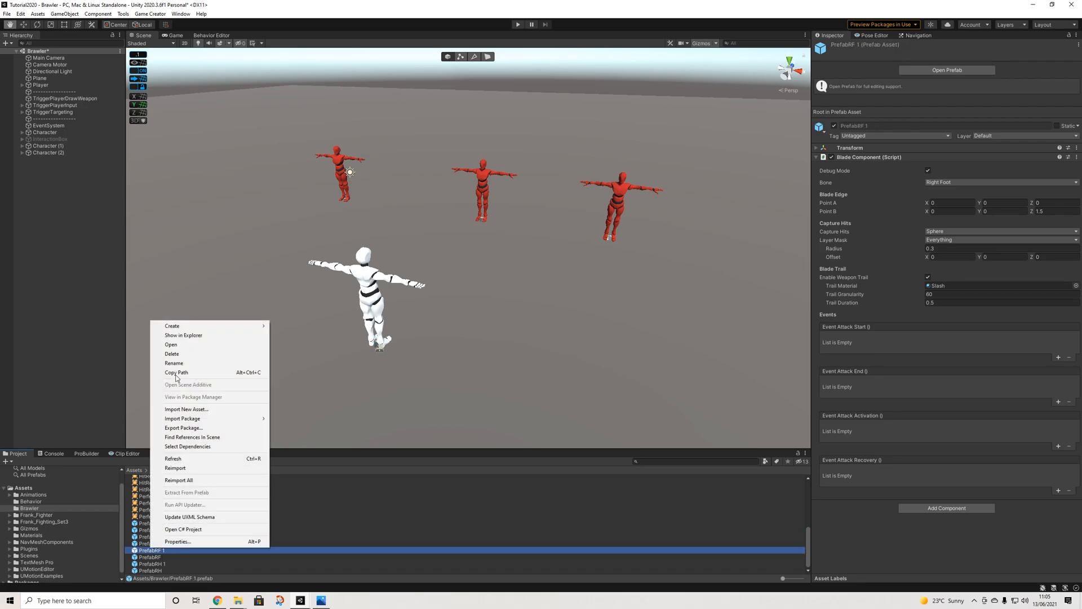
{"action": "left_click", "coordinate": [175, 364]}
{"action": "key", "text": "Right"}
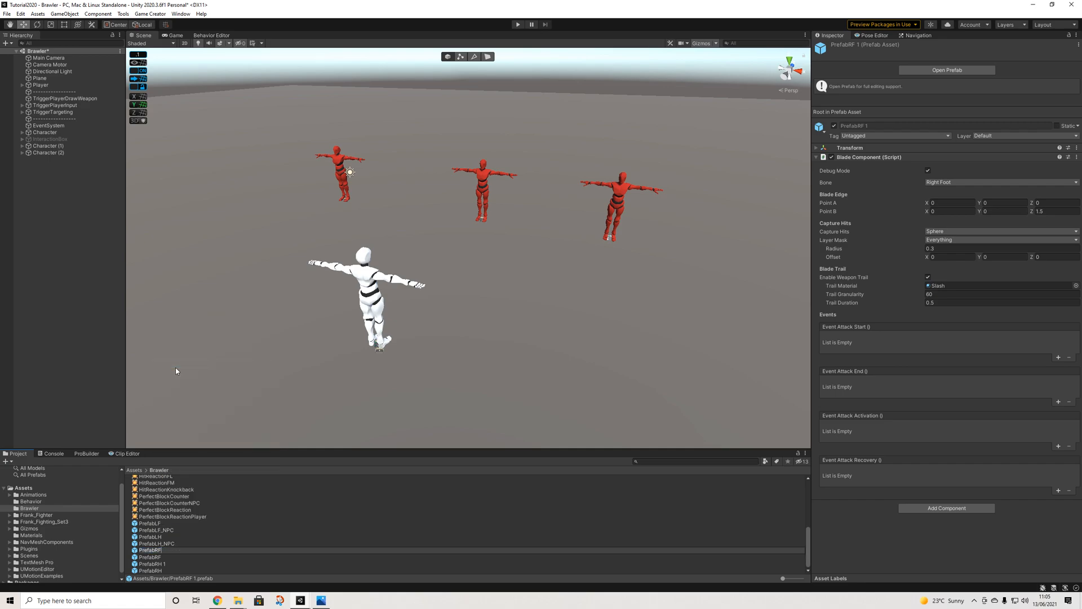
{"action": "type", "text": "_NPC"}
{"action": "key", "text": "Return"}
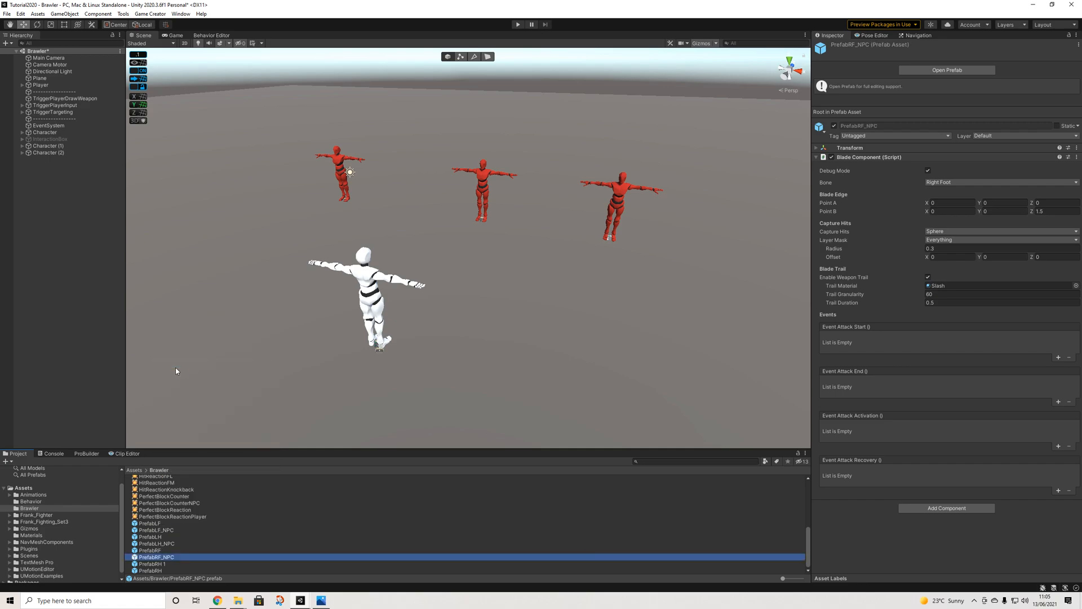
Rename the duplicated right-hand prefab, PrefabRH 1, as PrefabRH_NPC
{"action": "right_click", "coordinate": [173, 563]}
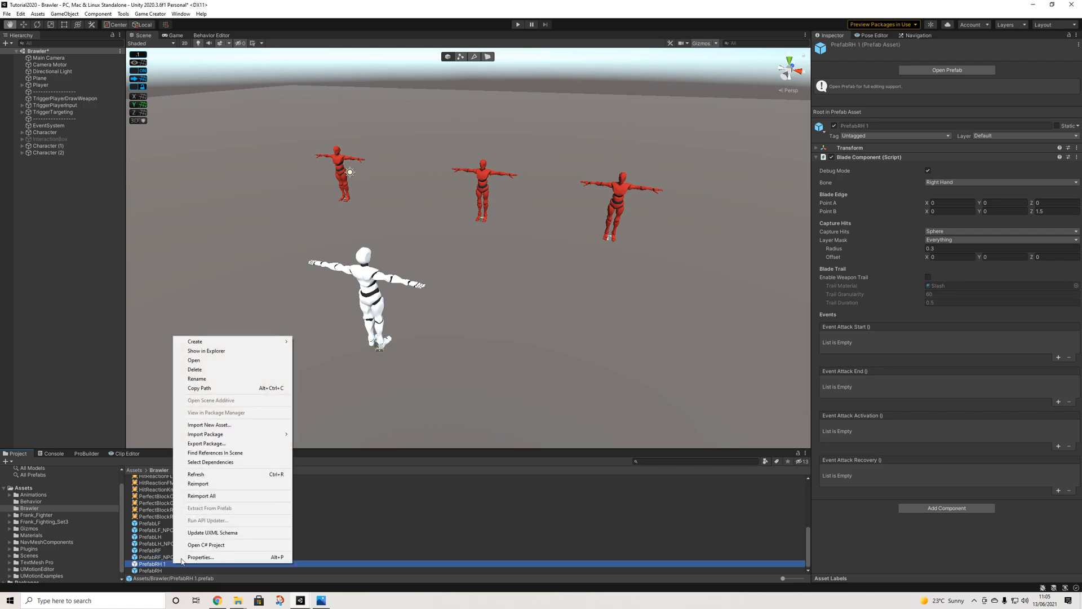
{"action": "left_click", "coordinate": [213, 378]}
{"action": "key", "text": "Right"}
{"action": "key", "text": "BackSpace"}
{"action": "key", "text": "BackSpace"}
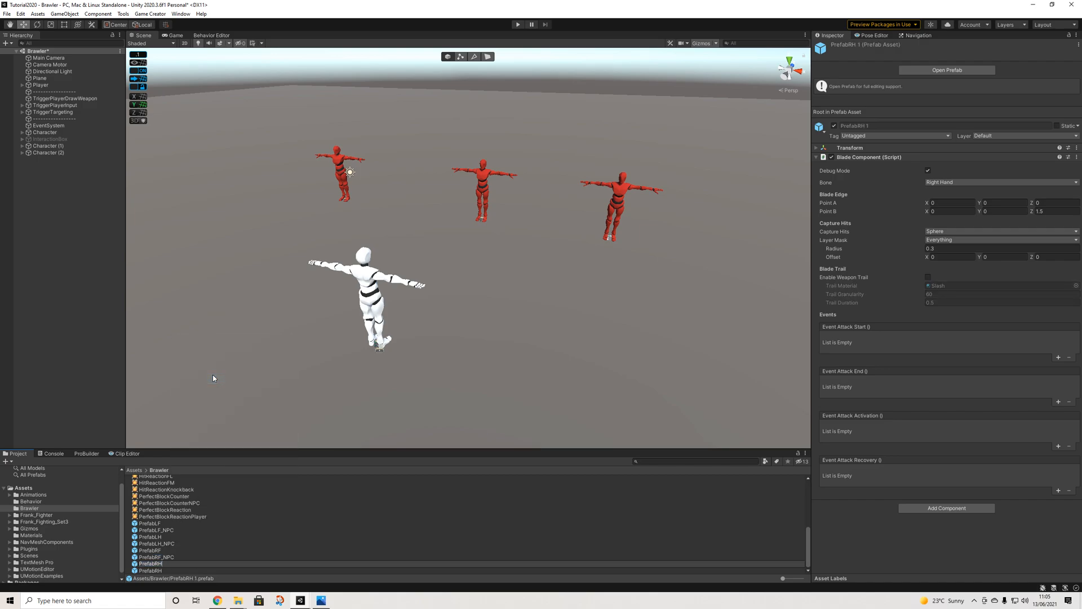
{"action": "type", "text": "_NPC"}
{"action": "key", "text": "Return"}
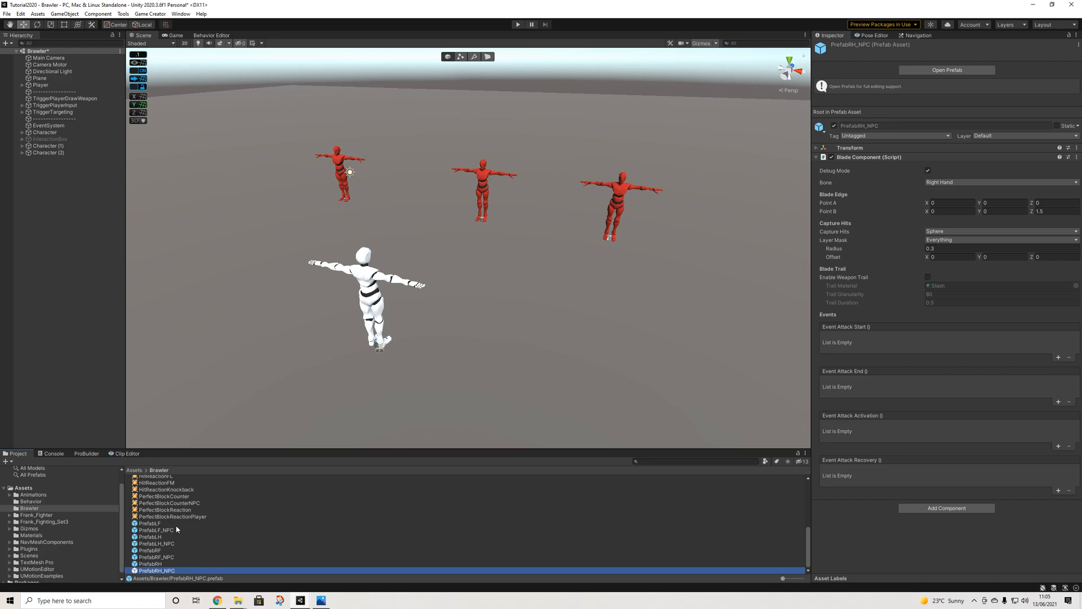
{"action": "middle_click_drag", "start_coordinate": [490, 219], "coordinate": [514, 226]}
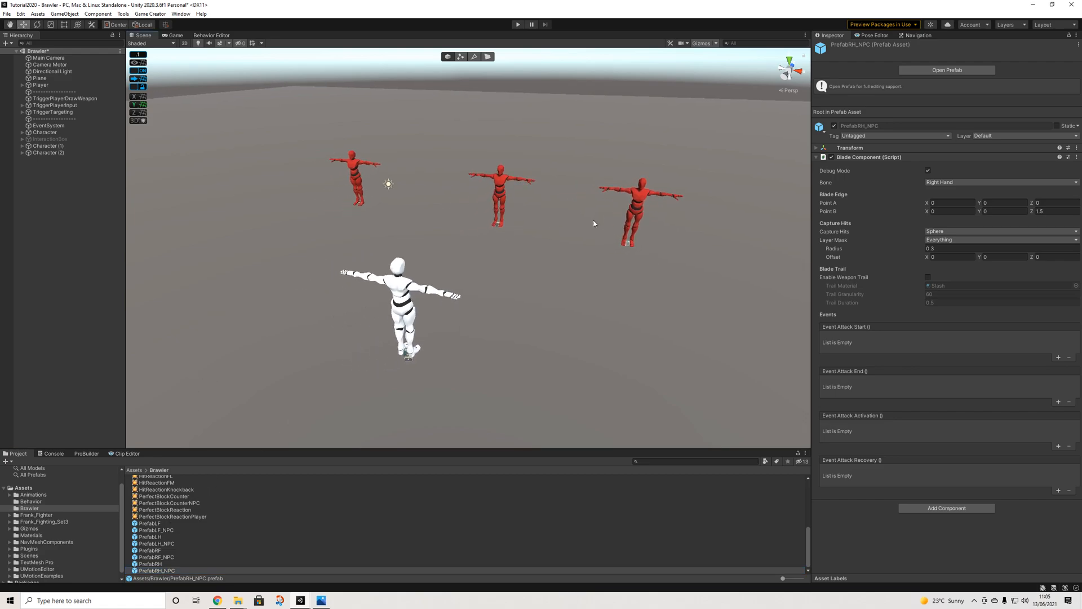
{"action": "left_click_drag", "start_coordinate": [538, 217], "coordinate": [490, 223], "text": "alt"}
{"action": "middle_click_drag", "start_coordinate": [602, 239], "coordinate": [568, 238]}
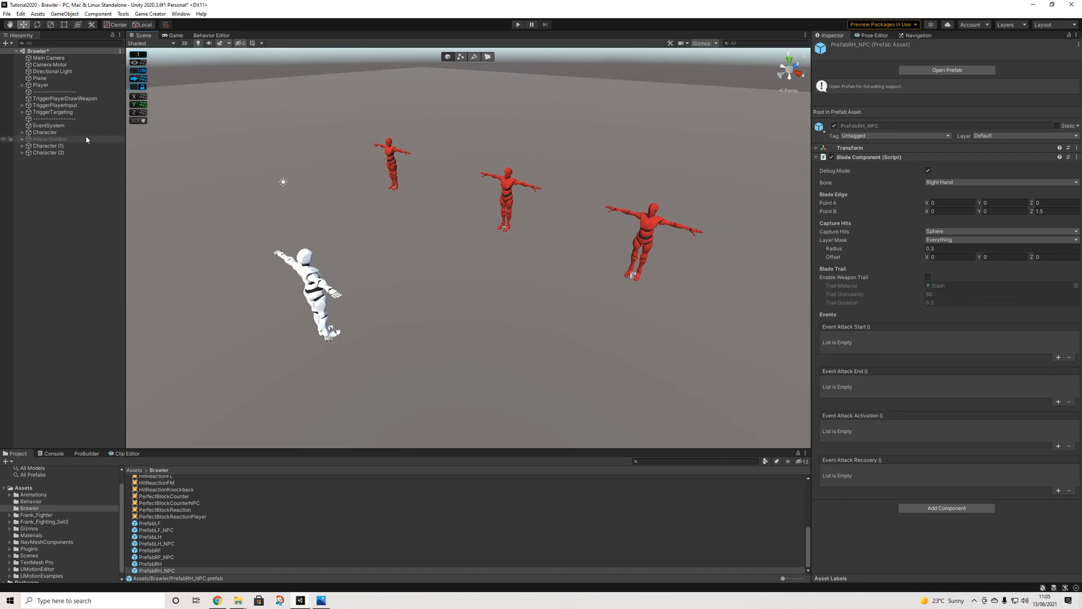
{"action": "left_click_drag", "start_coordinate": [519, 251], "coordinate": [557, 234], "text": "alt"}
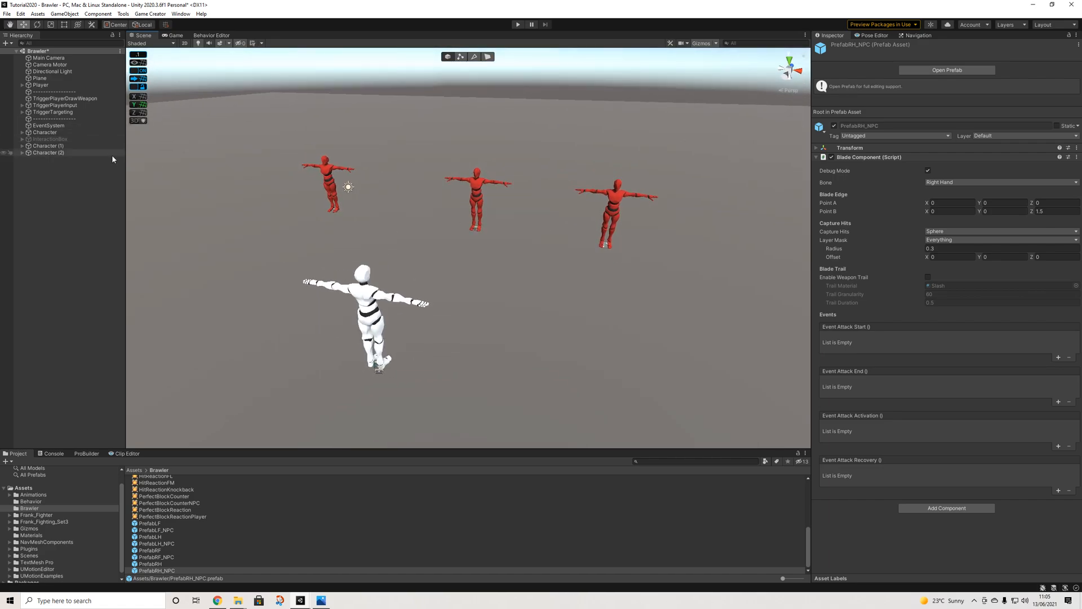
{"action": "scroll", "coordinate": [205, 519], "scroll_direction": "up", "scroll_amount": 10}
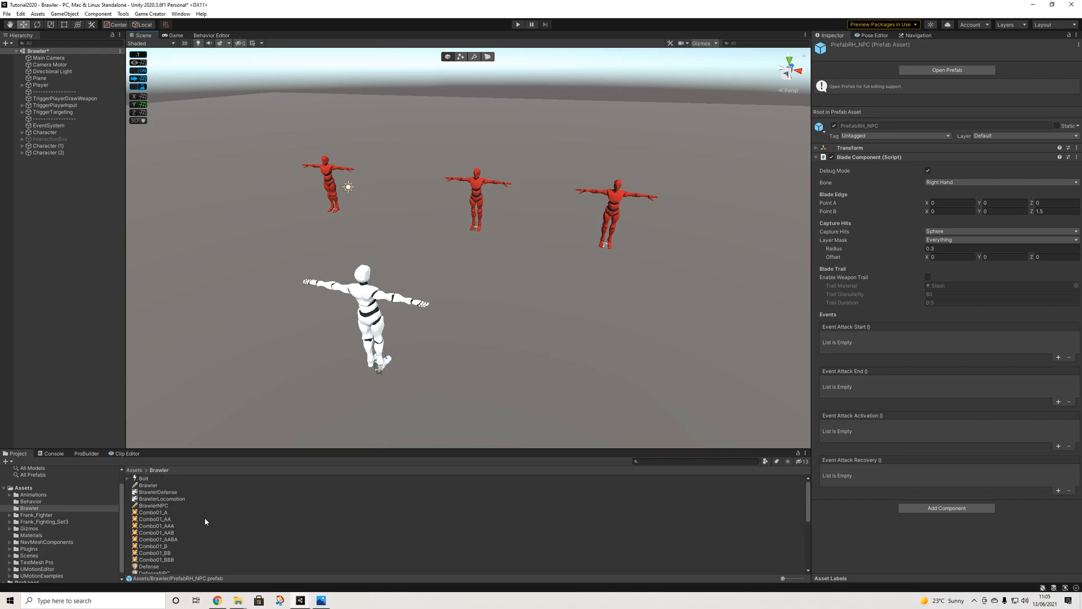
{"action": "scroll", "coordinate": [206, 516], "scroll_direction": "down", "scroll_amount": 10}
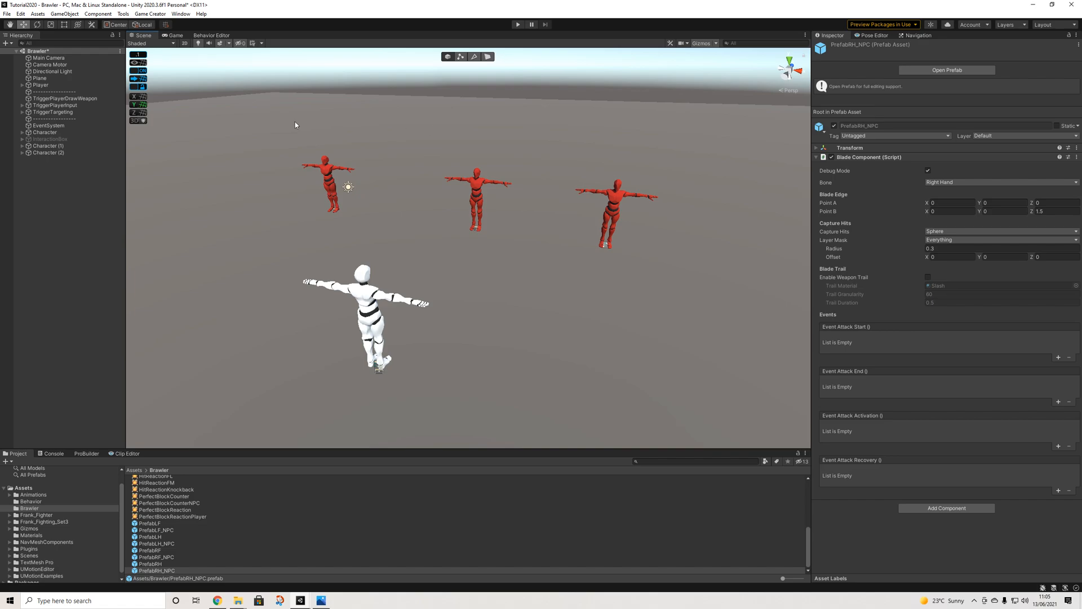
Add a new layer named Enemy in the User Layer 6 slot of the project's layer list
{"action": "left_click", "coordinate": [48, 145]}
{"action": "left_click", "coordinate": [47, 152], "text": "shift"}
{"action": "left_click", "coordinate": [53, 133], "text": "ctrl"}
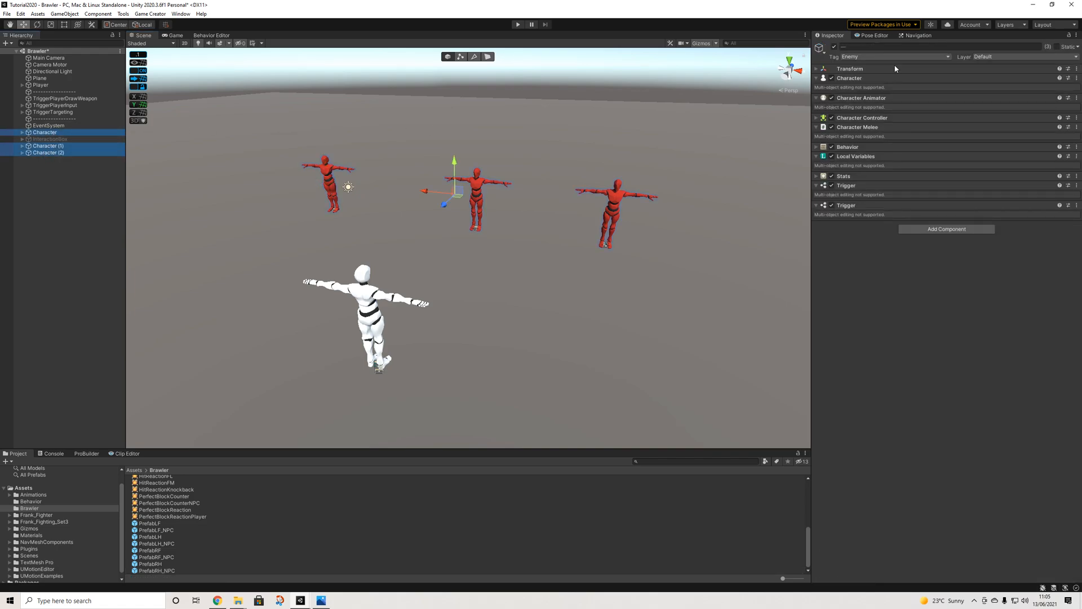
{"action": "left_click", "coordinate": [997, 58]}
{"action": "left_click", "coordinate": [1009, 117]}
{"action": "left_click", "coordinate": [949, 147]}
{"action": "left_click", "coordinate": [950, 148]}
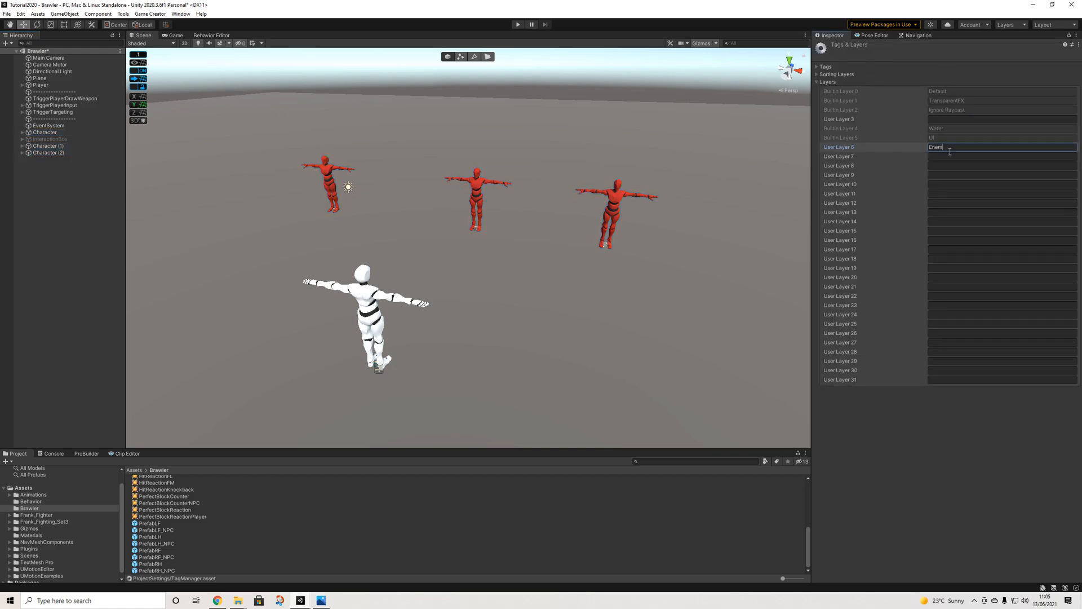
Assign the Enemy layer to Character, Character (1) and Character (2), including all their child objects
{"action": "left_click", "coordinate": [52, 154]}
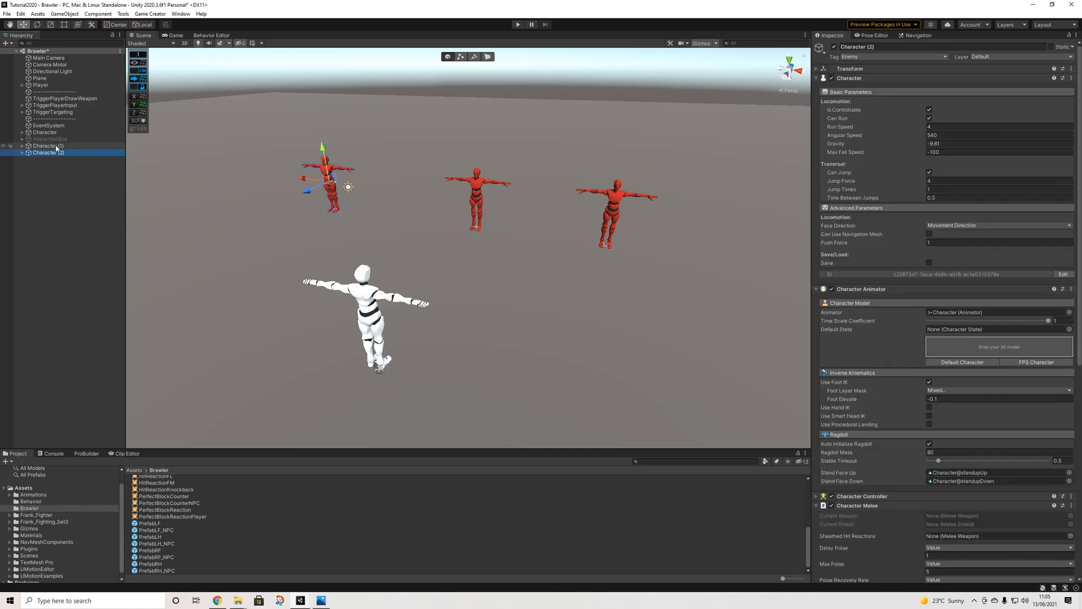
{"action": "left_click", "coordinate": [57, 146], "text": "ctrl"}
{"action": "left_click", "coordinate": [56, 135], "text": "ctrl"}
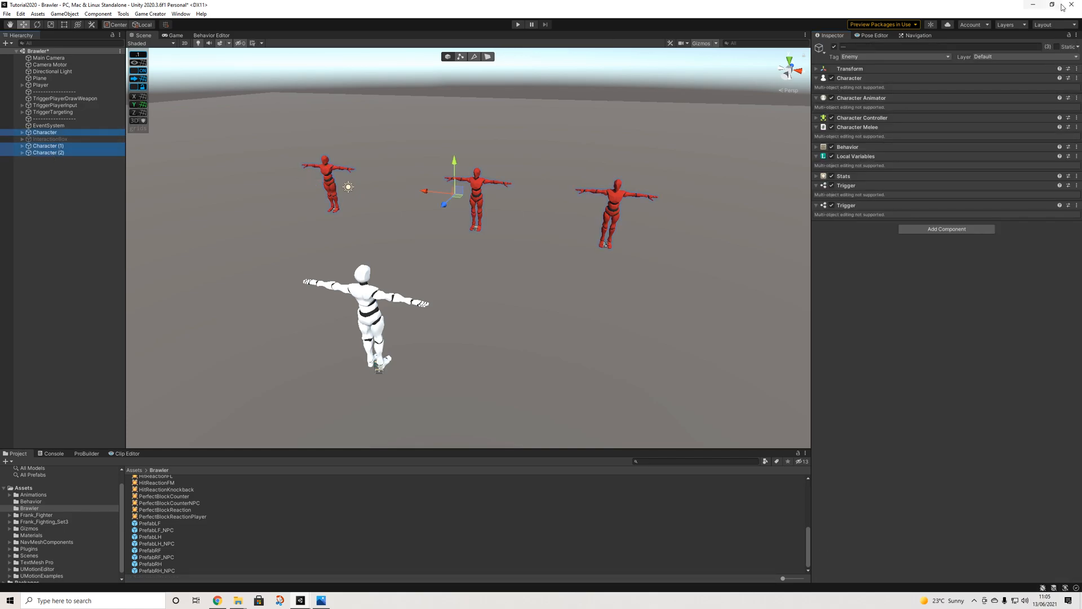
{"action": "left_click", "coordinate": [985, 58]}
{"action": "left_click", "coordinate": [1001, 112]}
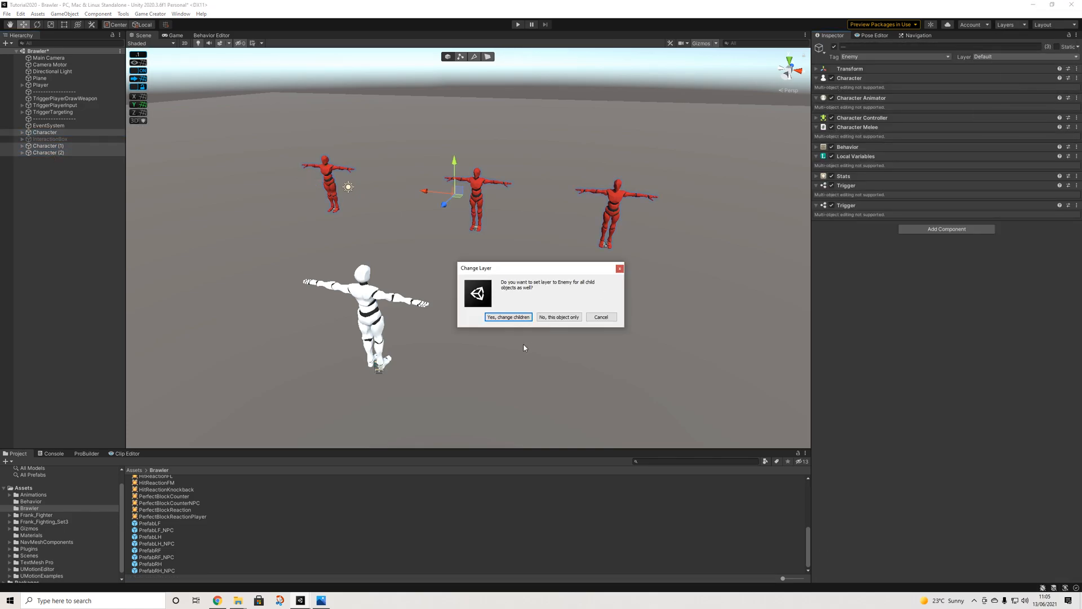
{"action": "left_click", "coordinate": [508, 317]}
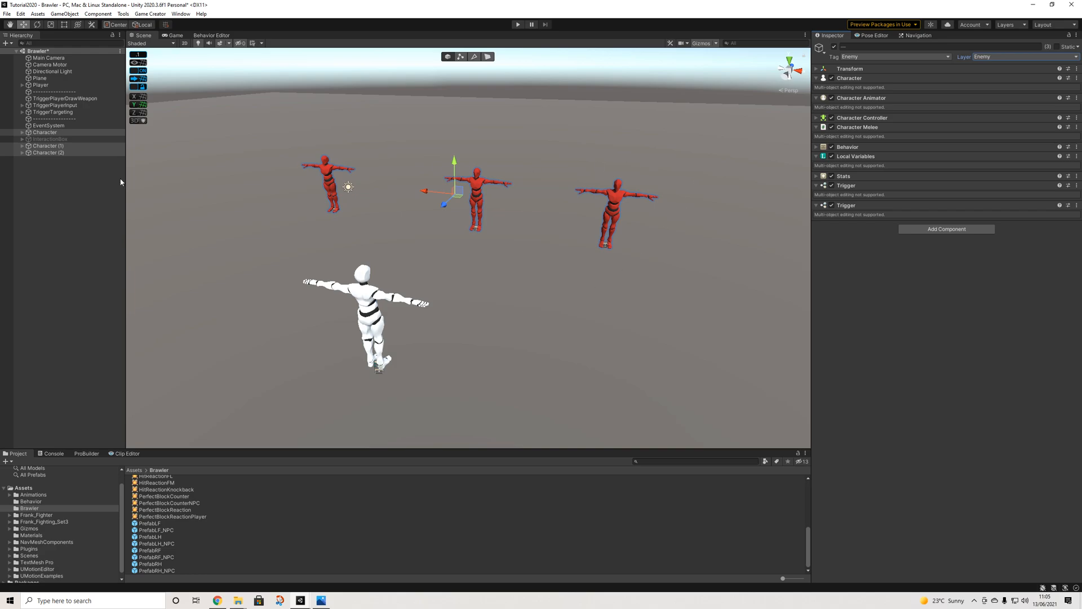
{"action": "left_click", "coordinate": [60, 198]}
Replace the BrawlerNPC weapon's four model prefabs with their NPC versions: PrefabRF_NPC, PrefabRH_NPC, PrefabLF_NPC and PrefabLH_NPC
{"action": "left_click", "coordinate": [52, 153]}
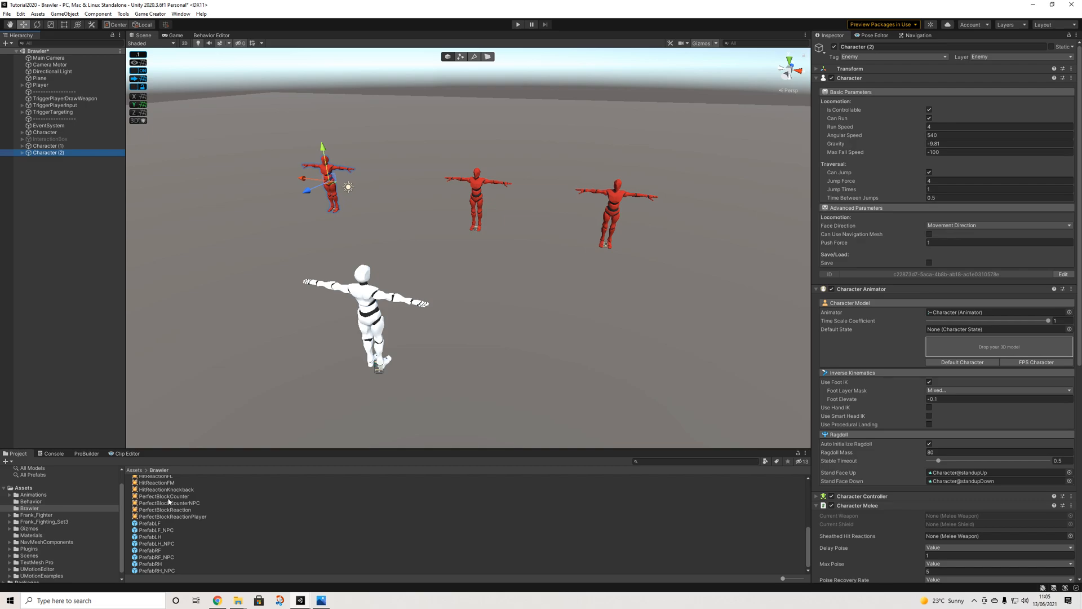
{"action": "scroll", "coordinate": [169, 501], "scroll_direction": "up", "scroll_amount": 10}
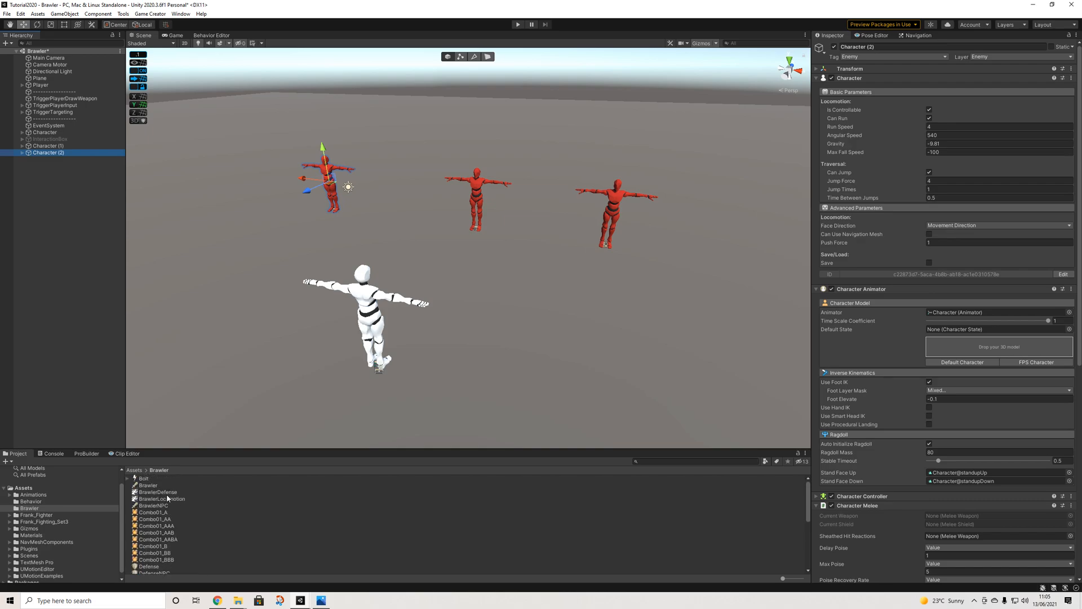
{"action": "left_click", "coordinate": [153, 504]}
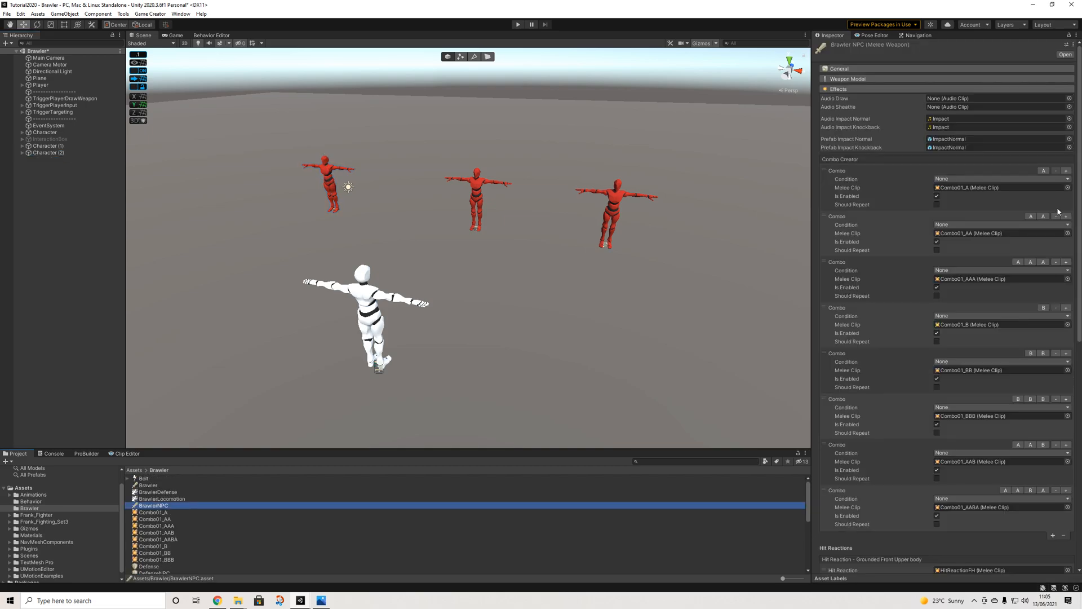
{"action": "left_click", "coordinate": [861, 69]}
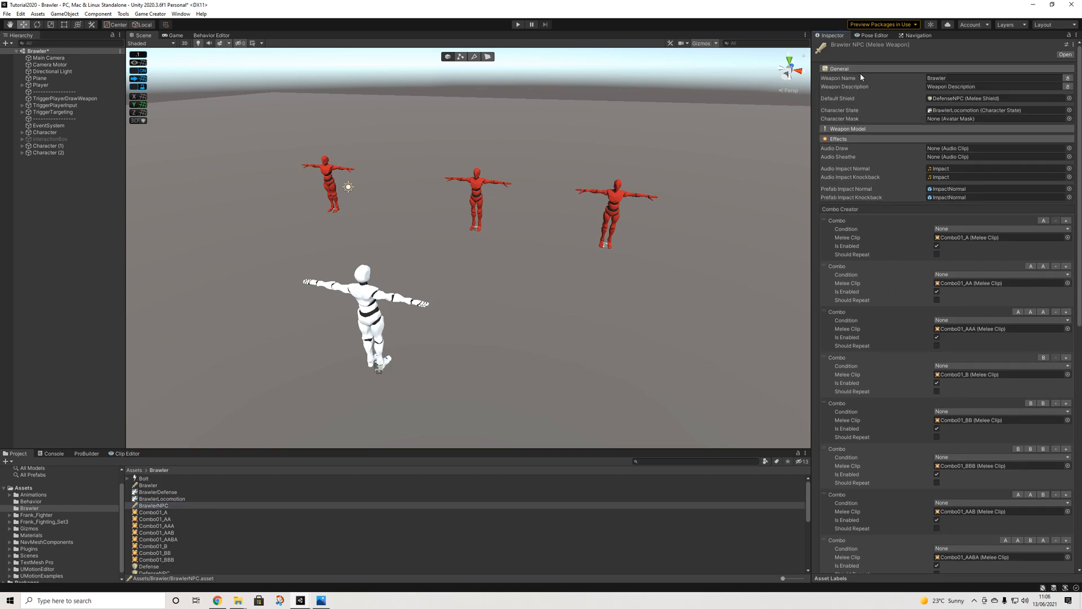
{"action": "left_click", "coordinate": [856, 130]}
{"action": "scroll", "coordinate": [188, 537], "scroll_direction": "down", "scroll_amount": 10}
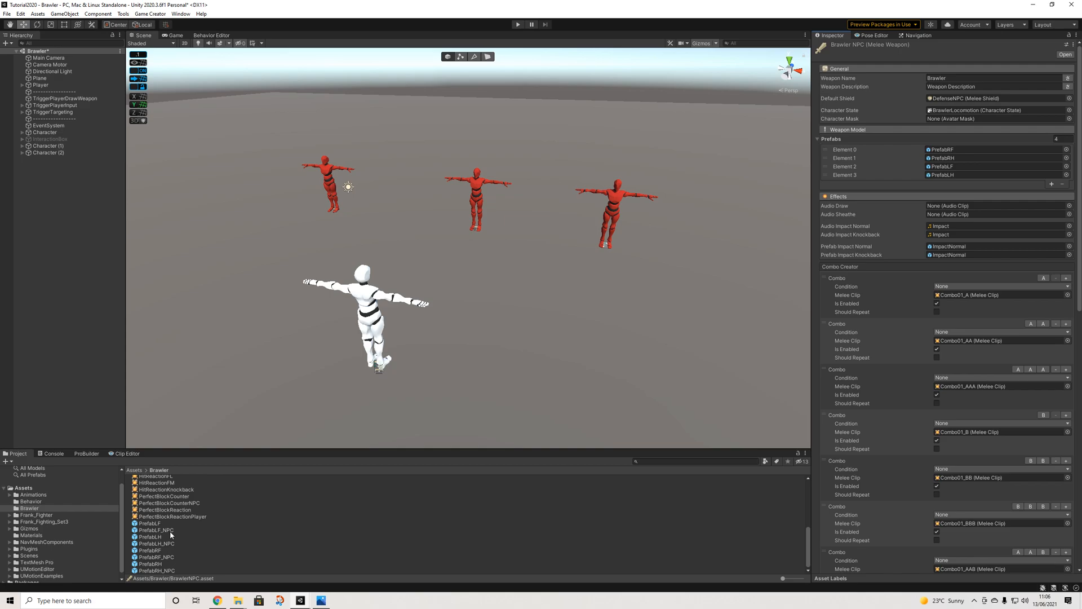
{"action": "left_click_drag", "start_coordinate": [170, 529], "coordinate": [959, 152]}
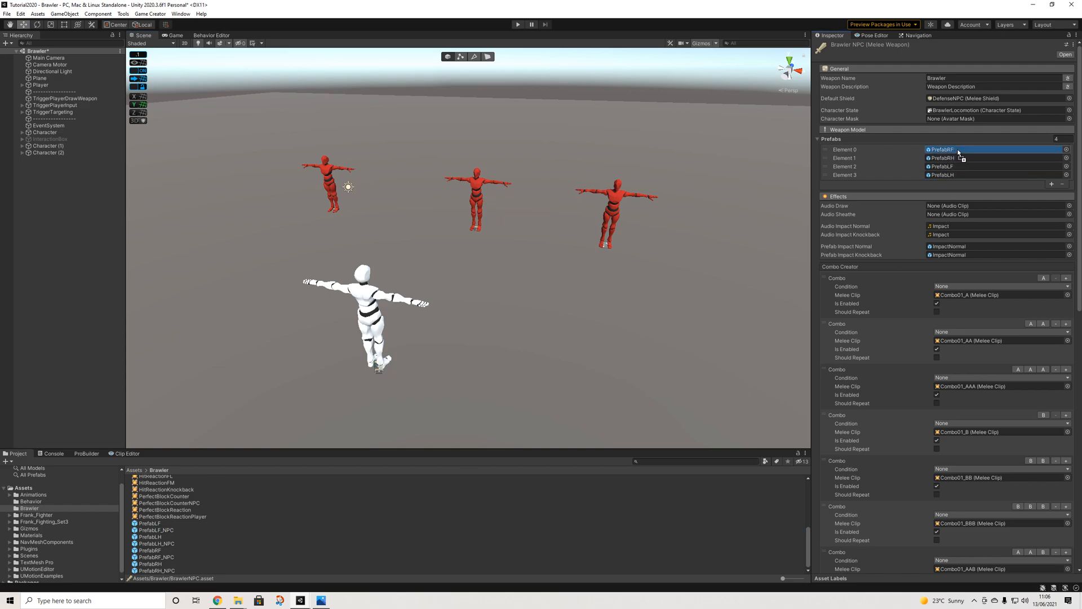
{"action": "left_click_drag", "start_coordinate": [958, 150], "coordinate": [958, 167]}
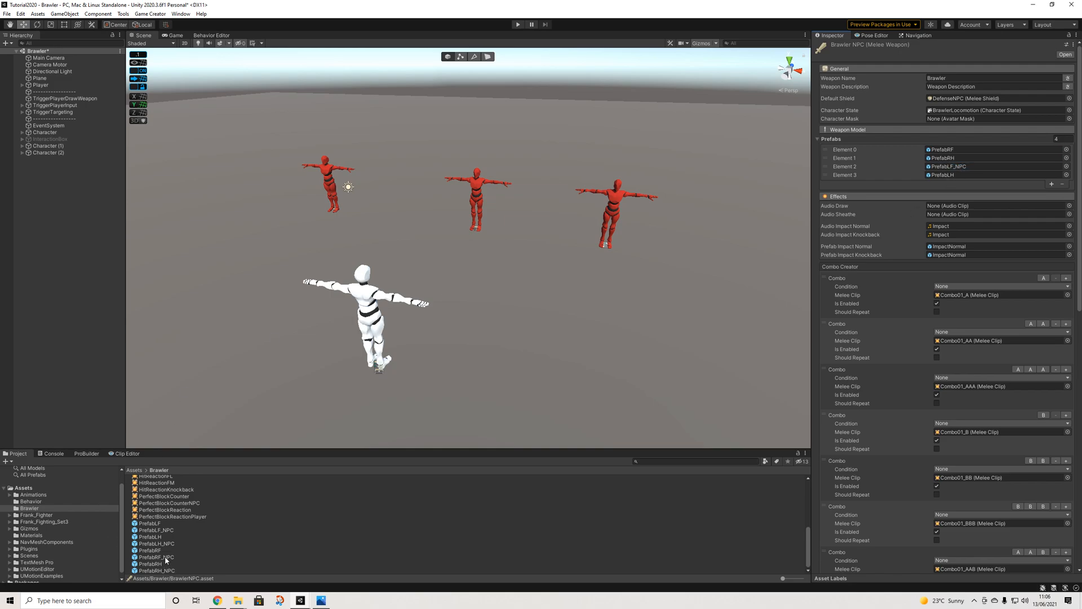
{"action": "left_click_drag", "start_coordinate": [166, 544], "coordinate": [972, 175]}
{"action": "left_click_drag", "start_coordinate": [172, 559], "coordinate": [973, 150]}
{"action": "left_click_drag", "start_coordinate": [168, 570], "coordinate": [972, 155]}
Exclude the Enemy layer from the Blade Component's hit layer mask on PrefabLF_NPC and PrefabLH_NPC
{"action": "double_click", "coordinate": [156, 530]}
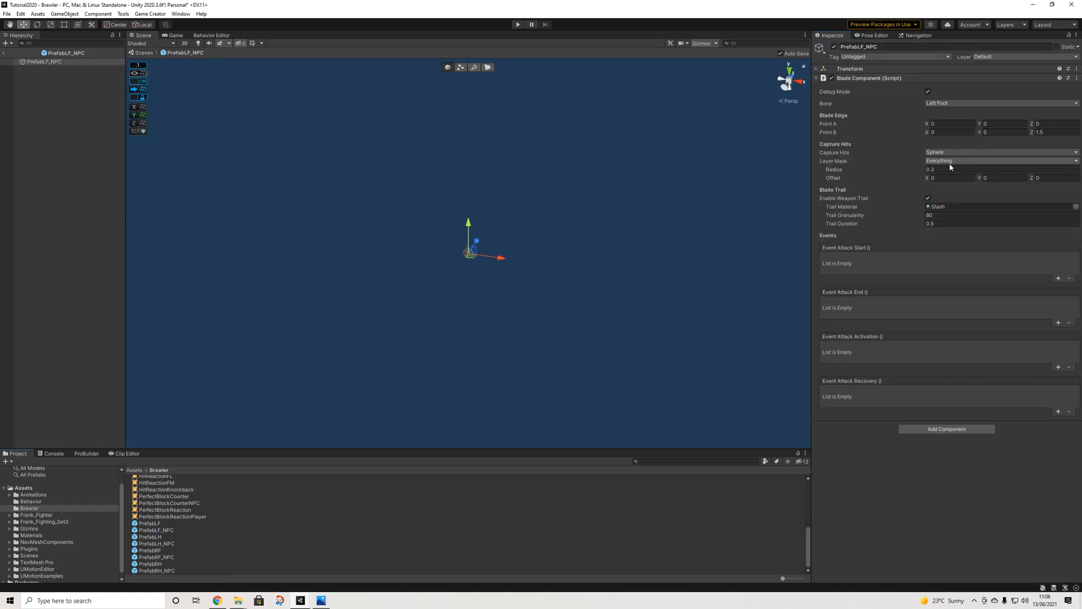
{"action": "left_click", "coordinate": [952, 161]}
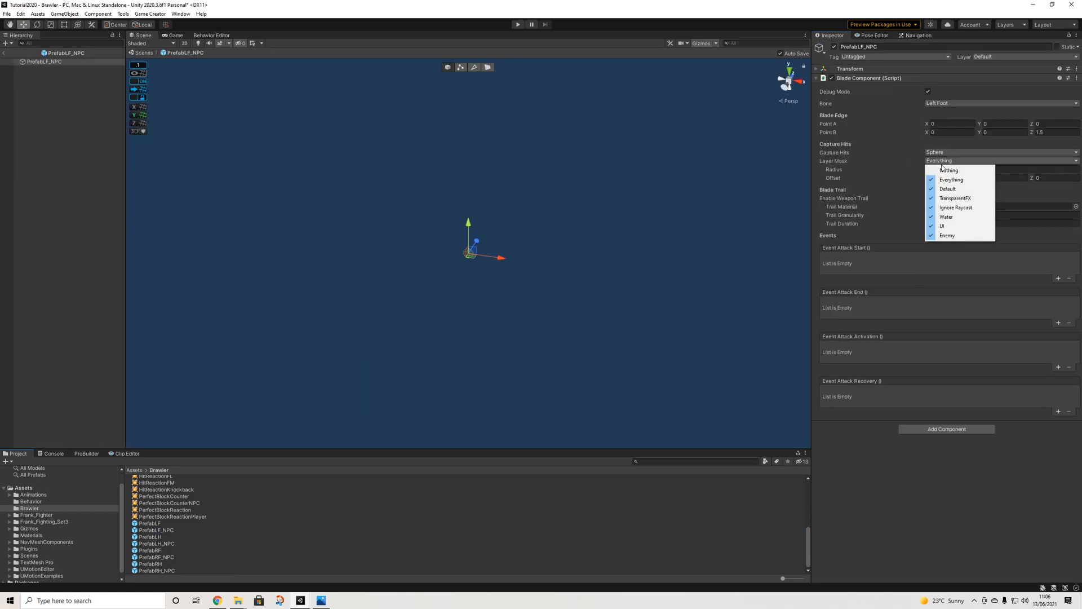
{"action": "left_click", "coordinate": [941, 238]}
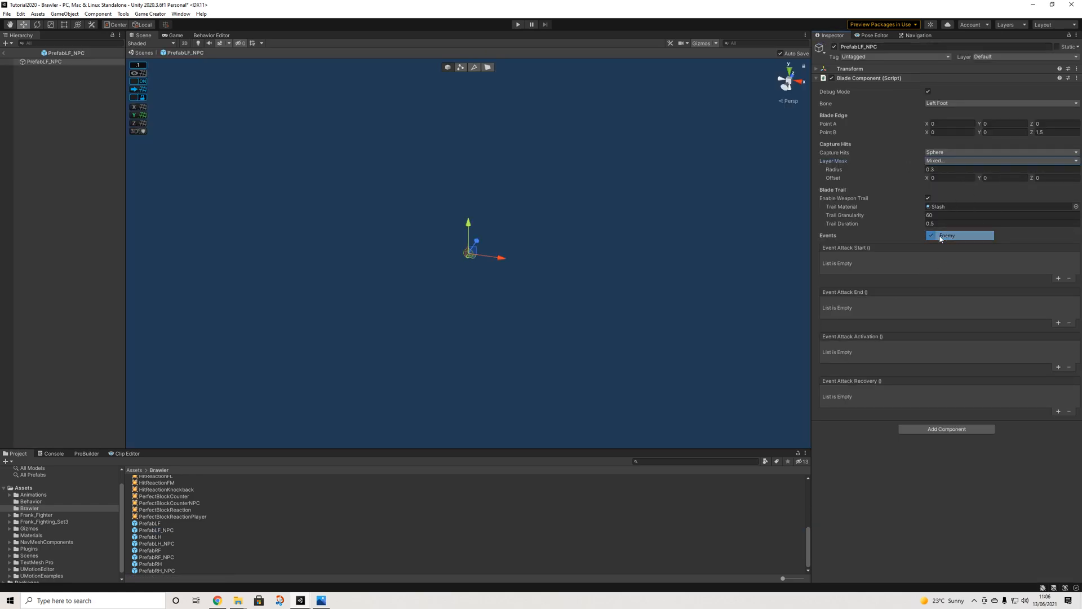
{"action": "left_click", "coordinate": [164, 544]}
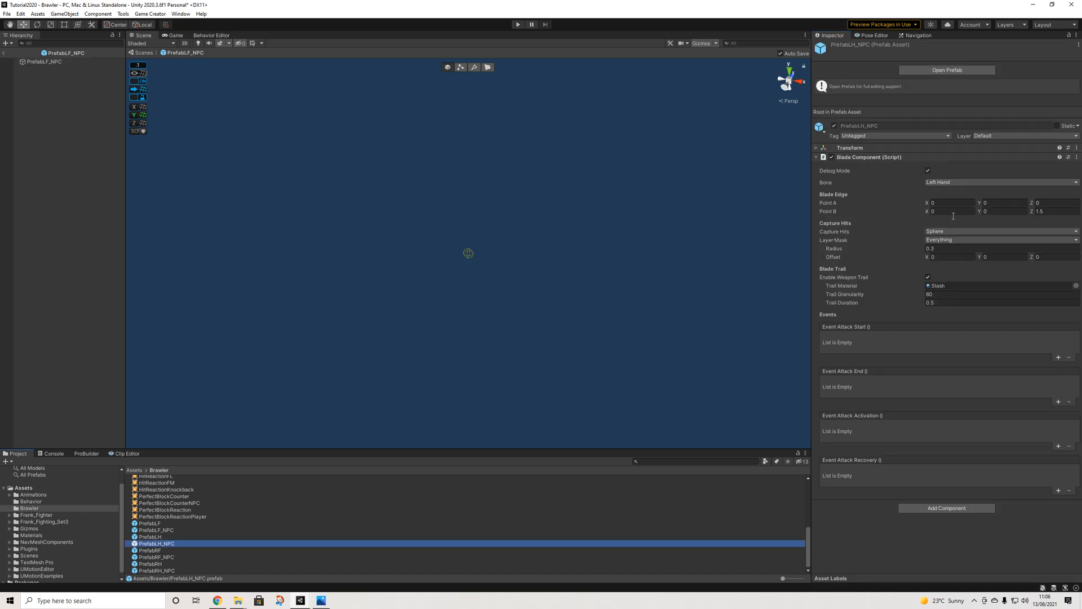
{"action": "left_click", "coordinate": [946, 239]}
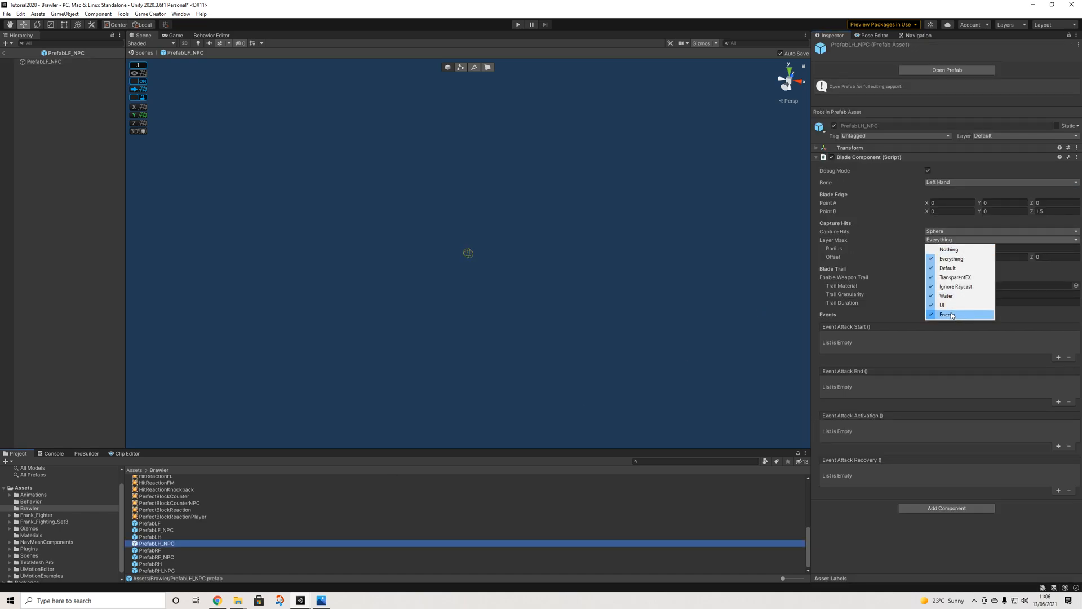
{"action": "left_click", "coordinate": [952, 315]}
Exclude the Enemy layer from the hit layer mask of PrefabRF_NPC and PrefabRH_NPC, and return to the Brawler scene
{"action": "left_click", "coordinate": [188, 556]}
{"action": "left_click", "coordinate": [952, 239]}
{"action": "left_click", "coordinate": [946, 314]}
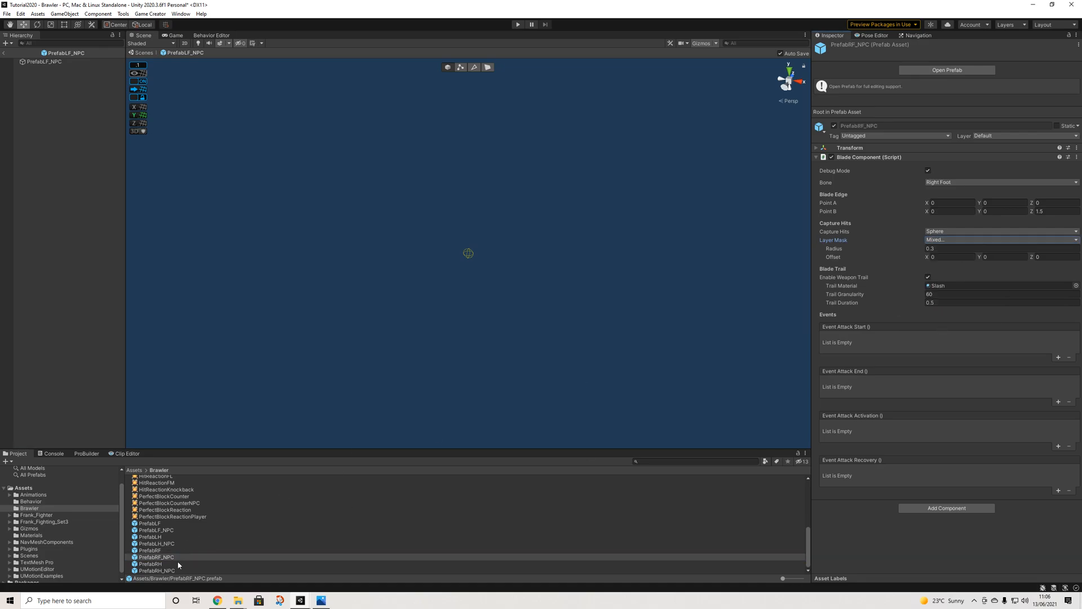
{"action": "left_click", "coordinate": [173, 570]}
{"action": "left_click", "coordinate": [946, 240]}
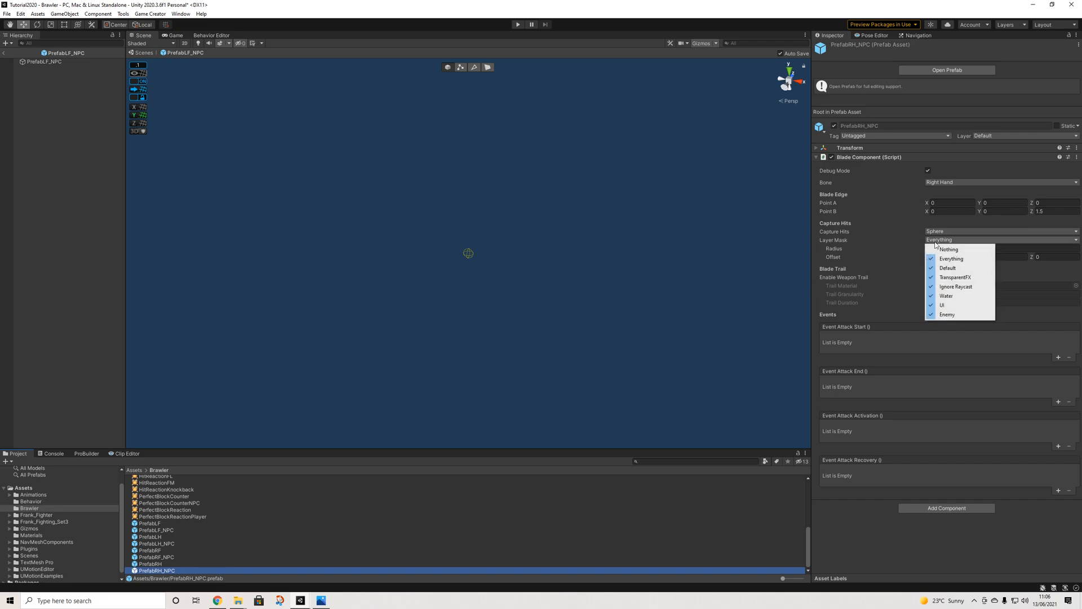
{"action": "left_click", "coordinate": [927, 313]}
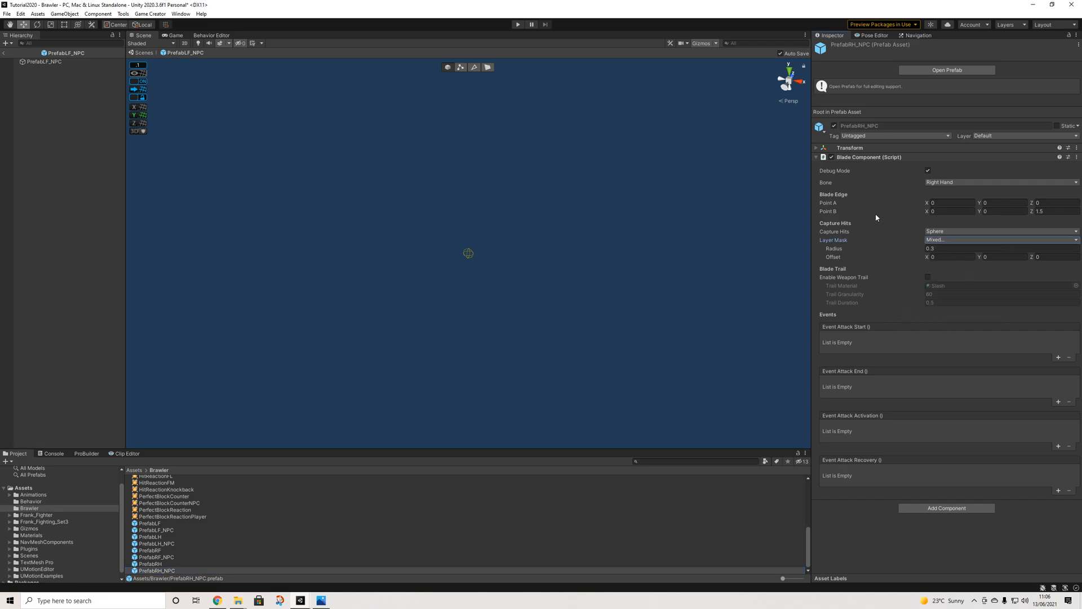
{"action": "left_click", "coordinate": [949, 242]}
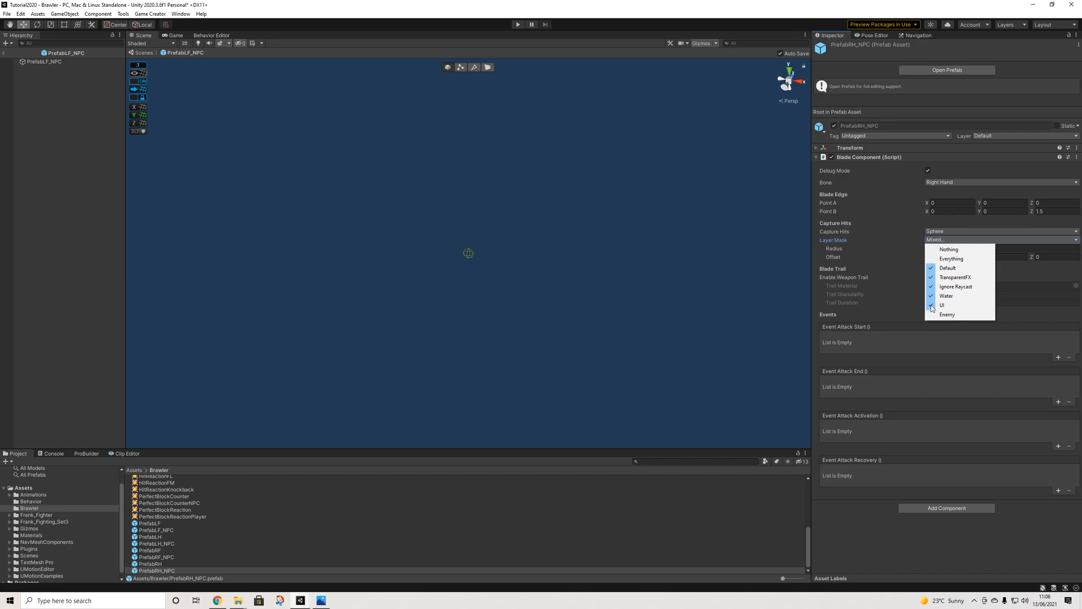
{"action": "left_click", "coordinate": [6, 53]}
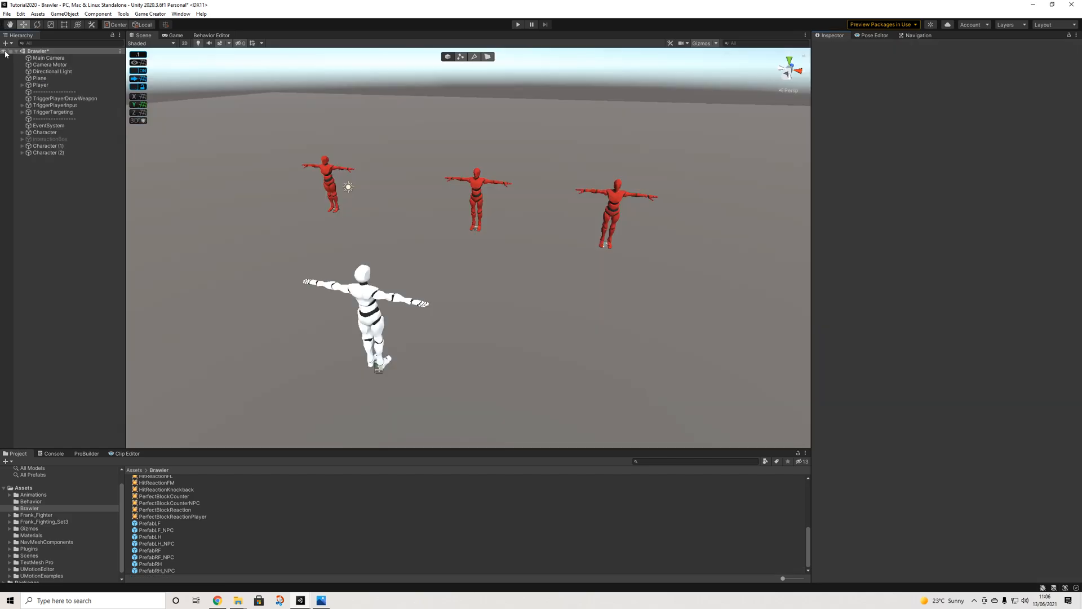
Play-test the Brawler scene to check the fight against the three enemies, and stop the run
{"action": "left_click", "coordinate": [517, 25]}
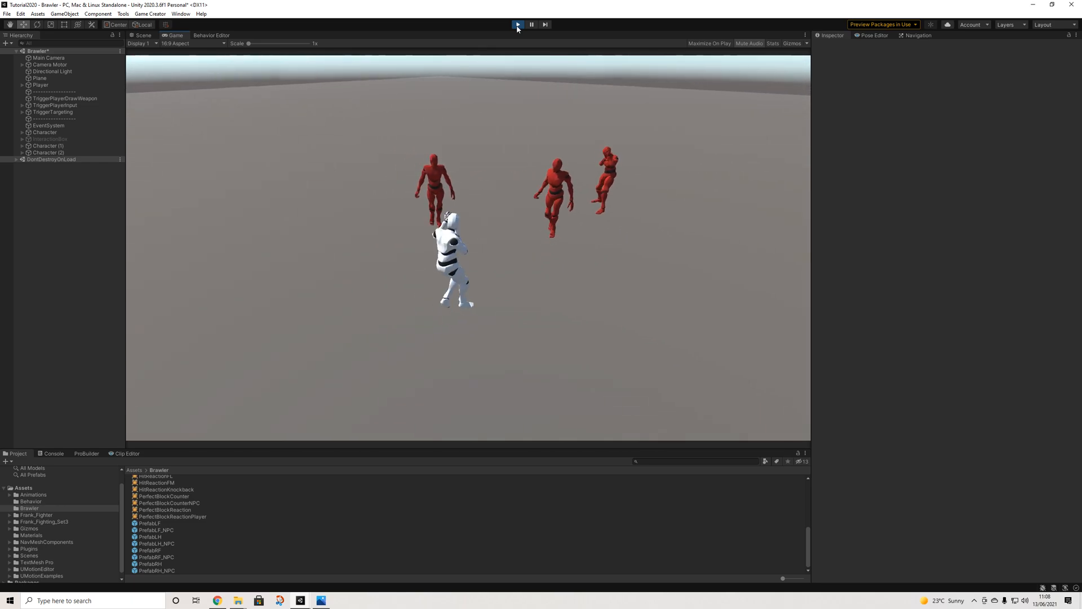
{"action": "left_click", "coordinate": [517, 25]}
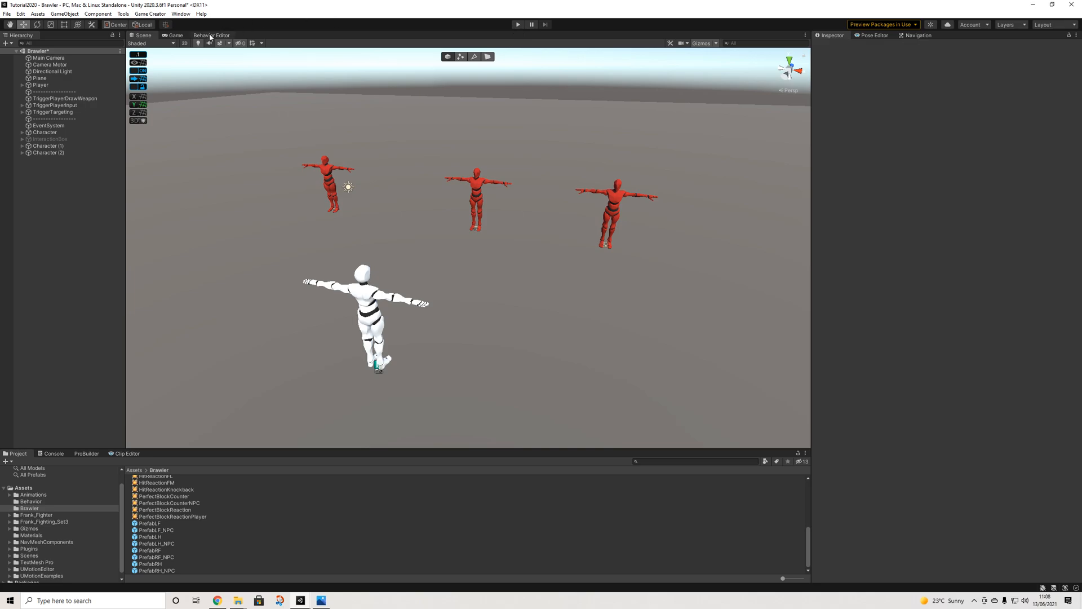
In the NPC behavior tree, copy the Change Invoker CanRun action into the move-to-Player task ahead of the move action, and enable its value
{"action": "left_click", "coordinate": [211, 36]}
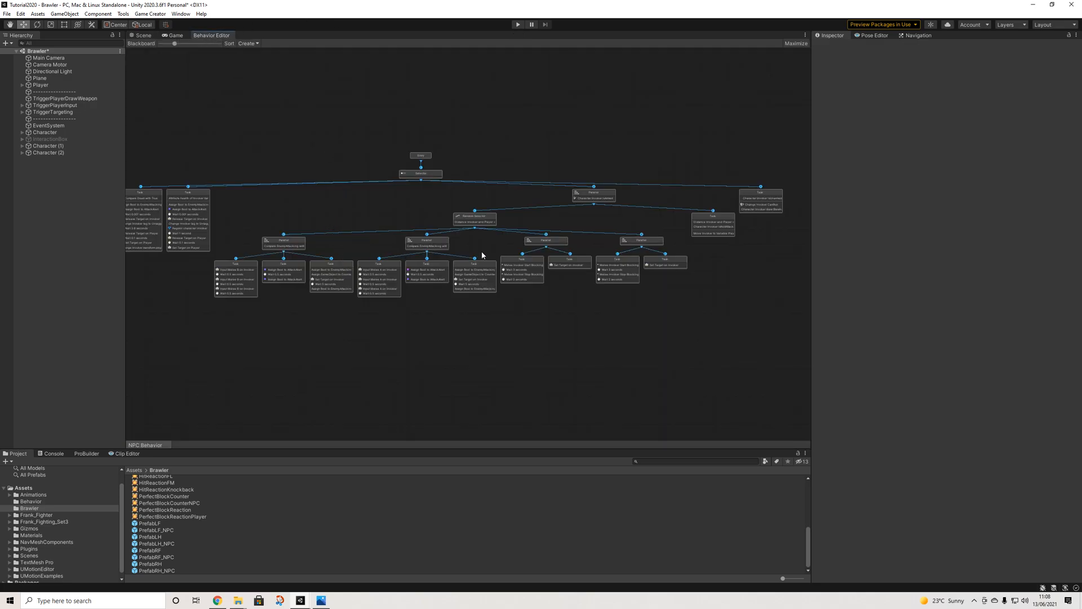
{"action": "scroll", "coordinate": [482, 254], "scroll_direction": "up", "scroll_amount": 3}
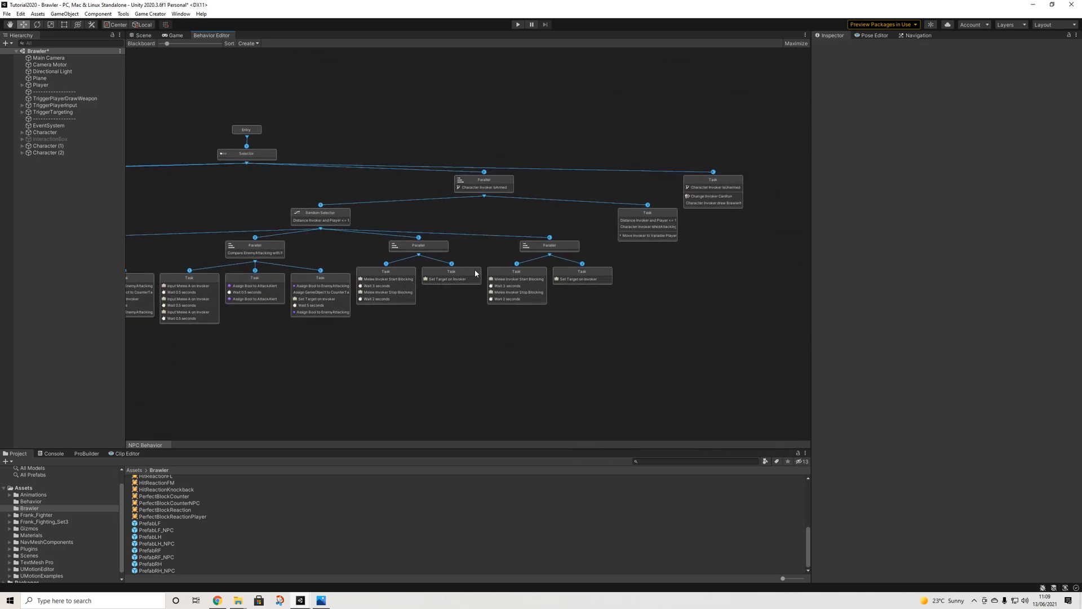
{"action": "scroll", "coordinate": [475, 274], "scroll_direction": "up", "scroll_amount": 2}
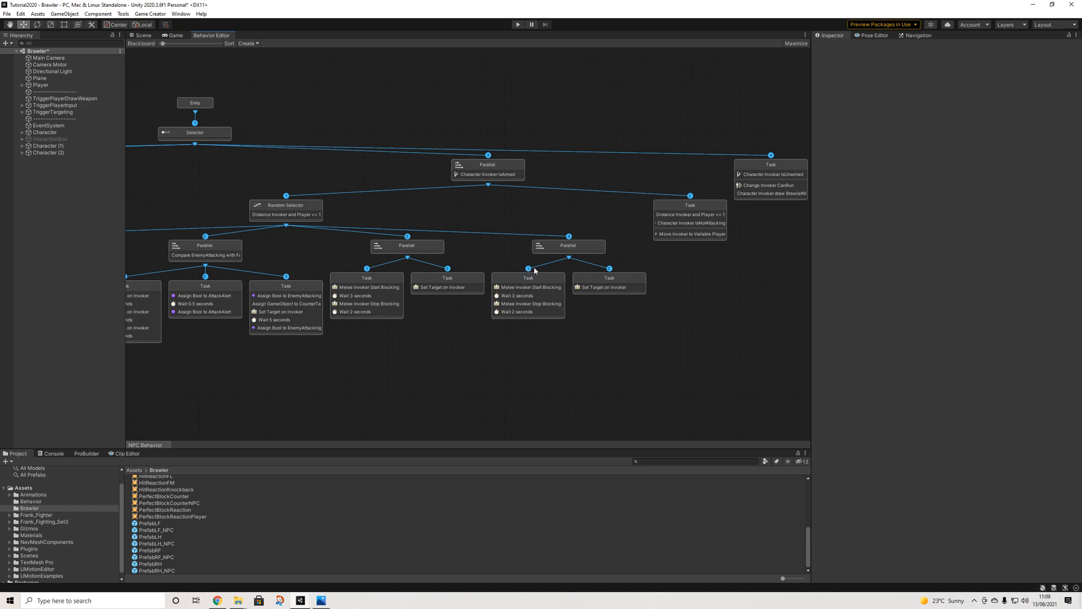
{"action": "middle_click_drag", "start_coordinate": [528, 270], "coordinate": [503, 274]}
{"action": "left_click", "coordinate": [662, 225]}
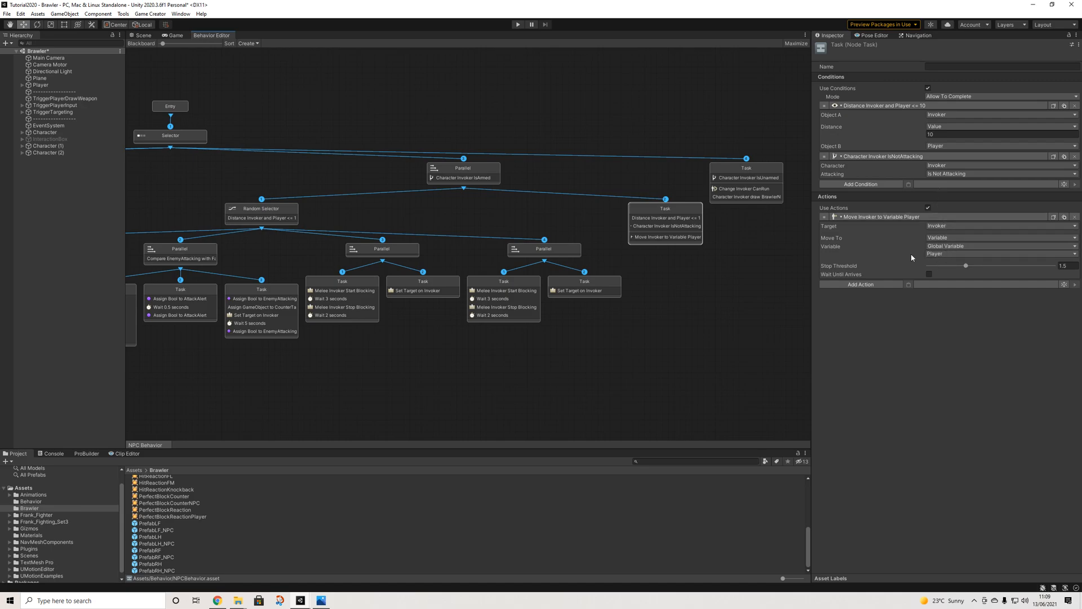
{"action": "left_click", "coordinate": [765, 190]}
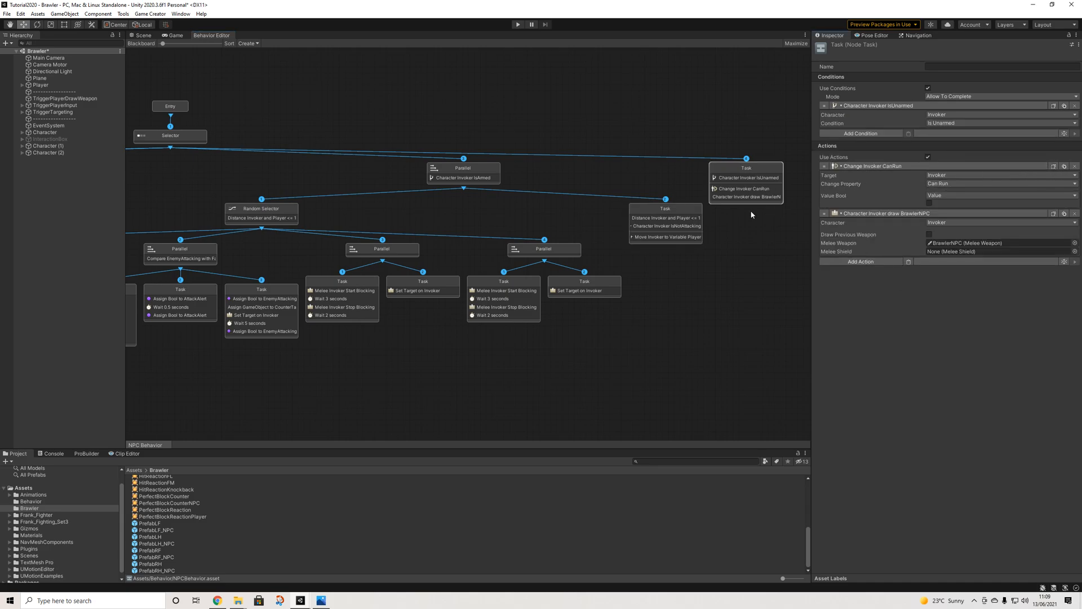
{"action": "left_click", "coordinate": [664, 219]}
{"action": "left_click", "coordinate": [908, 285]}
{"action": "left_click_drag", "start_coordinate": [825, 285], "coordinate": [826, 217]}
{"action": "left_click", "coordinate": [929, 253]}
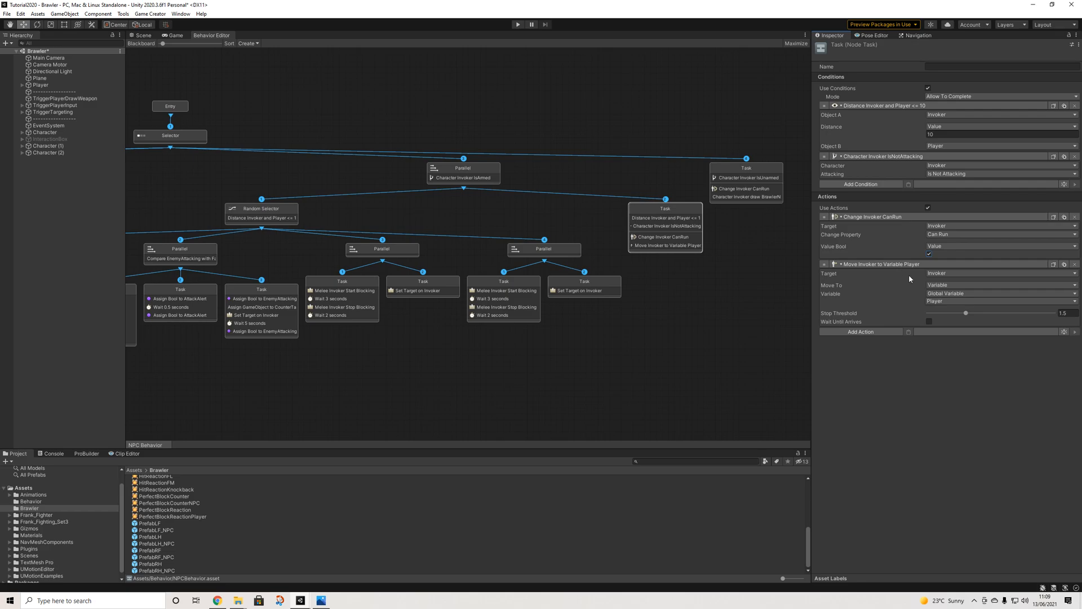
{"action": "left_click", "coordinate": [866, 184]}
{"action": "type", "text": "hame"}
{"action": "key", "text": "BackSpace"}
{"action": "key", "text": "BackSpace"}
{"action": "key", "text": "BackSpace"}
{"action": "key", "text": "BackSpace"}
{"action": "type", "text": "game"}
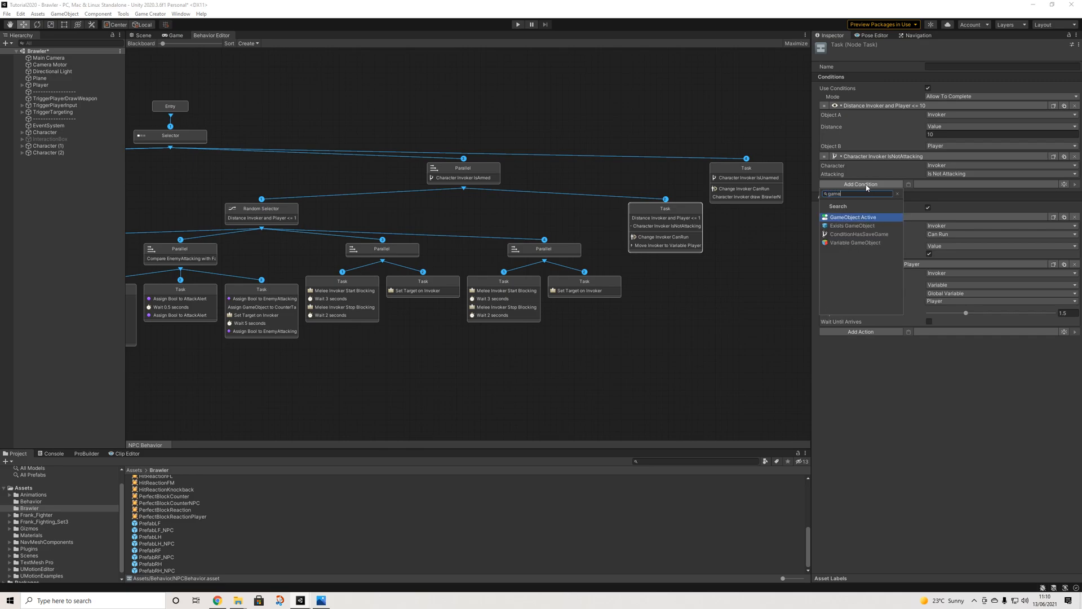
{"action": "left_click", "coordinate": [859, 234]}
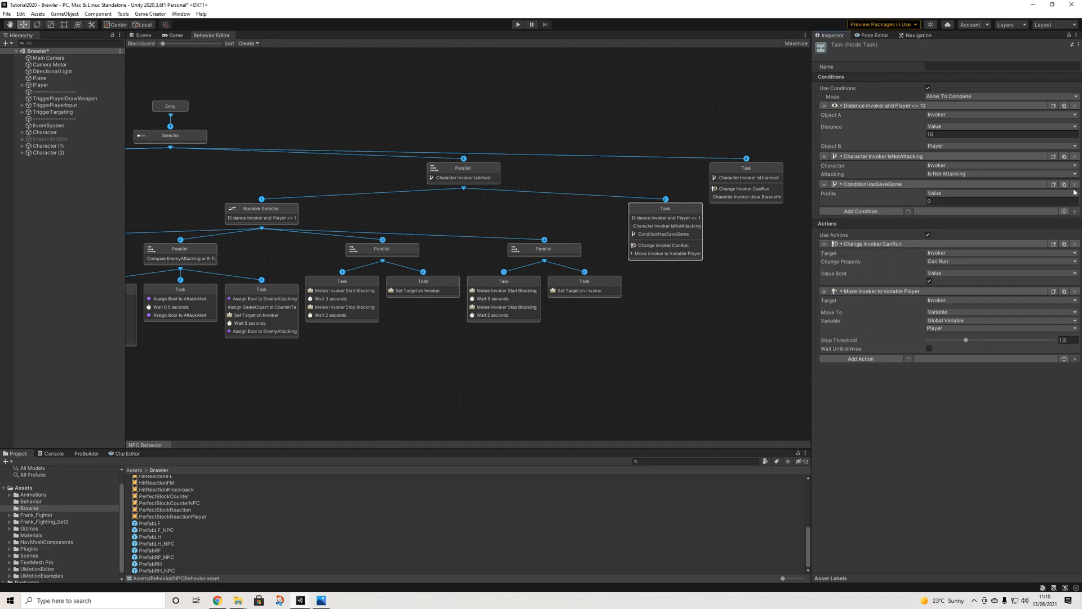
{"action": "left_click", "coordinate": [1074, 185]}
Add a Variable GameObject condition to the move-to-Player task that compares the global variable Target with Invoker
{"action": "left_click", "coordinate": [886, 185]}
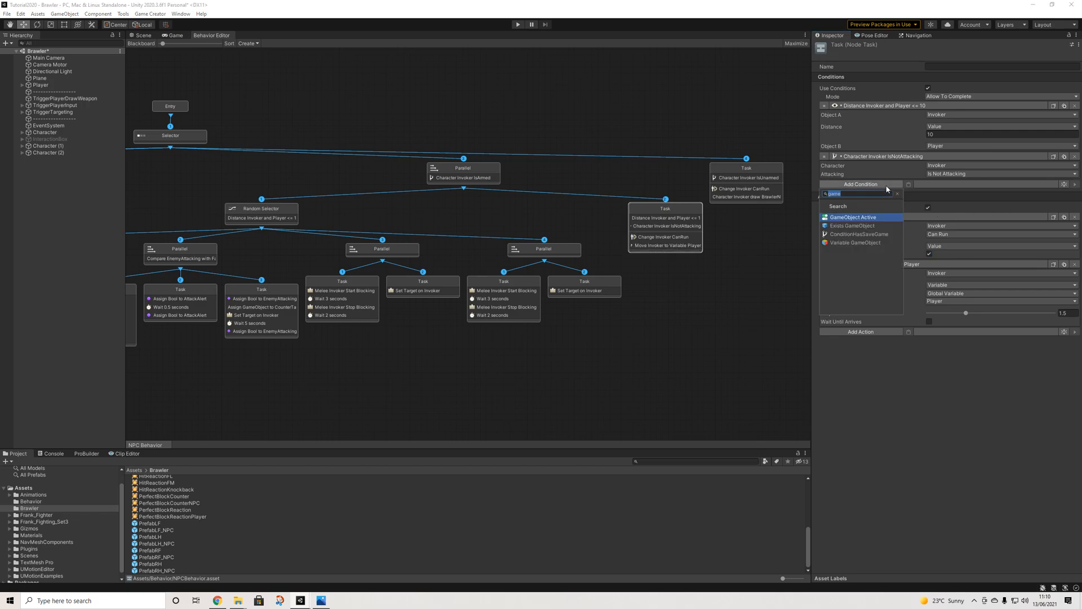
{"action": "left_click", "coordinate": [854, 242]}
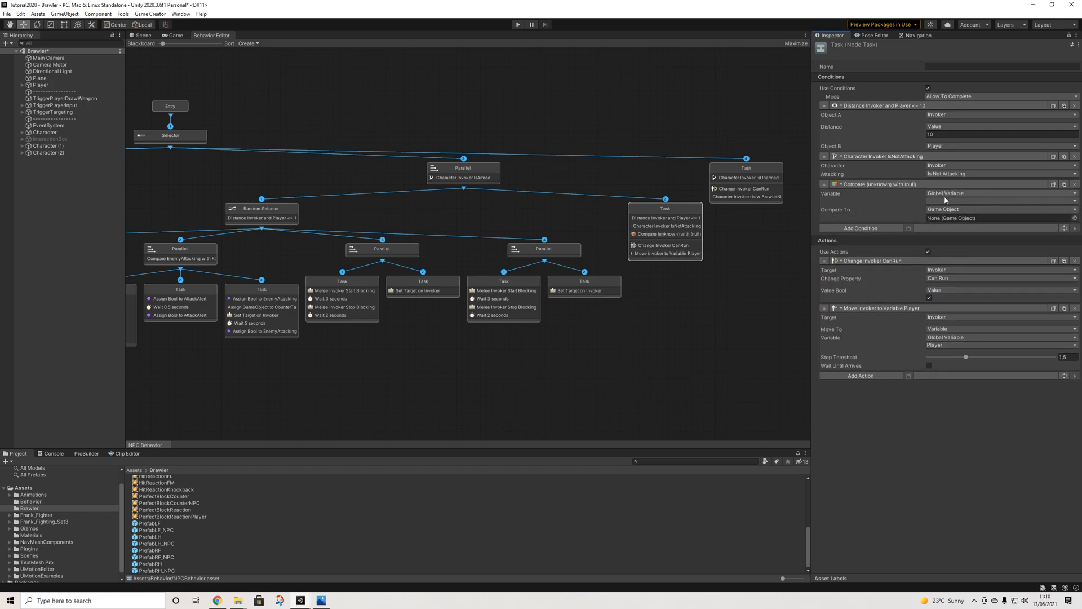
{"action": "left_click", "coordinate": [944, 200]}
{"action": "left_click", "coordinate": [943, 215]}
{"action": "left_click", "coordinate": [942, 209]}
{"action": "left_click", "coordinate": [956, 235]}
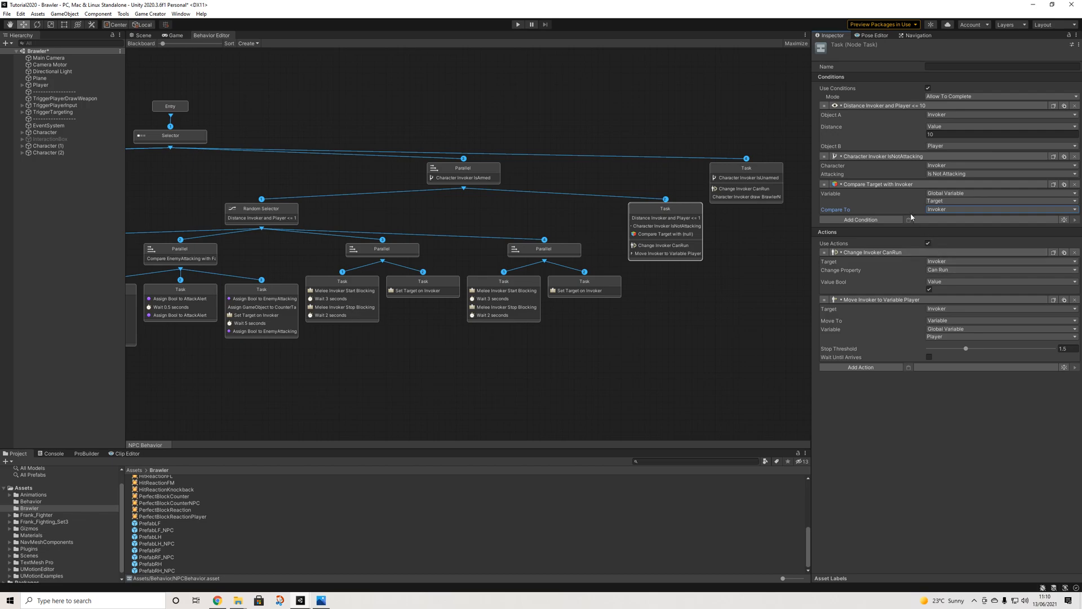
Move the IsUnarmed task farther out to make room beside the move-to-Player task, and nudge the IsArmed Parallel node slightly
{"action": "scroll", "coordinate": [488, 214], "scroll_direction": "down", "scroll_amount": 1}
{"action": "middle_click_drag", "start_coordinate": [496, 214], "coordinate": [565, 218]}
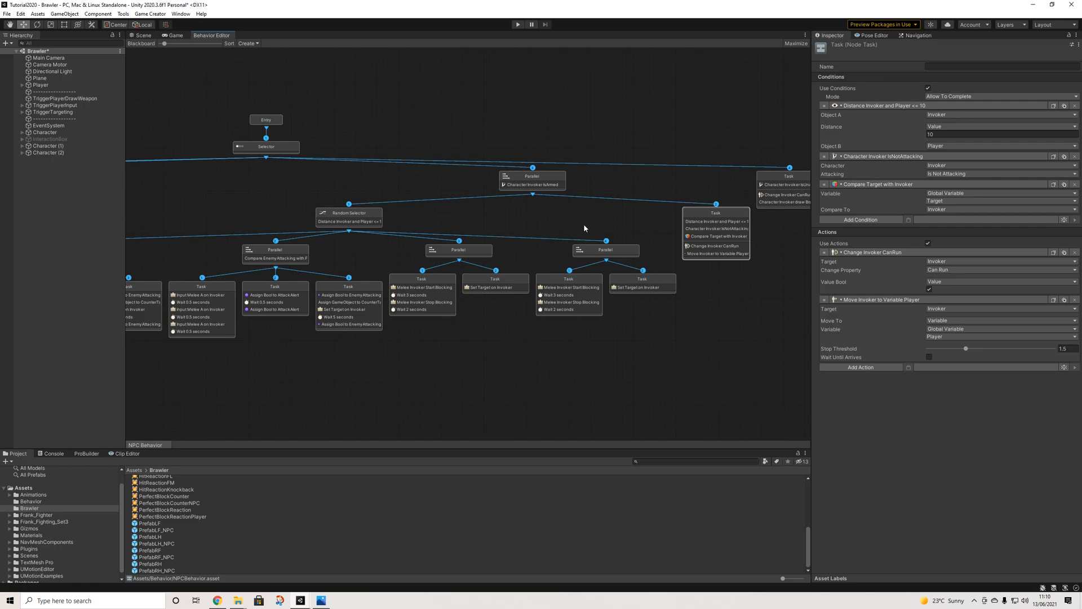
{"action": "middle_click_drag", "start_coordinate": [680, 246], "coordinate": [581, 240]}
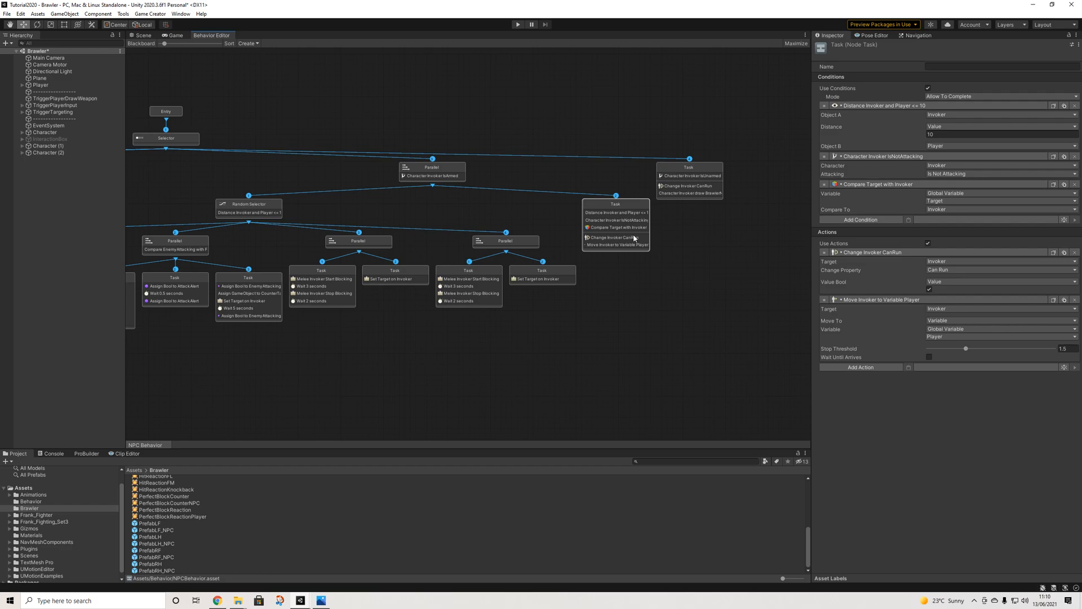
{"action": "middle_click_drag", "start_coordinate": [634, 236], "coordinate": [590, 231]}
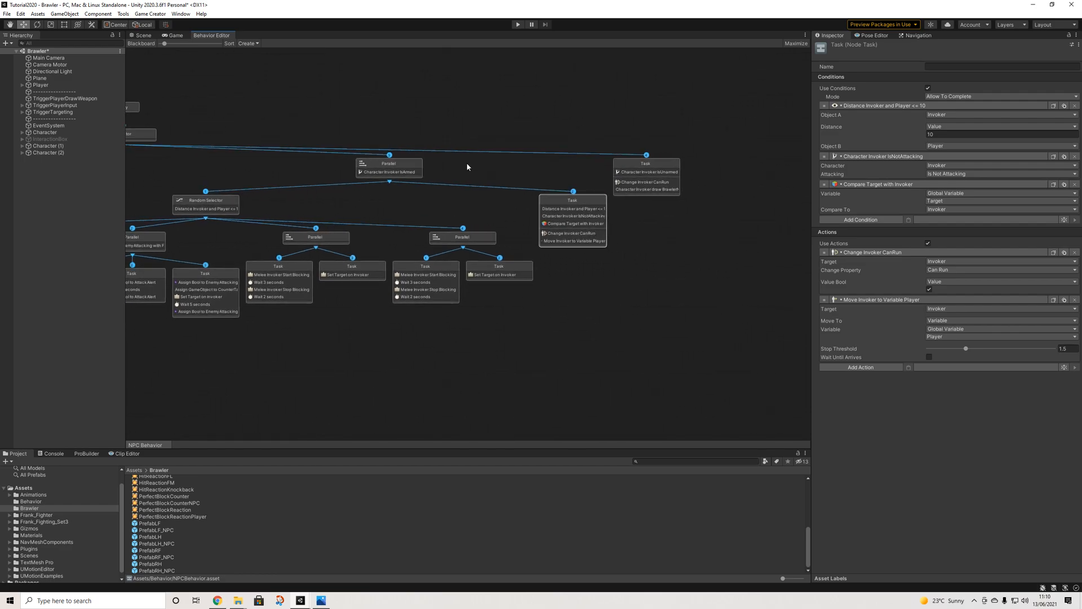
{"action": "left_click_drag", "start_coordinate": [665, 159], "coordinate": [783, 165]}
{"action": "mouse_move", "coordinate": [394, 167]}
{"action": "left_mouse_down"}
{"action": "mouse_move", "coordinate": [631, 171]}
{"action": "mouse_move", "coordinate": [384, 169]}
{"action": "mouse_move", "coordinate": [380, 158]}
{"action": "left_mouse_up"}
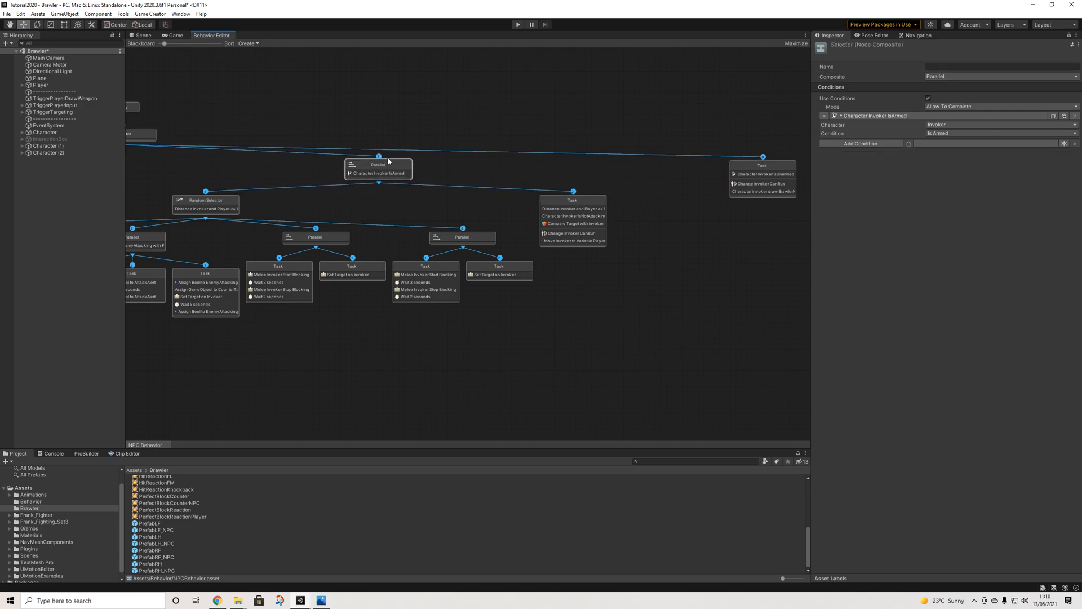
{"action": "middle_click_drag", "start_coordinate": [391, 164], "coordinate": [384, 184]}
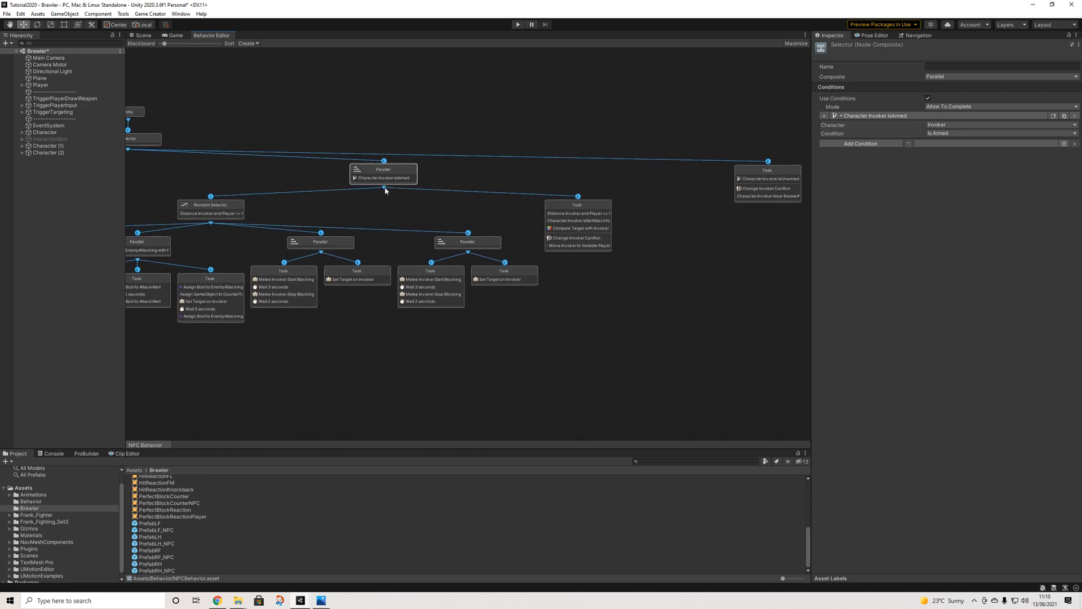
{"action": "mouse_move", "coordinate": [384, 187]}
{"action": "left_mouse_down"}
{"action": "mouse_move", "coordinate": [704, 206]}
{"action": "mouse_move", "coordinate": [386, 183]}
{"action": "left_mouse_up"}
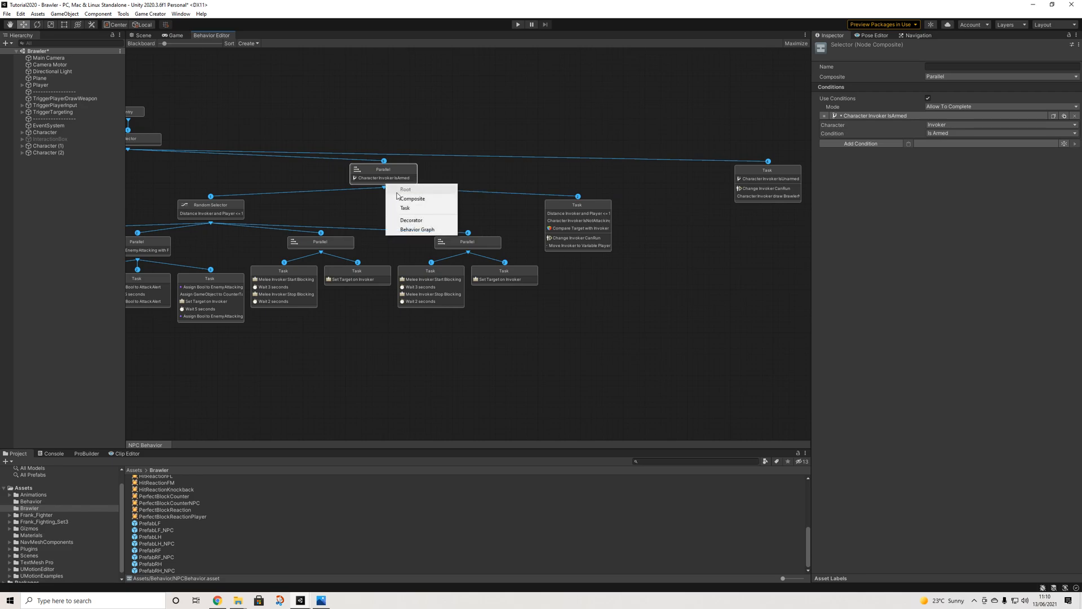
{"action": "left_click", "coordinate": [505, 110]}
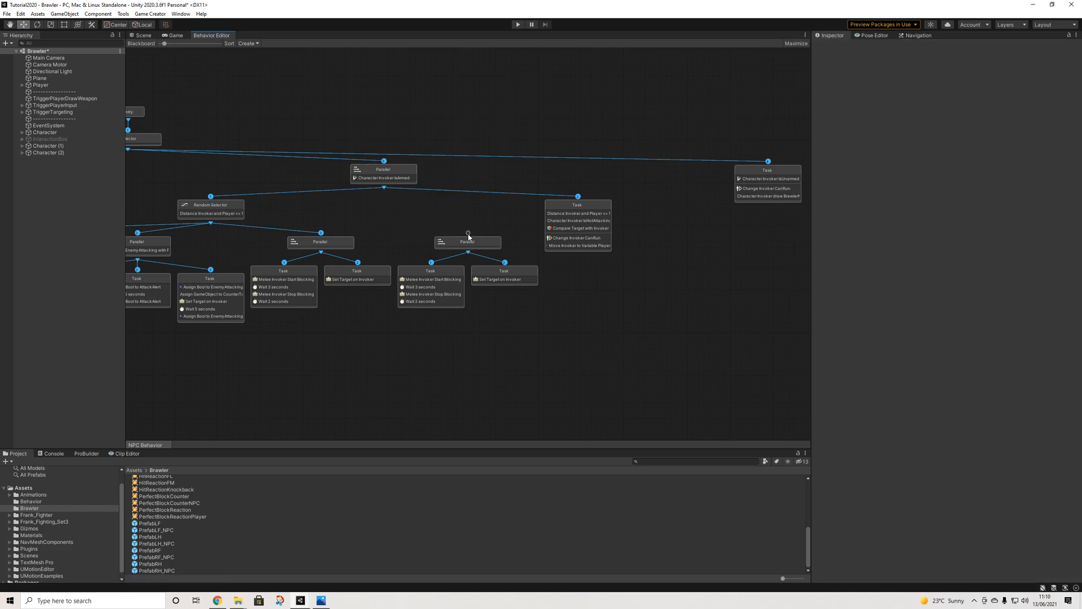
Move the last blocking Parallel branch with its two tasks beside the move-to-Player task, connect it to the IsArmed Parallel node, and sort the tree
{"action": "left_click_drag", "start_coordinate": [469, 241], "coordinate": [676, 214]}
{"action": "left_click_drag", "start_coordinate": [424, 272], "coordinate": [633, 246]}
{"action": "left_click_drag", "start_coordinate": [492, 269], "coordinate": [717, 246]}
{"action": "left_click_drag", "start_coordinate": [386, 188], "coordinate": [674, 201]}
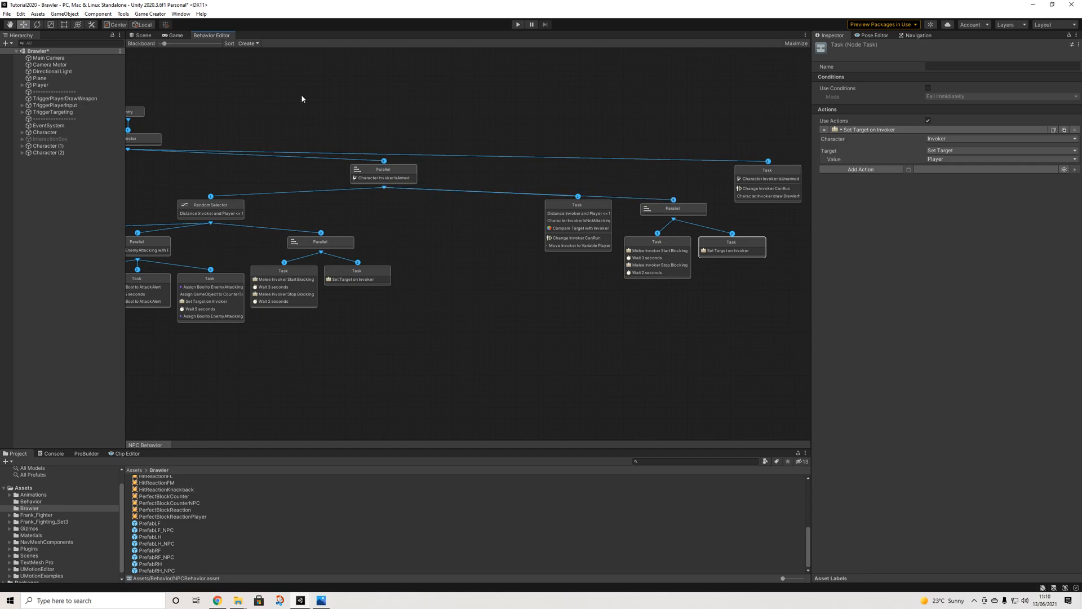
{"action": "scroll", "coordinate": [245, 76], "scroll_direction": "down", "scroll_amount": 1}
{"action": "left_click", "coordinate": [230, 44]}
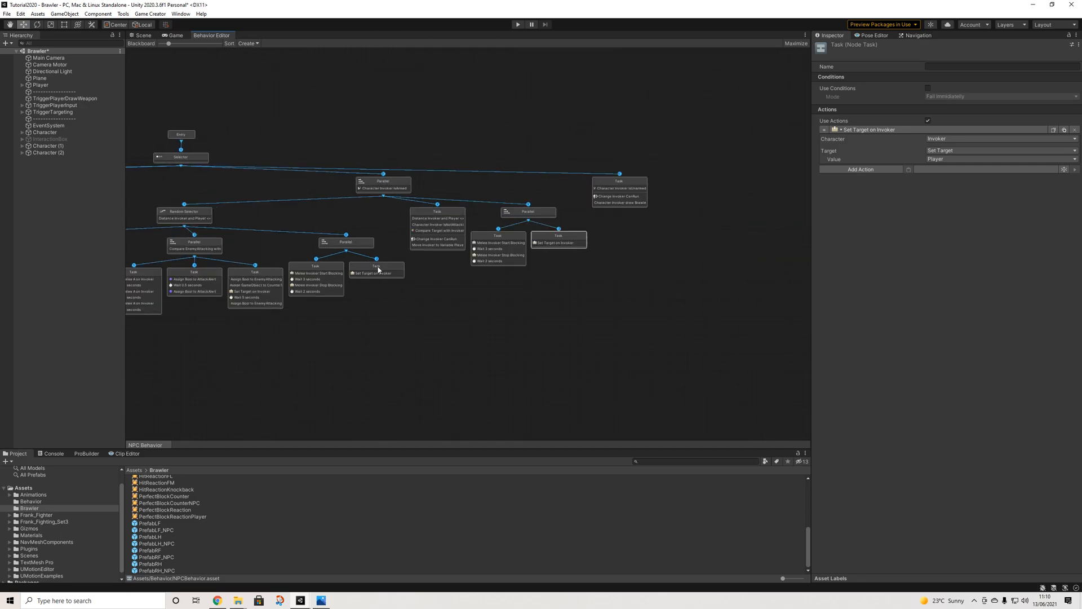
Enable conditions on the moved blocking Parallel node in Allow To Complete mode and paste in the move task's Distance Invoker and Player condition
{"action": "middle_click_drag", "start_coordinate": [379, 277], "coordinate": [475, 271]}
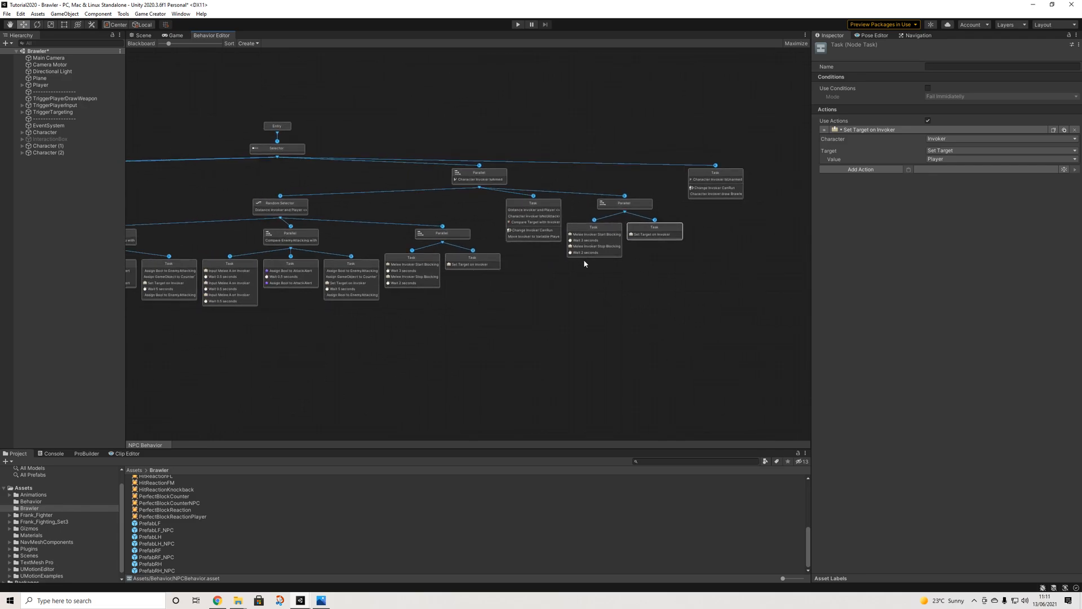
{"action": "scroll", "coordinate": [591, 259], "scroll_direction": "up", "scroll_amount": 4}
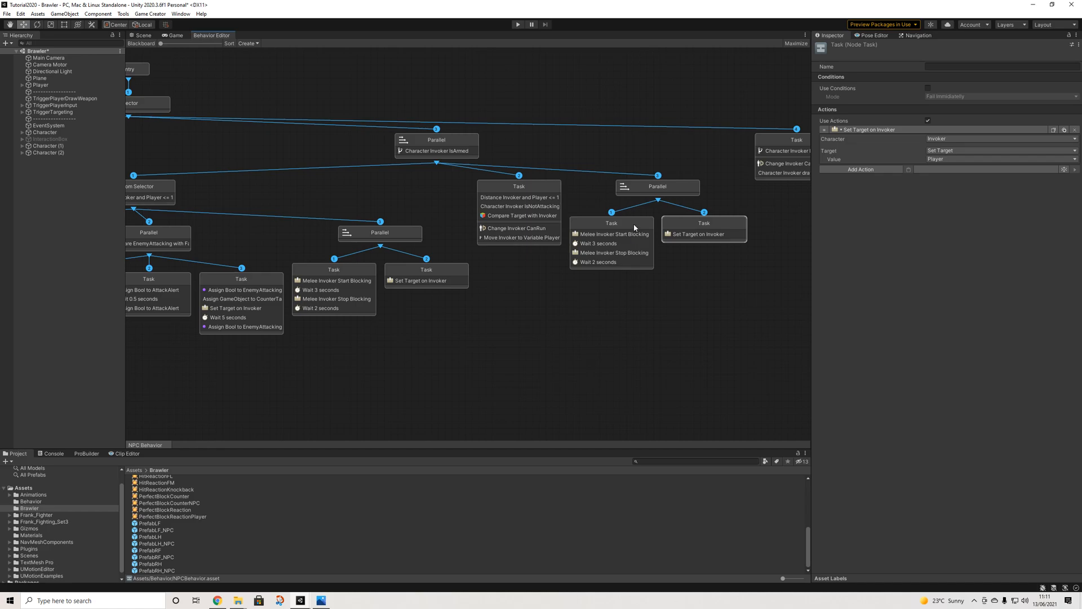
{"action": "left_click", "coordinate": [635, 227]}
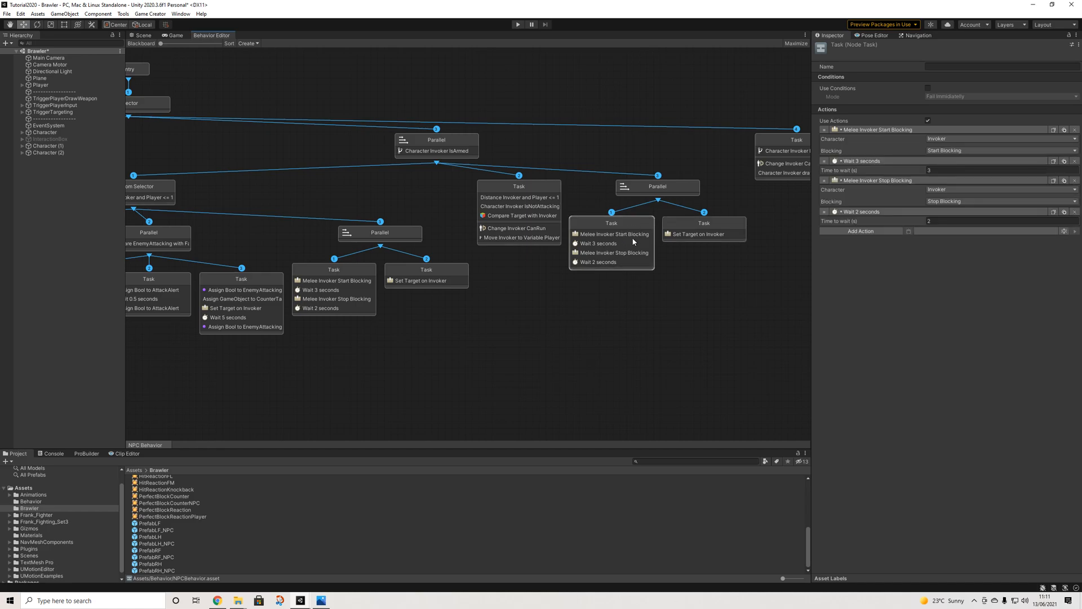
{"action": "left_click", "coordinate": [676, 190]}
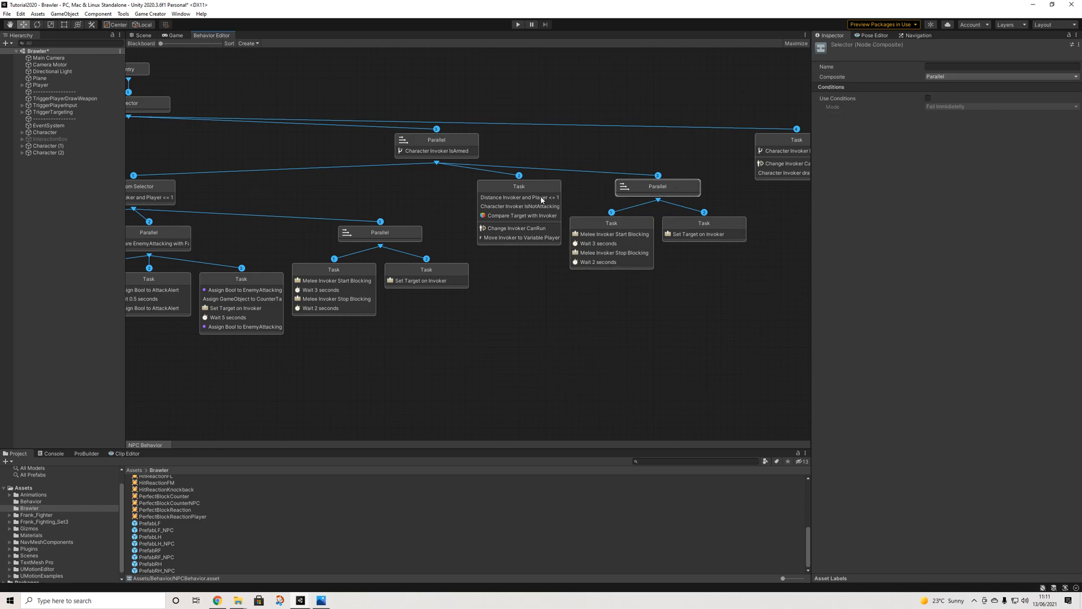
{"action": "left_click", "coordinate": [542, 198]}
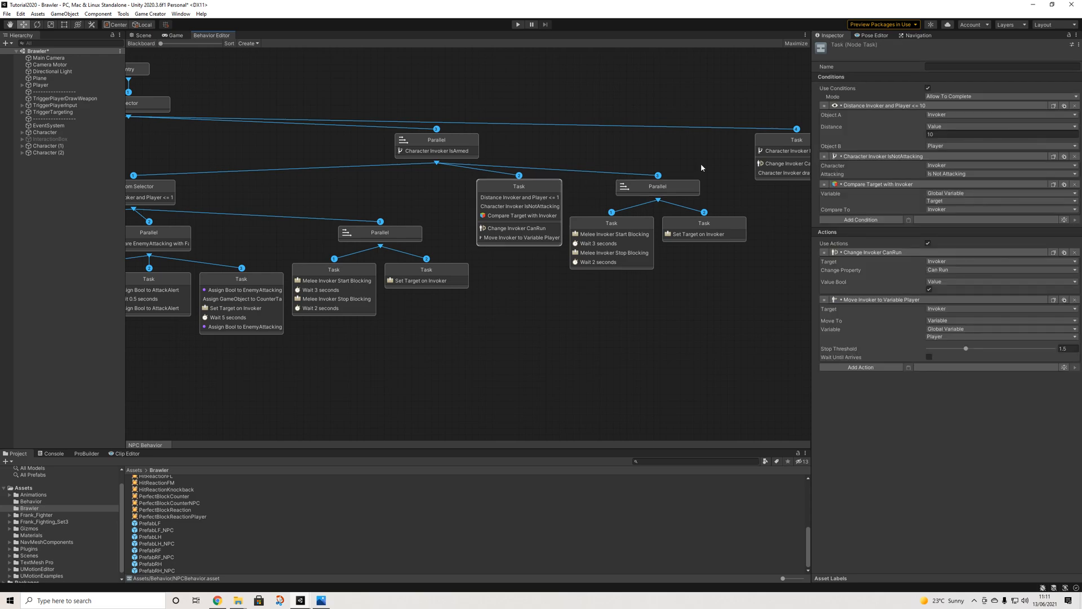
{"action": "left_click", "coordinate": [1053, 106]}
{"action": "left_click", "coordinate": [671, 187]}
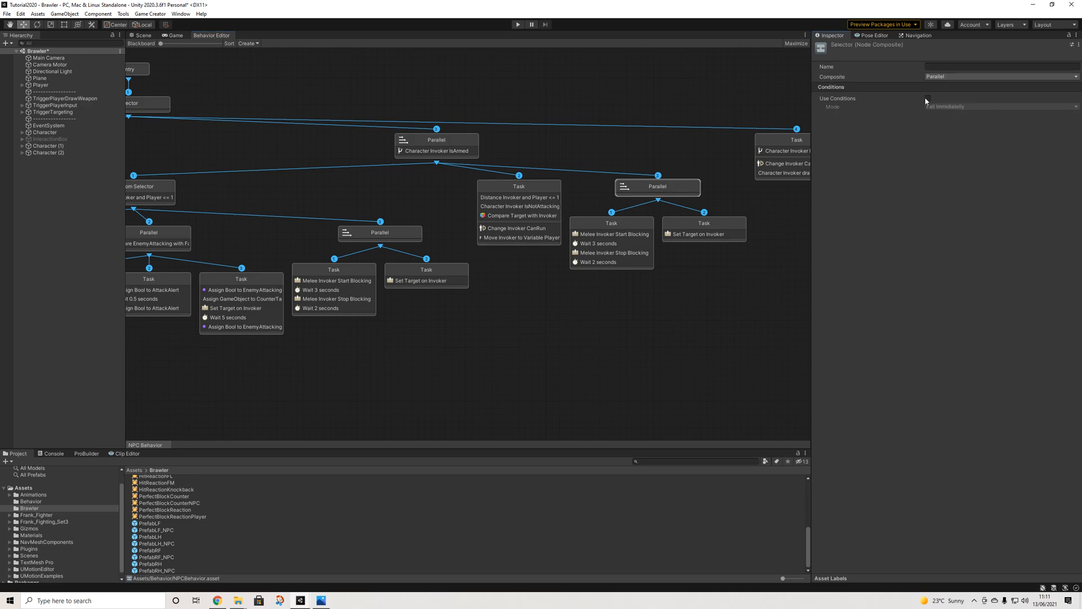
{"action": "left_click", "coordinate": [928, 99]}
{"action": "left_click", "coordinate": [954, 107]}
{"action": "left_click", "coordinate": [955, 123]}
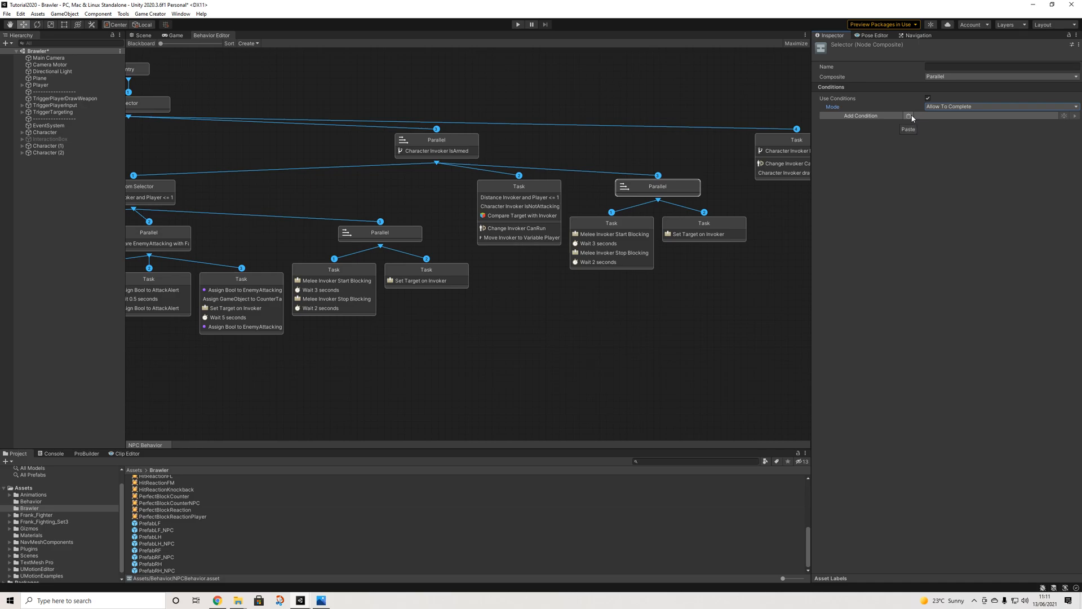
{"action": "left_click", "coordinate": [908, 116]}
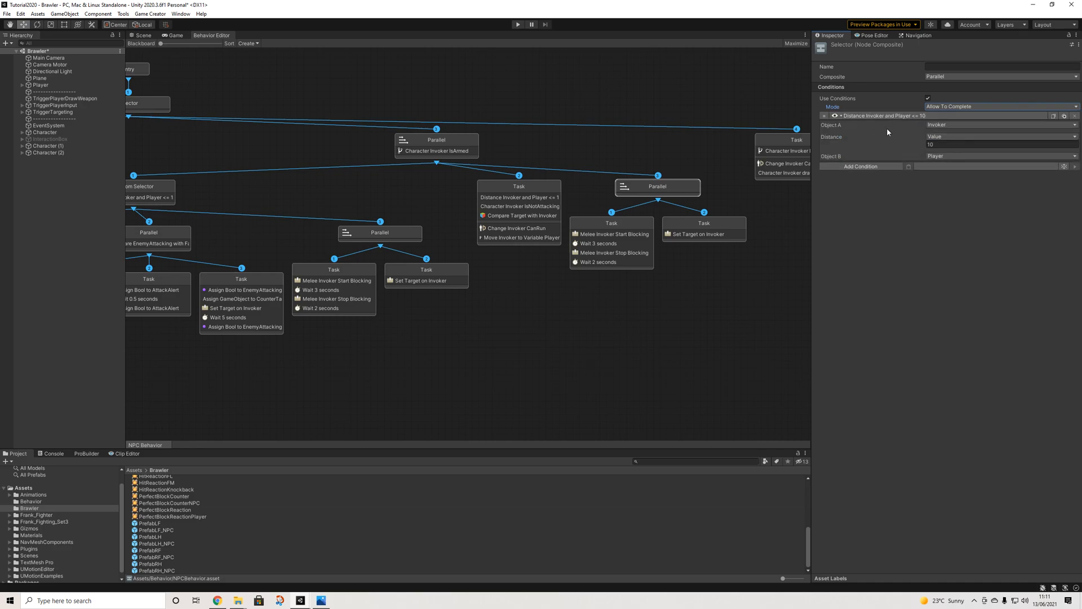
Copy the Character Invoker IsNotAttacking condition to the same Parallel node and lower its two child tasks to clear the enlarged node
{"action": "left_click", "coordinate": [528, 196]}
{"action": "left_click", "coordinate": [657, 199]}
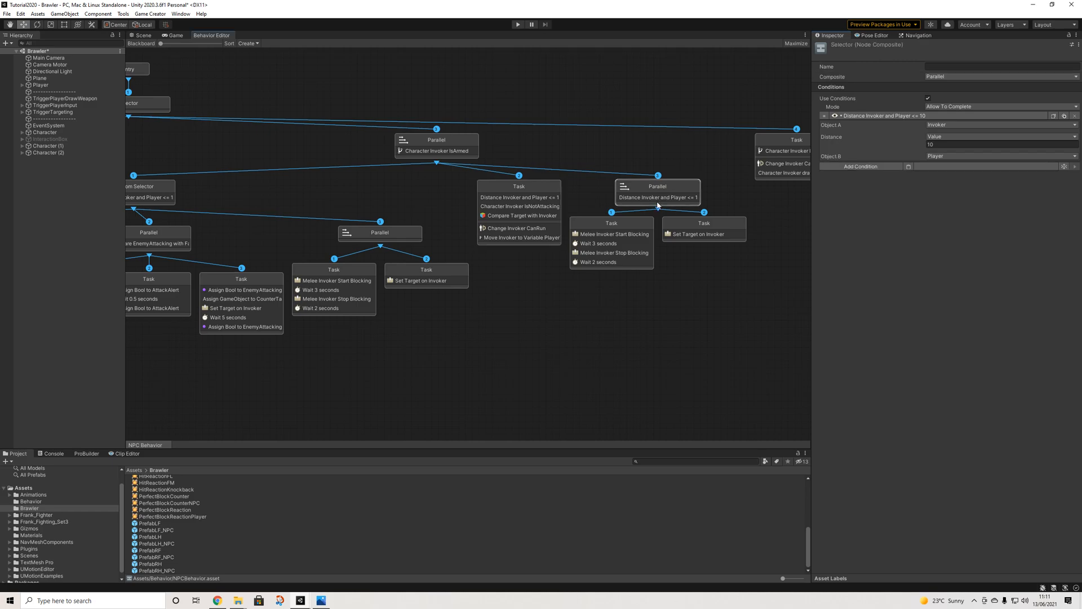
{"action": "left_click", "coordinate": [907, 166]}
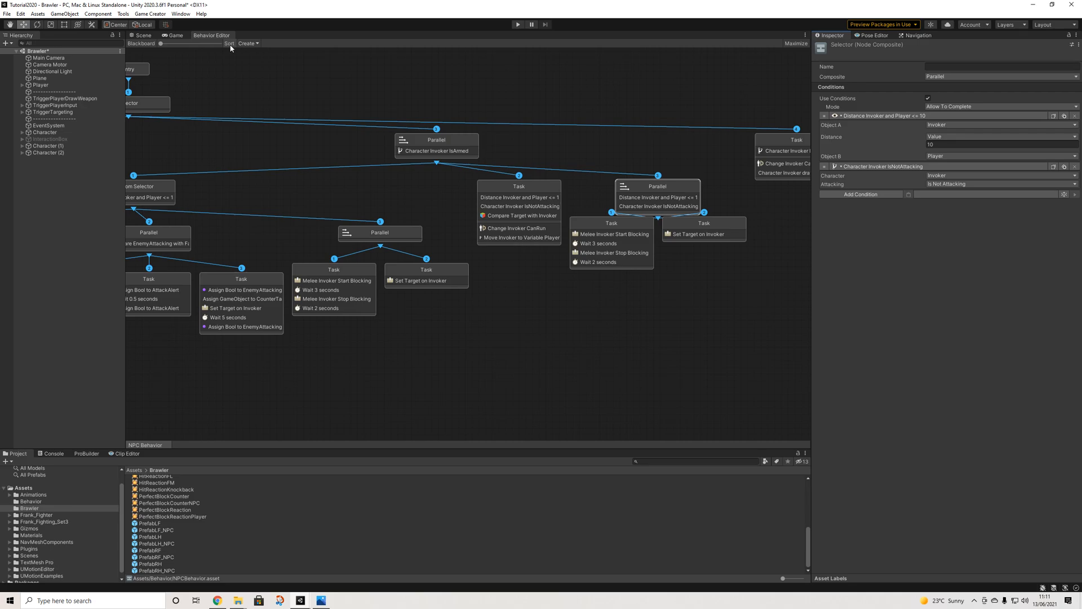
{"action": "left_click_drag", "start_coordinate": [628, 244], "coordinate": [630, 265]}
{"action": "left_click_drag", "start_coordinate": [697, 227], "coordinate": [695, 249]}
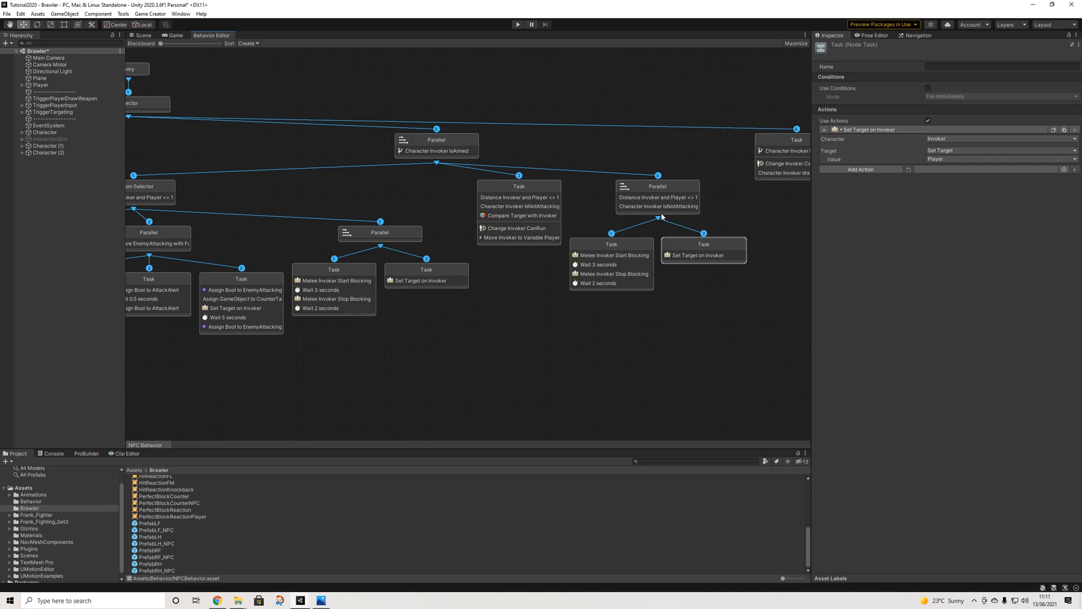
Add a third, empty Task under the moved blocking Parallel node, next to its Set Target task
{"action": "left_click_drag", "start_coordinate": [658, 219], "coordinate": [786, 237]}
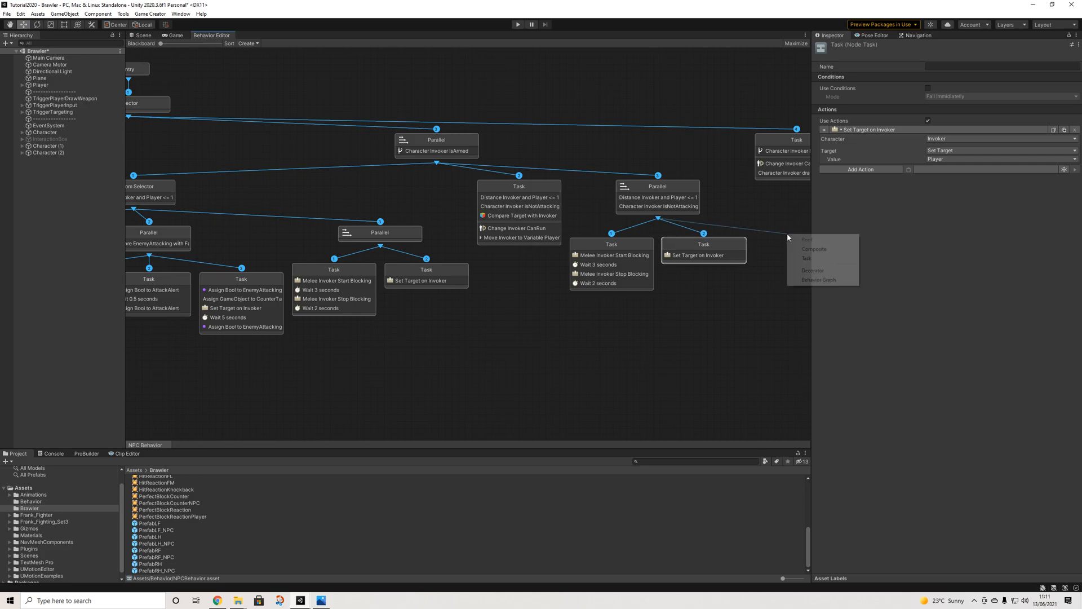
{"action": "left_click", "coordinate": [806, 258]}
{"action": "left_click_drag", "start_coordinate": [773, 251], "coordinate": [781, 249]}
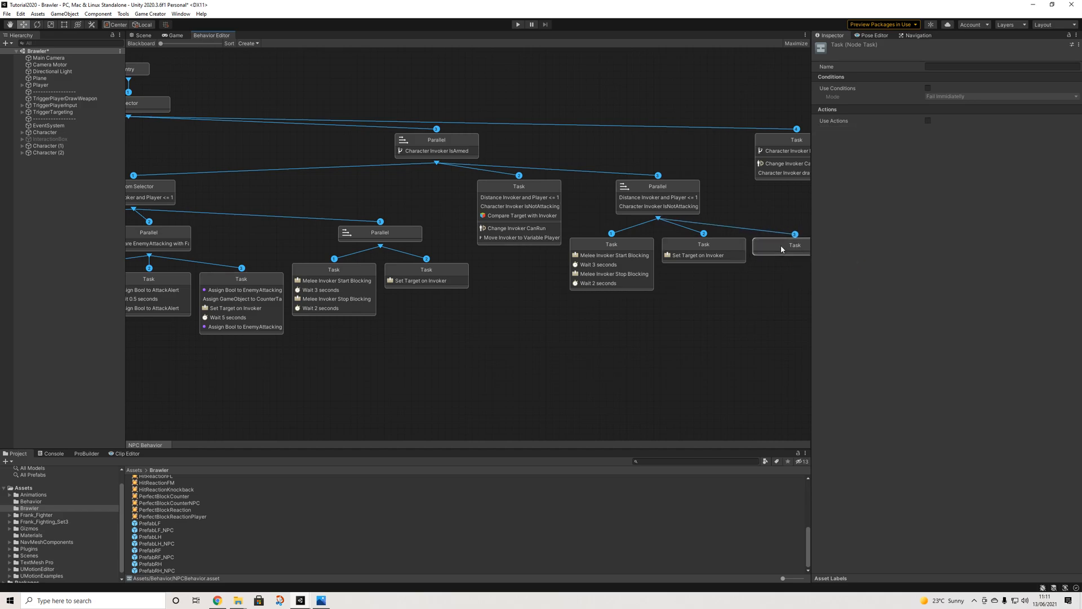
{"action": "middle_click_drag", "start_coordinate": [755, 266], "coordinate": [693, 257]}
Remove the Change Invoker CanRun action from the IsUnarmed task
{"action": "left_click", "coordinate": [743, 160]}
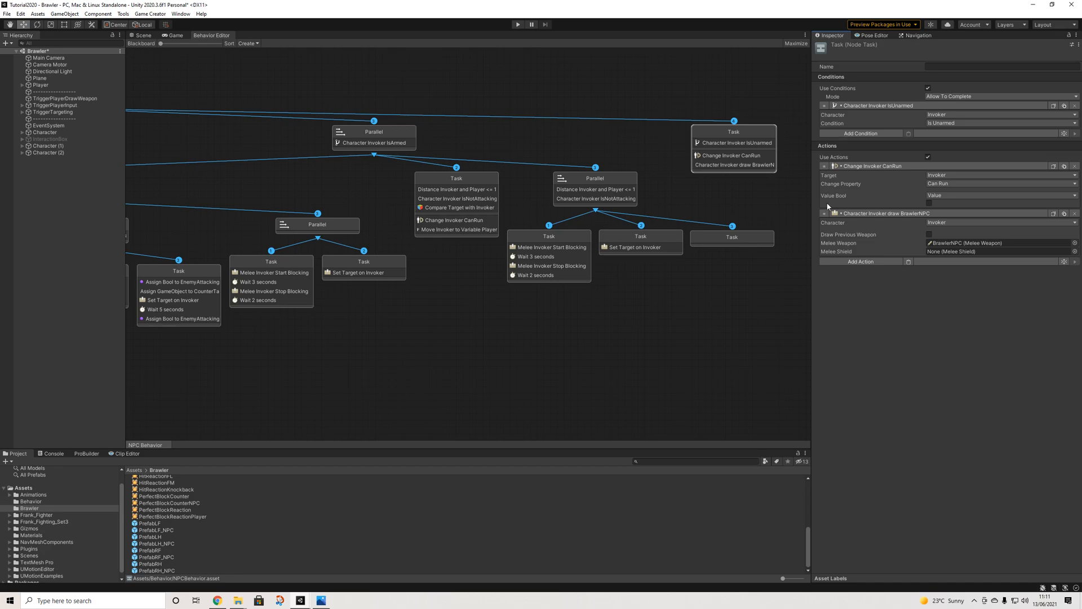
{"action": "left_click", "coordinate": [1074, 166]}
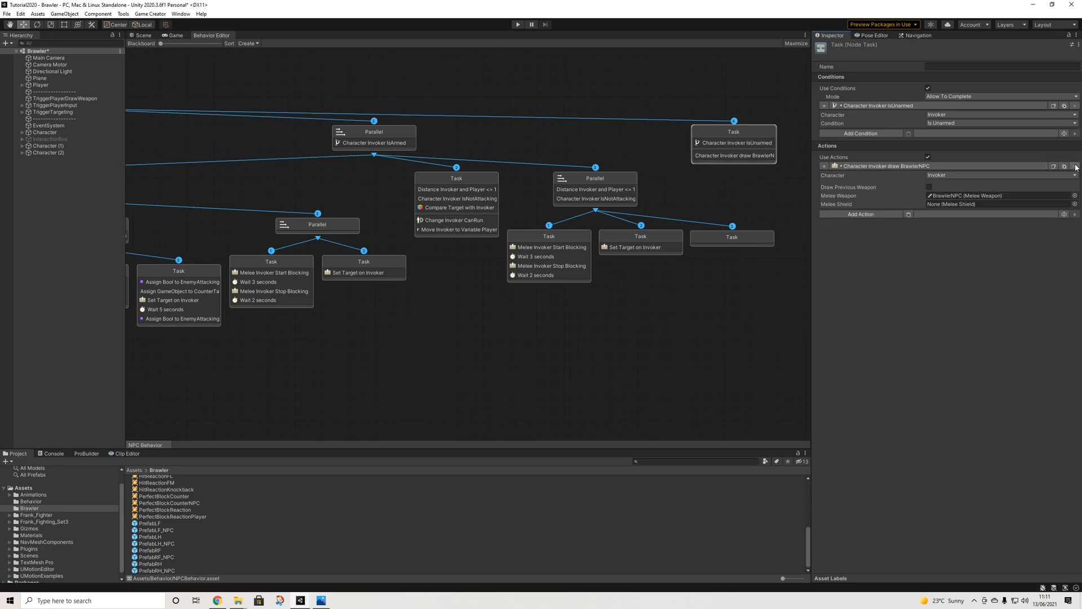
Enable actions on the empty third Task under the conditioned blocking Parallel and paste in the Change Invoker CanRun action
{"action": "left_click", "coordinate": [715, 239]}
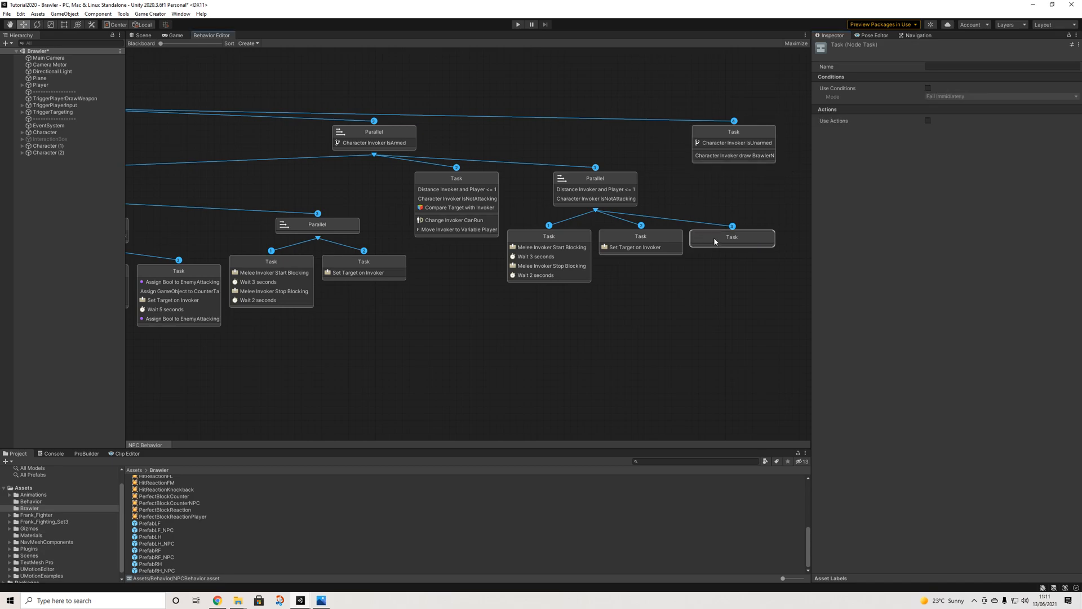
{"action": "left_click", "coordinate": [927, 120]}
{"action": "left_click", "coordinate": [909, 130]}
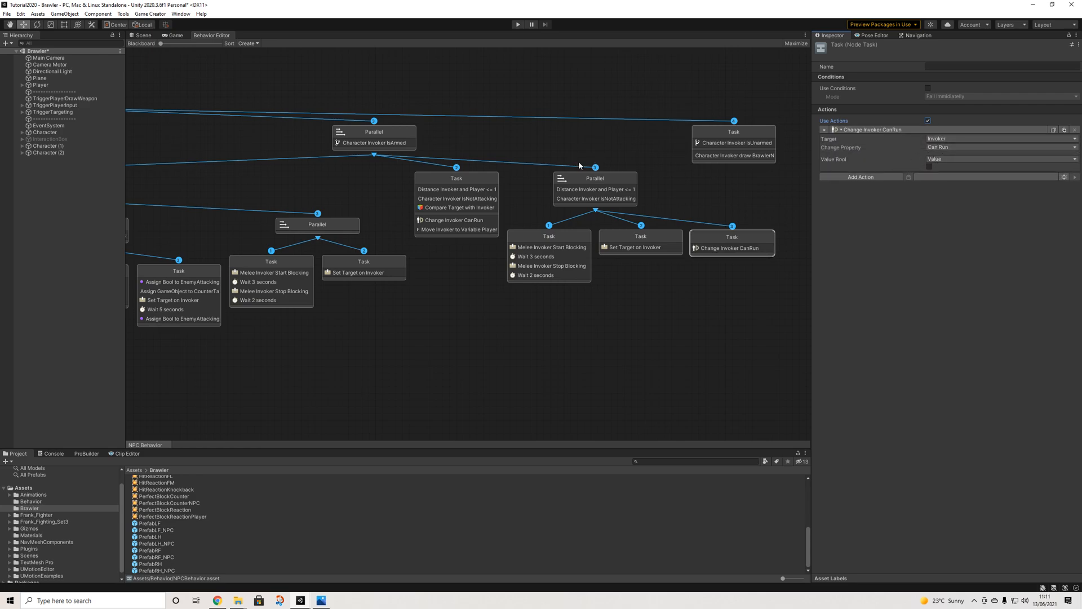
Copy the Move Invoker to Variable Player action from the move task into the third Task and set its Stop Threshold to 5
{"action": "left_click", "coordinate": [492, 203]}
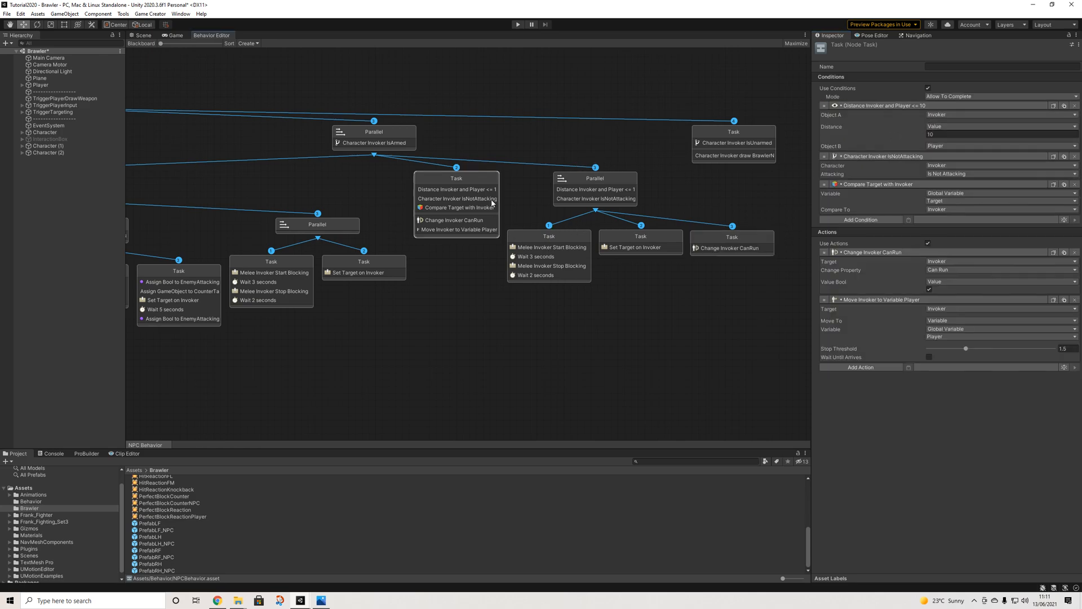
{"action": "left_click", "coordinate": [1052, 300]}
{"action": "left_click", "coordinate": [759, 238]}
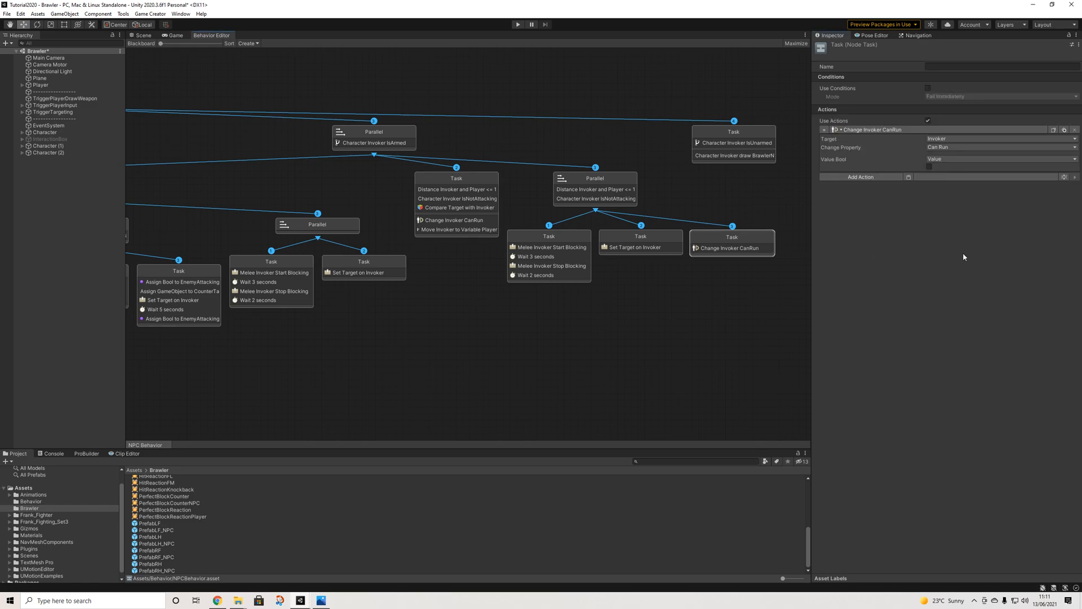
{"action": "left_click", "coordinate": [909, 176]}
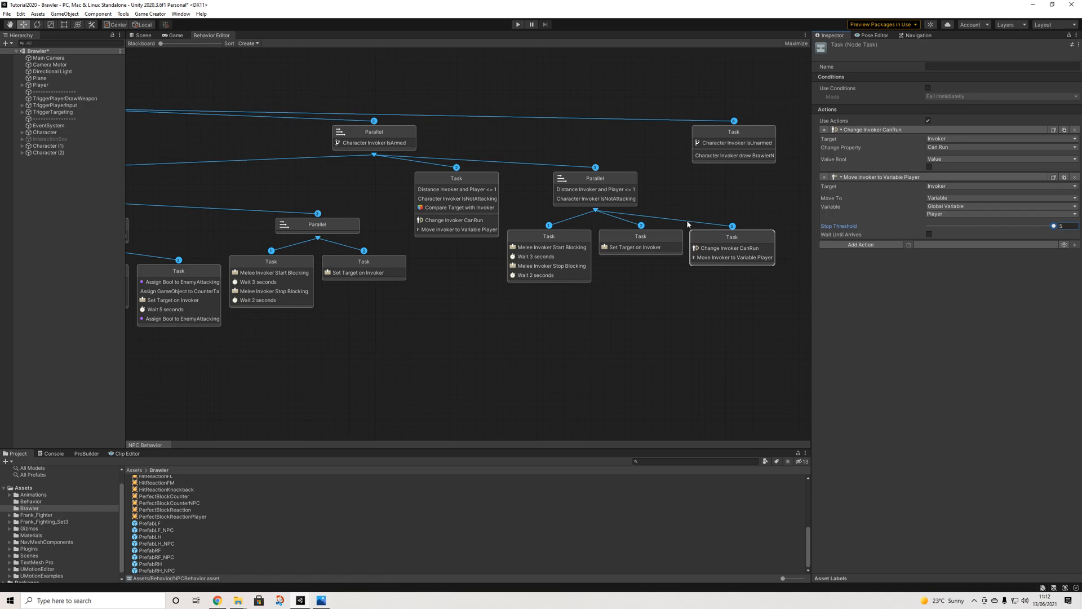
Sort the behavior tree's nodes and check the overall layout, including the move task
{"action": "scroll", "coordinate": [554, 283], "scroll_direction": "down", "scroll_amount": 3}
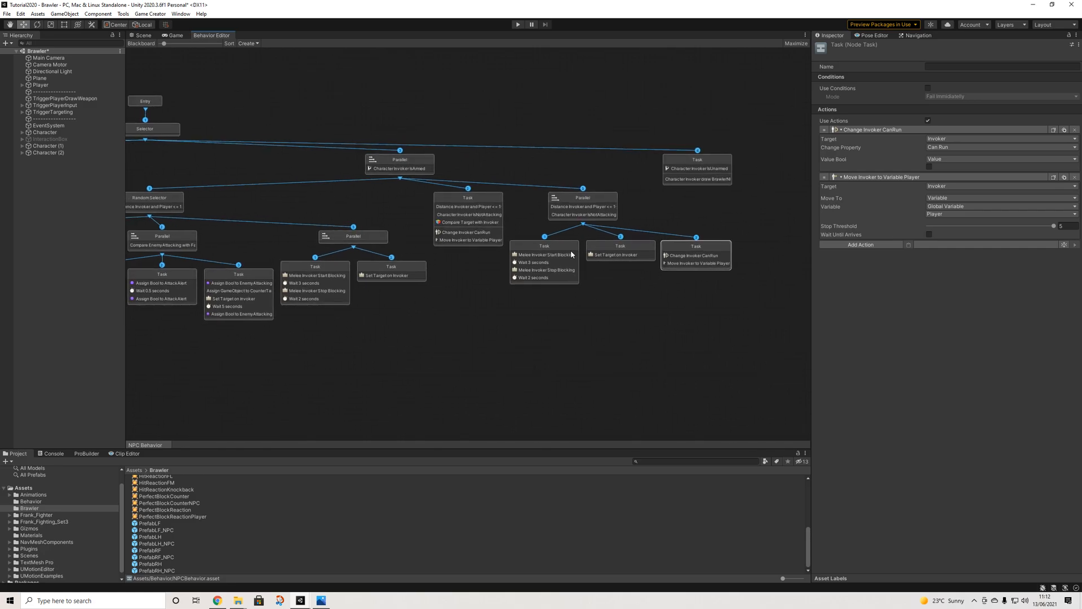
{"action": "left_click", "coordinate": [229, 43]}
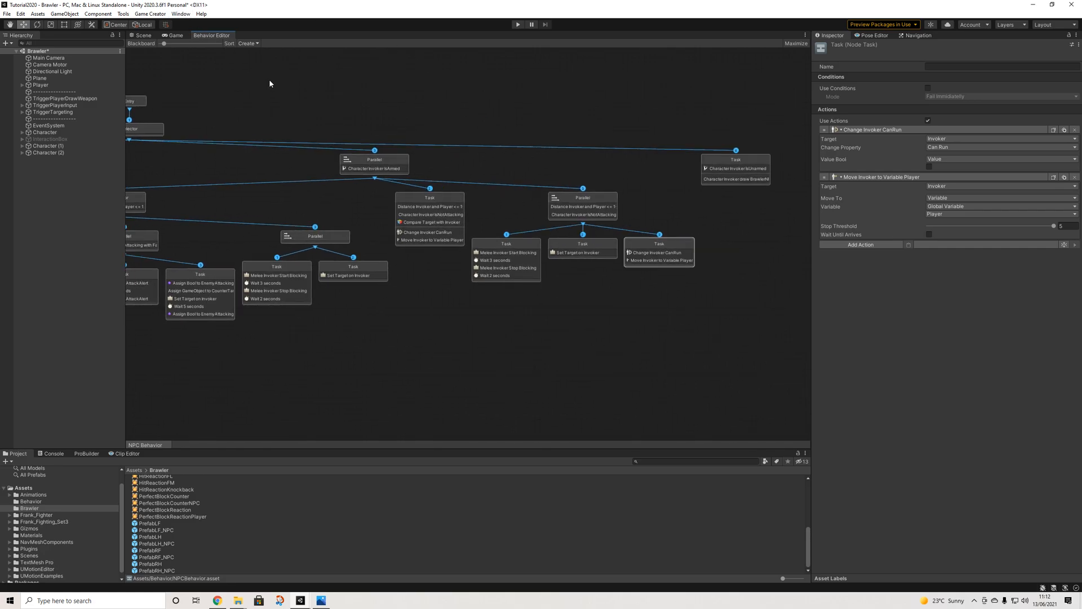
{"action": "left_click", "coordinate": [610, 198]}
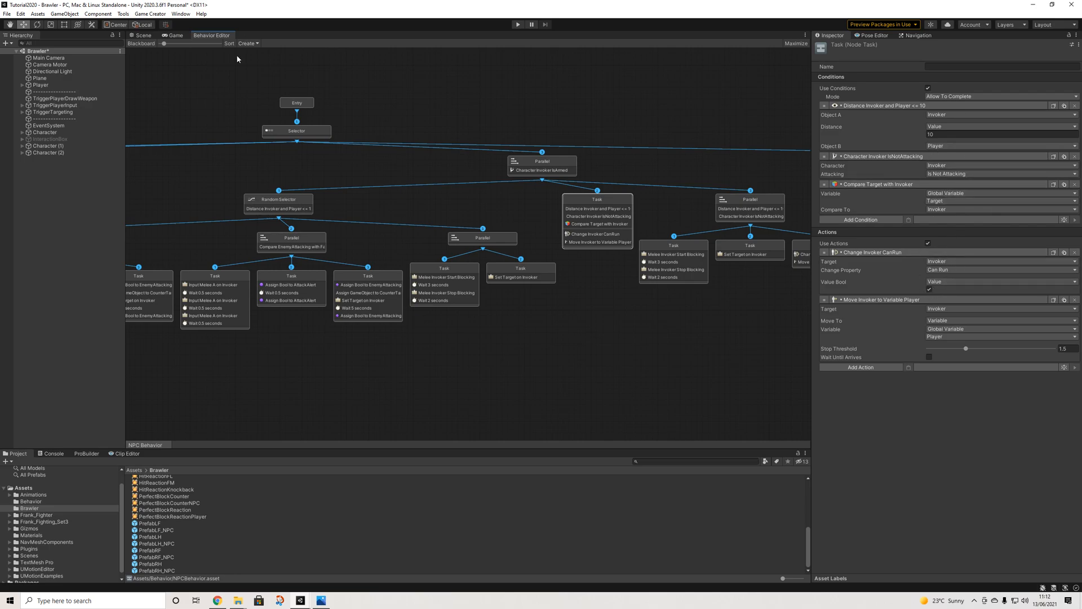
{"action": "scroll", "coordinate": [326, 150], "scroll_direction": "down", "scroll_amount": 5}
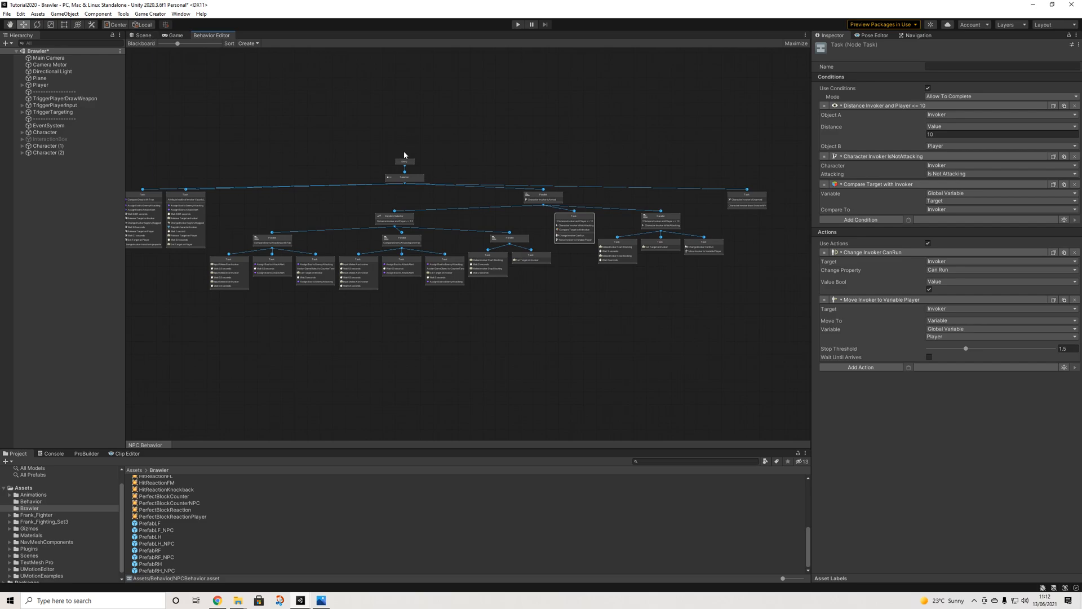
Move Character (1) in the scene farther out from the player, off to one side
{"action": "left_click", "coordinate": [142, 36]}
{"action": "scroll", "coordinate": [293, 139], "scroll_direction": "down", "scroll_amount": 4}
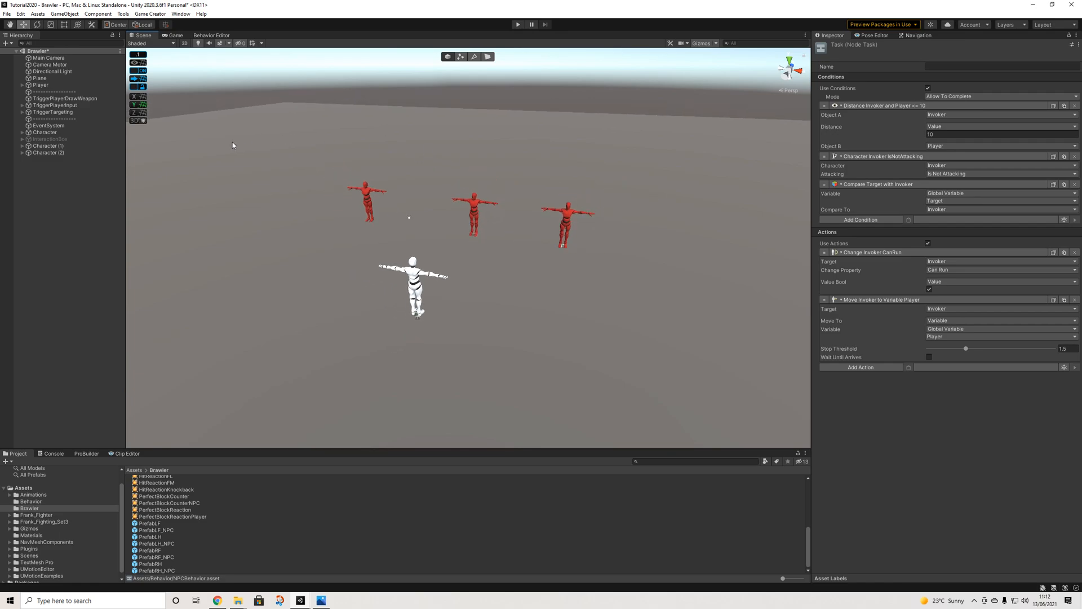
{"action": "left_click", "coordinate": [60, 147]}
{"action": "scroll", "coordinate": [370, 224], "scroll_direction": "down", "scroll_amount": 1}
{"action": "middle_click_drag", "start_coordinate": [457, 239], "coordinate": [594, 219]}
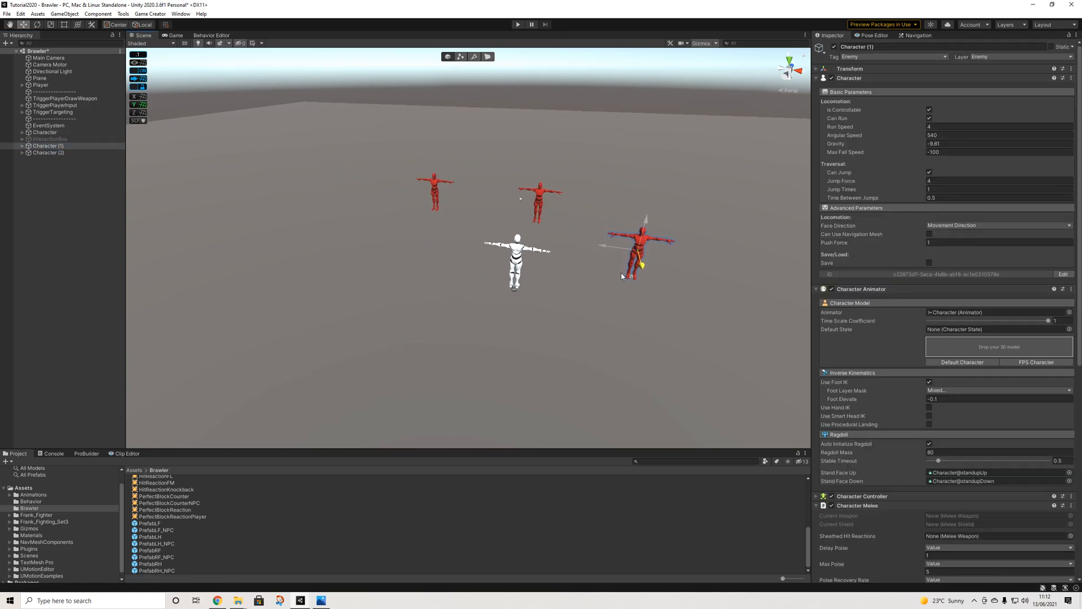
{"action": "left_click_drag", "start_coordinate": [607, 272], "coordinate": [644, 286]}
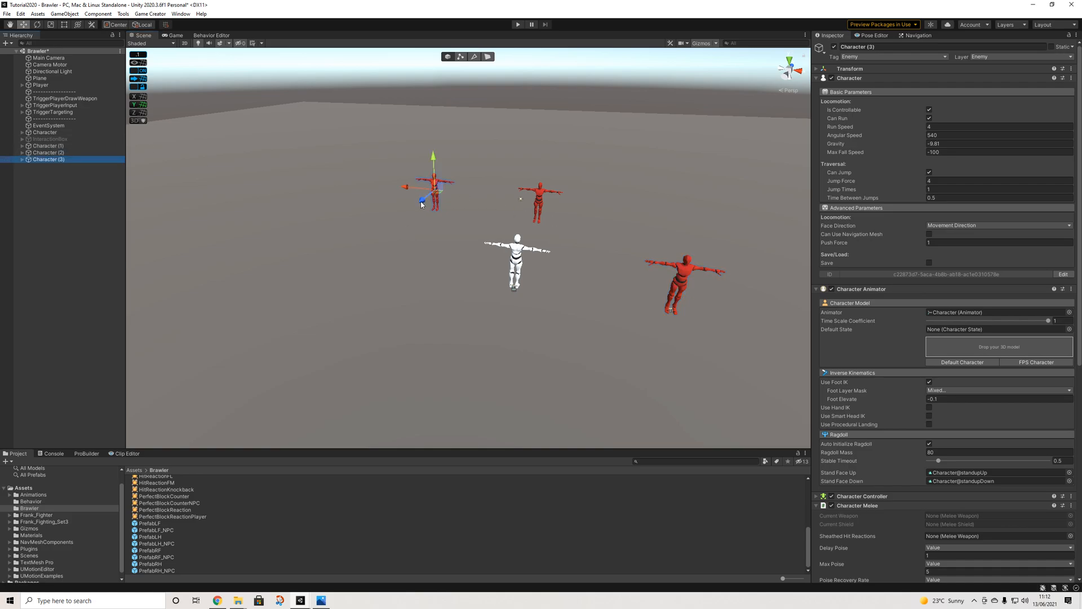
Duplicate an enemy as Character (3), place it on the player's near side, and reposition Character (2) closer on the far side
{"action": "left_click_drag", "start_coordinate": [392, 232], "coordinate": [272, 343]}
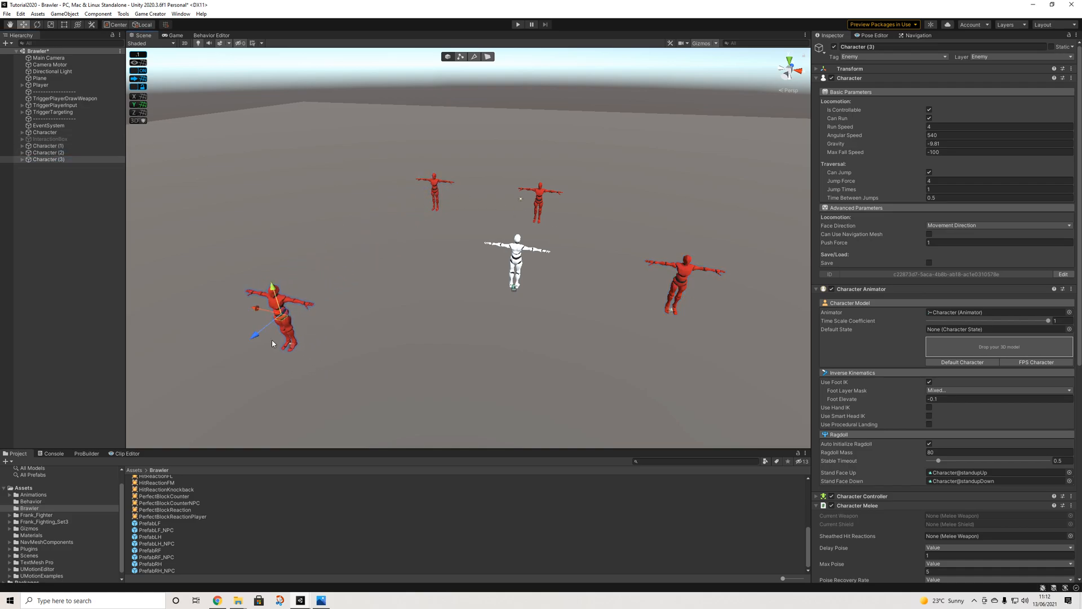
{"action": "left_click", "coordinate": [251, 313]}
{"action": "left_click", "coordinate": [59, 159]}
{"action": "left_click_drag", "start_coordinate": [257, 312], "coordinate": [435, 377]}
{"action": "left_click", "coordinate": [41, 152]}
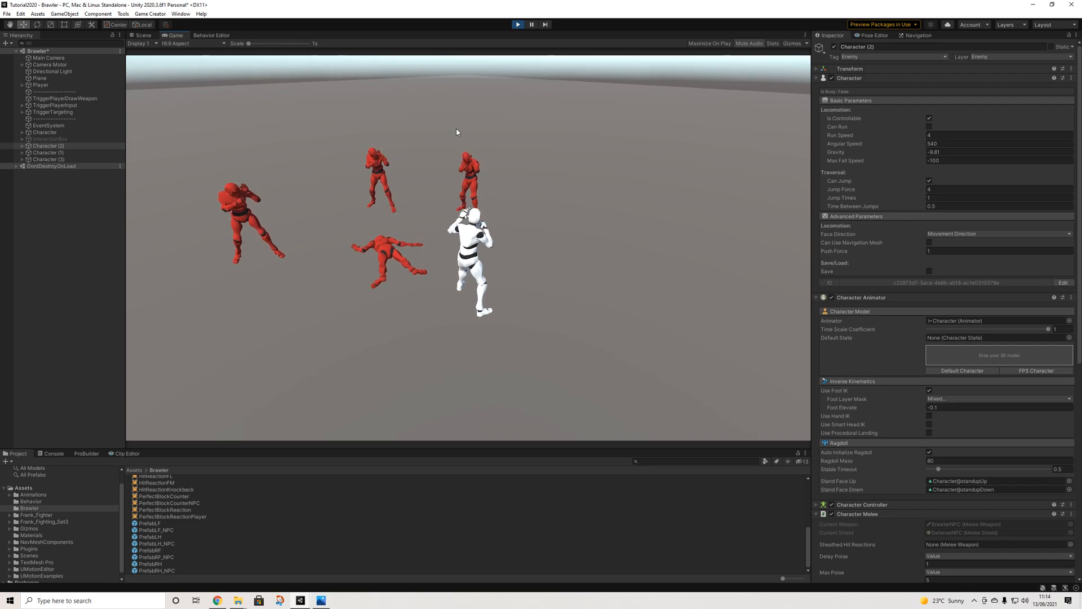
Stop the play test and disconnect the unconditioned blocking Parallel from the Random Selector in the behavior tree
{"action": "left_click", "coordinate": [518, 24]}
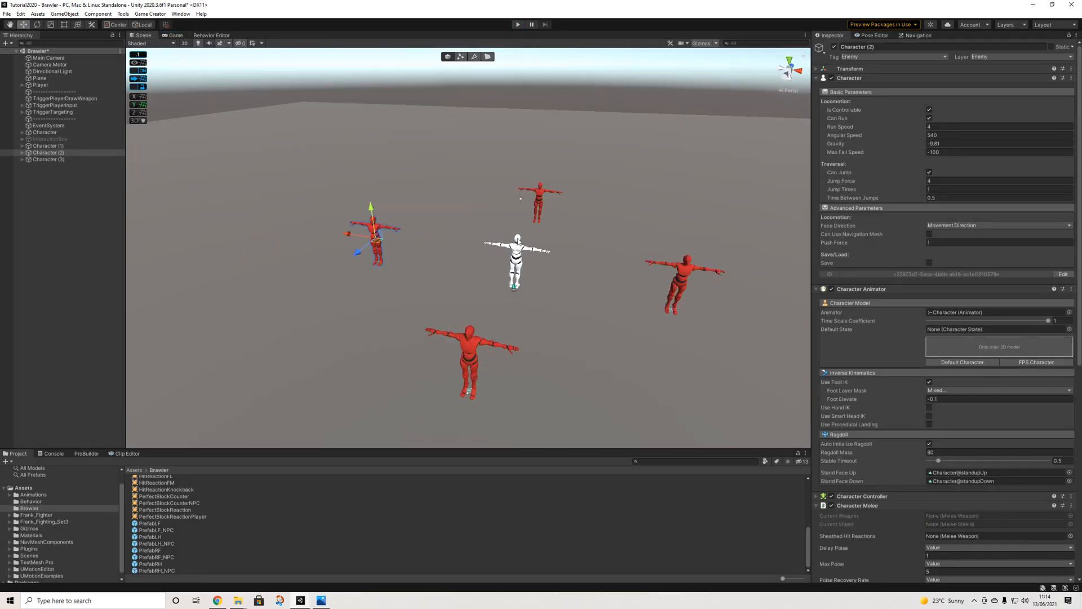
{"action": "left_click", "coordinate": [211, 35]}
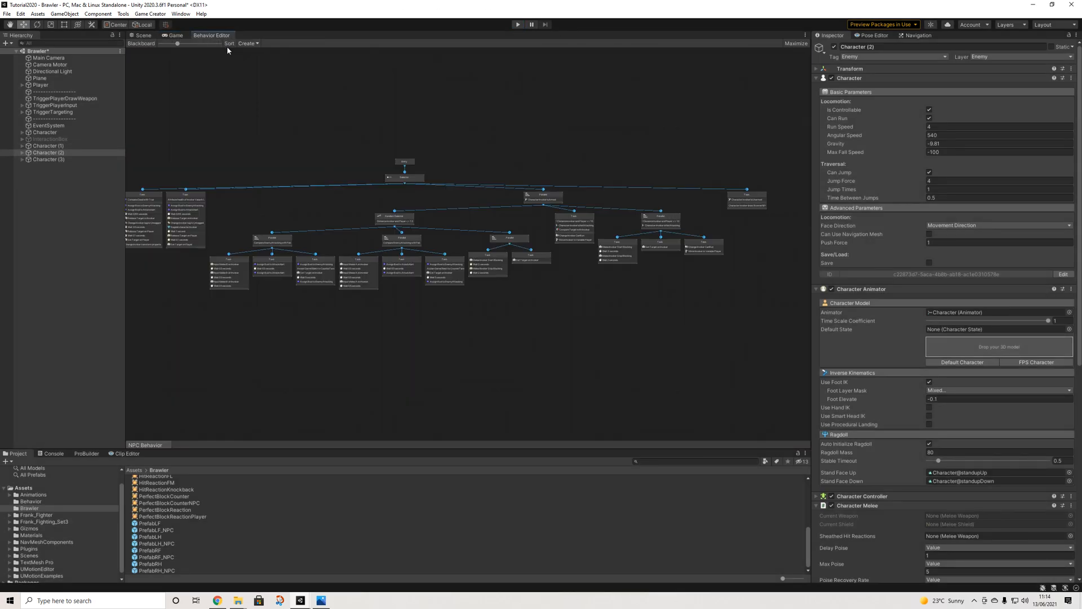
{"action": "left_click", "coordinate": [509, 236]}
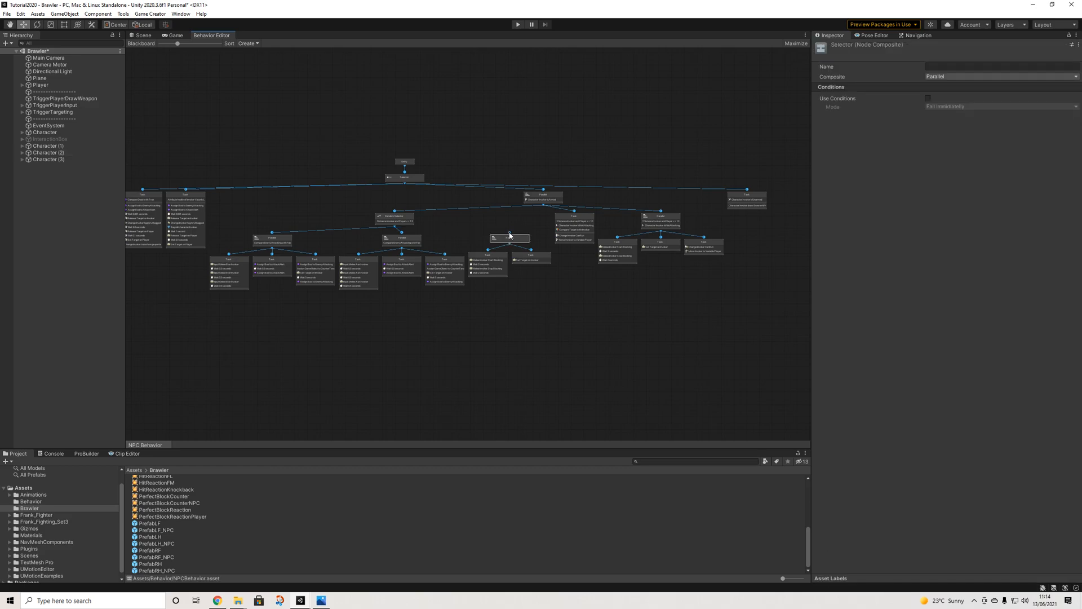
Play-test the enemies' fighting behavior against the player, stop the run, and check the character placement in the scene
{"action": "left_click", "coordinate": [517, 25]}
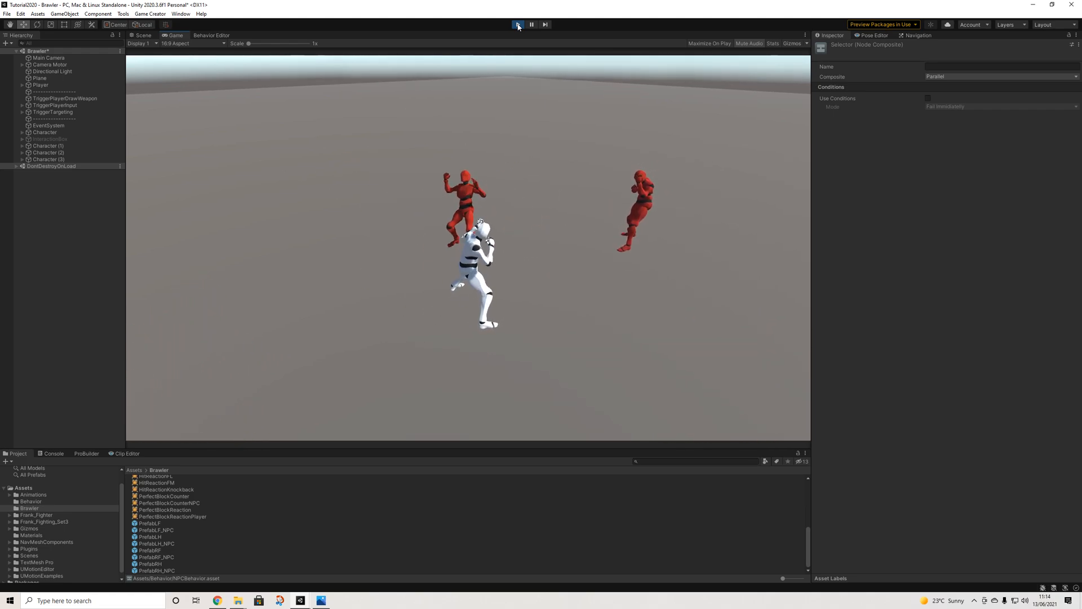
{"action": "left_click", "coordinate": [517, 25]}
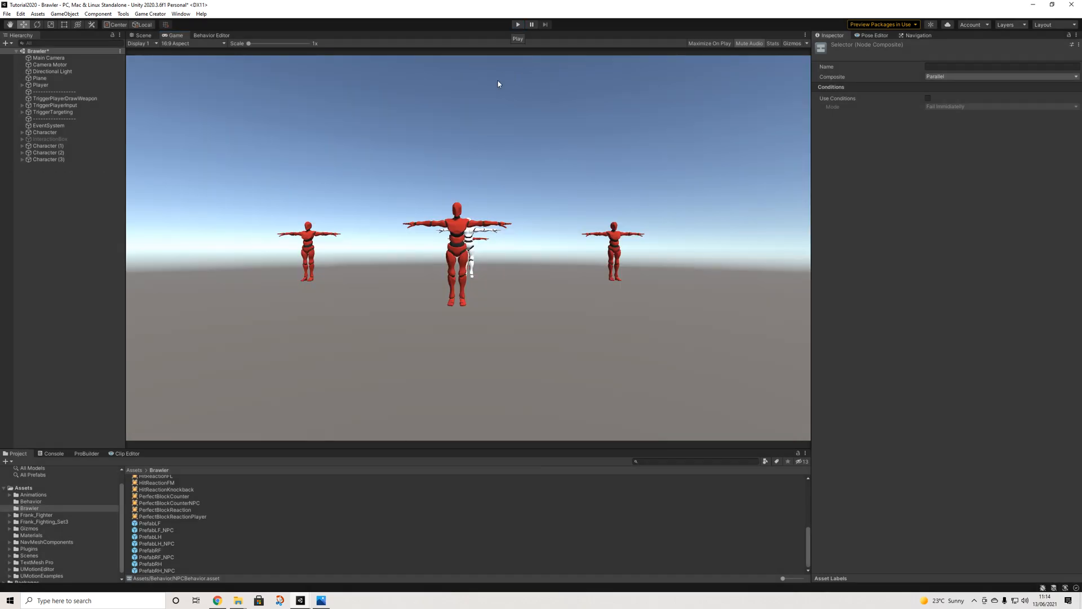
{"action": "left_click", "coordinate": [142, 35]}
{"action": "left_click", "coordinate": [218, 43]}
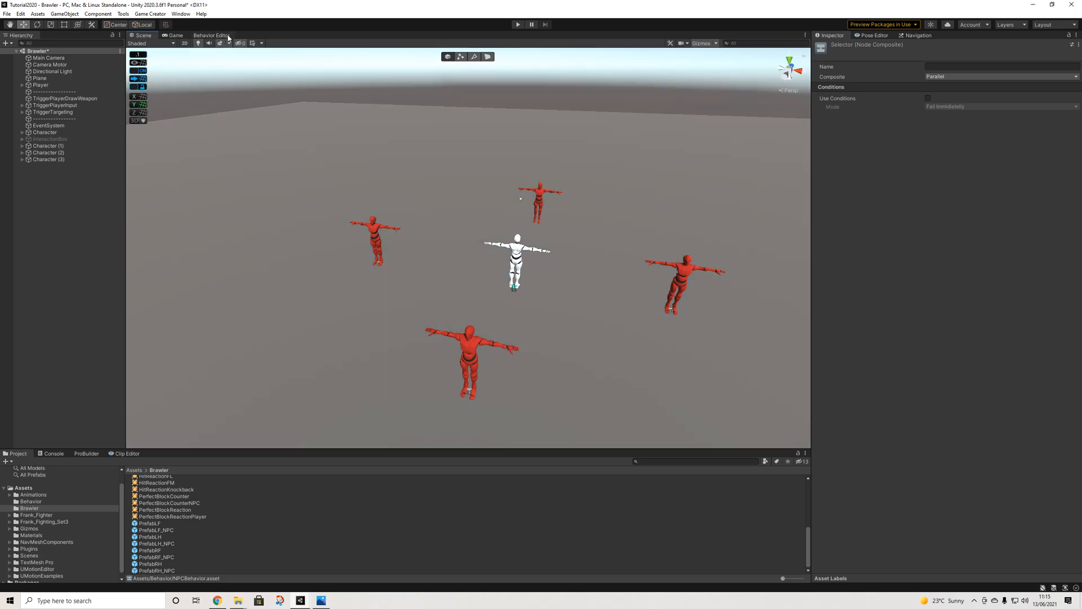
Set the Stop Threshold of the move task's Move Invoker to Variable Player action to 1
{"action": "left_click", "coordinate": [219, 35]}
{"action": "middle_click_drag", "start_coordinate": [449, 297], "coordinate": [532, 294]}
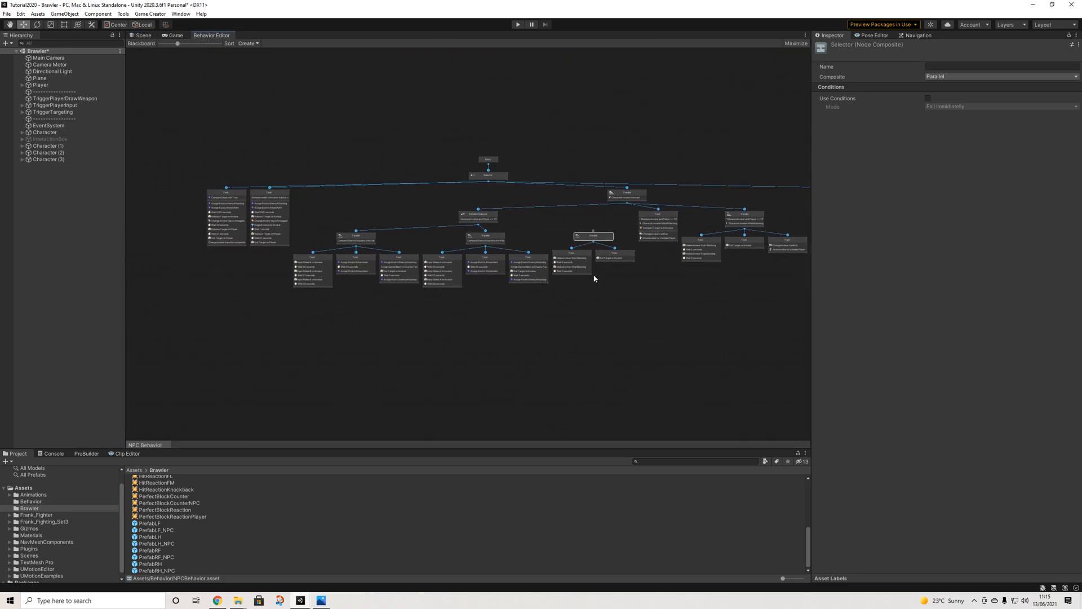
{"action": "left_click", "coordinate": [712, 249]}
{"action": "left_click", "coordinate": [664, 234]}
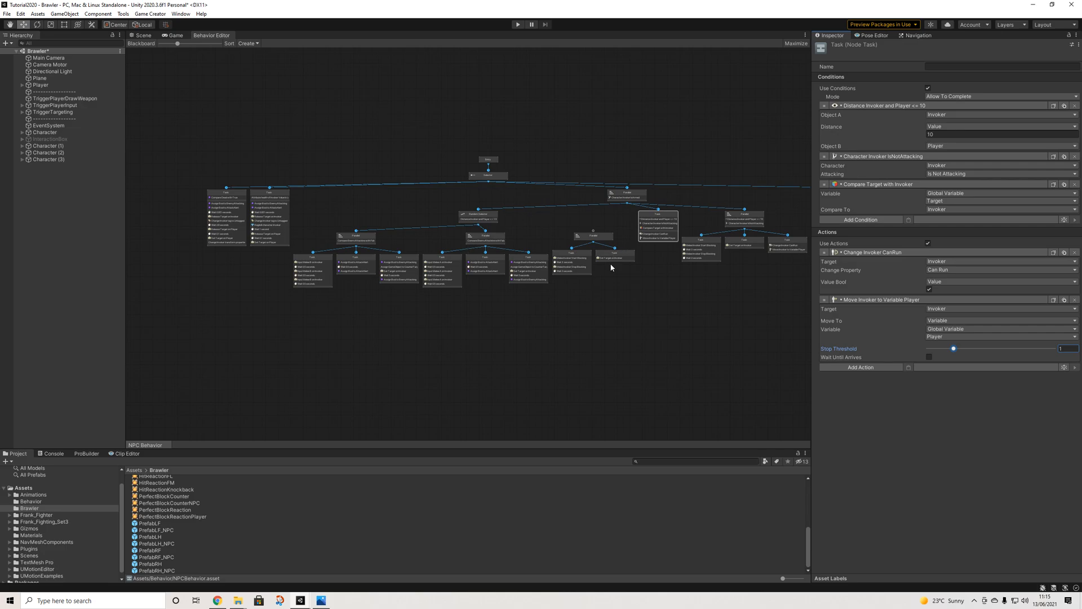
Copy the Melee Invoker Start Blocking action from the disconnected blocking task to the end of the Input Melee A attack task
{"action": "left_click", "coordinate": [572, 262]}
{"action": "scroll", "coordinate": [361, 275], "scroll_direction": "up", "scroll_amount": 3}
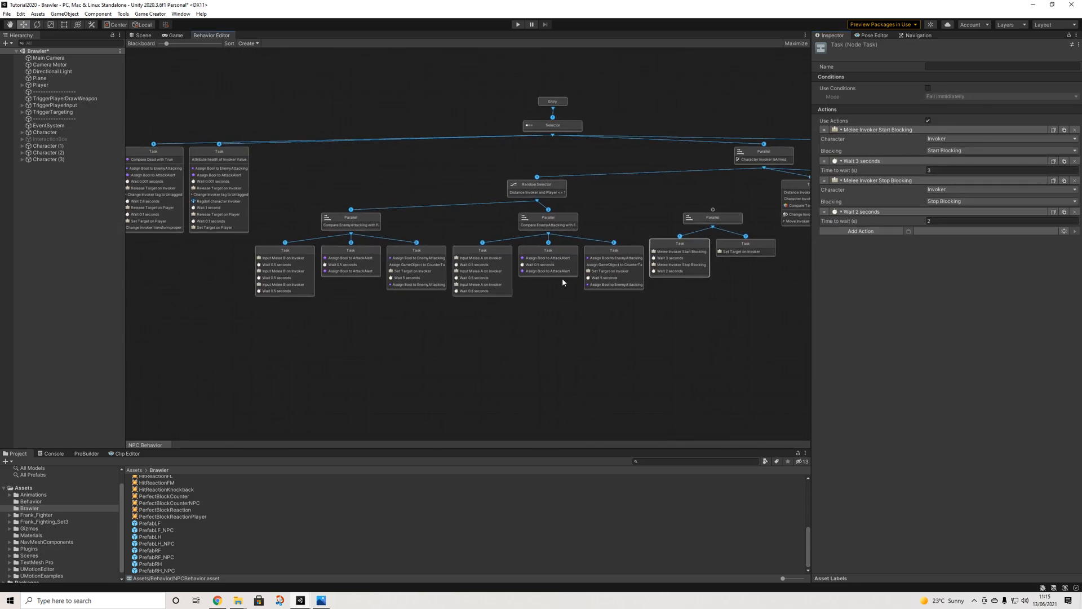
{"action": "left_click", "coordinate": [471, 270]}
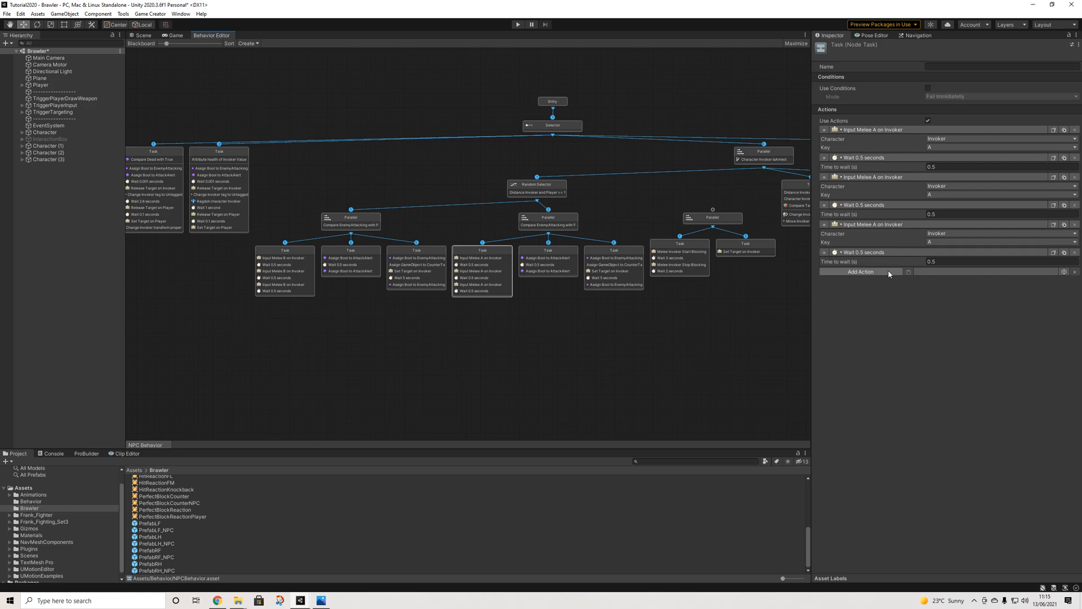
{"action": "left_click", "coordinate": [696, 260]}
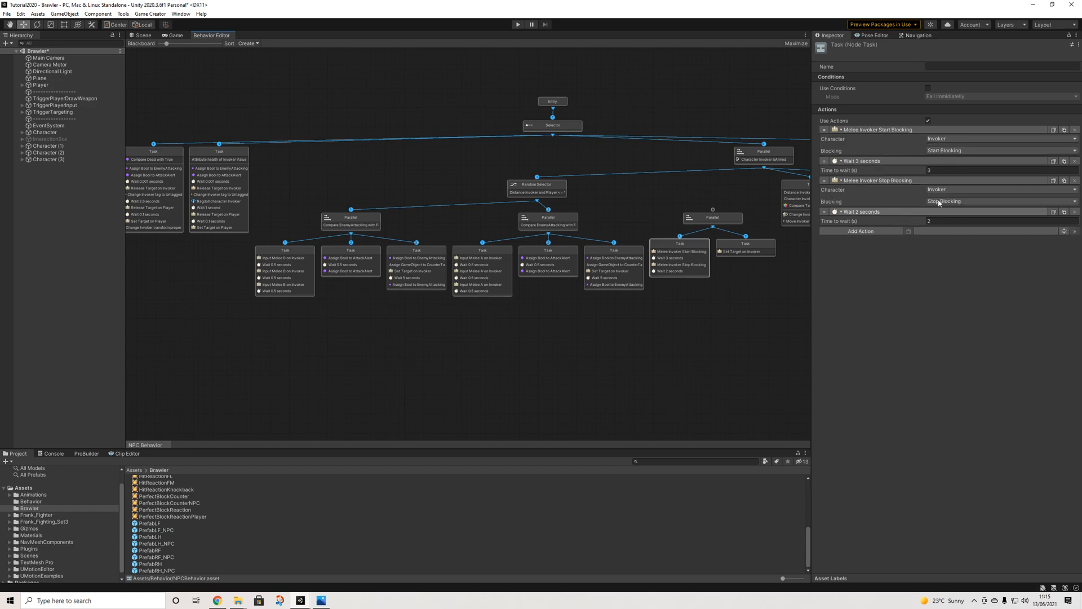
{"action": "left_click", "coordinate": [470, 286]}
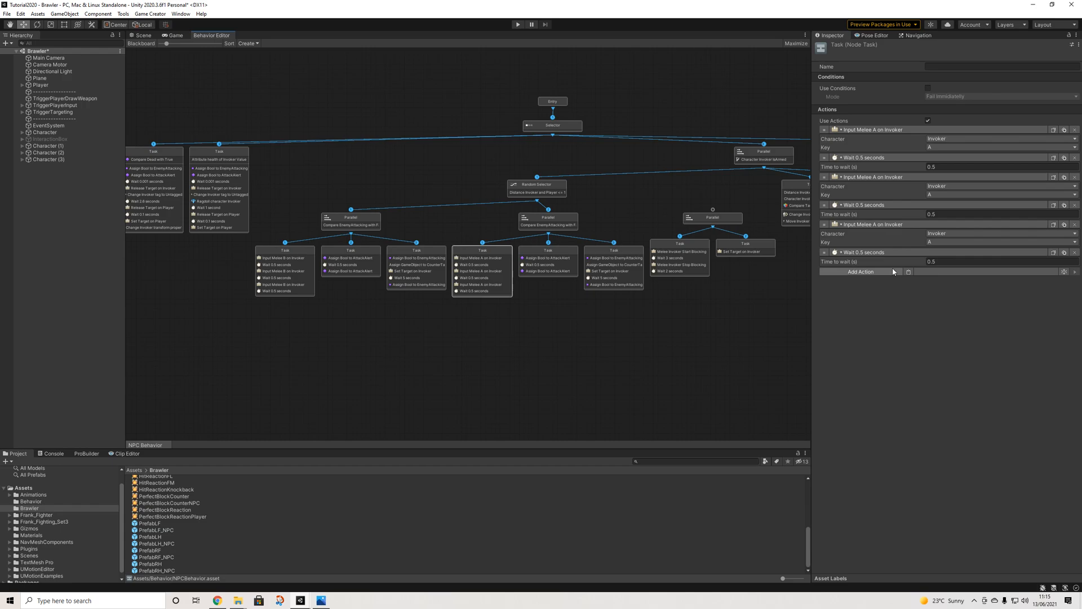
{"action": "left_click", "coordinate": [906, 273]}
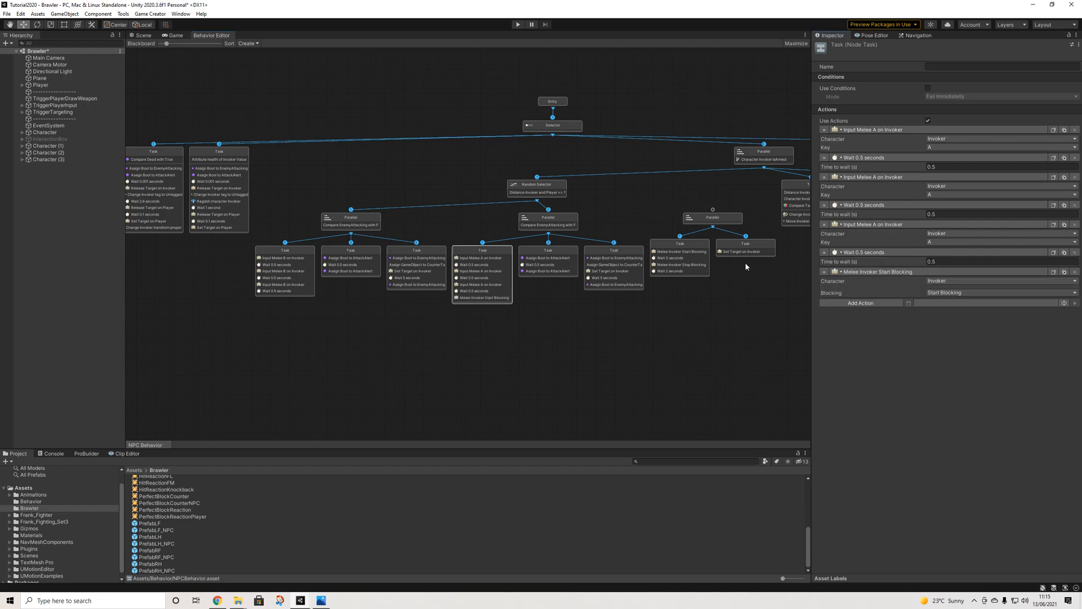
Append a 2-second Wait and the copied Melee Invoker Stop Blocking action to the Input Melee A attack task
{"action": "left_click", "coordinate": [704, 250]}
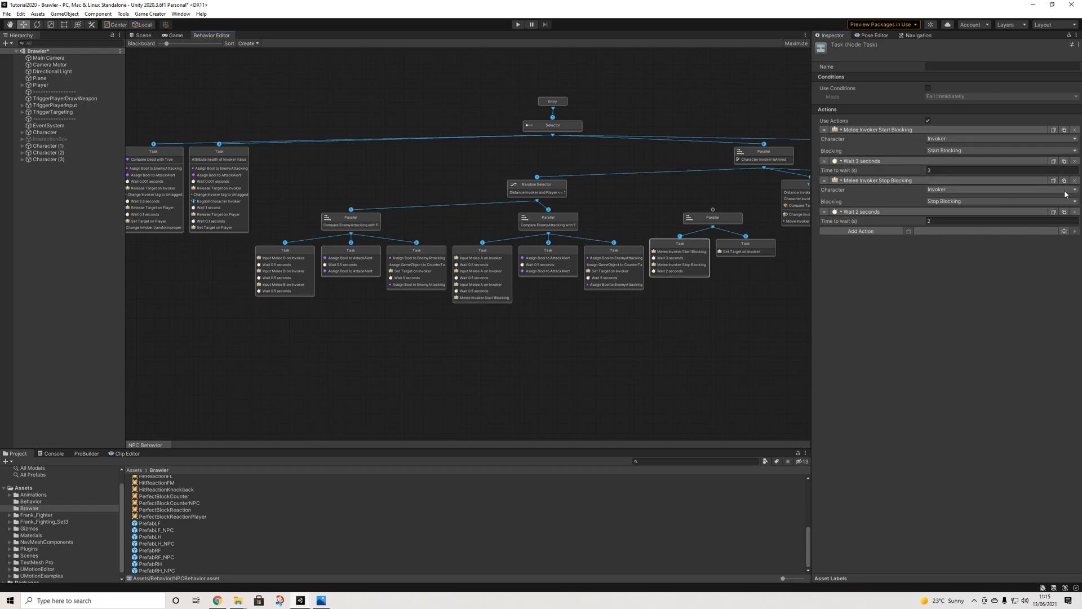
{"action": "left_click", "coordinate": [500, 277]}
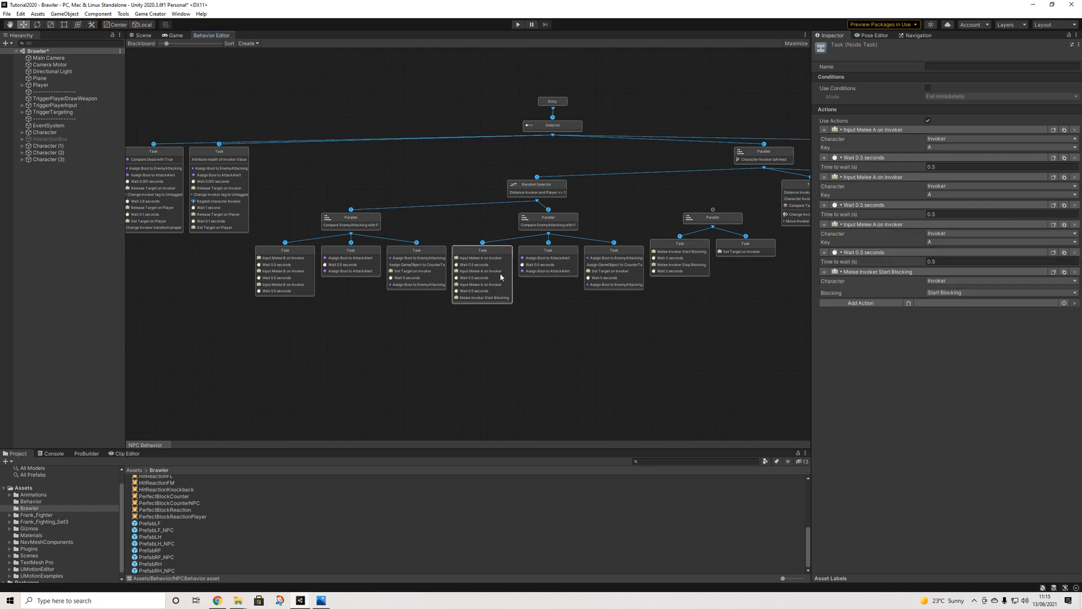
{"action": "left_click", "coordinate": [908, 303]}
{"action": "left_click", "coordinate": [619, 276]}
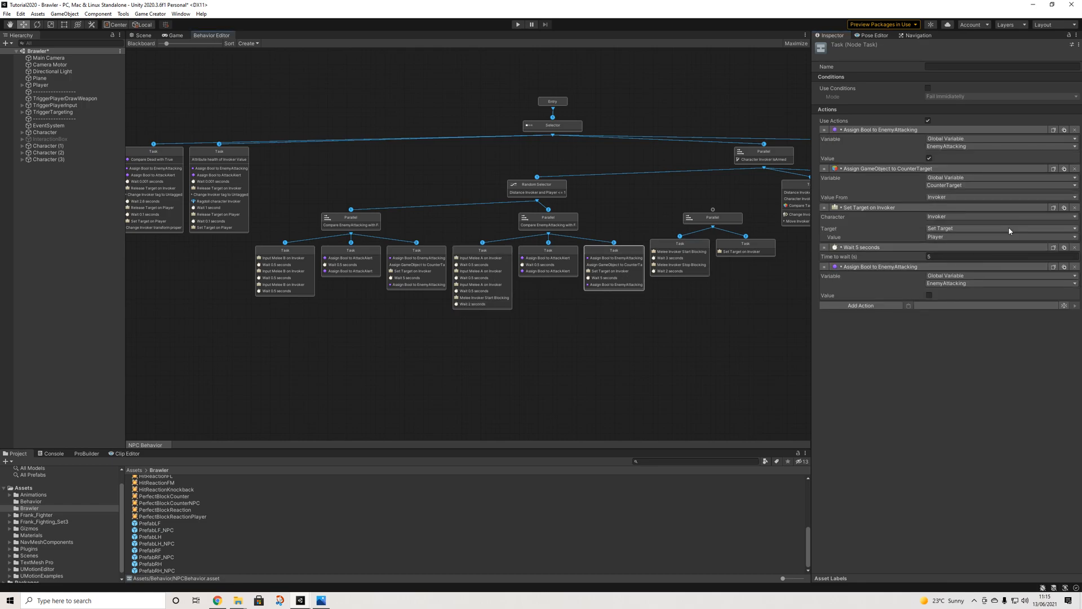
{"action": "left_click", "coordinate": [706, 256]}
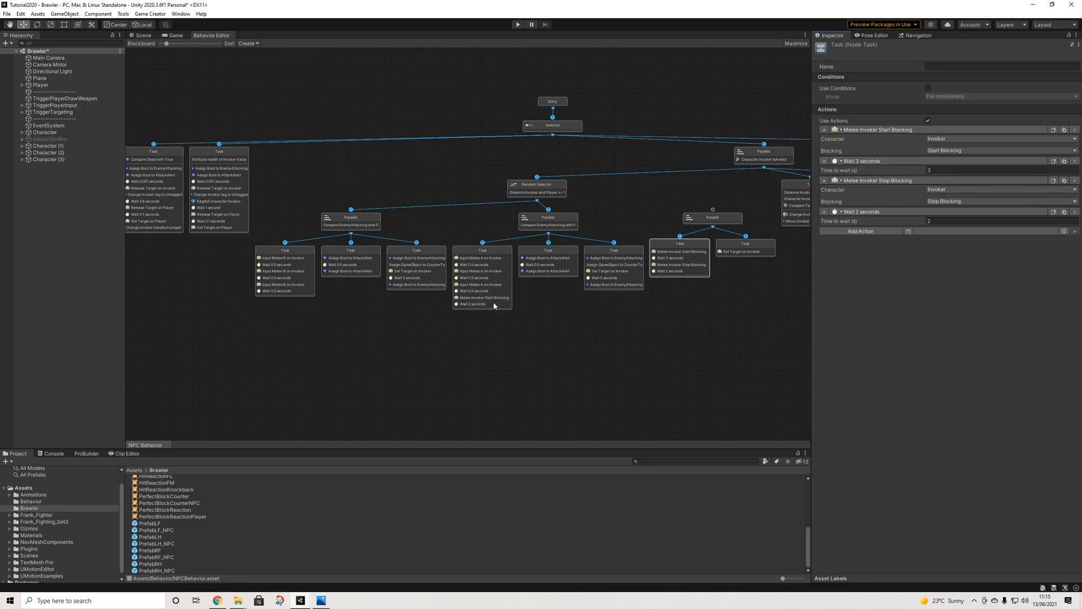
{"action": "left_click", "coordinate": [482, 290]}
{"action": "left_click", "coordinate": [908, 323]}
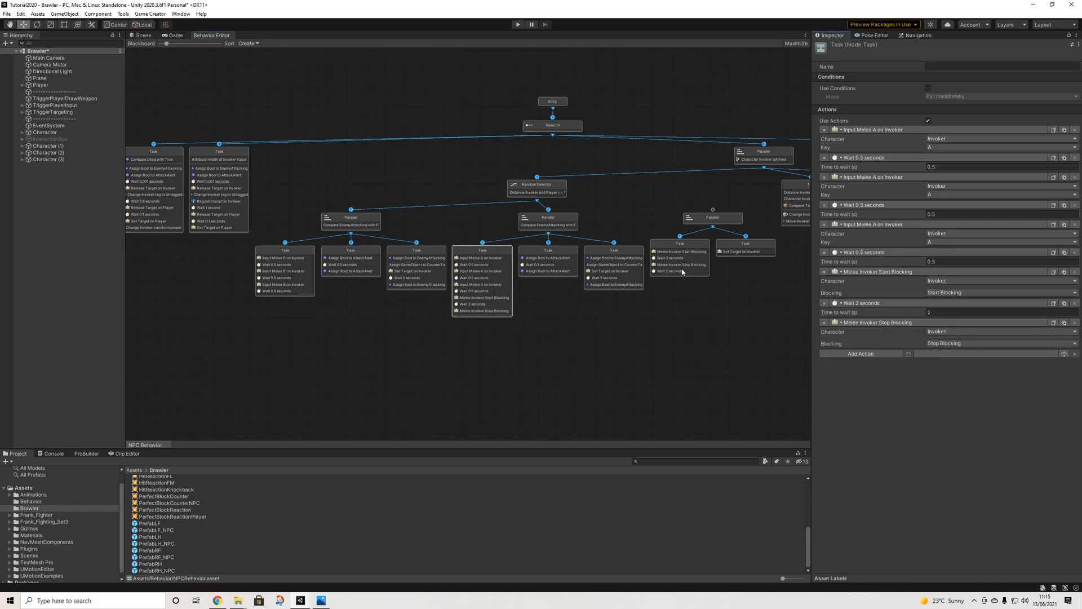
Add a copied Wait action after Stop Blocking in the attack task, set it to 1 second, and play-test the scene
{"action": "left_click", "coordinate": [680, 260]}
{"action": "left_click", "coordinate": [1052, 212]}
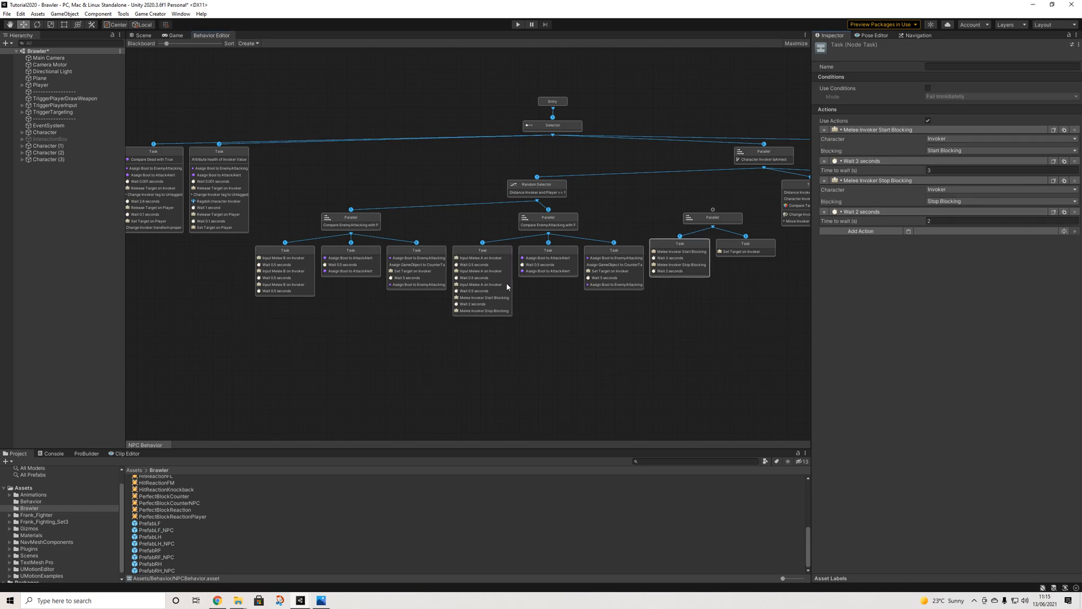
{"action": "left_click", "coordinate": [457, 300]}
{"action": "left_click", "coordinate": [908, 353]}
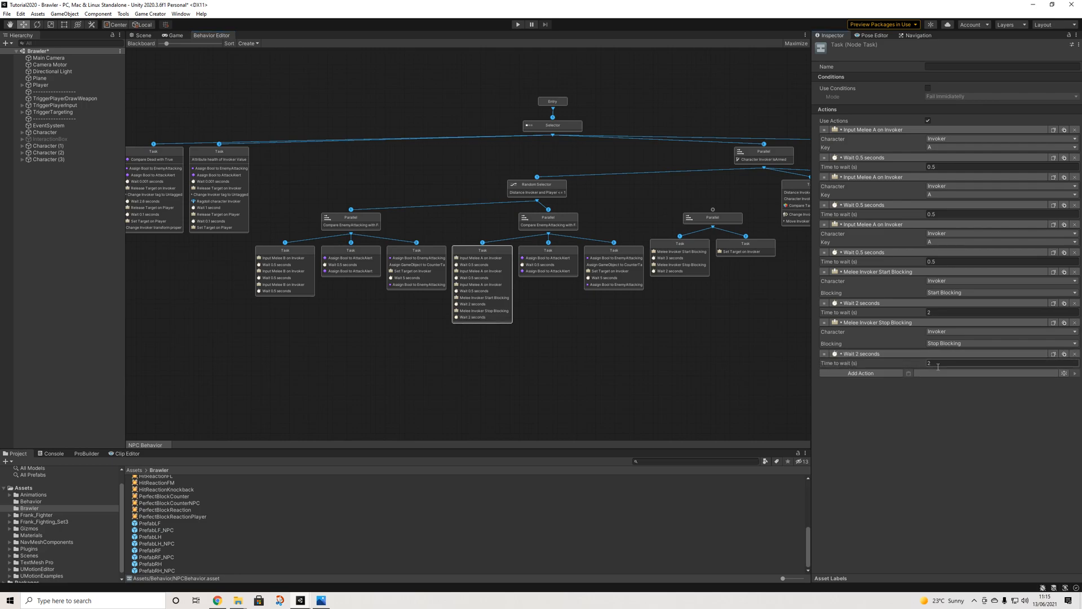
{"action": "double_click", "coordinate": [937, 365]}
{"action": "left_click", "coordinate": [516, 24]}
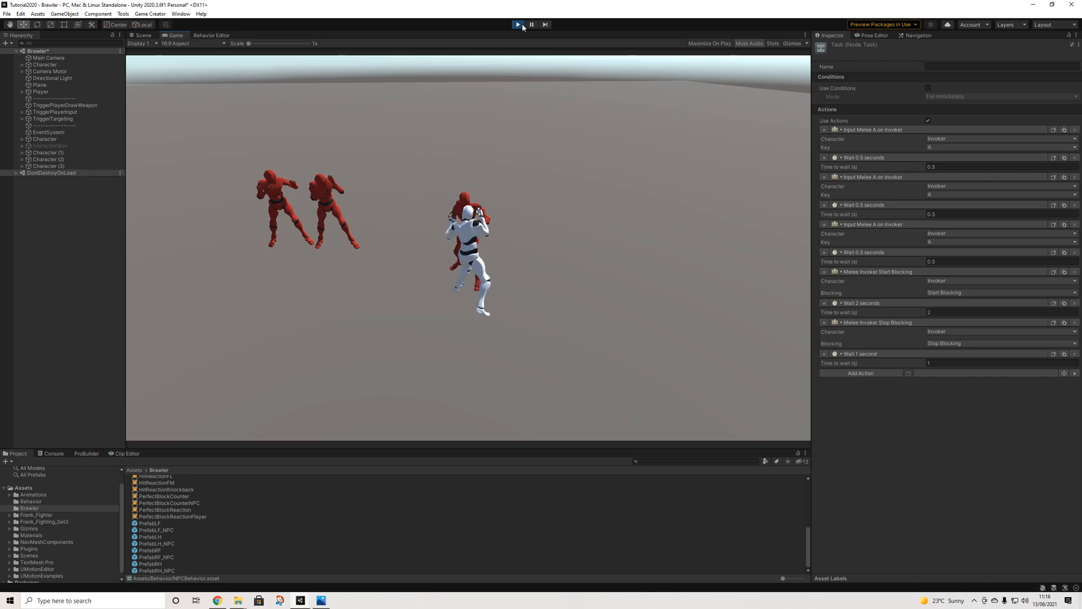
Stop the play test and review the enemies in the scene and the attack, block and move tasks in the NPC behavior tree
{"action": "left_click", "coordinate": [522, 24]}
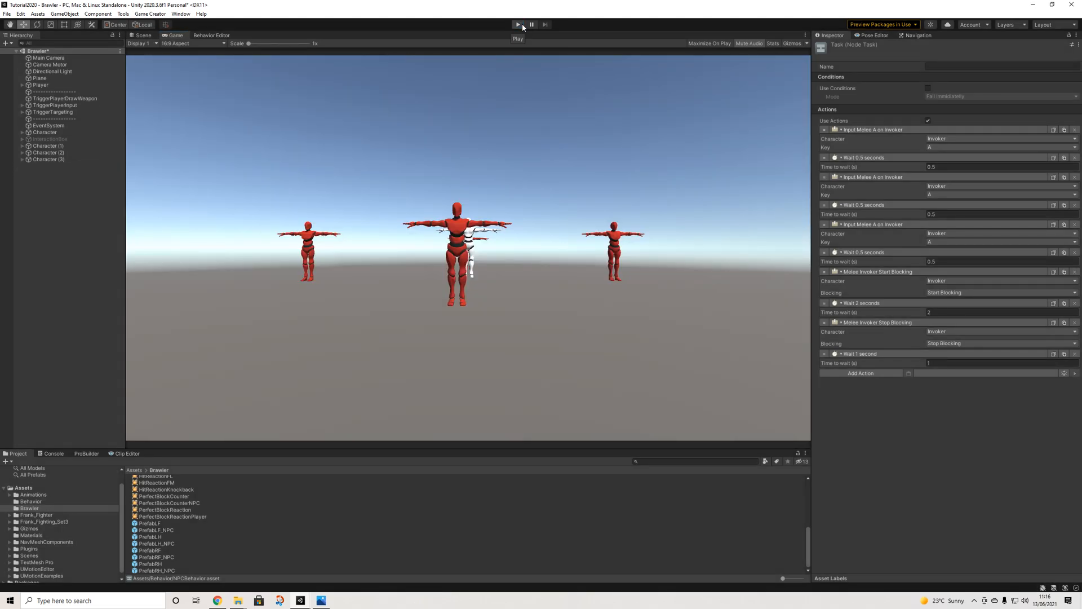
{"action": "left_click", "coordinate": [143, 35]}
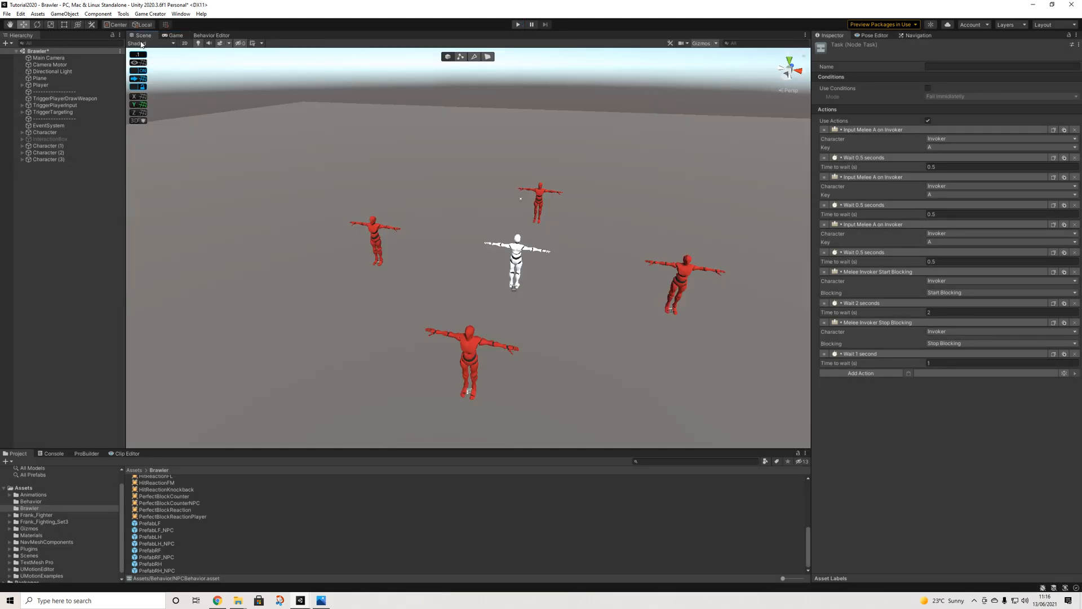
{"action": "left_click_drag", "start_coordinate": [619, 279], "coordinate": [524, 314], "text": "alt"}
{"action": "key", "text": "w"}
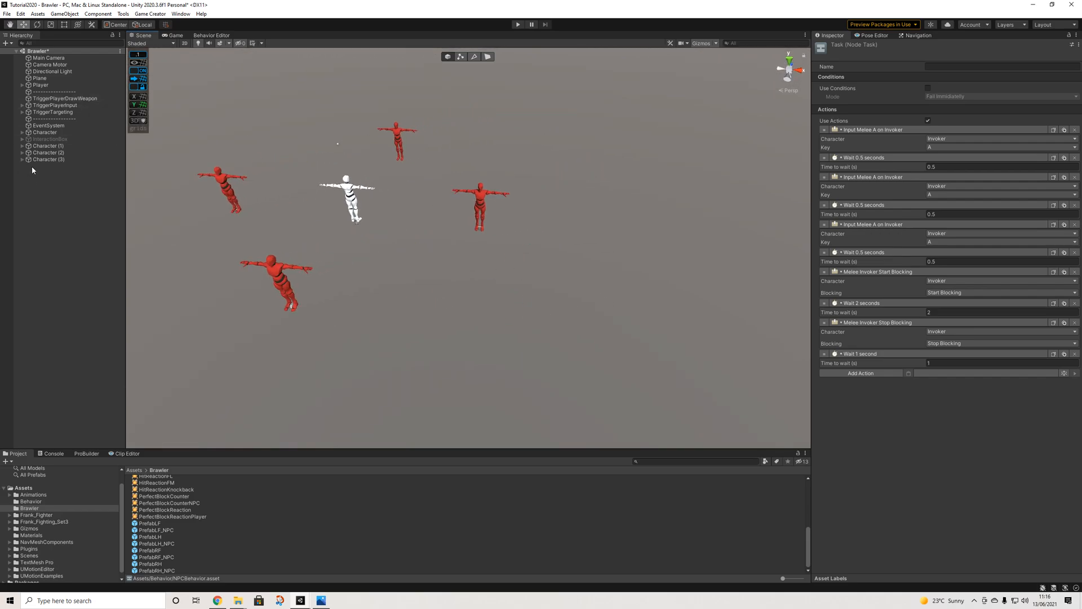
{"action": "left_click", "coordinate": [214, 36]}
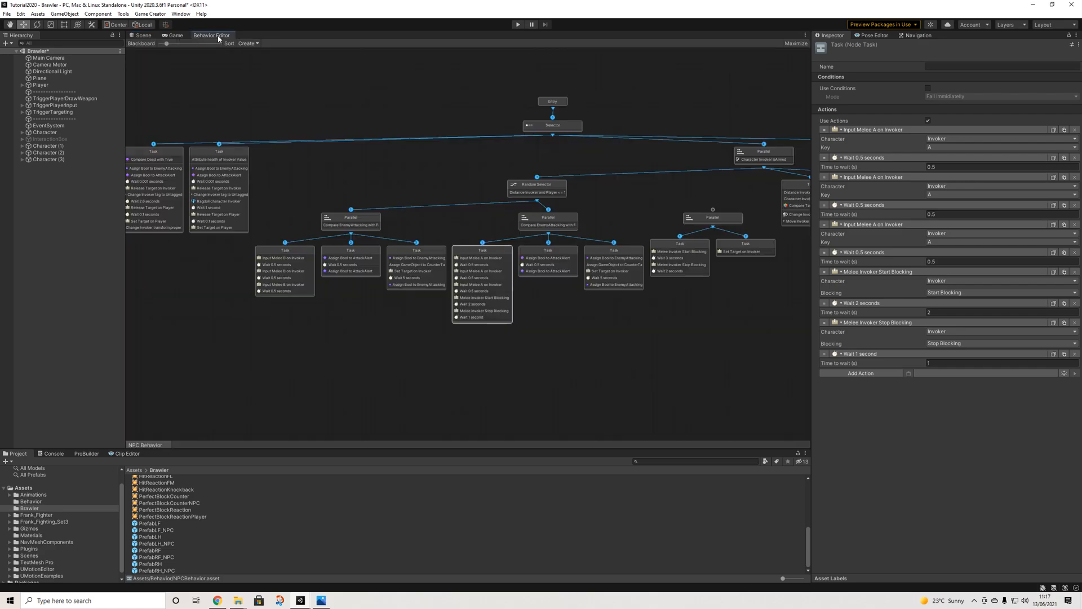
{"action": "left_click", "coordinate": [148, 36]}
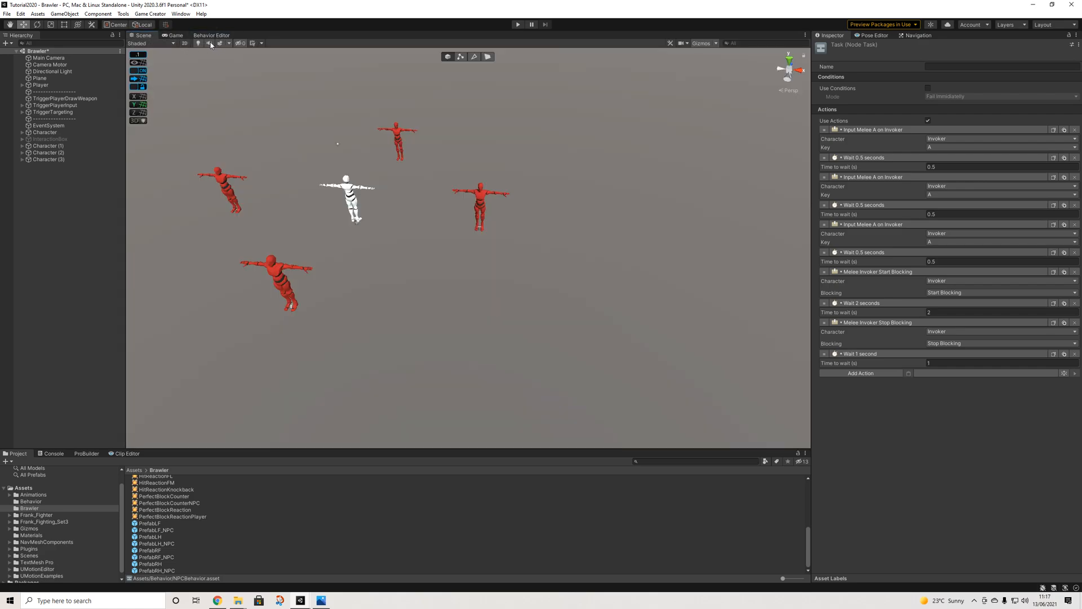
{"action": "left_click", "coordinate": [204, 36]}
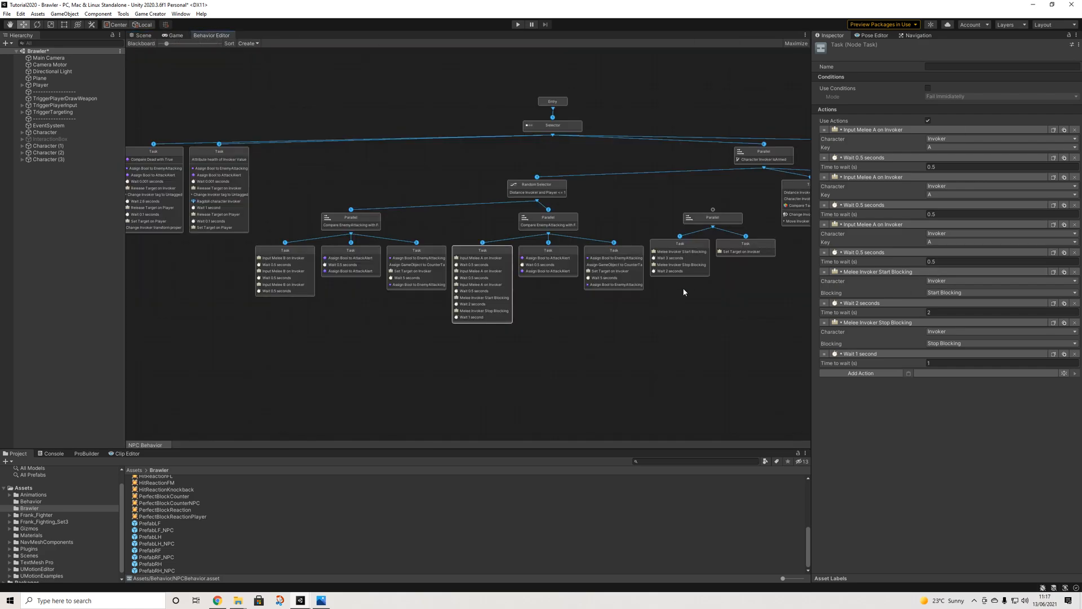
{"action": "middle_click_drag", "start_coordinate": [684, 291], "coordinate": [609, 299]}
{"action": "middle_click_drag", "start_coordinate": [766, 265], "coordinate": [607, 263]}
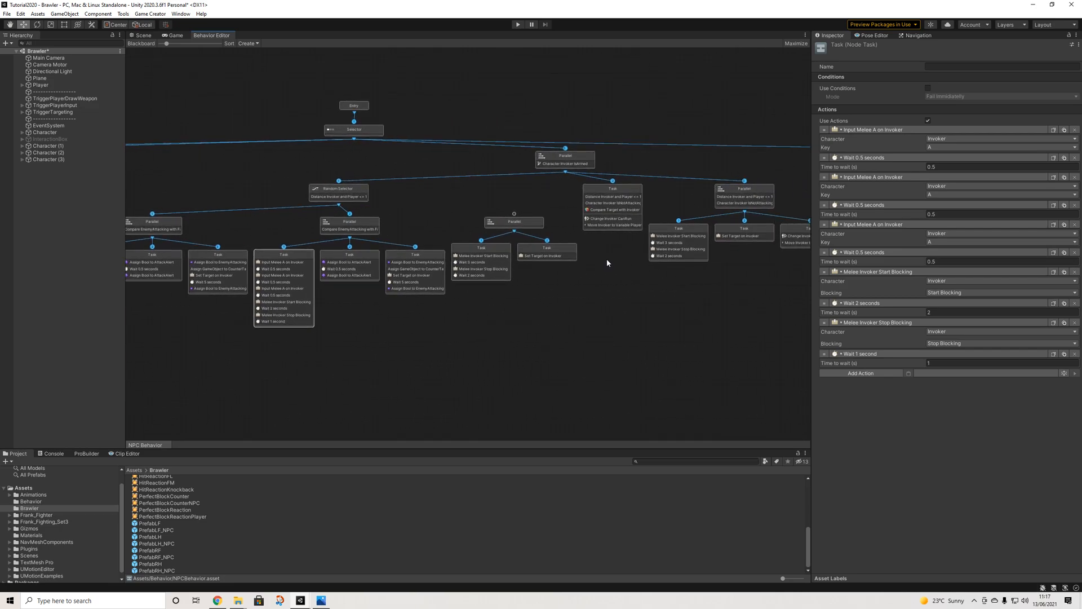
{"action": "middle_click_drag", "start_coordinate": [684, 265], "coordinate": [569, 256]}
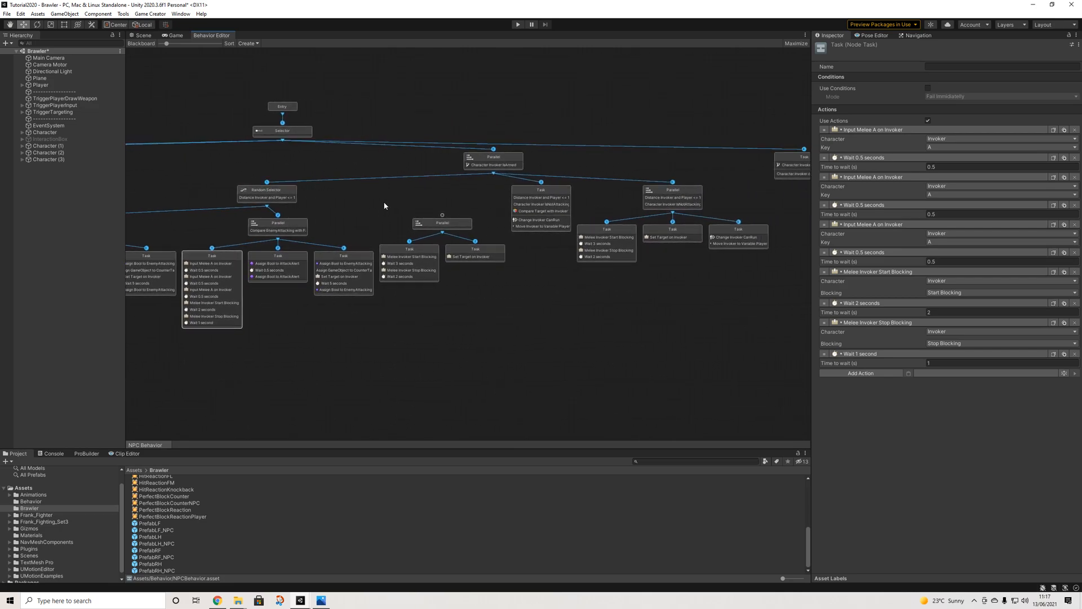
{"action": "left_click", "coordinate": [510, 278]}
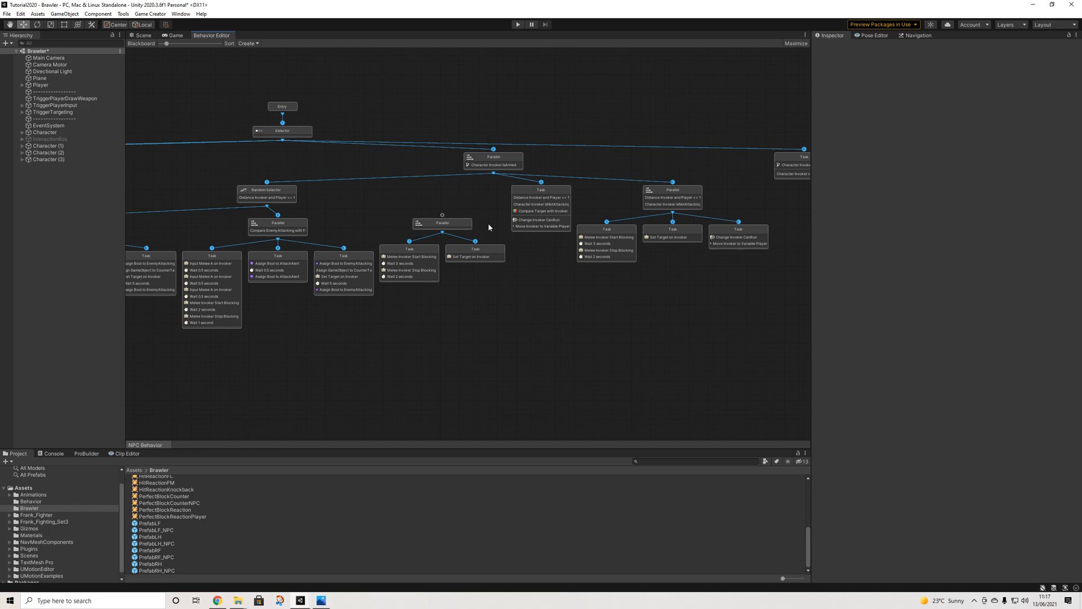
{"action": "left_click", "coordinate": [766, 237]}
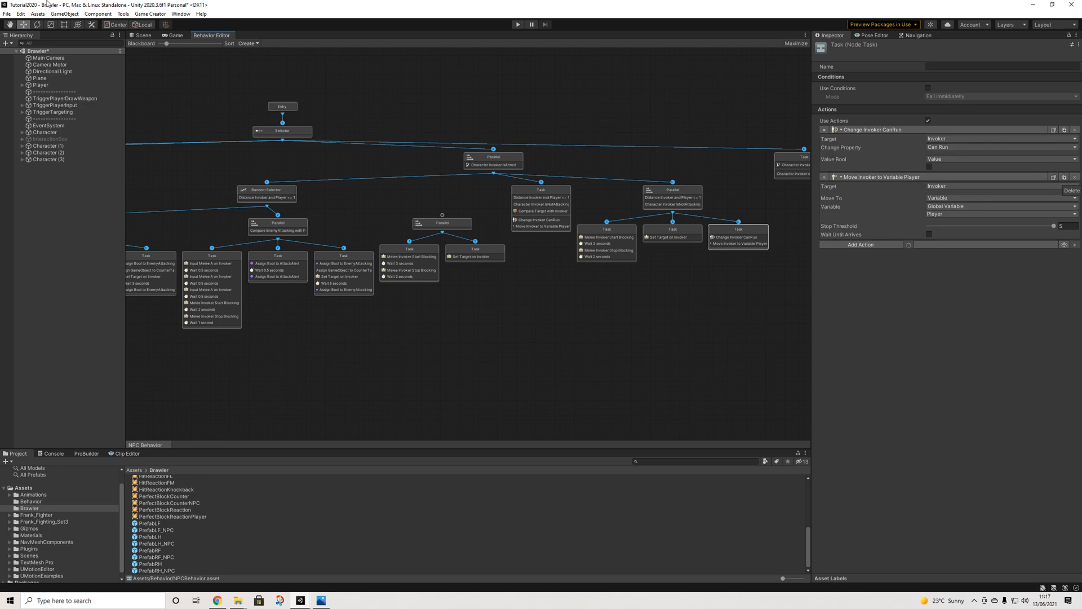
Delete the duplicate enemies Character (1), Character (2) and Character (3) from the scene
{"action": "left_click", "coordinate": [140, 35]}
{"action": "middle_click_drag", "start_coordinate": [361, 229], "coordinate": [534, 268]}
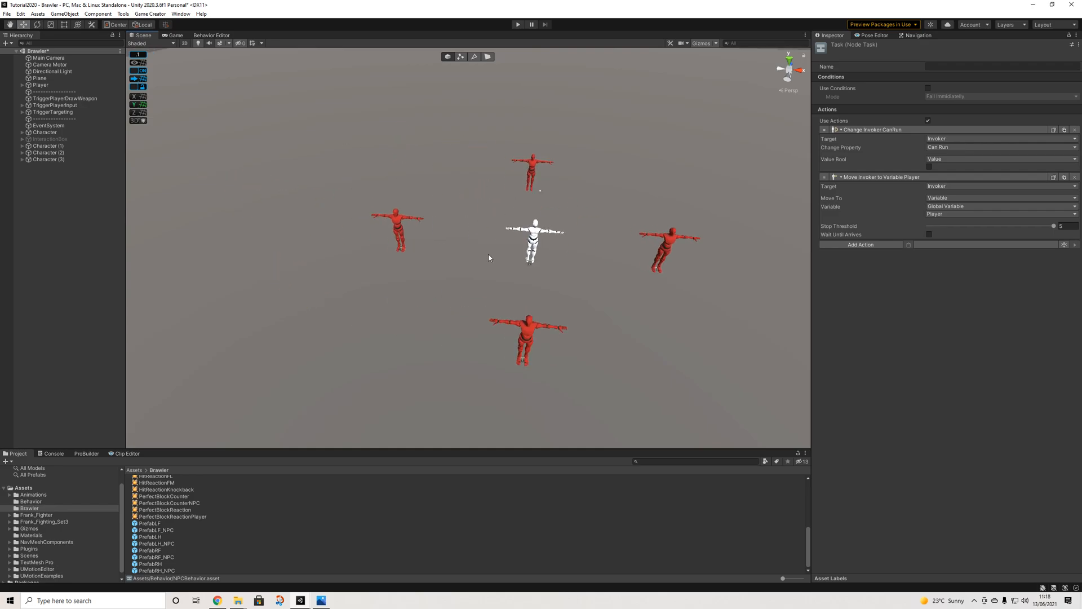
{"action": "left_click", "coordinate": [52, 146]}
{"action": "left_click", "coordinate": [53, 166]}
{"action": "left_click", "coordinate": [50, 159]}
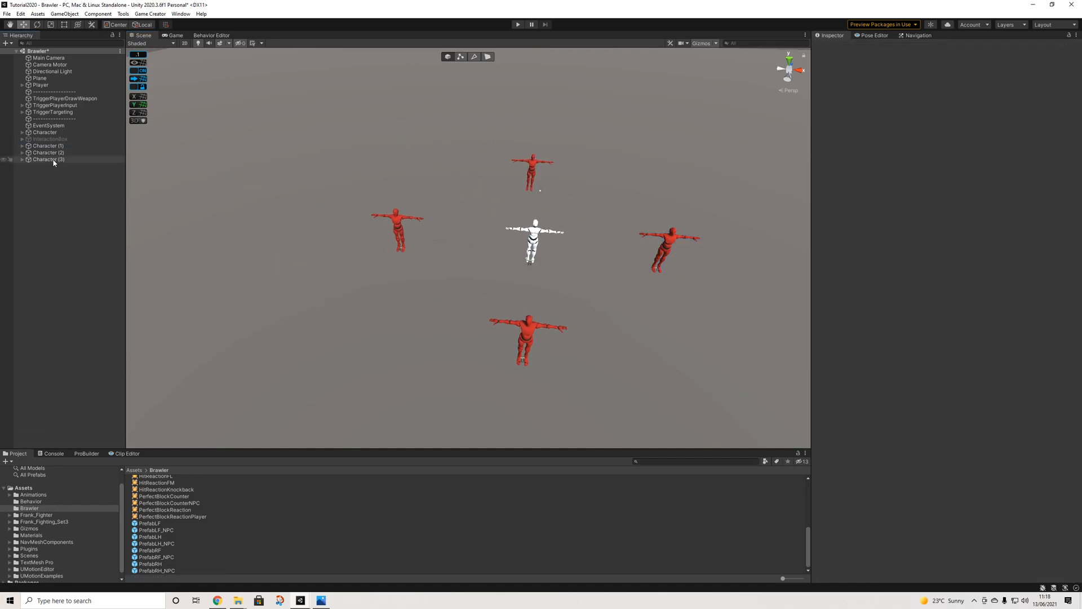
{"action": "left_click", "coordinate": [53, 146], "text": "shift"}
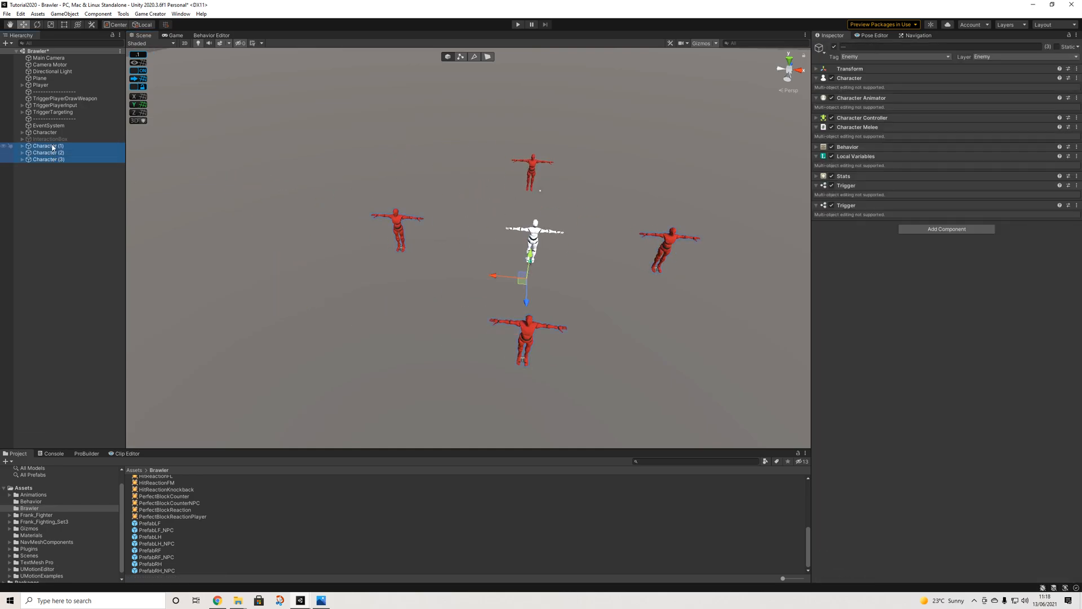
{"action": "key", "text": "Delete"}
Look through the SolidBox and BrokenBox children of InteractionBox and activate the InteractionBox object
{"action": "left_click", "coordinate": [45, 132]}
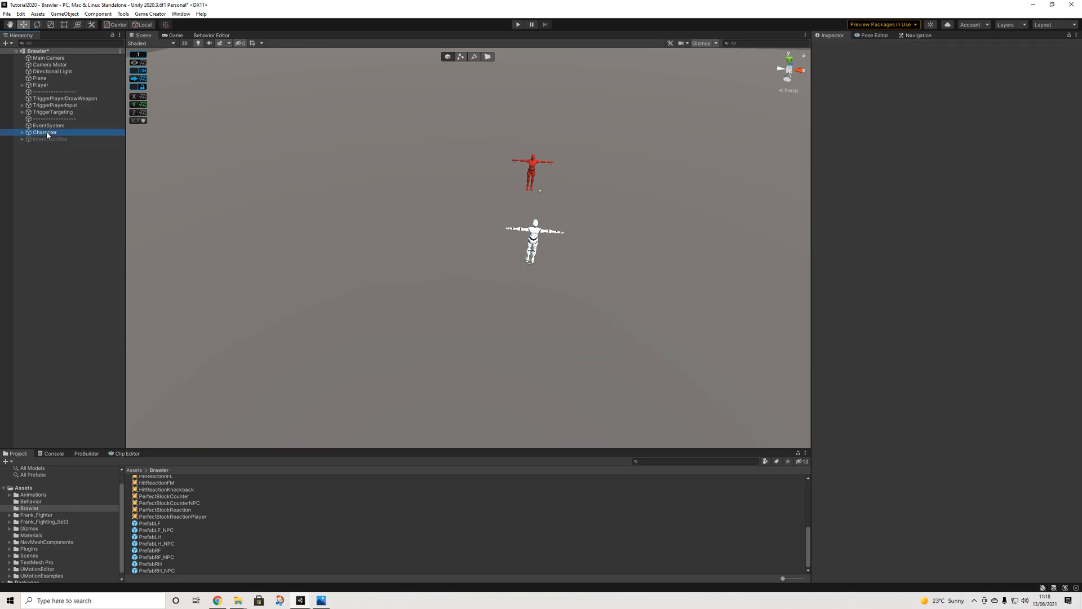
{"action": "middle_click_drag", "start_coordinate": [726, 285], "coordinate": [686, 296]}
{"action": "left_click_drag", "start_coordinate": [701, 282], "coordinate": [578, 257], "text": "alt"}
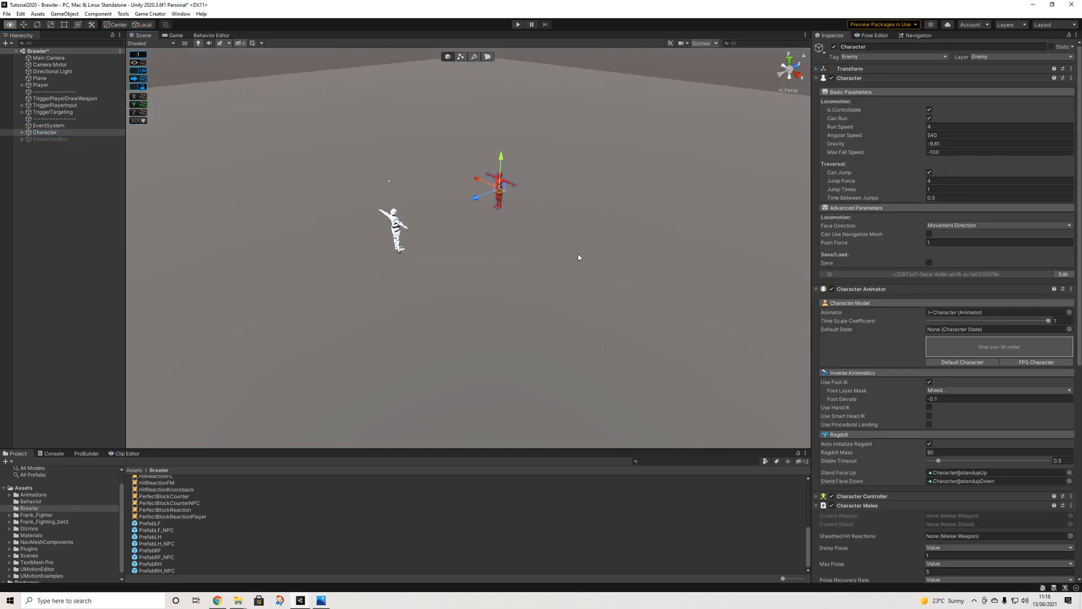
{"action": "left_click", "coordinate": [51, 140]}
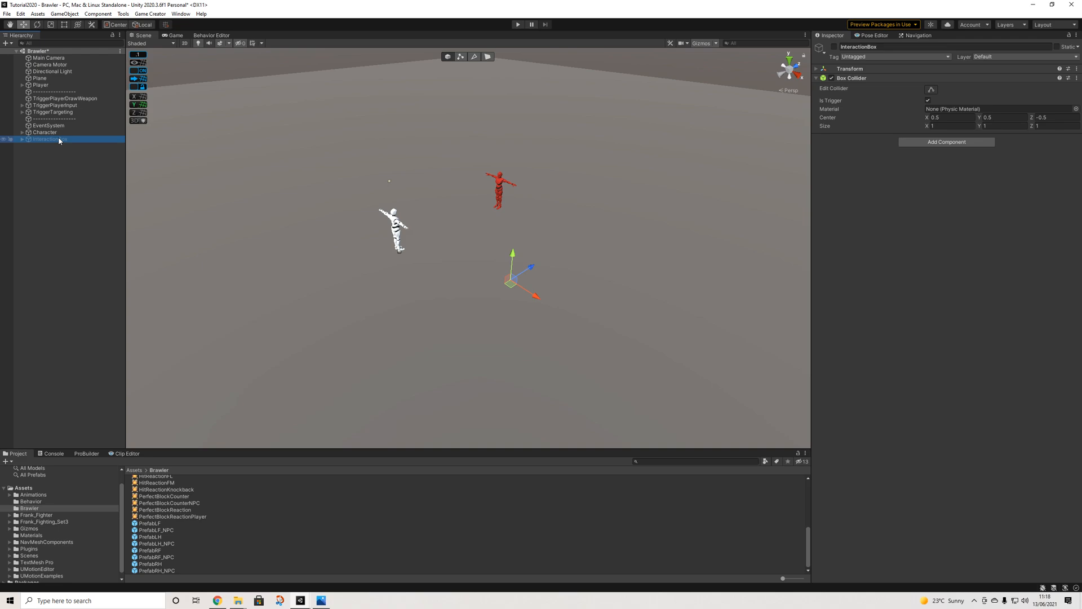
{"action": "left_click", "coordinate": [22, 139]}
{"action": "left_click", "coordinate": [41, 151]}
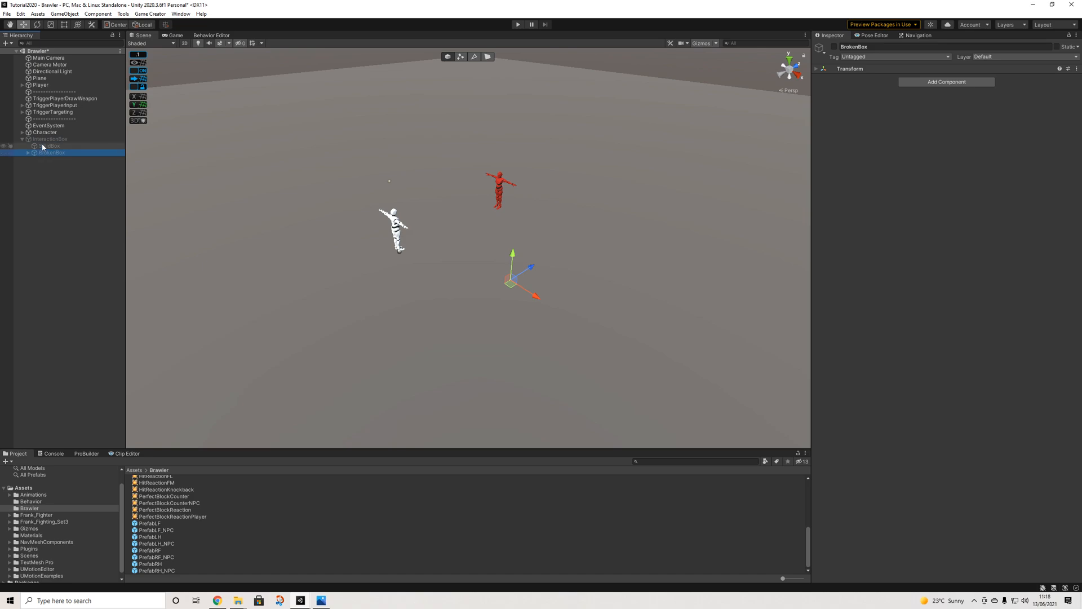
{"action": "left_click", "coordinate": [49, 145]}
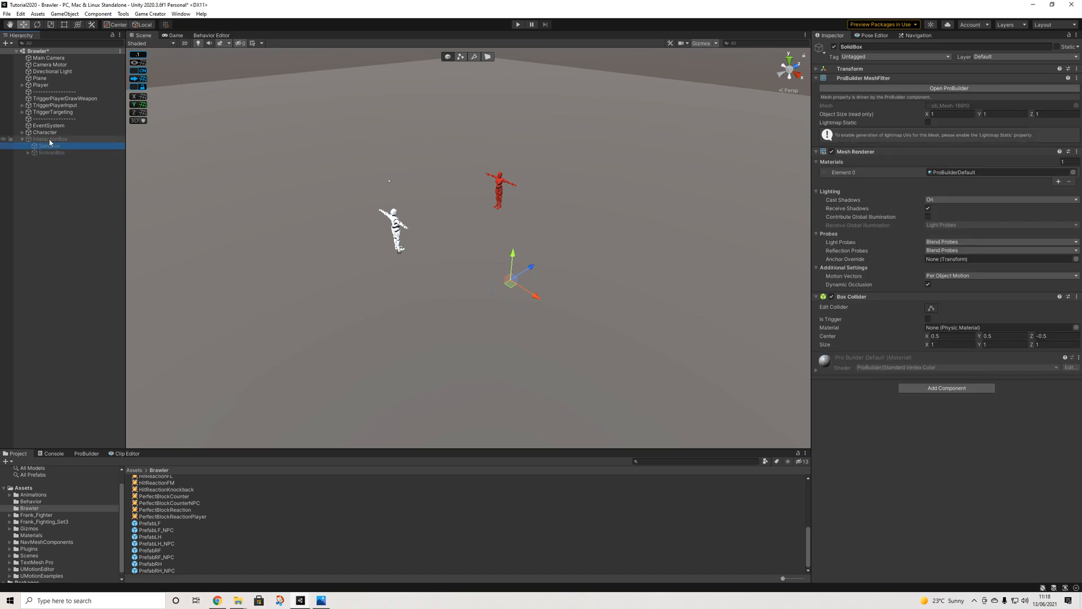
{"action": "left_click", "coordinate": [50, 139]}
{"action": "left_click", "coordinate": [832, 48]}
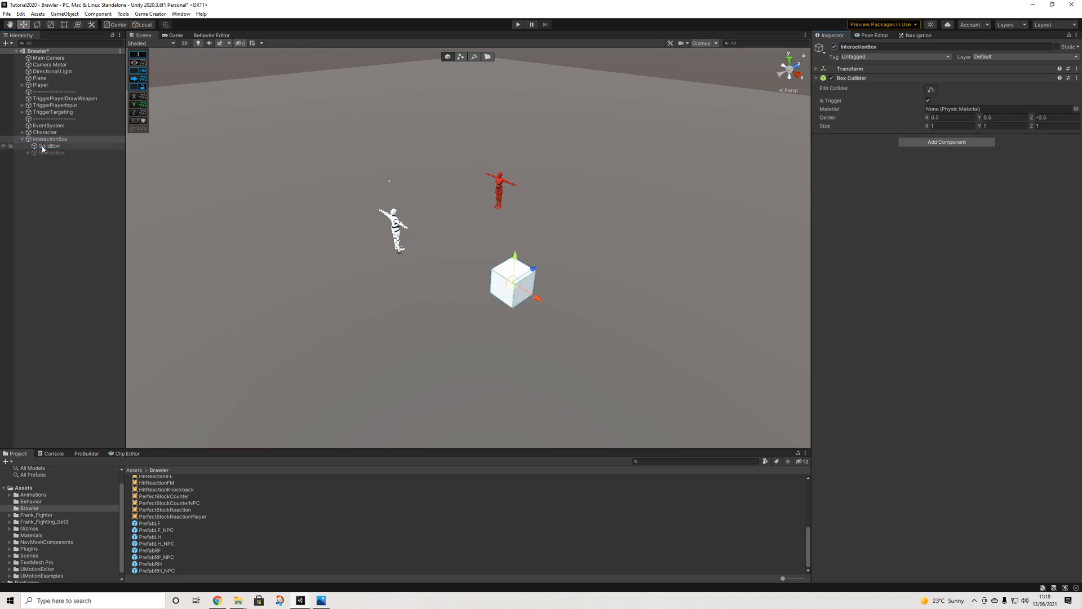
Inspect the InteractionBox transform and its solid cube, then deactivate SolidBox and activate BrokenBox
{"action": "left_click", "coordinate": [868, 69]}
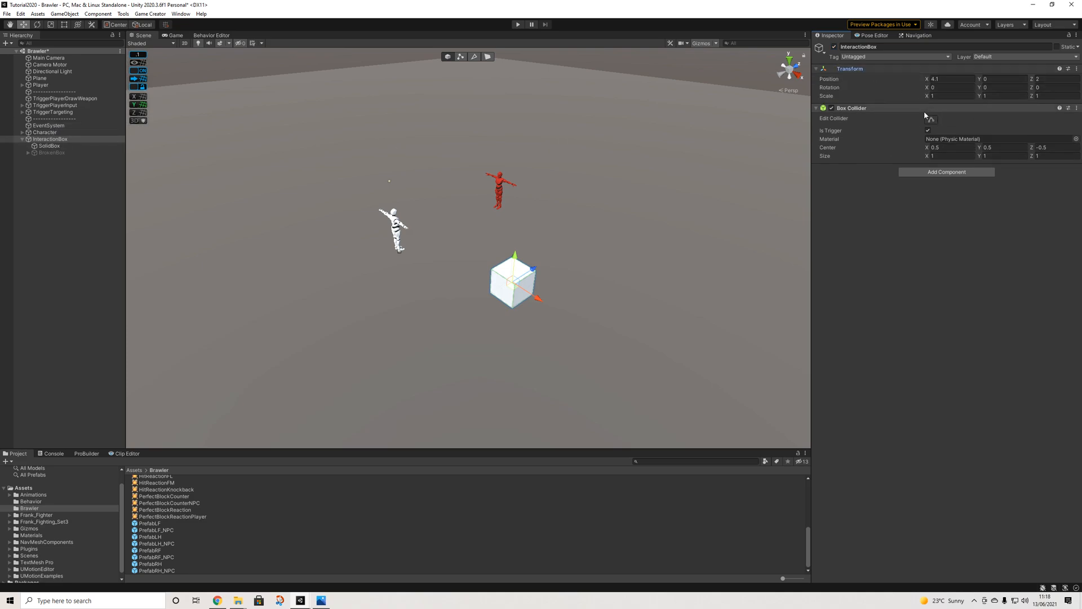
{"action": "scroll", "coordinate": [555, 306], "scroll_direction": "up", "scroll_amount": 3}
{"action": "mouse_move", "coordinate": [620, 307]}
{"action": "left_mouse_down", "text": "alt"}
{"action": "mouse_move", "coordinate": [479, 271]}
{"action": "mouse_move", "coordinate": [612, 293]}
{"action": "left_mouse_up", "text": "alt"}
{"action": "left_click", "coordinate": [54, 146]}
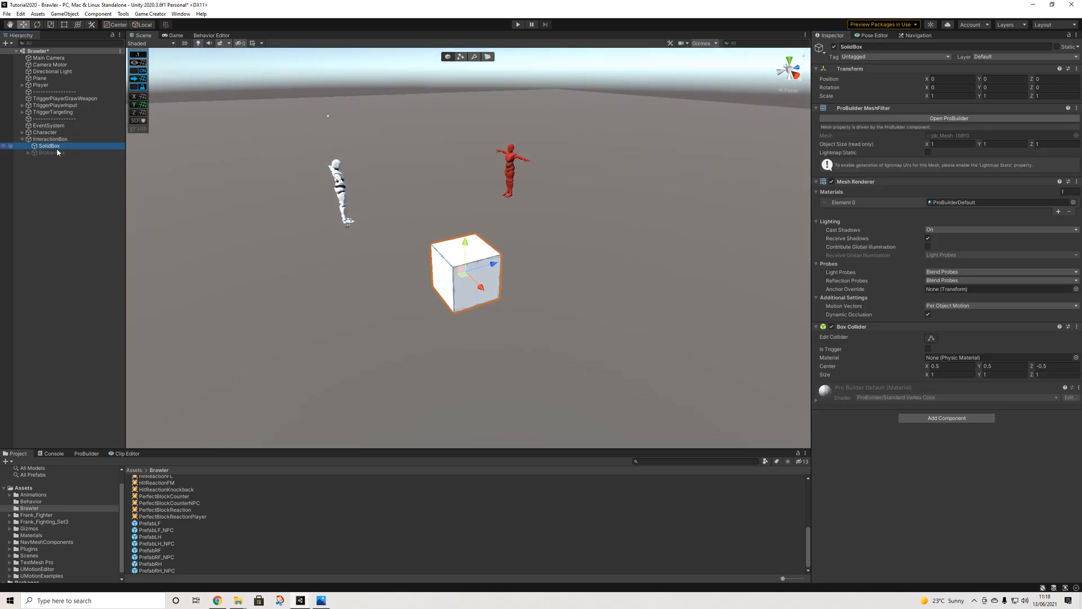
{"action": "left_click_drag", "start_coordinate": [569, 239], "coordinate": [614, 252], "text": "alt"}
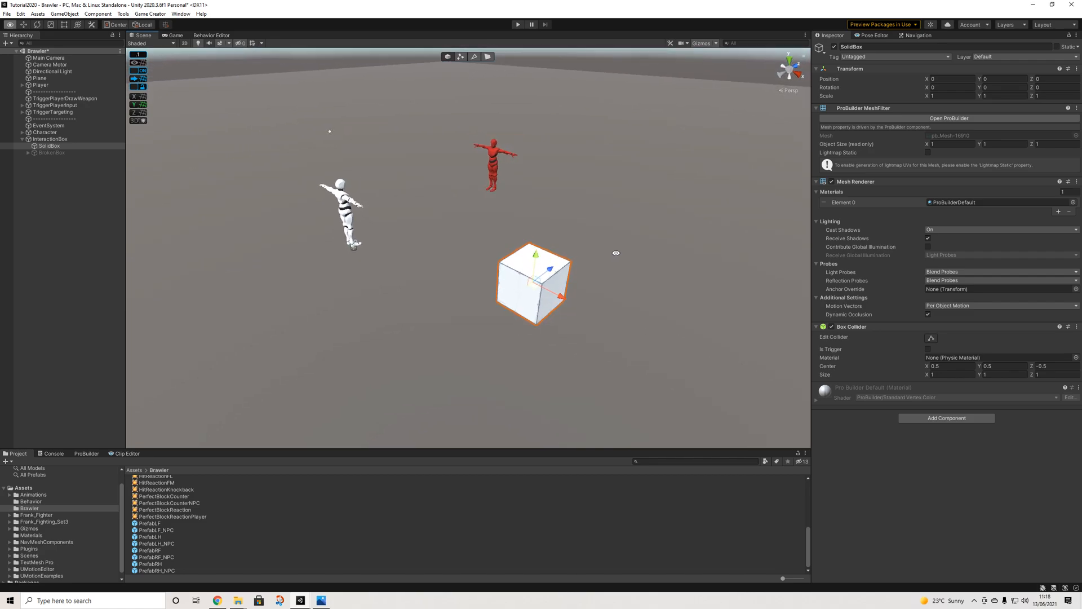
{"action": "key", "text": "f"}
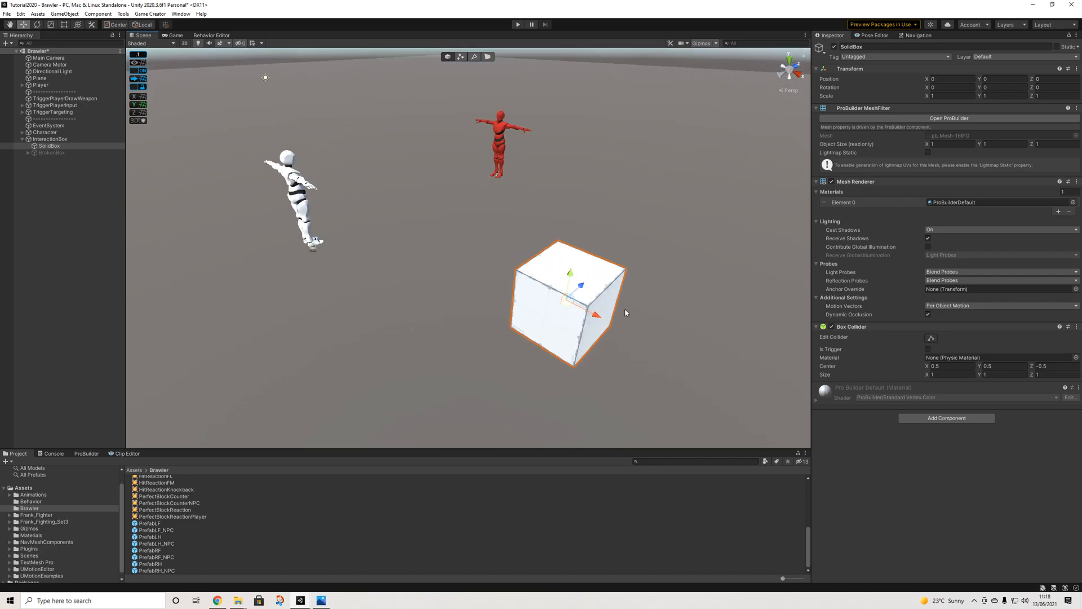
{"action": "left_click", "coordinate": [47, 153]}
{"action": "left_click", "coordinate": [49, 146]}
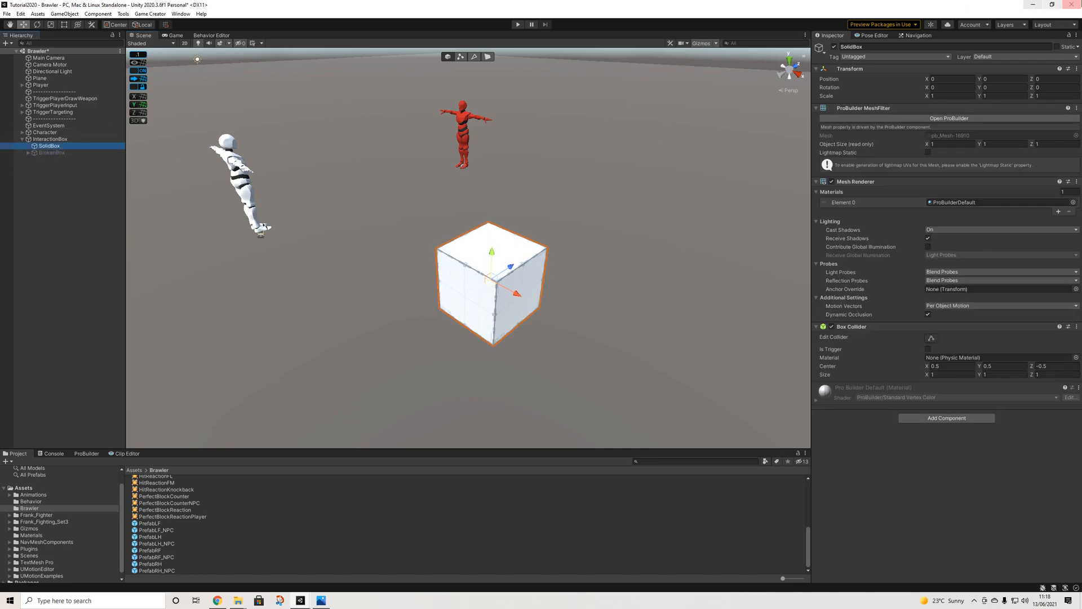
{"action": "left_click", "coordinate": [834, 46]}
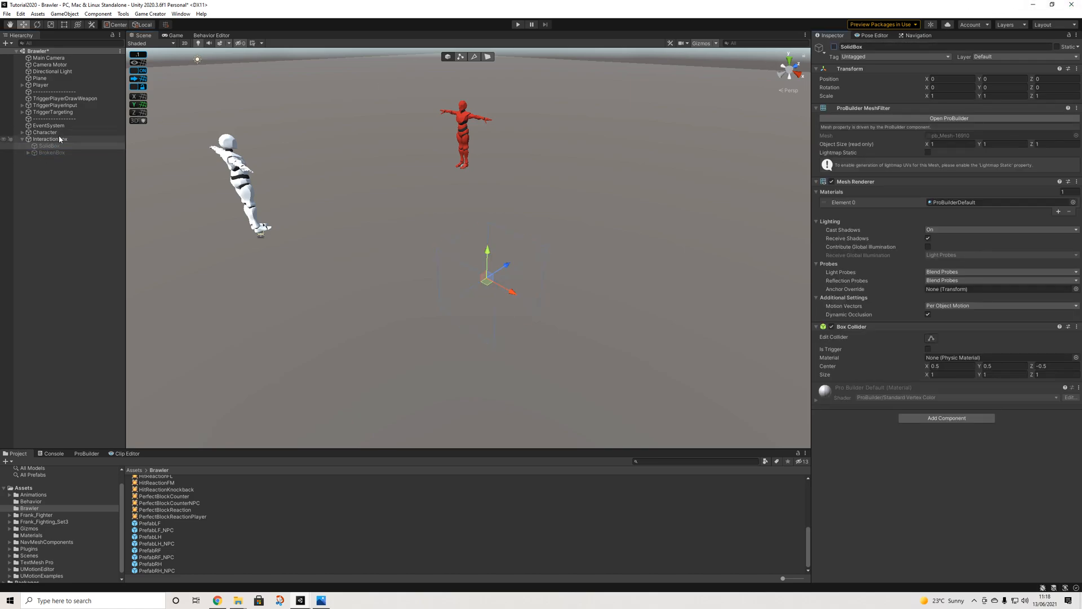
{"action": "left_click", "coordinate": [51, 153]}
{"action": "left_click", "coordinate": [834, 47]}
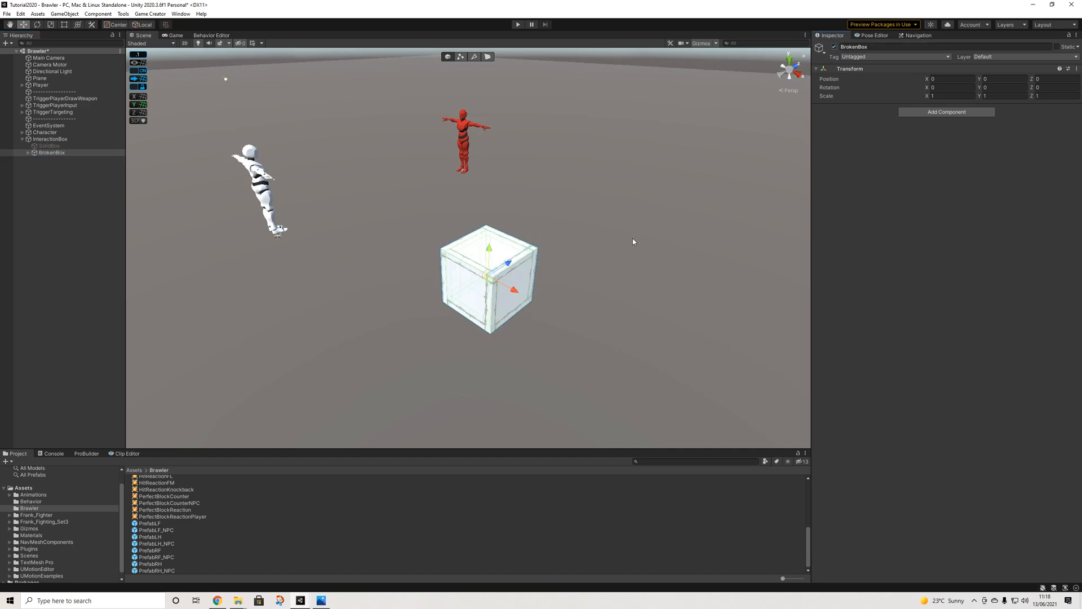
Expand BrokenBox and examine the Mesh Collider and Rigidbody settings of its Cube (1) piece
{"action": "left_click", "coordinate": [27, 153]}
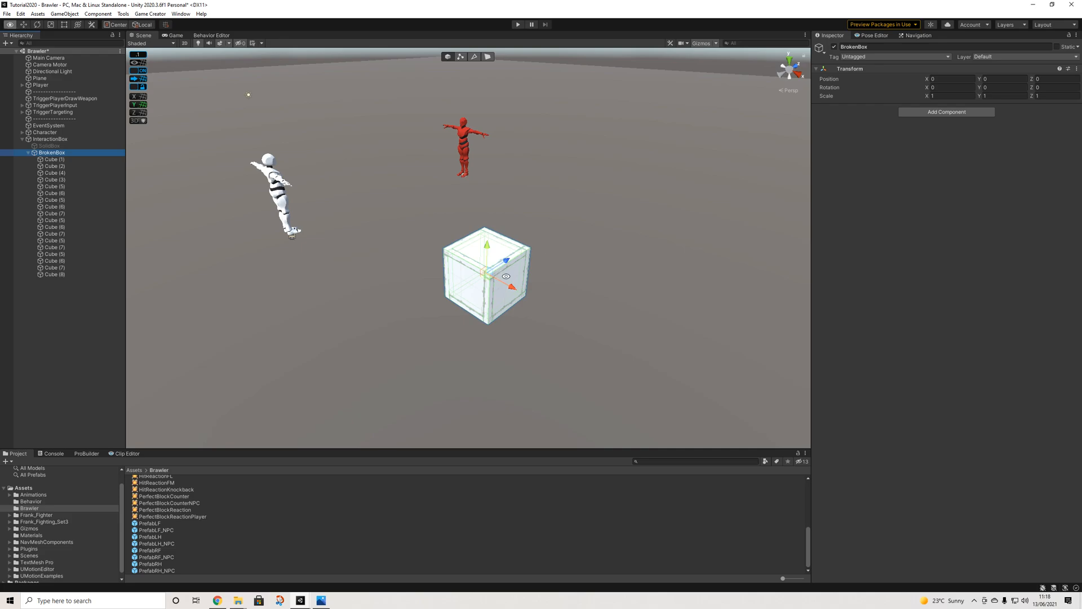
{"action": "left_click_drag", "start_coordinate": [506, 275], "coordinate": [493, 318], "text": "alt"}
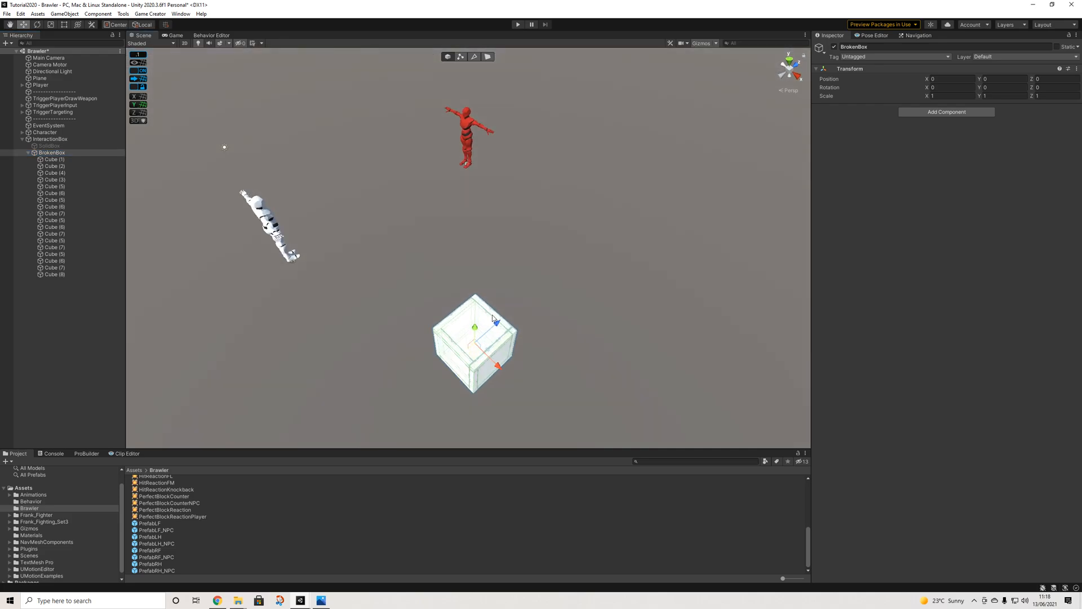
{"action": "left_click", "coordinate": [54, 160]}
{"action": "left_click_drag", "start_coordinate": [537, 256], "coordinate": [525, 217], "text": "alt"}
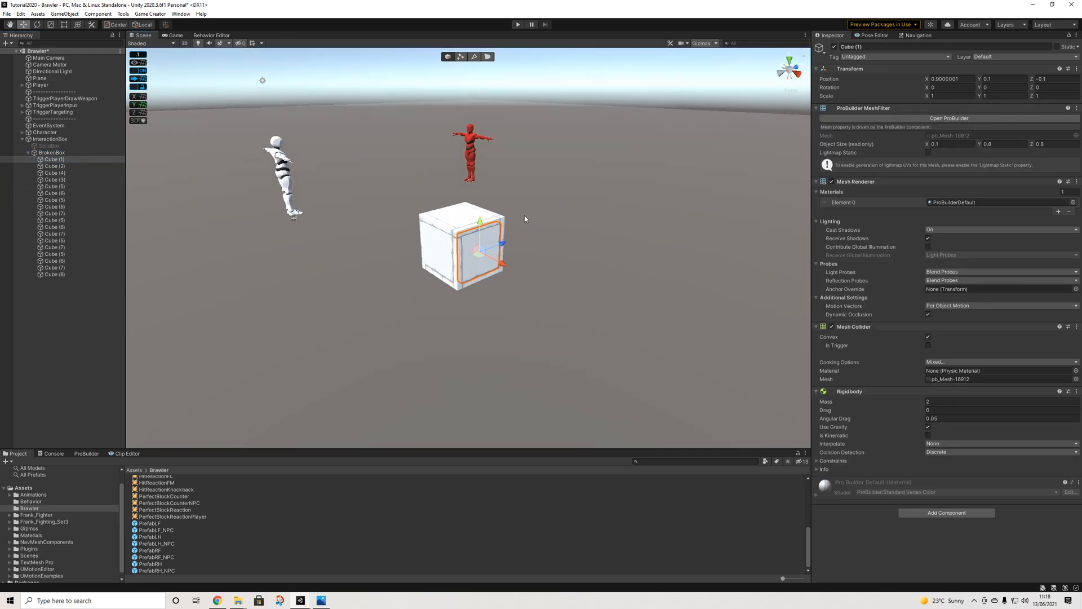
{"action": "scroll", "coordinate": [525, 216], "scroll_direction": "up", "scroll_amount": 3}
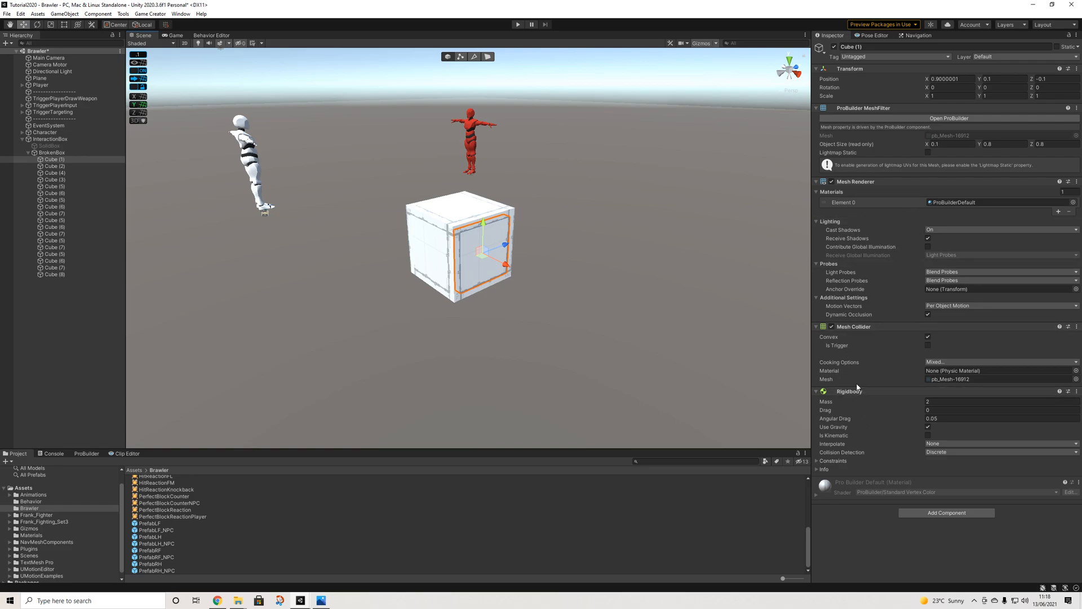
Deactivate the remaining Character enemy and play-test the scene by walking the player into BrokenBox
{"action": "left_click", "coordinate": [45, 132]}
{"action": "left_click", "coordinate": [834, 47]}
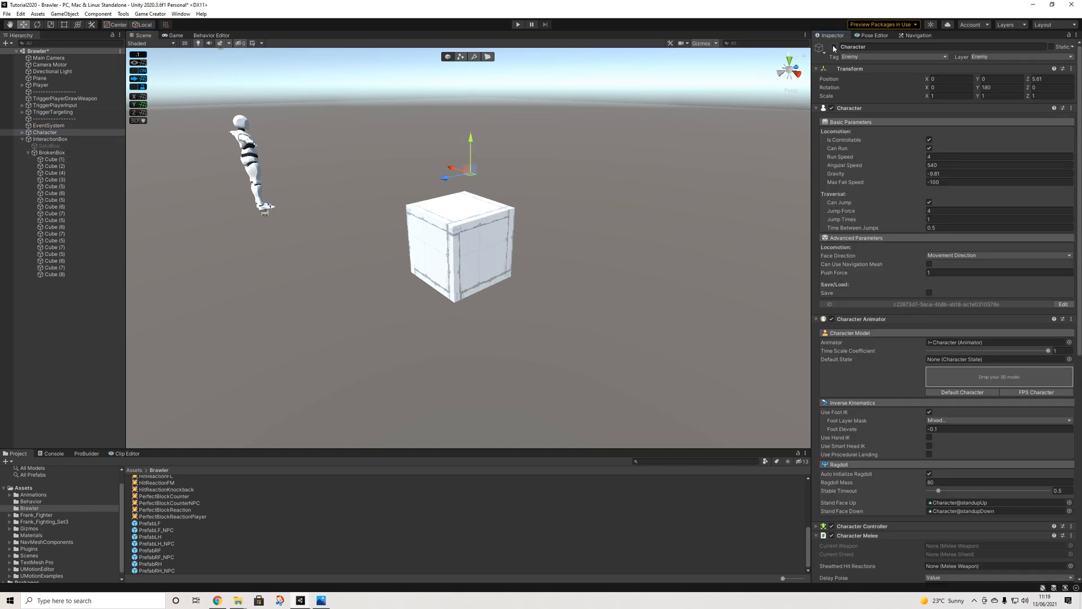
{"action": "left_click", "coordinate": [51, 154]}
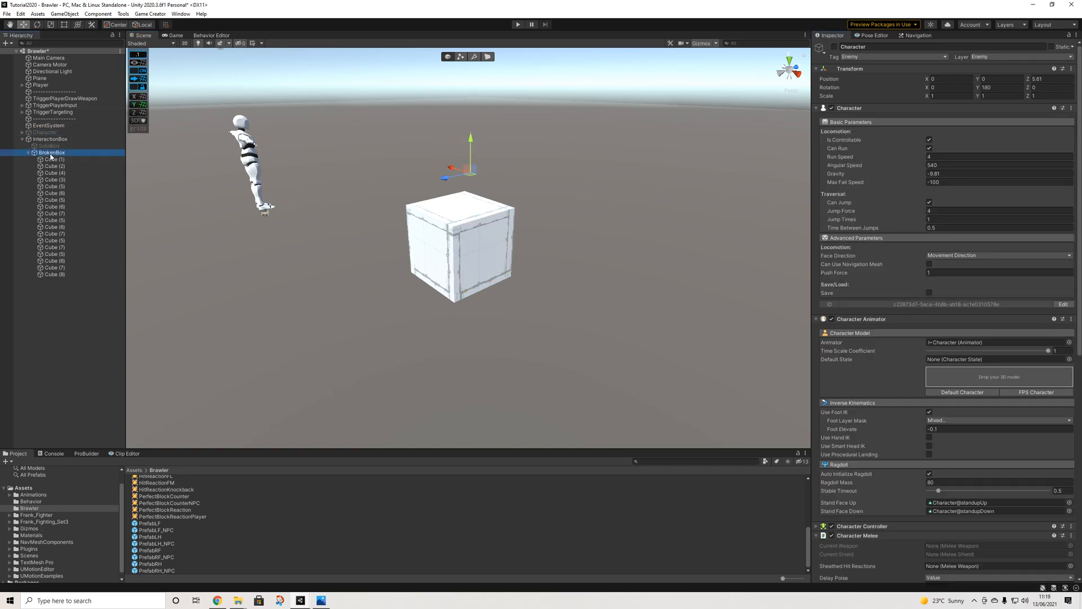
{"action": "left_click", "coordinate": [516, 25]}
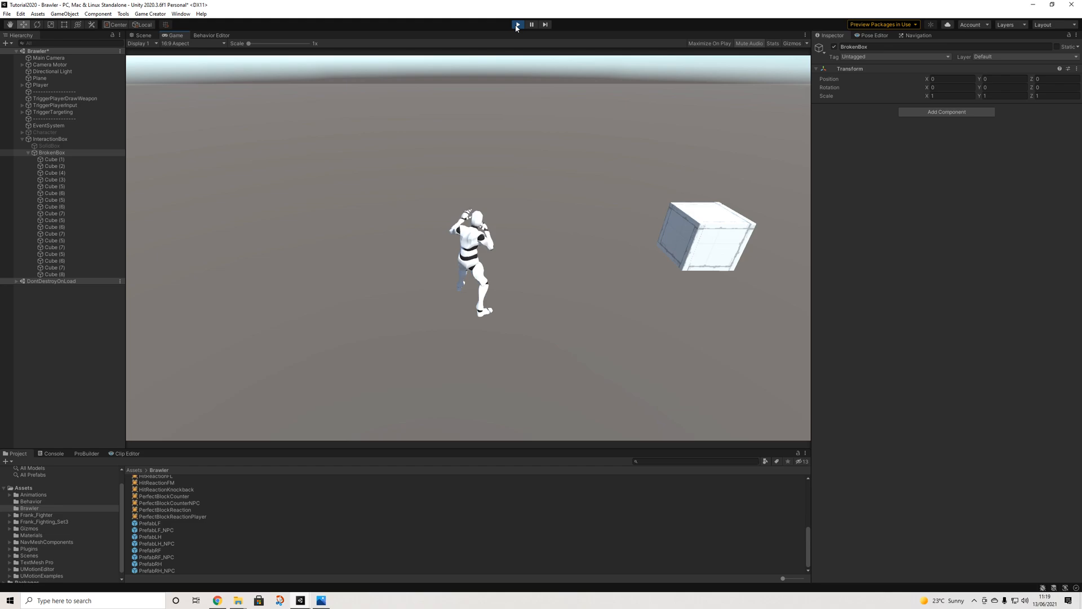
{"action": "key", "text": "w"}
{"action": "key", "text": "d"}
{"action": "key", "text": "w"}
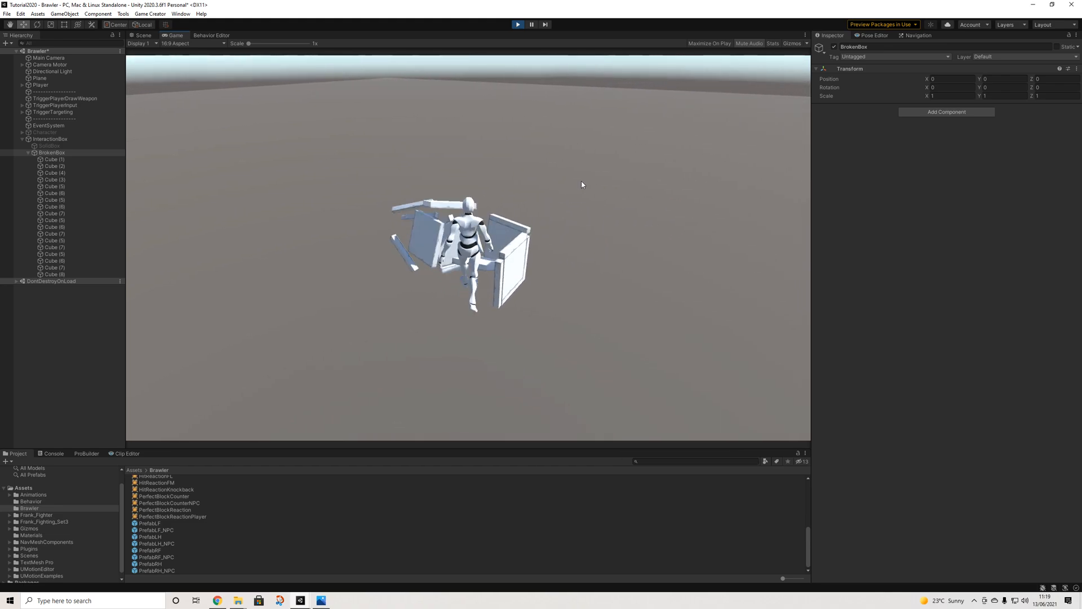
{"action": "key", "text": "w"}
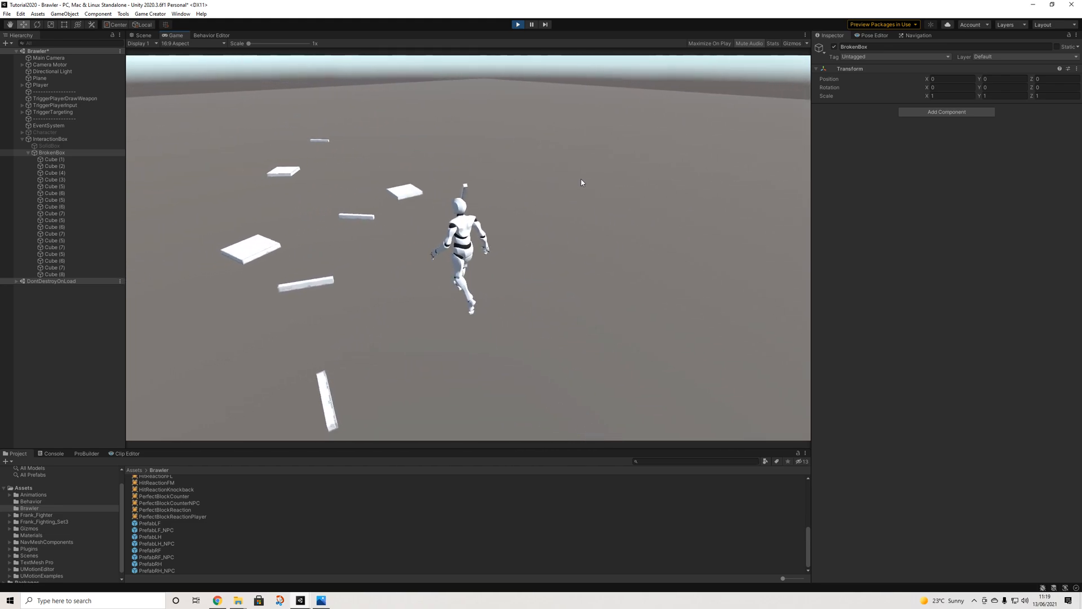
Stop the play-test, deactivate BrokenBox and reactivate SolidBox under InteractionBox
{"action": "key", "text": "w"}
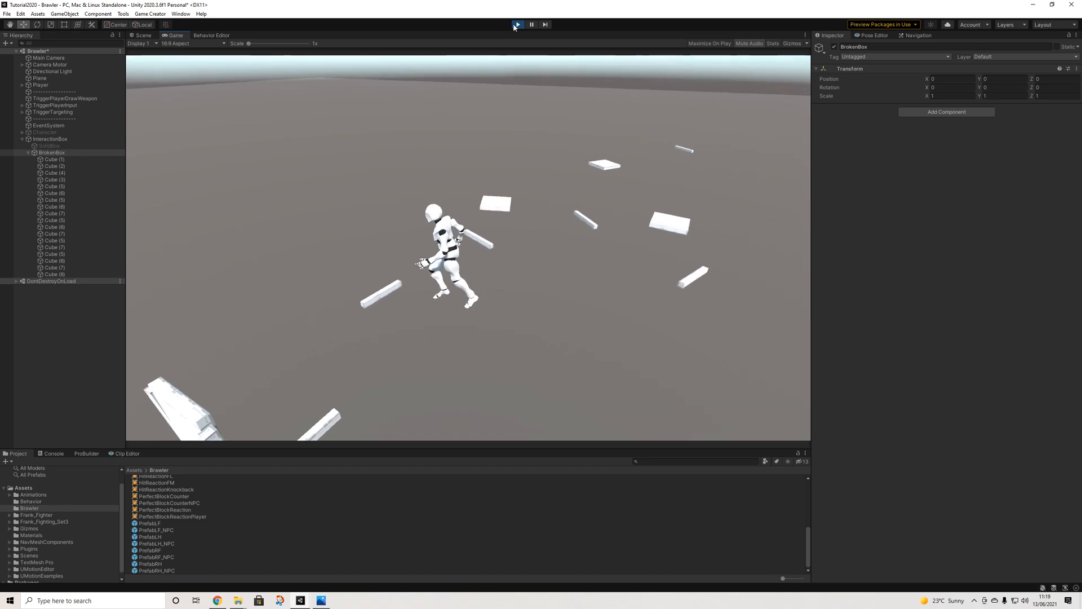
{"action": "left_click", "coordinate": [518, 24]}
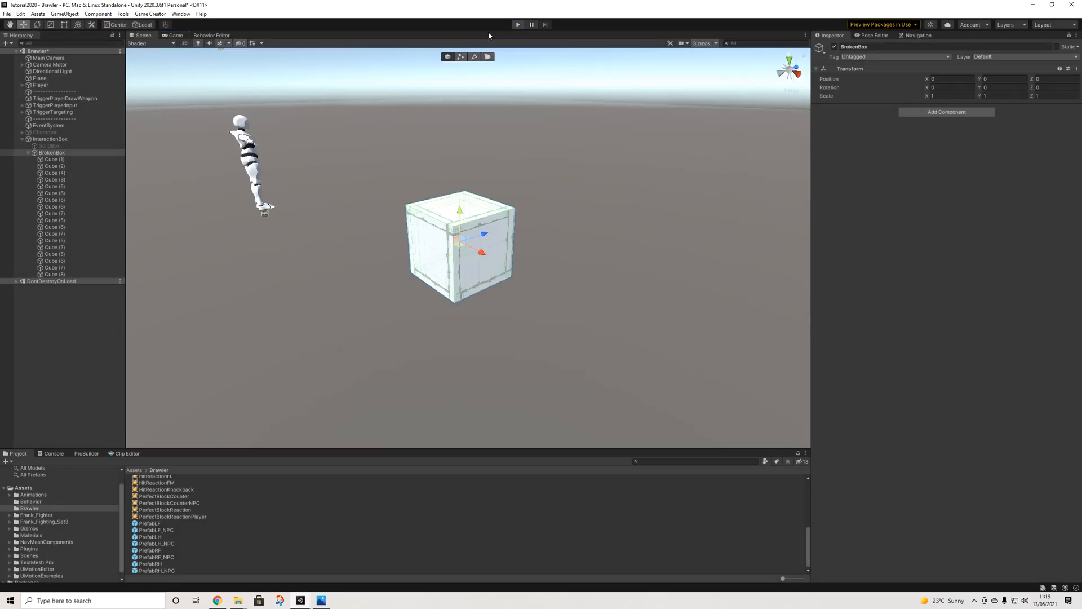
{"action": "left_click", "coordinate": [834, 46]}
{"action": "left_click", "coordinate": [50, 146]}
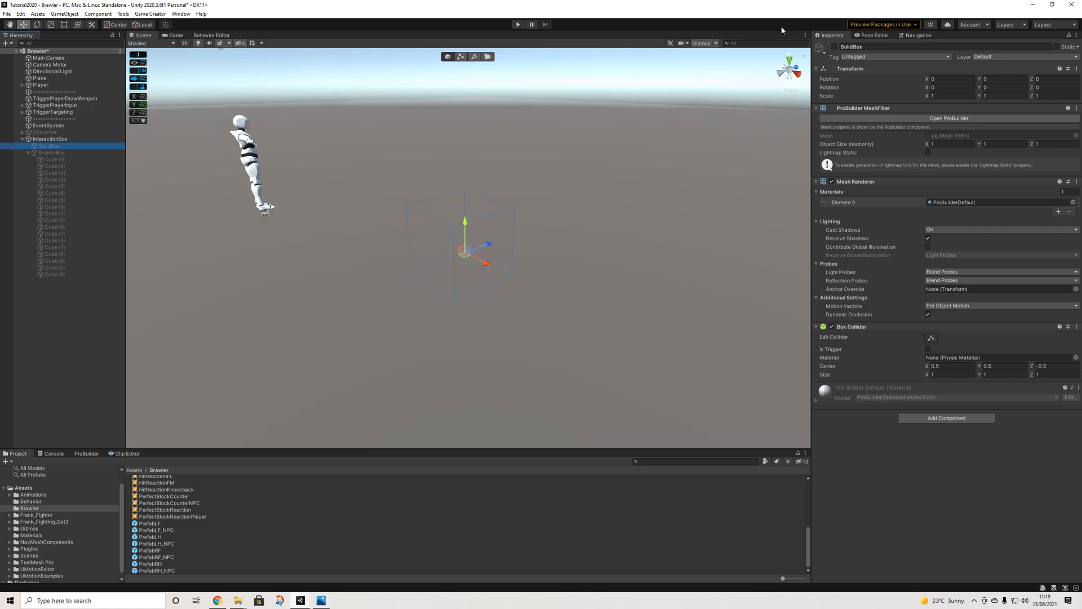
{"action": "left_click", "coordinate": [834, 47]}
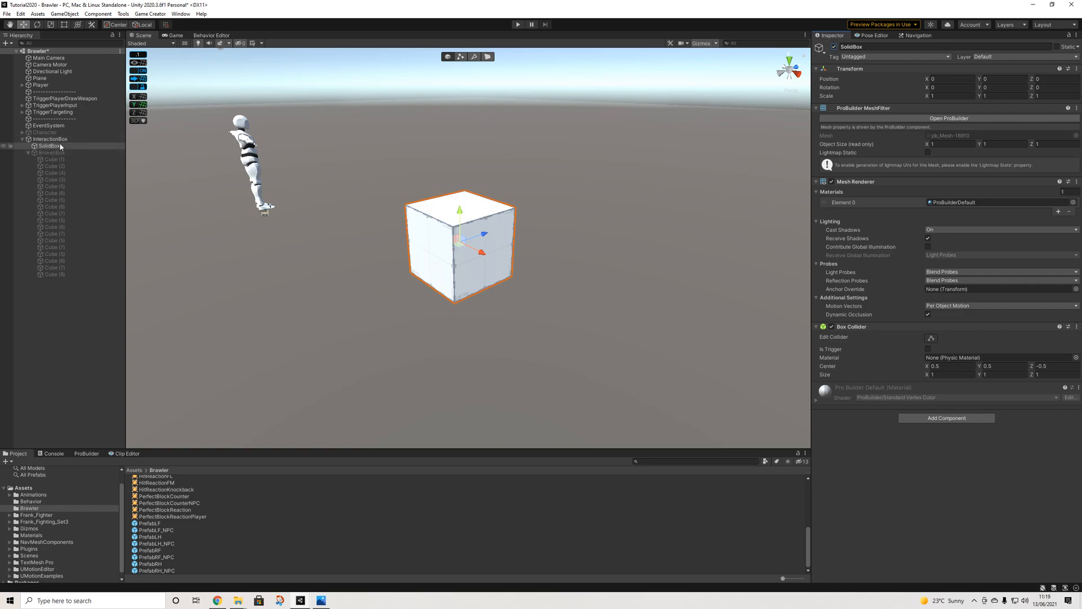
Play-test the scene by moving the player against and around the intact SolidBox
{"action": "left_click", "coordinate": [517, 27]}
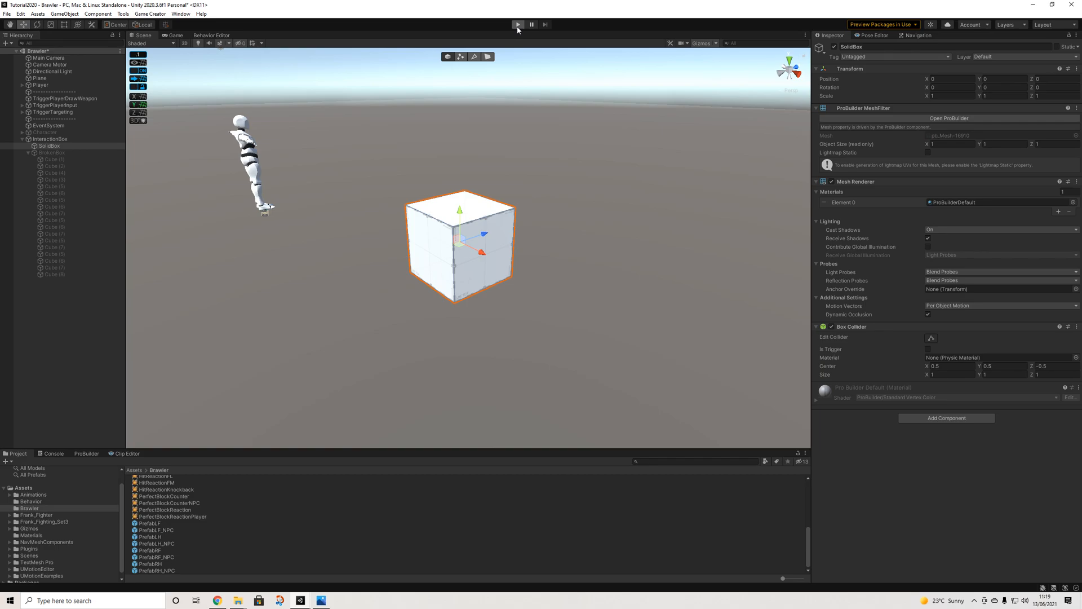
{"action": "key", "text": "d"}
{"action": "key", "text": "w"}
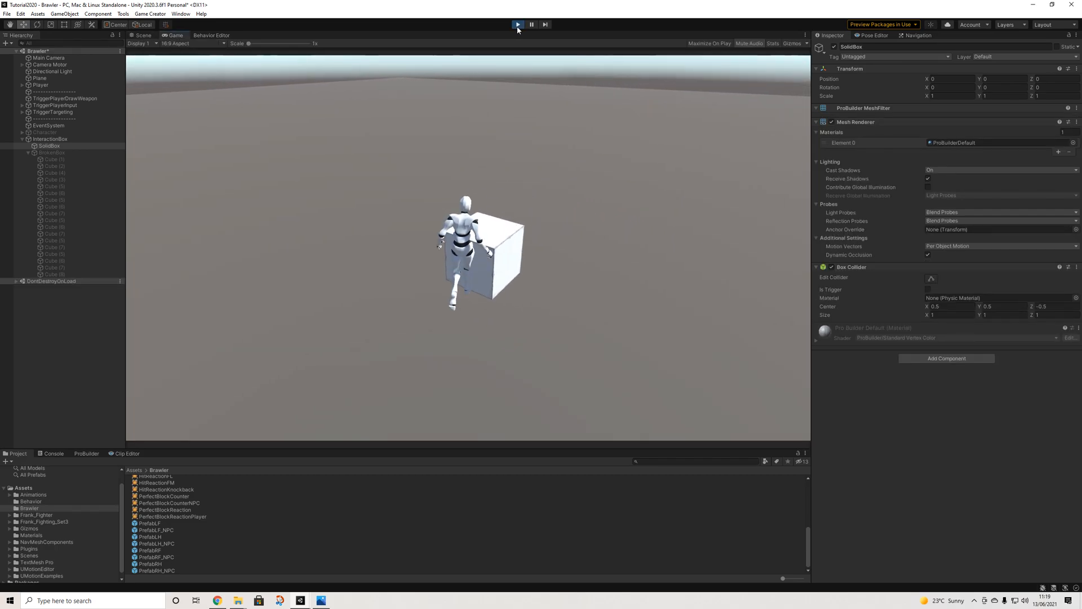
{"action": "left_click", "coordinate": [52, 152]}
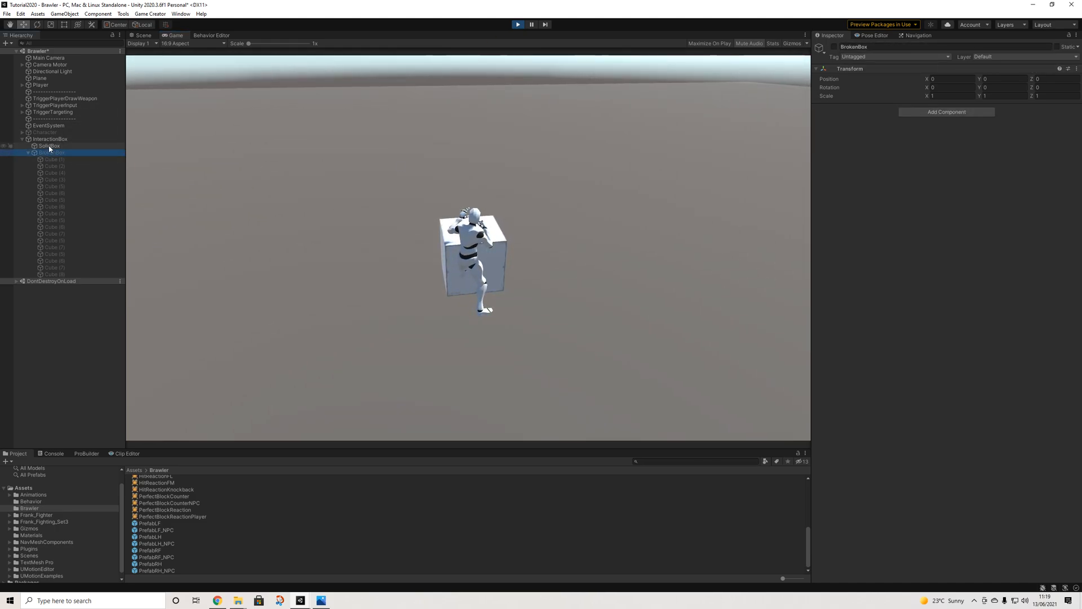
{"action": "left_click", "coordinate": [311, 161]}
{"action": "key", "text": "s"}
{"action": "key", "text": "d"}
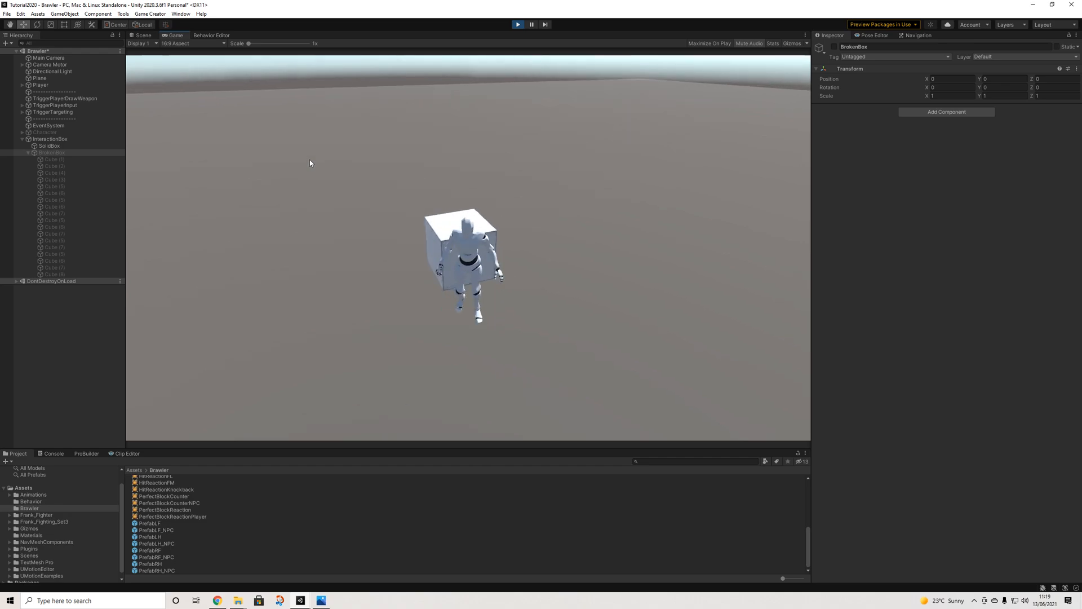
{"action": "key", "text": "a"}
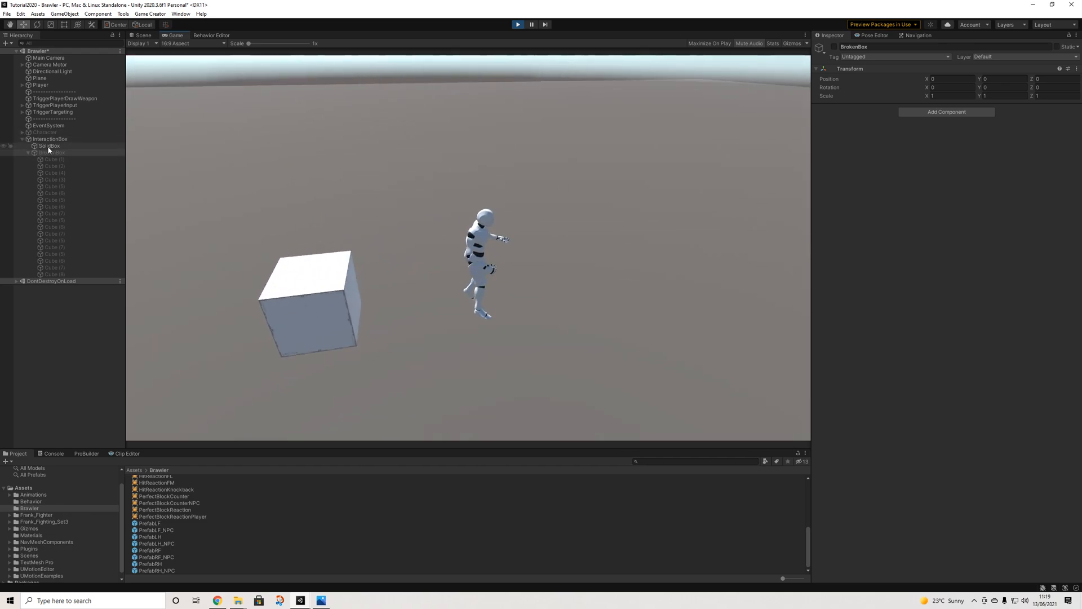
Deactivate SolidBox and activate BrokenBox during play to preview the box breaking apart, and stop the play-test
{"action": "left_click", "coordinate": [46, 145]}
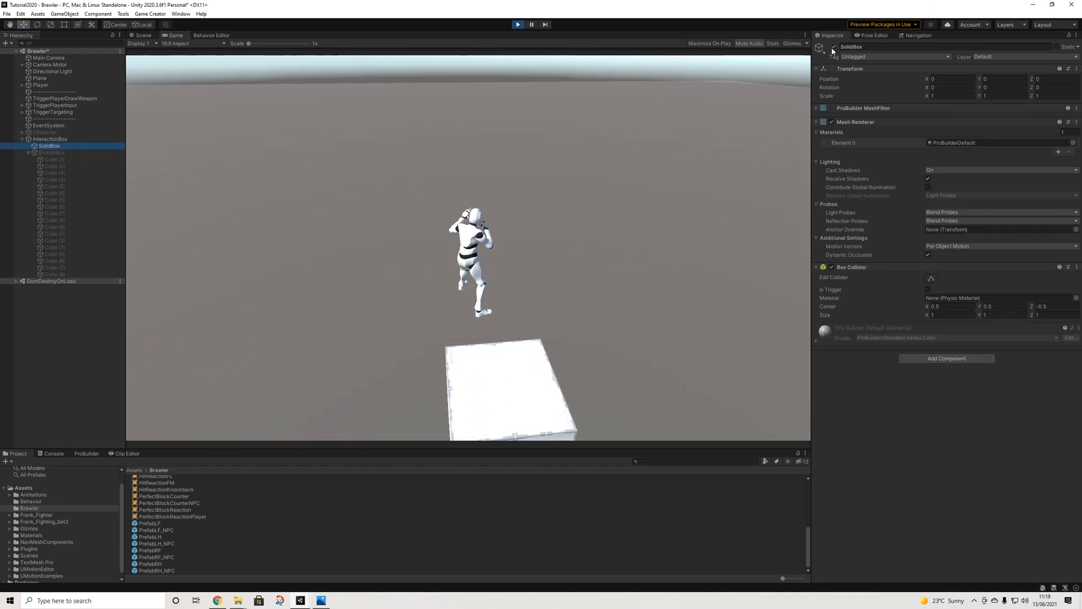
{"action": "left_click", "coordinate": [834, 47]}
{"action": "left_click", "coordinate": [58, 155]}
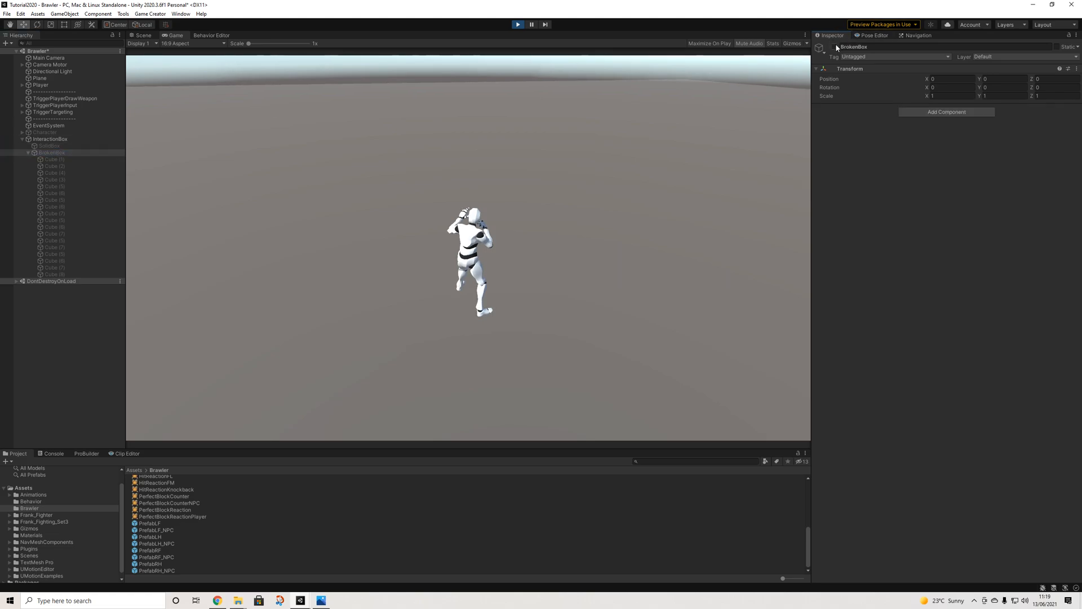
{"action": "left_click", "coordinate": [834, 46]}
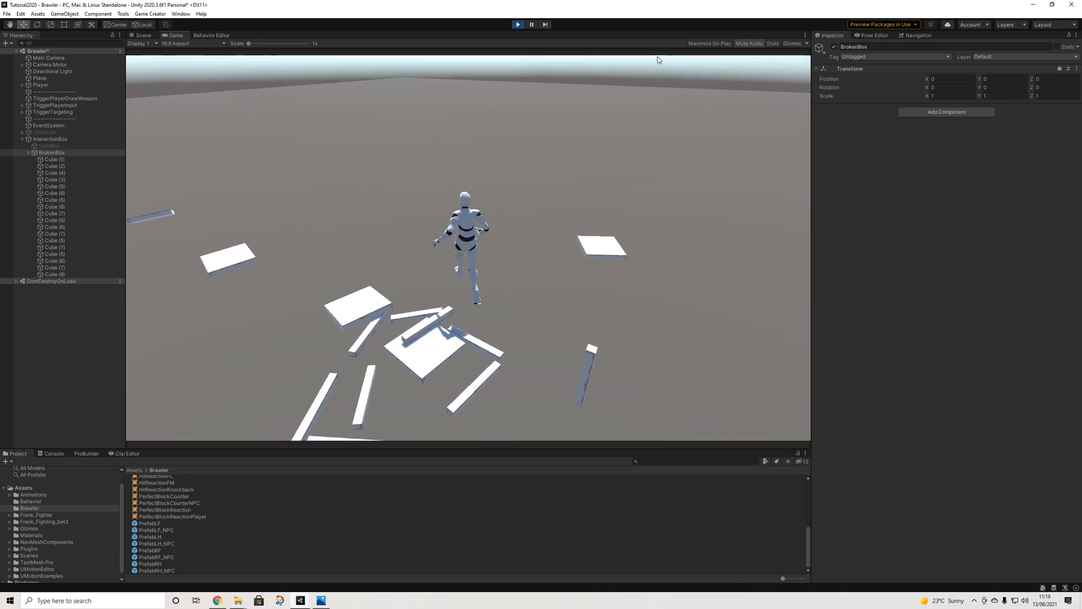
{"action": "left_click", "coordinate": [516, 25]}
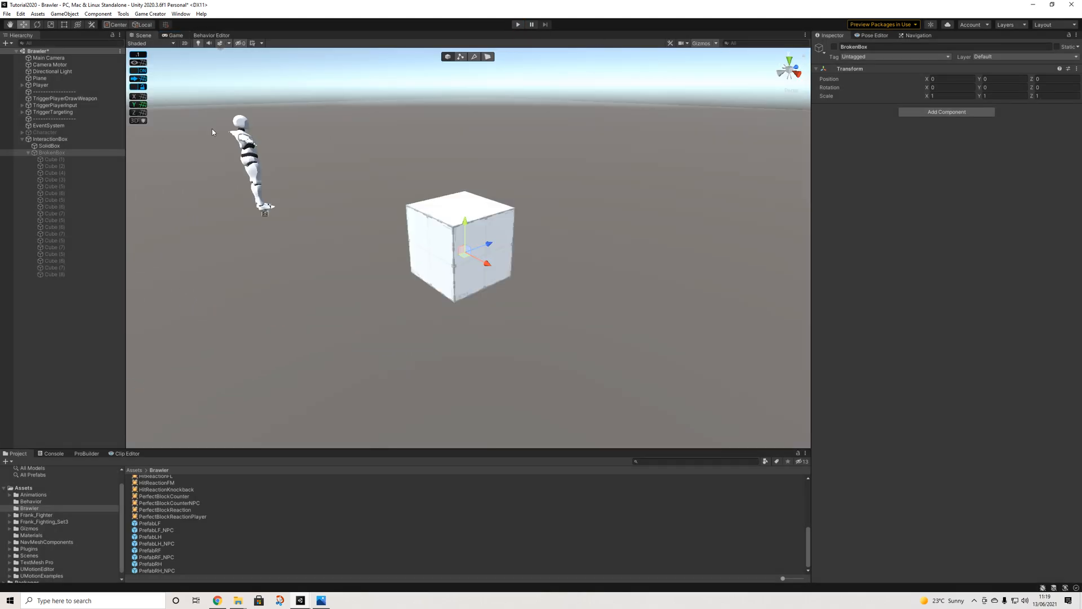
Collapse BrokenBox and create a Game Creator Trigger as a child of InteractionBox
{"action": "left_click", "coordinate": [29, 153]}
{"action": "left_click", "coordinate": [45, 140]}
{"action": "left_click_drag", "start_coordinate": [524, 168], "coordinate": [506, 229], "text": "alt"}
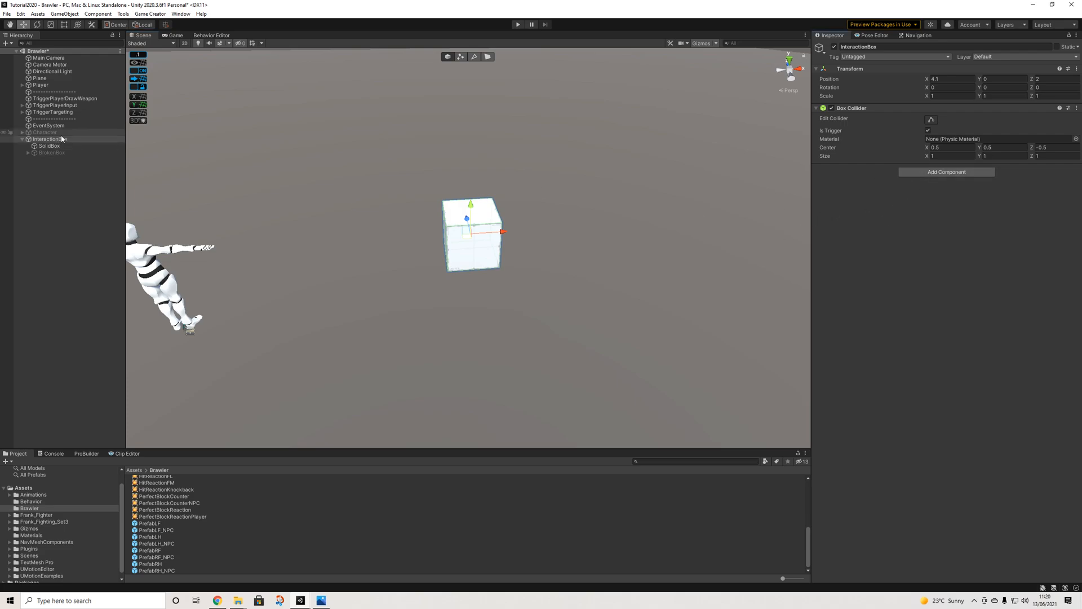
{"action": "right_click", "coordinate": [46, 140]}
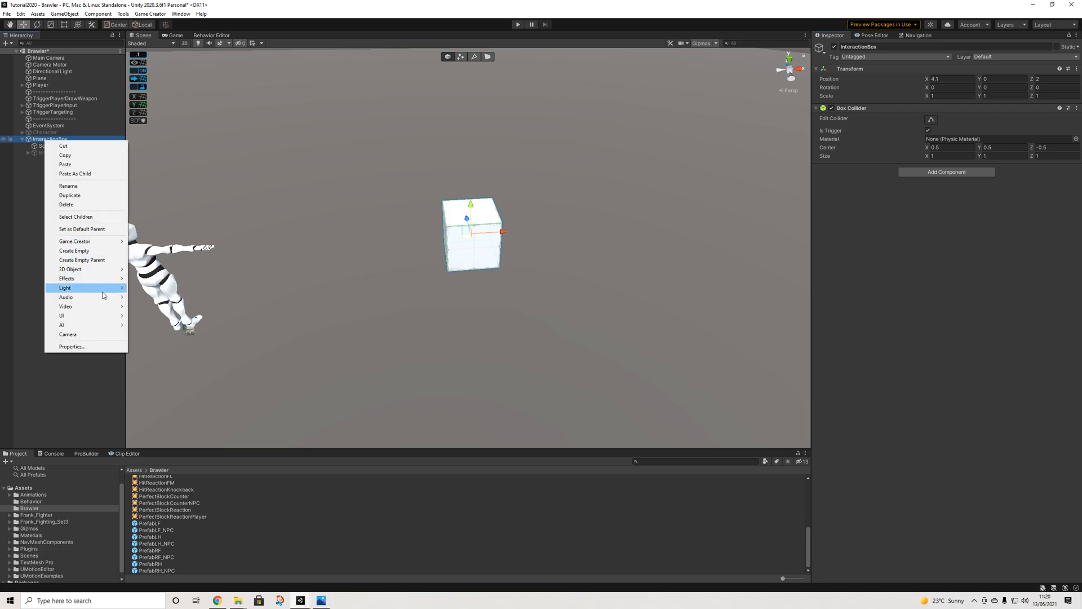
{"action": "mouse_move", "coordinate": [115, 317]}
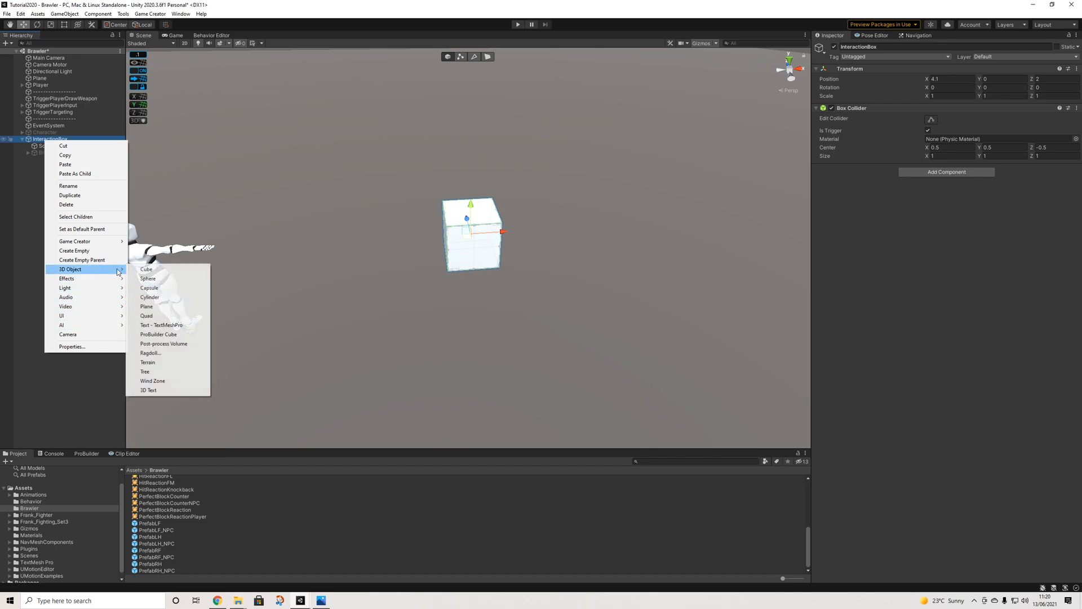
{"action": "mouse_move", "coordinate": [133, 243]}
{"action": "left_click", "coordinate": [148, 297]}
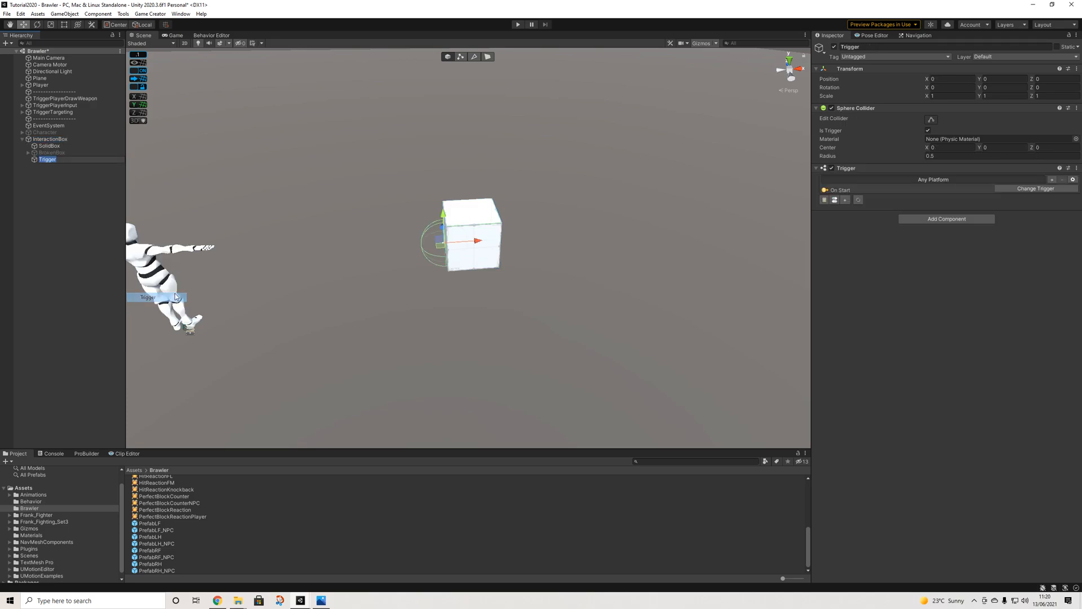
Remove the Sphere Collider from the Trigger object and change its trigger event to On Tag Enter
{"action": "left_click", "coordinate": [1076, 107]}
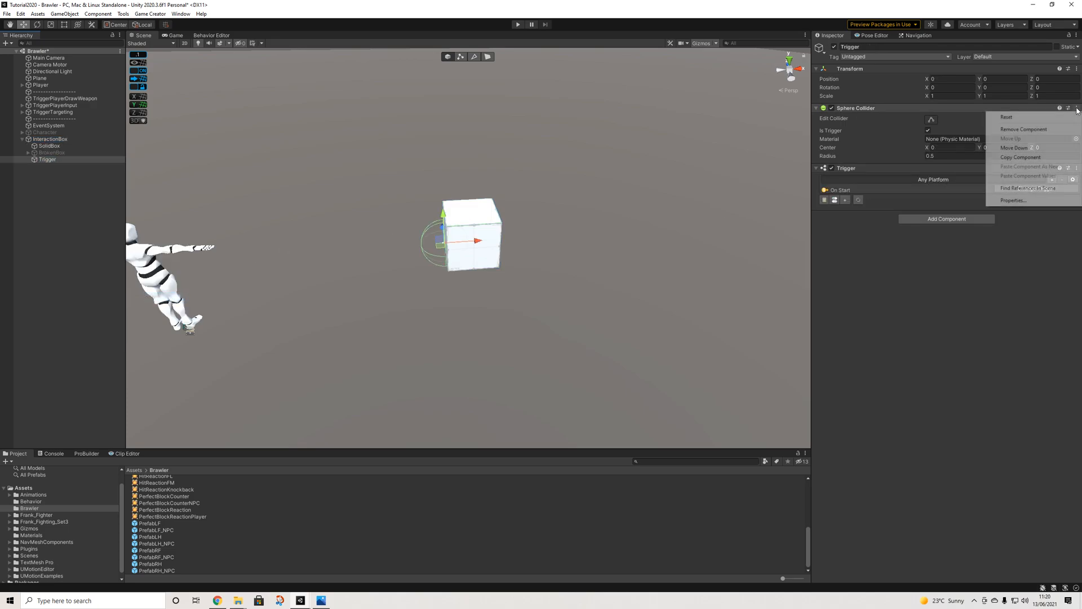
{"action": "left_click", "coordinate": [1032, 129]}
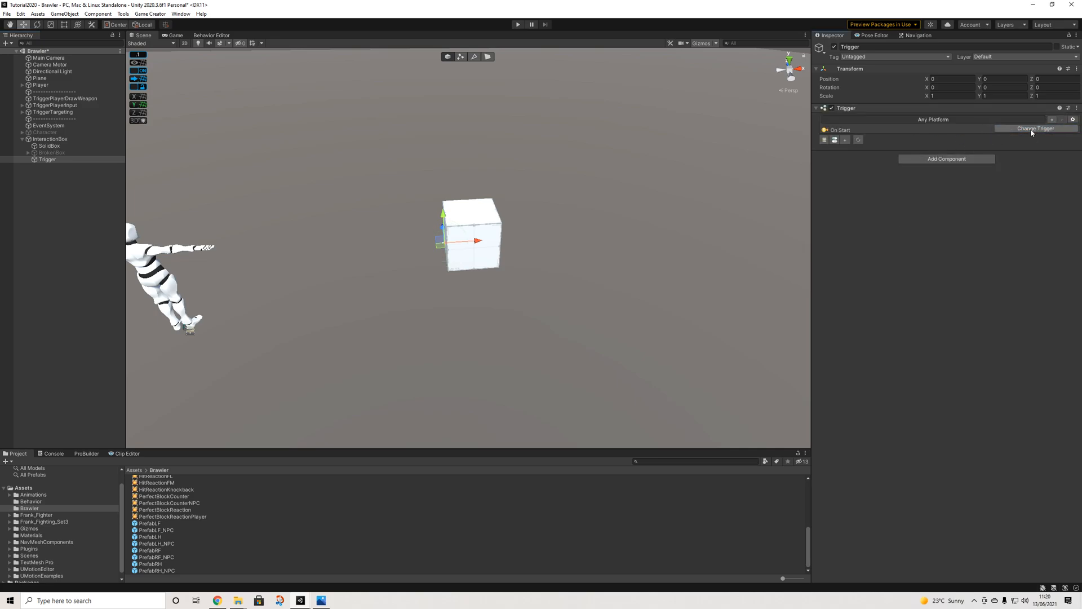
{"action": "left_click", "coordinate": [1032, 129]}
{"action": "left_click", "coordinate": [1031, 169]}
{"action": "left_click", "coordinate": [1031, 180]}
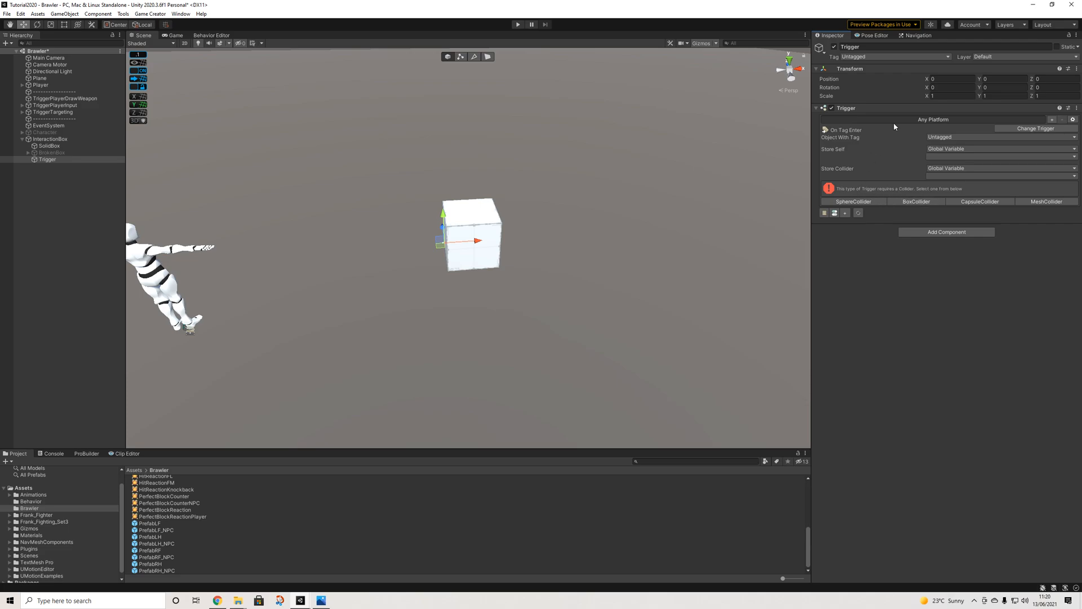
Add a Box Collider to the Trigger and place it beside the box at about X -0.5, Y 0.5, Z -0.5
{"action": "left_click", "coordinate": [914, 202]}
{"action": "left_click_drag", "start_coordinate": [613, 205], "coordinate": [472, 115], "text": "alt"}
{"action": "scroll", "coordinate": [530, 233], "scroll_direction": "up", "scroll_amount": 4}
{"action": "left_click_drag", "start_coordinate": [410, 275], "coordinate": [609, 363]}
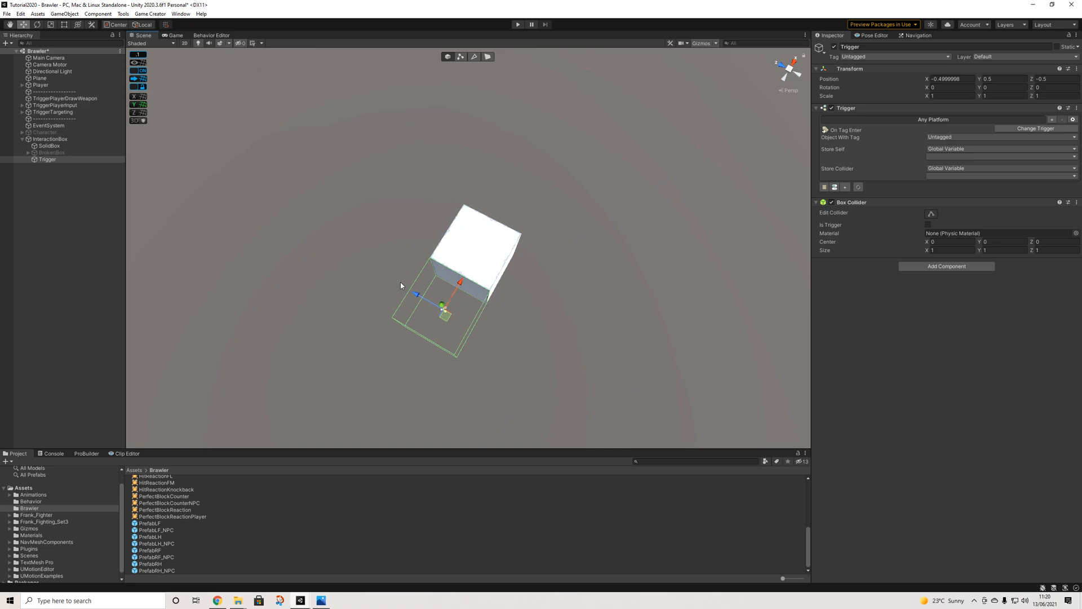
Move the Box Collider above the Trigger component and create an Actions object for the On Tag Enter trigger
{"action": "left_click", "coordinate": [1076, 202]}
{"action": "left_click", "coordinate": [1012, 233]}
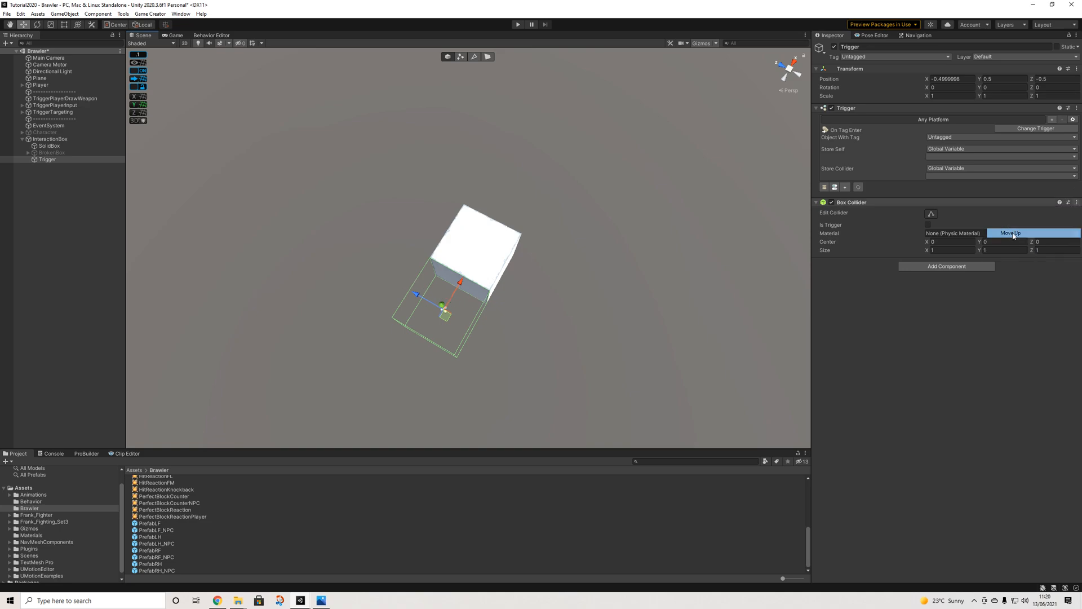
{"action": "left_click_drag", "start_coordinate": [434, 310], "coordinate": [396, 266], "text": "alt"}
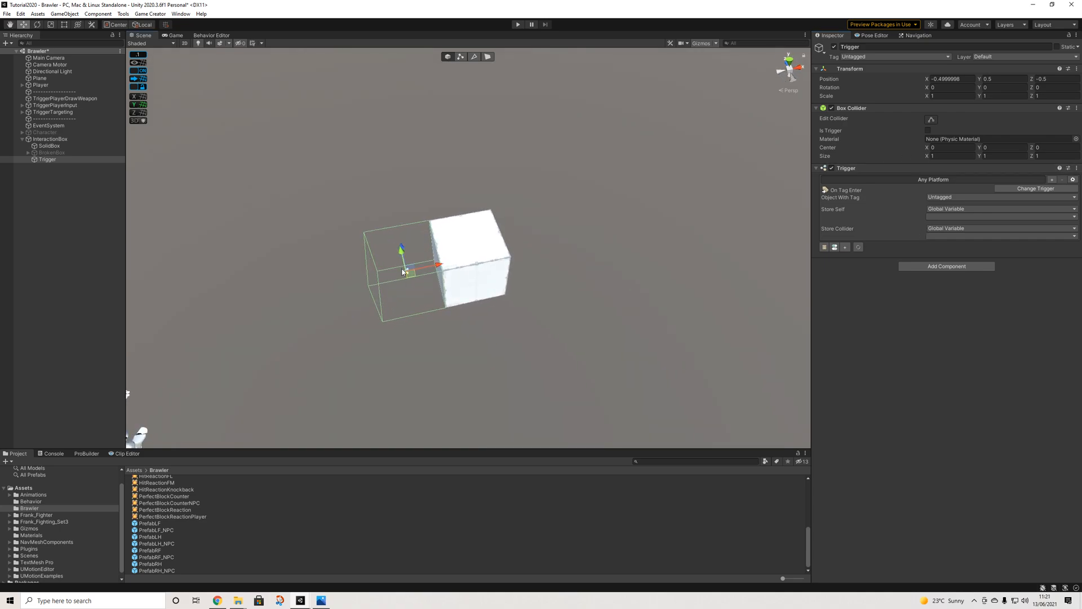
{"action": "left_click_drag", "start_coordinate": [469, 290], "coordinate": [539, 231], "text": "alt"}
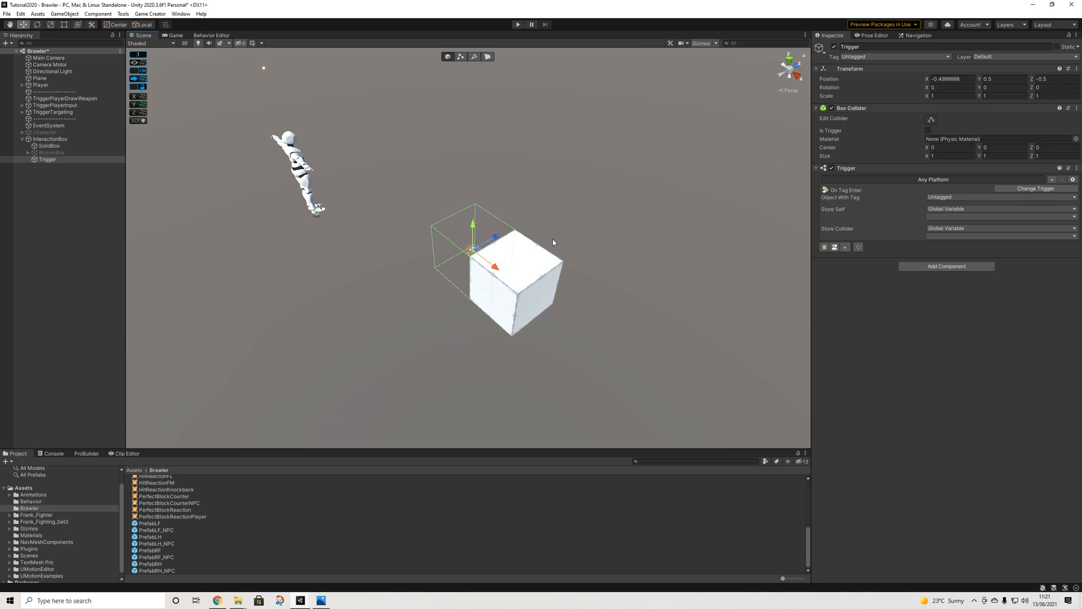
{"action": "left_click", "coordinate": [824, 248]}
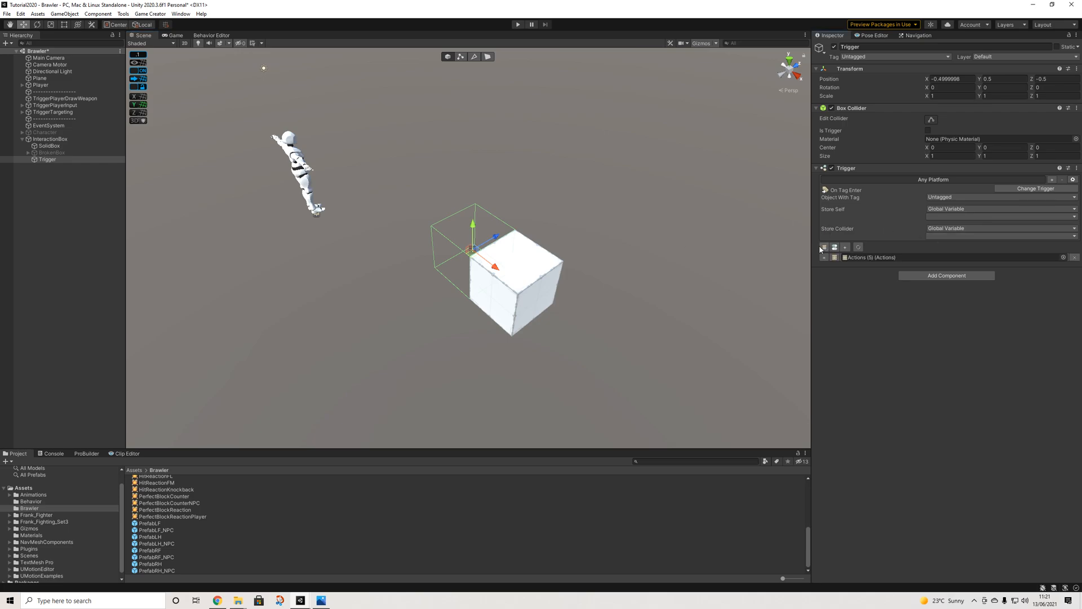
Add a second Trigger component set to On Tag Exit and create its own Actions object
{"action": "left_click", "coordinate": [925, 275]}
{"action": "type", "text": "ta"}
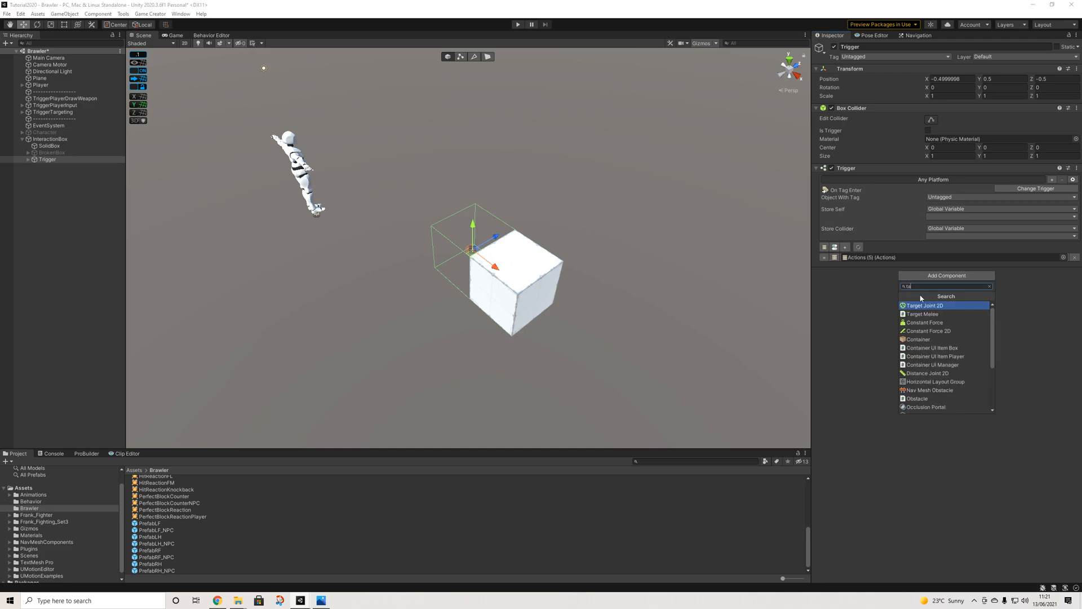
{"action": "key", "text": "BackSpace"}
{"action": "type", "text": "rigg"}
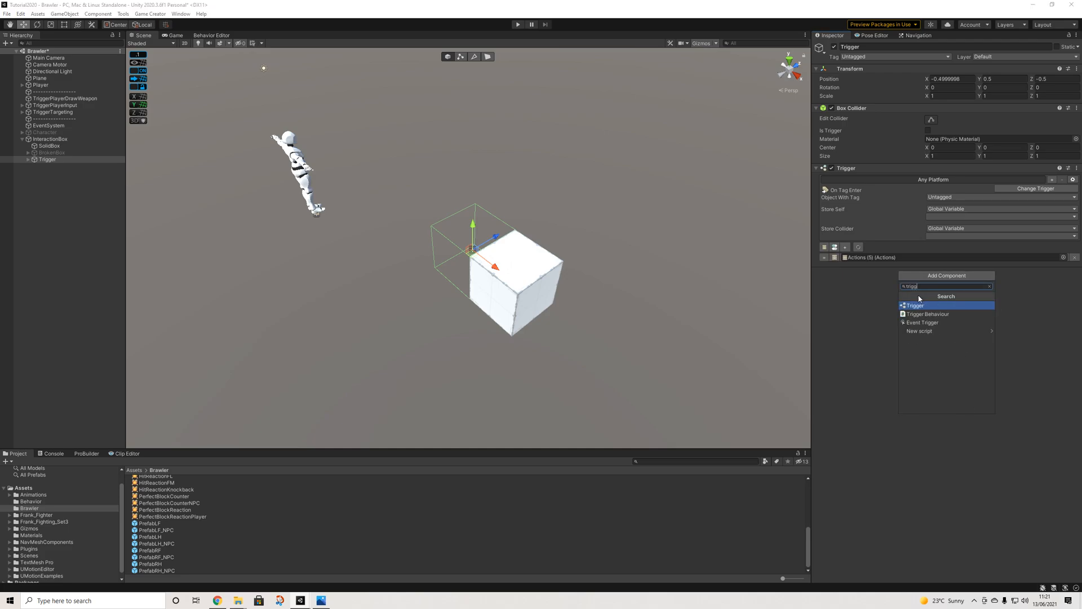
{"action": "key", "text": "Return"}
{"action": "left_click", "coordinate": [1030, 291]}
{"action": "type", "text": "tag e"}
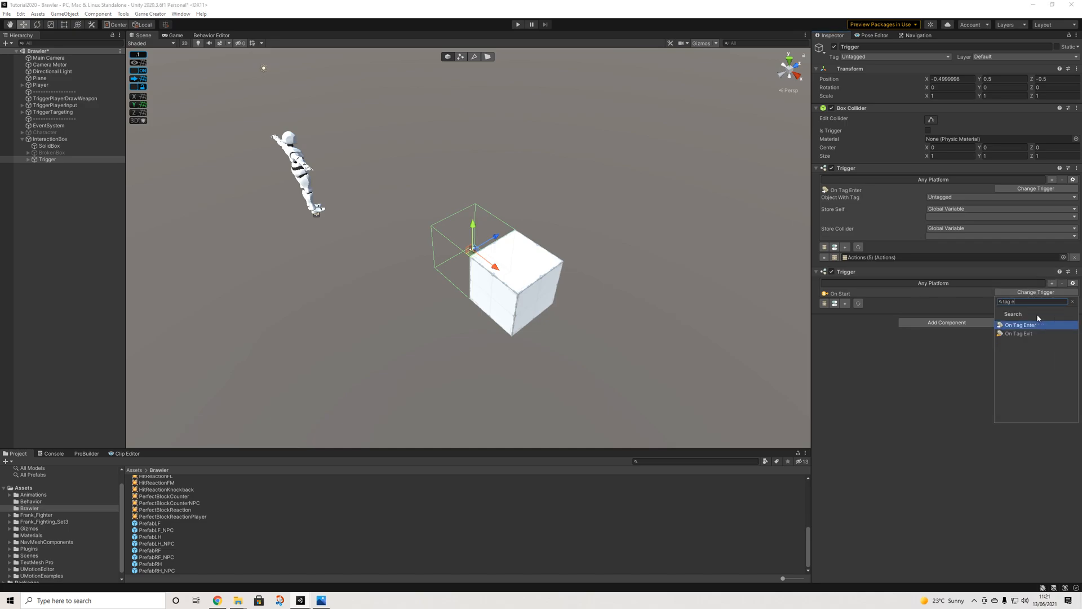
{"action": "left_click", "coordinate": [1018, 333]}
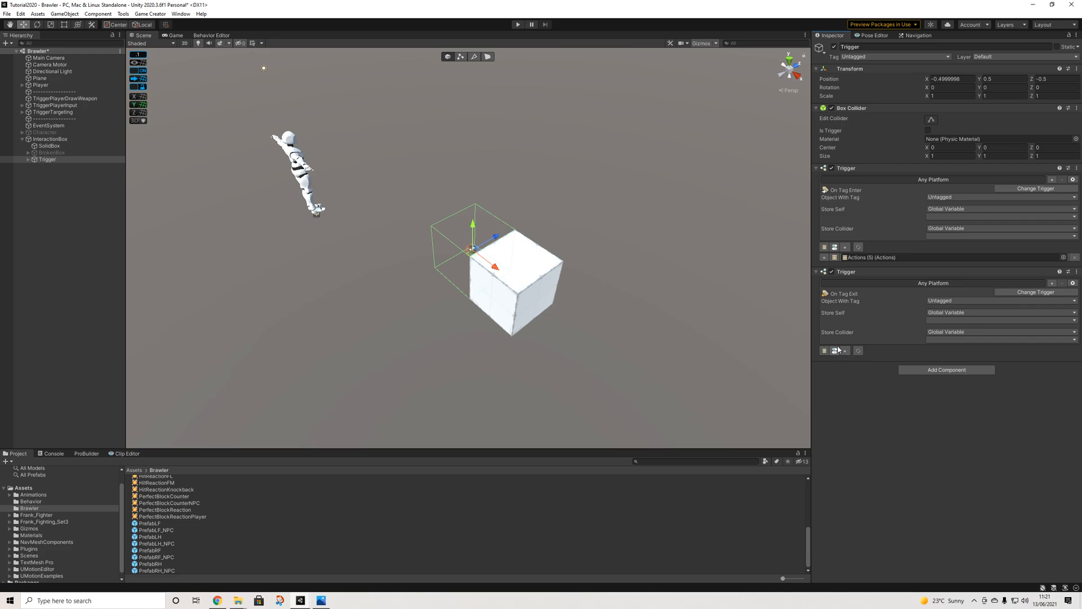
{"action": "left_click", "coordinate": [823, 351]}
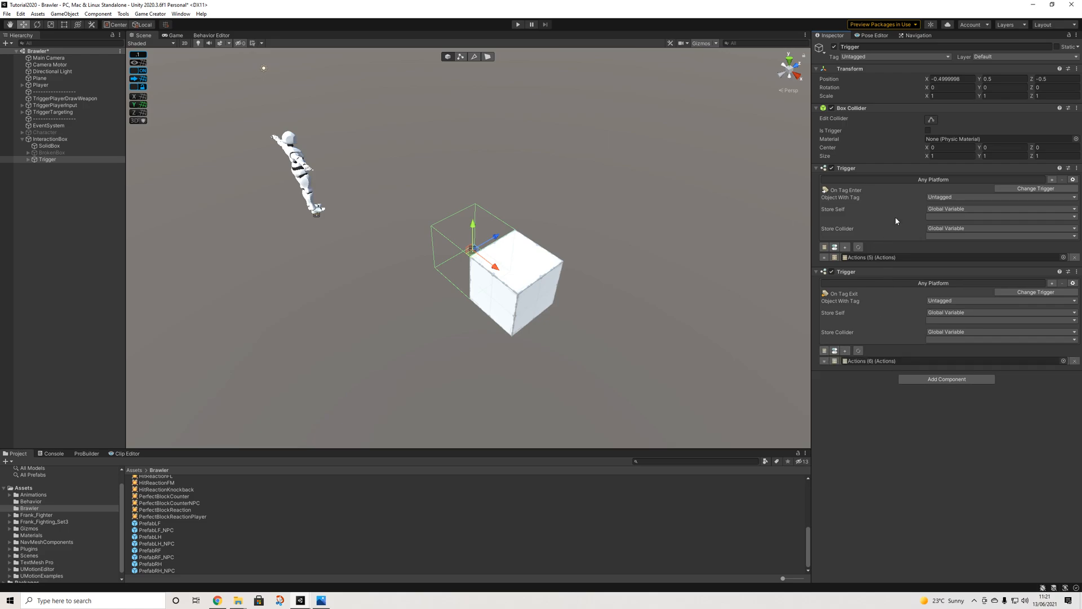
Set Object With Tag to Enemy on both the On Tag Enter and On Tag Exit triggers
{"action": "left_click", "coordinate": [938, 199]}
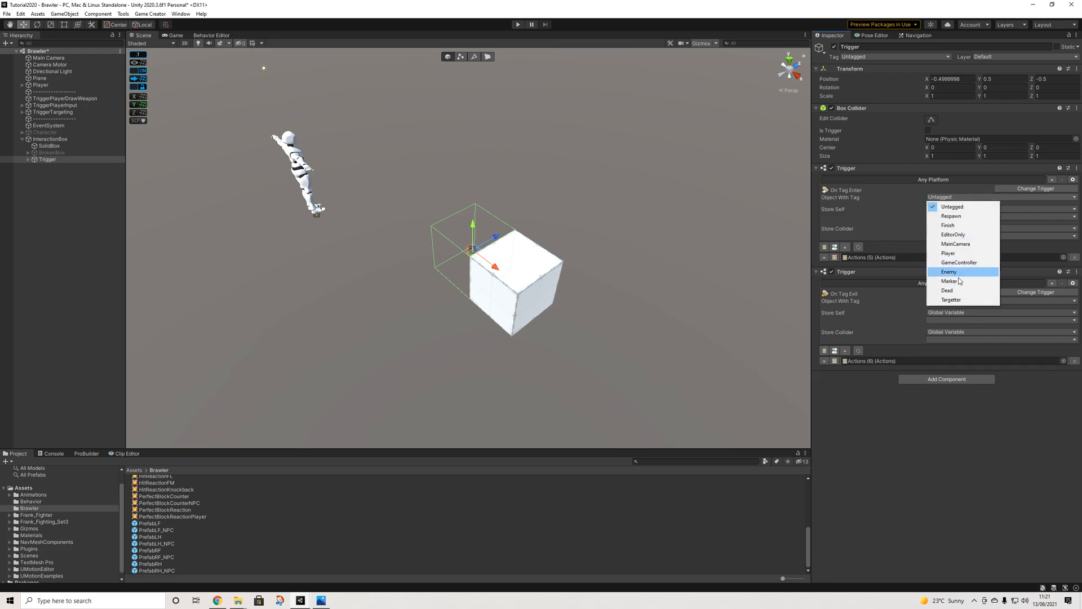
{"action": "left_click", "coordinate": [938, 284]}
{"action": "left_click", "coordinate": [937, 302]}
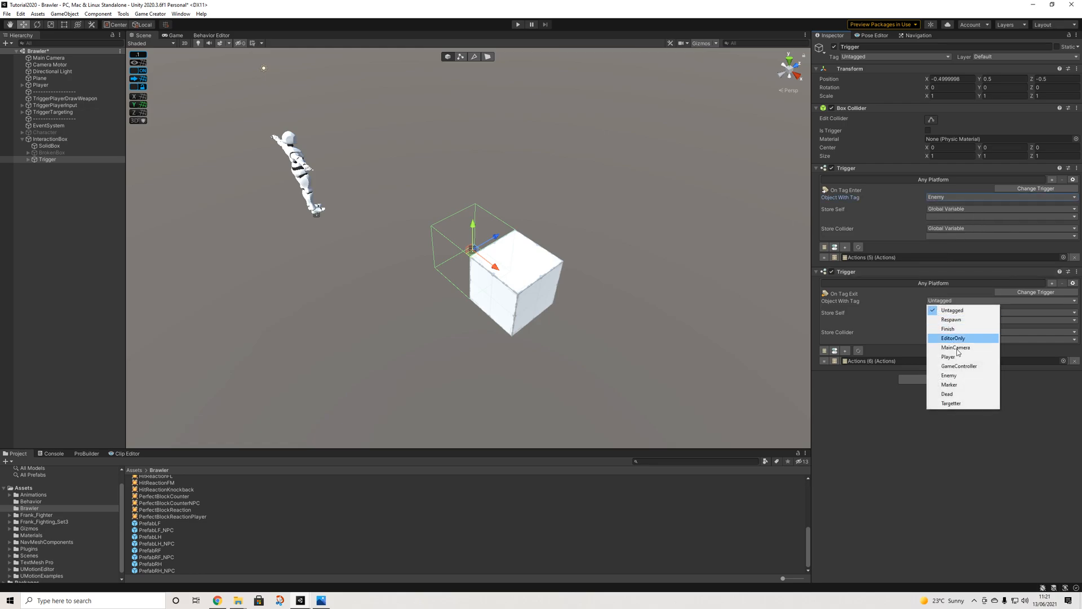
{"action": "left_click", "coordinate": [952, 375]}
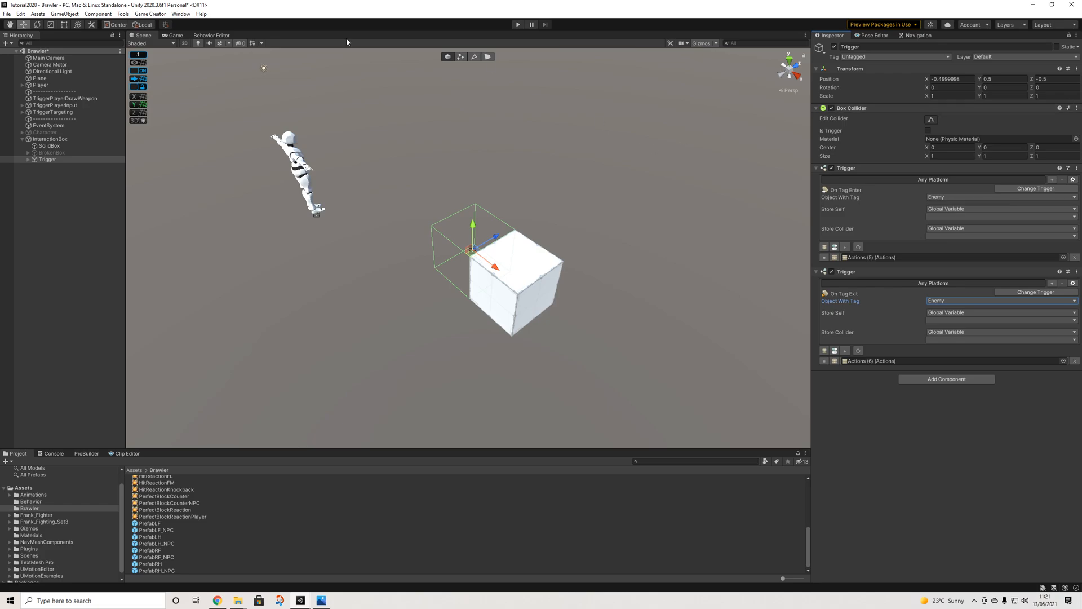
Rename the On Tag Enter trigger's Actions (5) object to CallConditionActions
{"action": "left_click", "coordinate": [28, 160]}
{"action": "left_click", "coordinate": [57, 166]}
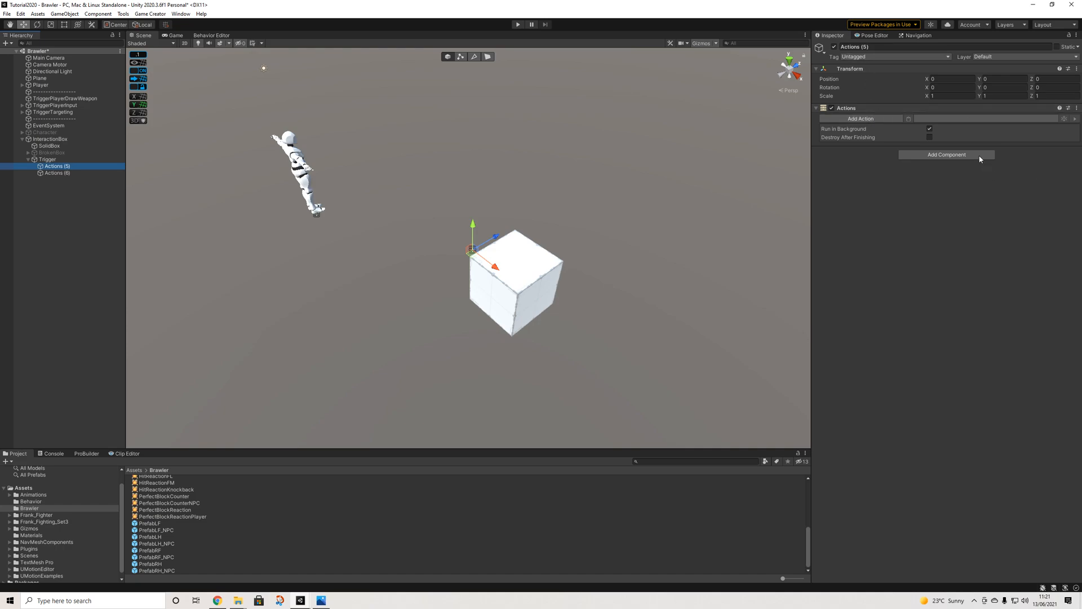
{"action": "left_click", "coordinate": [885, 47]}
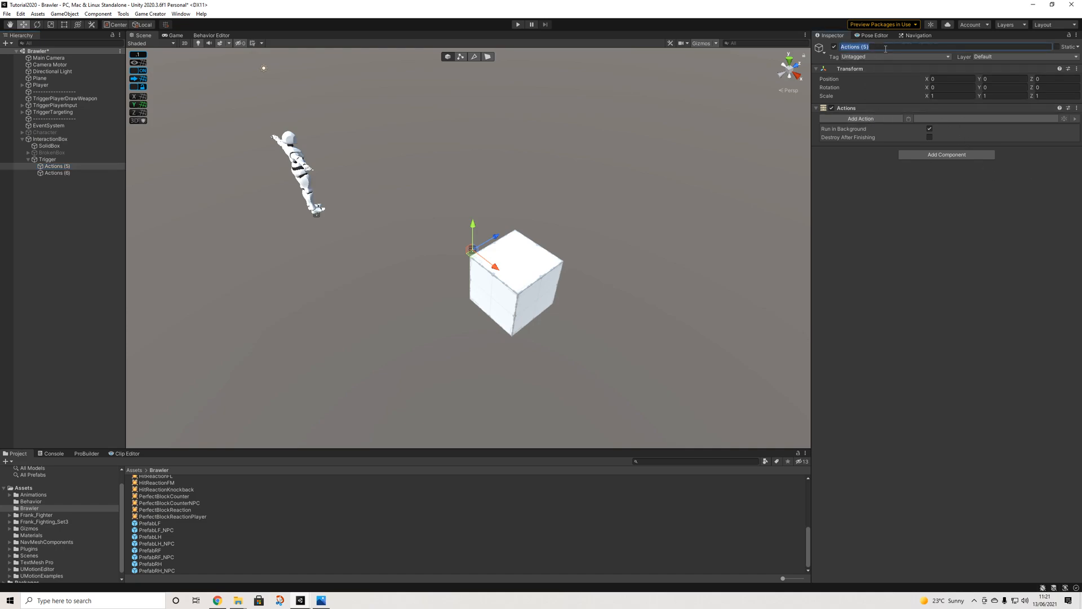
{"action": "type", "text": "CallCondition"}
{"action": "key", "text": "Return"}
Add a Call Conditions action with Wait To Finish and a Restart action to CallConditionActions
{"action": "left_click", "coordinate": [860, 118]}
{"action": "type", "text": "c"}
{"action": "left_click", "coordinate": [860, 158]}
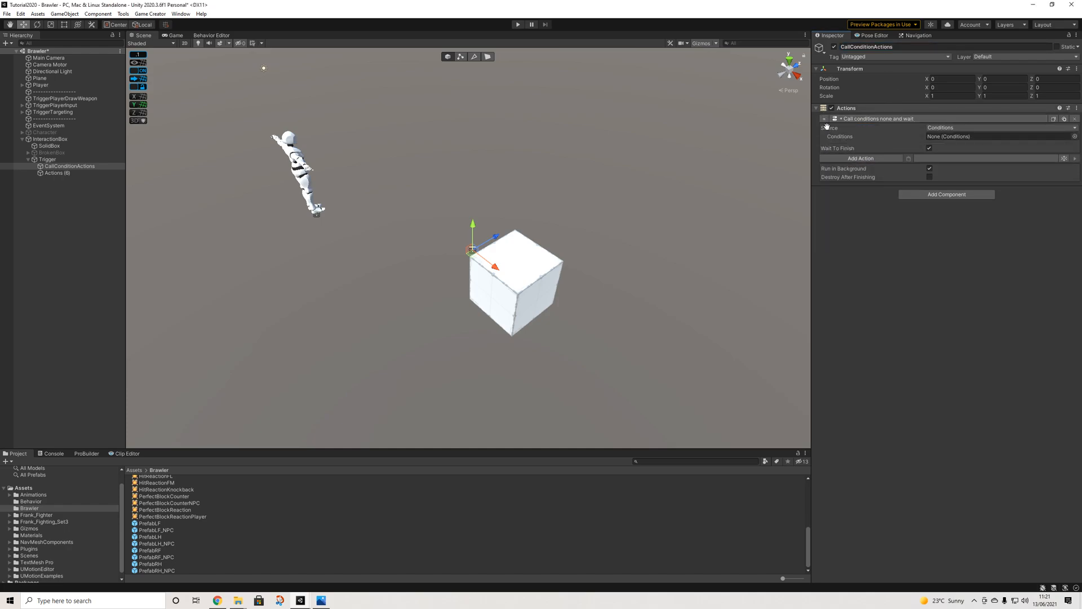
{"action": "left_click", "coordinate": [860, 158]}
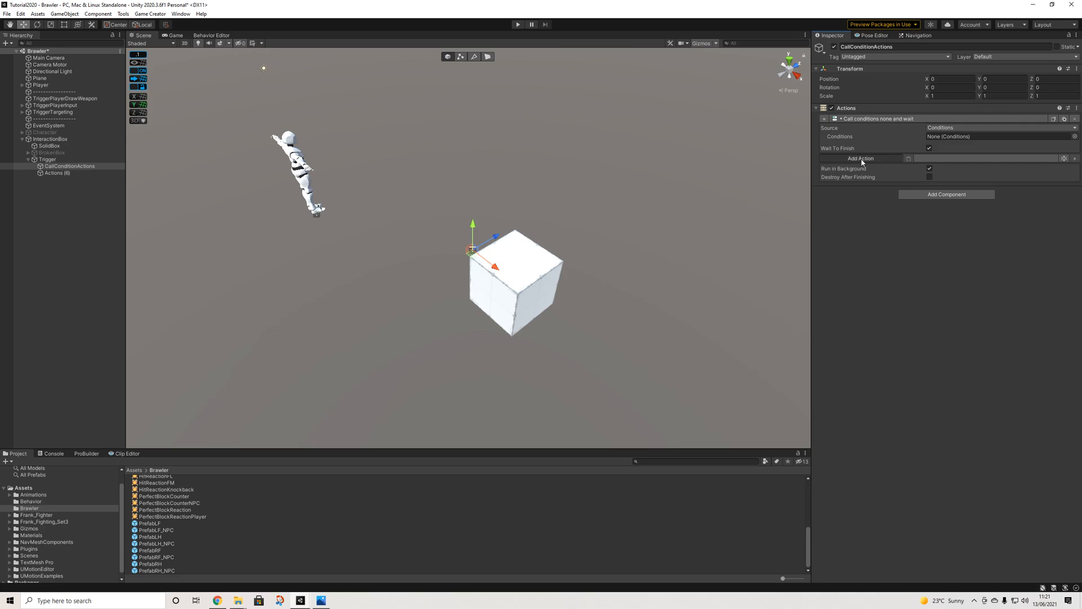
{"action": "left_click", "coordinate": [862, 215]}
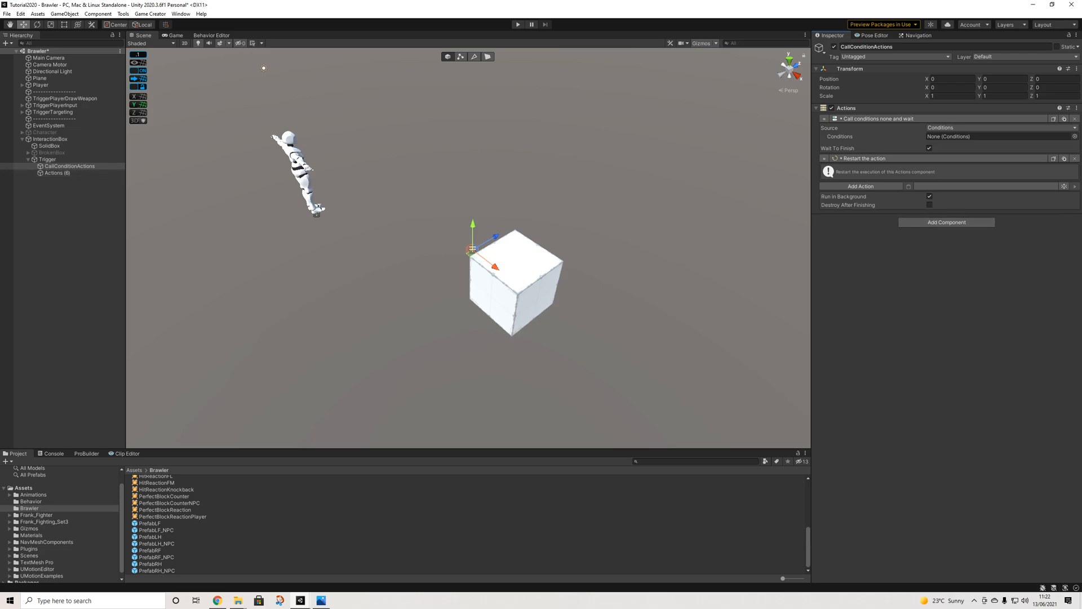
Rename the On Tag Exit trigger's Actions (6) object to ExitActions
{"action": "left_click", "coordinate": [57, 172]}
{"action": "left_click", "coordinate": [875, 48]}
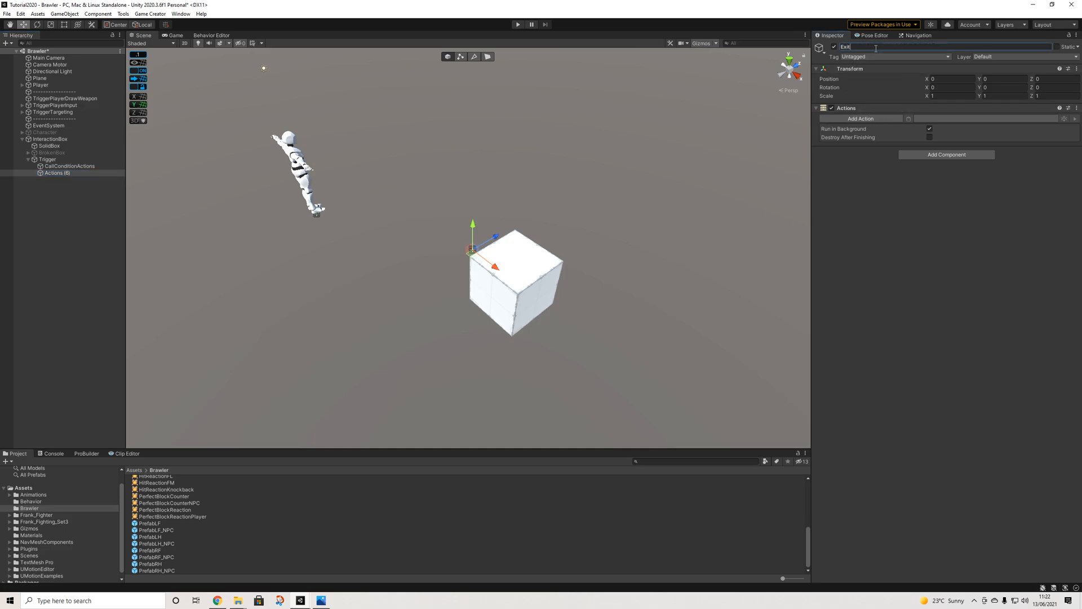
{"action": "type", "text": "Actions"}
{"action": "key", "text": "Return"}
Add a Cancel Actions action to ExitActions that targets CallConditionActions with Stop Immediately enabled
{"action": "left_click", "coordinate": [853, 119]}
{"action": "type", "text": "canc"}
{"action": "key", "text": "Return"}
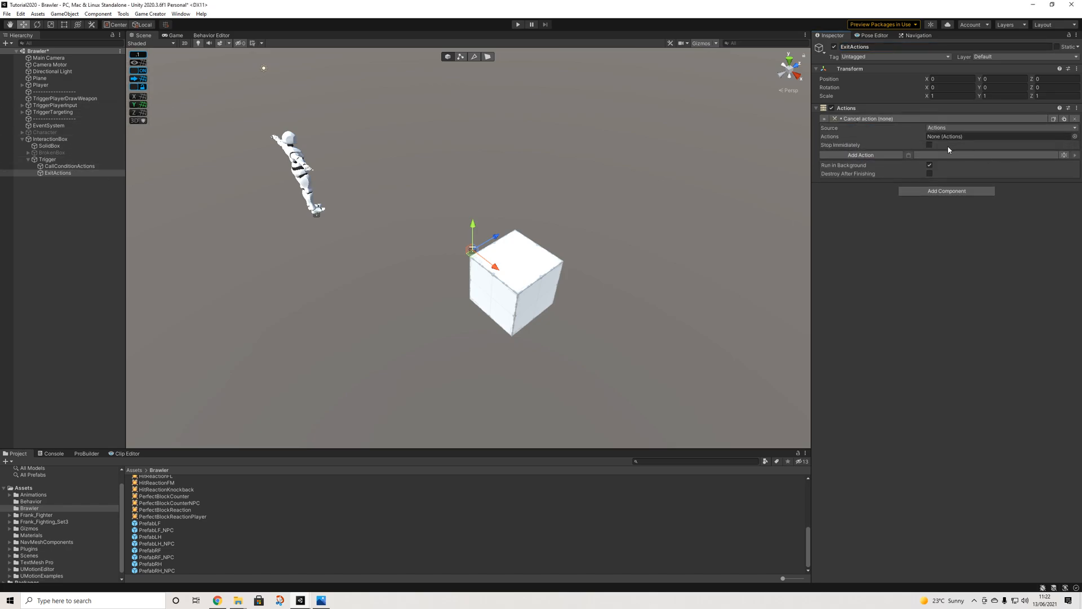
{"action": "left_click", "coordinate": [929, 145]}
{"action": "left_click_drag", "start_coordinate": [944, 135], "coordinate": [942, 136]}
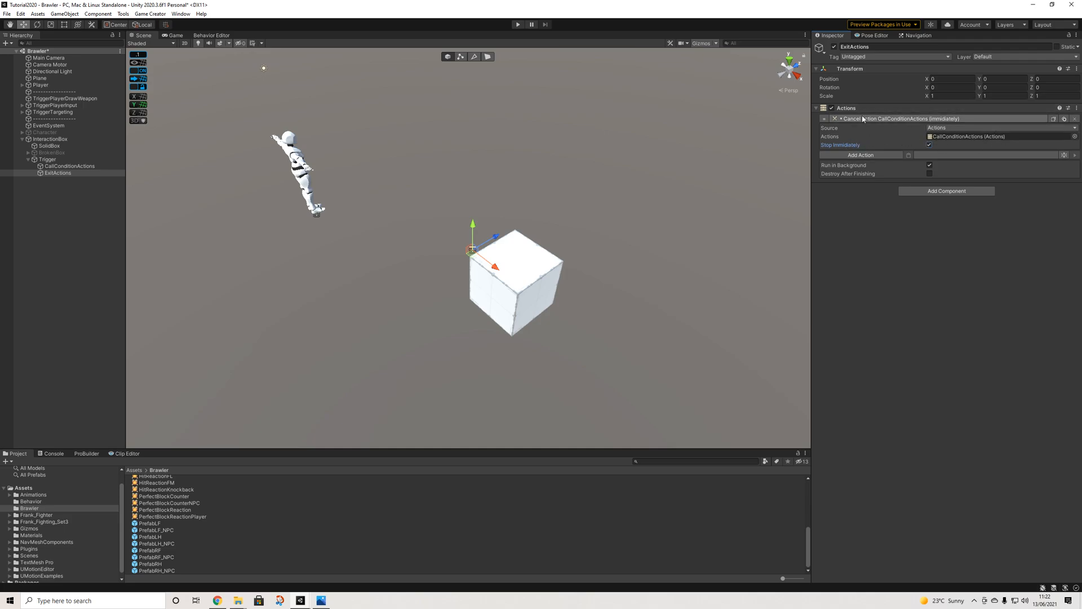
Add a Bool local variable named Interactive to the enemy Character
{"action": "left_click", "coordinate": [45, 132]}
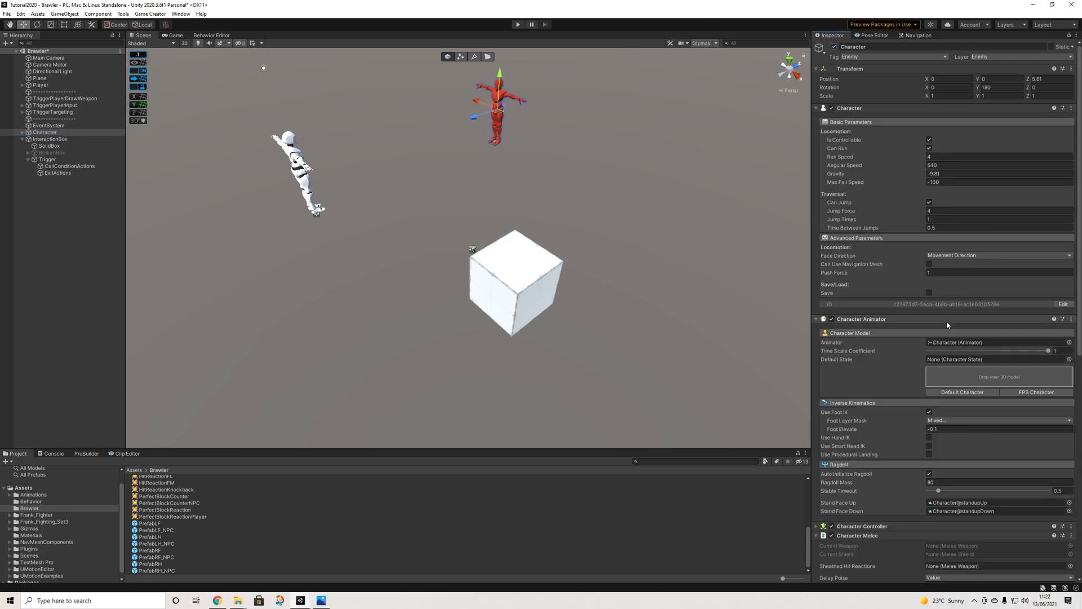
{"action": "scroll", "coordinate": [929, 360], "scroll_direction": "down", "scroll_amount": 3}
{"action": "scroll", "coordinate": [923, 369], "scroll_direction": "down", "scroll_amount": 3}
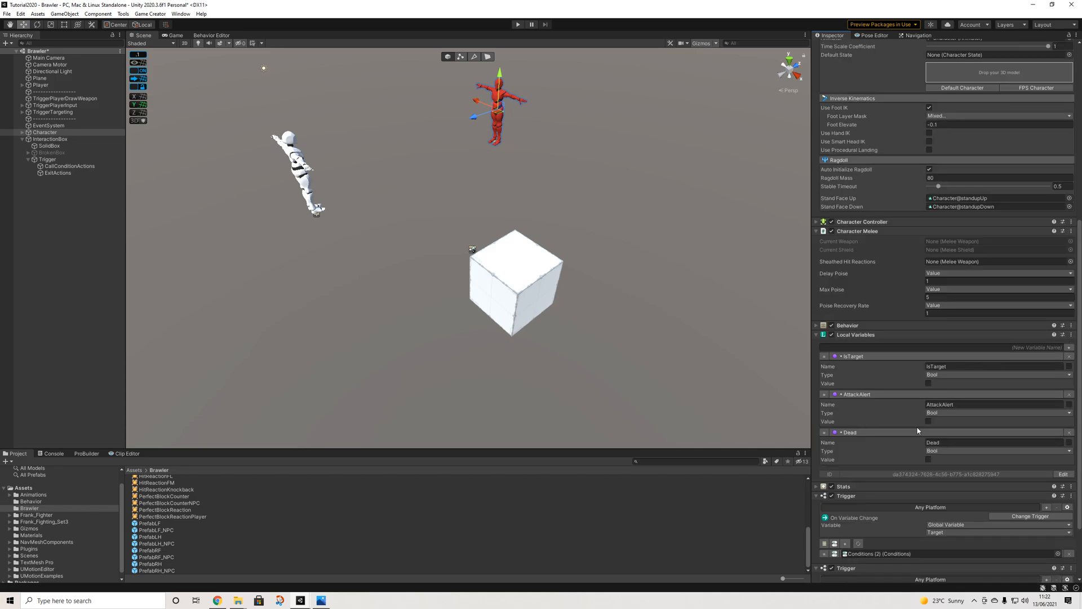
{"action": "left_click", "coordinate": [1069, 347]}
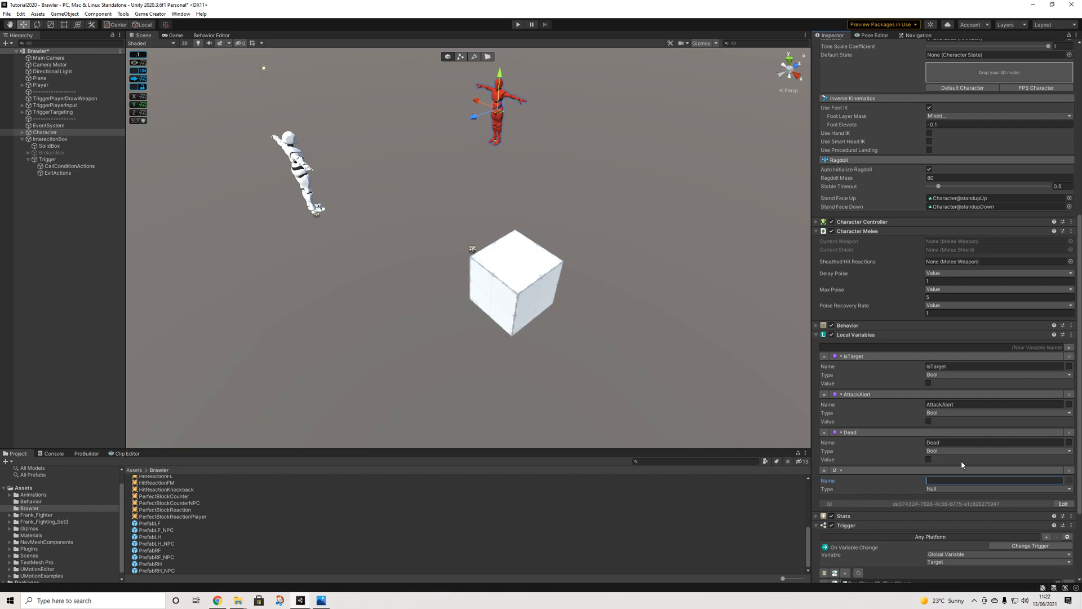
{"action": "type", "text": "Interactive"}
{"action": "left_click", "coordinate": [958, 489]}
{"action": "left_click", "coordinate": [942, 387]}
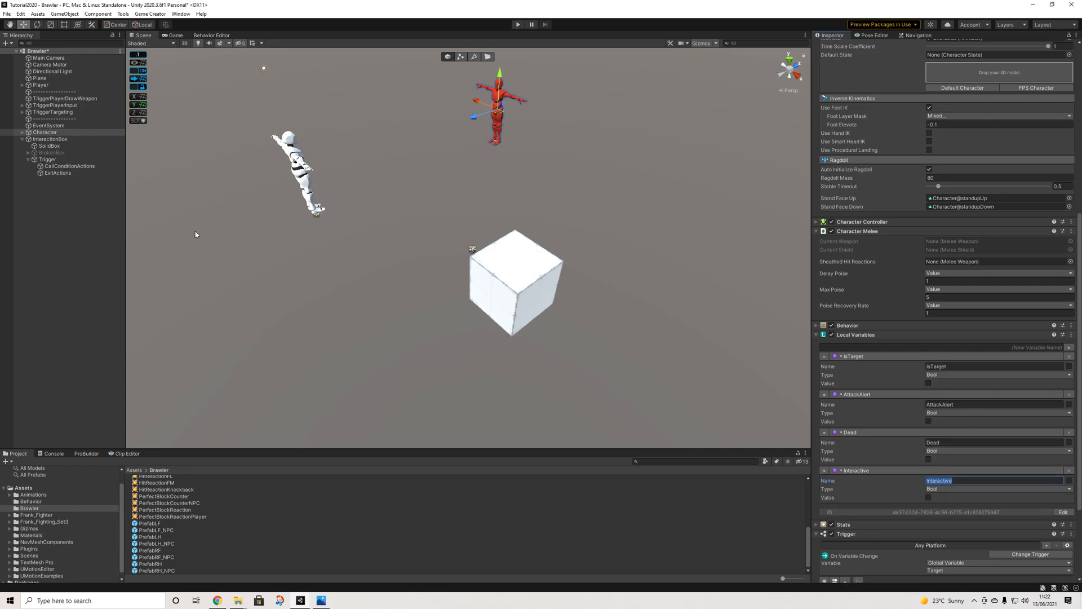
Add an Assign Bool action for the Invoker's local variable Interactive to ExitActions and place it above the Cancel action
{"action": "left_click", "coordinate": [53, 167]}
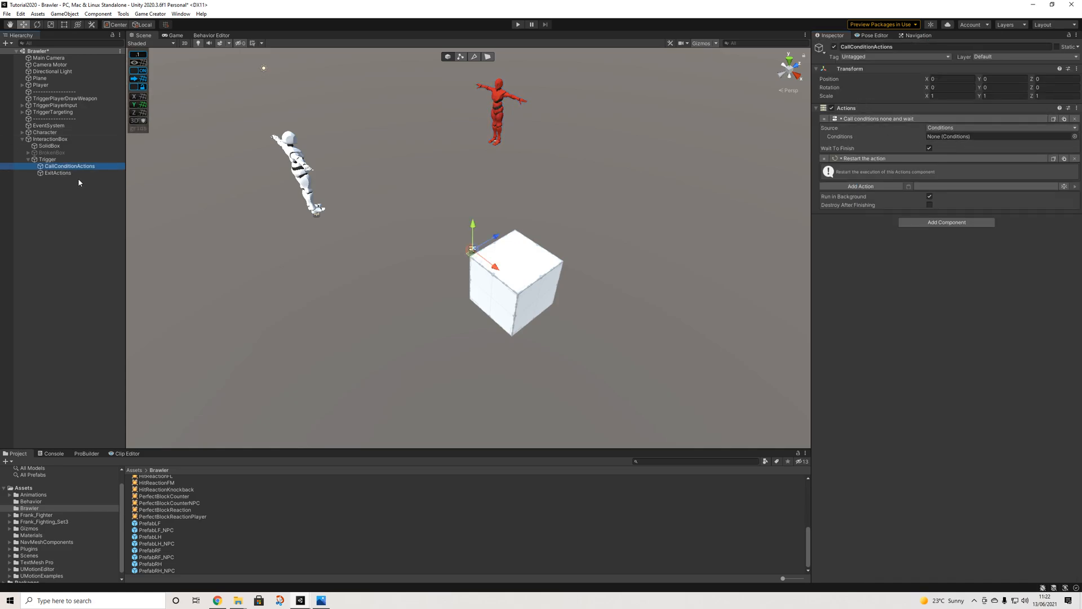
{"action": "left_click", "coordinate": [57, 173]}
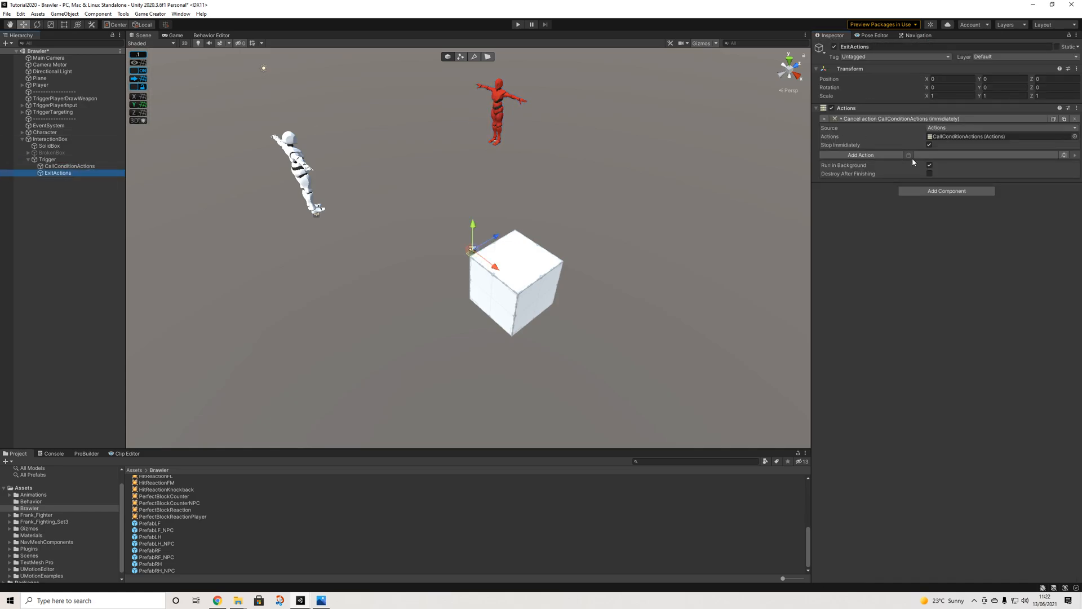
{"action": "left_click", "coordinate": [860, 155]}
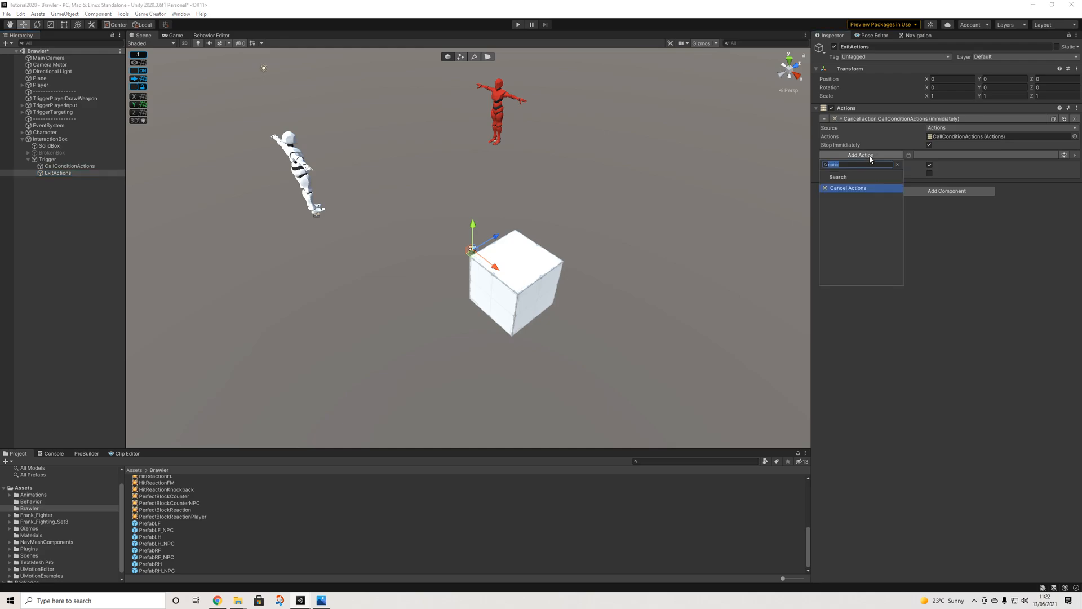
{"action": "left_click", "coordinate": [871, 160]}
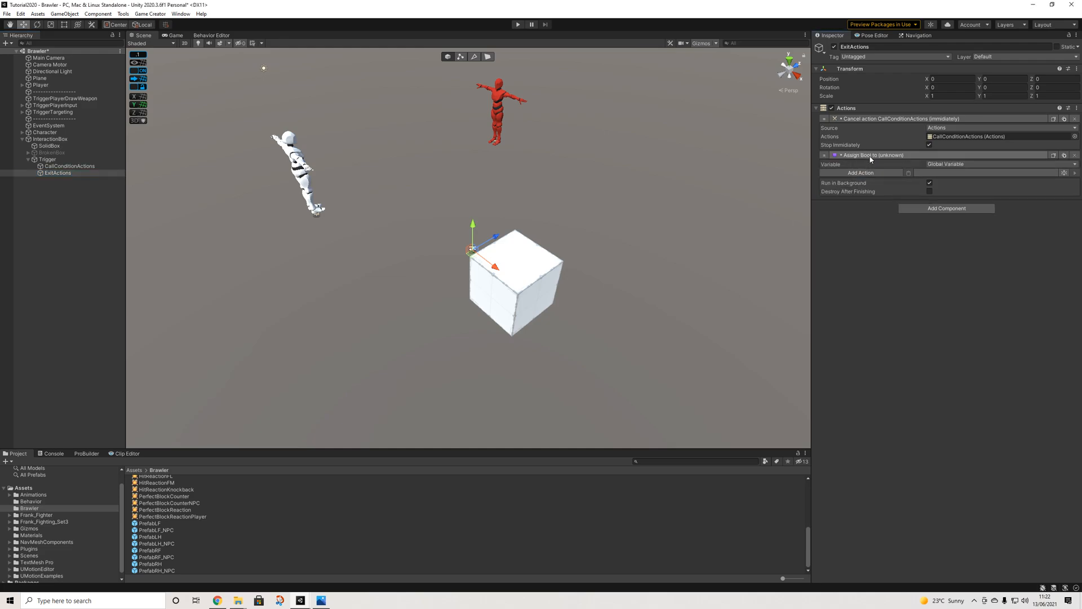
{"action": "left_click", "coordinate": [958, 164]}
{"action": "left_click", "coordinate": [956, 183]}
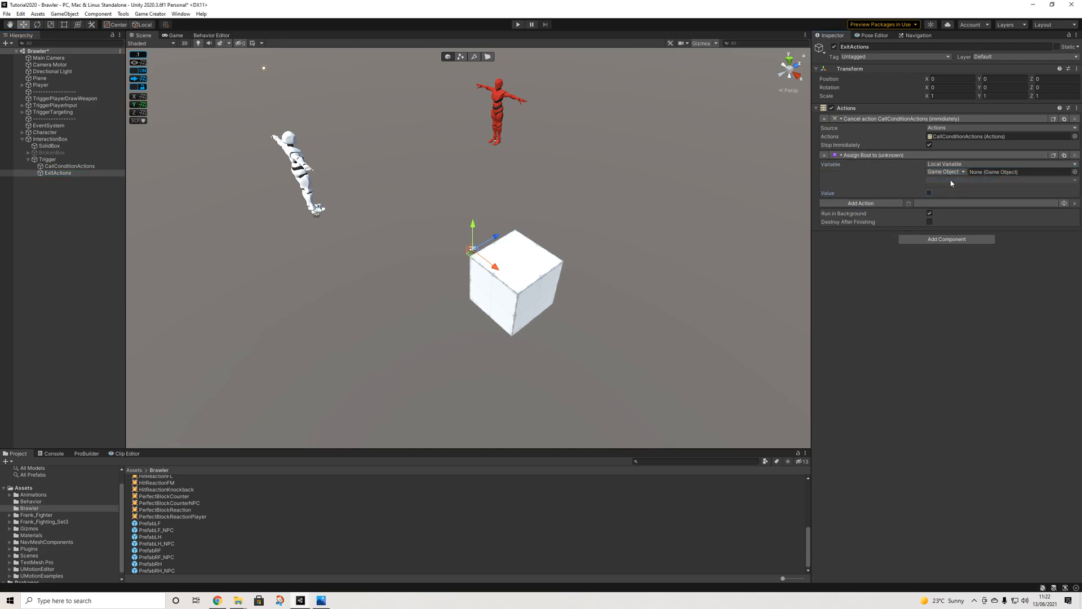
{"action": "left_click", "coordinate": [945, 172]}
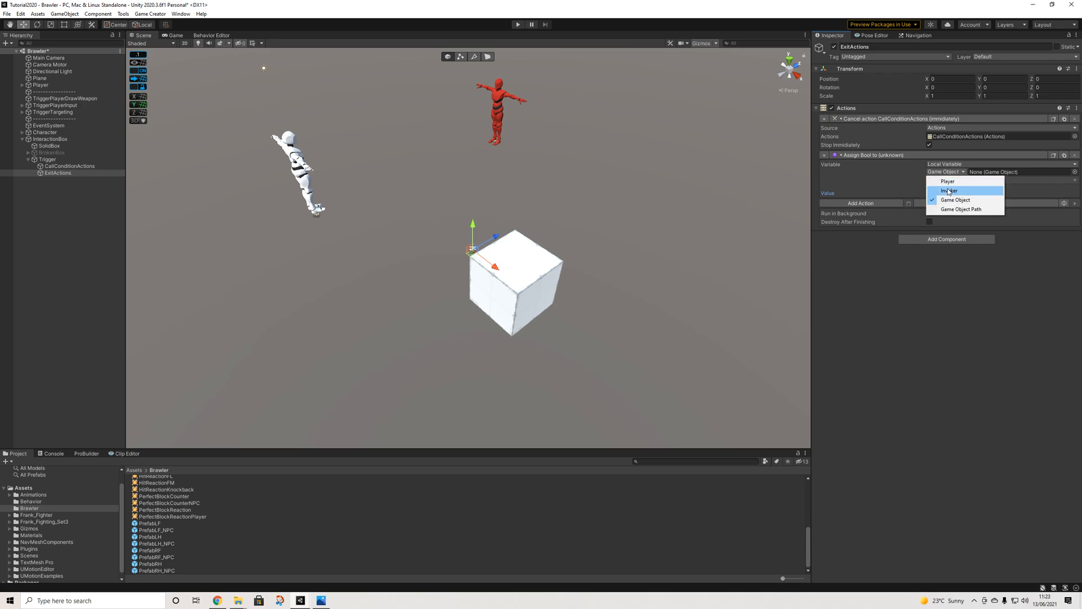
{"action": "left_click", "coordinate": [949, 190]}
{"action": "type", "text": "Interactive"}
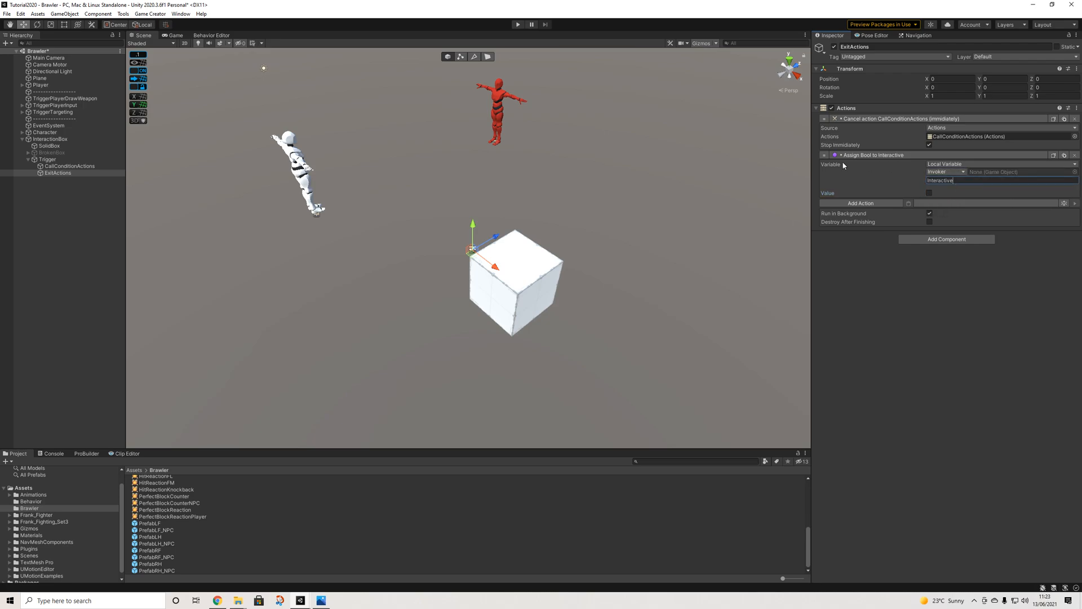
{"action": "left_click_drag", "start_coordinate": [829, 159], "coordinate": [828, 122]}
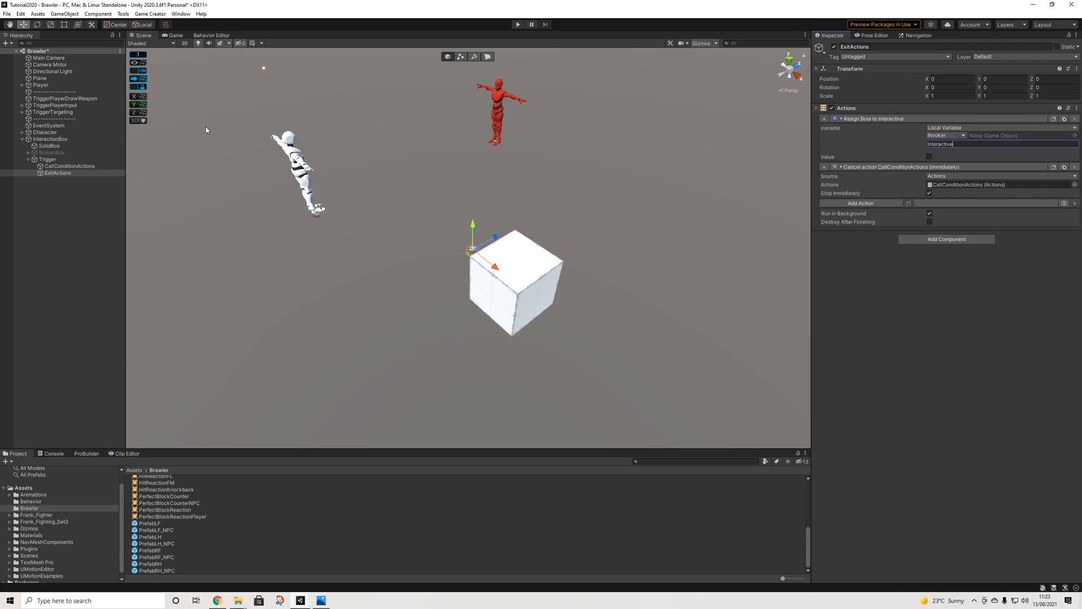
{"action": "scroll", "coordinate": [541, 183], "scroll_direction": "down", "scroll_amount": 1}
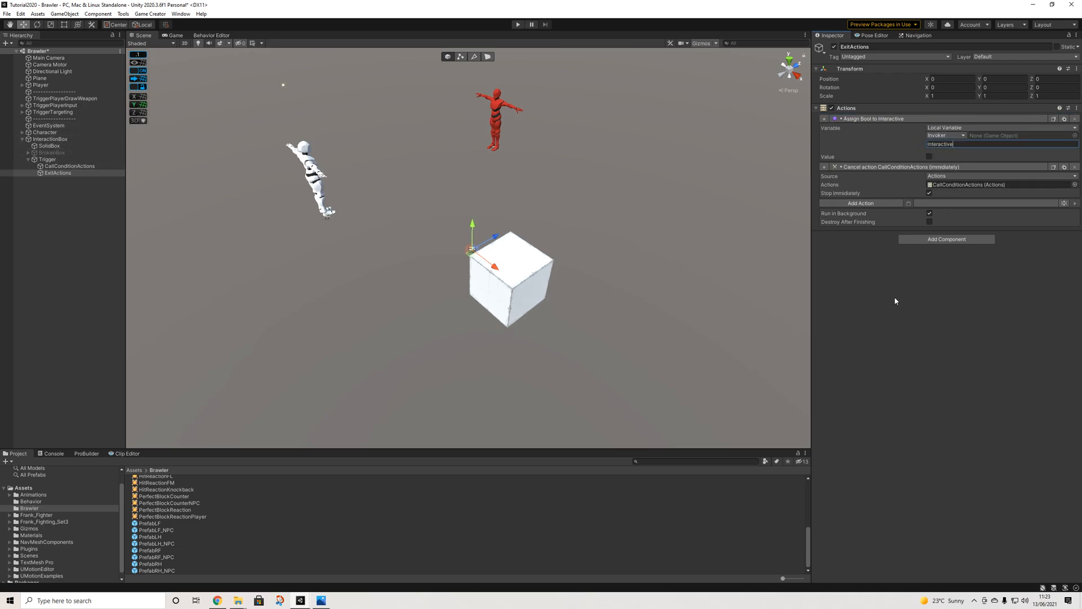
{"action": "right_click_drag", "start_coordinate": [740, 210], "coordinate": [529, 211]}
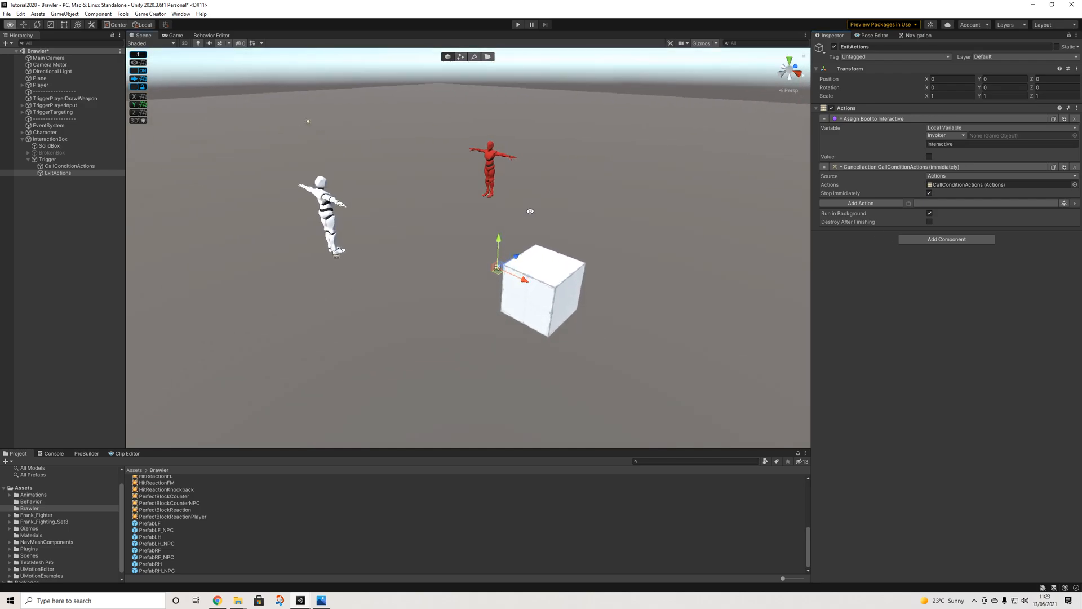
{"action": "left_click", "coordinate": [54, 166]}
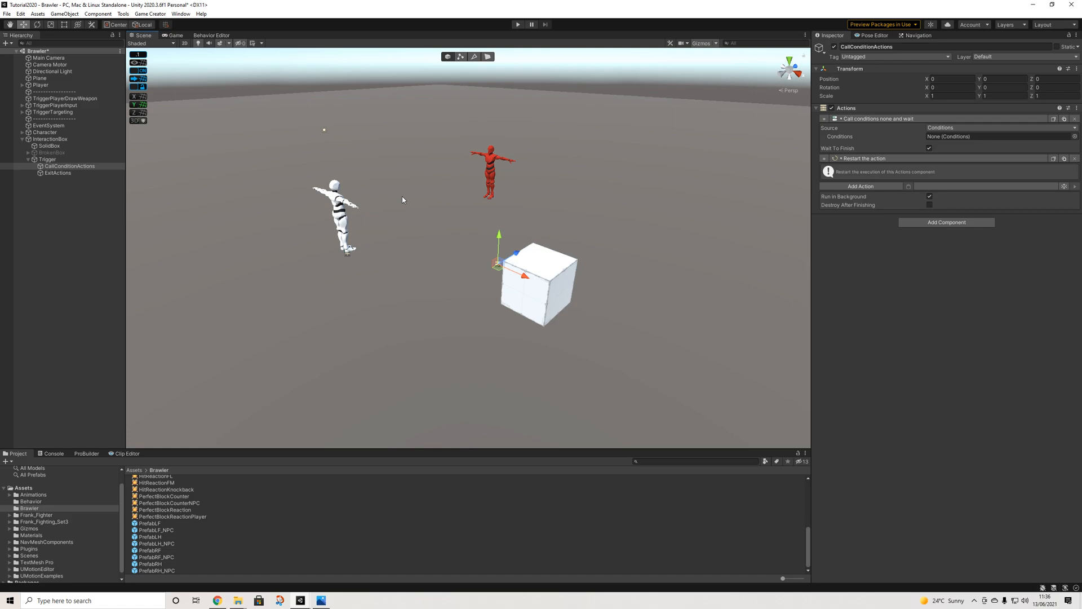
{"action": "left_click_drag", "start_coordinate": [420, 239], "coordinate": [533, 263], "text": "alt"}
{"action": "middle_click_drag", "start_coordinate": [591, 272], "coordinate": [570, 262]}
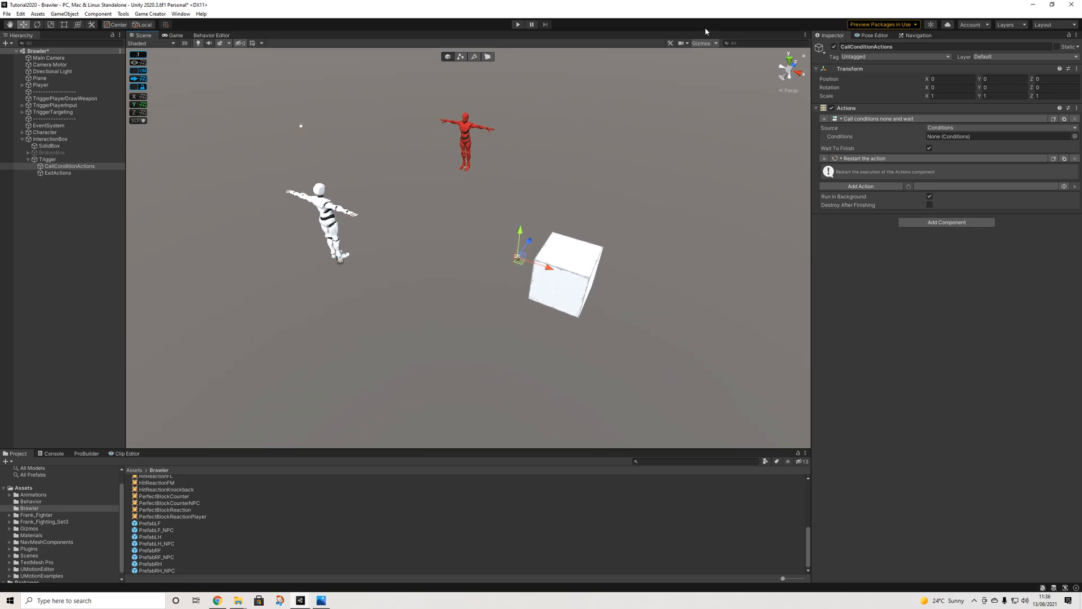
Enable Is Trigger on the Box Collider of the InteractionBox's Trigger object
{"action": "left_click", "coordinate": [48, 160]}
{"action": "left_click_drag", "start_coordinate": [420, 230], "coordinate": [572, 240], "text": "alt"}
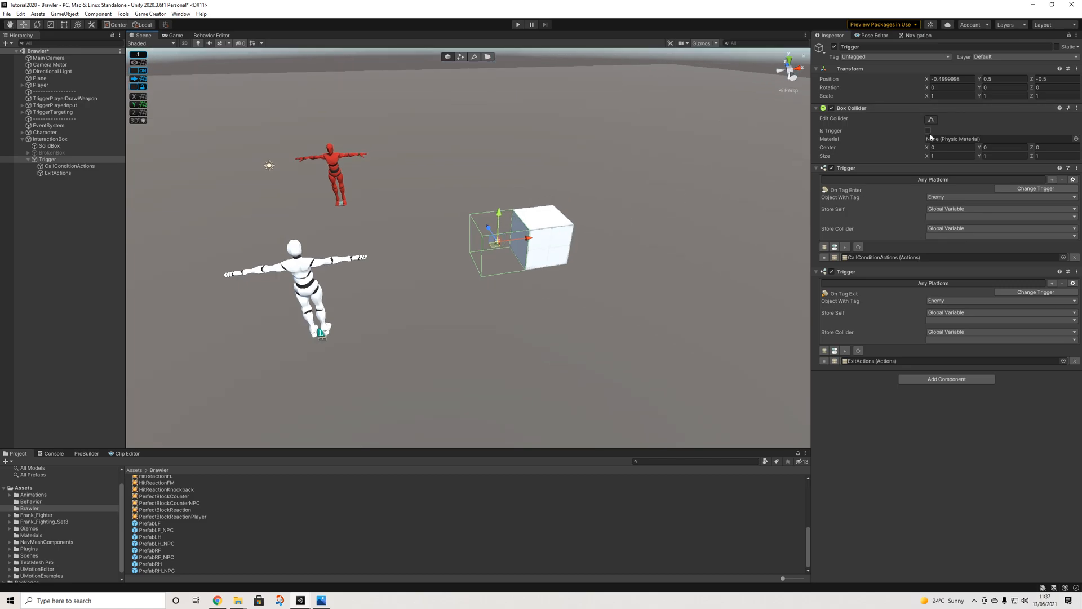
{"action": "middle_click_drag", "start_coordinate": [406, 189], "coordinate": [471, 183]}
{"action": "left_click_drag", "start_coordinate": [524, 200], "coordinate": [469, 210], "text": "alt"}
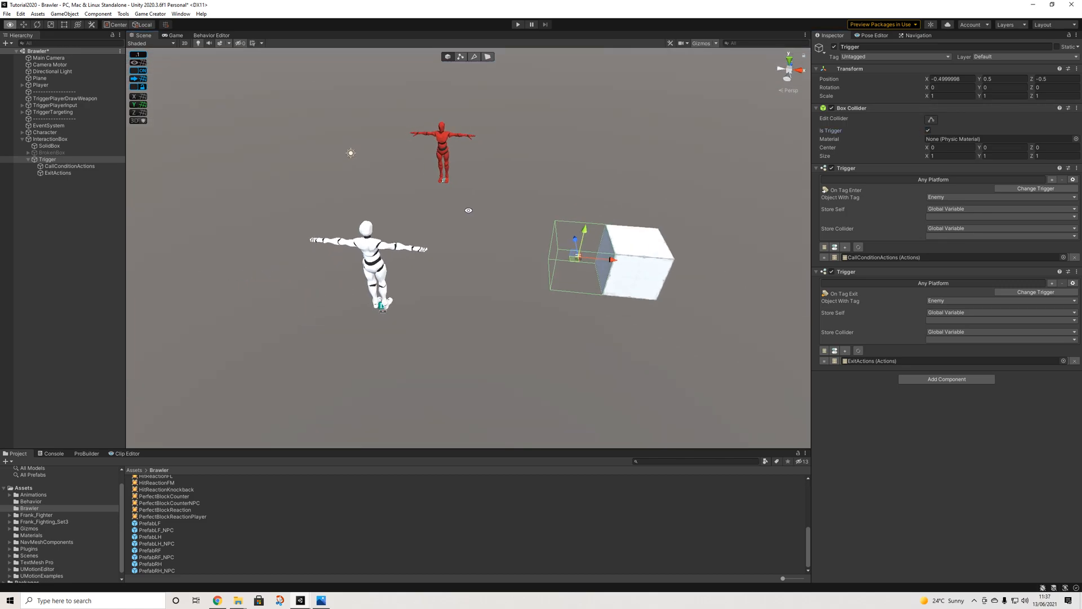
{"action": "middle_click_drag", "start_coordinate": [533, 236], "coordinate": [502, 227]}
{"action": "left_click_drag", "start_coordinate": [515, 239], "coordinate": [461, 222], "text": "alt"}
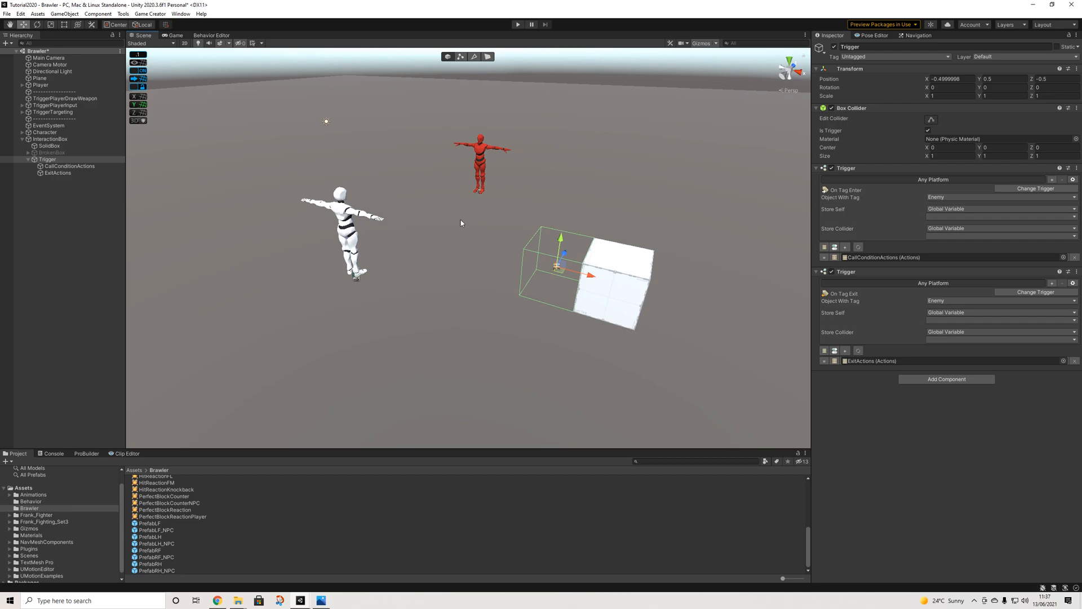
{"action": "middle_click_drag", "start_coordinate": [462, 237], "coordinate": [461, 254]}
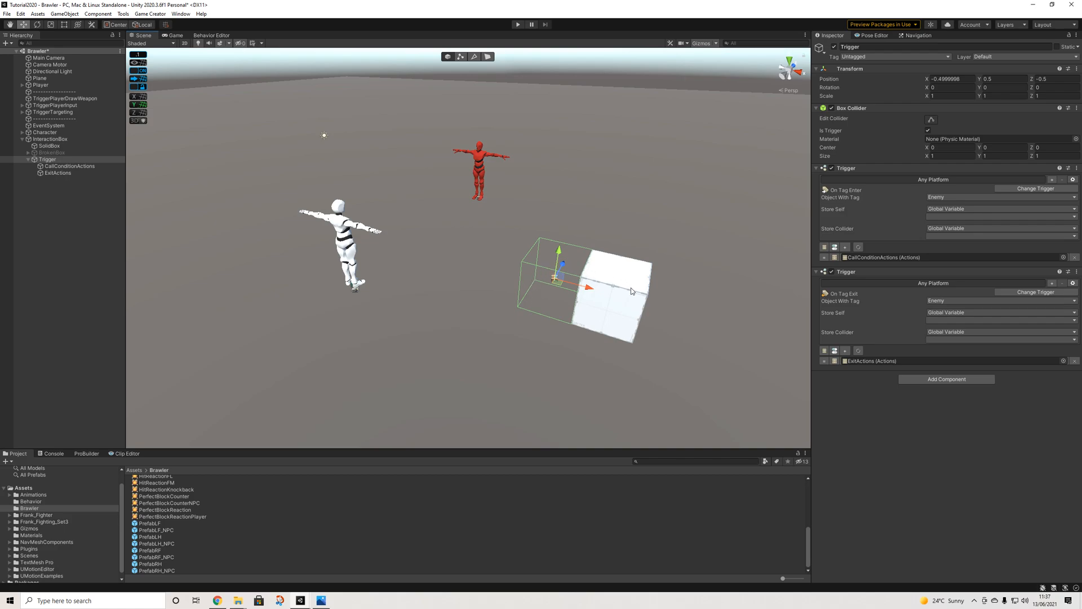
{"action": "key", "text": "alt"}
{"action": "left_click_drag", "start_coordinate": [436, 277], "coordinate": [486, 286], "text": "alt"}
{"action": "middle_click_drag", "start_coordinate": [520, 320], "coordinate": [516, 297]}
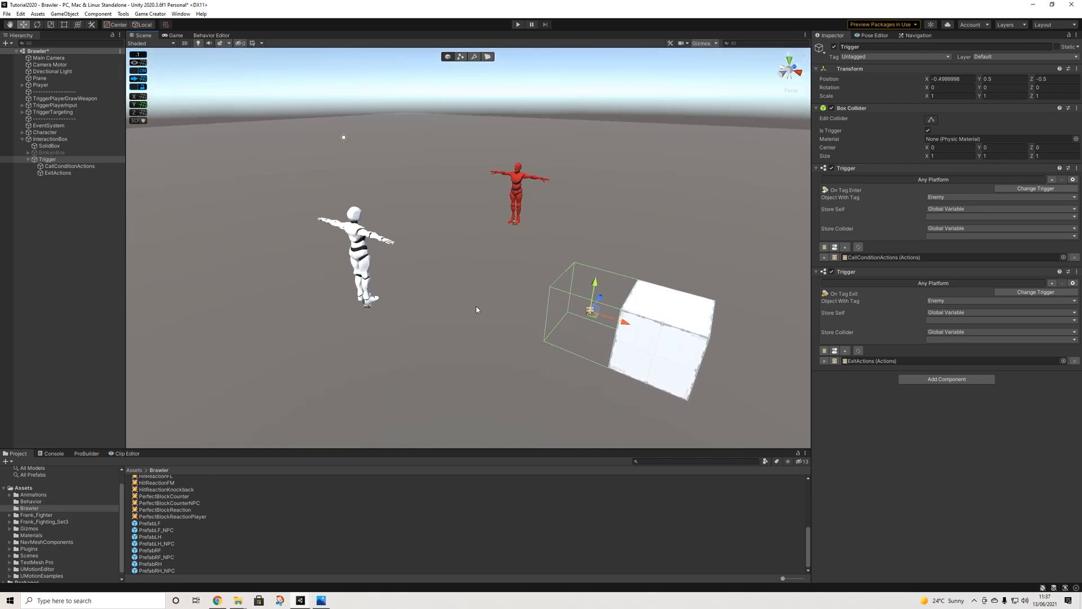
Duplicate the HitReactionFH and HitReactionFL melee clips in the Brawler folder
{"action": "scroll", "coordinate": [163, 500], "scroll_direction": "up", "scroll_amount": 4}
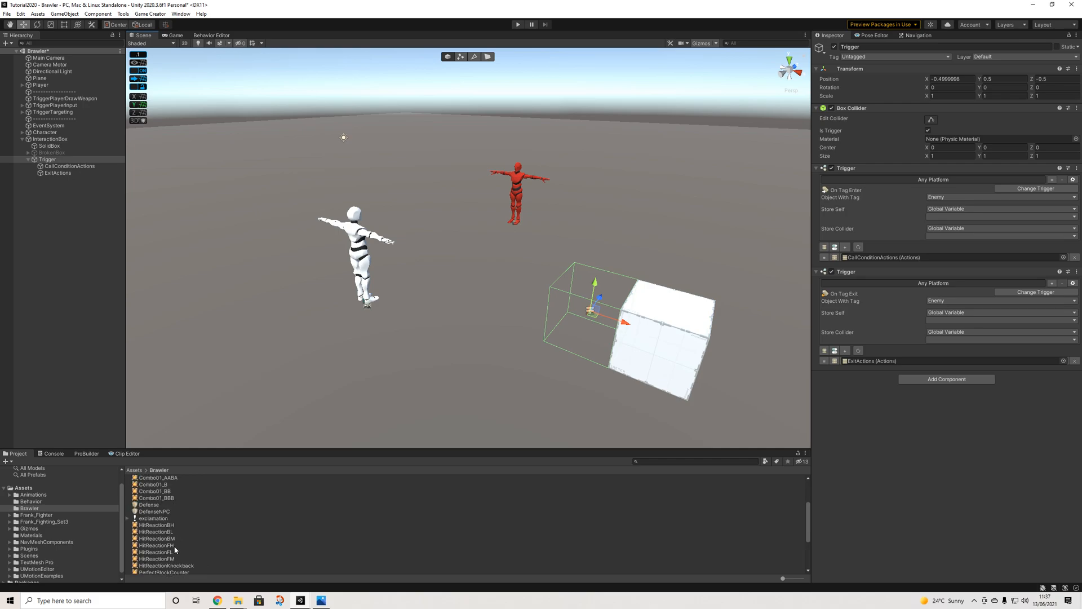
{"action": "left_click", "coordinate": [174, 545]}
{"action": "scroll", "coordinate": [176, 538], "scroll_direction": "down", "scroll_amount": 2}
{"action": "left_click", "coordinate": [166, 527]}
{"action": "left_click", "coordinate": [168, 522]}
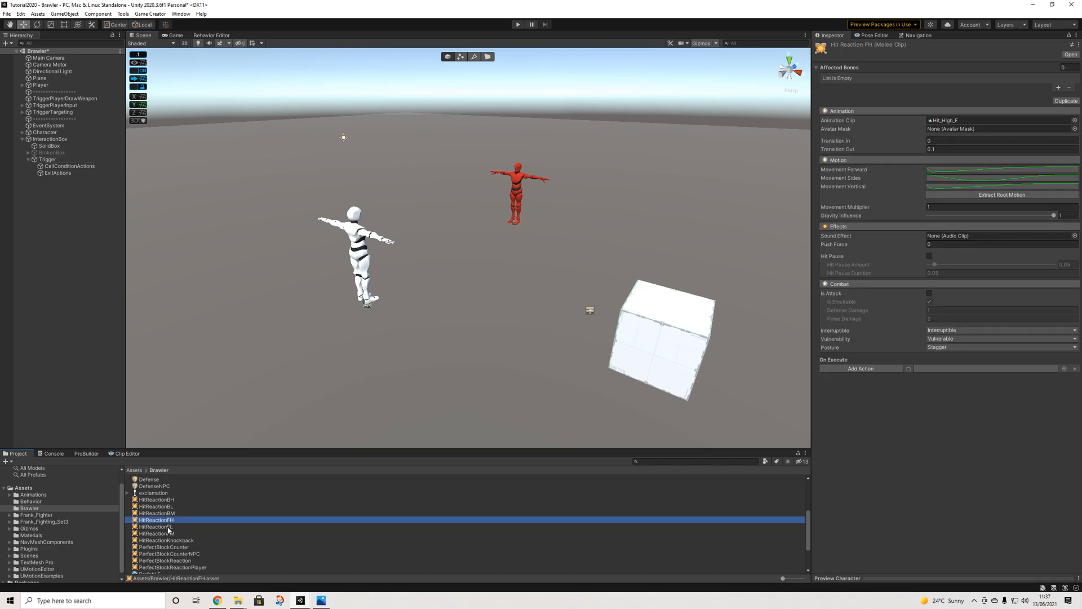
{"action": "left_click", "coordinate": [168, 527]}
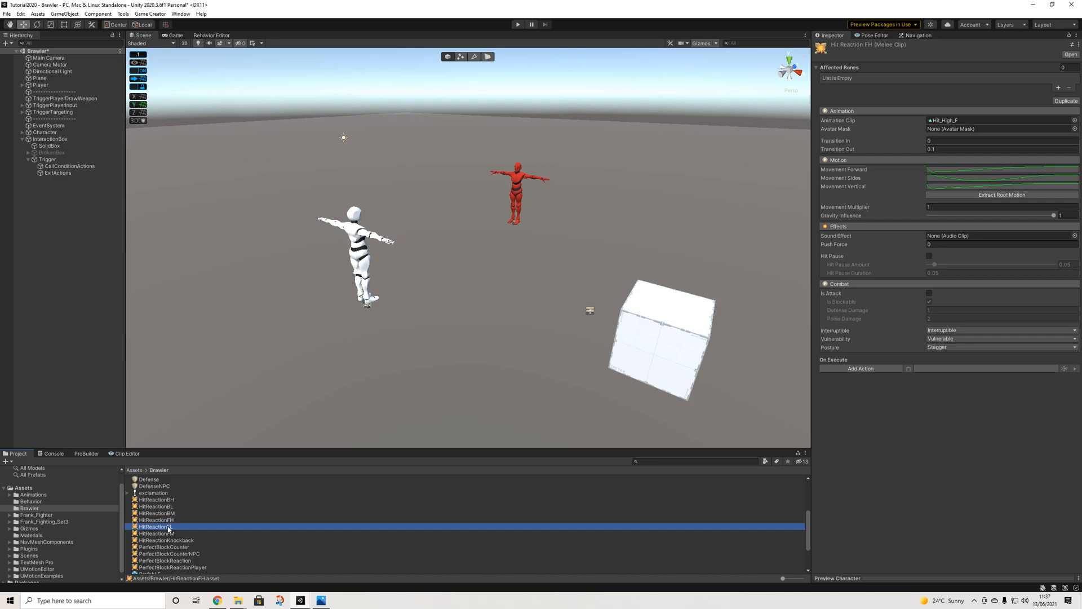
{"action": "left_click", "coordinate": [169, 534]}
{"action": "left_click", "coordinate": [164, 521]}
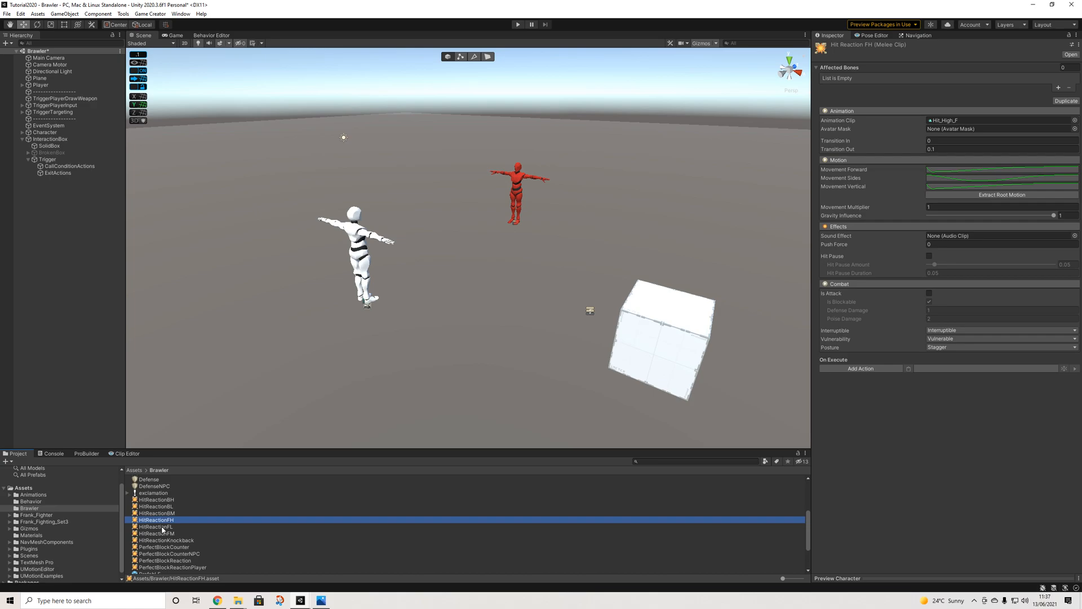
{"action": "left_click", "coordinate": [162, 527]}
{"action": "left_click", "coordinate": [174, 521]}
{"action": "left_click", "coordinate": [1060, 103]}
{"action": "left_click", "coordinate": [162, 533]}
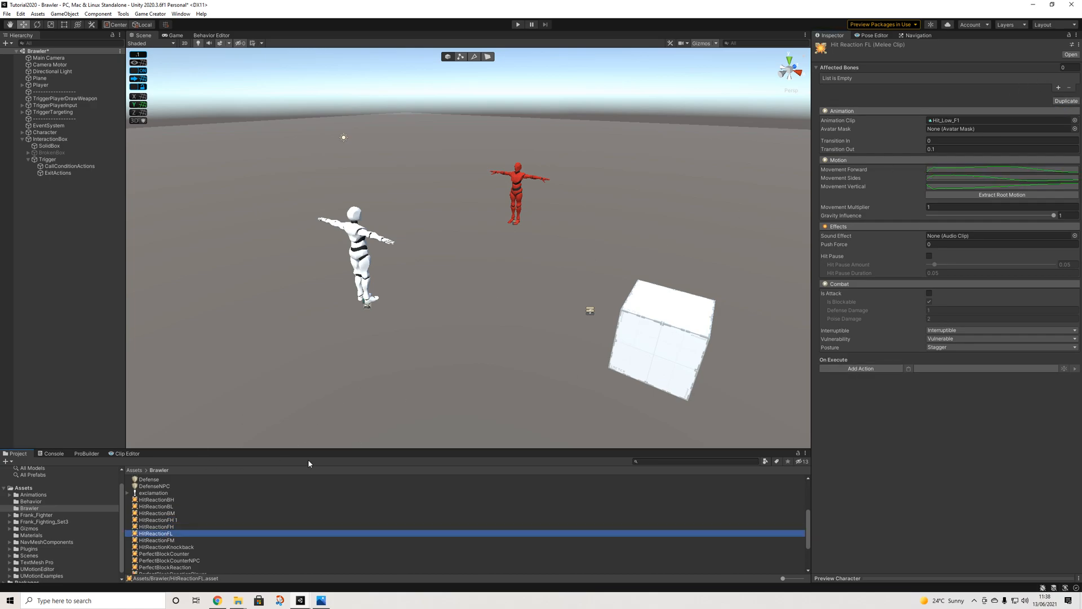
{"action": "left_click", "coordinate": [1066, 101]}
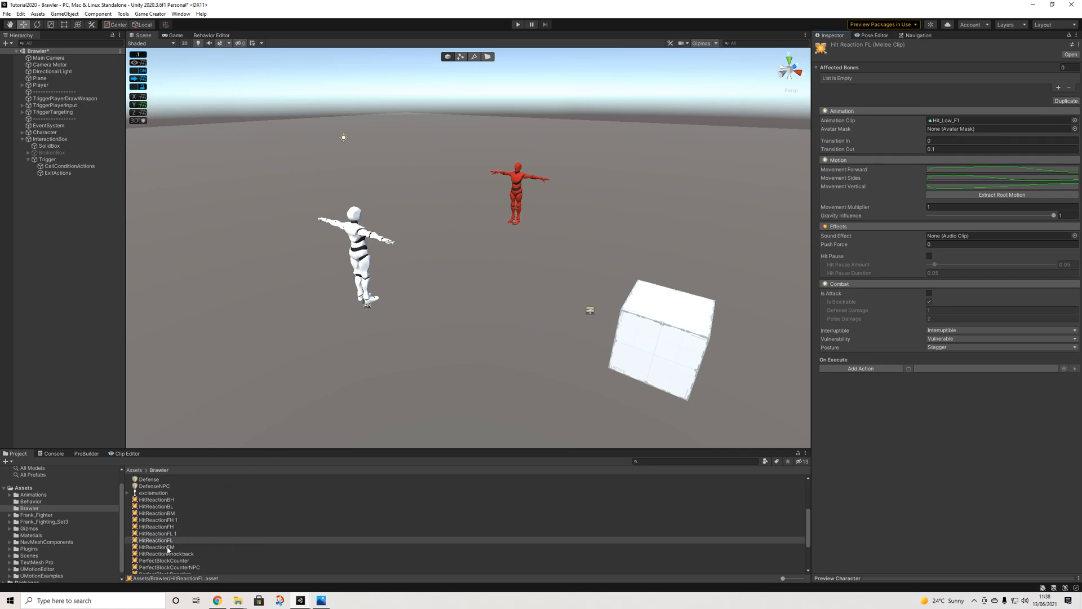
Duplicate the HitReactionFM melee clip and rename the HitReactionFH copy as HitReactionFH_NPC
{"action": "left_click", "coordinate": [167, 546]}
{"action": "left_click", "coordinate": [1065, 100]}
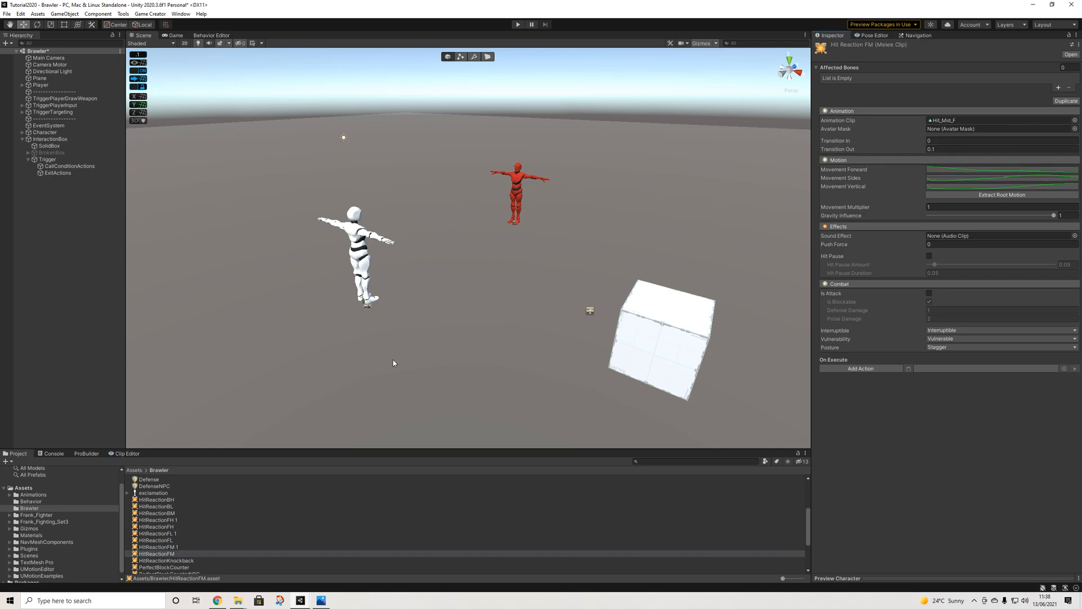
{"action": "right_click", "coordinate": [178, 521]}
{"action": "left_click", "coordinate": [206, 333]}
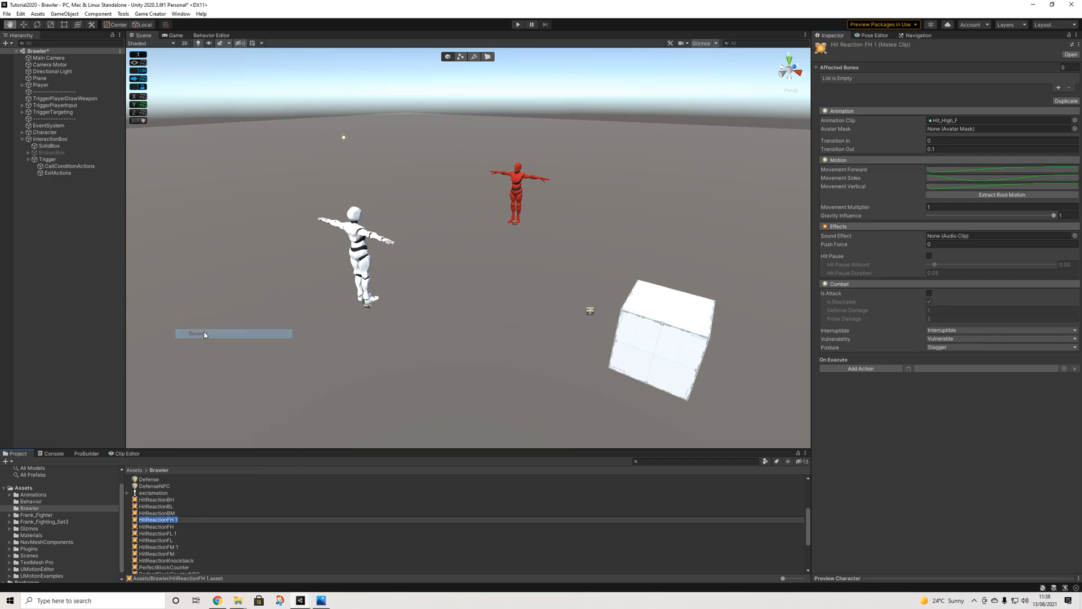
{"action": "key", "text": "End"}
{"action": "key", "text": "BackSpace"}
{"action": "key", "text": "BackSpace"}
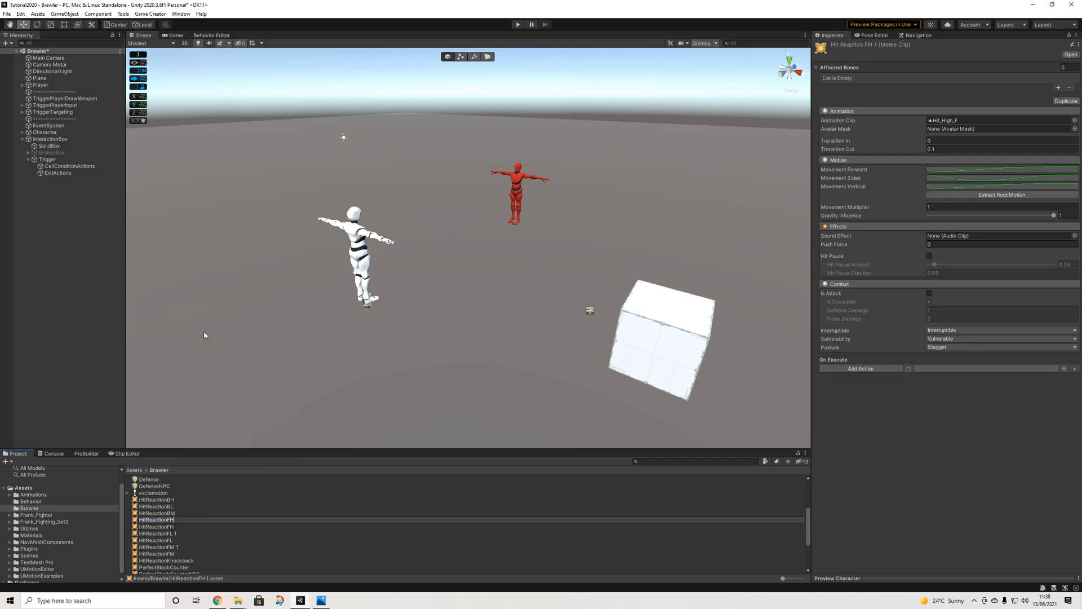
{"action": "key", "text": "shift+Left"}
{"action": "key", "text": "shift+Left"}
{"action": "key", "text": "shift+Left"}
{"action": "key", "text": "ctrl+c"}
Rename the HitReactionFL copy in the Brawler folder as HitReactionFL_NPC
{"action": "right_click", "coordinate": [175, 536]}
{"action": "left_click", "coordinate": [203, 348]}
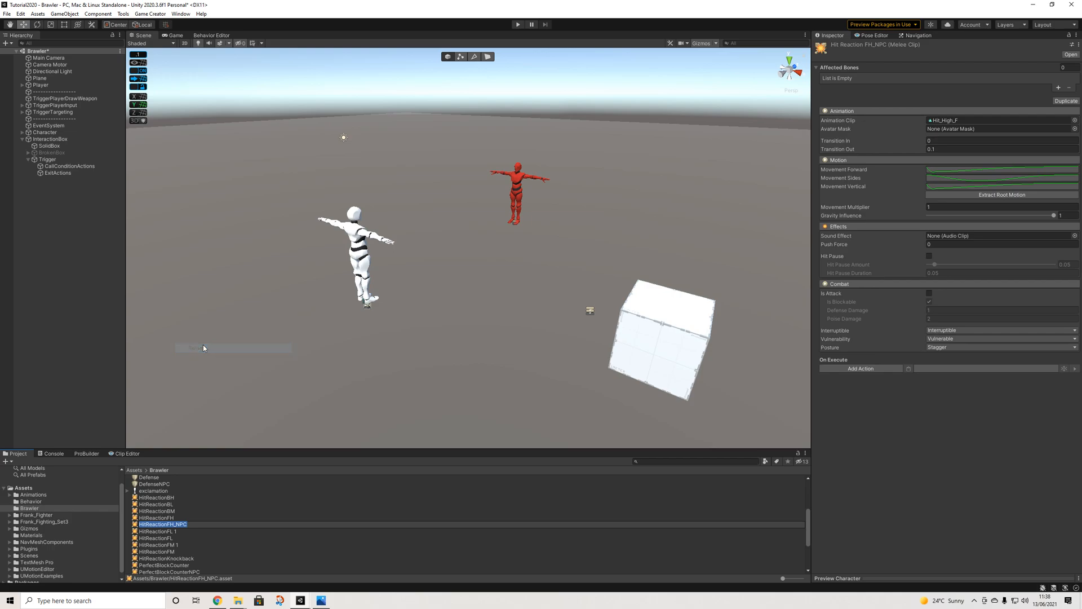
{"action": "right_click", "coordinate": [176, 524]}
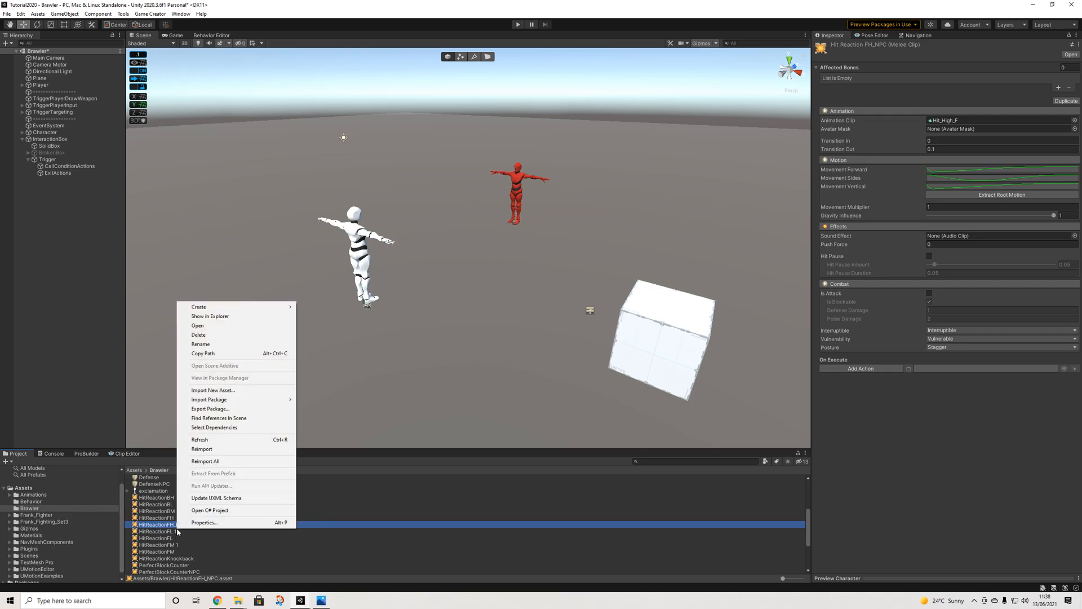
{"action": "right_click", "coordinate": [169, 531]}
{"action": "left_click", "coordinate": [207, 349]}
{"action": "key", "text": "Right"}
{"action": "key", "text": "BackSpace"}
{"action": "key", "text": "BackSpace"}
{"action": "key", "text": "ctrl+v"}
{"action": "key", "text": "Return"}
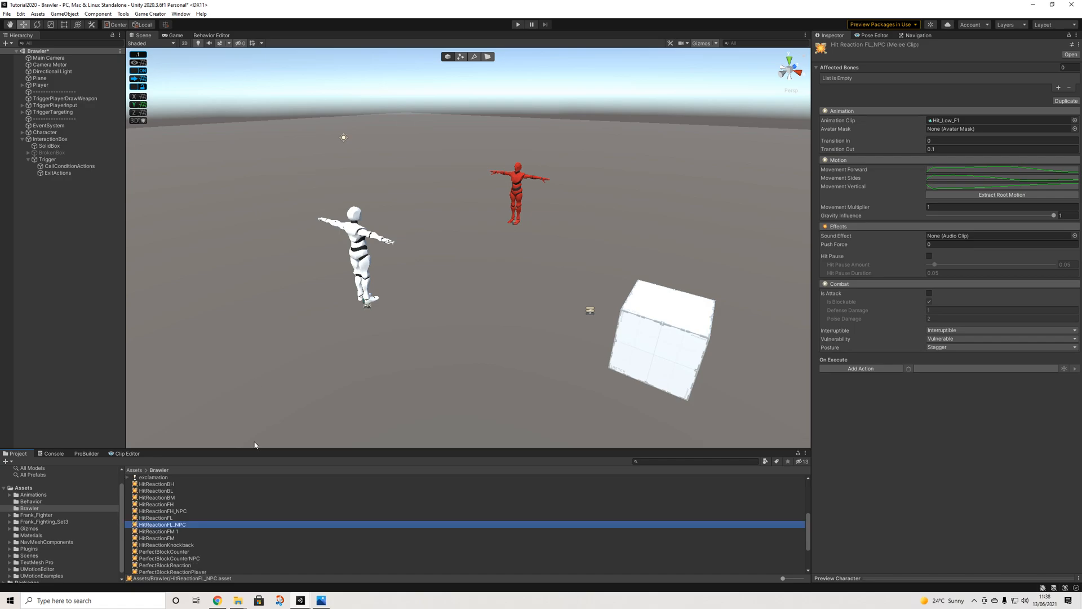
Rename the HitReactionFM copy in the Brawler folder as HitReactionFM_NPC
{"action": "right_click", "coordinate": [169, 531]}
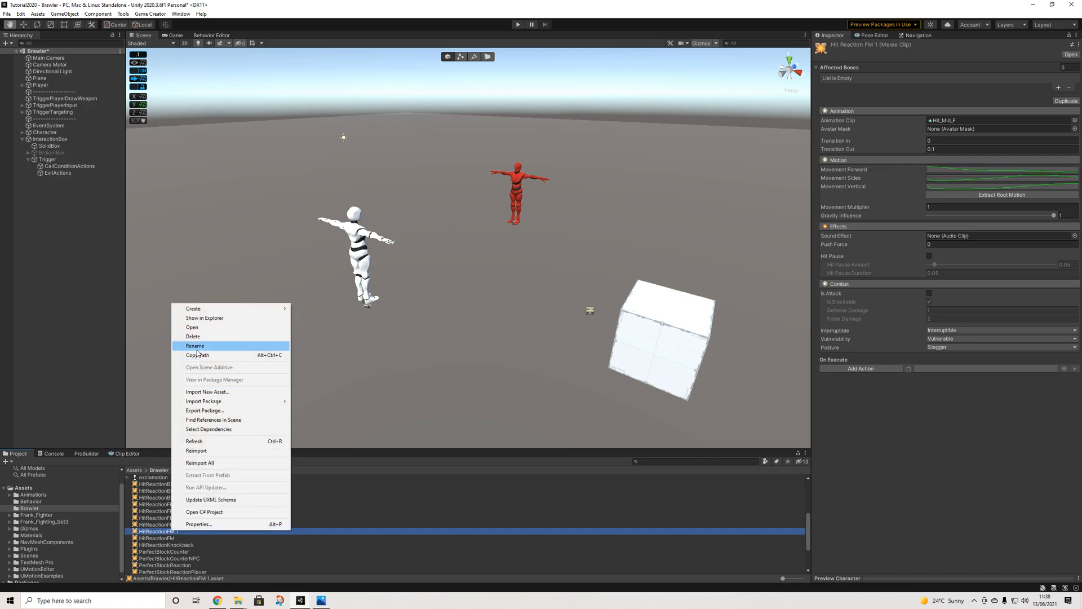
{"action": "left_click", "coordinate": [197, 350]}
{"action": "key", "text": "Right"}
{"action": "key", "text": "BackSpace"}
{"action": "key", "text": "BackSpace"}
{"action": "key", "text": "ctrl+v"}
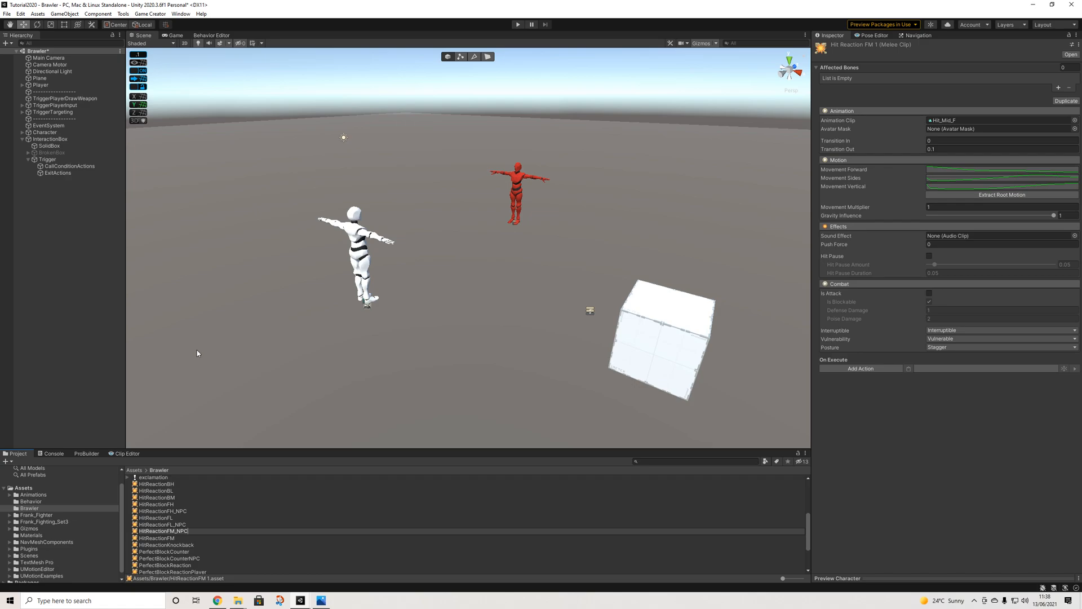
{"action": "key", "text": "Return"}
Assign HitReactionFH_NPC as the grounded front upper body hit reaction of the BrawlerNPC weapon
{"action": "scroll", "coordinate": [176, 486], "scroll_direction": "up", "scroll_amount": 4}
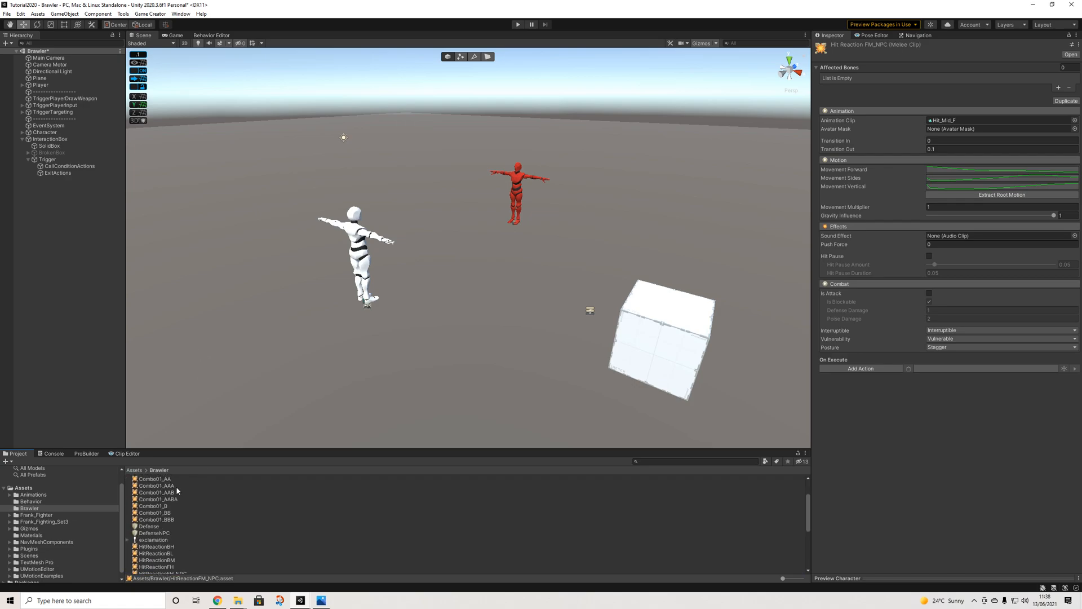
{"action": "left_click", "coordinate": [163, 548]}
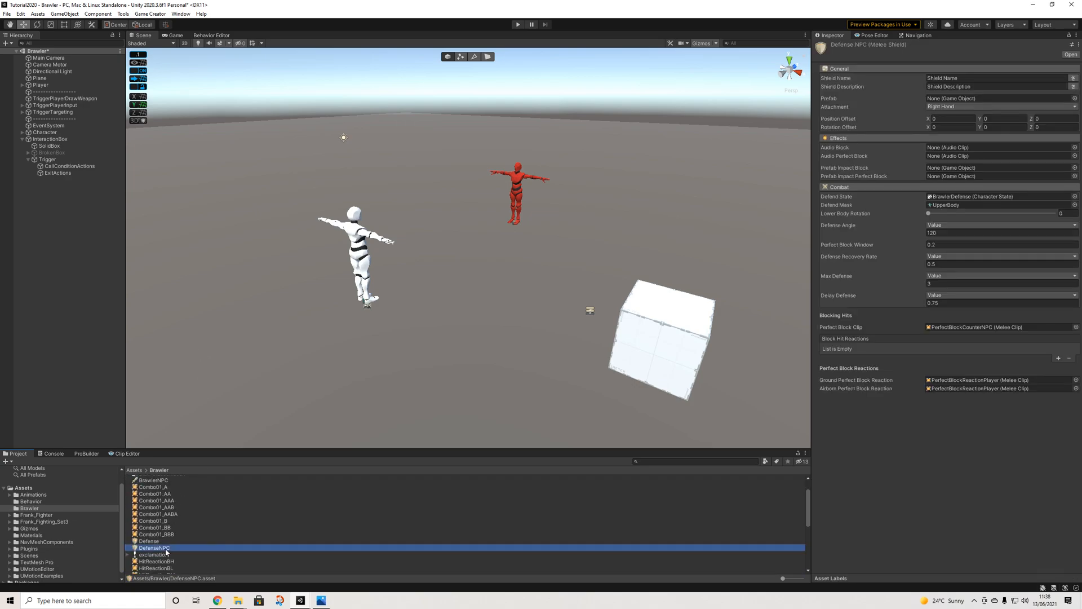
{"action": "scroll", "coordinate": [202, 510], "scroll_direction": "up", "scroll_amount": 2}
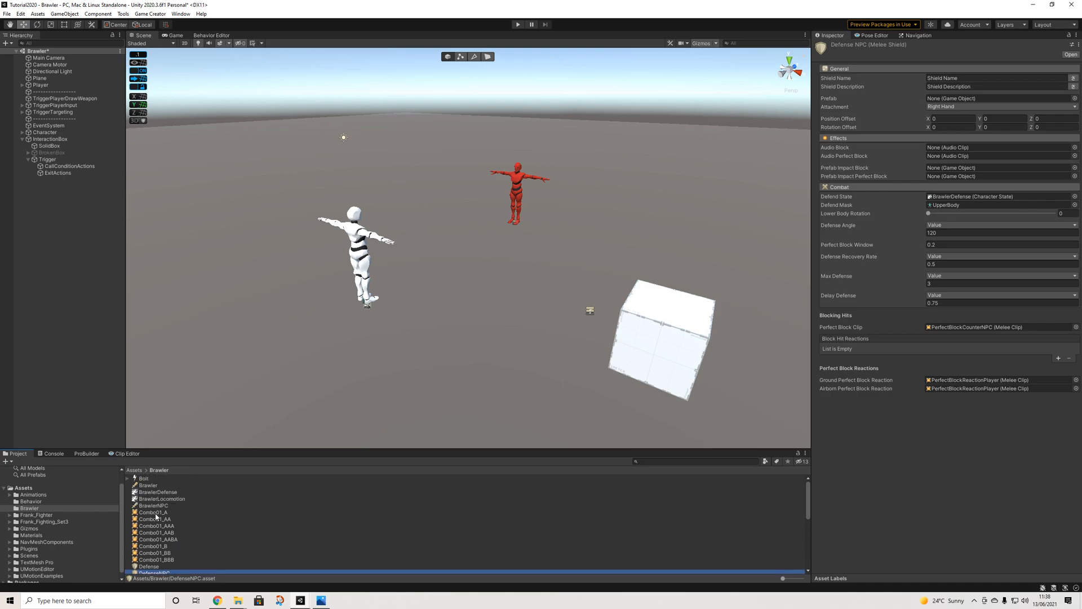
{"action": "left_click", "coordinate": [153, 505]}
{"action": "scroll", "coordinate": [987, 404], "scroll_direction": "down", "scroll_amount": 10}
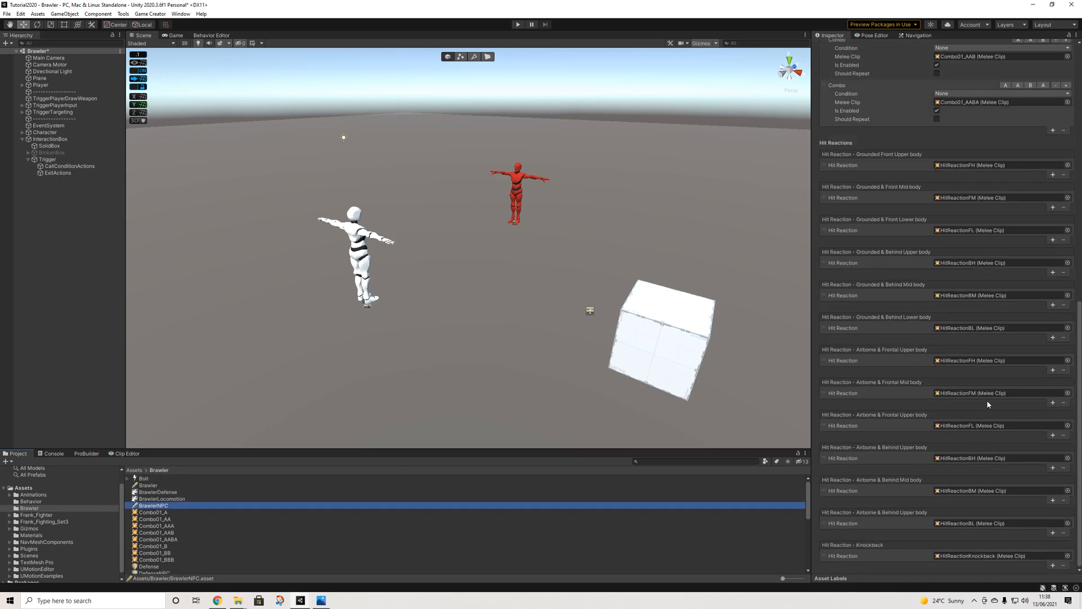
{"action": "left_click", "coordinate": [1067, 166]}
{"action": "left_click_drag", "start_coordinate": [981, 160], "coordinate": [647, 134]}
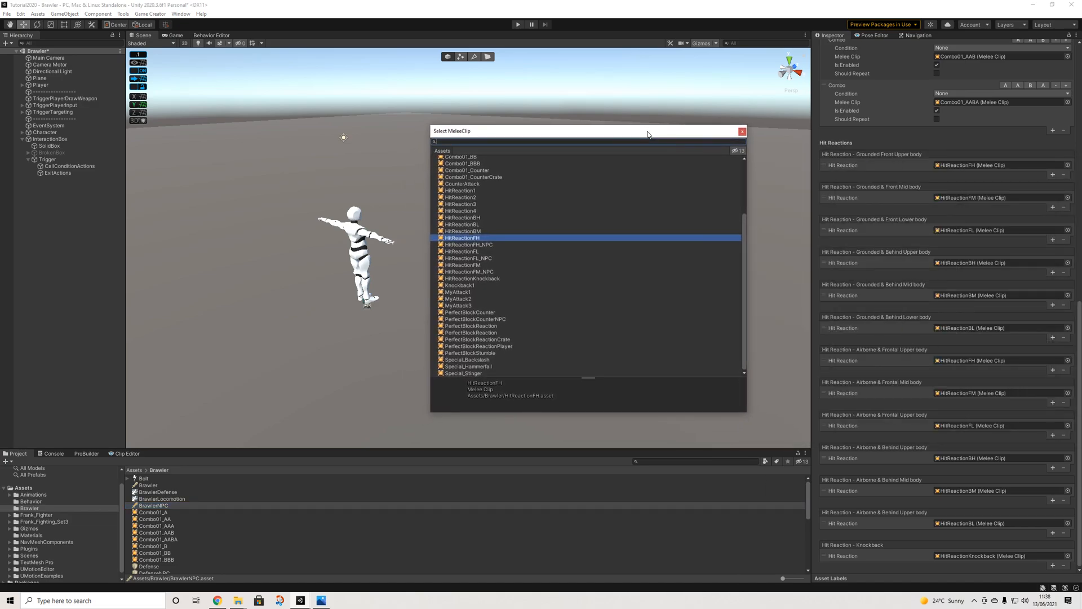
{"action": "key", "text": "Down"}
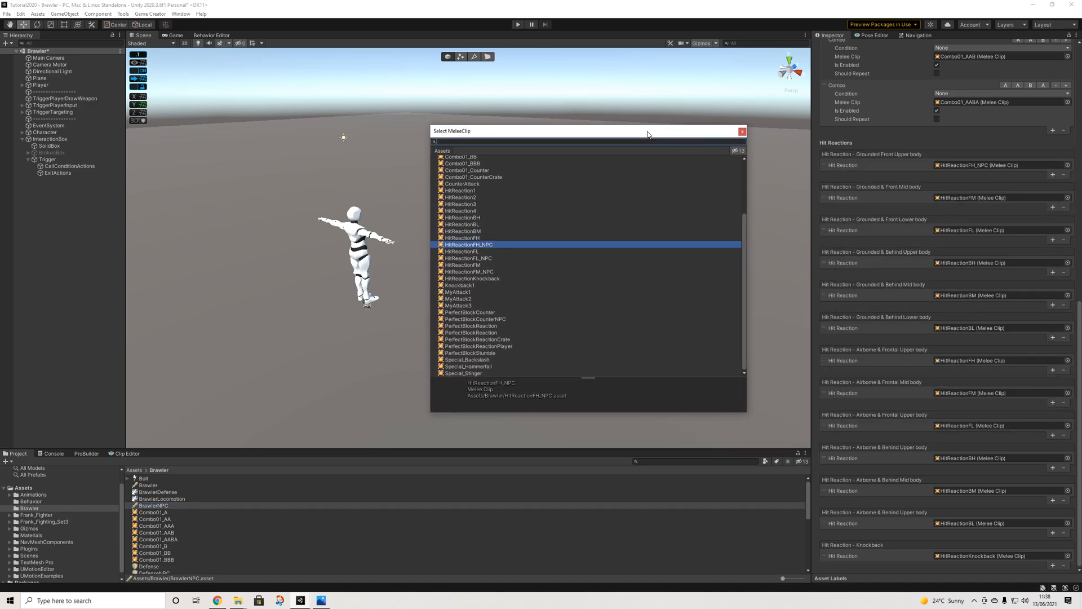
{"action": "key", "text": "Return"}
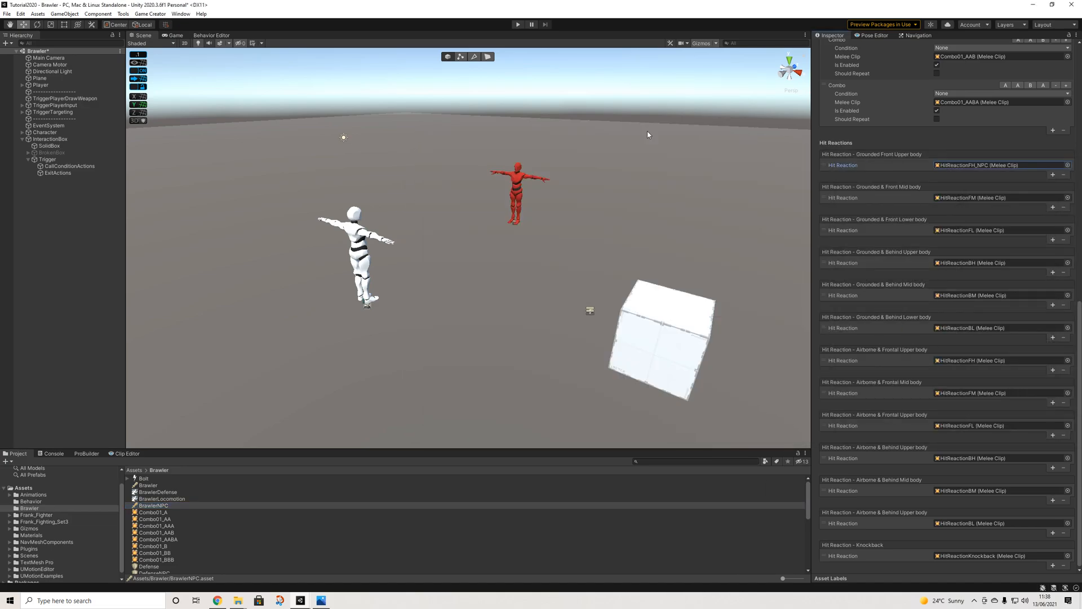
Assign HitReactionFM_NPC and HitReactionFL_NPC as BrawlerNPC's grounded front mid and lower body hit reactions
{"action": "left_click", "coordinate": [1068, 197]}
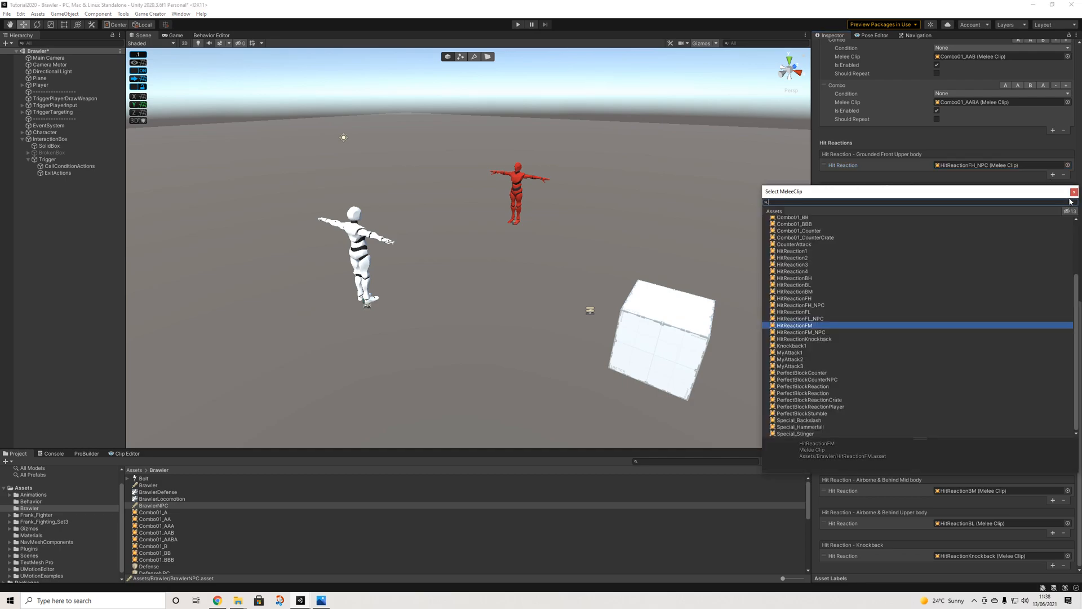
{"action": "key", "text": "Down"}
{"action": "key", "text": "Return"}
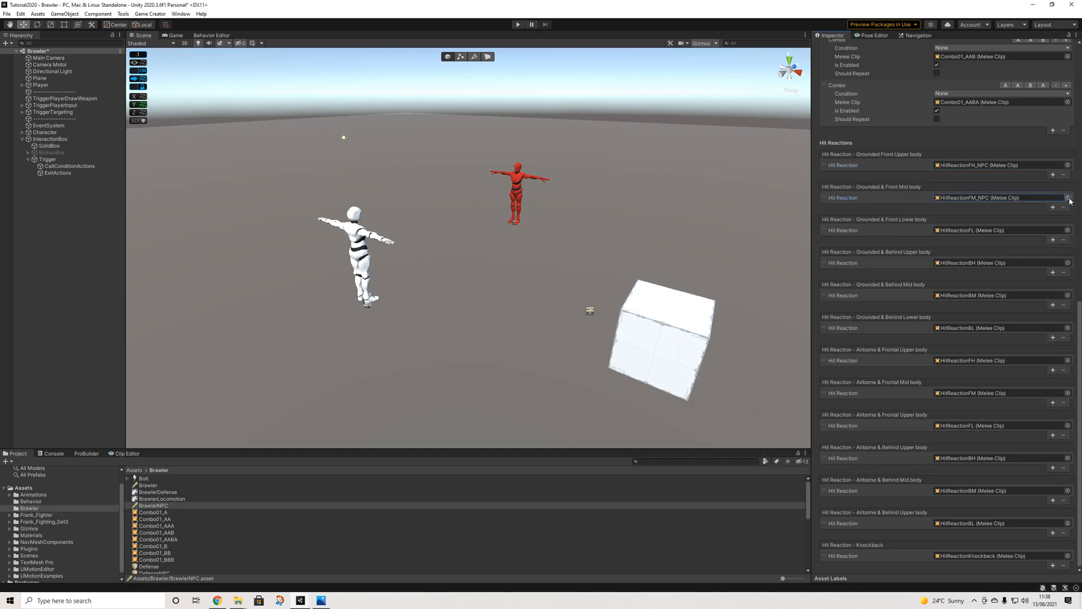
{"action": "left_click", "coordinate": [1068, 230]}
{"action": "key", "text": "Down"}
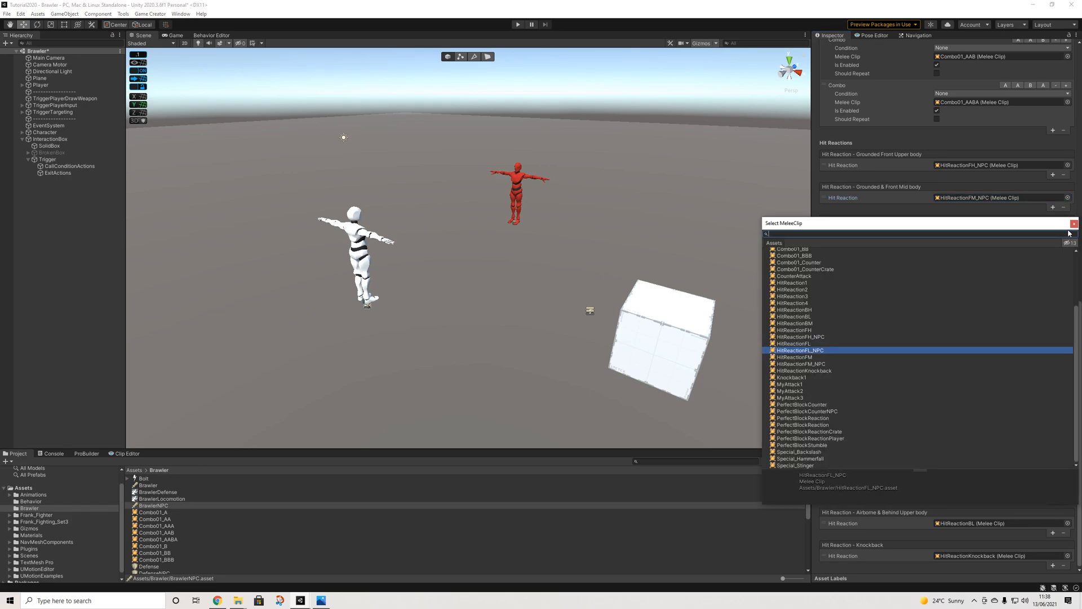
{"action": "key", "text": "Return"}
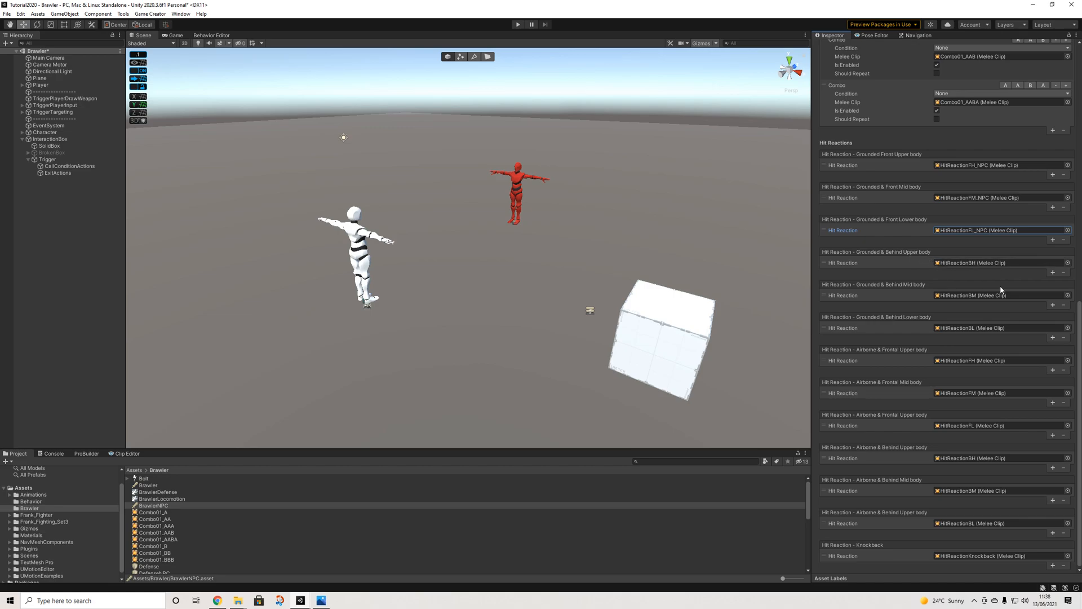
Assign HitReactionFH_NPC, HitReactionFM_NPC and HitReactionFL_NPC to BrawlerNPC's three airborne frontal hit reactions, in that order
{"action": "left_click", "coordinate": [1066, 361]}
{"action": "key", "text": "Down"}
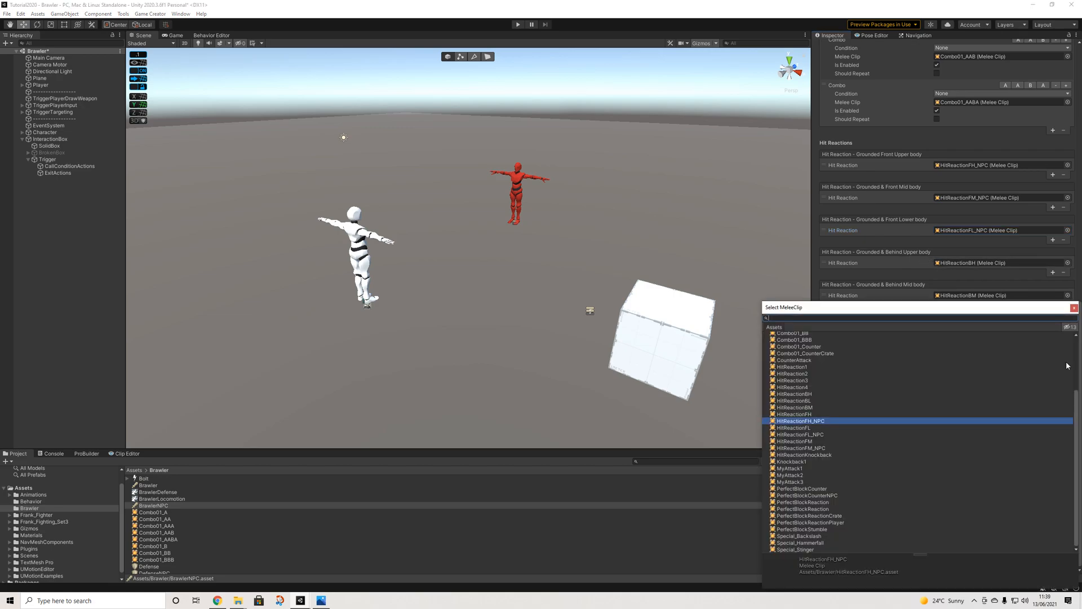
{"action": "key", "text": "Return"}
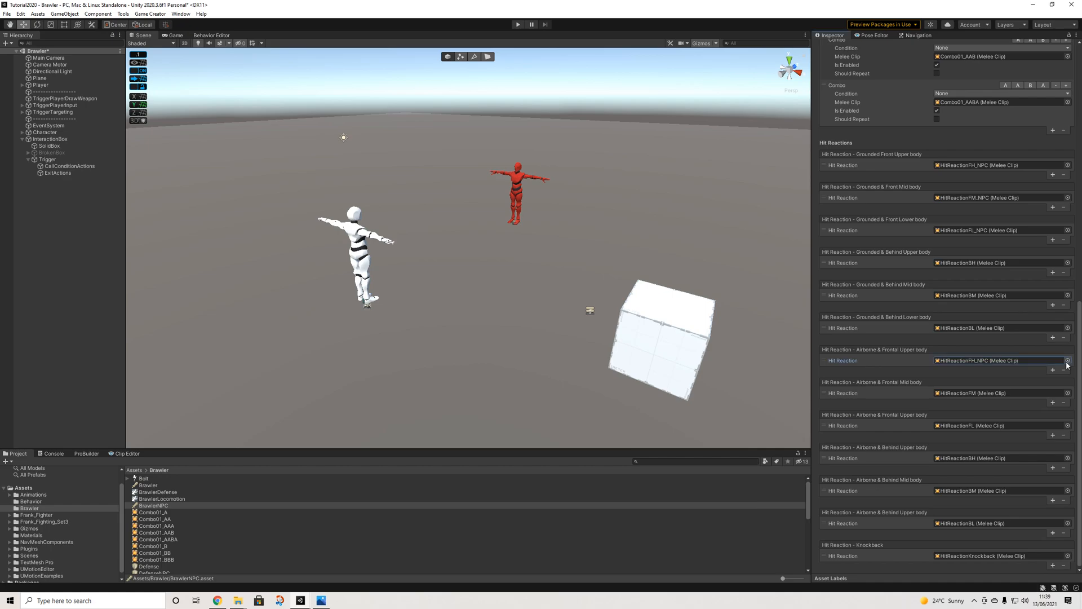
{"action": "left_click", "coordinate": [1066, 392]}
{"action": "key", "text": "Down"}
{"action": "key", "text": "Return"}
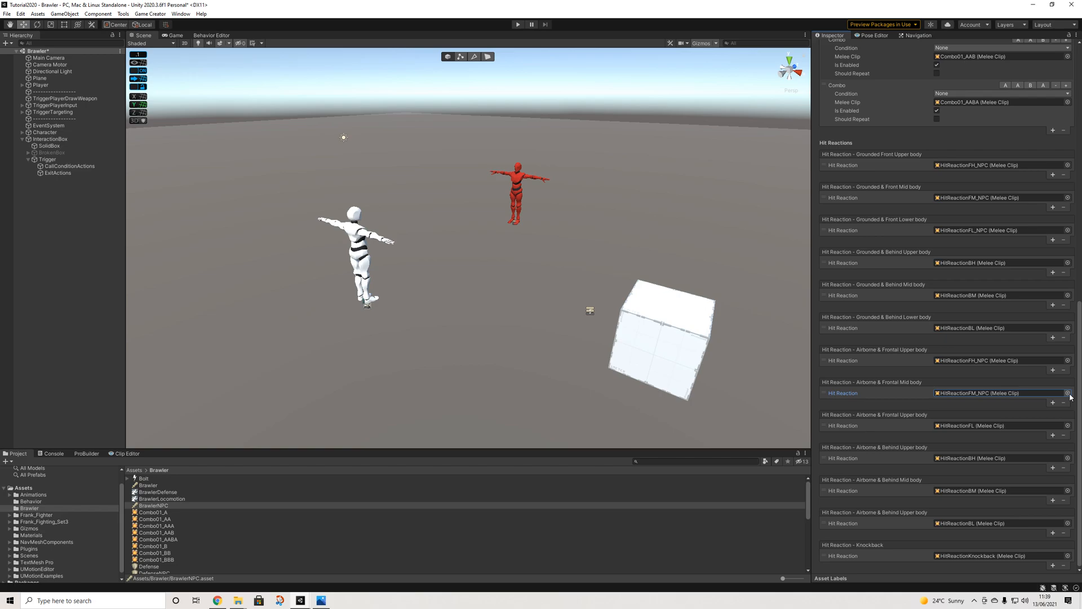
{"action": "left_click", "coordinate": [1069, 426]}
{"action": "key", "text": "Down"}
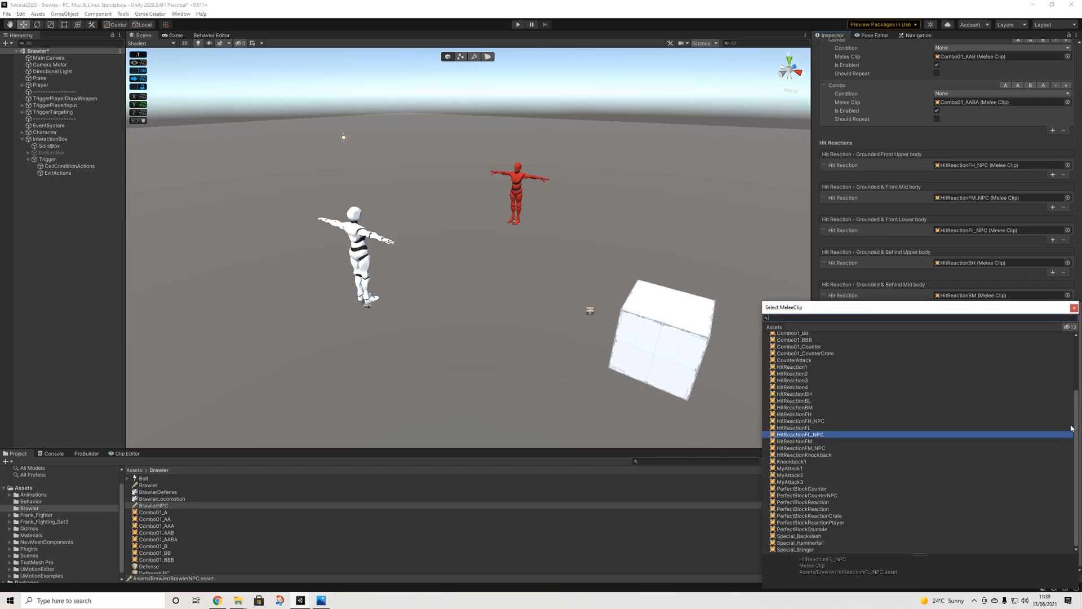
{"action": "key", "text": "Return"}
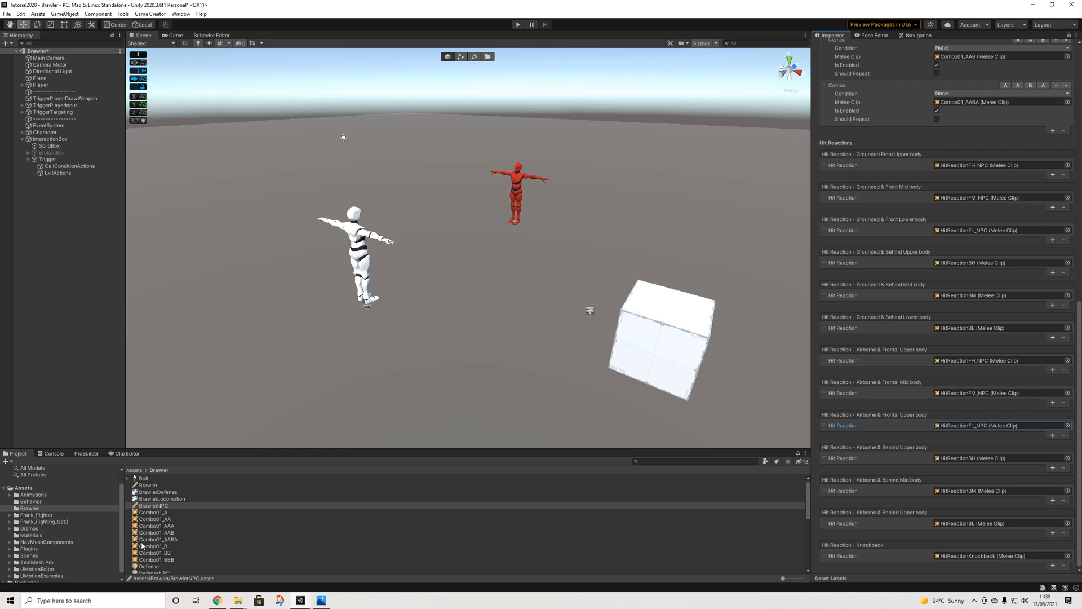
Add an Assign Bool action to HitReactionFH_NPC's On Execute list, targeting the Invoker's local variable Interactive with its value enabled
{"action": "scroll", "coordinate": [142, 545], "scroll_direction": "down", "scroll_amount": 3}
{"action": "scroll", "coordinate": [172, 544], "scroll_direction": "down", "scroll_amount": 3}
{"action": "left_click", "coordinate": [181, 538]}
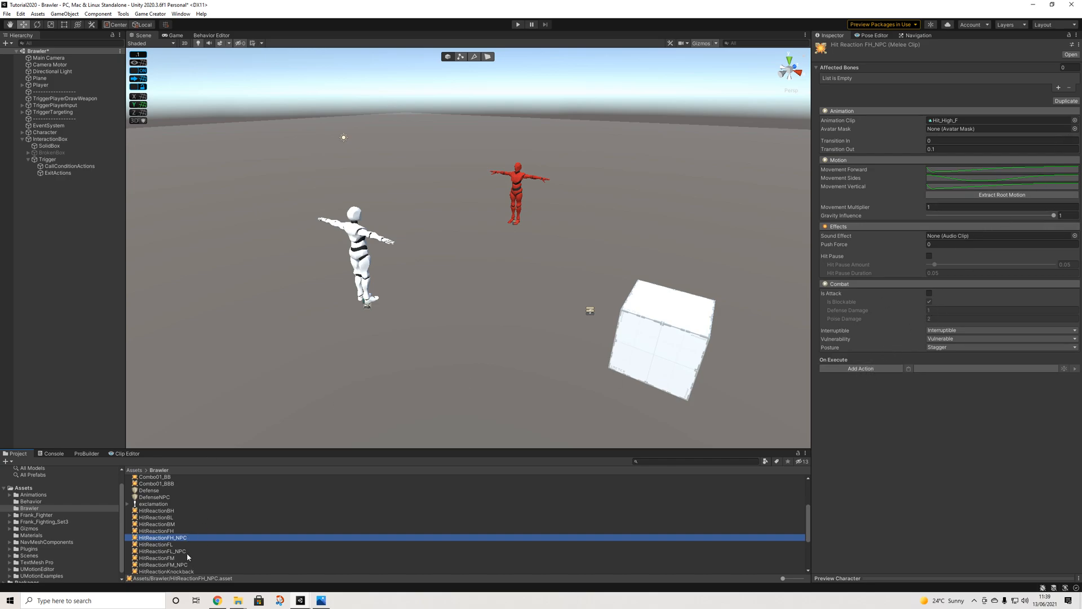
{"action": "left_click", "coordinate": [881, 370]}
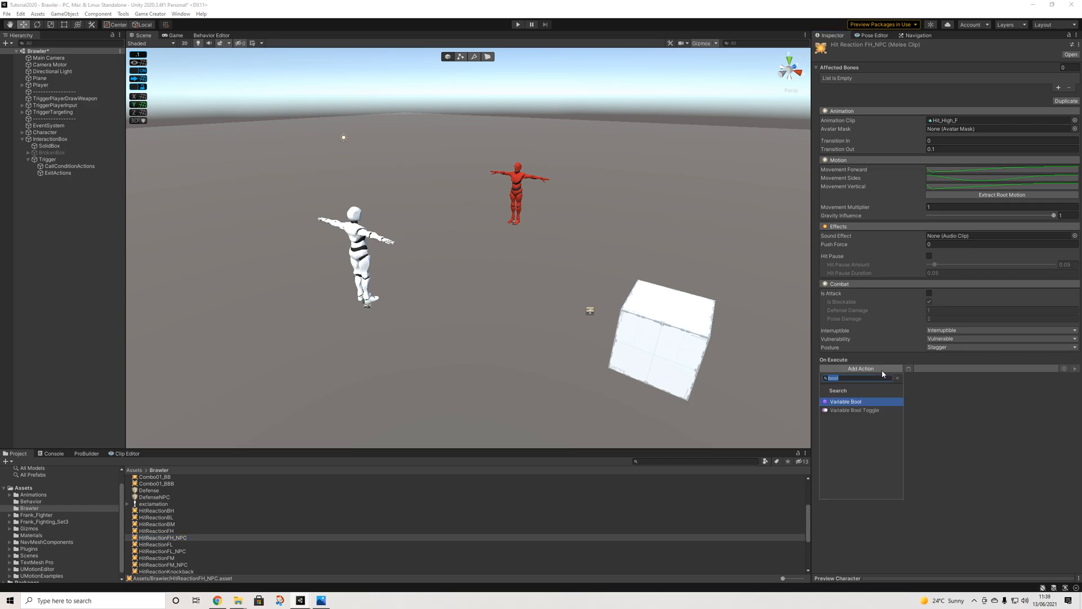
{"action": "key", "text": "Return"}
{"action": "left_click", "coordinate": [958, 378]}
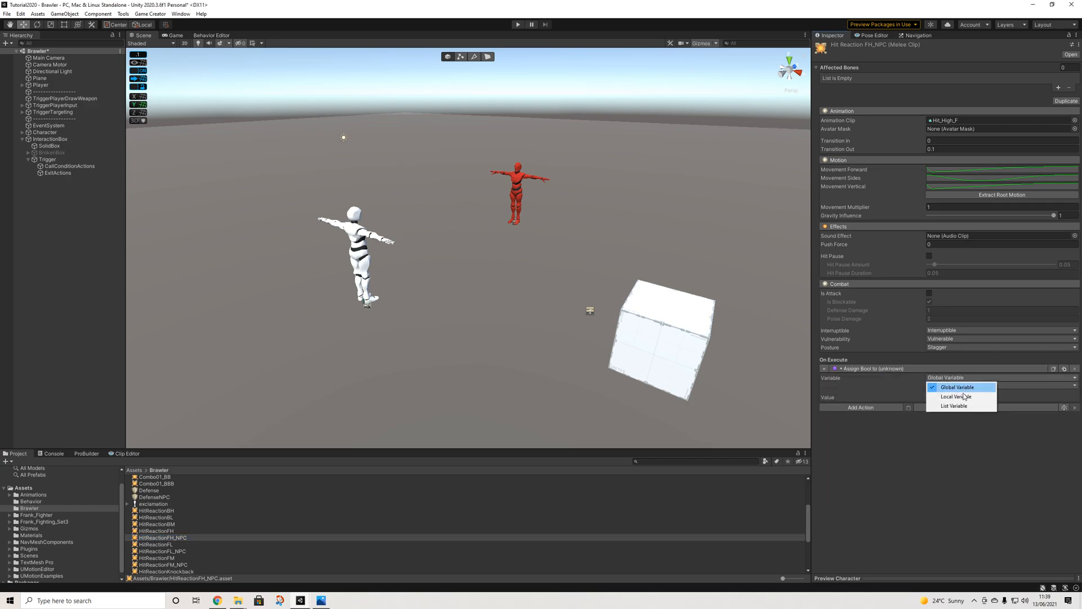
{"action": "left_click", "coordinate": [963, 396]}
{"action": "left_click", "coordinate": [947, 386]}
{"action": "left_click", "coordinate": [949, 403]}
{"action": "left_click", "coordinate": [949, 395]}
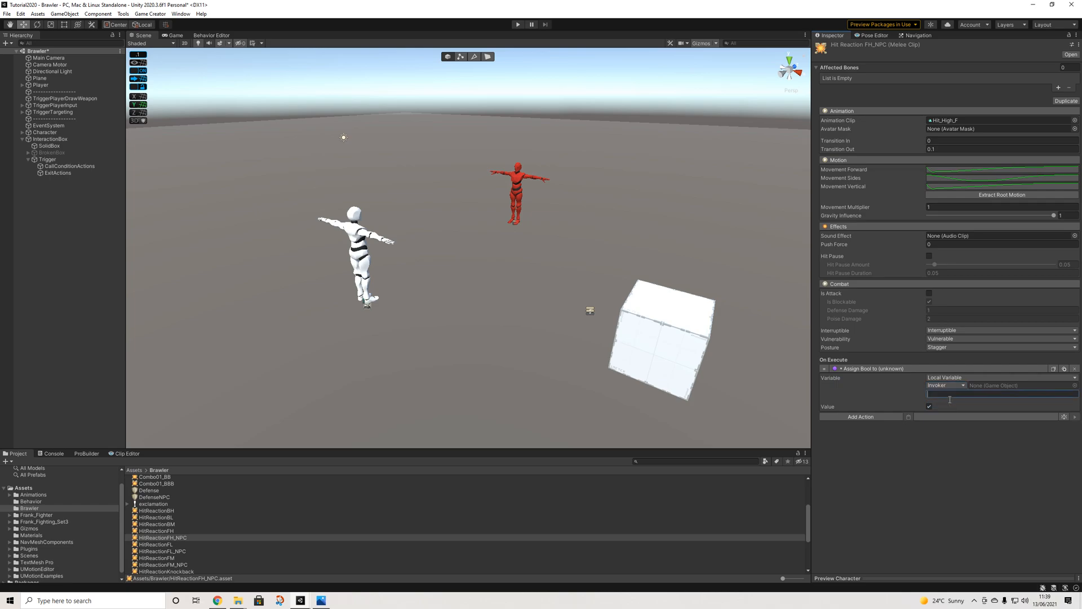
{"action": "type", "text": "Interartive"}
{"action": "key", "text": "ctrl+a"}
{"action": "type", "text": "Int"}
{"action": "key", "text": "Return"}
Add a Wait action of 0.1 seconds after the Assign Bool action in HitReactionFH_NPC
{"action": "left_click", "coordinate": [891, 418]}
{"action": "type", "text": "wai"}
{"action": "left_click", "coordinate": [846, 456]}
{"action": "left_click", "coordinate": [930, 428]}
{"action": "type", "text": "0.1"}
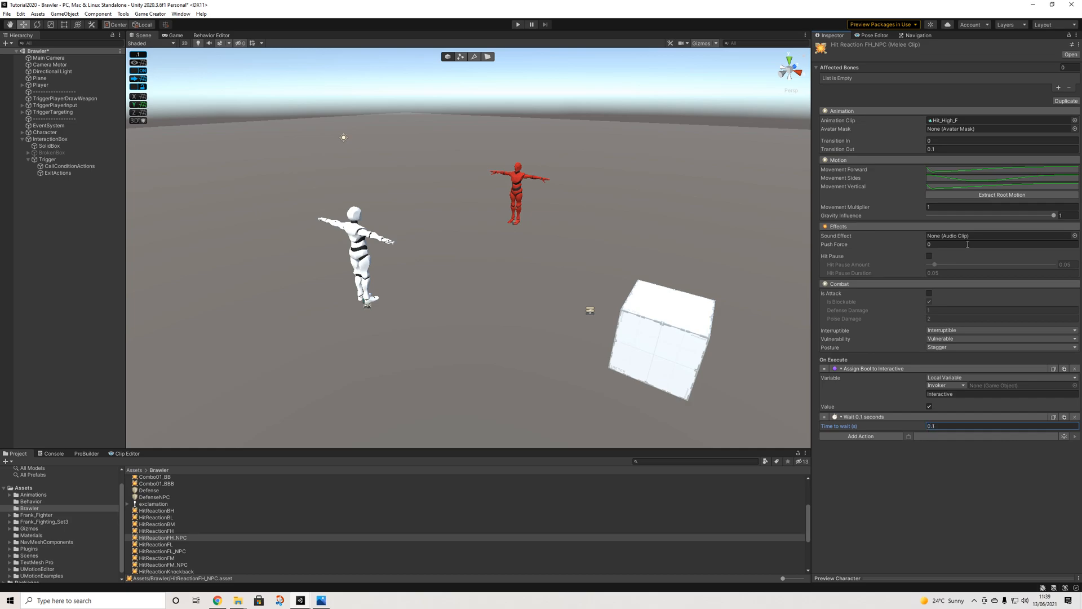
Copy the Assign Bool action, paste it after the Wait action in HitReactionFH_NPC and disable the copy's value
{"action": "left_click", "coordinate": [1053, 368]}
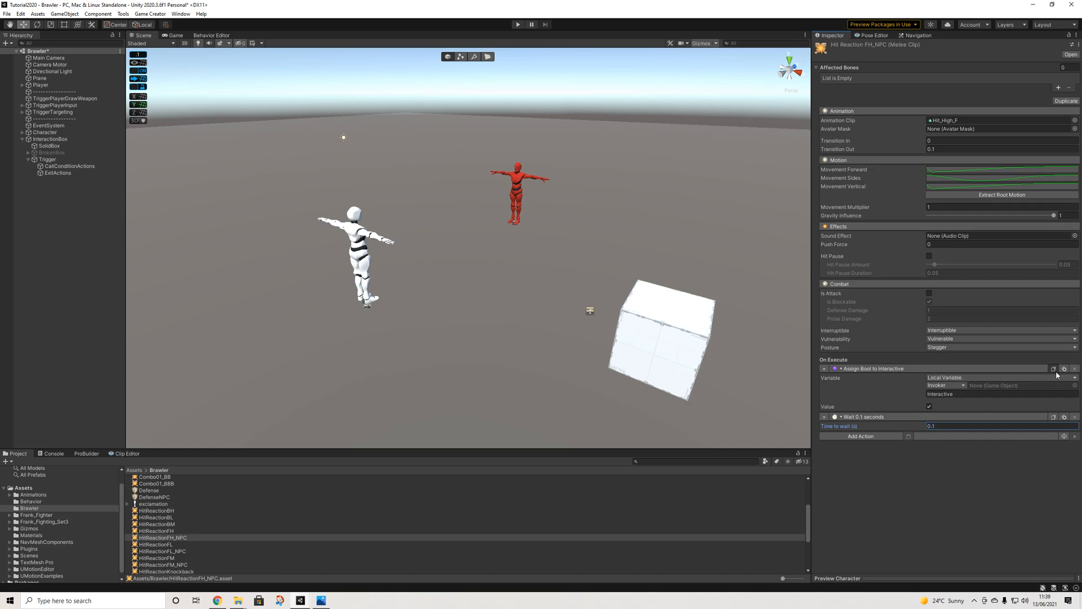
{"action": "left_click", "coordinate": [909, 436]}
{"action": "left_click", "coordinate": [929, 473]}
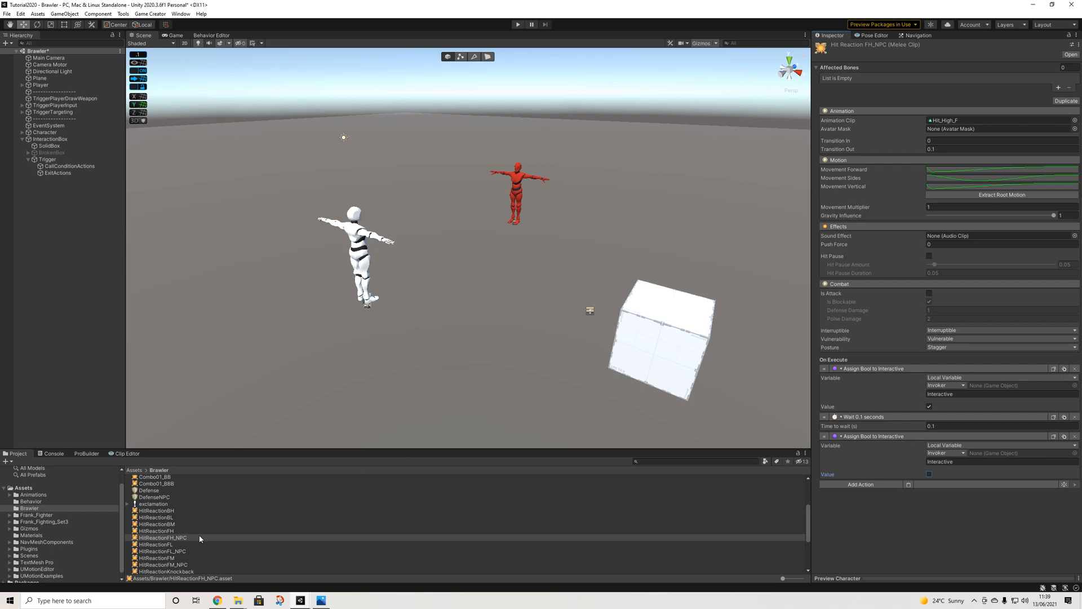
Paste the copied Assign Bool action into HitReactionFL_NPC's On Execute list and check the neighbouring hit reaction clips against it
{"action": "left_click", "coordinate": [163, 551]}
{"action": "left_click", "coordinate": [908, 369]}
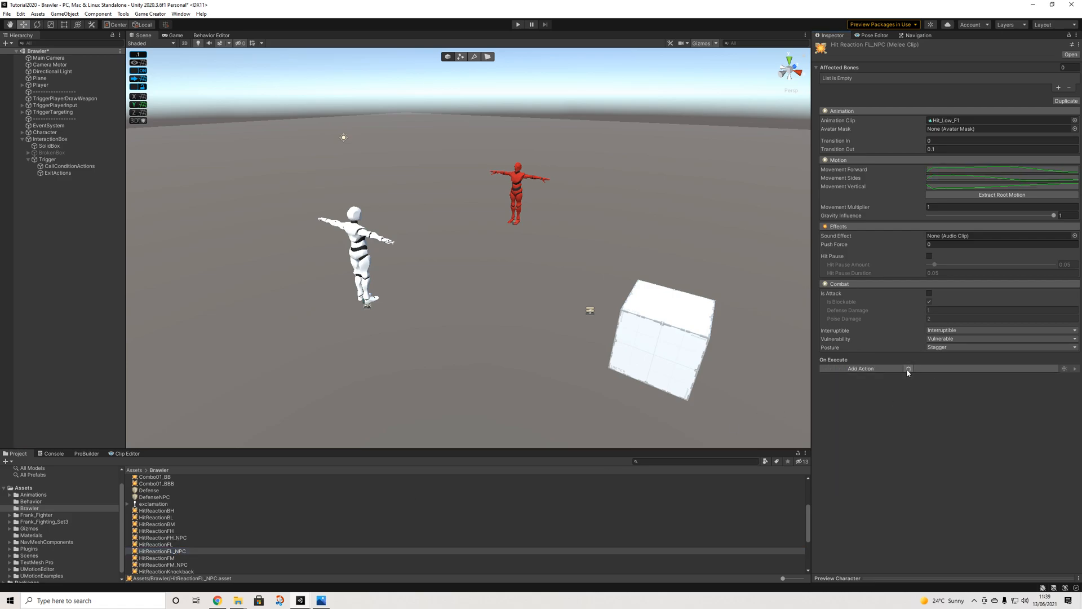
{"action": "left_click", "coordinate": [164, 543]}
{"action": "left_click", "coordinate": [169, 537]}
{"action": "left_click", "coordinate": [169, 531]}
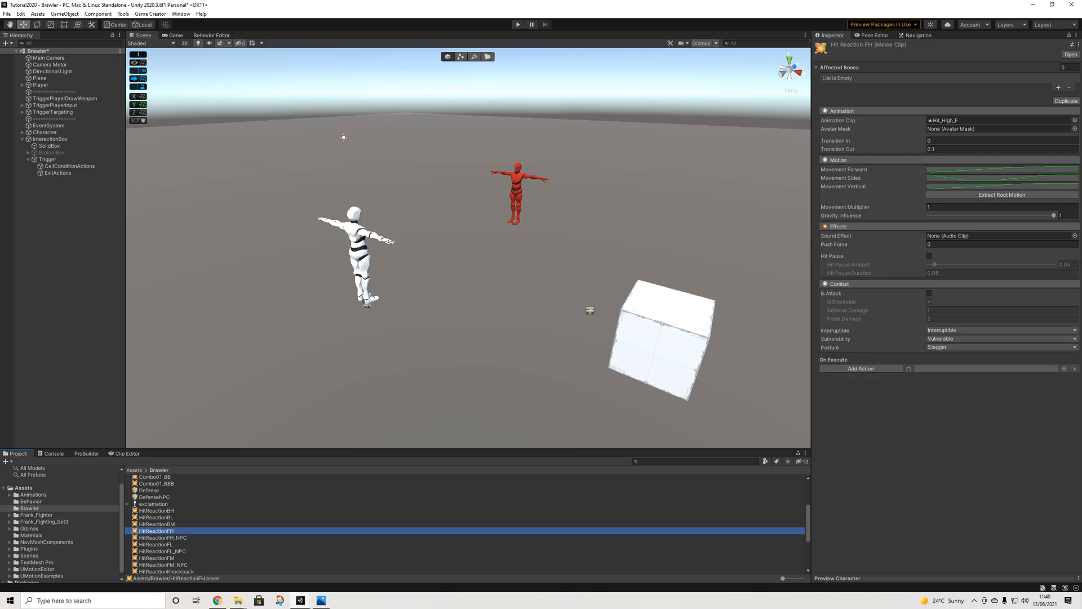
{"action": "left_click", "coordinate": [169, 538]}
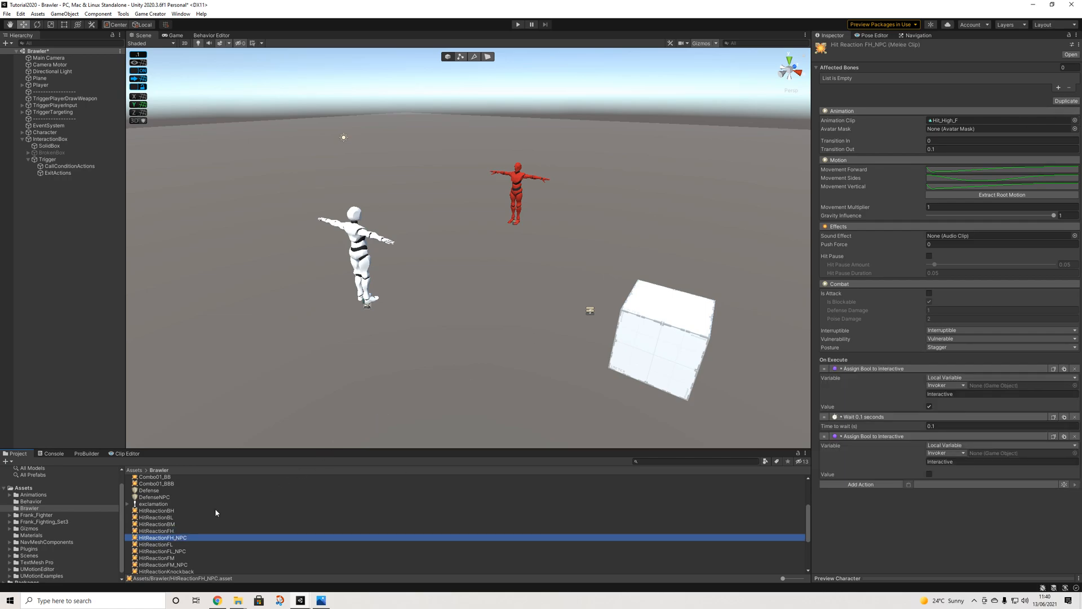
{"action": "left_click", "coordinate": [183, 552]}
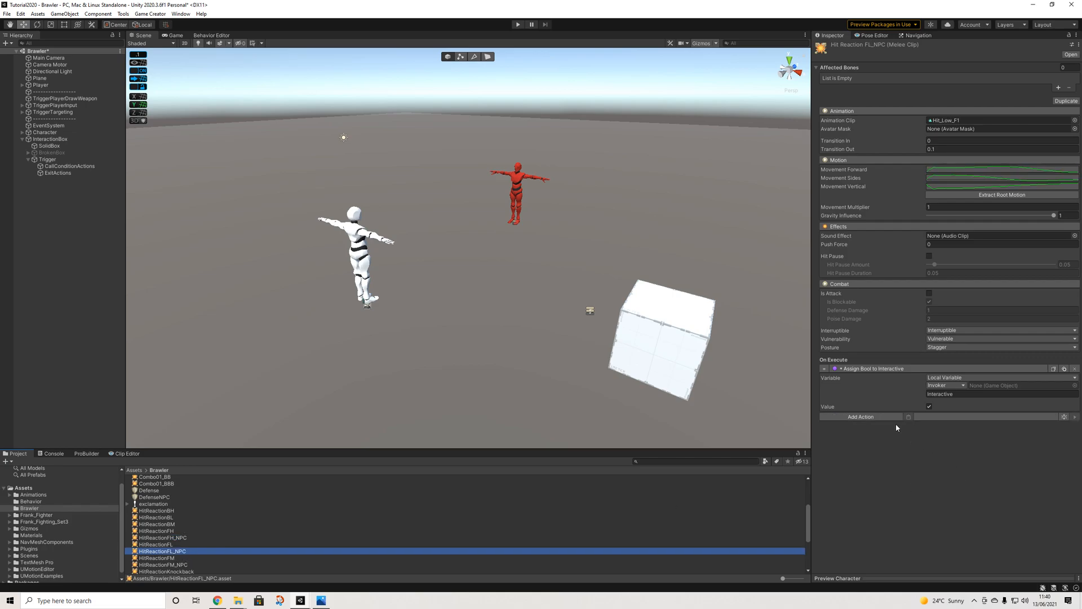
Add a 0.1-second Wait action in HitReactionFL_NPC, followed by a copy of the Assign Bool action with its value disabled
{"action": "left_click", "coordinate": [887, 418]}
{"action": "left_click", "coordinate": [841, 458]}
{"action": "left_click", "coordinate": [930, 426]}
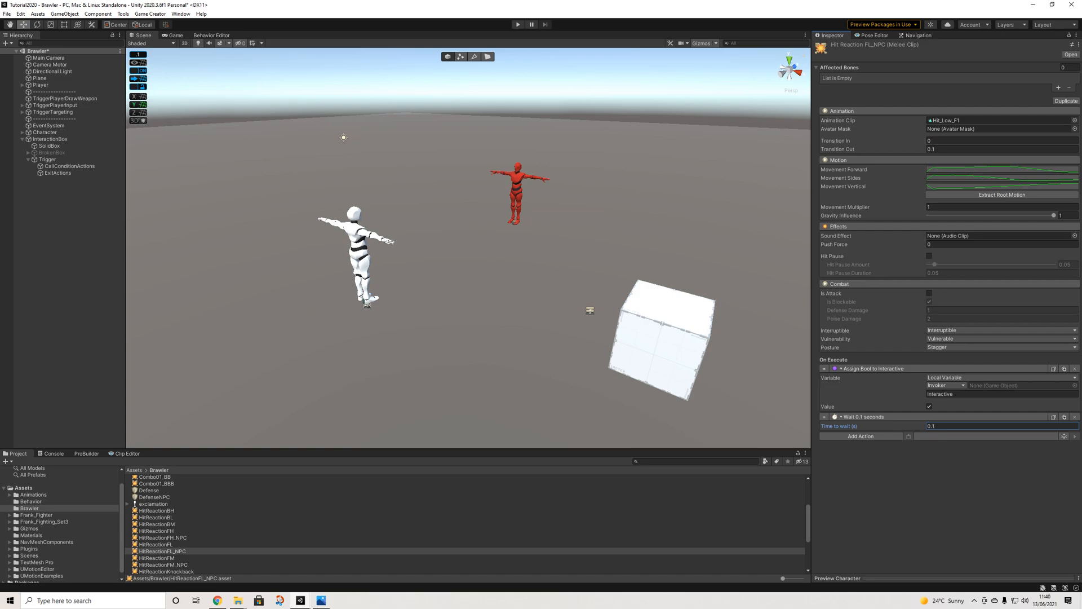
{"action": "left_click", "coordinate": [1053, 368]}
{"action": "left_click", "coordinate": [908, 436]}
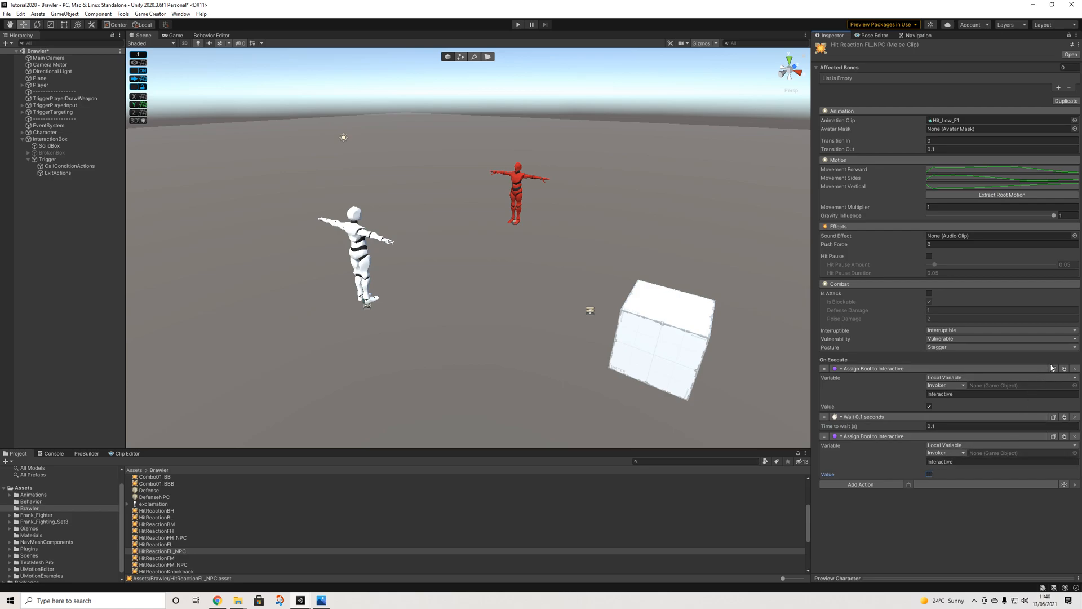
Paste the copied Assign Bool action into HitReactionFM_NPC's On Execute list and add a Wait action of 0.1 seconds after it
{"action": "left_click", "coordinate": [183, 565]}
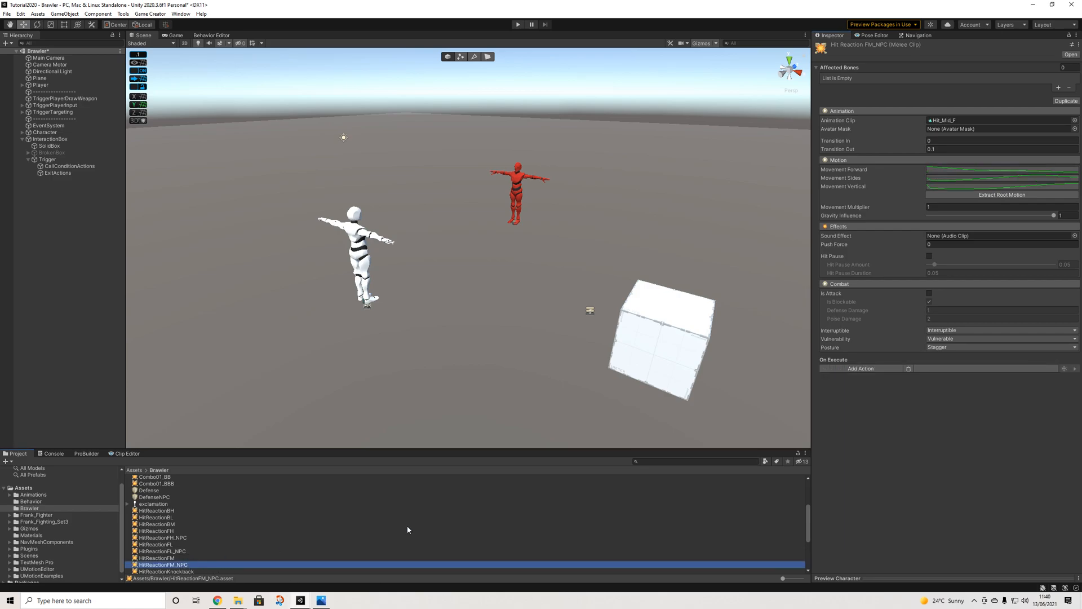
{"action": "left_click", "coordinate": [888, 418]}
{"action": "left_click", "coordinate": [848, 459]}
{"action": "left_click", "coordinate": [951, 426]}
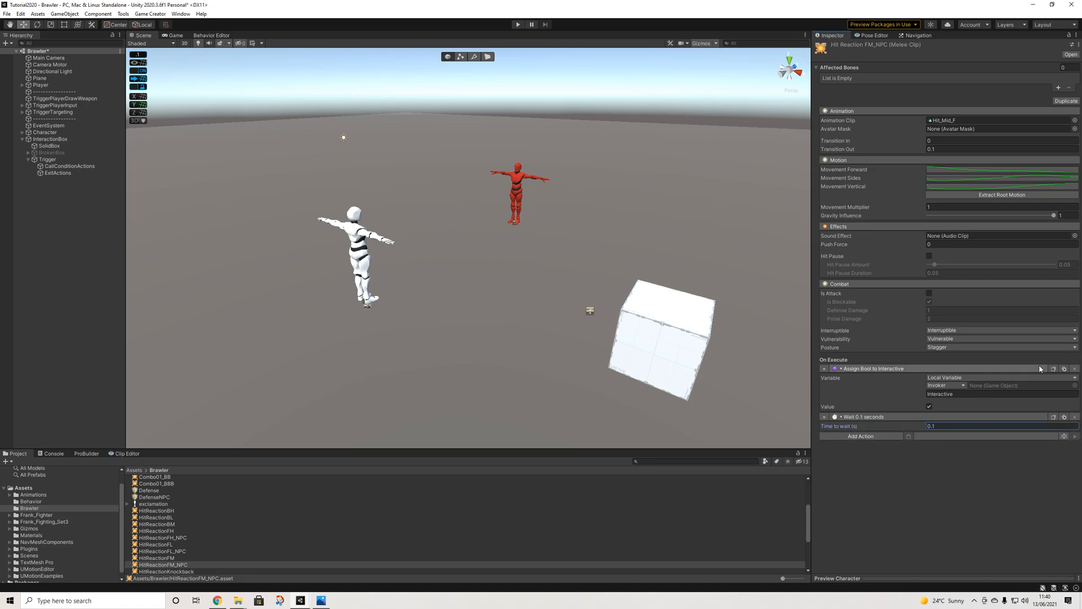
Copy HitReactionFM_NPC's Assign Bool action, paste it after the Wait action and disable the copy's value
{"action": "left_click", "coordinate": [1053, 369]}
{"action": "left_click", "coordinate": [908, 435]}
{"action": "left_click", "coordinate": [928, 473]}
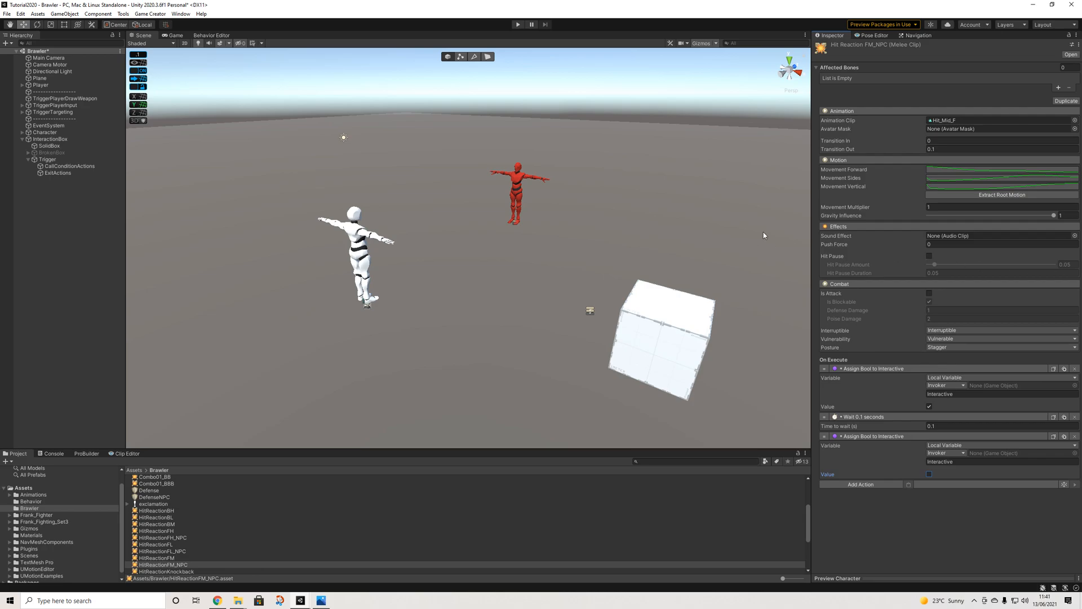
Create a Game Creator Conditions object under Trigger and place it between CallConditionActions and ExitActions
{"action": "left_click", "coordinate": [56, 166]}
{"action": "right_click", "coordinate": [62, 169]}
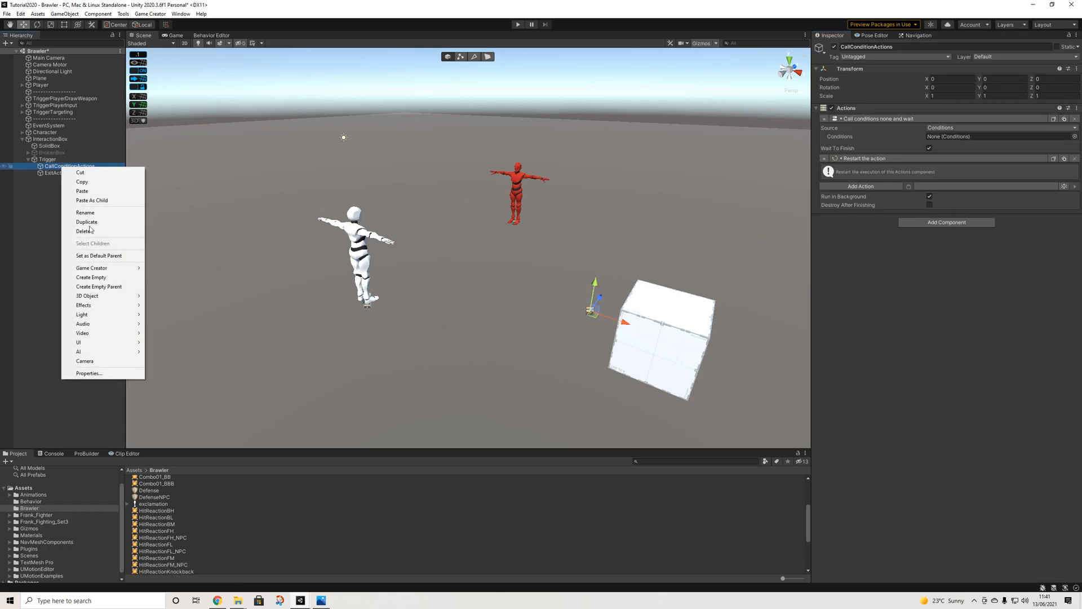
{"action": "mouse_move", "coordinate": [143, 270]}
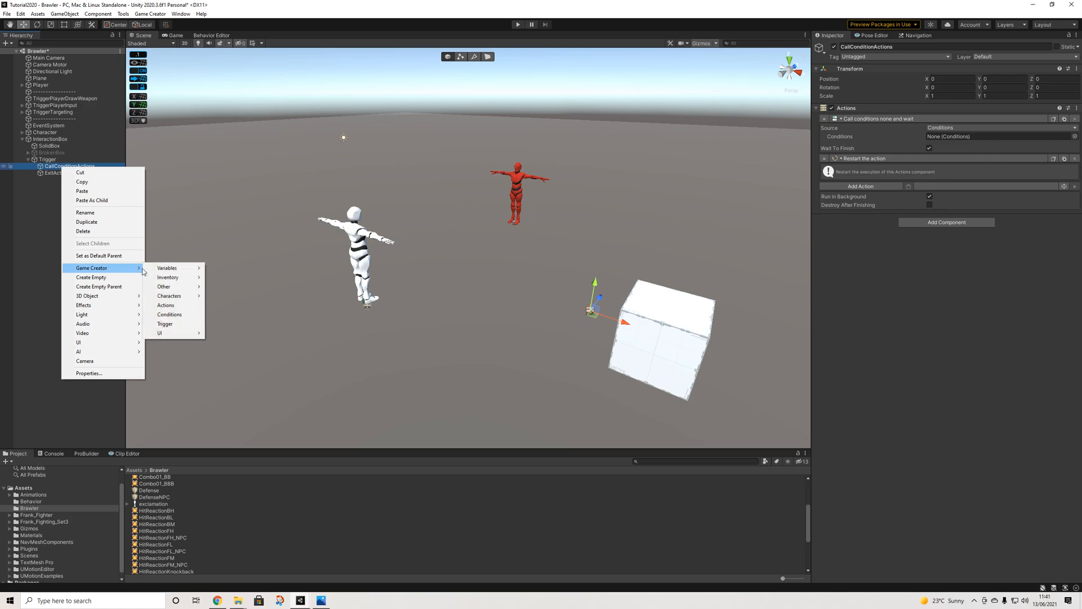
{"action": "left_click", "coordinate": [169, 314]}
{"action": "left_click", "coordinate": [65, 167]}
{"action": "mouse_move", "coordinate": [61, 173]}
{"action": "left_mouse_down"}
{"action": "mouse_move", "coordinate": [52, 168]}
{"action": "mouse_move", "coordinate": [55, 179]}
{"action": "left_mouse_up"}
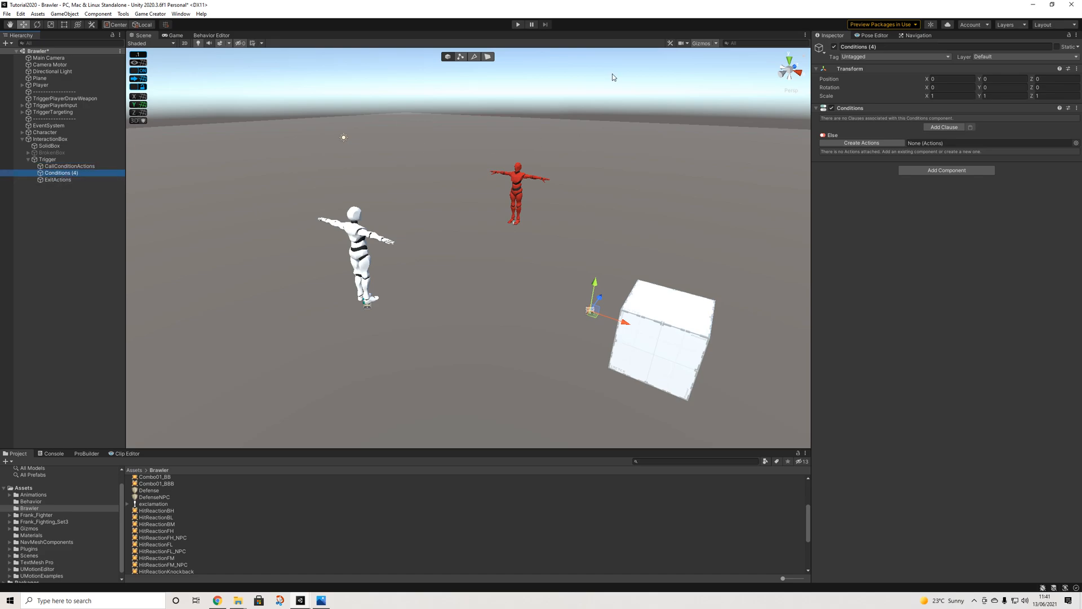
Rename the new Conditions object as InteractiveConditions
{"action": "left_click", "coordinate": [866, 48]}
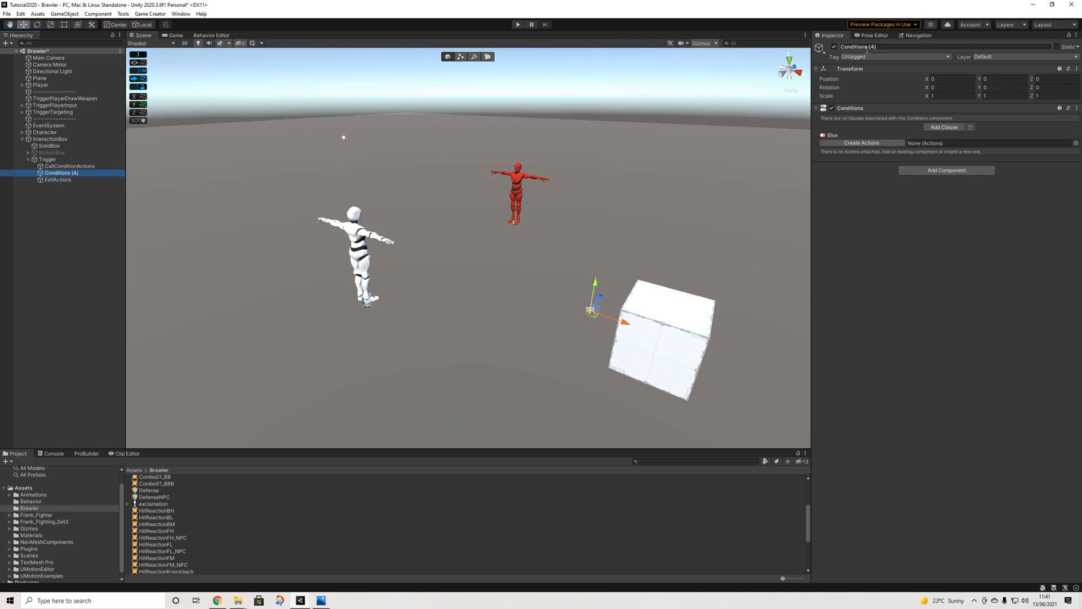
{"action": "type", "text": "InteractiveConditions"}
{"action": "key", "text": "Return"}
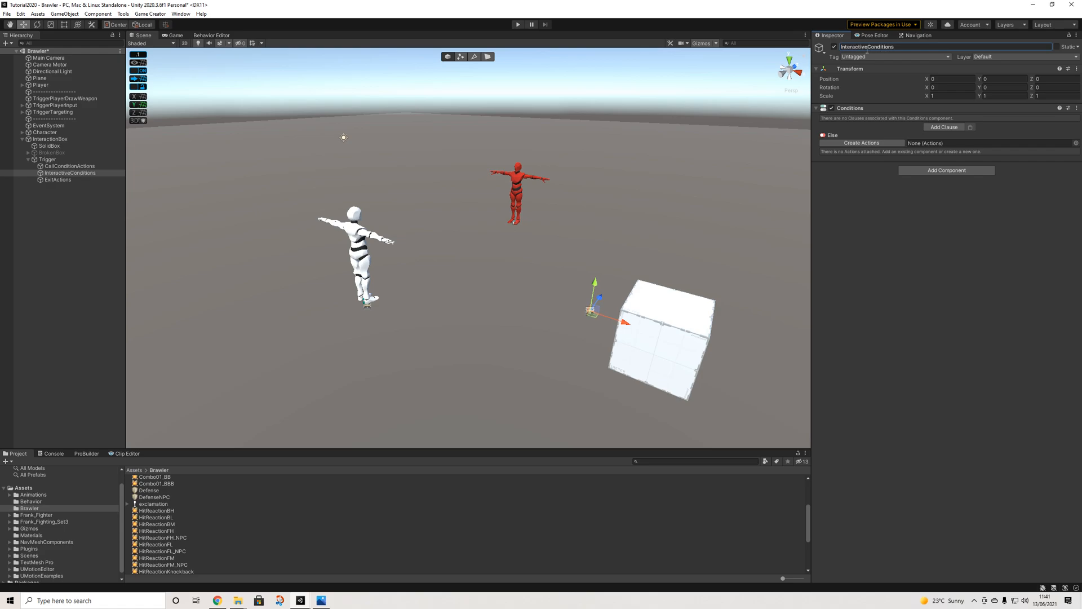
Add a clause to InteractiveConditions with a Variable Bool condition
{"action": "left_click", "coordinate": [940, 129]}
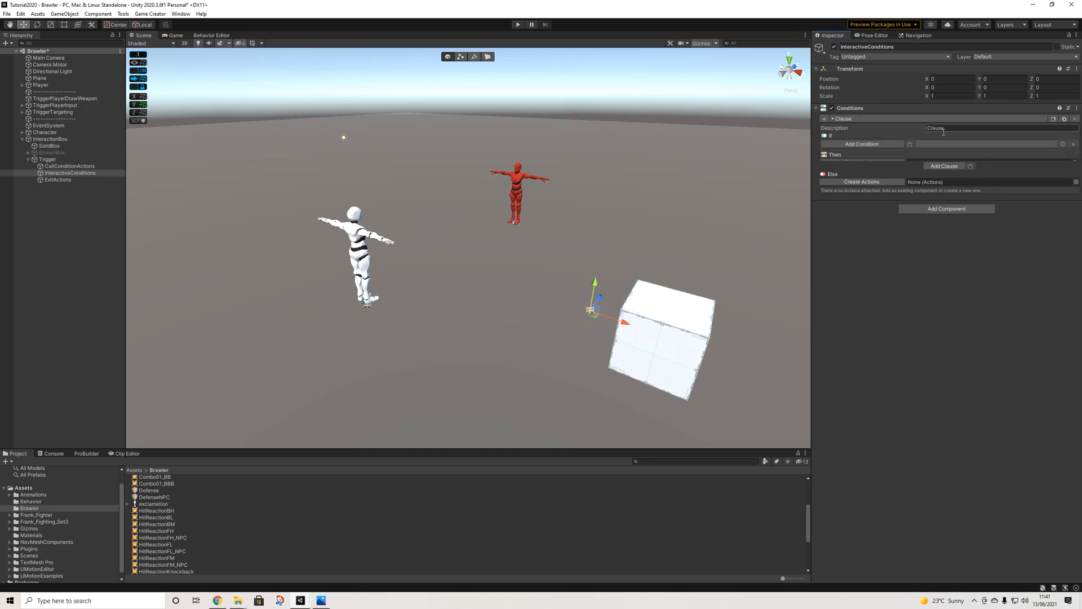
{"action": "left_click", "coordinate": [868, 145]}
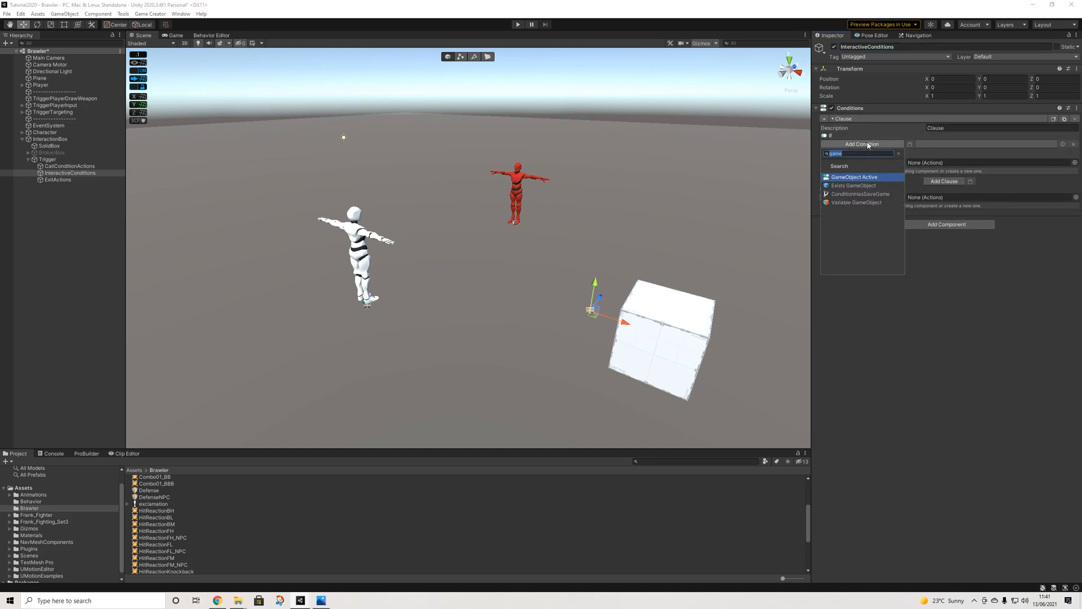
{"action": "type", "text": "bool"}
{"action": "key", "text": "Return"}
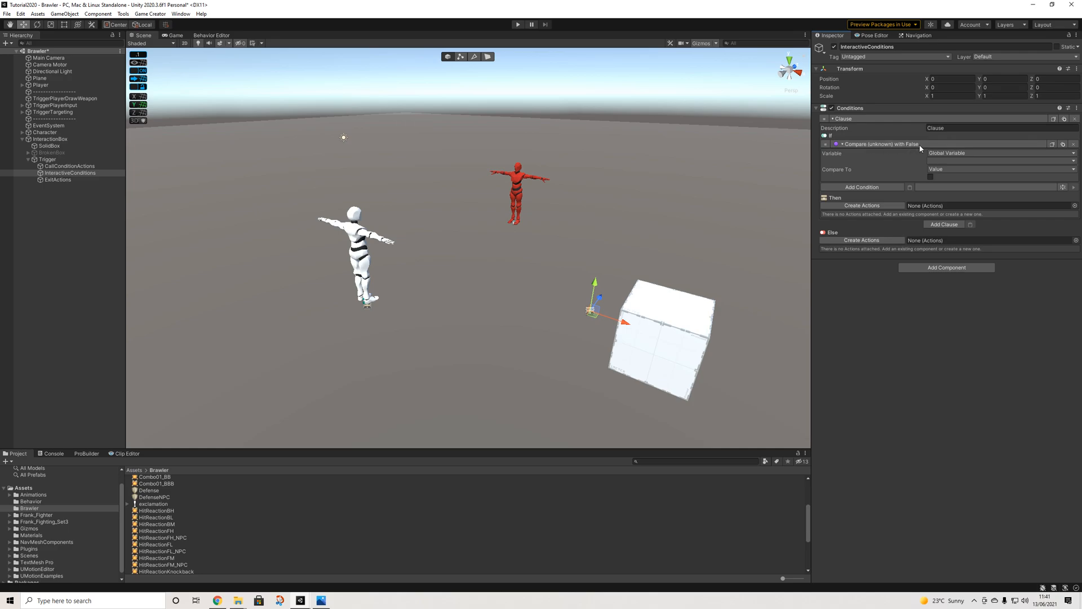
Set the Variable Bool condition to compare the Invoker's local variable Interactive with an enabled value
{"action": "left_click", "coordinate": [938, 152]}
{"action": "left_click", "coordinate": [952, 169]}
{"action": "left_click", "coordinate": [947, 161]}
{"action": "left_click", "coordinate": [945, 179]}
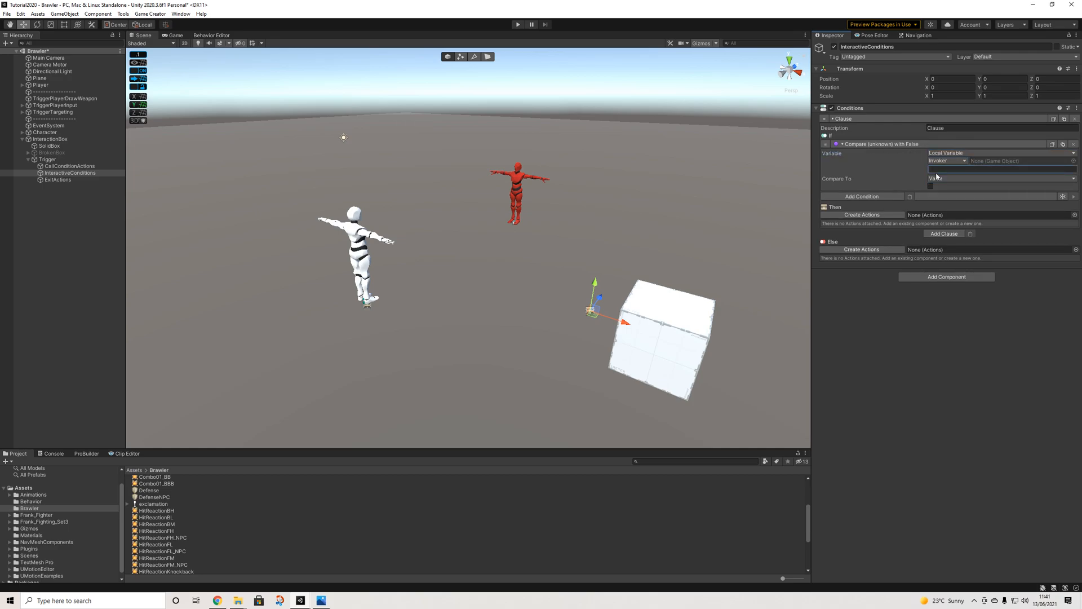
{"action": "type", "text": "Interactive"}
{"action": "left_click", "coordinate": [930, 186]}
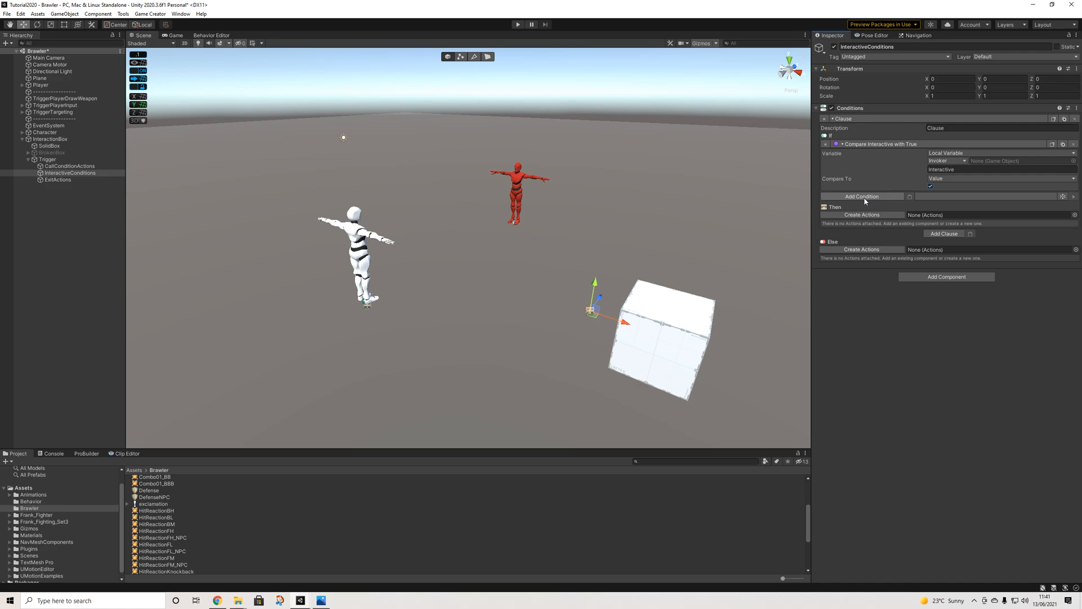
Add an Is Character Attacking condition to the clause for the Invoker, set to Is Not Attacking
{"action": "left_click", "coordinate": [862, 197]}
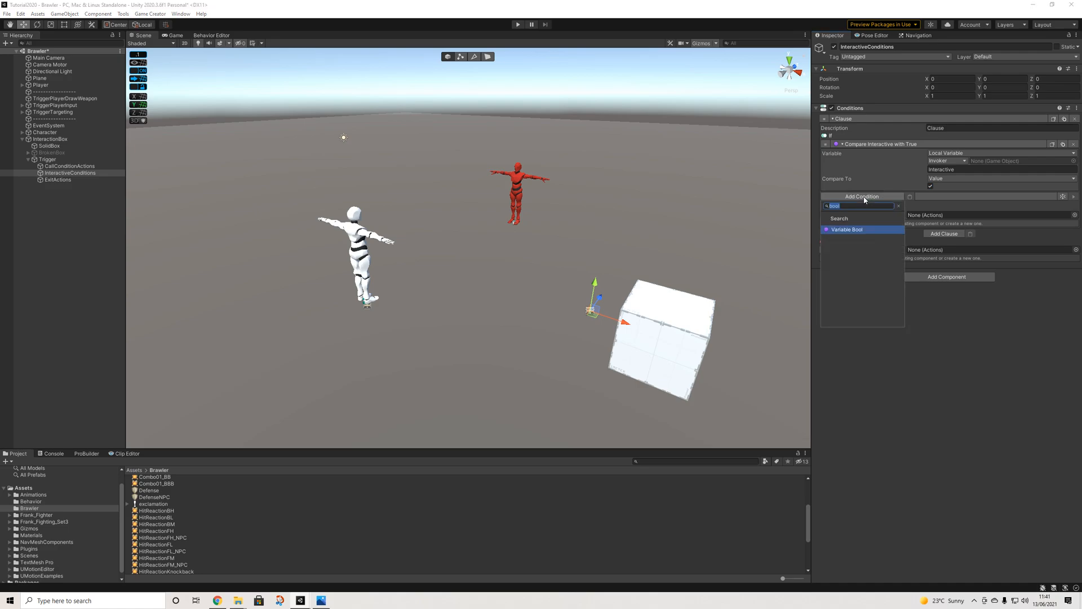
{"action": "key", "text": "BackSpace"}
{"action": "left_click", "coordinate": [873, 252]}
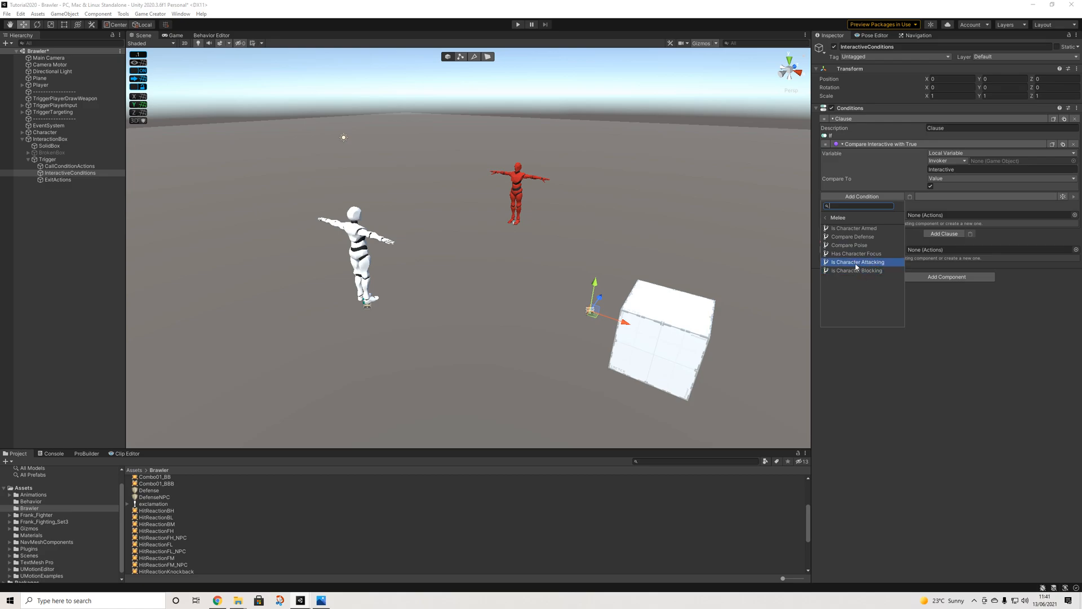
{"action": "left_click", "coordinate": [860, 262]}
{"action": "left_click", "coordinate": [937, 206]}
{"action": "left_click", "coordinate": [941, 224]}
{"action": "left_click", "coordinate": [934, 214]}
{"action": "left_click", "coordinate": [952, 233]}
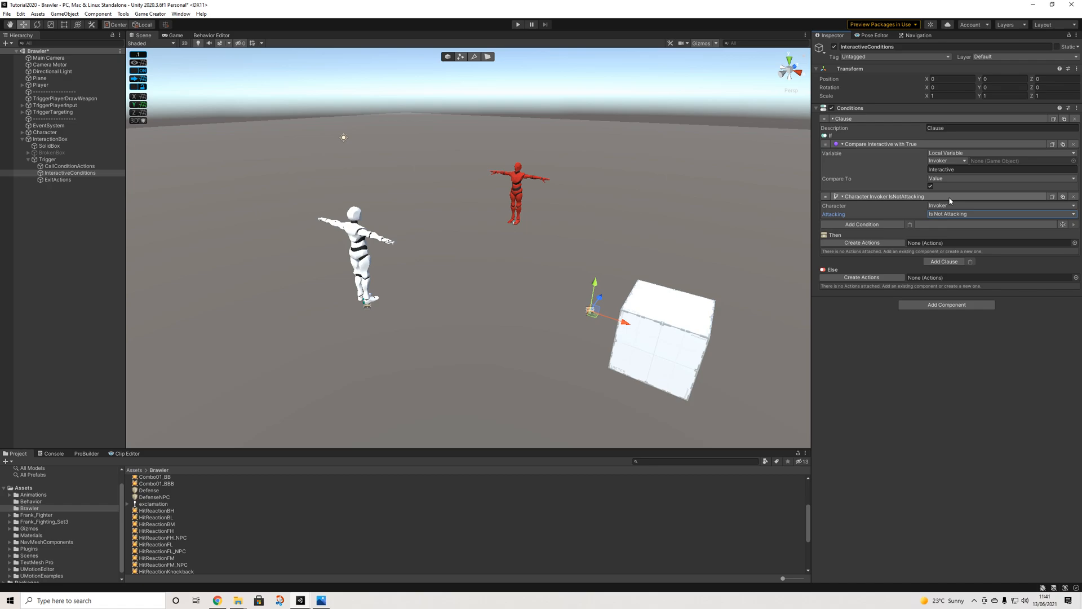
Create Actions for the clause's Then branch and add a Variable Bool action to them
{"action": "left_click", "coordinate": [881, 246]}
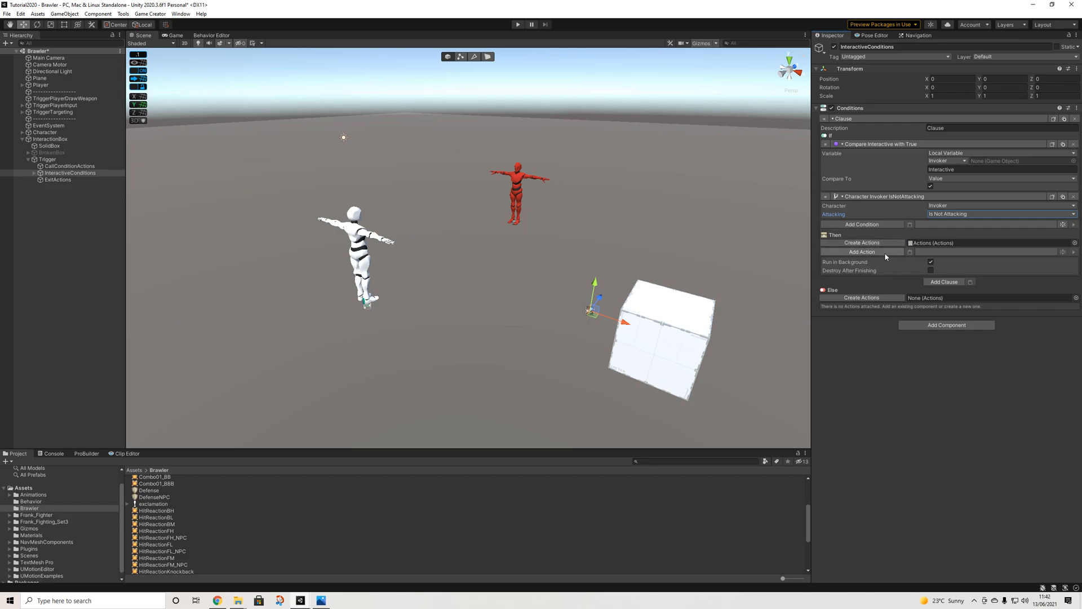
{"action": "left_click", "coordinate": [884, 253]}
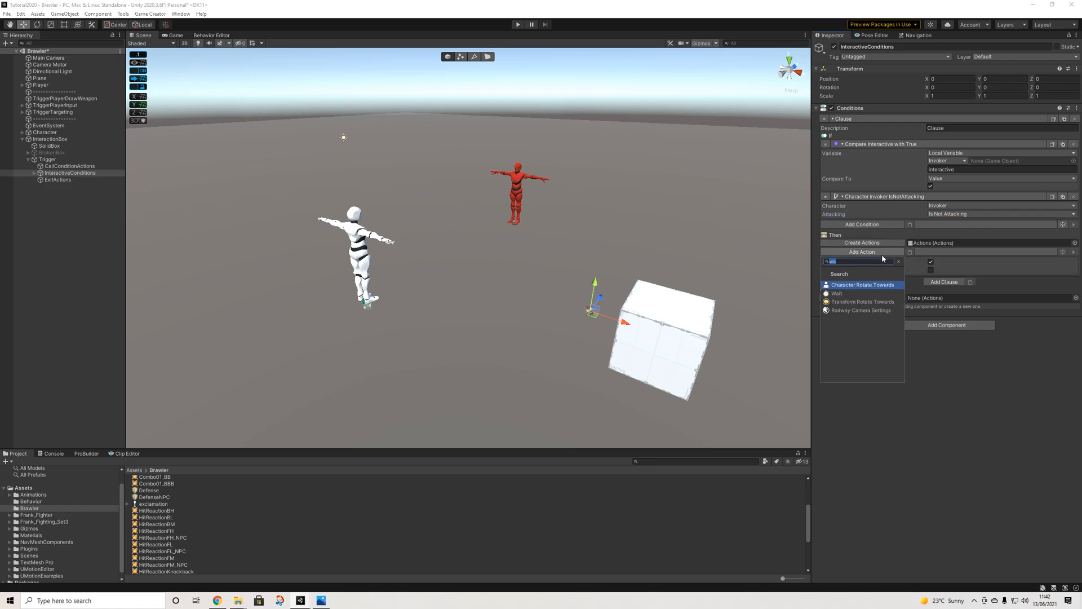
{"action": "type", "text": "bool"}
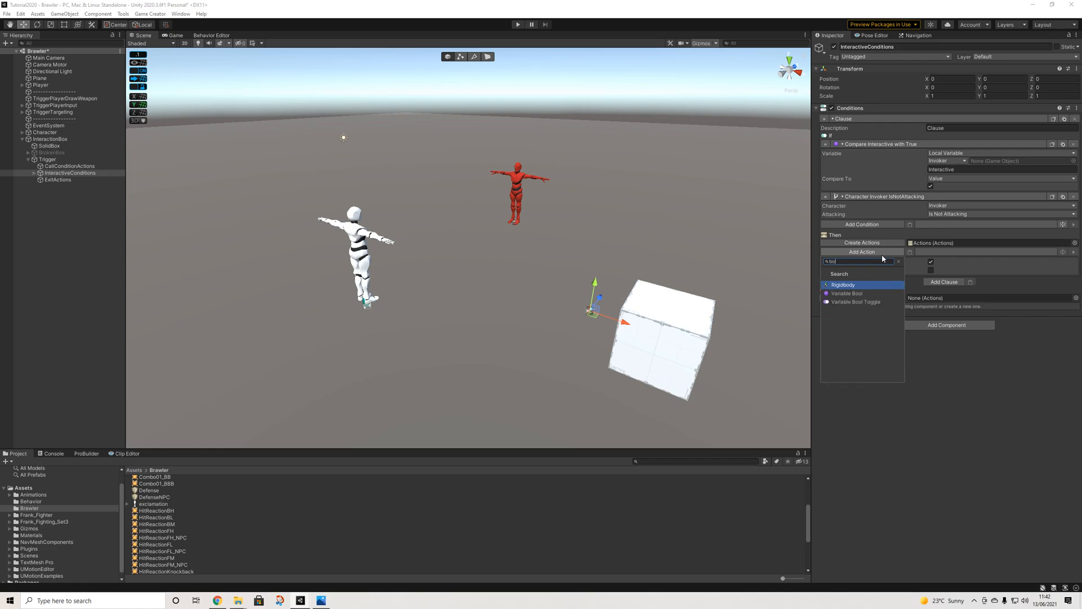
{"action": "key", "text": "Return"}
Set the Assign Bool action to the Invoker's local variable Interactive with its value disabled
{"action": "left_click", "coordinate": [969, 259]}
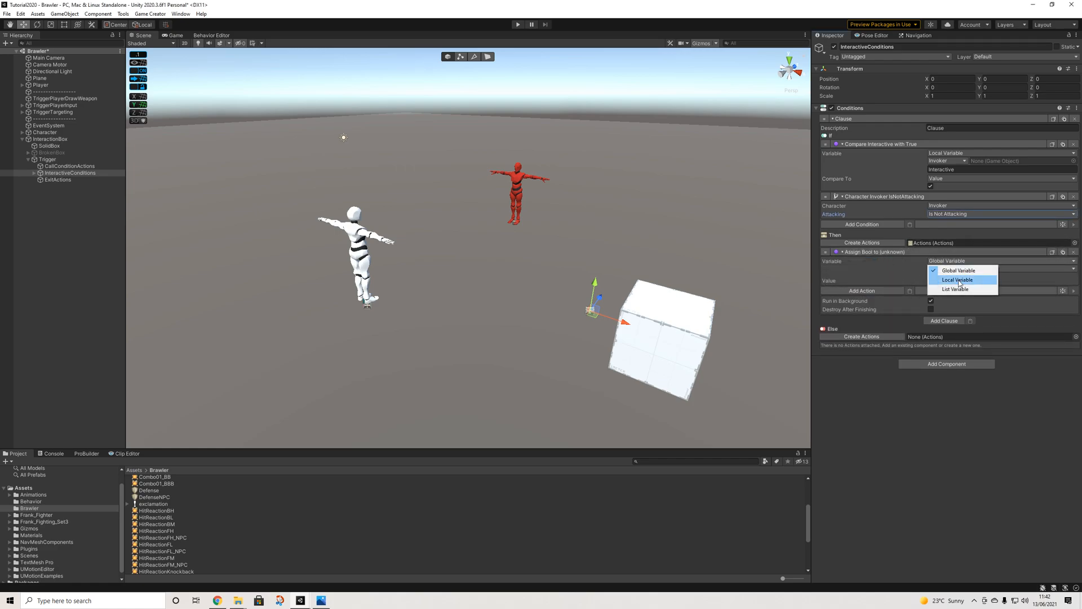
{"action": "left_click", "coordinate": [952, 270]}
{"action": "left_click", "coordinate": [946, 268]}
{"action": "left_click", "coordinate": [950, 288]}
{"action": "left_click", "coordinate": [949, 277]}
{"action": "type", "text": "Interactive"}
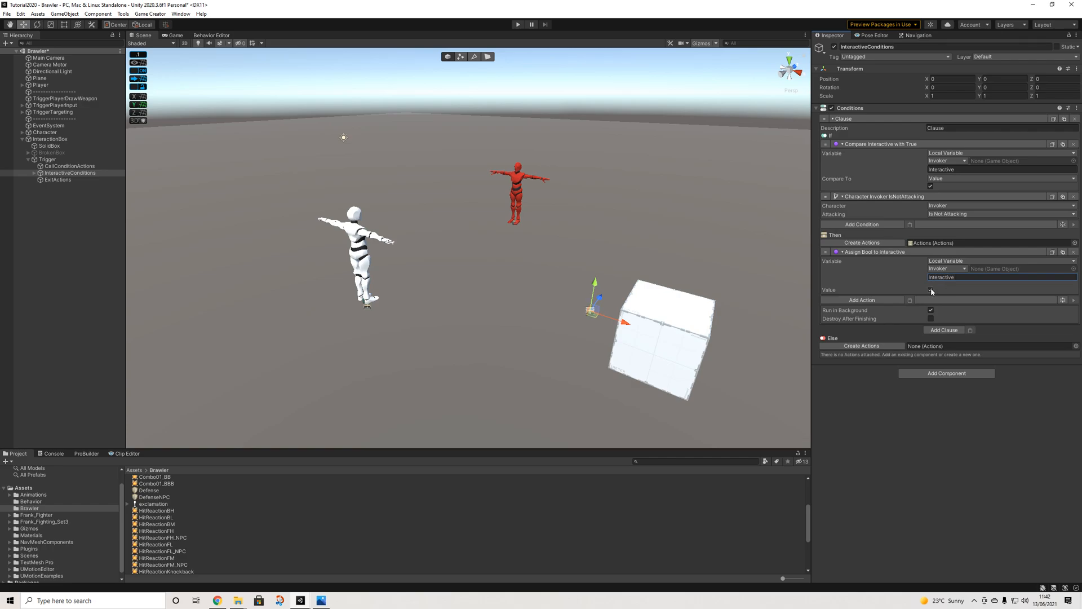
{"action": "left_click", "coordinate": [930, 290]}
Add a Change Property action after Assign Bool that turns off Is Controllable for the Player
{"action": "left_click", "coordinate": [862, 300]}
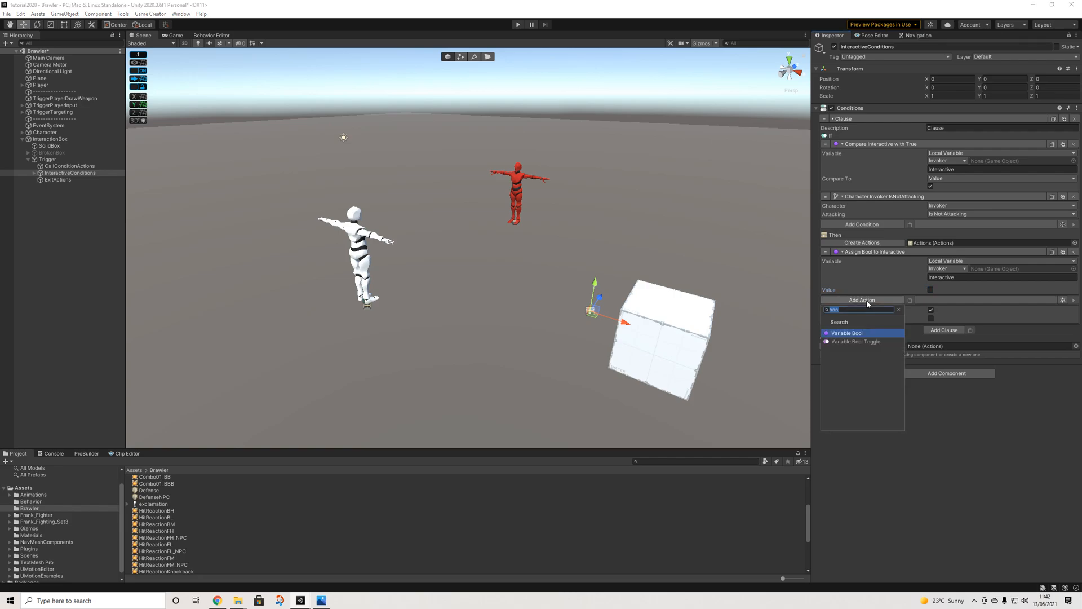
{"action": "type", "text": "prop"}
{"action": "key", "text": "Return"}
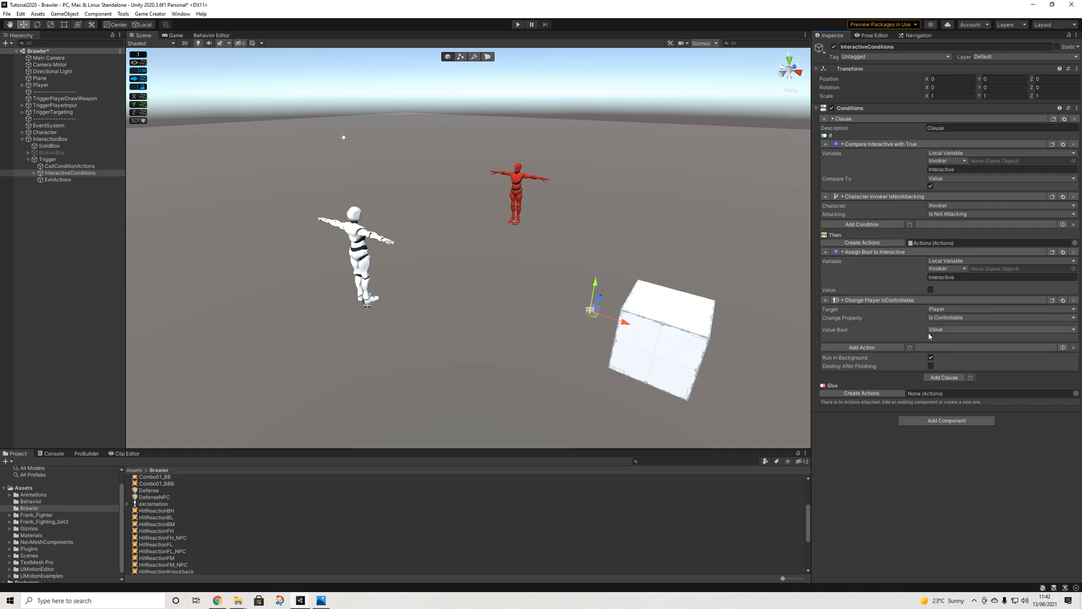
Add a Melee Focus Target action for the Player and set its target option to Release Target
{"action": "left_click", "coordinate": [881, 350]}
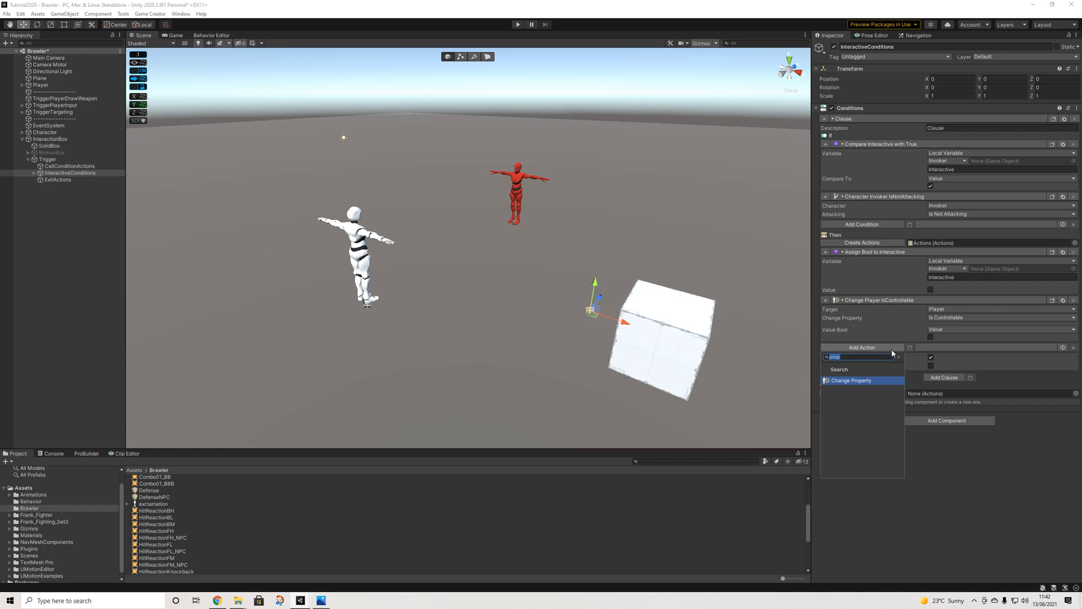
{"action": "type", "text": "fo"}
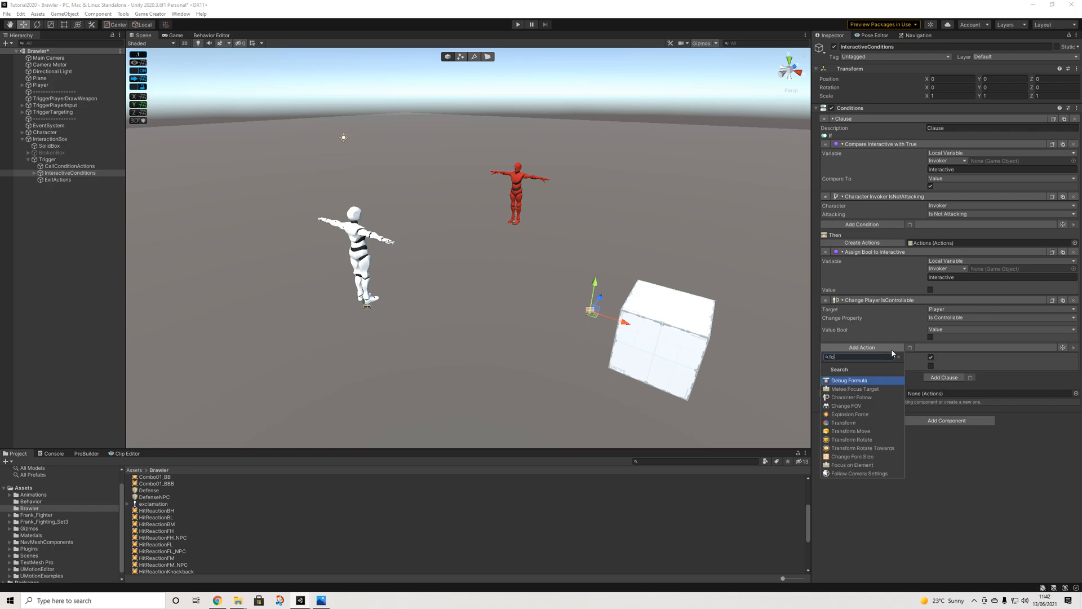
{"action": "left_click", "coordinate": [854, 388]}
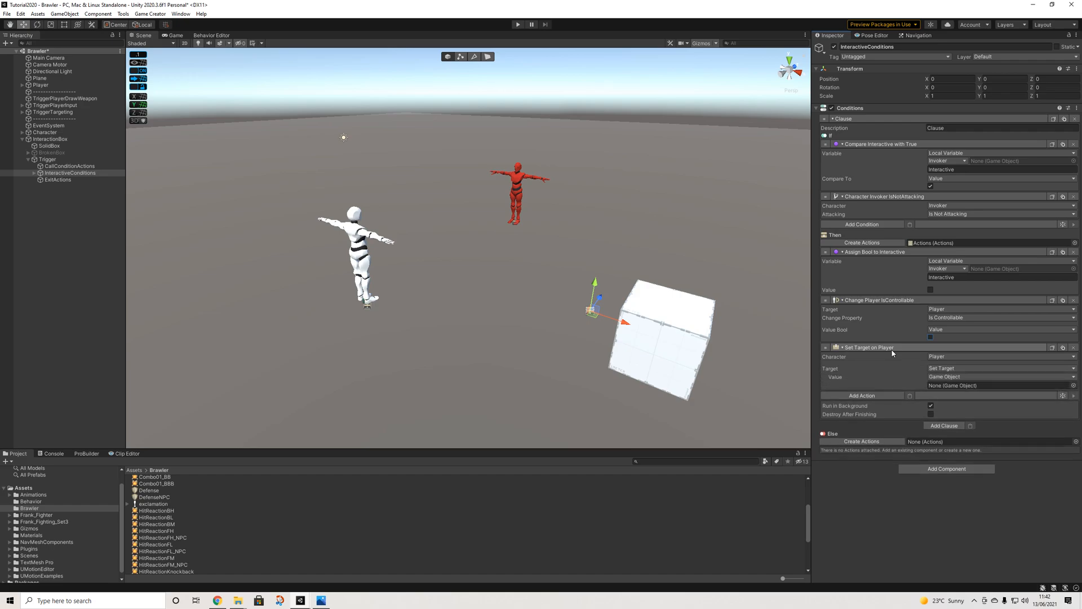
{"action": "left_click", "coordinate": [953, 368]}
{"action": "left_click", "coordinate": [957, 388]}
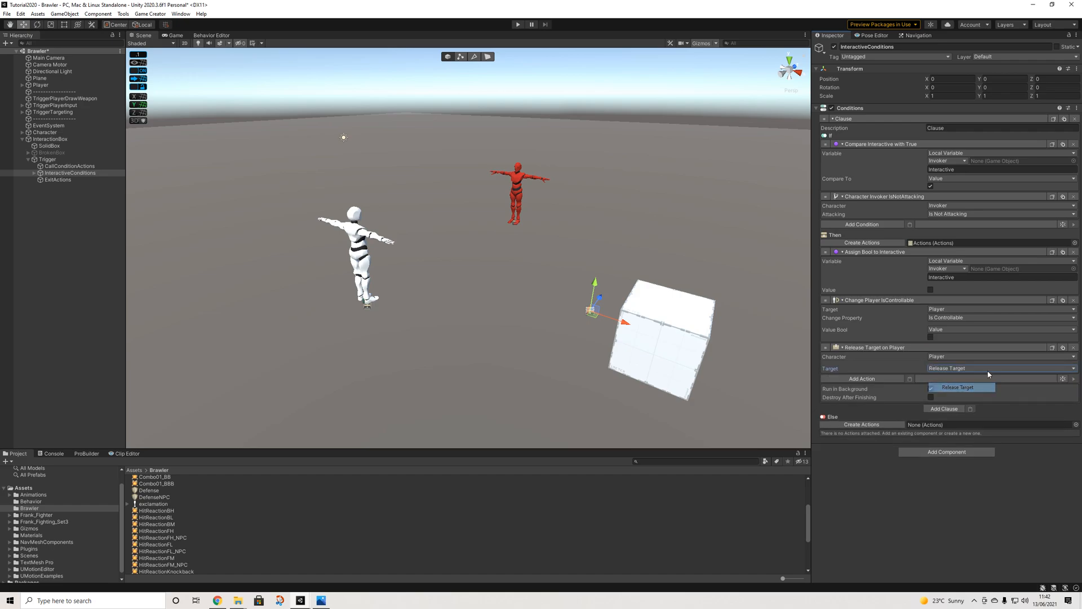
Duplicate the Release Target action and set the copy's character to Invoker
{"action": "left_click", "coordinate": [1062, 348]}
{"action": "left_click", "coordinate": [962, 388]}
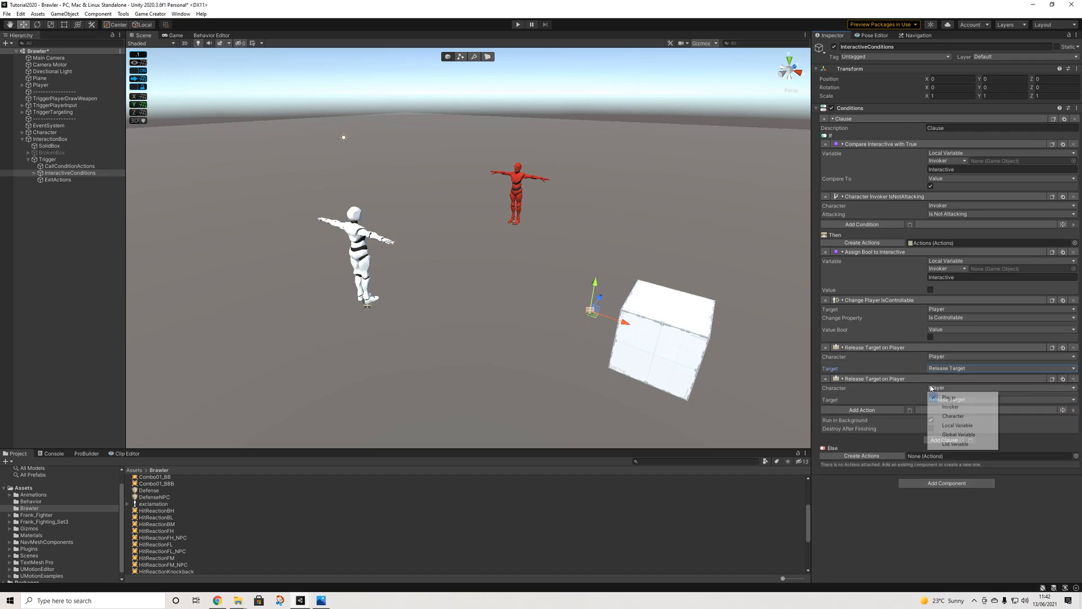
{"action": "left_click", "coordinate": [962, 407]}
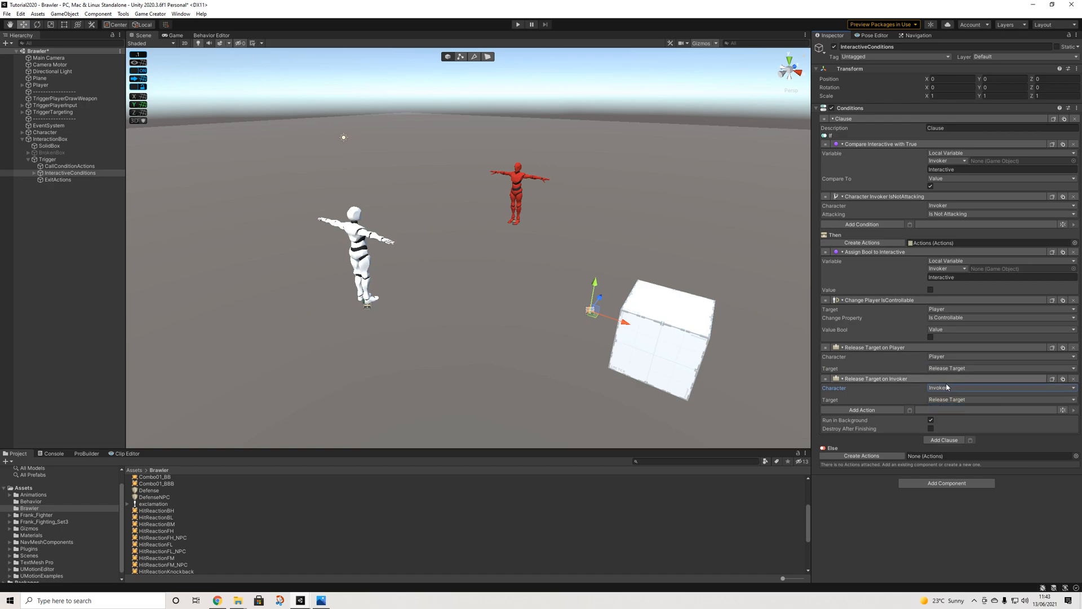
Collapse the Change Property, both Release Target and Assign Bool actions in the Then branch
{"action": "left_click", "coordinate": [874, 300]}
{"action": "left_click", "coordinate": [874, 309]}
{"action": "left_click", "coordinate": [872, 319]}
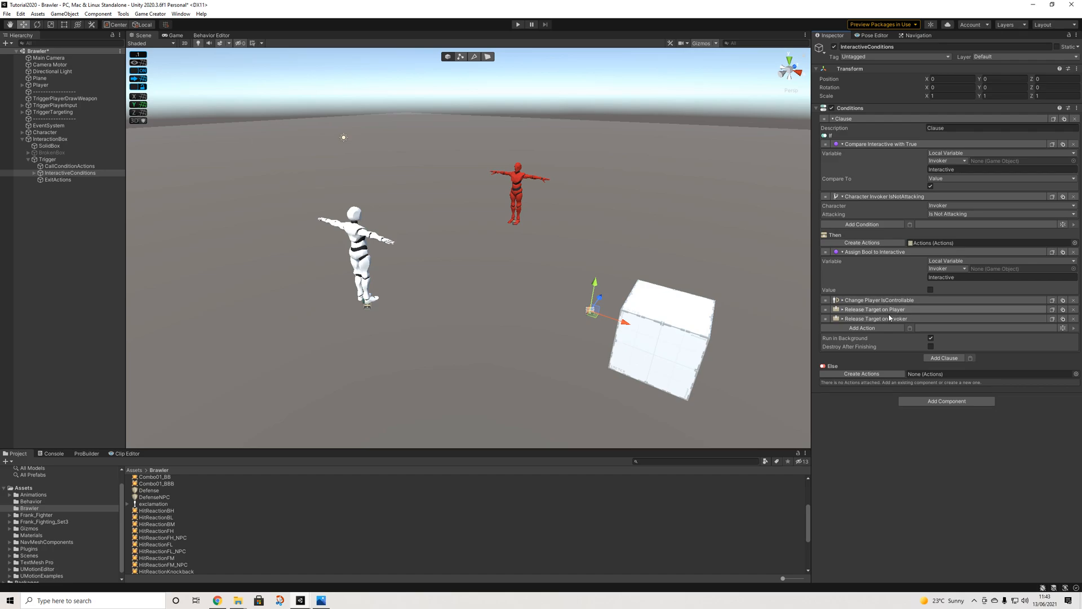
{"action": "left_click", "coordinate": [885, 254]}
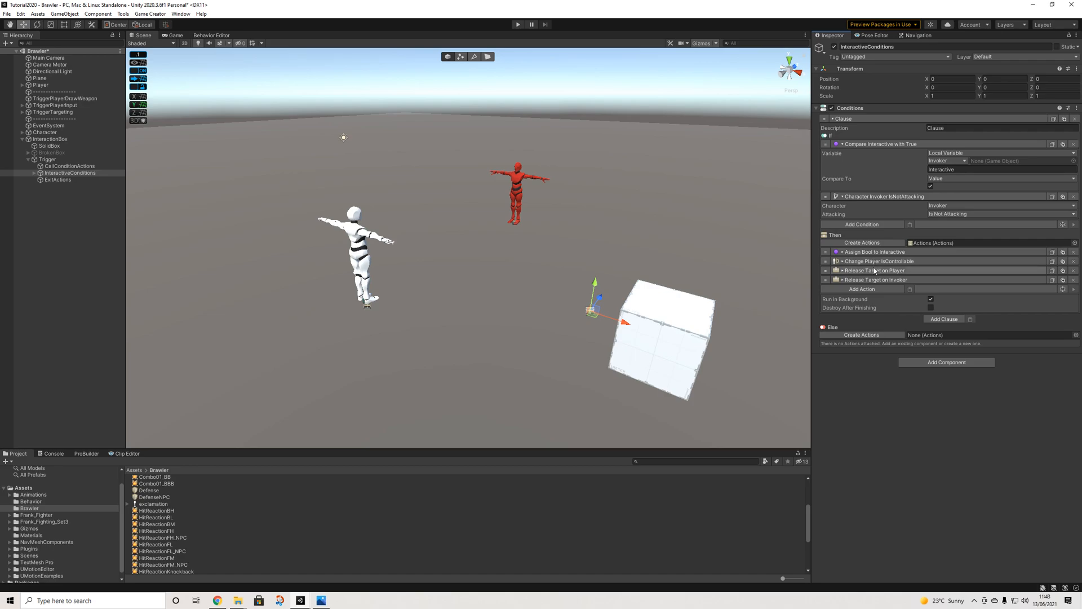
Add a Stop Behavior action after the Release Target actions in the Then branch
{"action": "left_click", "coordinate": [856, 289]}
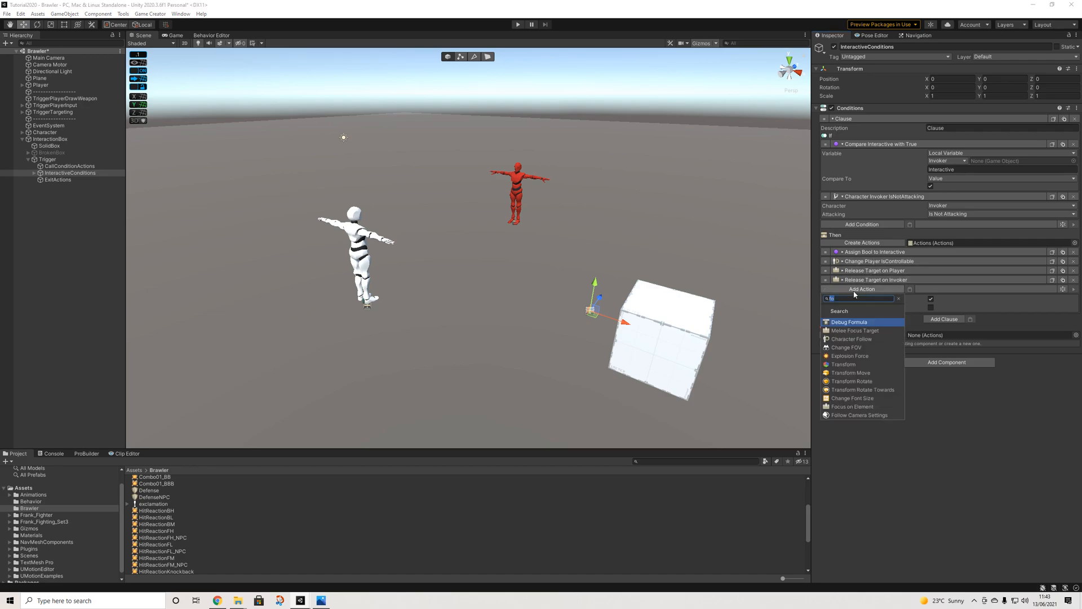
{"action": "type", "text": "stop"}
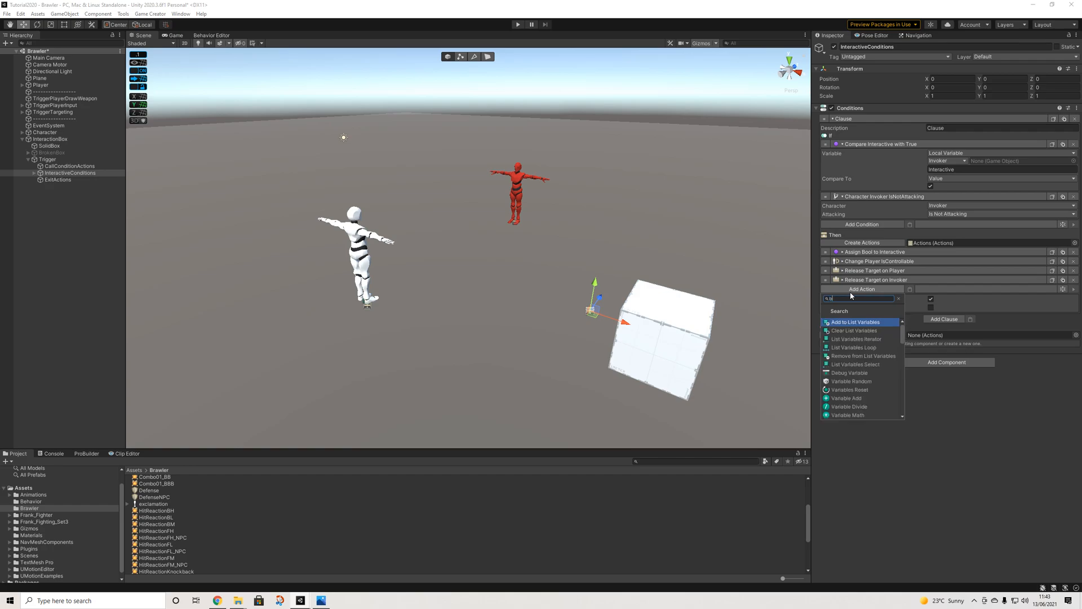
{"action": "key", "text": "Down"}
{"action": "key", "text": "Down"}
{"action": "key", "text": "Down"}
{"action": "key", "text": "Down"}
{"action": "key", "text": "Down"}
{"action": "key", "text": "Down"}
{"action": "key", "text": "Down"}
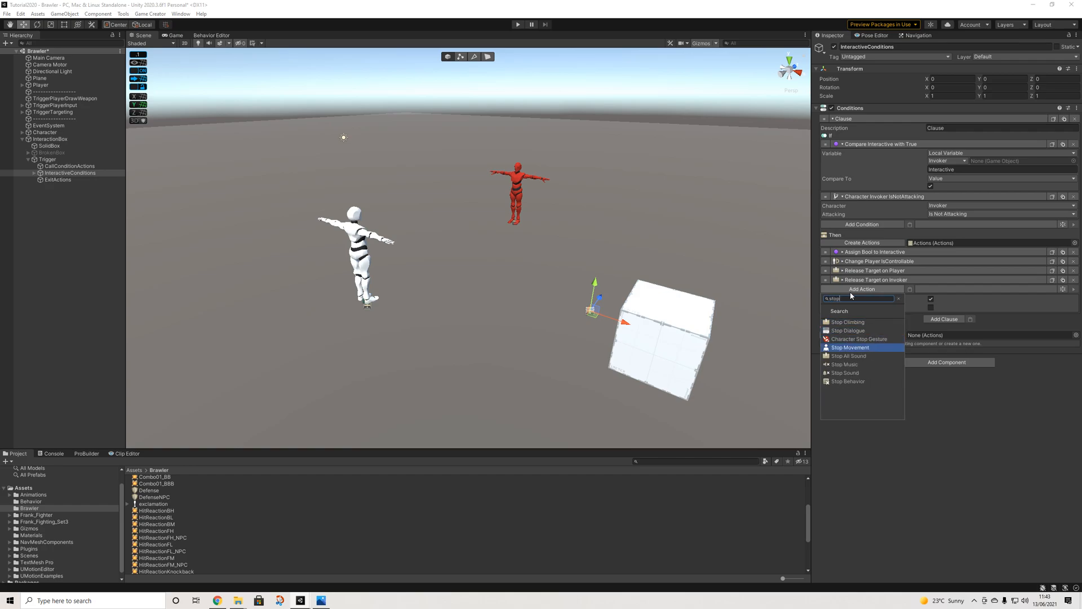
{"action": "key", "text": "Return"}
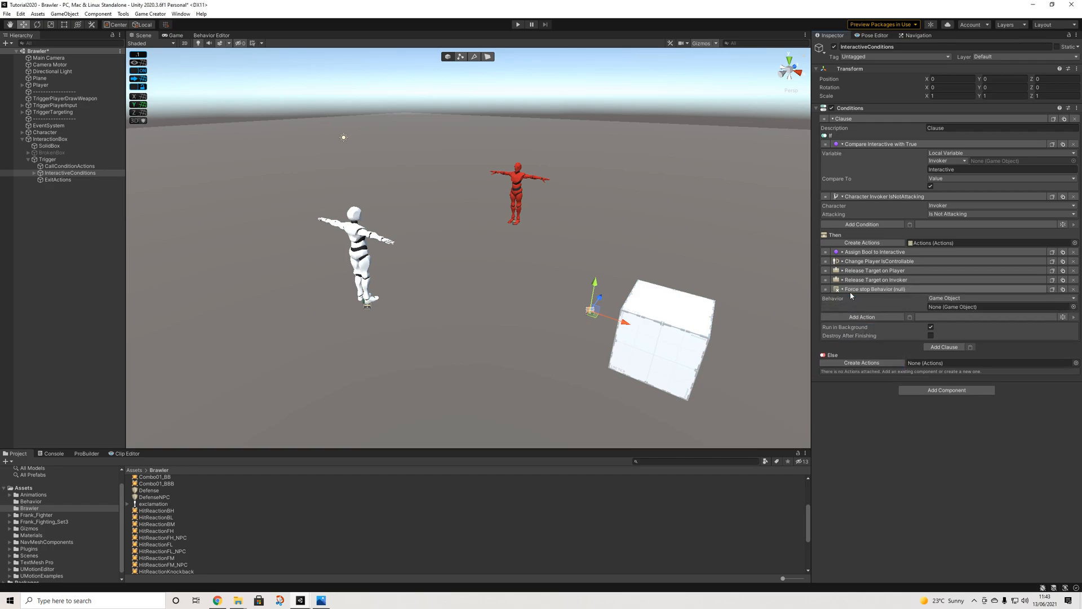
Set the Stop Behavior action's behavior to Invoker and collapse the action
{"action": "left_click", "coordinate": [952, 298]}
{"action": "left_click", "coordinate": [951, 326]}
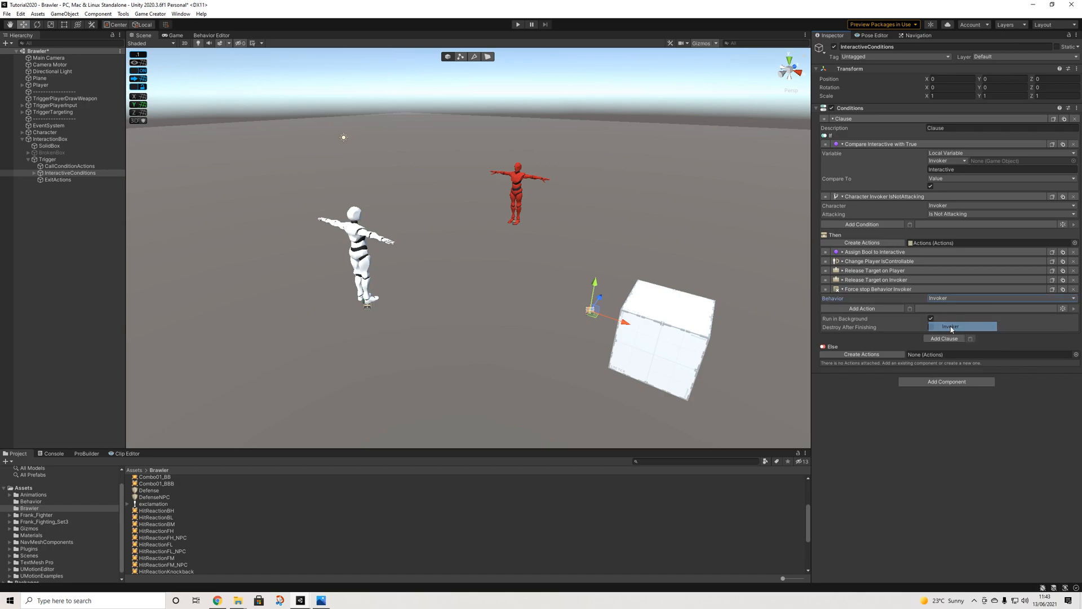
{"action": "left_click", "coordinate": [886, 289]}
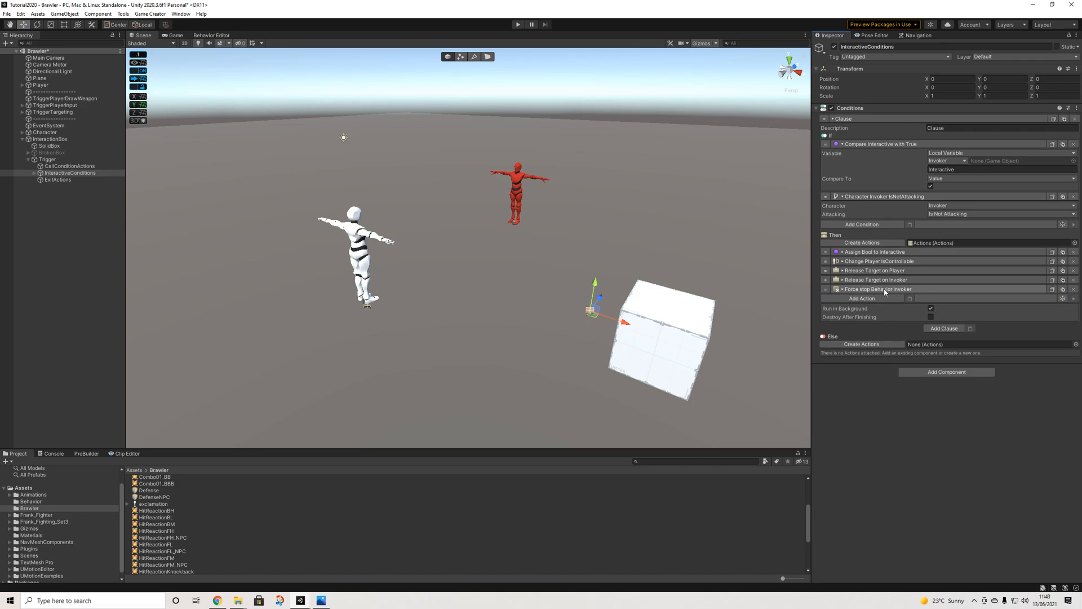
Open the list of available actions for adding one after the Stop Behavior action
{"action": "left_click", "coordinate": [870, 298]}
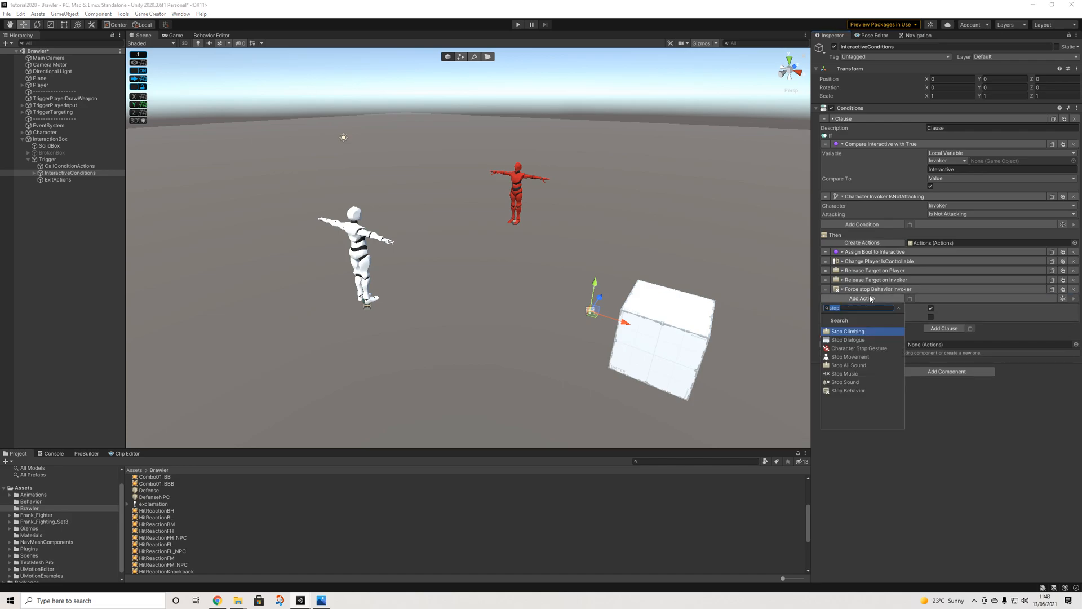
Add a Transform action that changes the Player's parent to the Trigger game object
{"action": "type", "text": "tran"}
{"action": "left_click", "coordinate": [844, 339]}
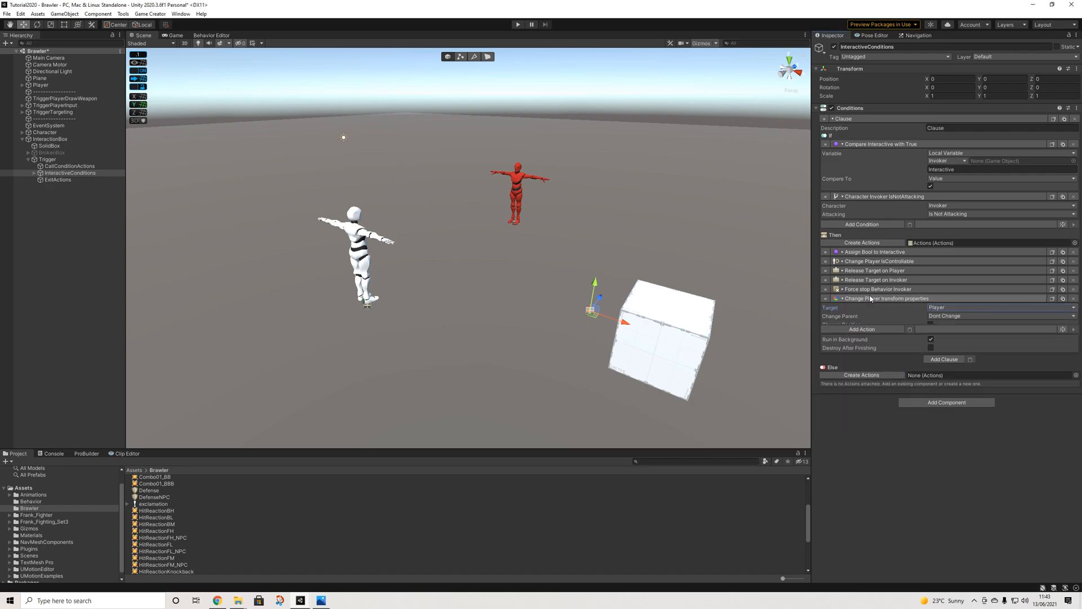
{"action": "left_click", "coordinate": [940, 315]}
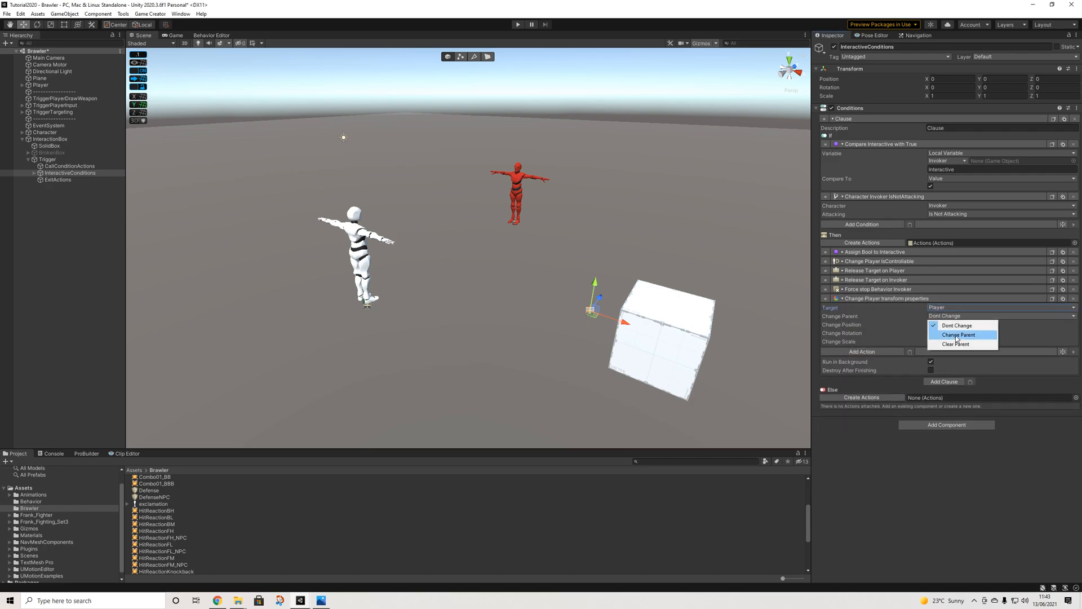
{"action": "left_click", "coordinate": [956, 337]}
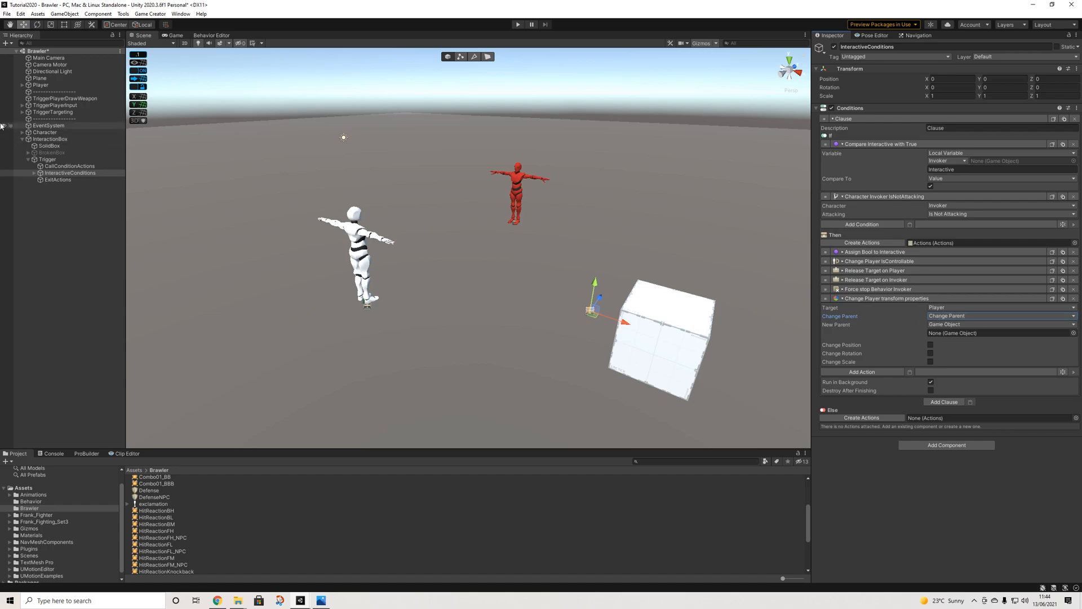
{"action": "left_click_drag", "start_coordinate": [51, 162], "coordinate": [957, 334]}
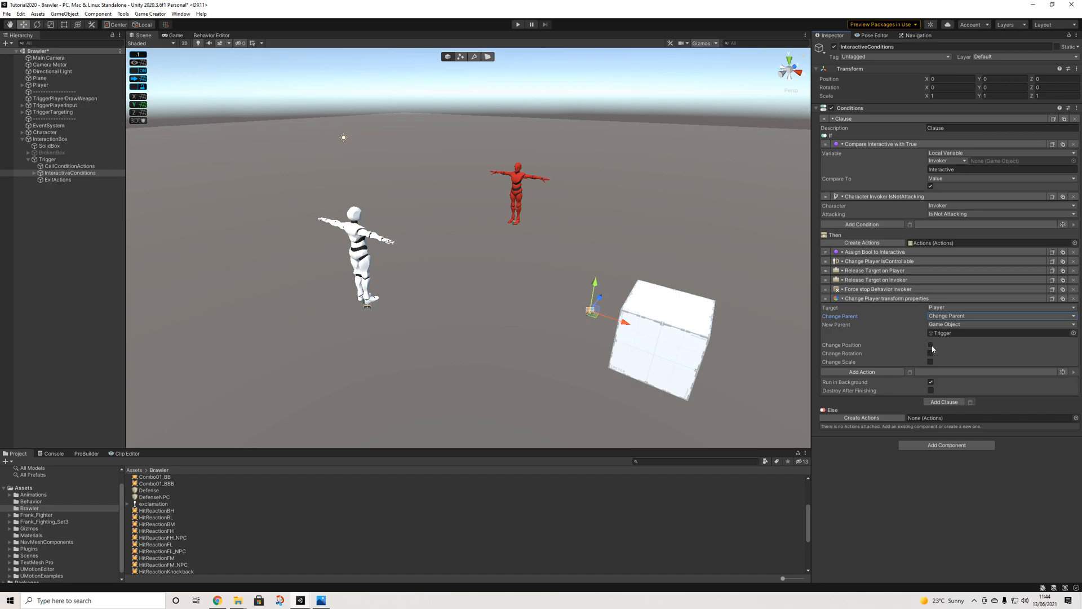
Enable Change Position in the Player transform action, with Local relativity and a Z position of -2
{"action": "left_click", "coordinate": [930, 345]}
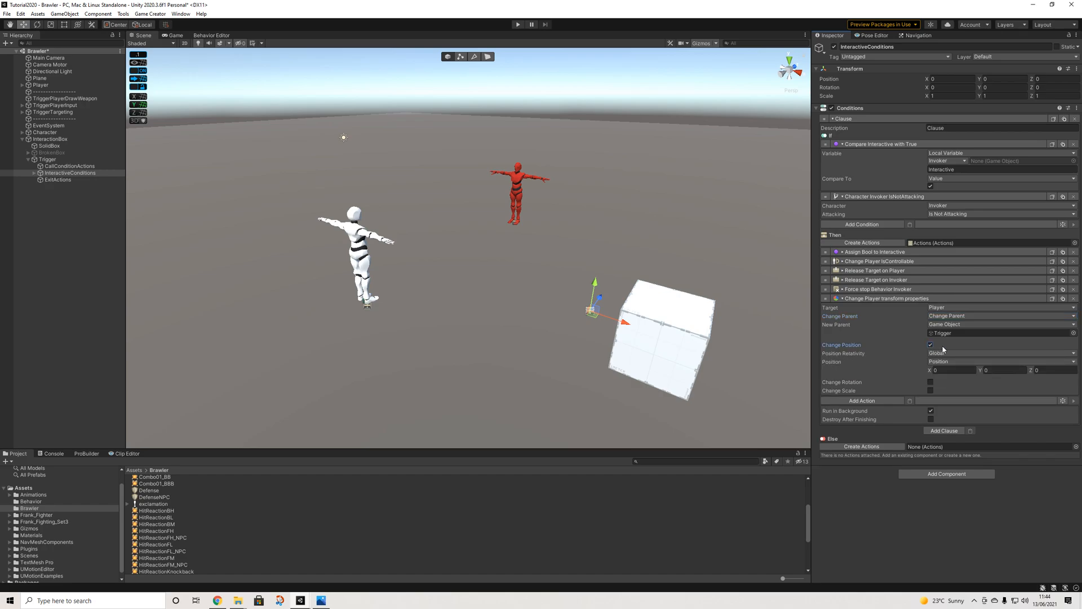
{"action": "left_click", "coordinate": [942, 352]}
{"action": "left_click", "coordinate": [943, 371]}
{"action": "left_click", "coordinate": [1049, 370]}
{"action": "type", "text": "-3"}
{"action": "key", "text": "Return"}
{"action": "type", "text": "-2"}
Duplicate the Player transform action, target the Invoker in the copy and set its Z position to -1
{"action": "left_click", "coordinate": [1064, 299]}
{"action": "left_click", "coordinate": [1043, 313]}
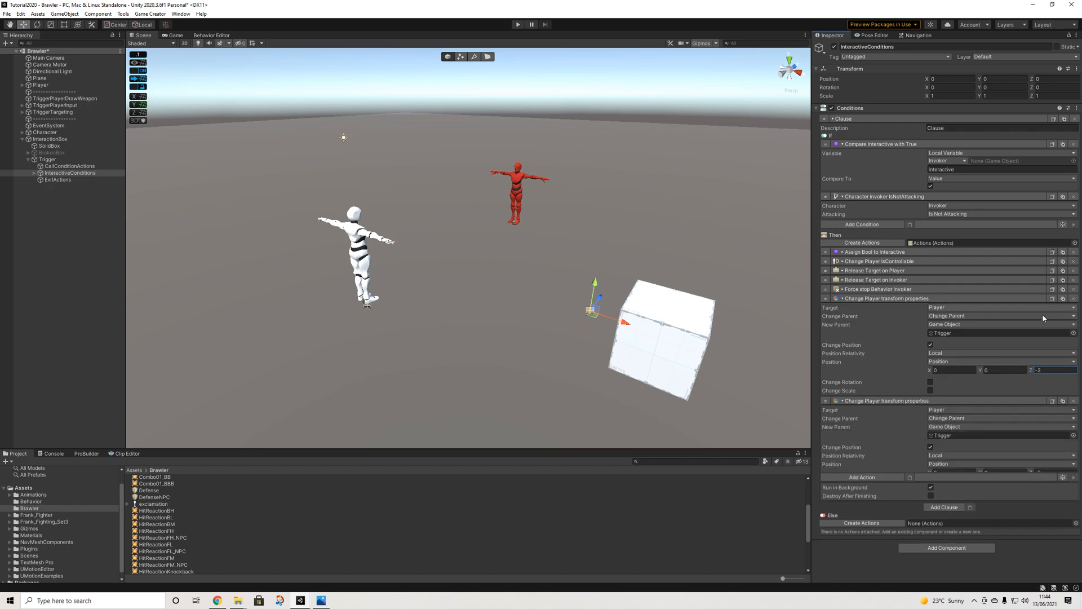
{"action": "left_click", "coordinate": [939, 410]}
{"action": "left_click", "coordinate": [950, 430]}
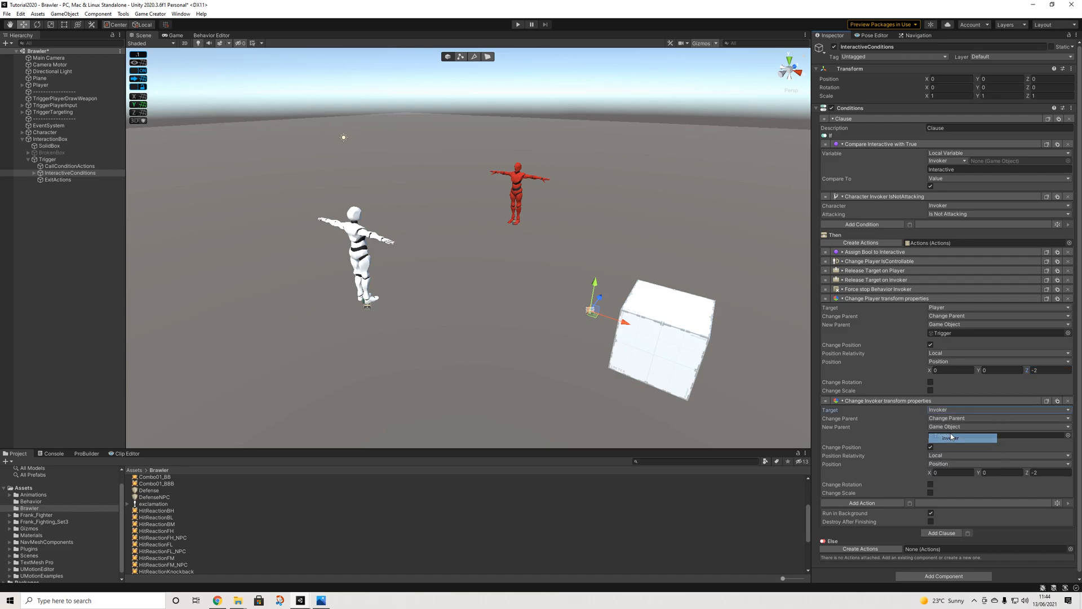
{"action": "left_click", "coordinate": [1041, 474]}
{"action": "type", "text": "-"}
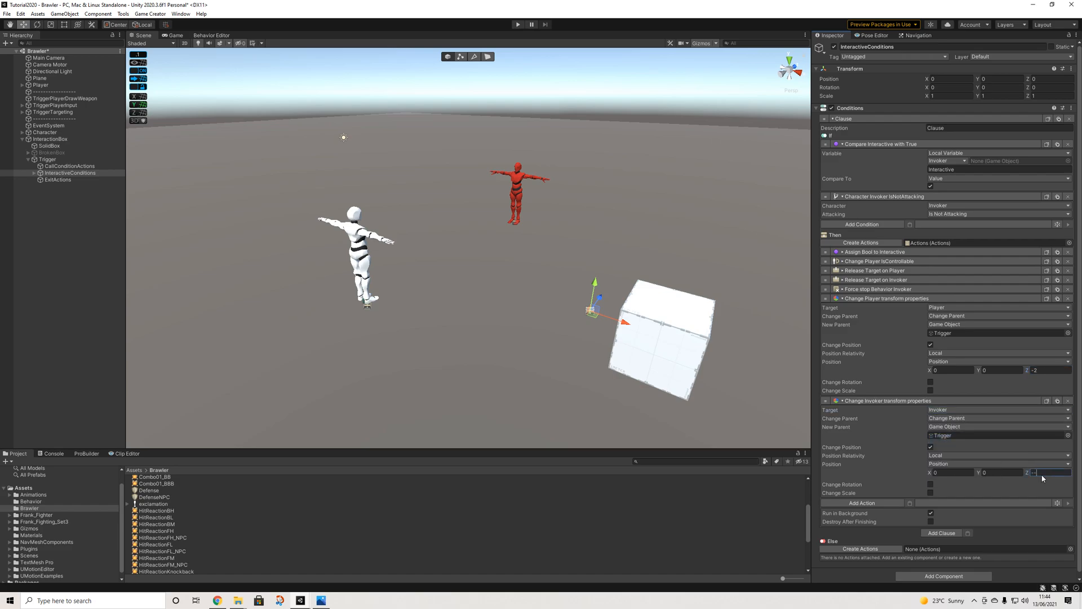
{"action": "type", "text": "1"}
Enable Change Rotation for the Invoker with Local relativity and Y 180, and collapse both transform actions
{"action": "left_click", "coordinate": [929, 485]}
{"action": "left_click", "coordinate": [998, 501]}
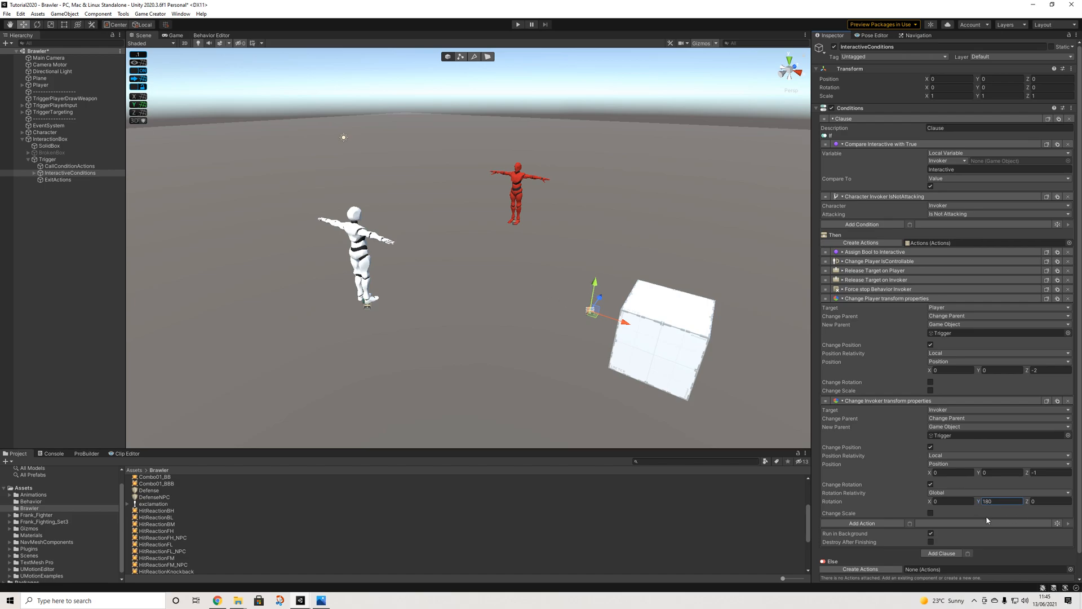
{"action": "left_click", "coordinate": [992, 492]}
{"action": "left_click", "coordinate": [952, 510]}
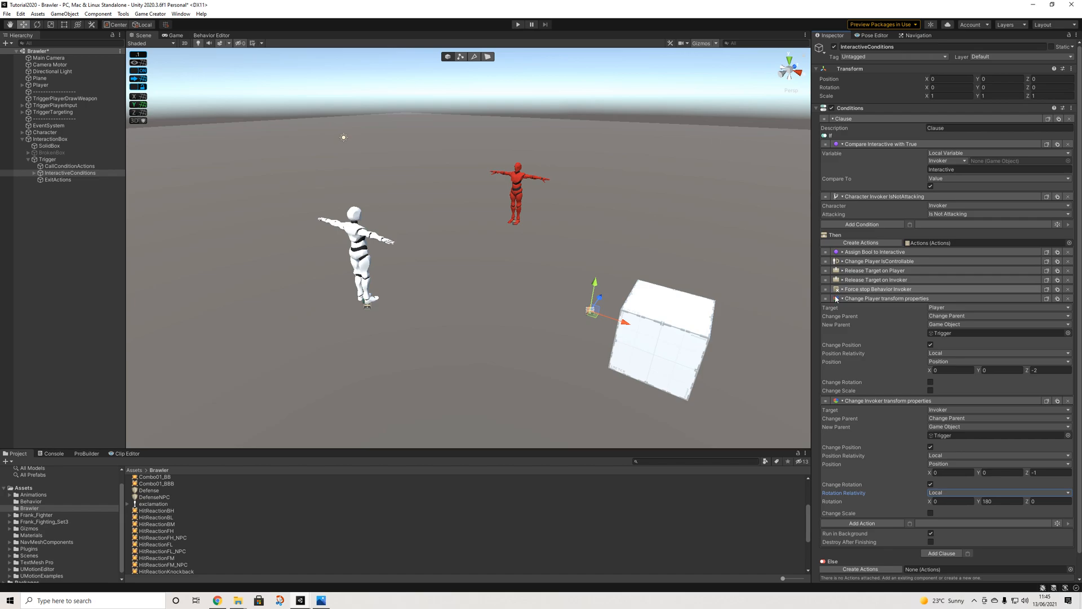
{"action": "left_click", "coordinate": [879, 298]}
{"action": "left_click", "coordinate": [873, 308]}
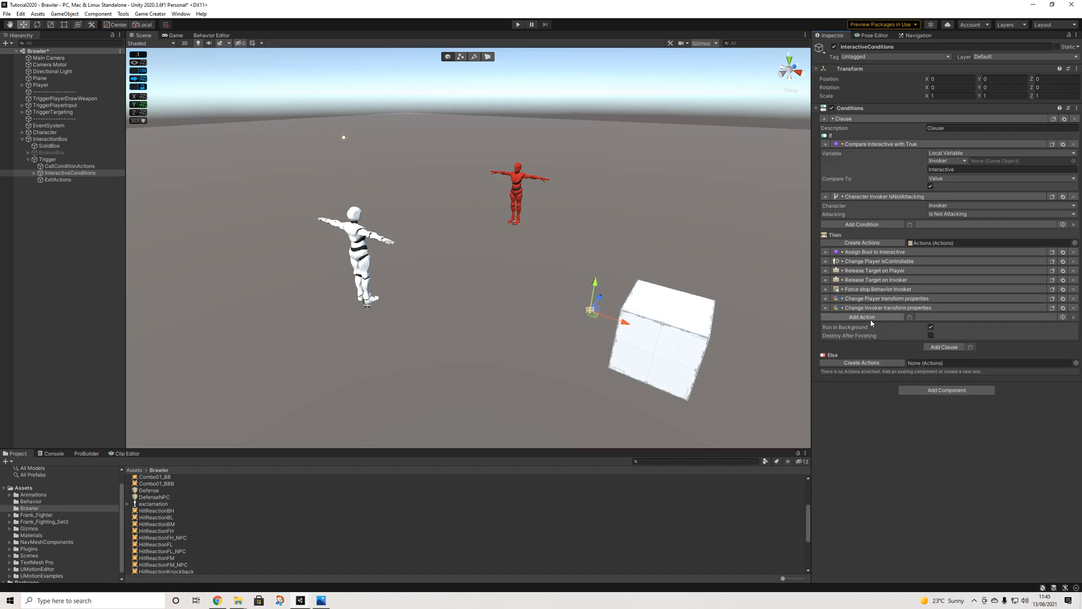
Add a Change Camera action without a main camera motor and move it directly below the Change Player IsControllable action
{"action": "left_click", "coordinate": [870, 319]}
{"action": "type", "text": "cam"}
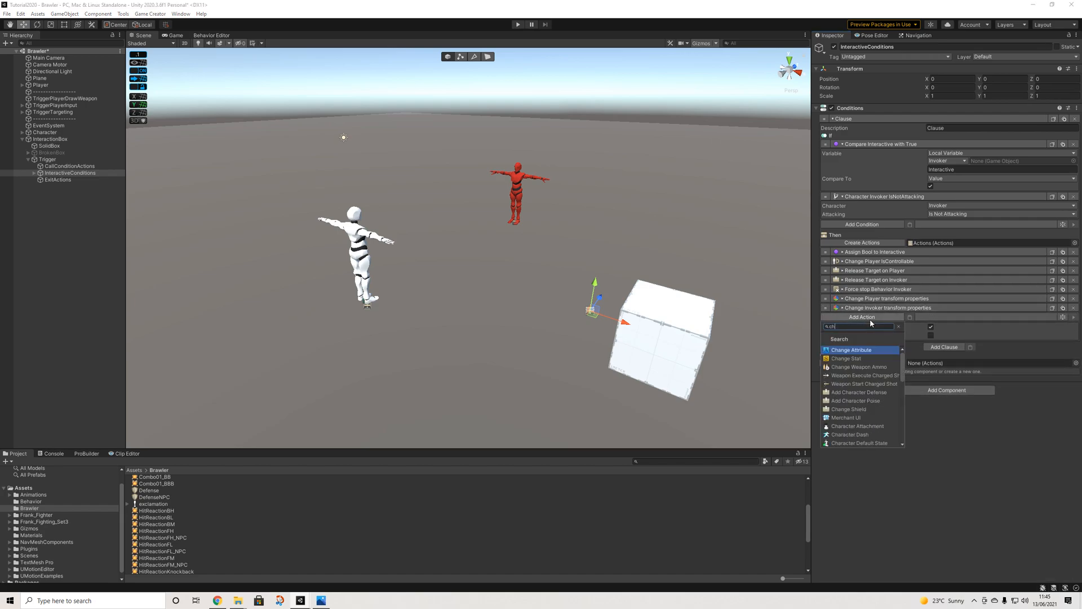
{"action": "key", "text": "Down"}
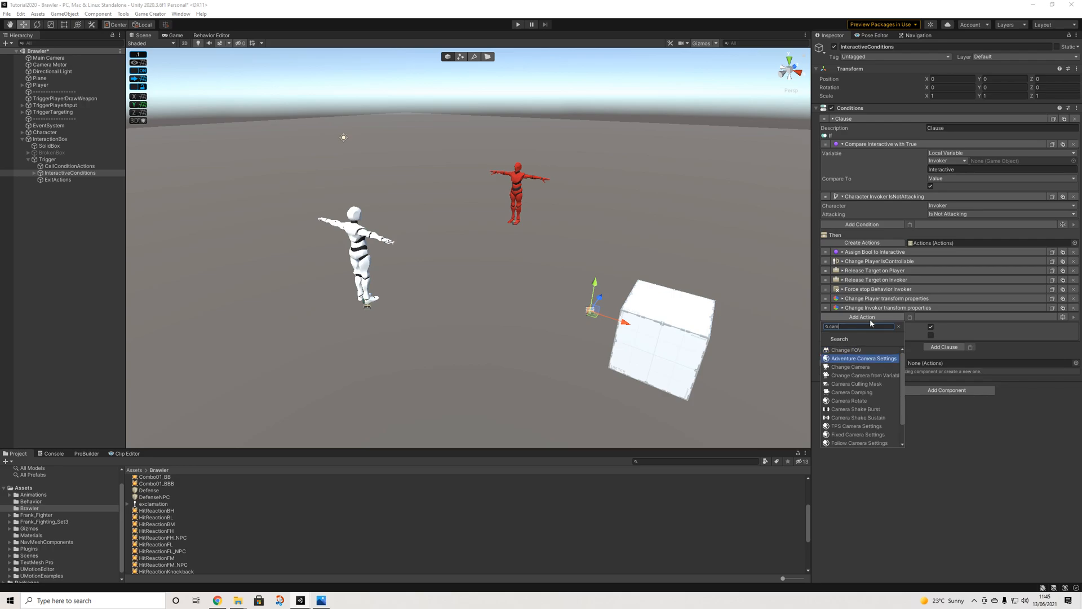
{"action": "key", "text": "Down"}
{"action": "key", "text": "Return"}
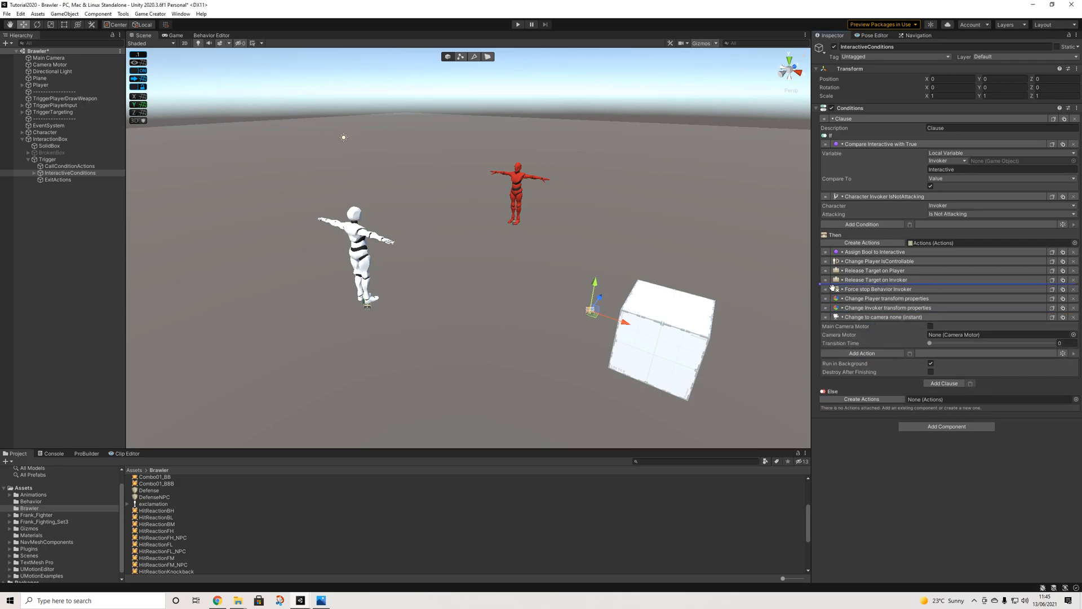
{"action": "left_click_drag", "start_coordinate": [833, 286], "coordinate": [834, 272]}
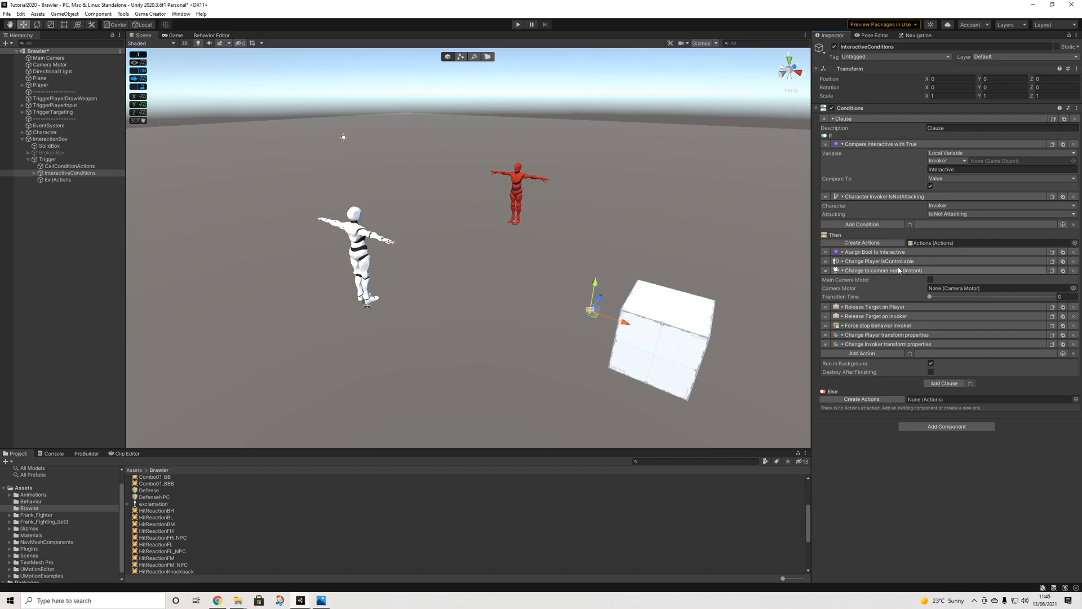
{"action": "left_click", "coordinate": [931, 280]}
{"action": "left_click", "coordinate": [930, 279]}
{"action": "left_click", "coordinate": [952, 272]}
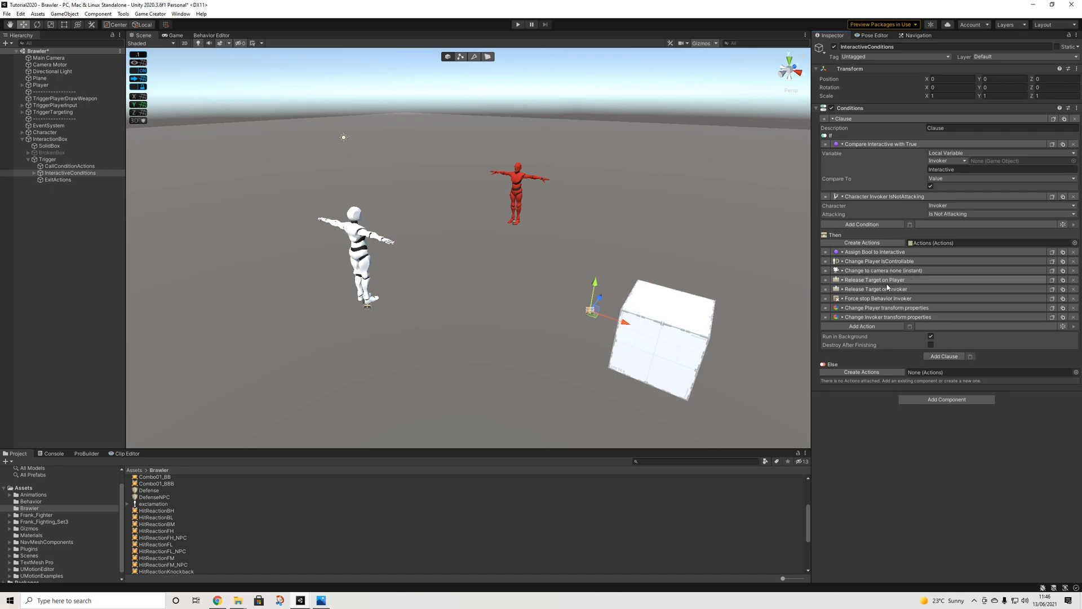
Add a Wait action of 1 second after the transform actions and collapse it
{"action": "left_click", "coordinate": [863, 329]}
{"action": "type", "text": "wait"}
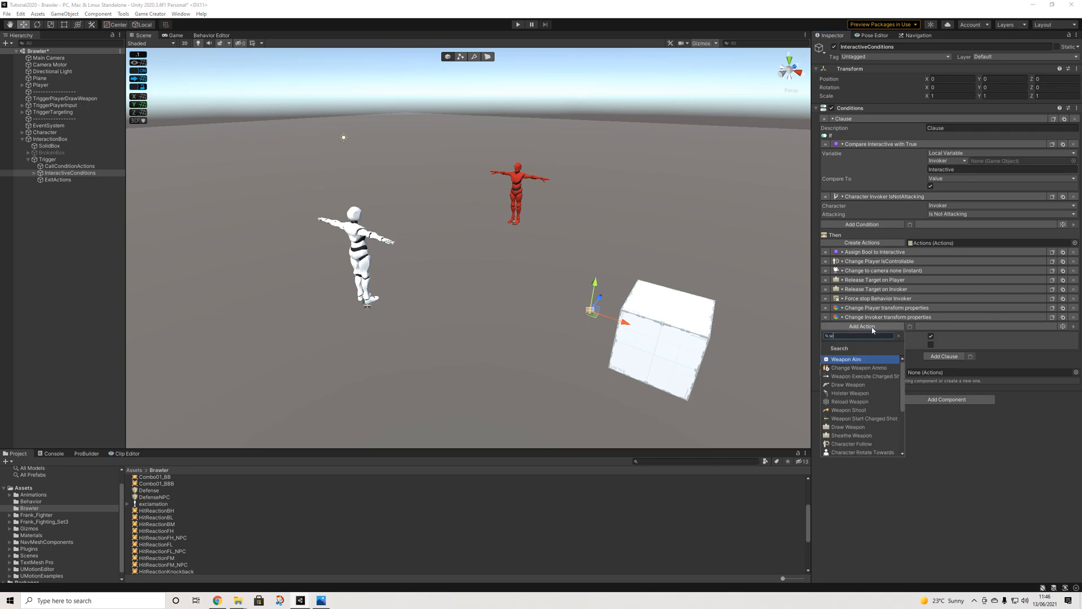
{"action": "left_click", "coordinate": [847, 368]}
{"action": "type", "text": "1"}
{"action": "left_click", "coordinate": [898, 327]}
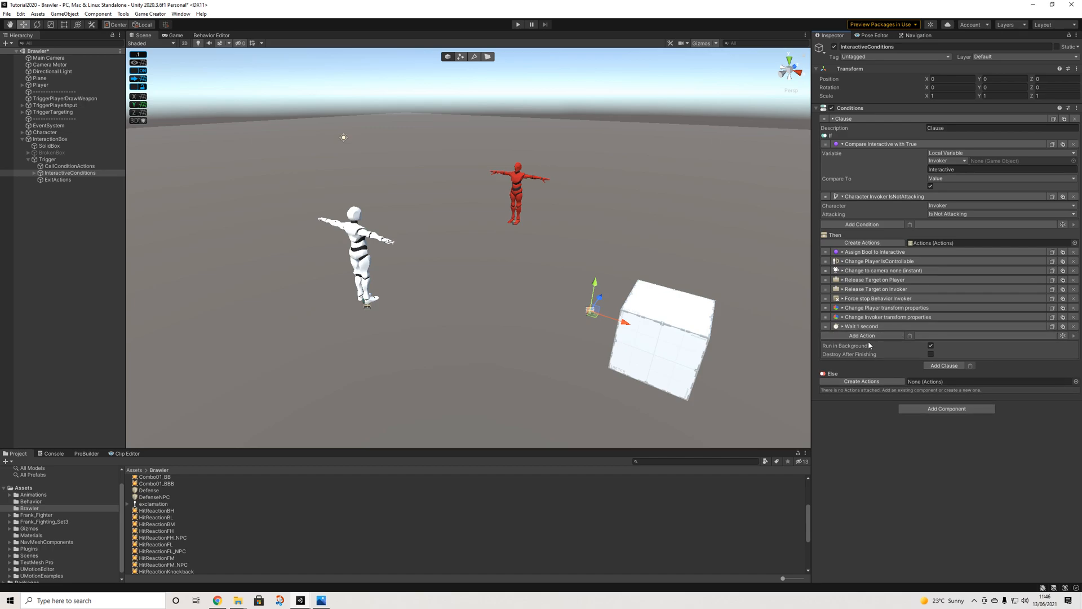
Add an Input Melee Attack action on the Player with the key set to I
{"action": "left_click", "coordinate": [874, 336]}
{"action": "type", "text": "inp"}
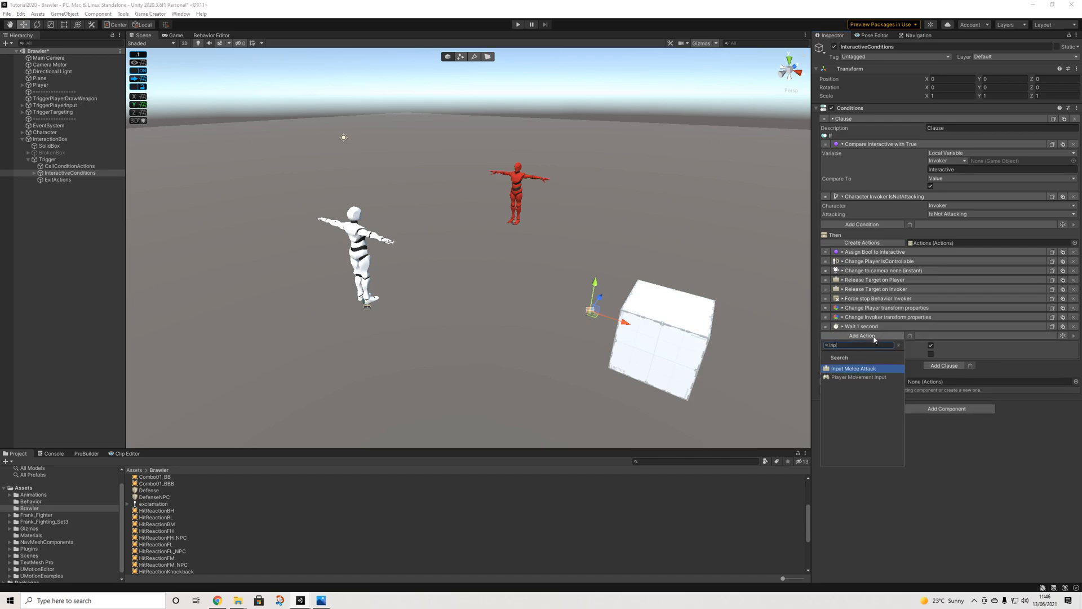
{"action": "type", "text": "u"}
{"action": "key", "text": "Return"}
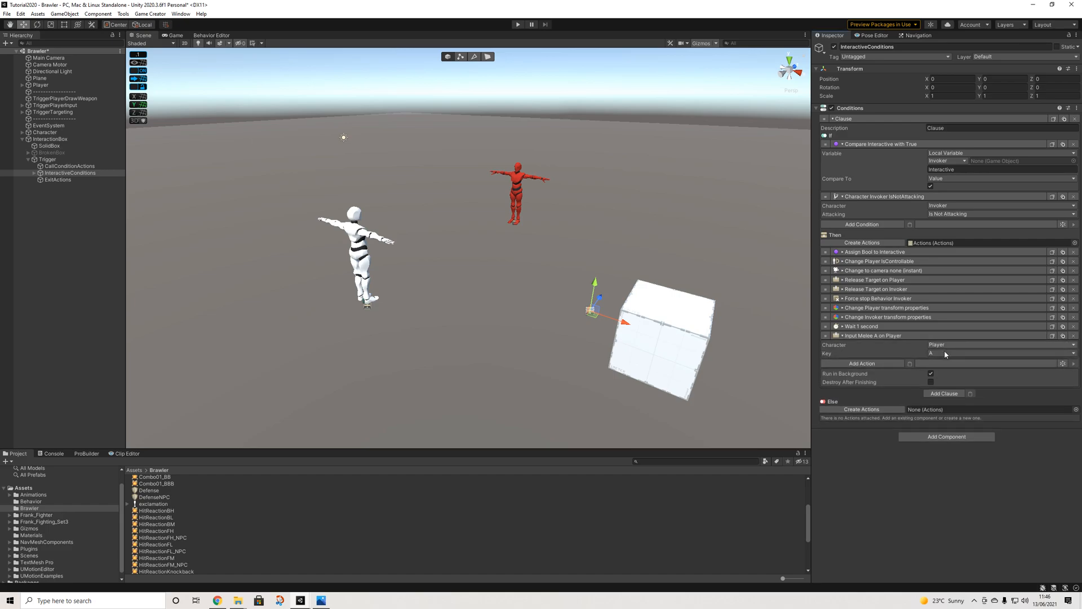
{"action": "left_click", "coordinate": [940, 354]}
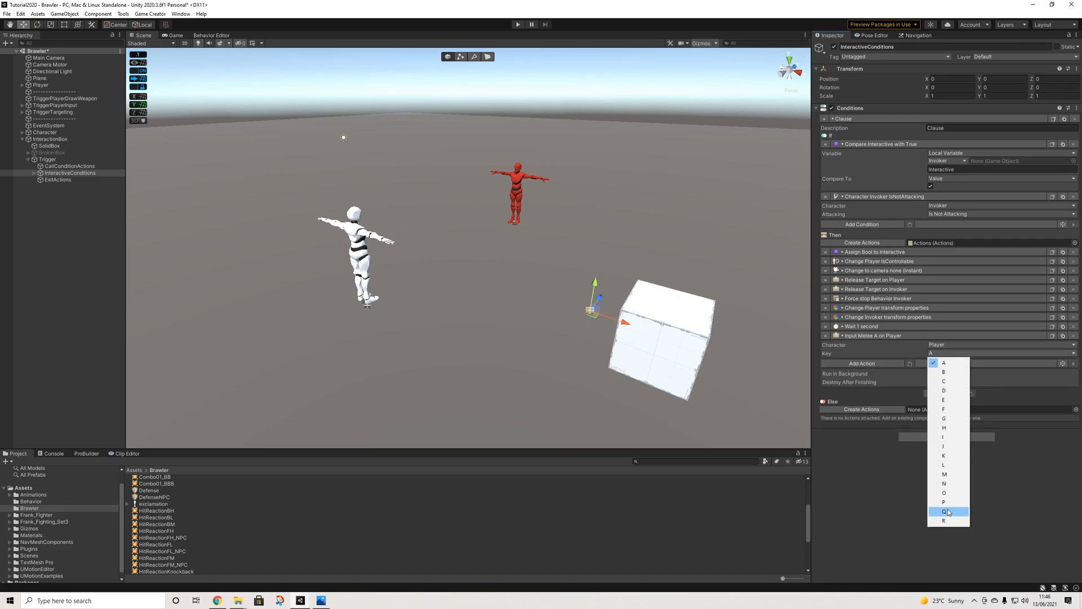
{"action": "left_click", "coordinate": [943, 437]}
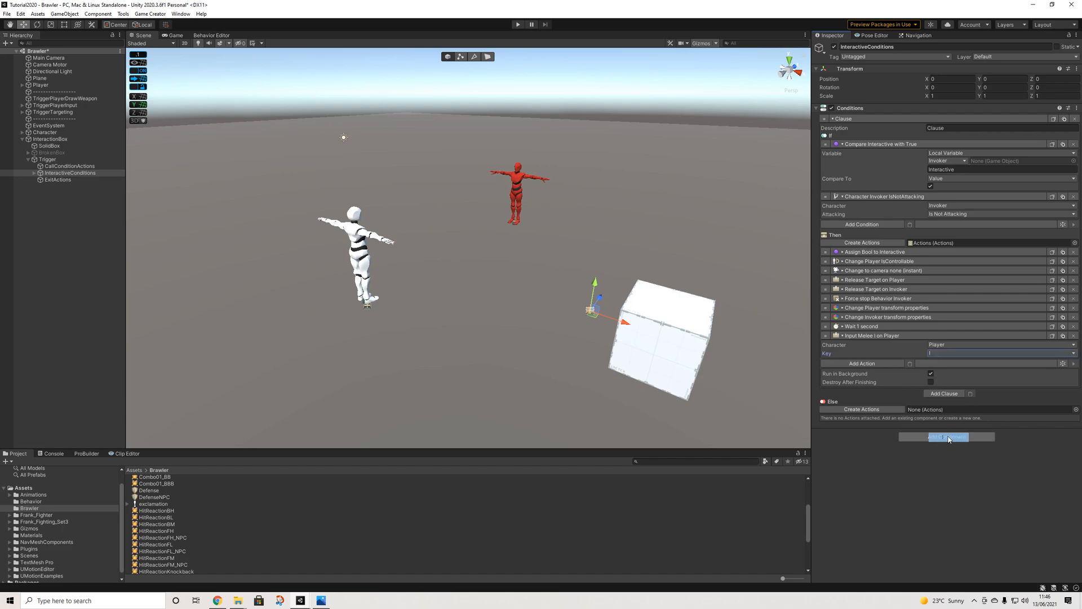
Duplicate the Player melee input action and set the copy's character to Invoker
{"action": "left_click", "coordinate": [1063, 336]}
{"action": "left_click", "coordinate": [938, 372]}
{"action": "left_click", "coordinate": [951, 391]}
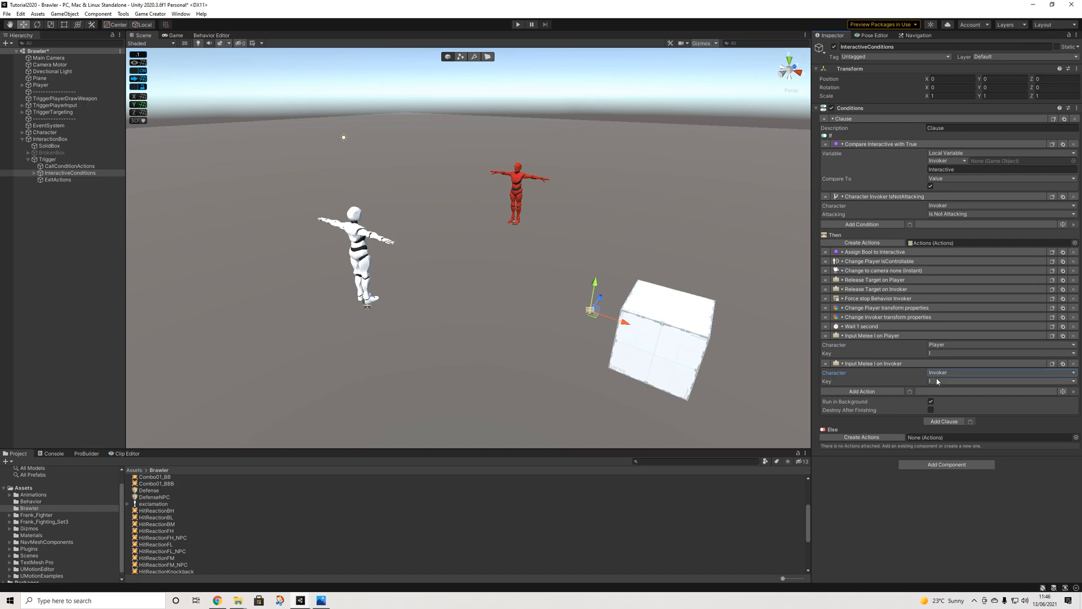
Add a Wait action of 2 seconds after the Invoker melee input action
{"action": "left_click", "coordinate": [895, 390]}
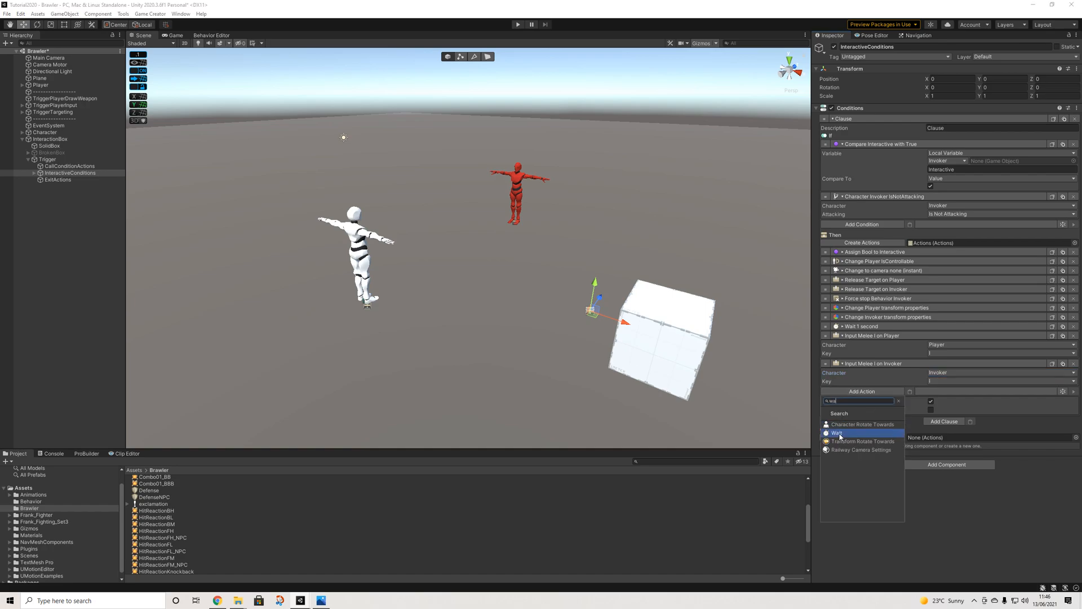
{"action": "left_click", "coordinate": [862, 435]}
{"action": "left_click", "coordinate": [947, 403]}
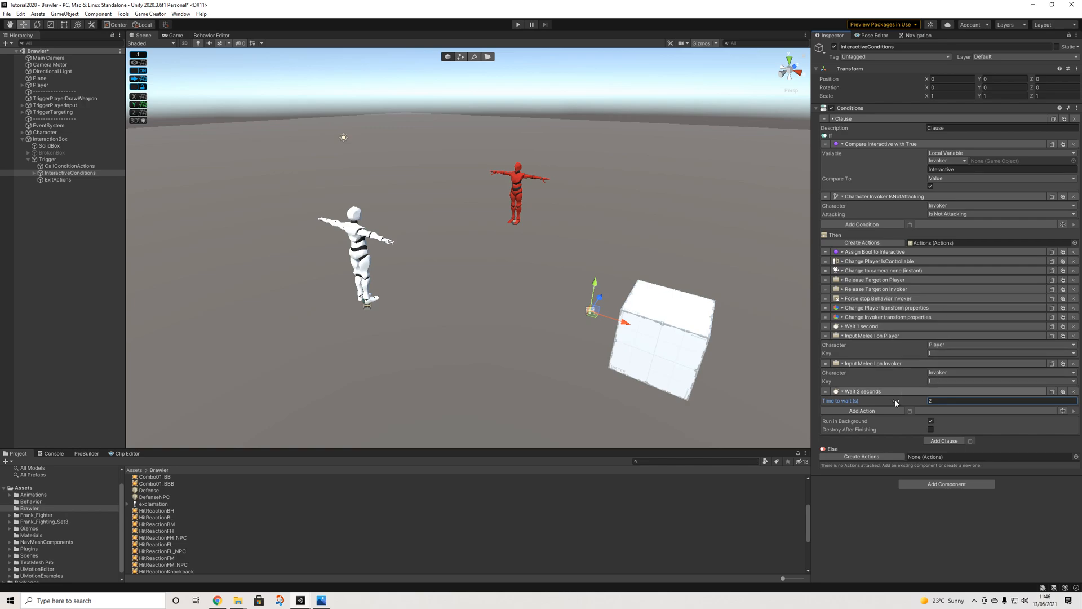
Copy the Change Camera action, paste it at the end of the list and enable Main Camera Motor in the copy
{"action": "left_click", "coordinate": [882, 411]}
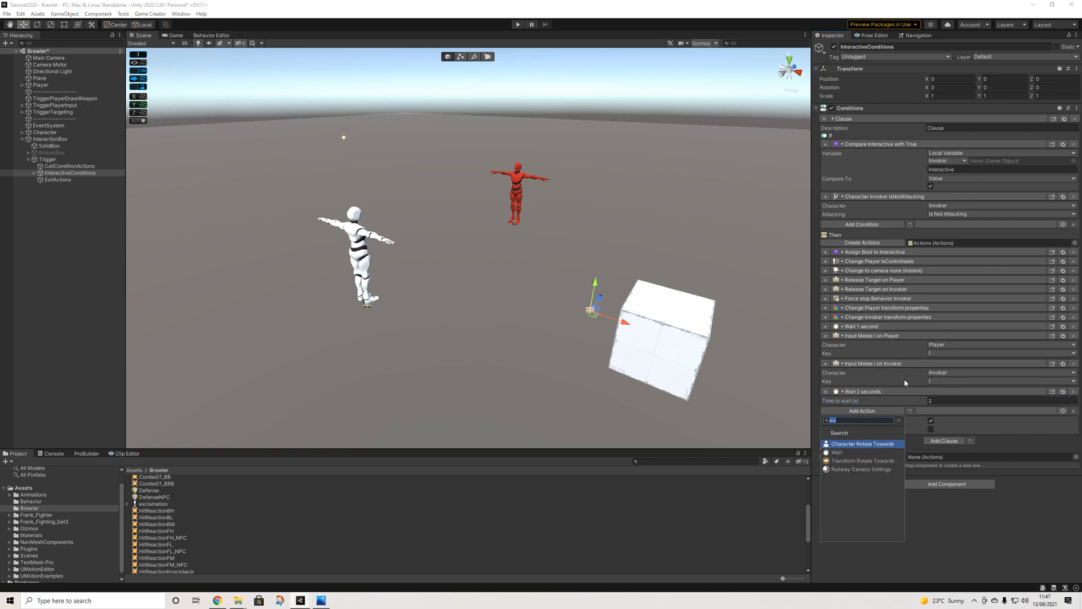
{"action": "left_click", "coordinate": [1052, 271]}
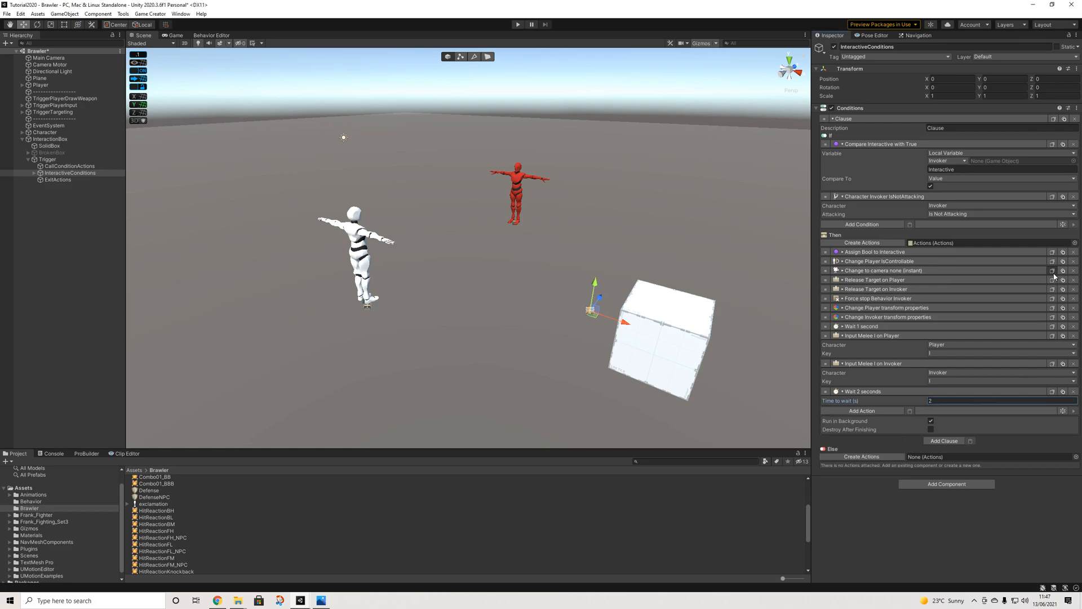
{"action": "left_click", "coordinate": [910, 411]}
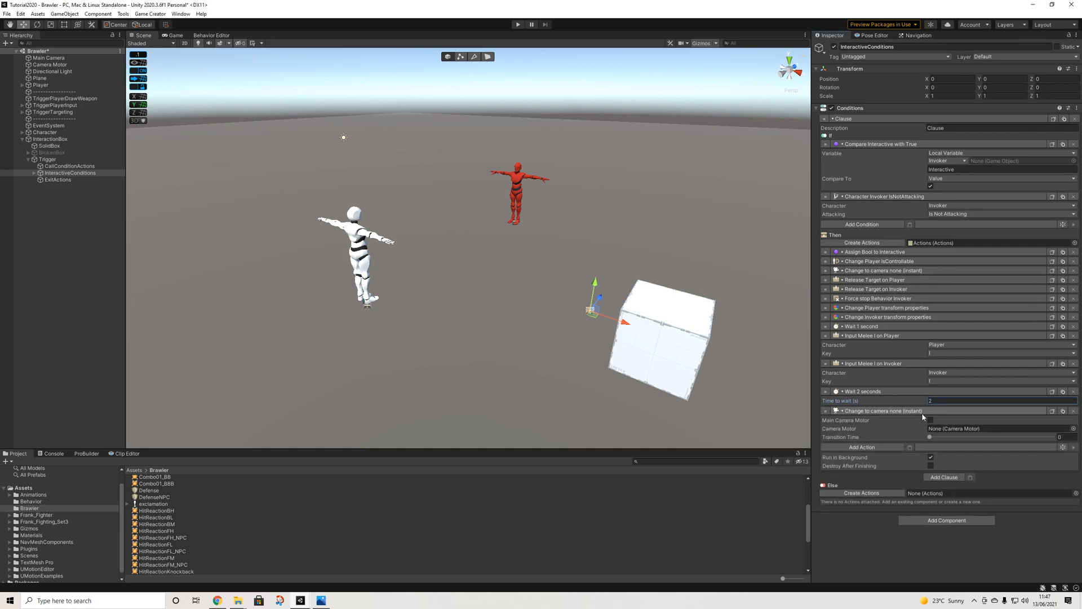
{"action": "left_click", "coordinate": [931, 420]}
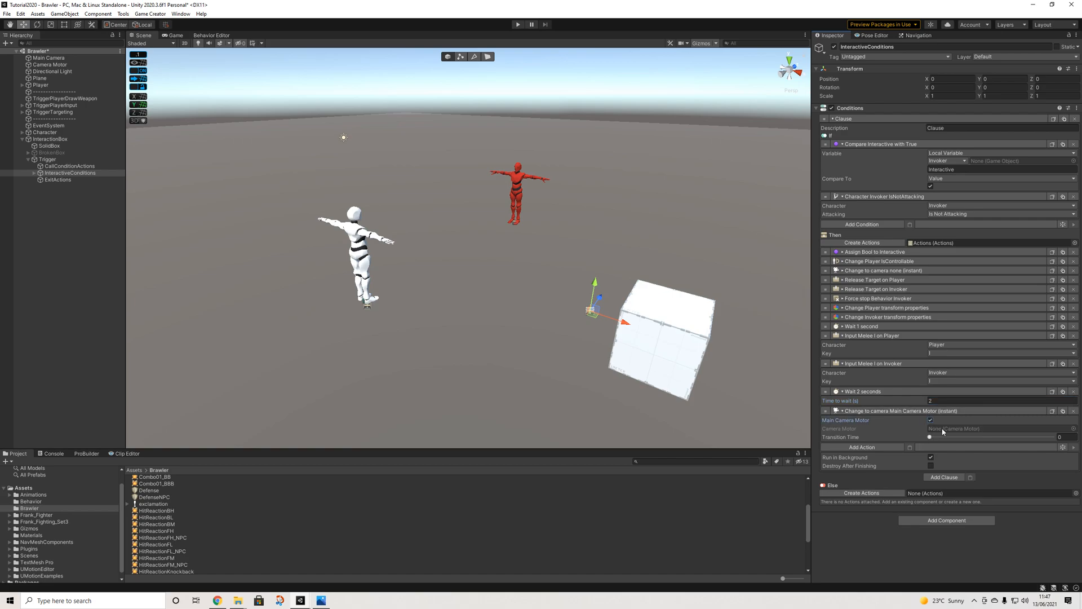
Expand the Camera Motor component on the Camera Motor object and enable Is Main Camera Motor
{"action": "left_click", "coordinate": [56, 71]}
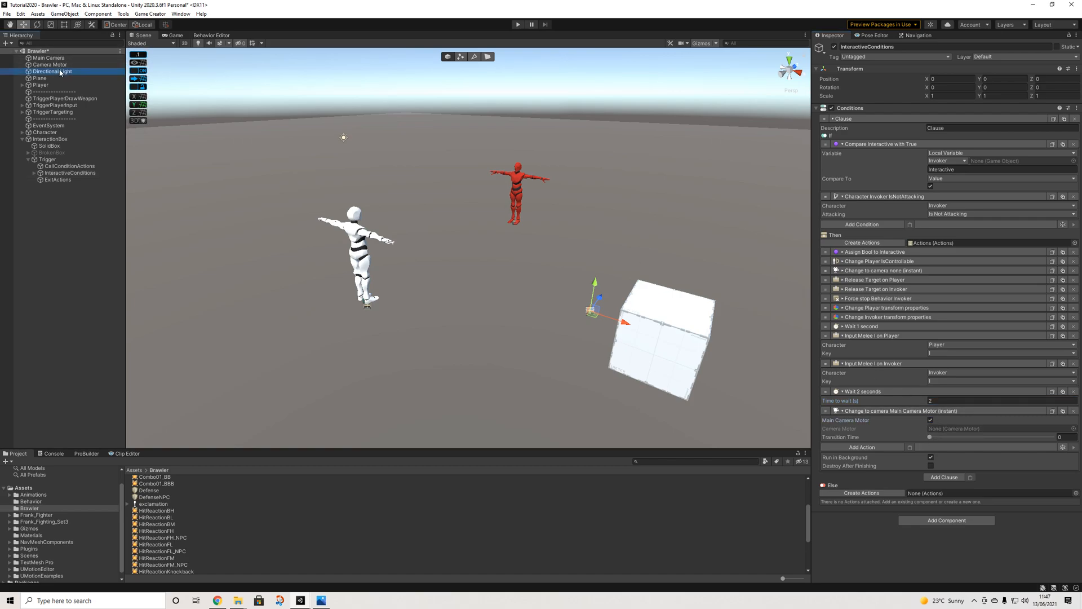
{"action": "left_click", "coordinate": [59, 65]}
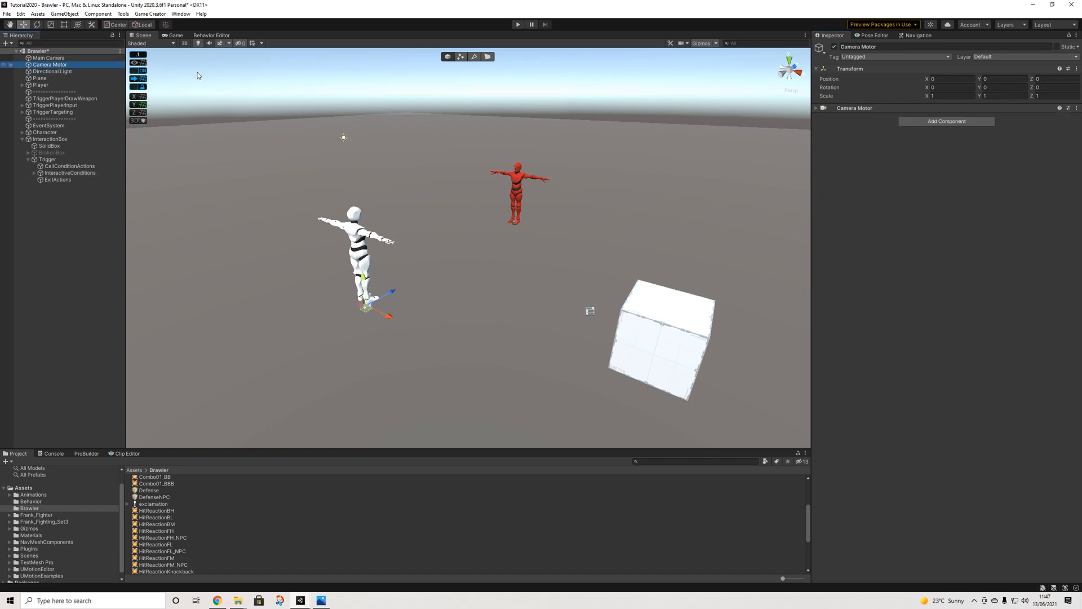
{"action": "left_click", "coordinate": [887, 108]}
{"action": "left_click", "coordinate": [927, 121]}
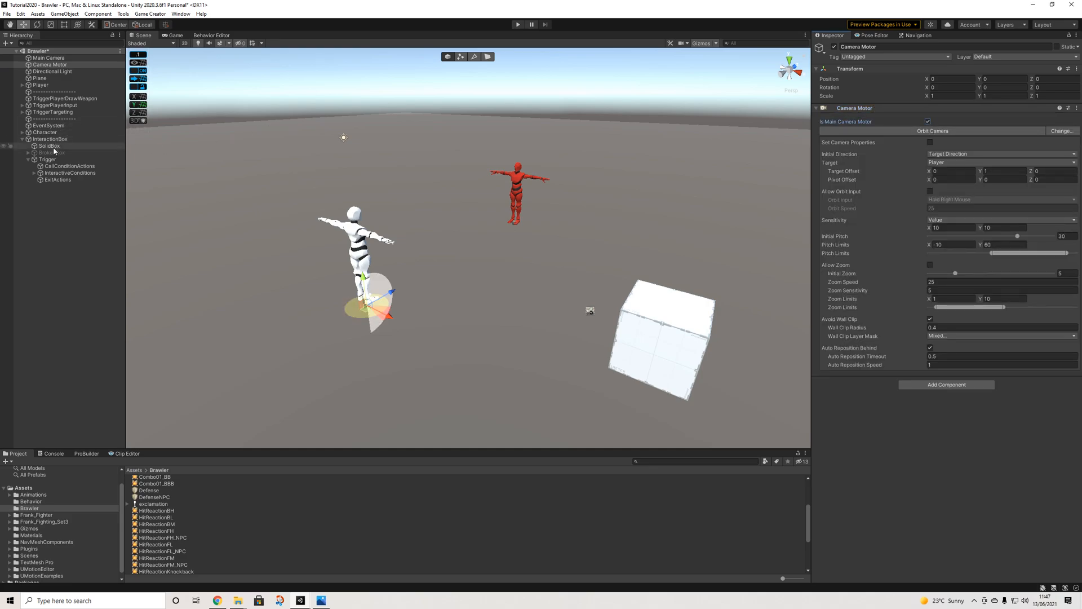
Return to the InteractiveConditions object and check its child objects in the hierarchy
{"action": "left_click", "coordinate": [68, 172]}
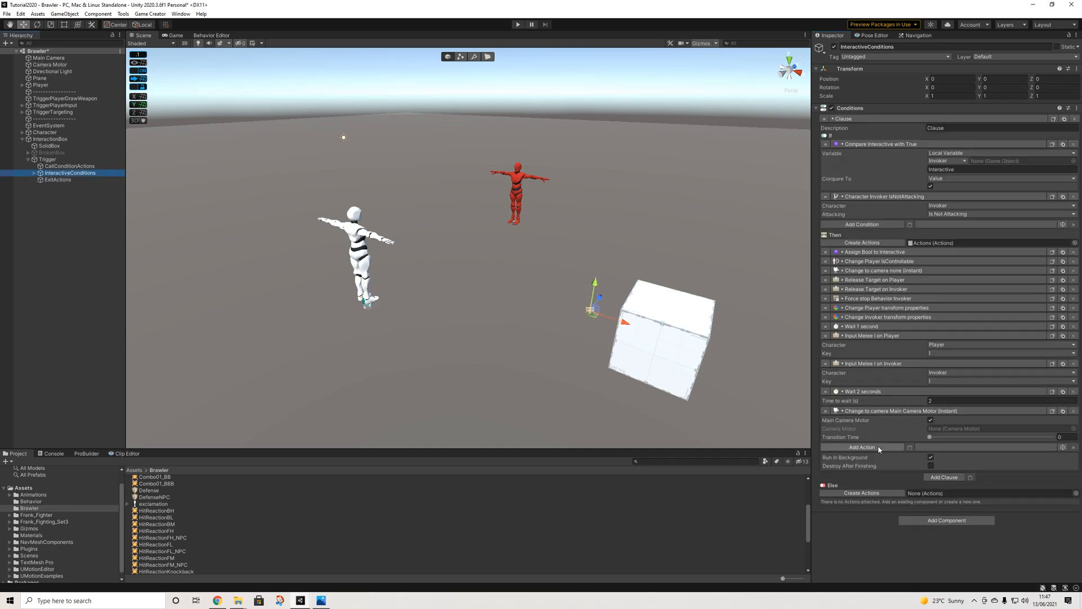
{"action": "left_click", "coordinate": [33, 172]}
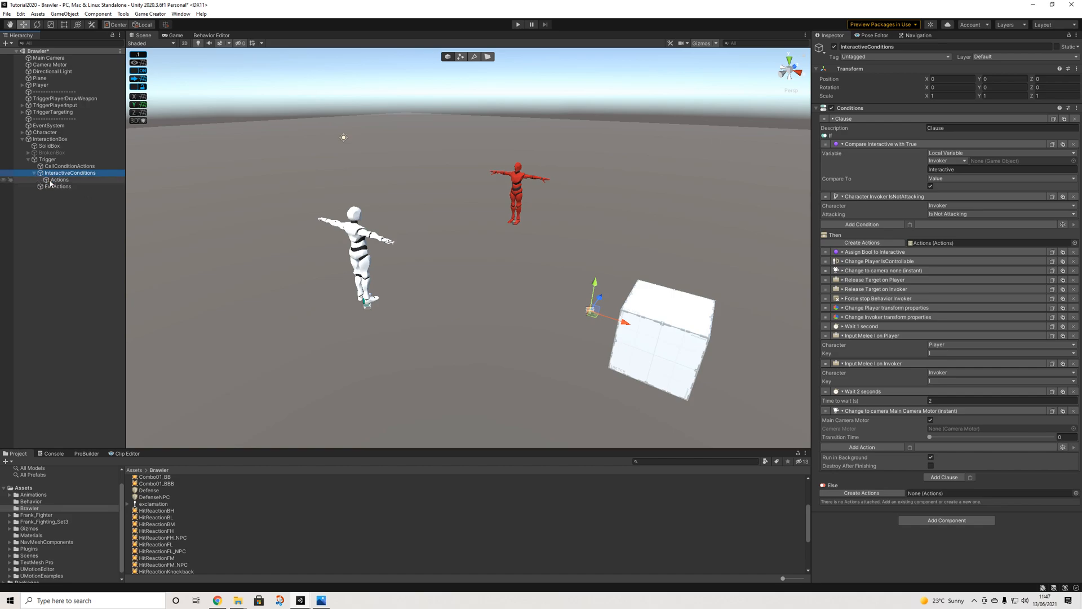
{"action": "left_click", "coordinate": [34, 172]}
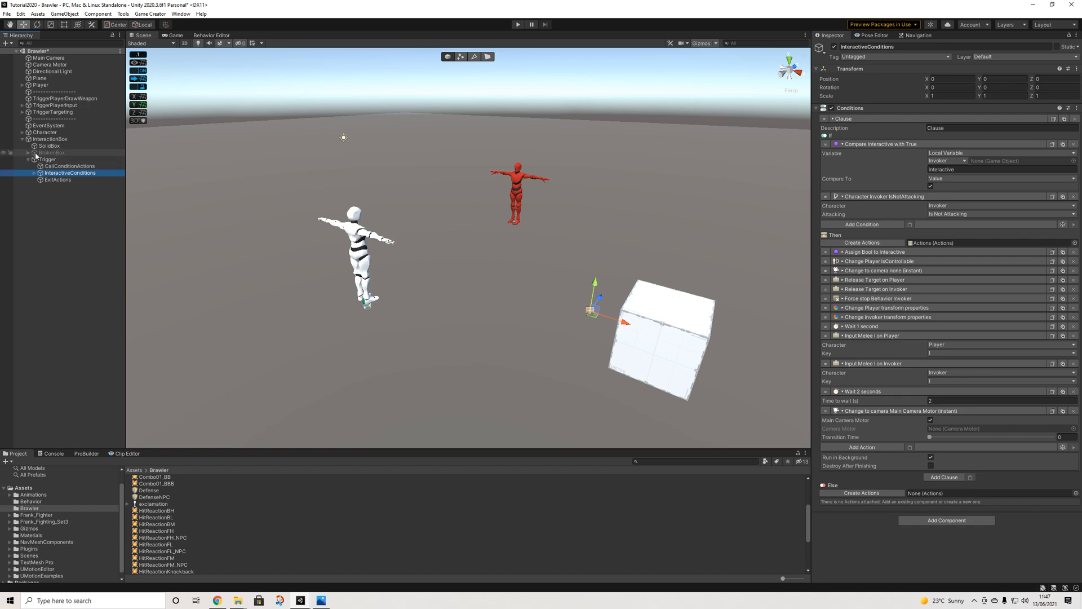
{"action": "left_click", "coordinate": [872, 446]}
{"action": "type", "text": "e"}
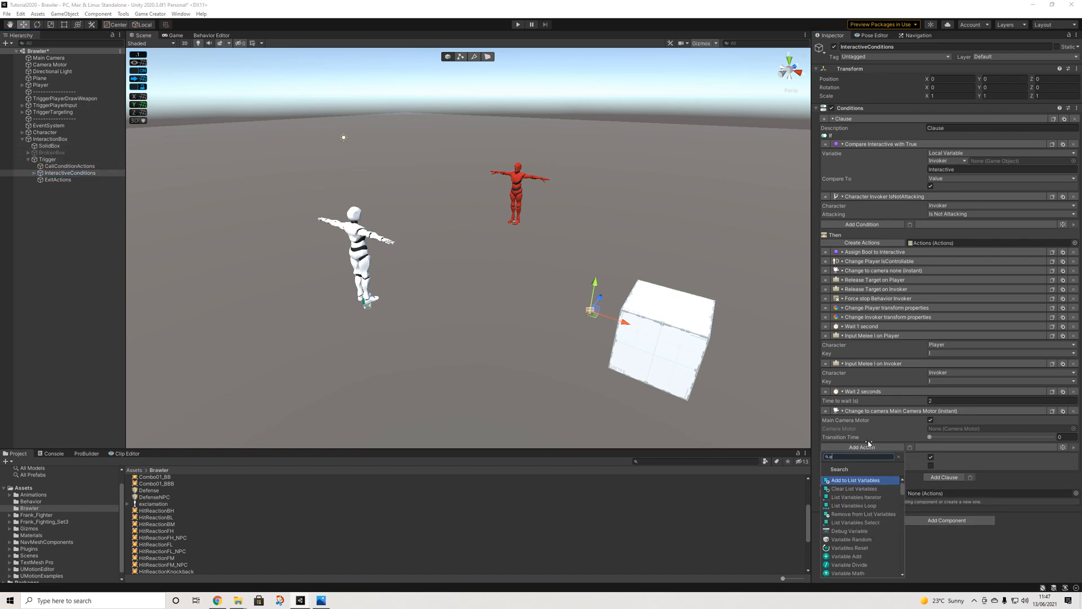
{"action": "type", "text": "nable"}
{"action": "key", "text": "Return"}
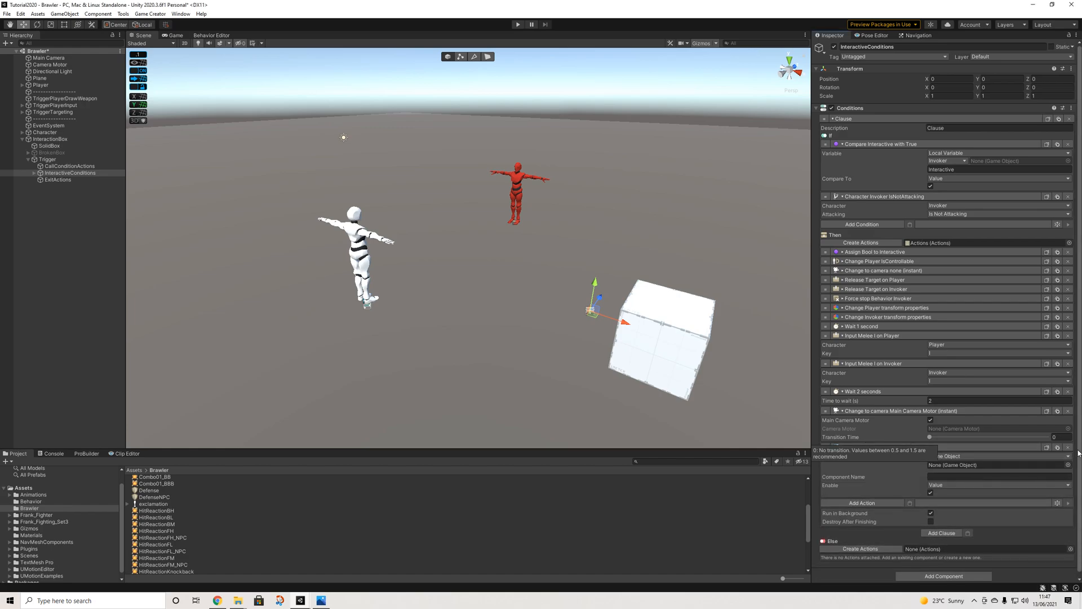
{"action": "left_click", "coordinate": [1068, 447]}
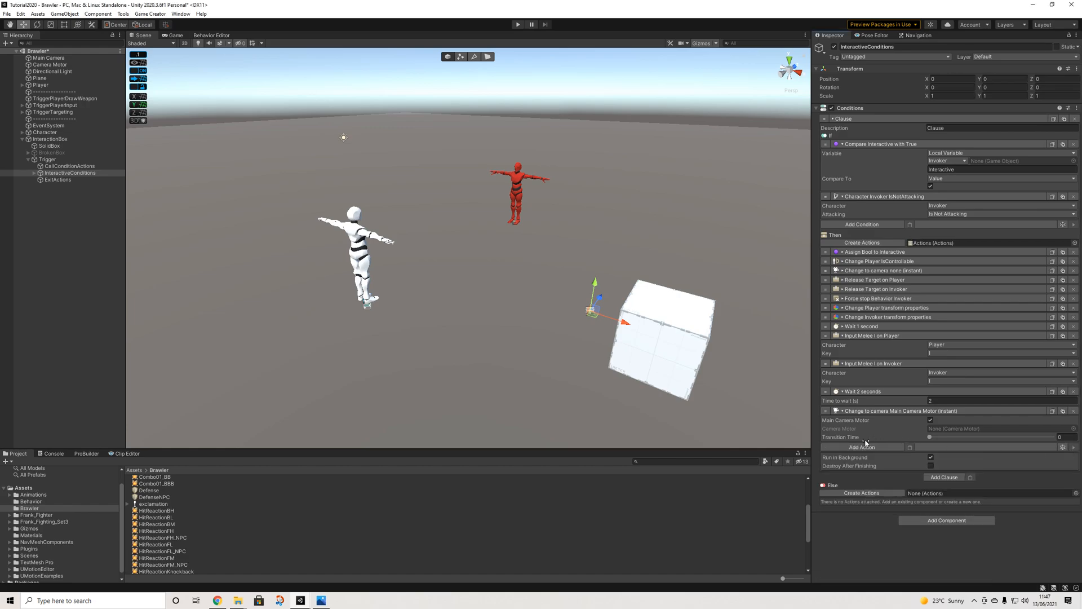
Add a Set Active action at the end of the list that targets SolidBox with Active turned off
{"action": "left_click", "coordinate": [865, 446]}
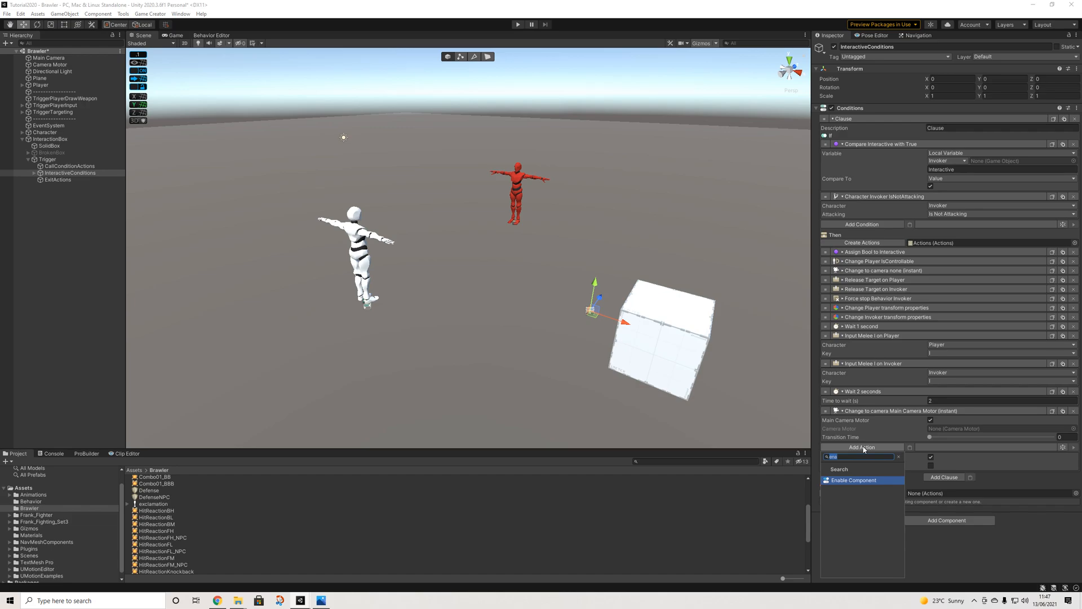
{"action": "type", "text": "act"}
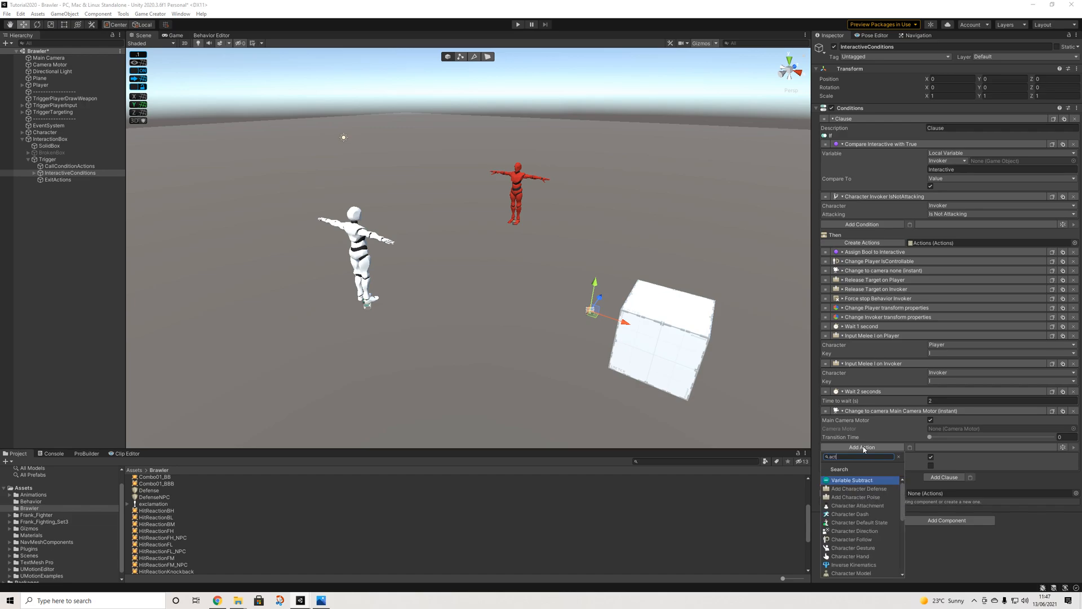
{"action": "type", "text": "ive"}
{"action": "key", "text": "Return"}
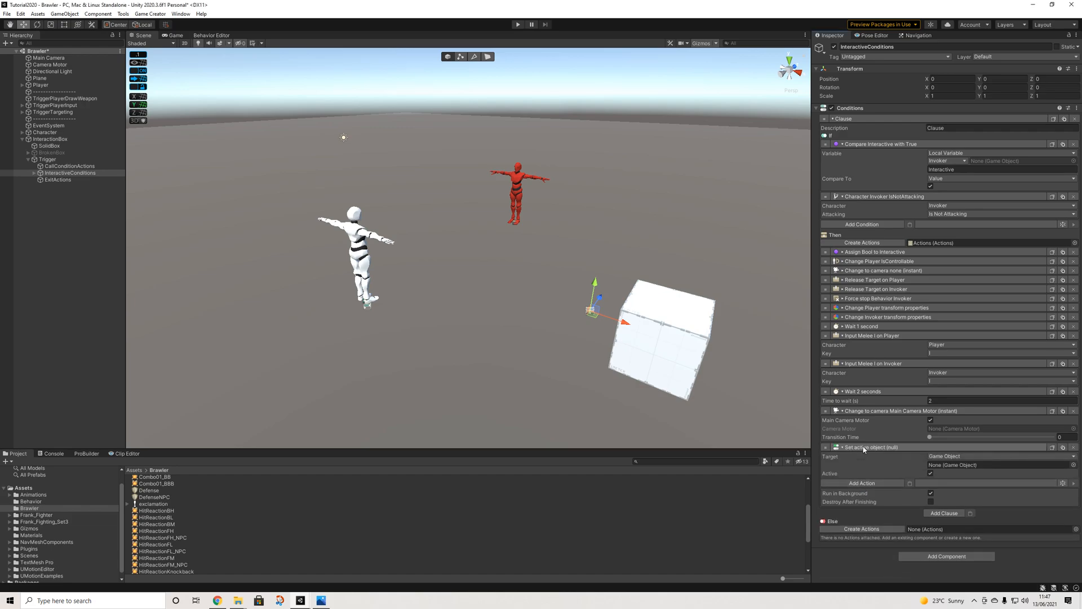
{"action": "left_click_drag", "start_coordinate": [55, 147], "coordinate": [951, 466]}
{"action": "left_click", "coordinate": [930, 473]}
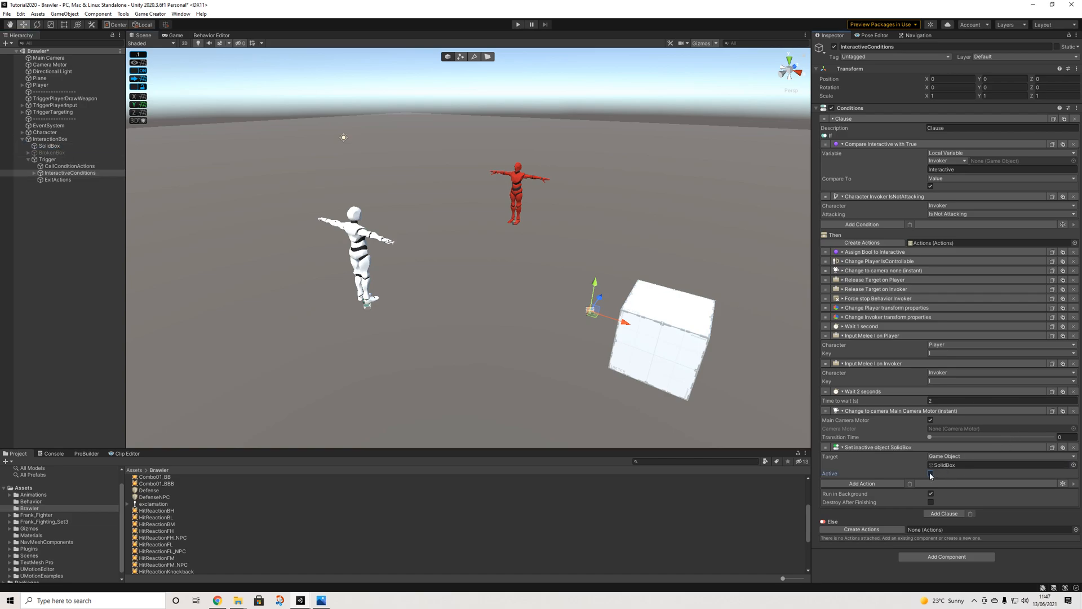
Duplicate the SolidBox Set Active action, target BrokenBox in the copy and turn its Active option on
{"action": "left_click", "coordinate": [1063, 447]}
{"action": "left_click_drag", "start_coordinate": [52, 152], "coordinate": [949, 498]}
{"action": "left_click", "coordinate": [930, 510]}
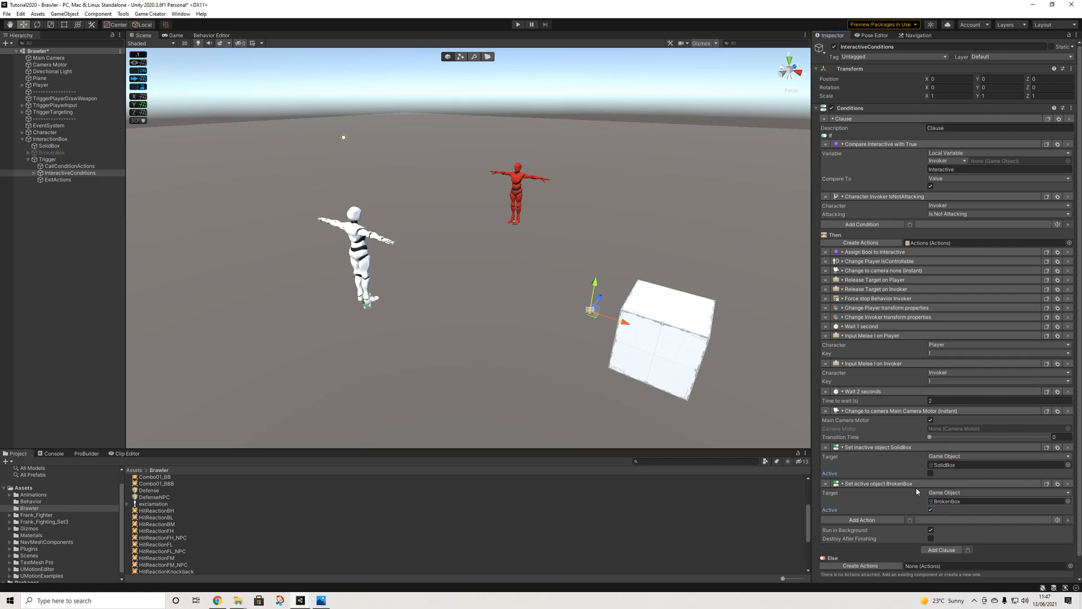
Move the SolidBox and BrokenBox Set Active actions above the 2-second Wait action and collapse both
{"action": "left_click_drag", "start_coordinate": [825, 447], "coordinate": [833, 394]}
{"action": "mouse_move", "coordinate": [835, 440]}
{"action": "left_mouse_down"}
{"action": "mouse_move", "coordinate": [833, 394]}
{"action": "mouse_move", "coordinate": [833, 422]}
{"action": "left_mouse_up"}
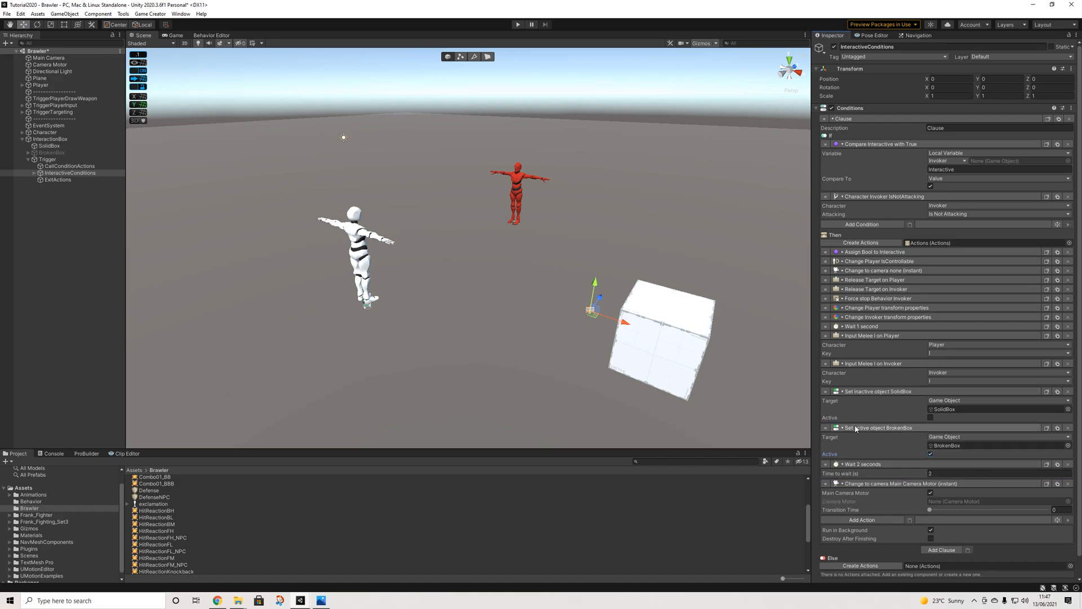
{"action": "left_click", "coordinate": [874, 392]}
{"action": "left_click", "coordinate": [884, 392]}
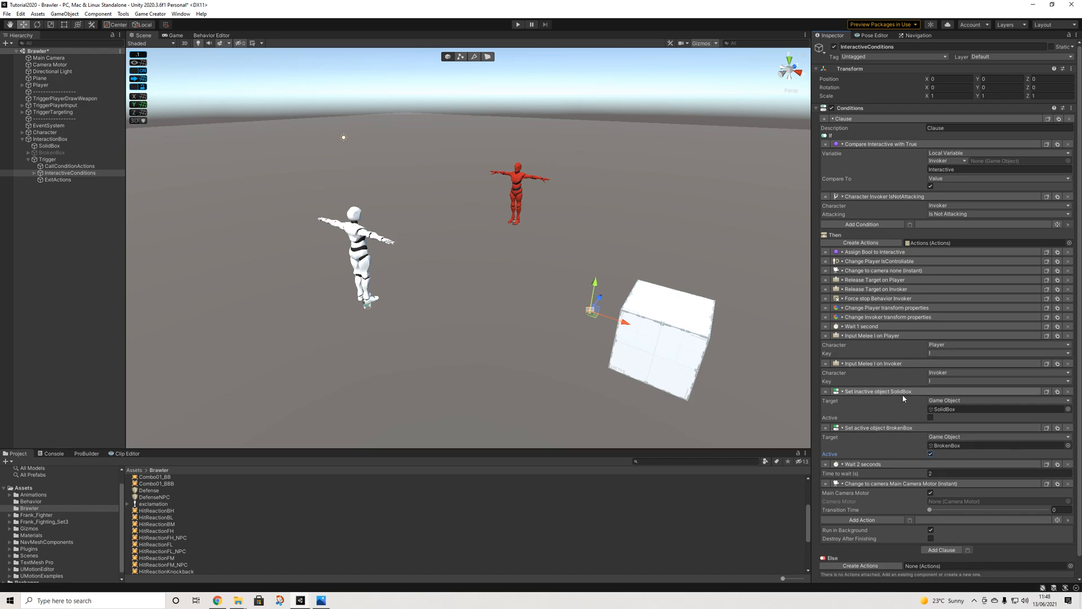
{"action": "left_click", "coordinate": [882, 391]}
{"action": "left_click", "coordinate": [883, 402]}
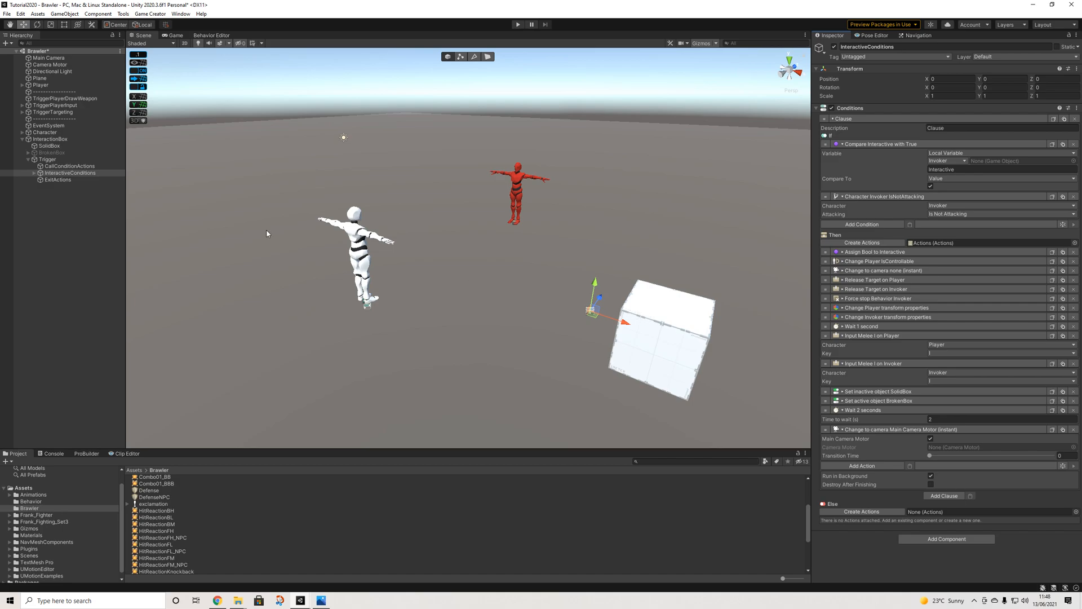
Remove the Box Collider component from the InteractionBox parent object
{"action": "left_click", "coordinate": [50, 165]}
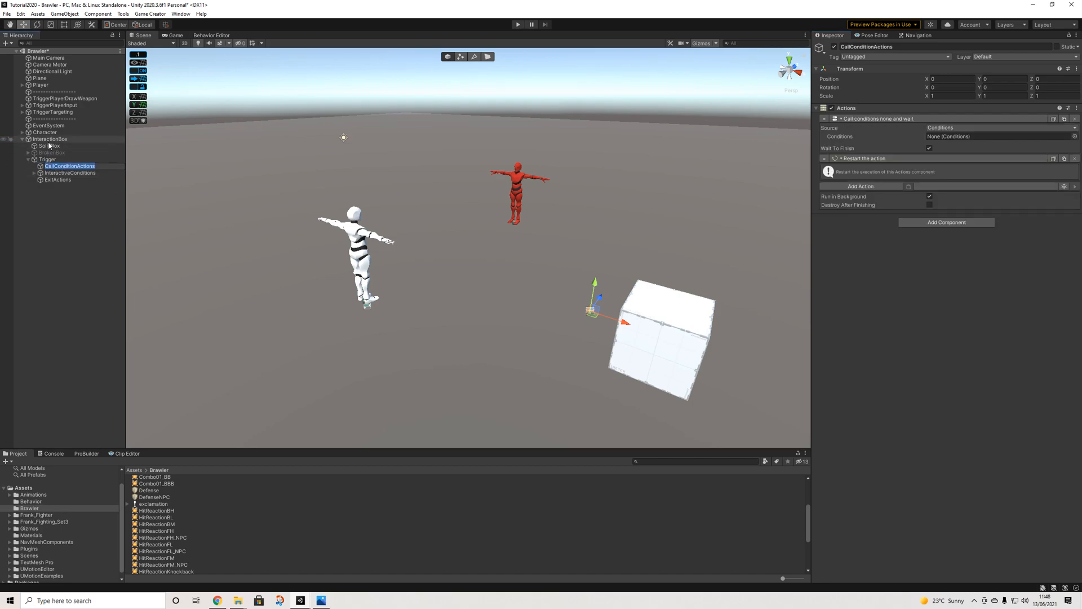
{"action": "left_click", "coordinate": [50, 140]}
{"action": "left_click", "coordinate": [50, 146]}
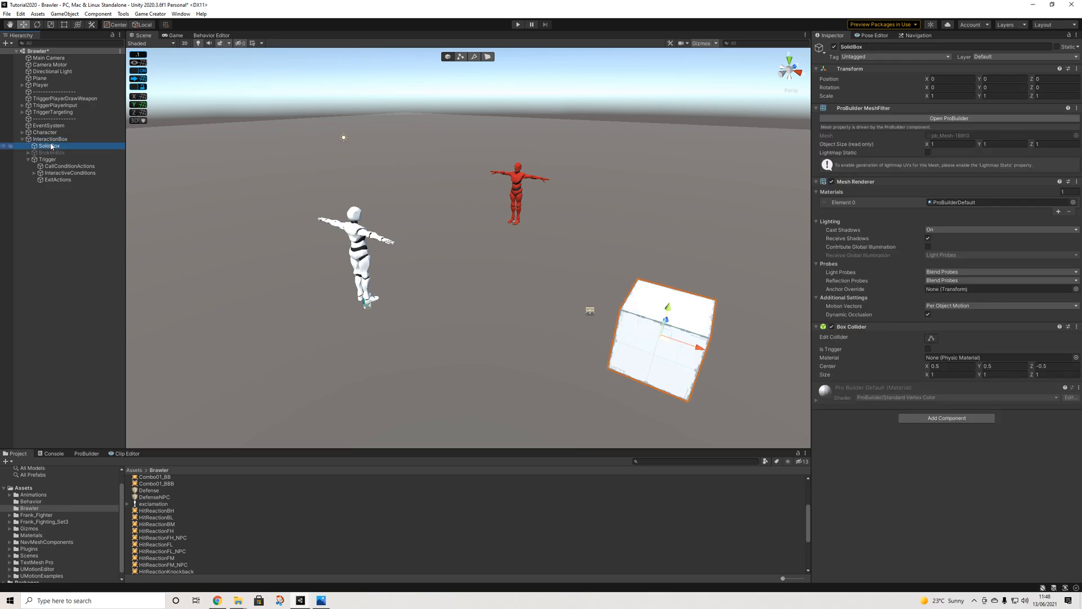
{"action": "left_click", "coordinate": [51, 139]}
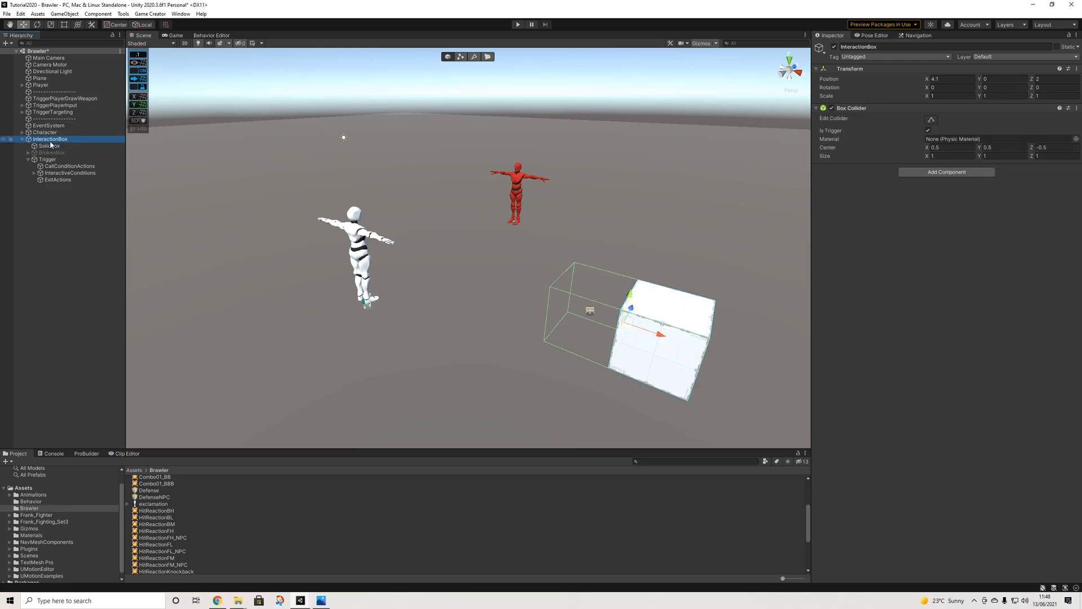
{"action": "left_click", "coordinate": [928, 131]}
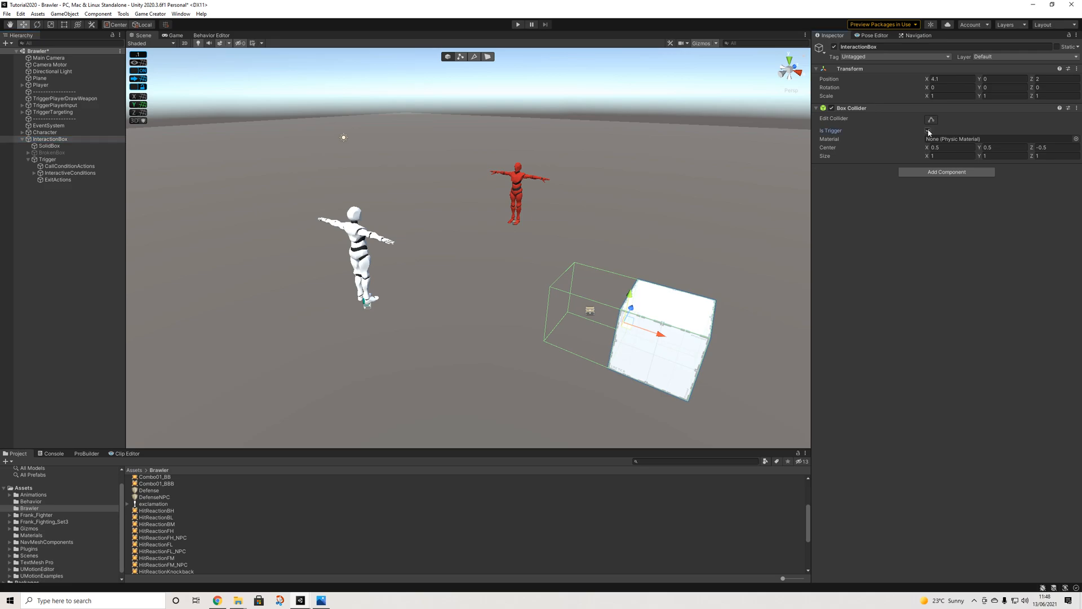
{"action": "left_click", "coordinate": [831, 108]}
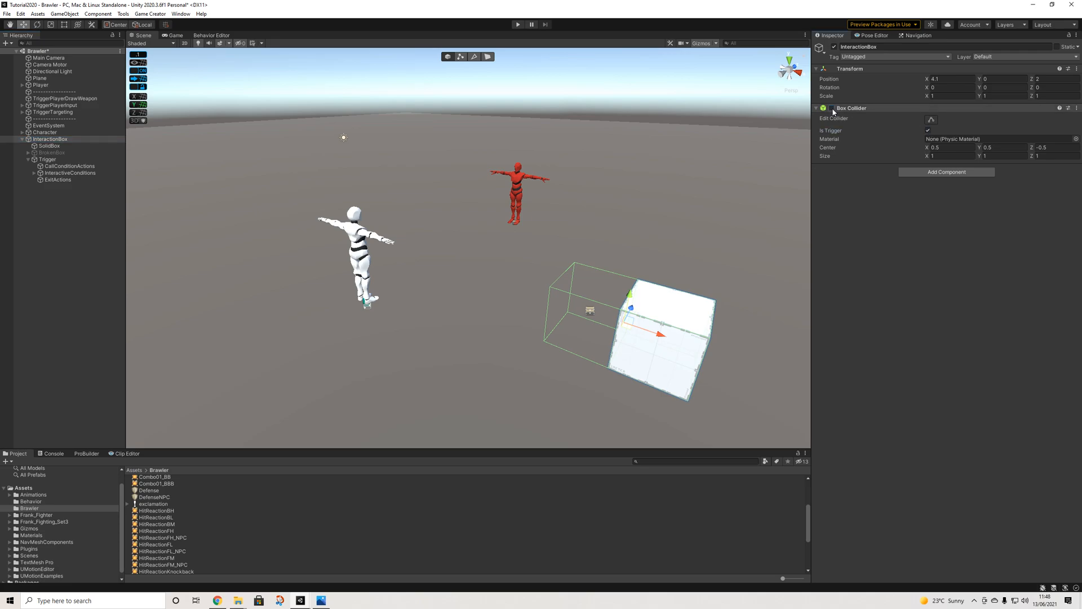
{"action": "left_click", "coordinate": [857, 109]}
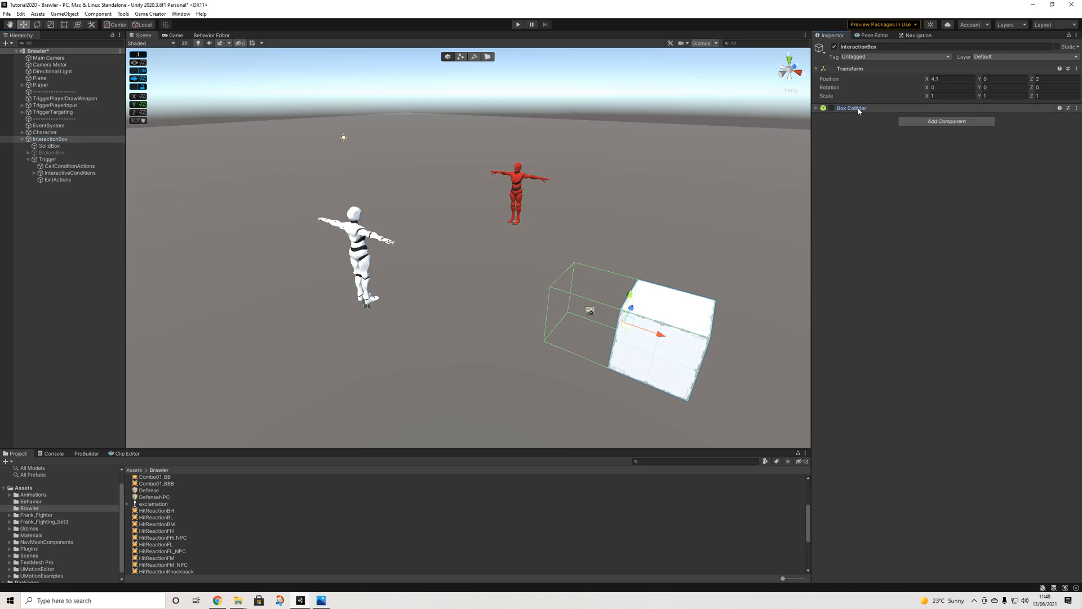
{"action": "left_click", "coordinate": [1077, 107]}
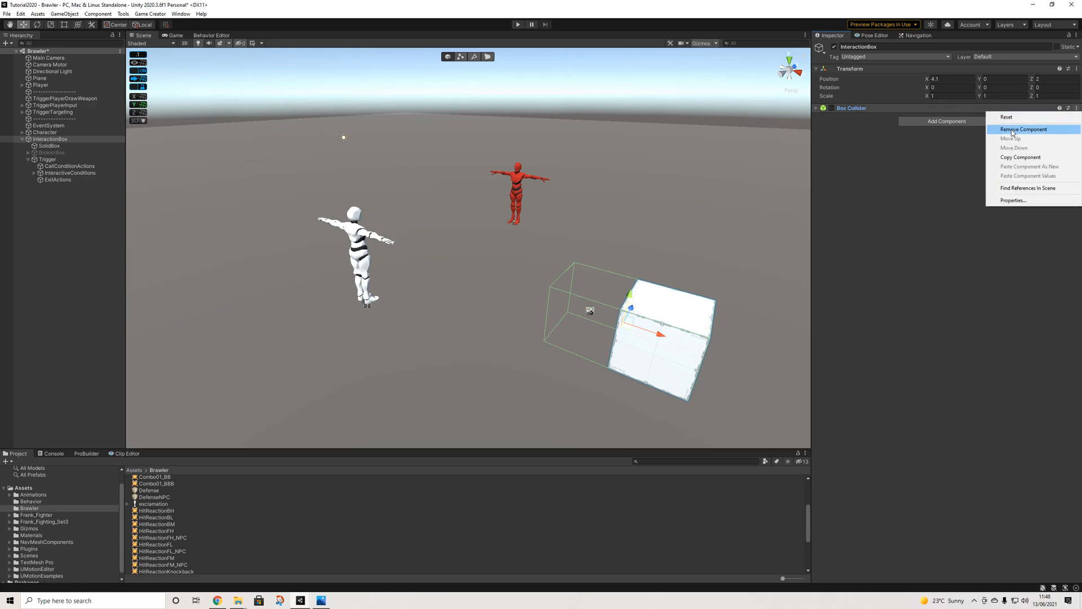
{"action": "left_click", "coordinate": [1012, 130]}
Examine the components of InteractionBox, SolidBox, BrokenBox, Trigger and CallConditionActions, including the Box Collider on SolidBox
{"action": "left_click", "coordinate": [55, 140]}
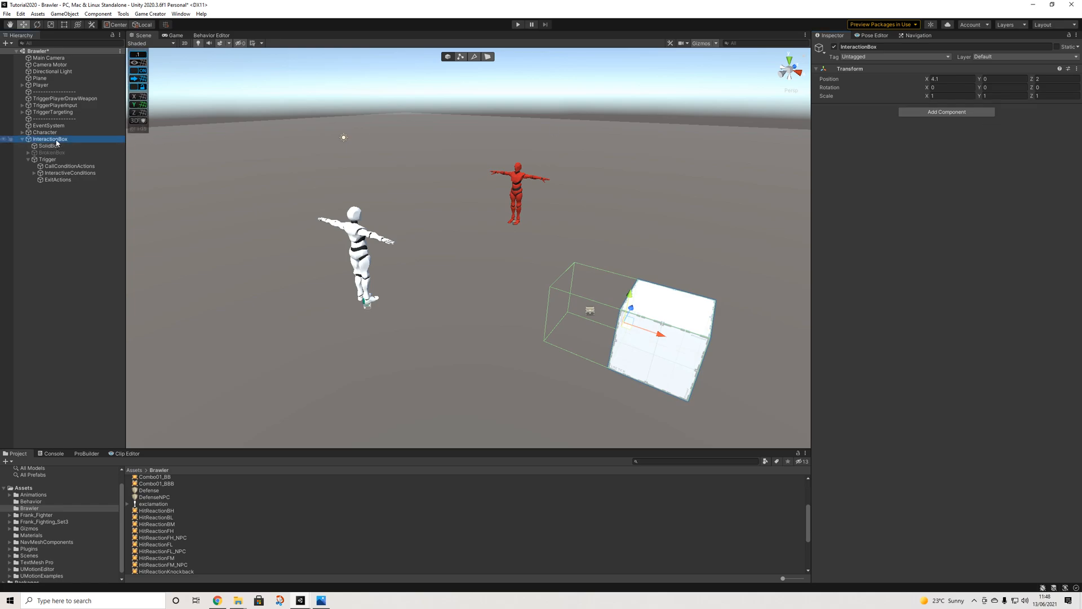
{"action": "left_click", "coordinate": [57, 145]}
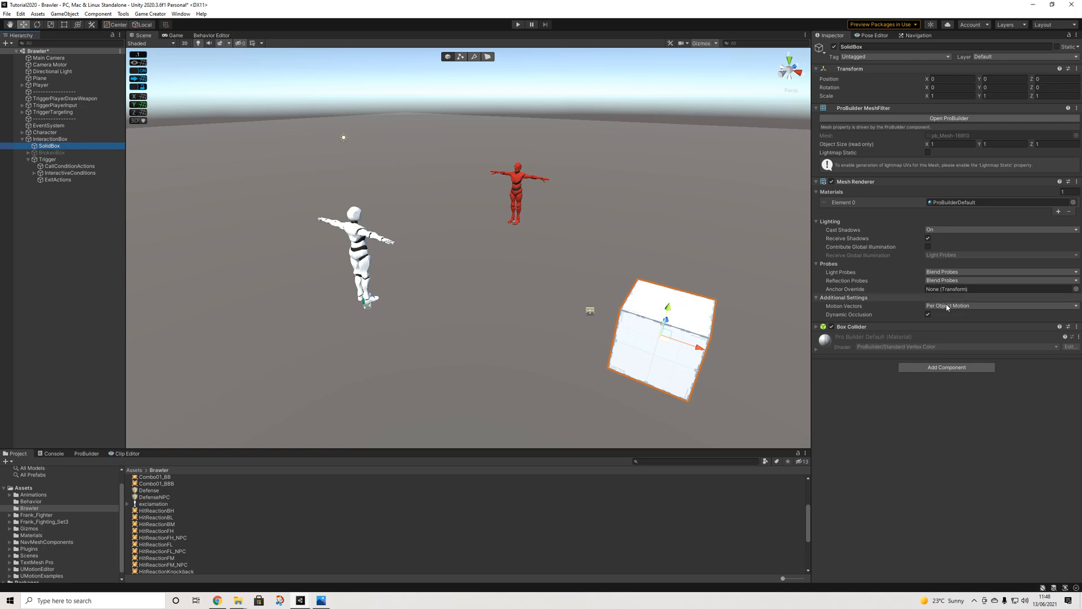
{"action": "left_click", "coordinate": [884, 326]}
{"action": "left_click_drag", "start_coordinate": [643, 332], "coordinate": [710, 336], "text": "alt"}
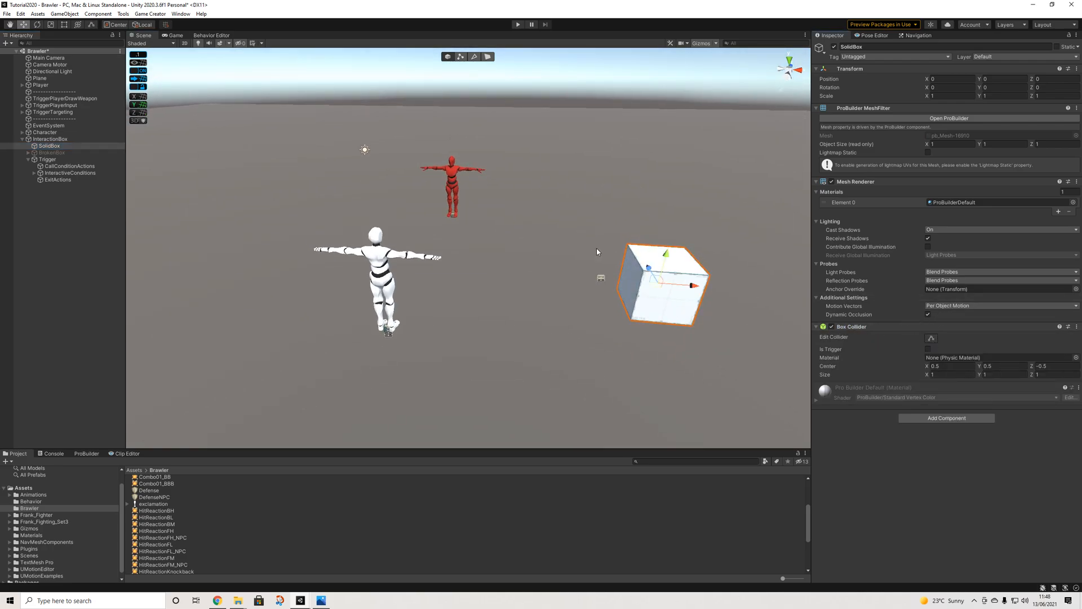
{"action": "left_click", "coordinate": [54, 152]}
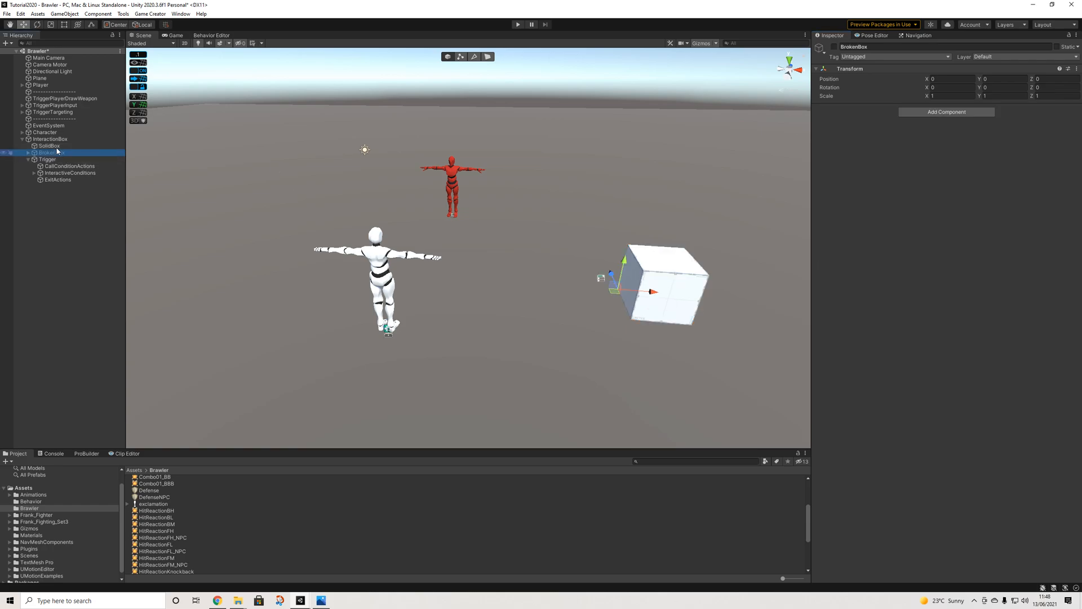
{"action": "left_click", "coordinate": [55, 144]}
{"action": "left_click", "coordinate": [58, 139]}
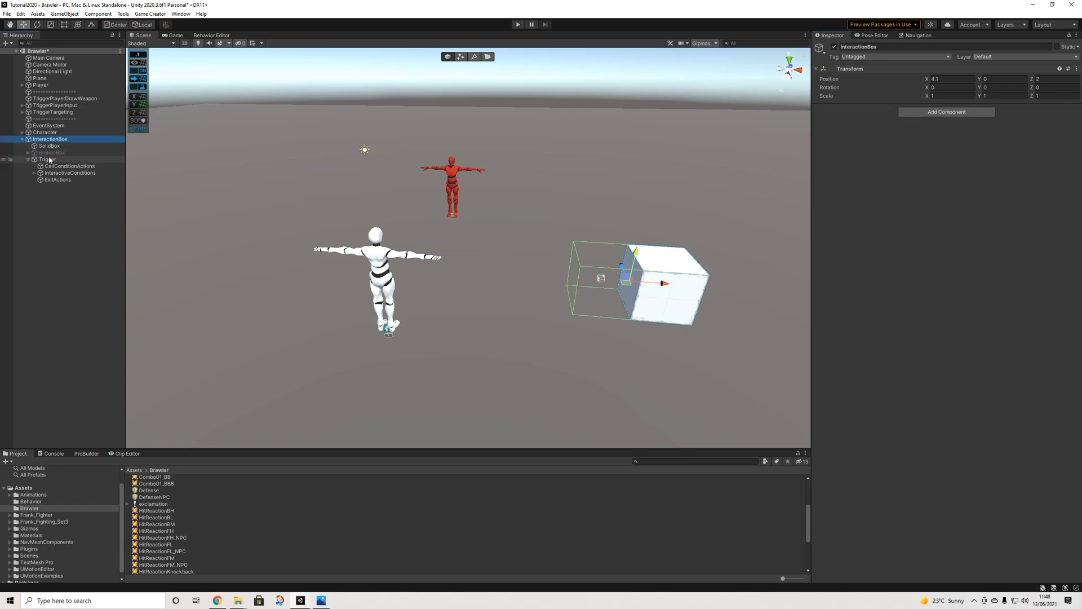
{"action": "left_click", "coordinate": [47, 159]}
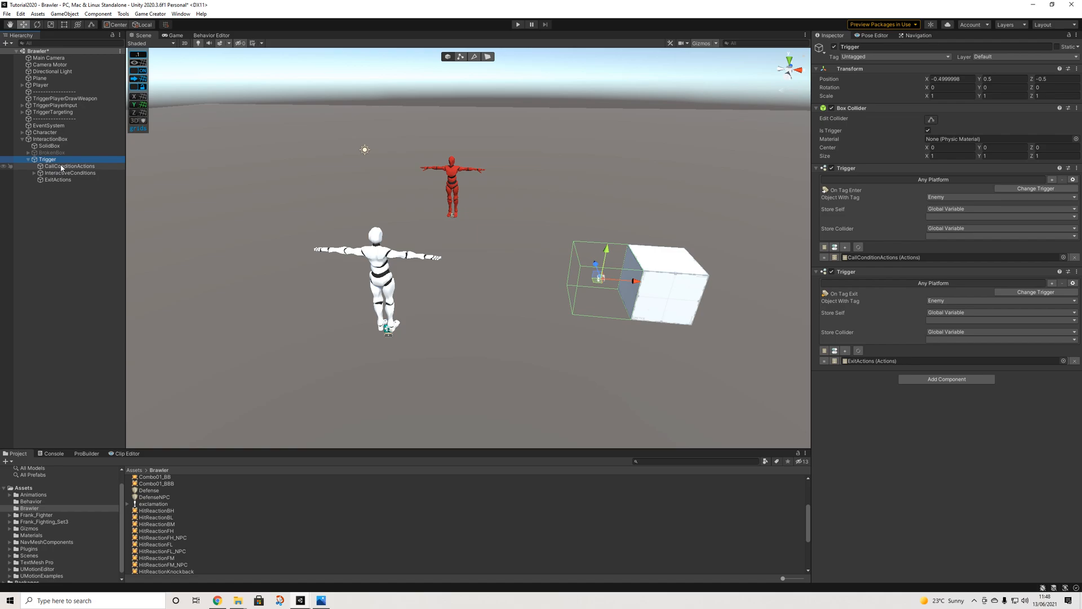
{"action": "left_click", "coordinate": [62, 167]}
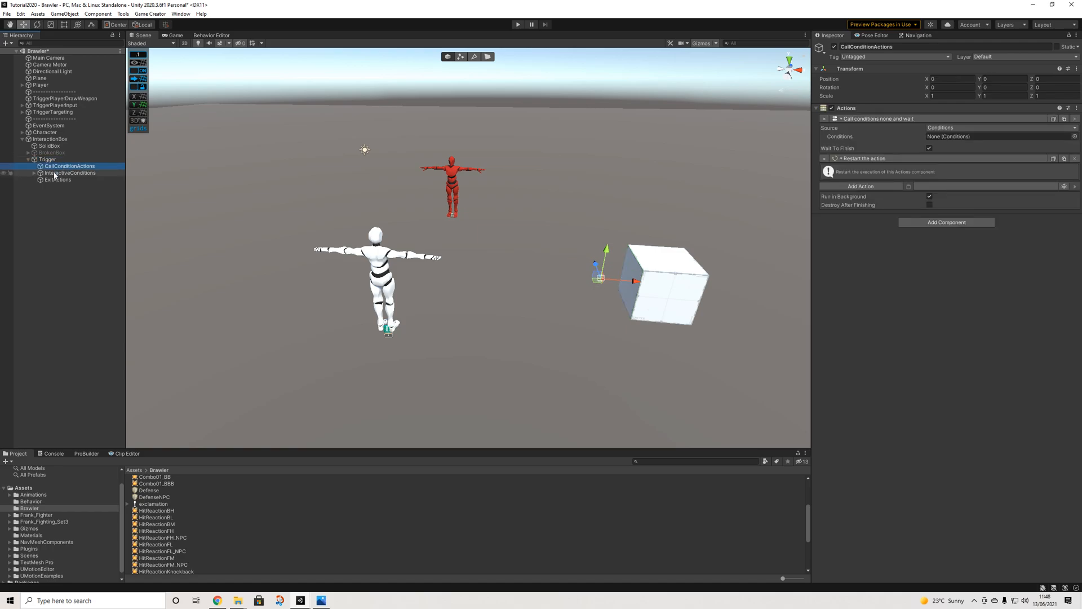
Copy InteractiveConditions' Player transform action to the end of the list, set Change Parent to Clear Parent and turn off Change Position
{"action": "left_click", "coordinate": [56, 173]}
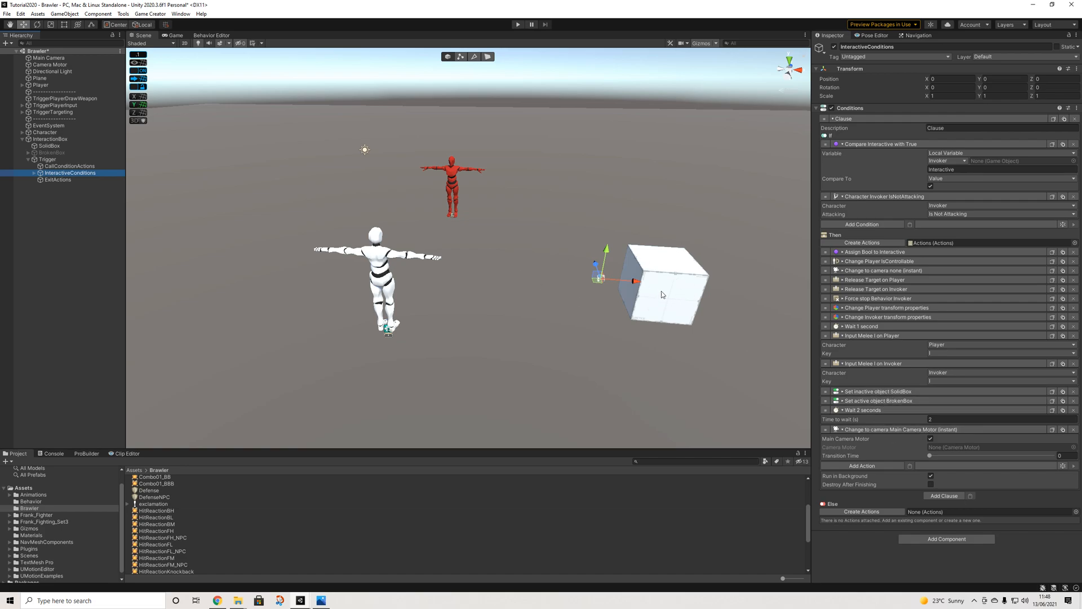
{"action": "left_click", "coordinate": [862, 465]}
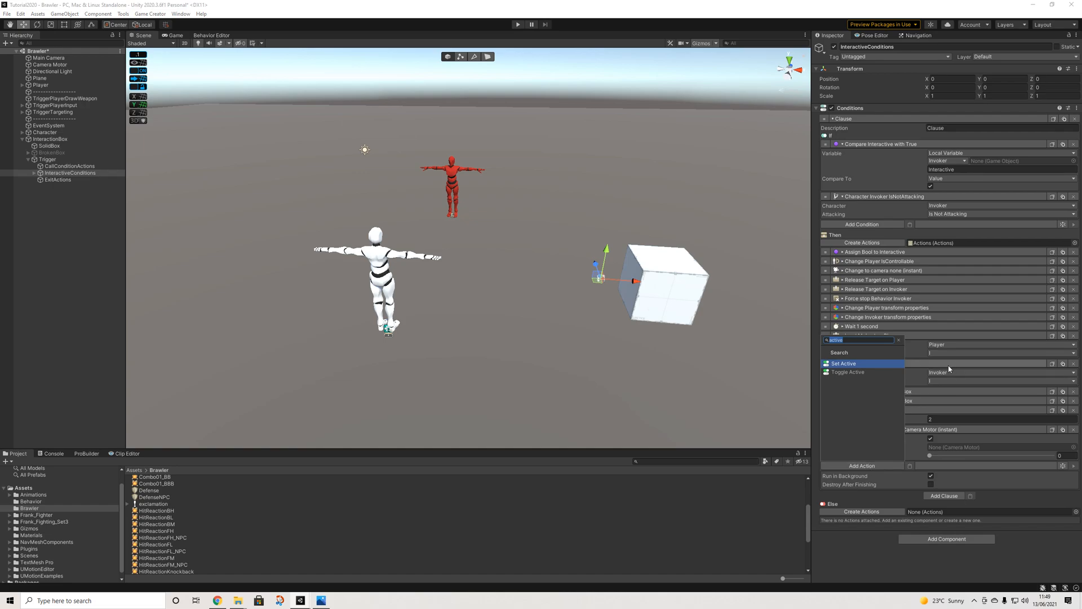
{"action": "left_click", "coordinate": [1055, 310]}
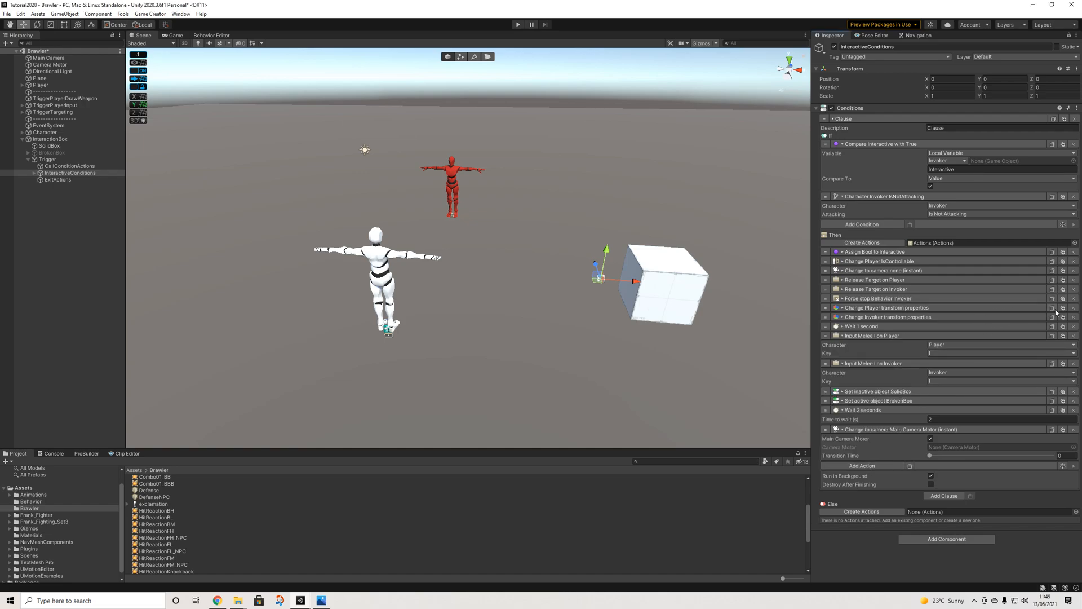
{"action": "left_click", "coordinate": [911, 465]}
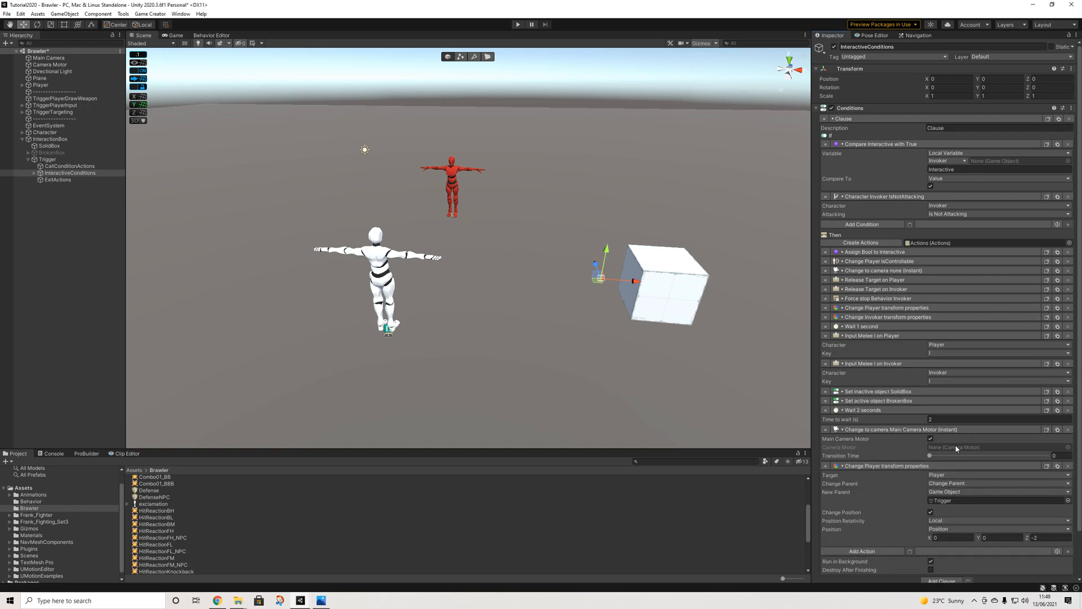
{"action": "left_click", "coordinate": [944, 486]}
{"action": "left_click", "coordinate": [943, 504]}
{"action": "left_click", "coordinate": [939, 493]}
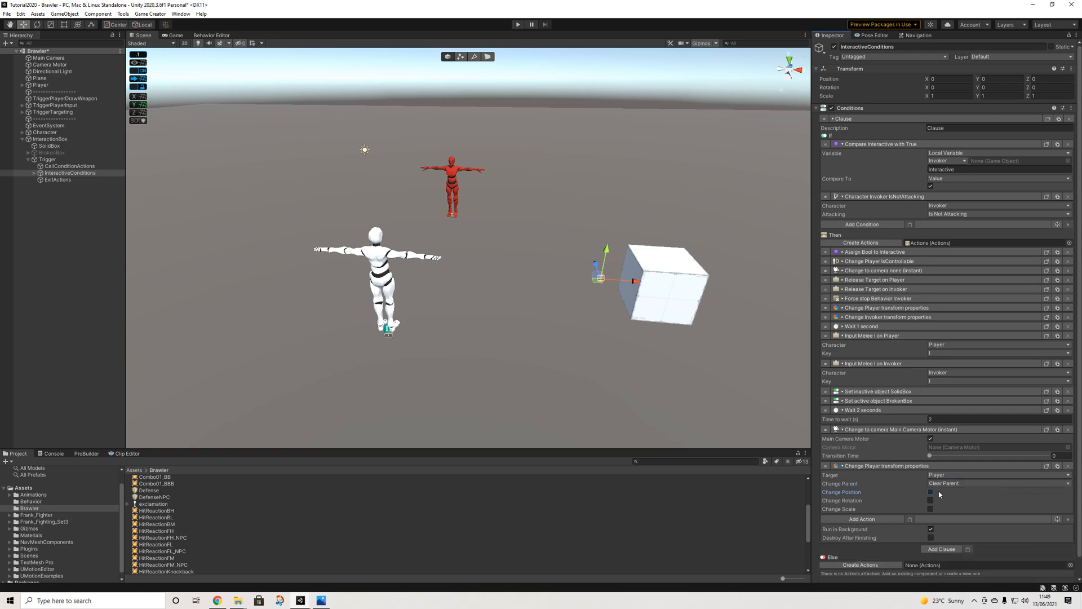
Duplicate the Player Clear Parent transform action and set the copy's target to Invoker
{"action": "left_click", "coordinate": [1050, 467]}
{"action": "left_click", "coordinate": [997, 528]}
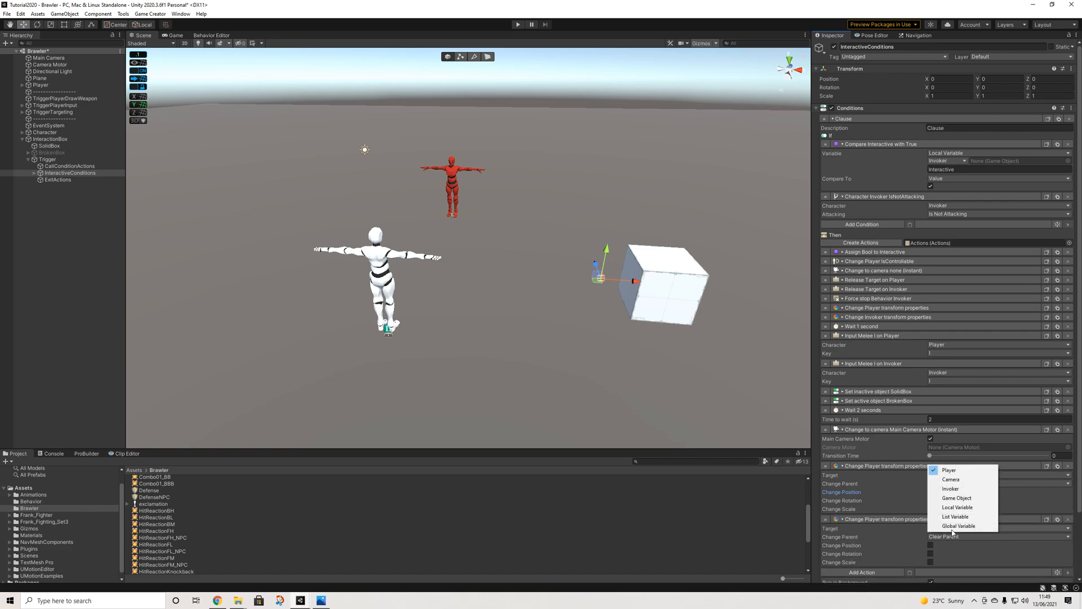
{"action": "left_click", "coordinate": [967, 487]}
Set the Main Camera Motor action's transition time to 0.5 and collapse the expanded camera, transform and melee input actions
{"action": "left_click", "coordinate": [909, 458]}
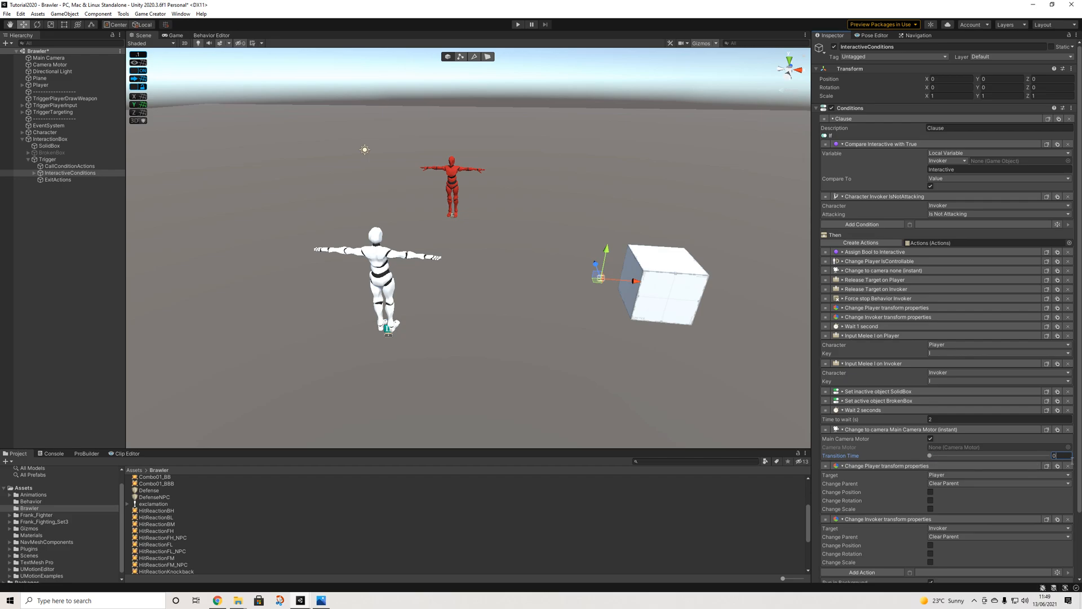
{"action": "type", "text": ".5"}
{"action": "left_click", "coordinate": [913, 466]}
{"action": "left_click", "coordinate": [915, 474]}
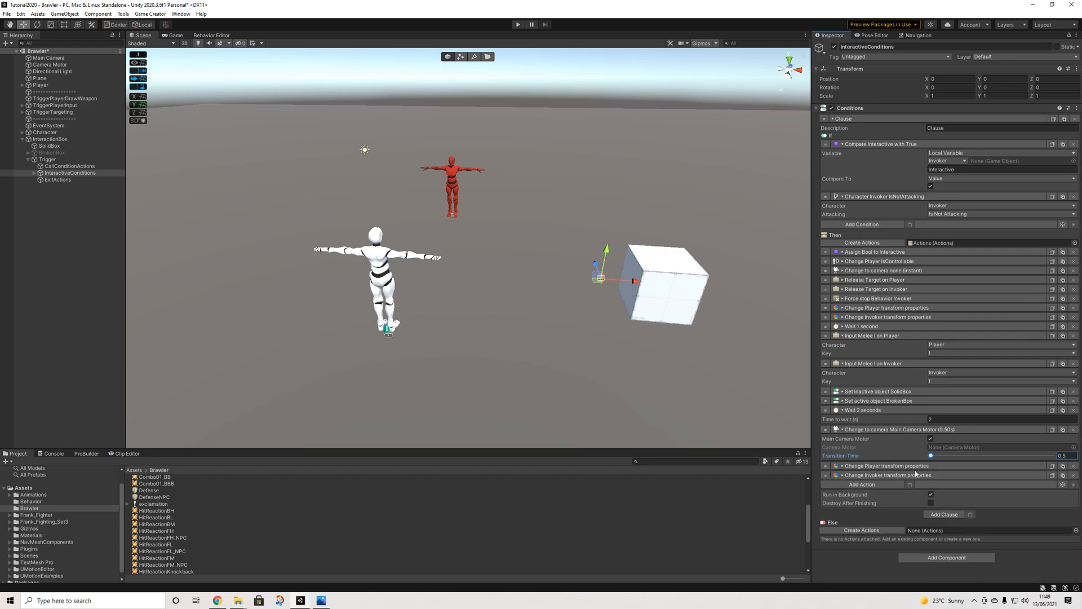
{"action": "left_click", "coordinate": [887, 429]}
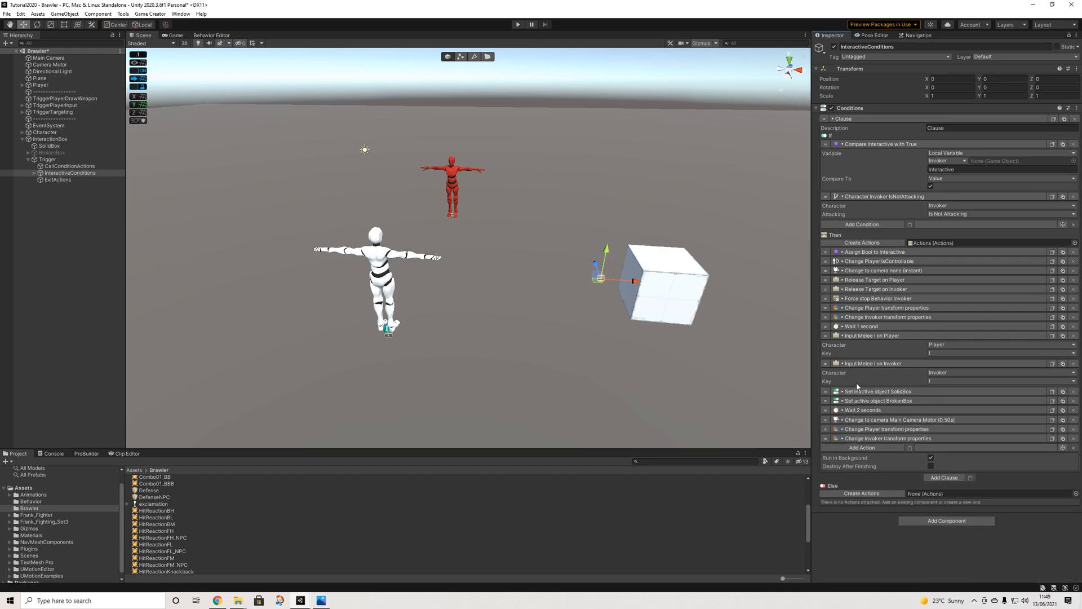
{"action": "left_click", "coordinate": [874, 363]}
{"action": "left_click", "coordinate": [874, 335]}
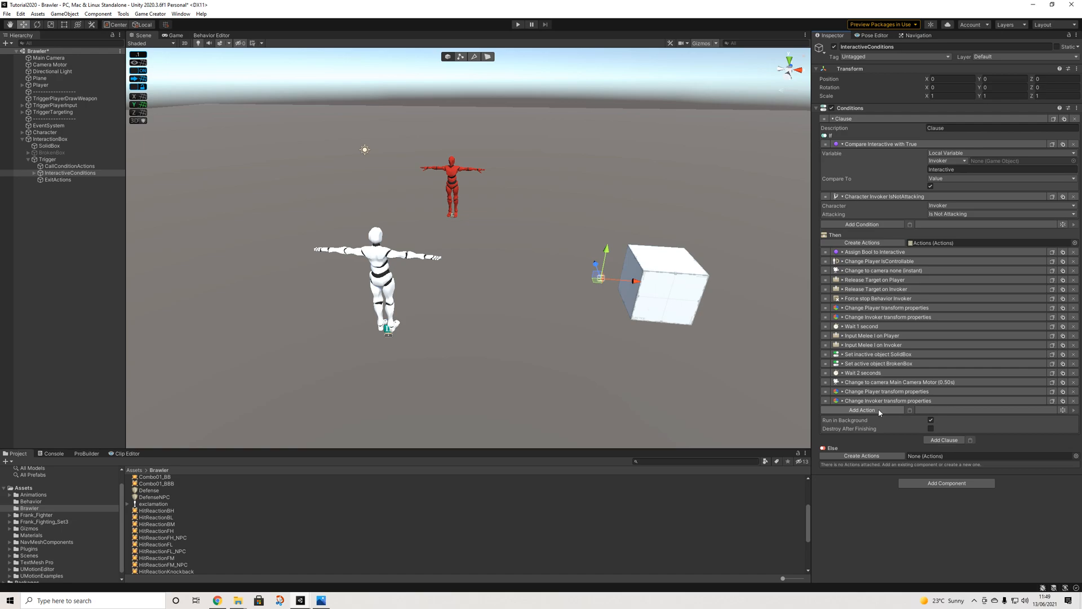
Add a Start to update Behavior action at the end of InteractiveConditions' list and set its behavior to Invoker
{"action": "left_click", "coordinate": [861, 410]}
{"action": "type", "text": "start"}
{"action": "left_click", "coordinate": [849, 478]}
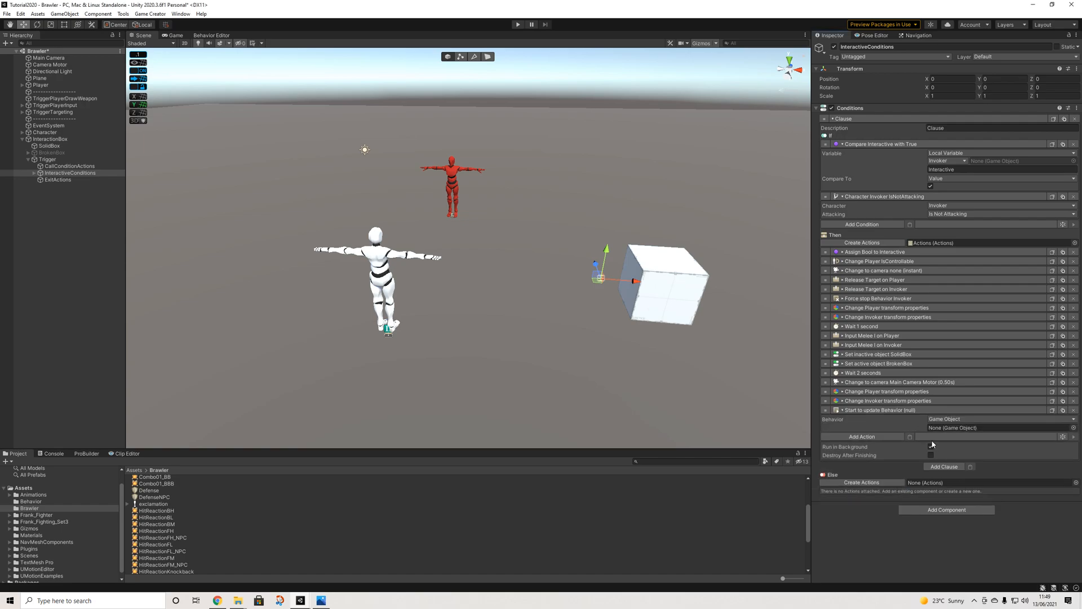
{"action": "left_click", "coordinate": [936, 419]}
{"action": "left_click", "coordinate": [940, 438]}
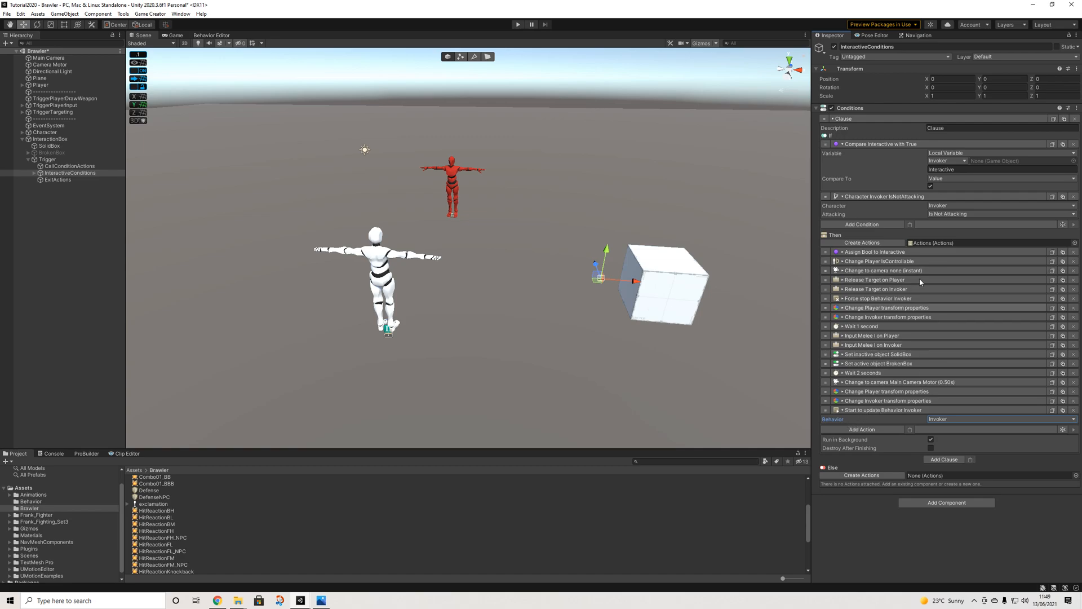
Copy the Change Player IsControllable action to the end of the list with its value enabled, and collapse the last two actions
{"action": "left_click", "coordinate": [909, 430]}
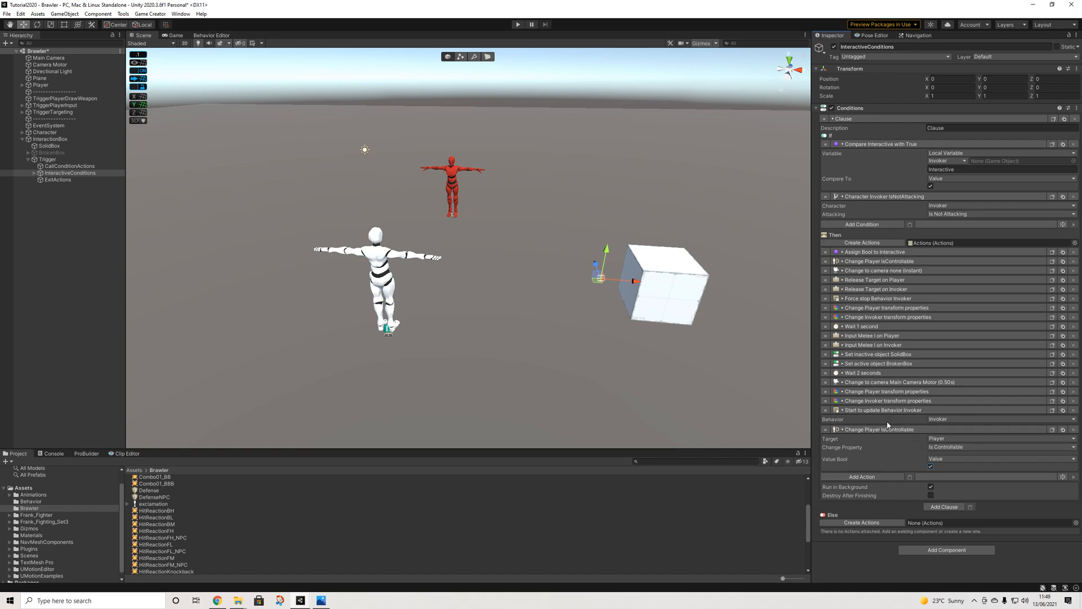
{"action": "left_click", "coordinate": [888, 430]}
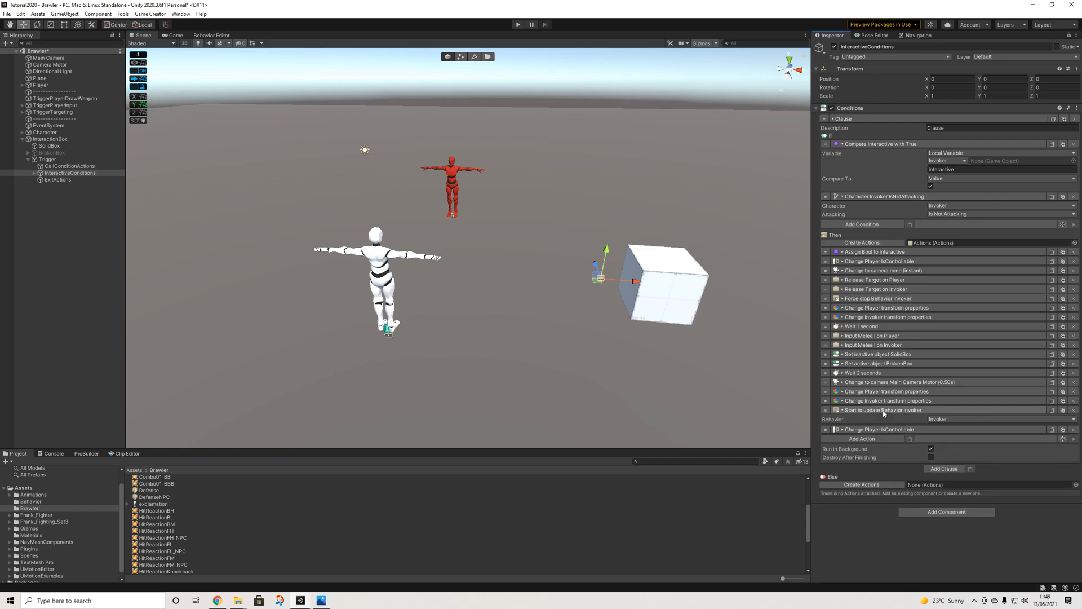
{"action": "left_click", "coordinate": [883, 411]}
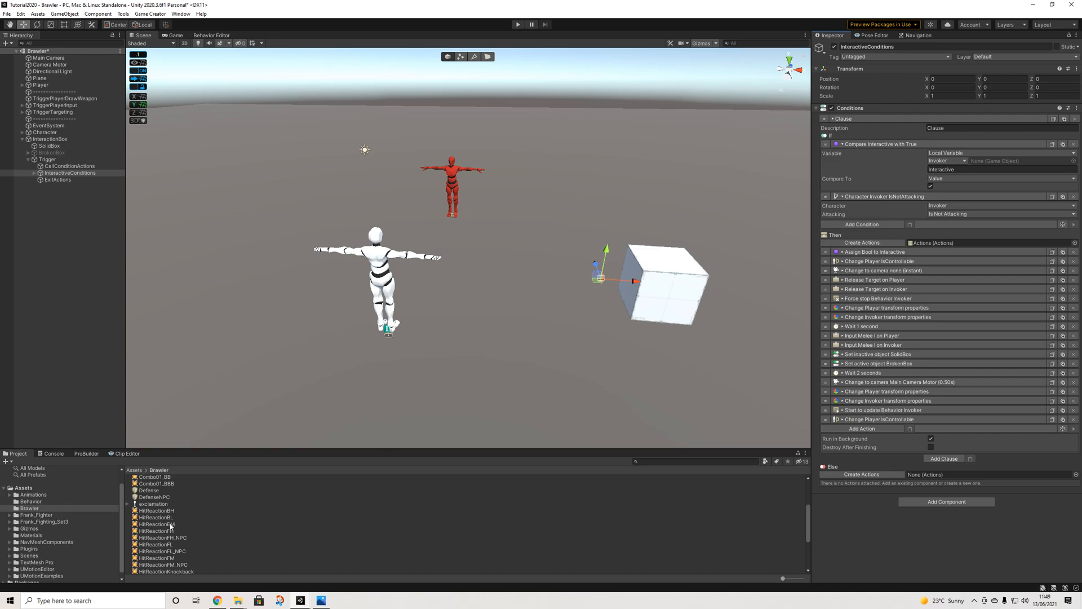
Examine the PerfectBlockCounter, PerfectBlockCounterNPC and PerfectBlockReaction melee clips in the Brawler folder, comparing their animation clips and On Execute actions
{"action": "scroll", "coordinate": [171, 526], "scroll_direction": "down", "scroll_amount": 3}
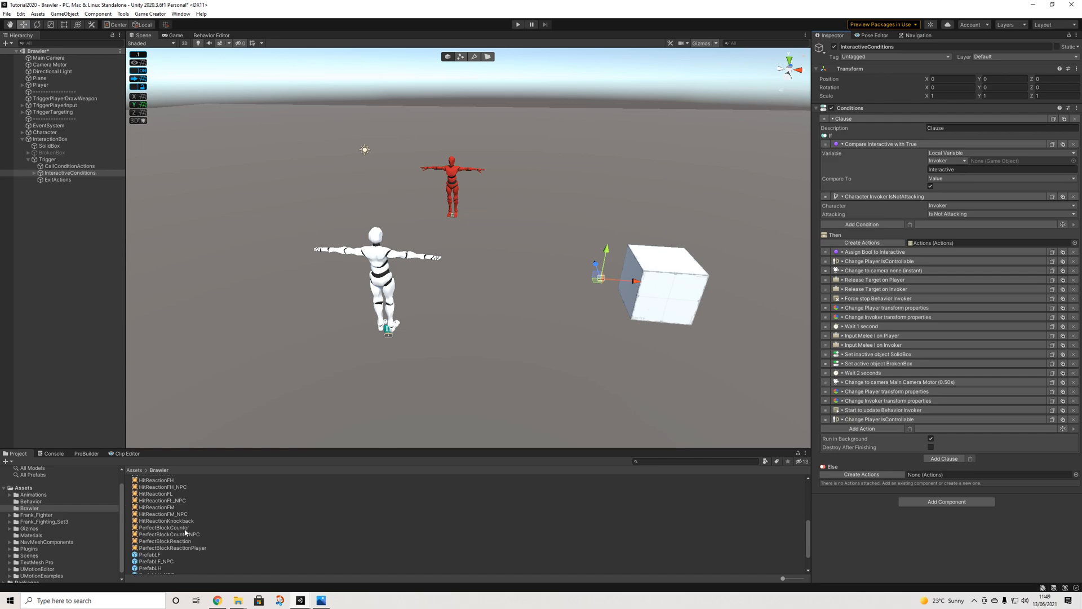
{"action": "left_click", "coordinate": [185, 529]}
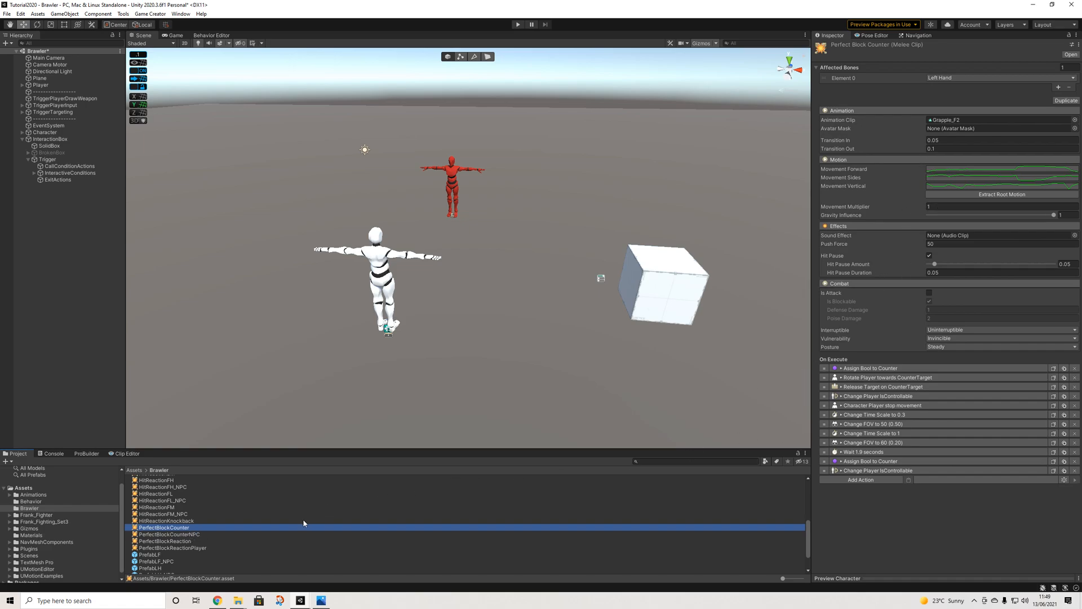
{"action": "left_click", "coordinate": [174, 534]}
{"action": "left_click", "coordinate": [175, 528]}
{"action": "left_click", "coordinate": [169, 535]}
{"action": "left_click", "coordinate": [169, 547]}
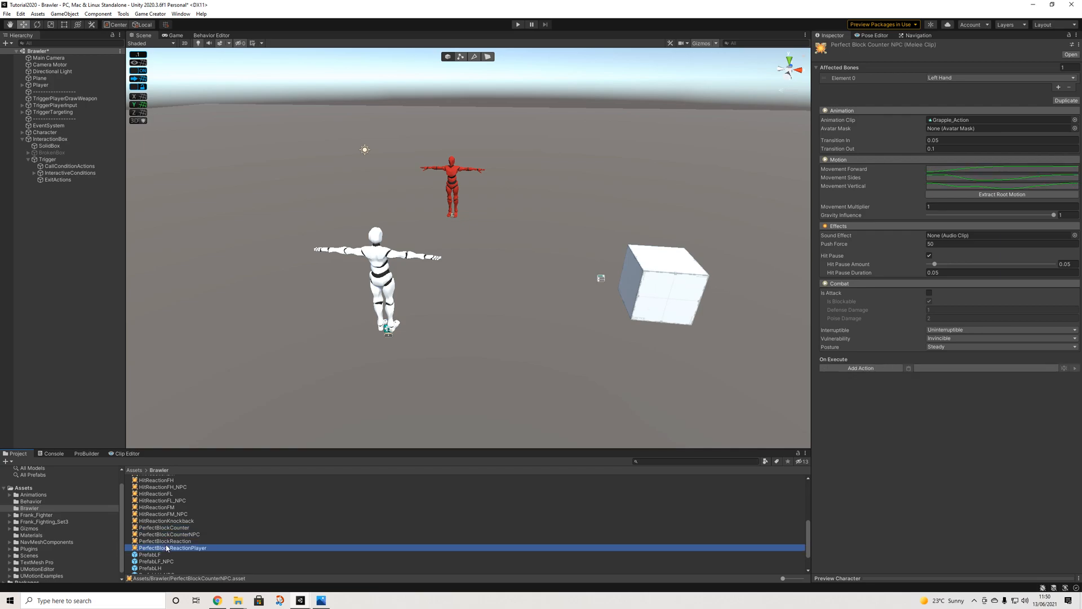
{"action": "left_click", "coordinate": [169, 541]}
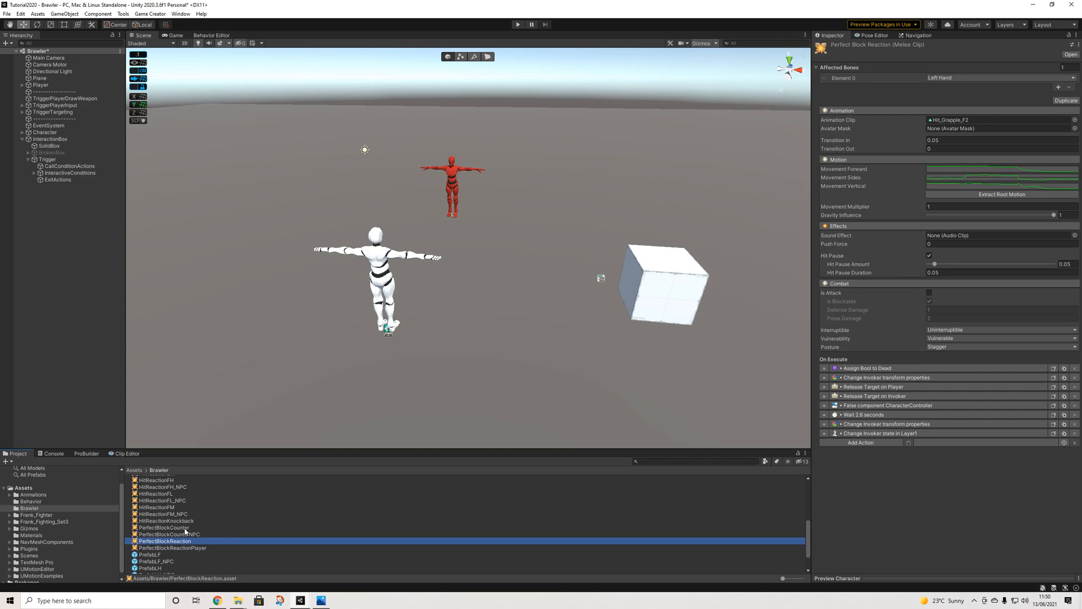
{"action": "left_click", "coordinate": [185, 529]}
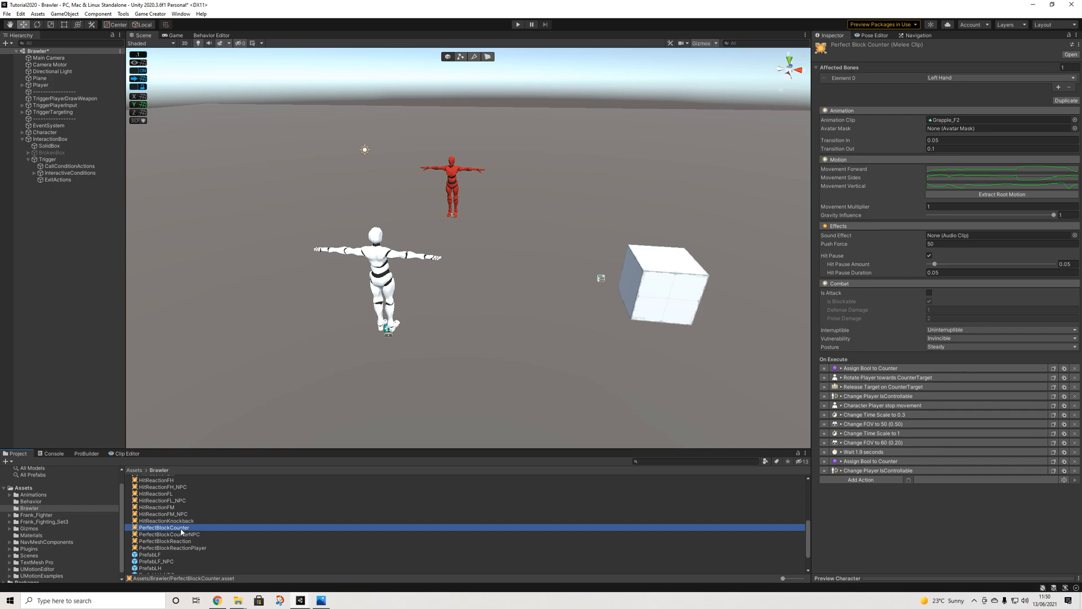
{"action": "left_click", "coordinate": [182, 541], "text": "ctrl"}
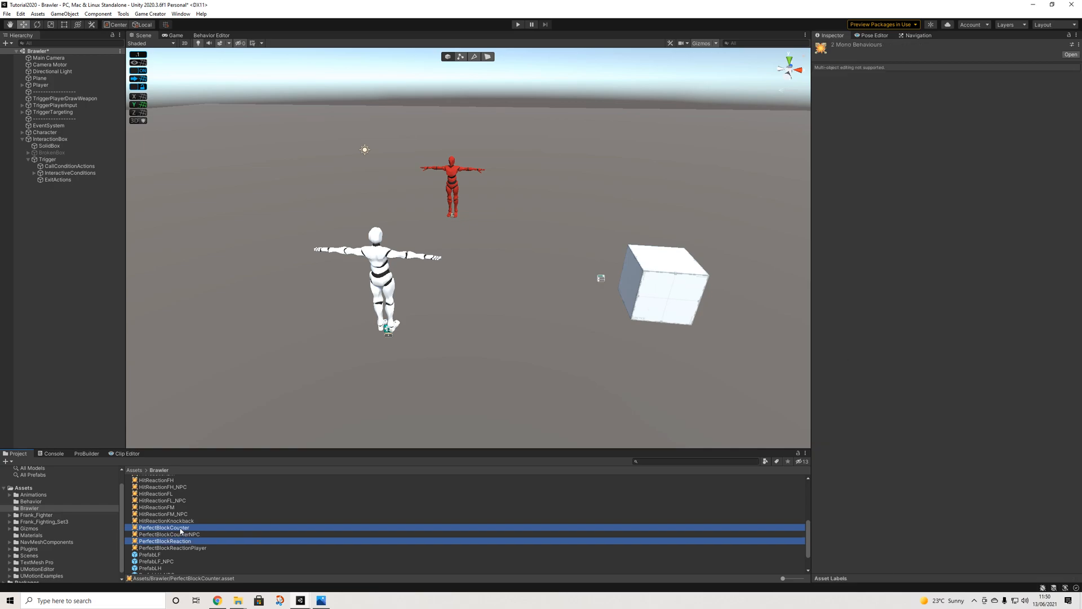
{"action": "left_click", "coordinate": [180, 528]}
{"action": "left_click", "coordinate": [183, 541]}
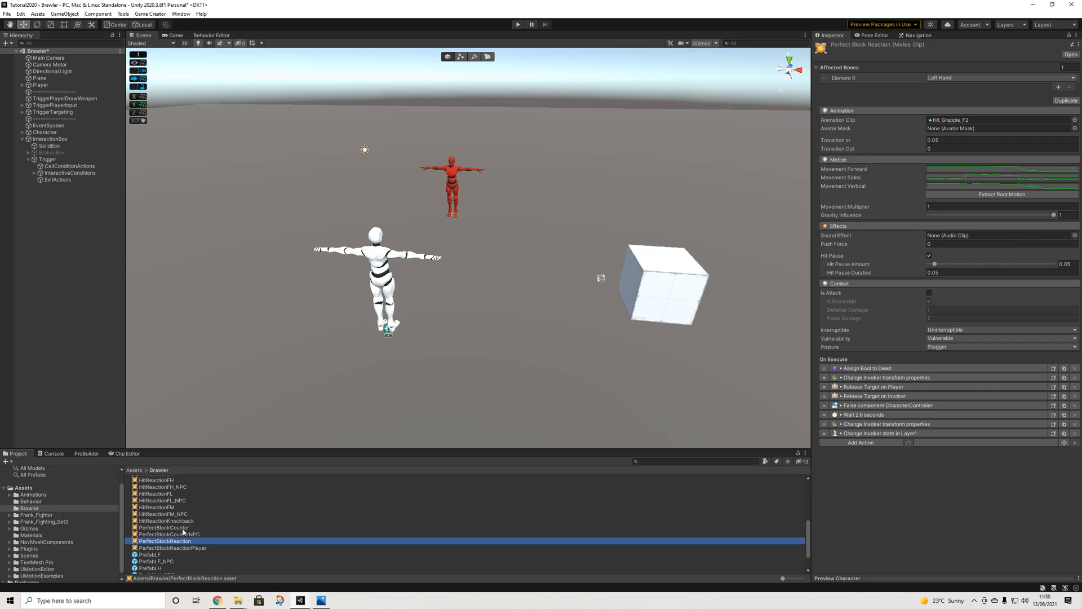
Duplicate the PerfectBlockCounter and PerfectBlockReaction melee clips
{"action": "left_click", "coordinate": [183, 528]}
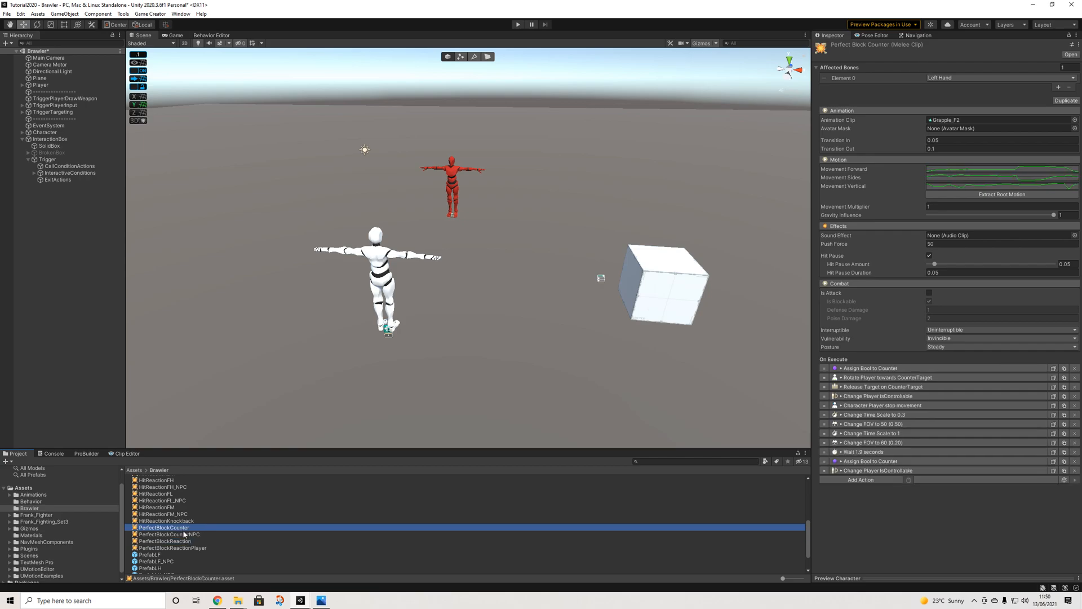
{"action": "left_click", "coordinate": [1066, 100]}
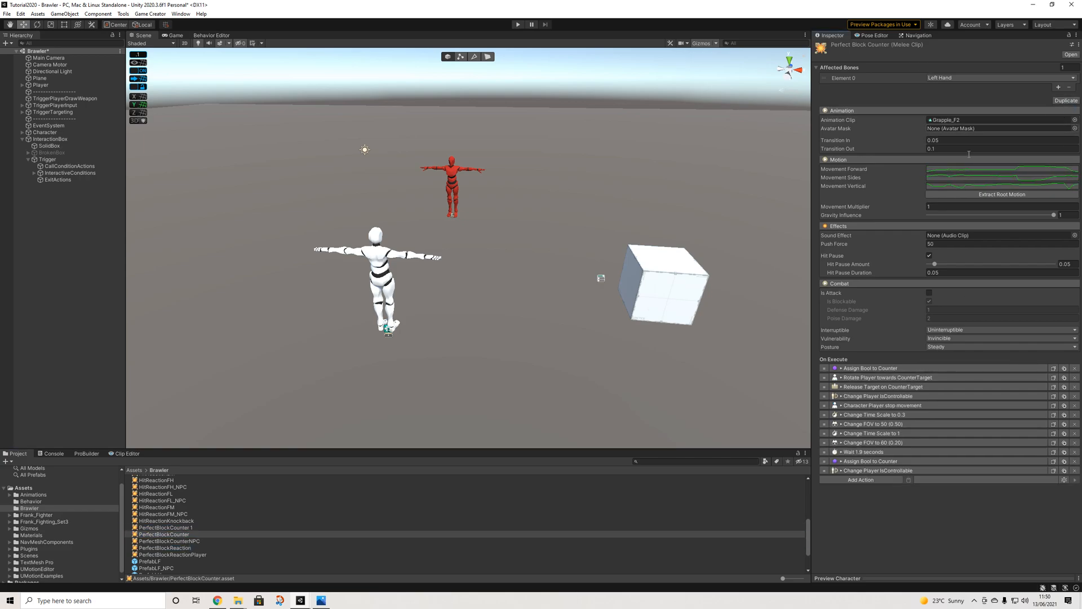
{"action": "left_click", "coordinate": [191, 547]}
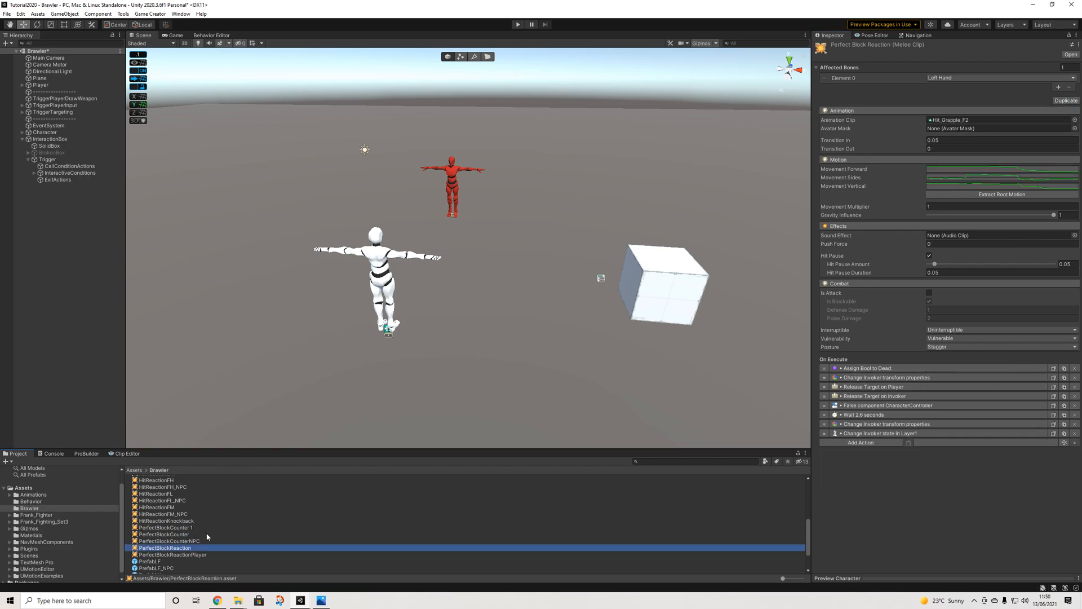
{"action": "left_click", "coordinate": [1066, 100]}
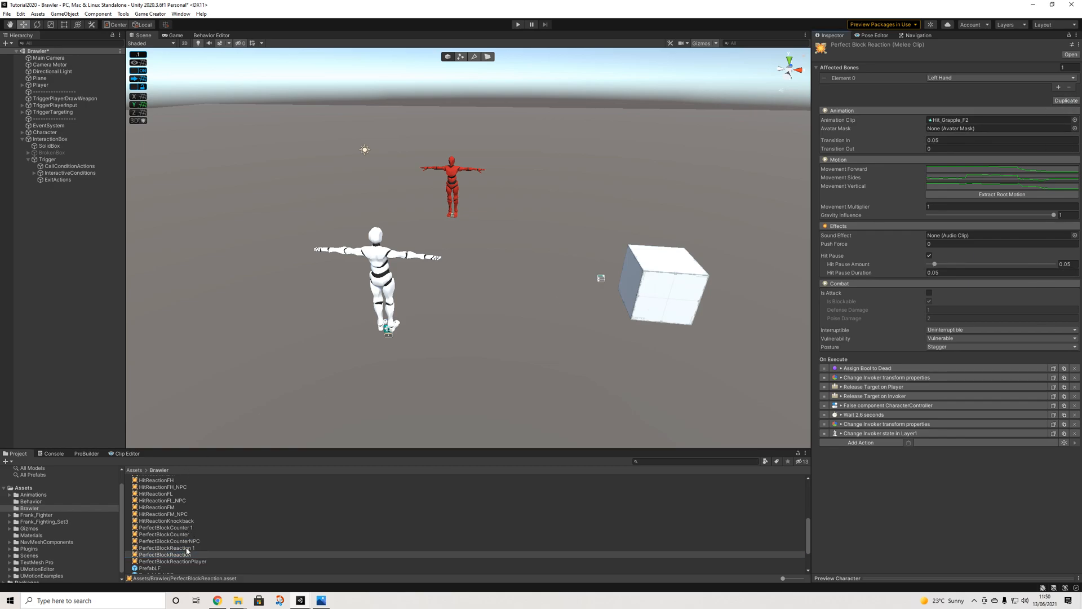
Rename the PerfectBlockCounter 1 clip as InteractivePlayer01
{"action": "right_click", "coordinate": [185, 528]}
{"action": "left_click", "coordinate": [221, 346]}
{"action": "type", "text": "Intera"}
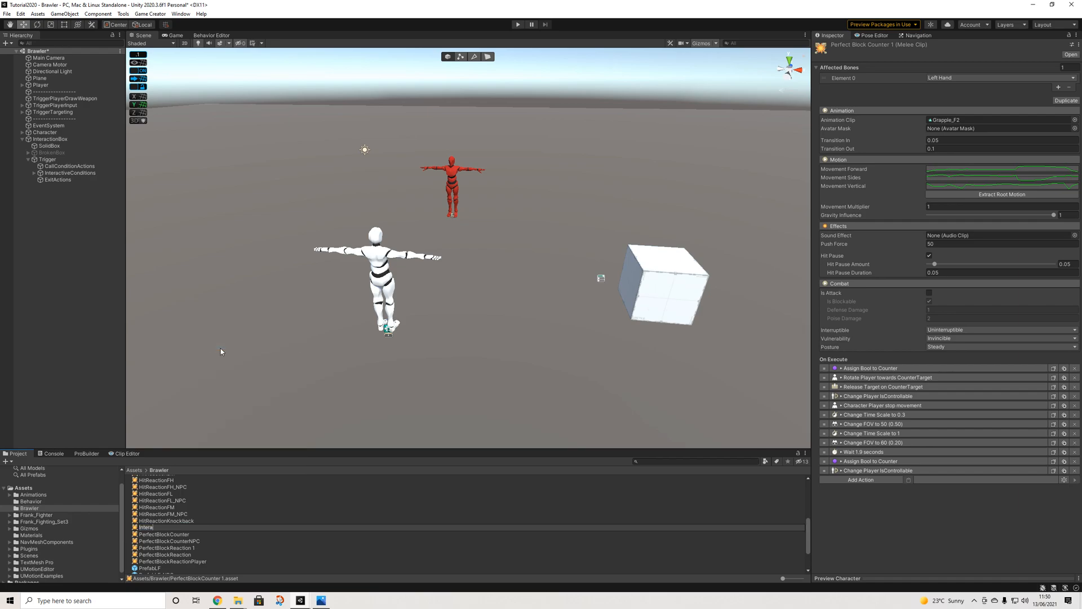
{"action": "type", "text": "ctiveP"}
{"action": "key", "text": "Return"}
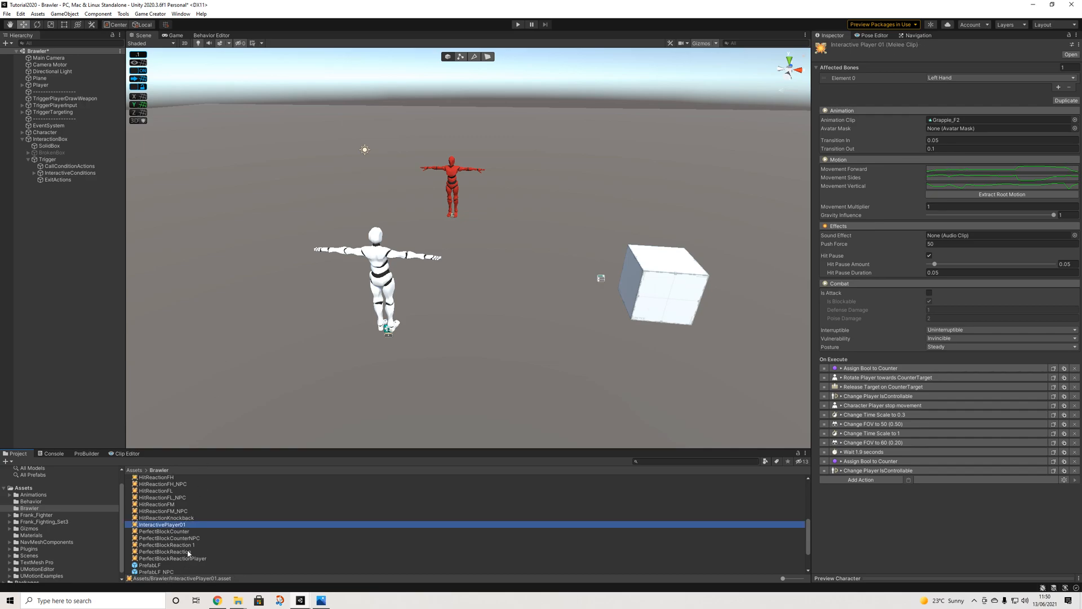
Rename the PerfectBlockReaction 1 clip as InteractiveNPC01
{"action": "right_click", "coordinate": [181, 540]}
{"action": "right_click", "coordinate": [167, 545]}
{"action": "left_click", "coordinate": [212, 360]}
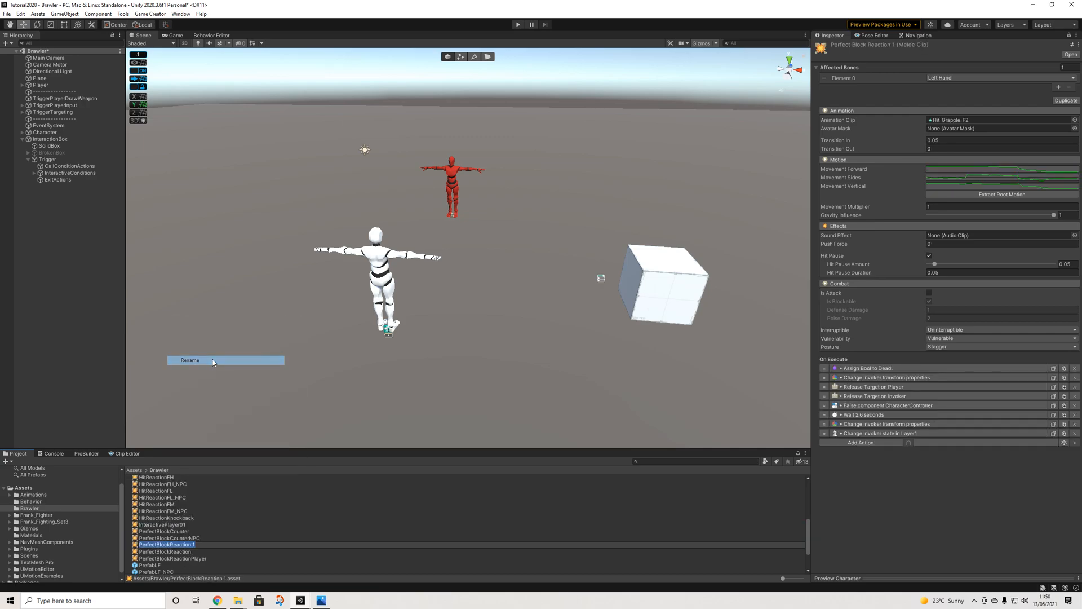
{"action": "type", "text": "IOmo"}
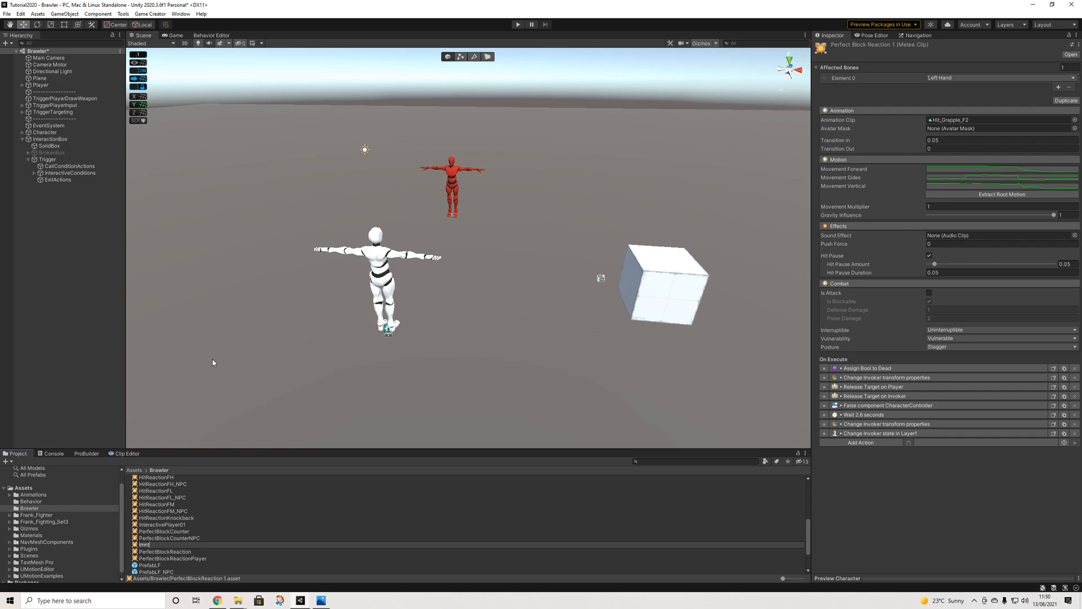
{"action": "key", "text": "BackSpace"}
{"action": "key", "text": "BackSpace"}
{"action": "type", "text": "nteractiveNPC01"}
{"action": "key", "text": "Return"}
Compare the animation clips, combat settings and On Execute actions of InteractiveNPC01 and InteractivePlayer01
{"action": "left_click", "coordinate": [181, 531]}
{"action": "left_click", "coordinate": [180, 526]}
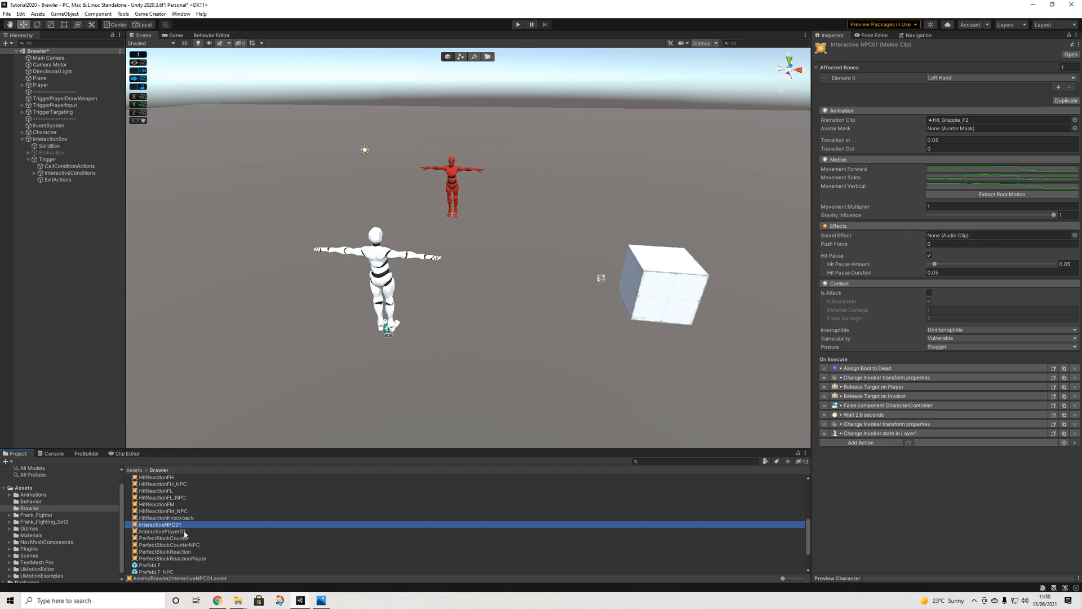
{"action": "left_click", "coordinate": [184, 532]}
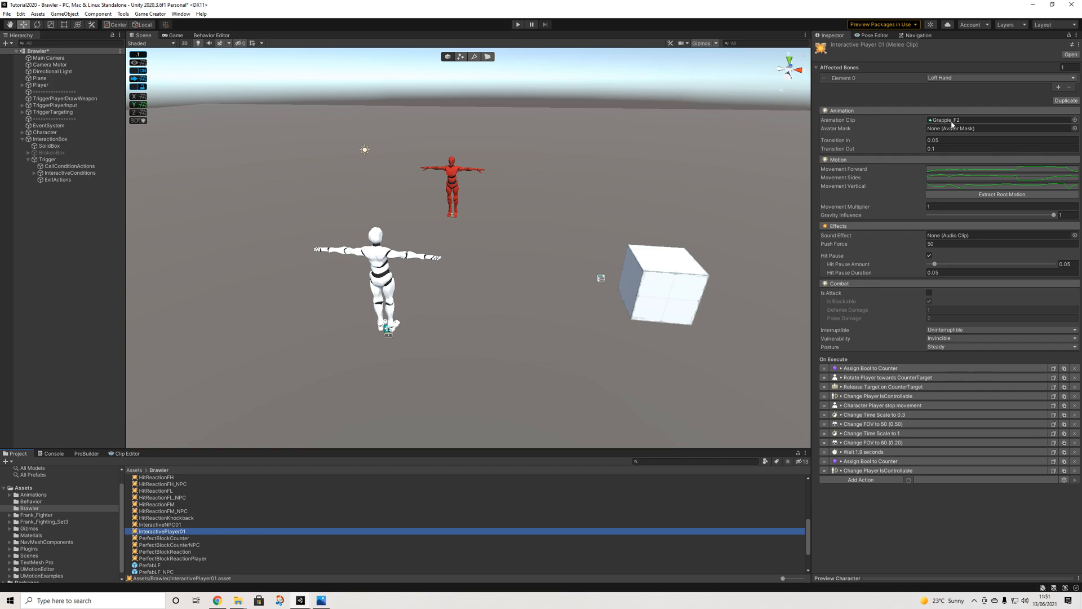
{"action": "left_click", "coordinate": [176, 525]}
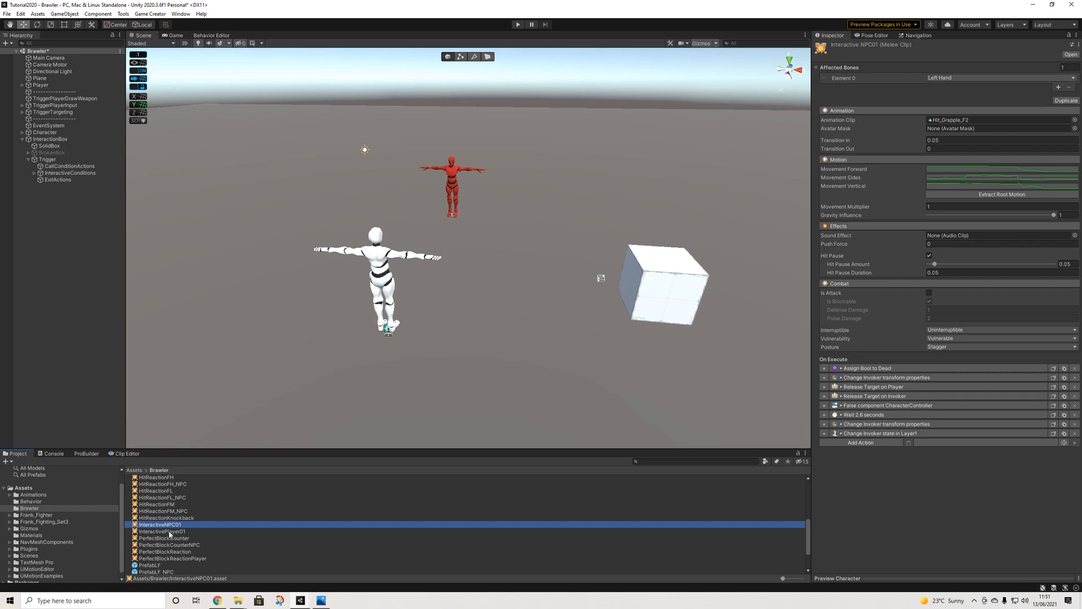
{"action": "left_click", "coordinate": [169, 532]}
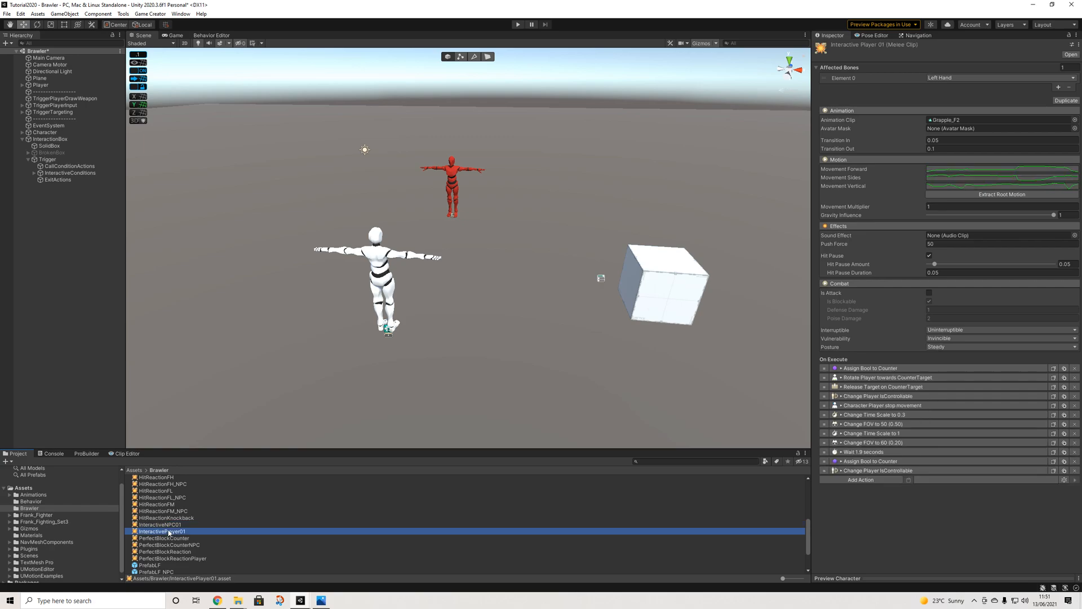
{"action": "scroll", "coordinate": [168, 530], "scroll_direction": "down", "scroll_amount": 2}
{"action": "scroll", "coordinate": [169, 527], "scroll_direction": "up", "scroll_amount": 1}
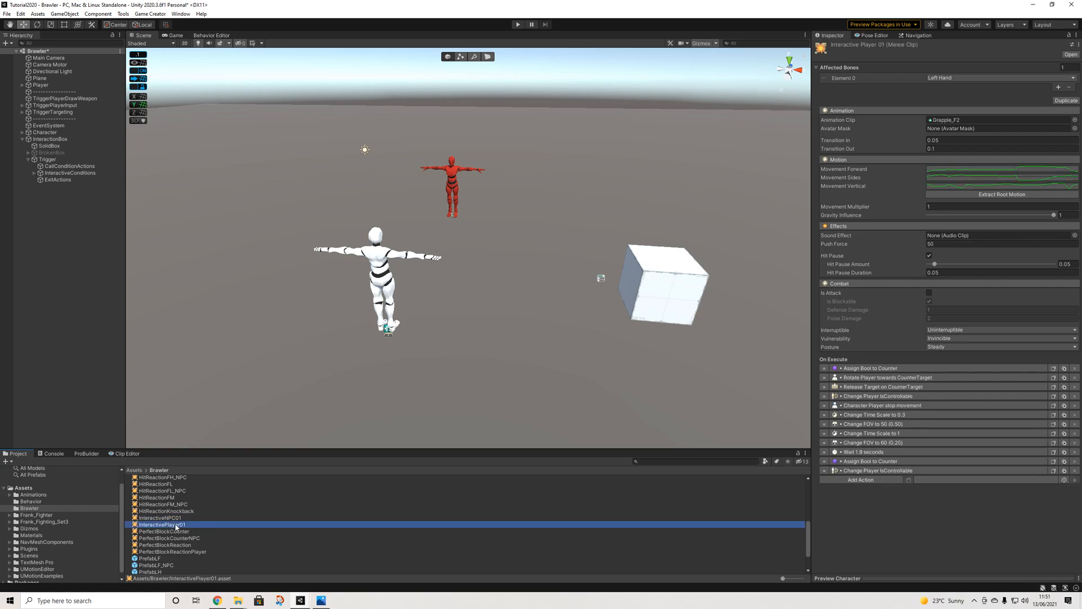
{"action": "left_click", "coordinate": [175, 519]}
{"action": "left_click", "coordinate": [172, 532]}
{"action": "left_click", "coordinate": [172, 524]}
{"action": "left_click", "coordinate": [171, 518]}
{"action": "left_click", "coordinate": [171, 524]}
{"action": "left_click", "coordinate": [172, 518]}
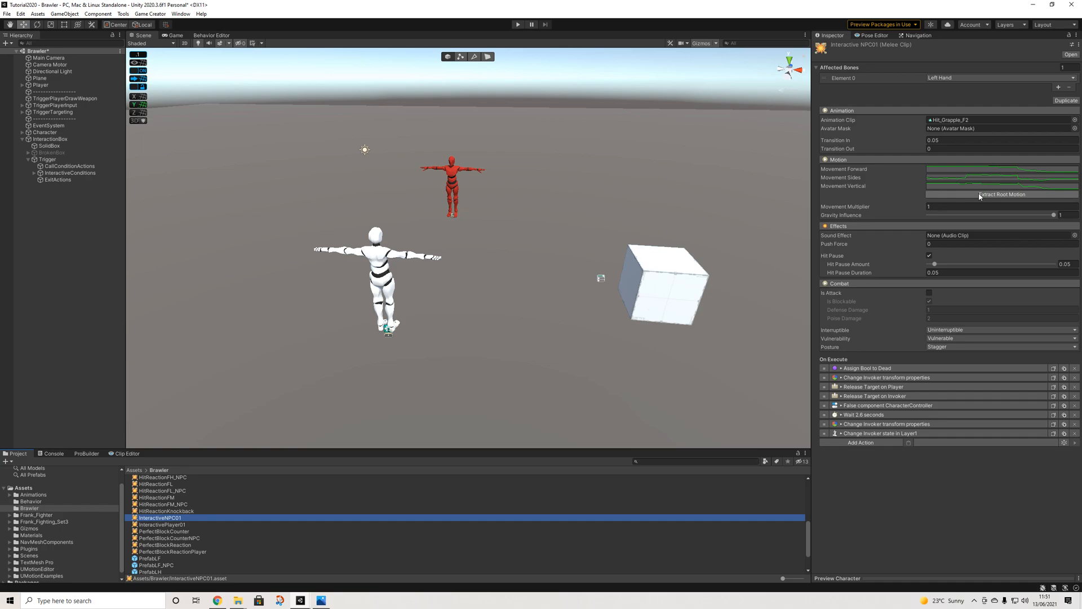
Locate InteractiveNPC01's animation, inspect the custom Hit_Grapple_F3 clip, and open the Grapple folder in Frank_Fighting_Set3's animations
{"action": "left_click", "coordinate": [977, 120]}
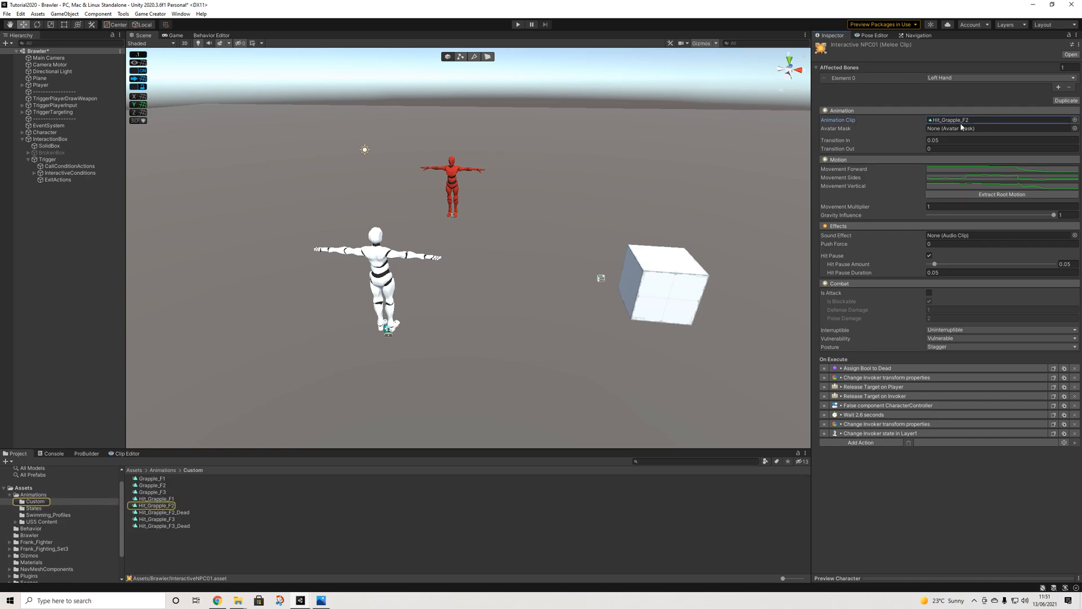
{"action": "left_click", "coordinate": [172, 519]}
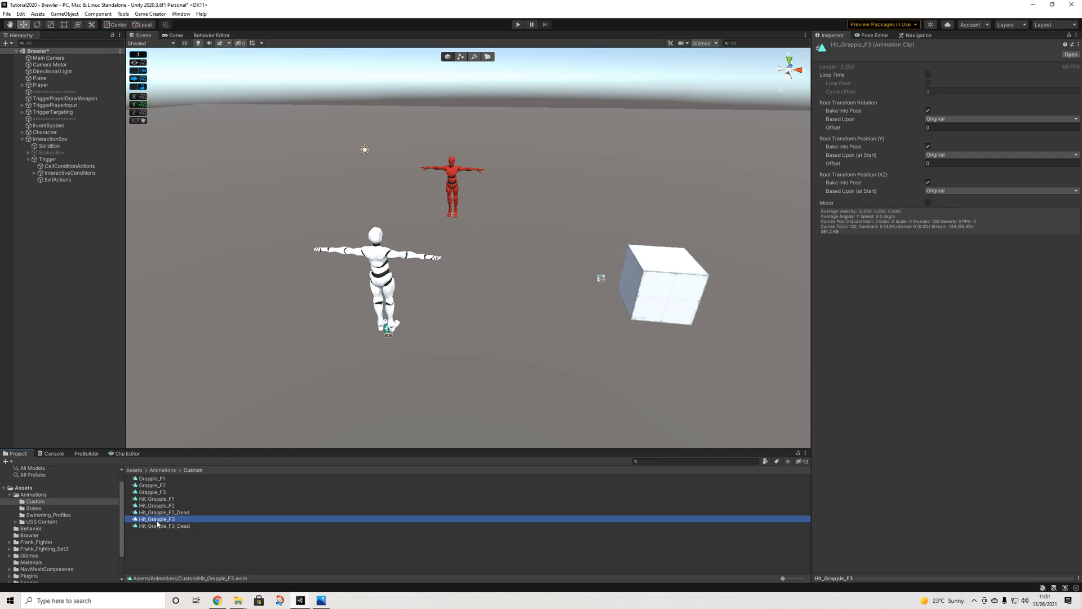
{"action": "left_click", "coordinate": [45, 549]}
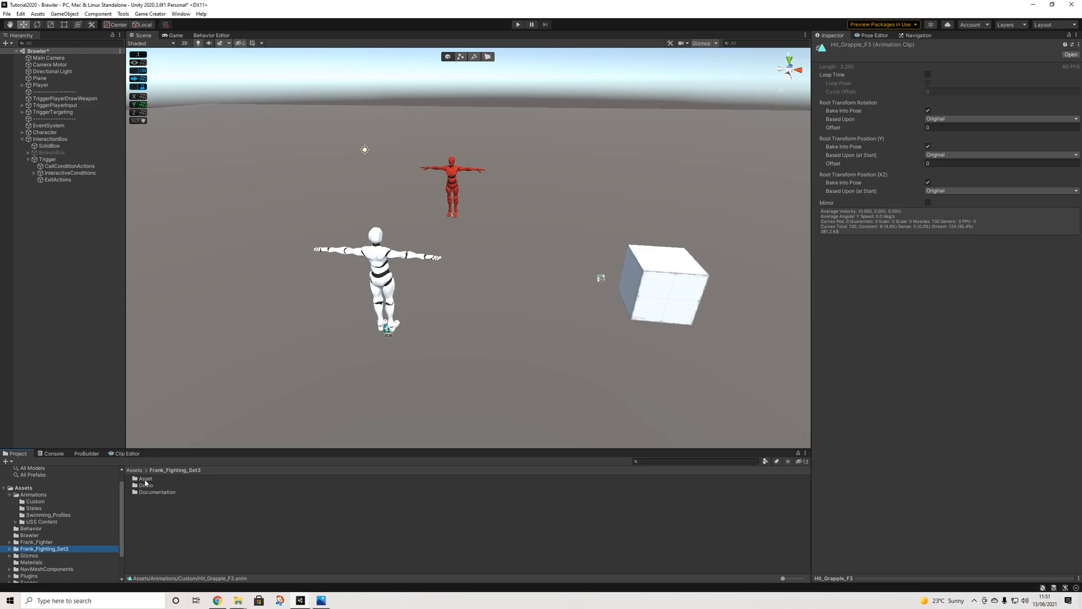
{"action": "left_click", "coordinate": [145, 479]}
{"action": "double_click", "coordinate": [145, 479]}
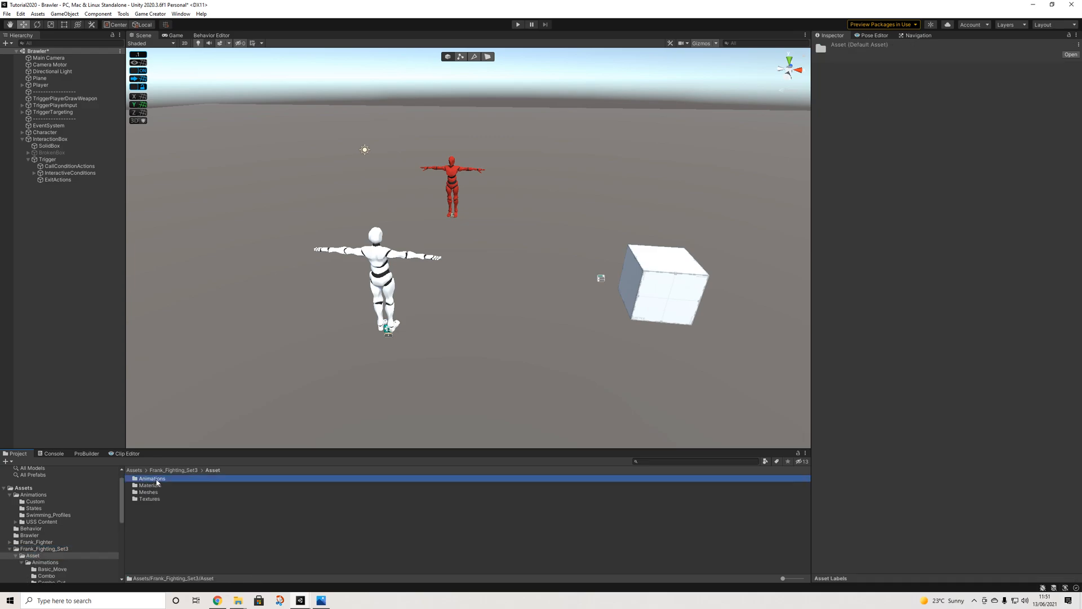
{"action": "double_click", "coordinate": [147, 480]}
{"action": "scroll", "coordinate": [163, 522], "scroll_direction": "down", "scroll_amount": 1}
{"action": "scroll", "coordinate": [167, 521], "scroll_direction": "up", "scroll_amount": 1}
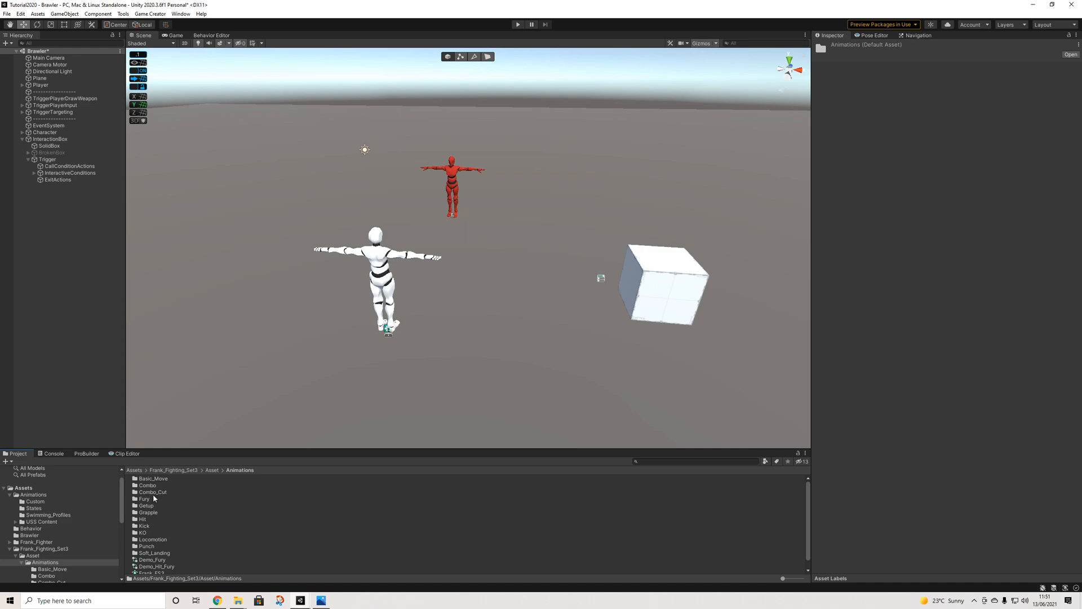
{"action": "double_click", "coordinate": [149, 512]}
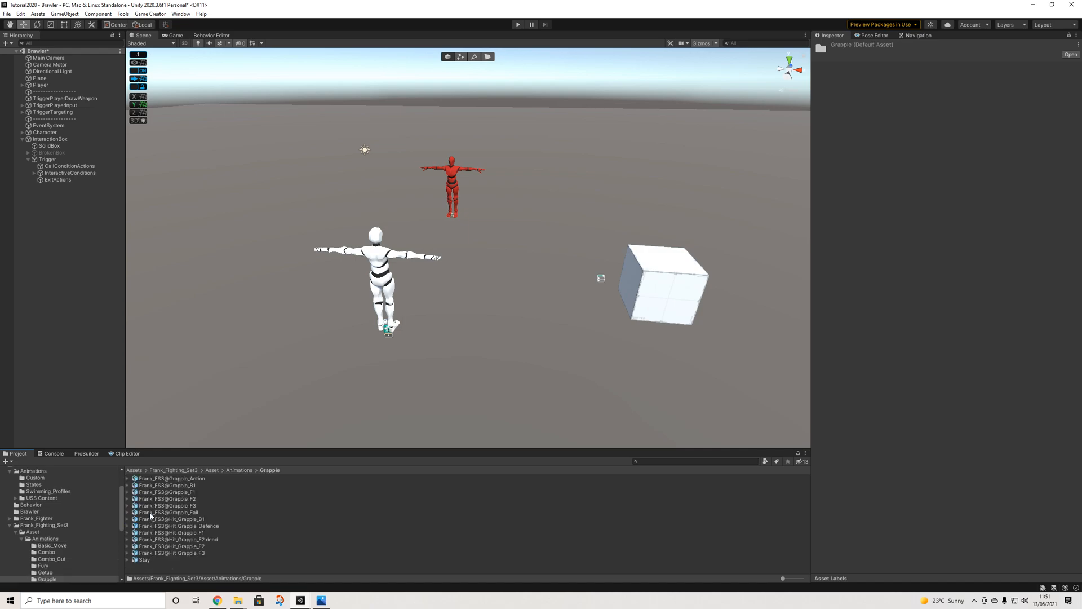
Preview the Frank_FS3@Grapple_F3 animation and check its import settings
{"action": "left_click", "coordinate": [181, 506]}
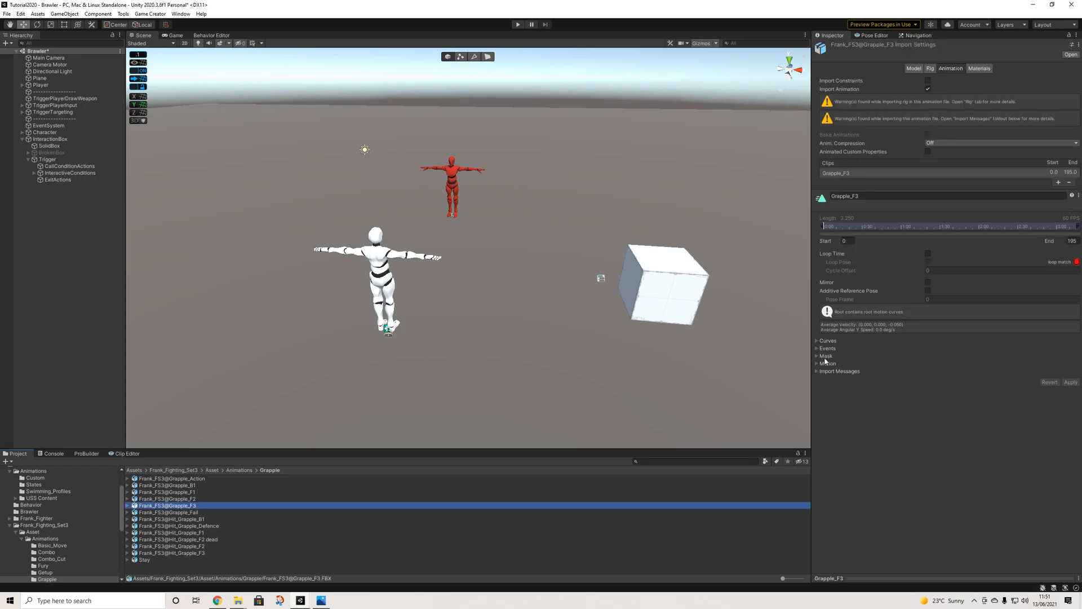
{"action": "left_click", "coordinate": [828, 577]}
{"action": "left_click", "coordinate": [817, 350]}
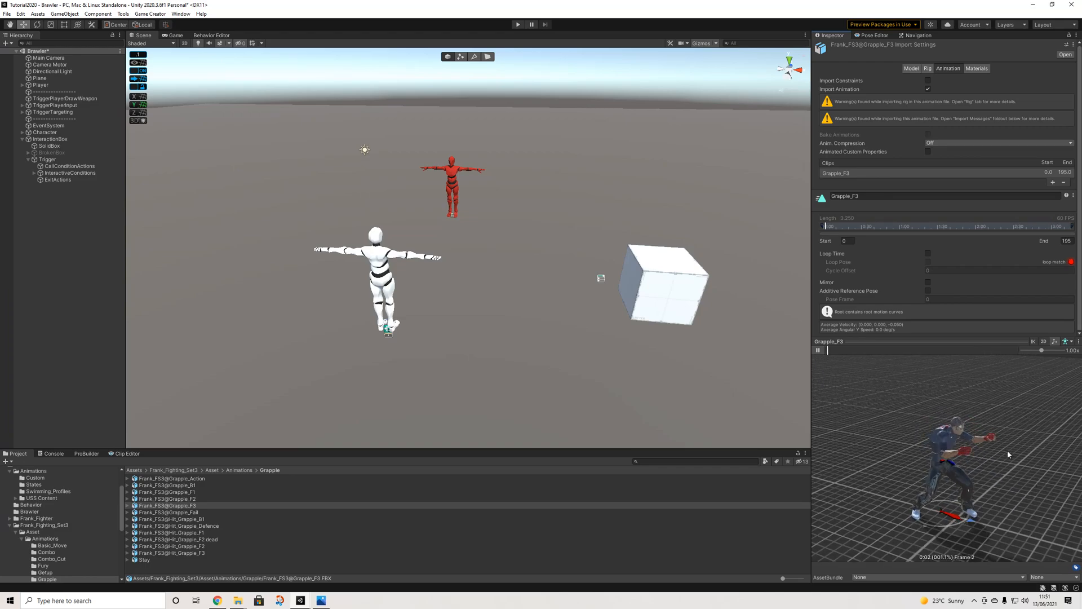
{"action": "scroll", "coordinate": [924, 201], "scroll_direction": "down", "scroll_amount": 2}
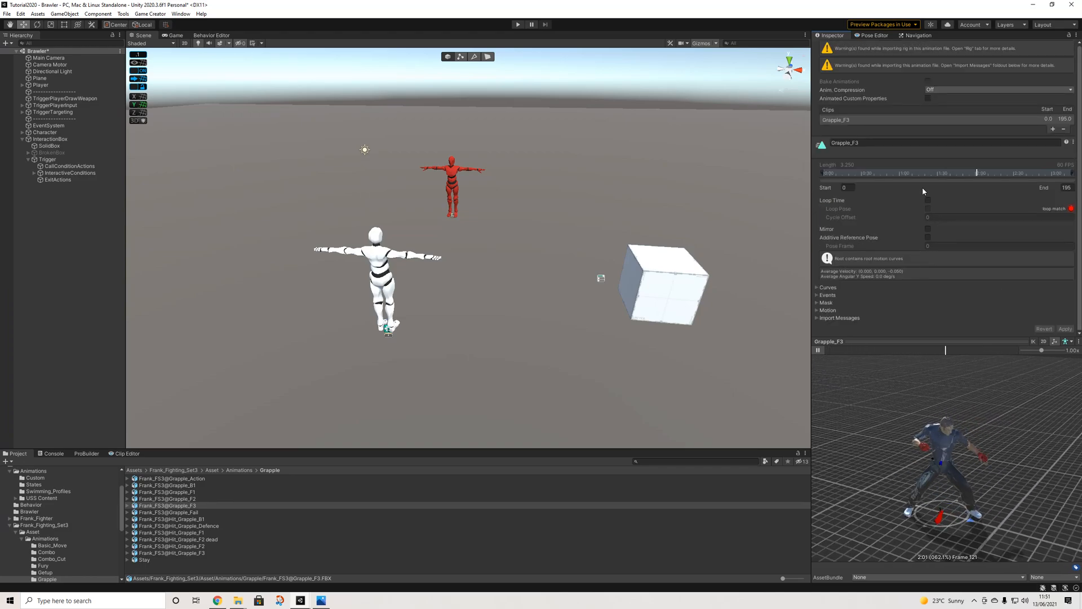
Set the Root Motion Node of the Grapple_F3 animation to None and apply the import settings
{"action": "left_click", "coordinate": [866, 310]}
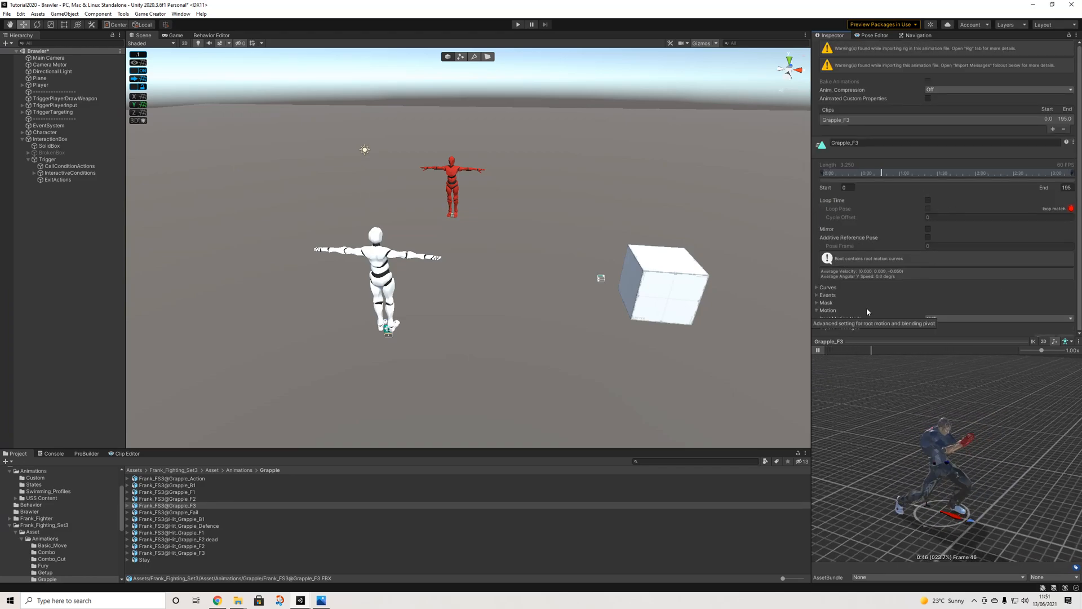
{"action": "left_click", "coordinate": [946, 319]}
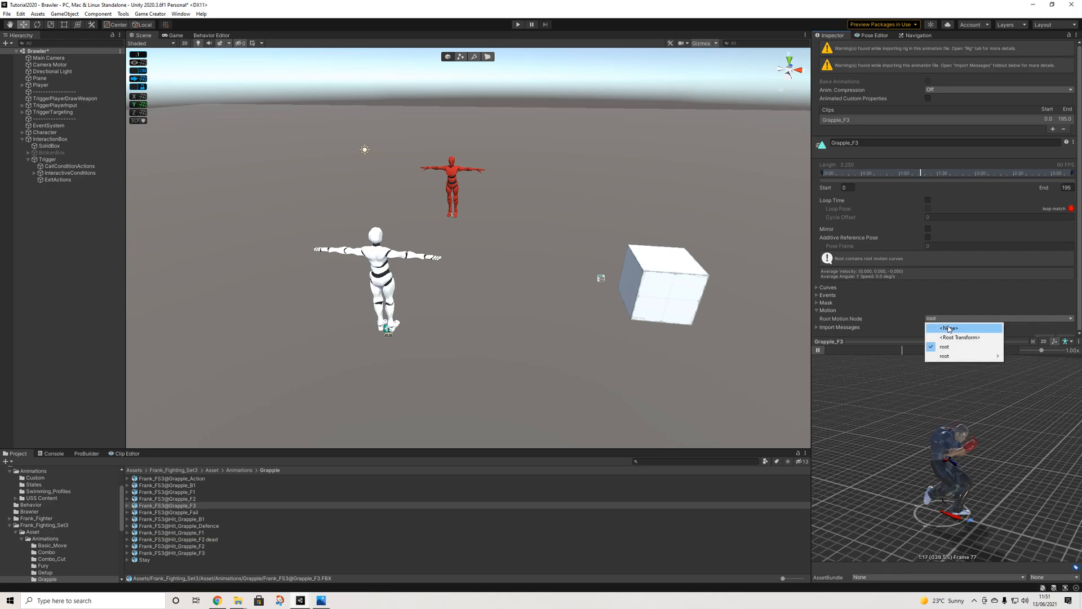
{"action": "left_click", "coordinate": [949, 328]}
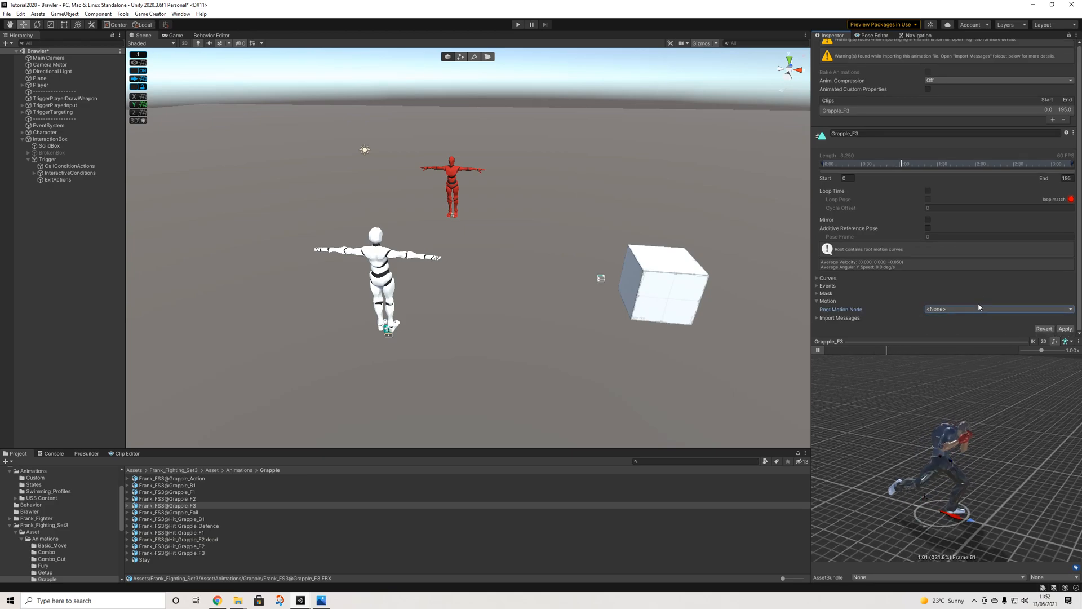
{"action": "left_click", "coordinate": [1064, 329]}
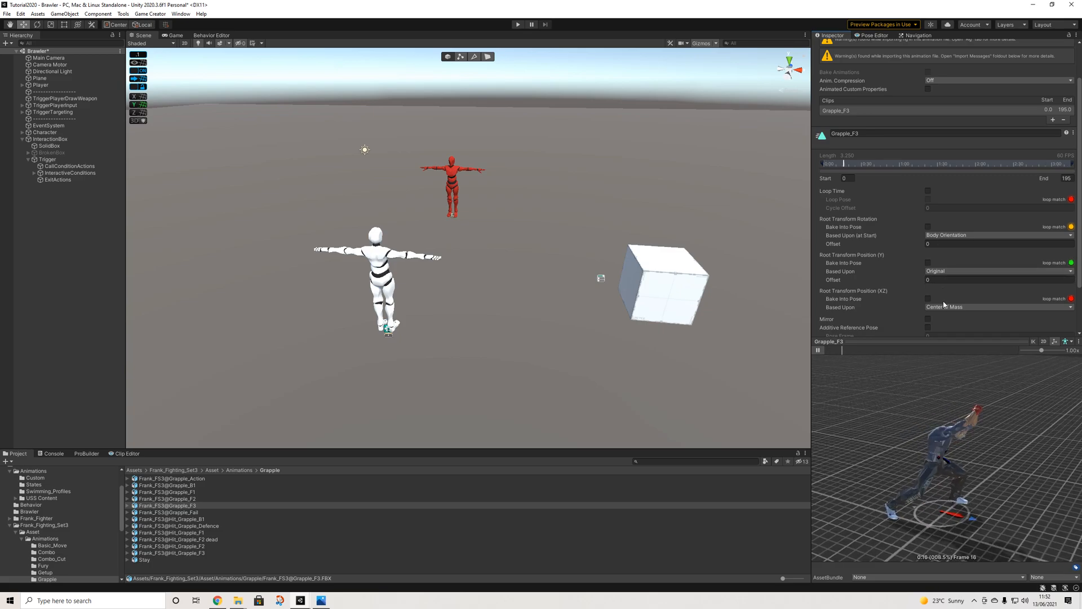
Bake Grapple_F3's root rotation, Y position and XZ position into pose, each based upon Original, and apply the changes
{"action": "left_click", "coordinate": [952, 235]}
{"action": "left_click", "coordinate": [950, 243]}
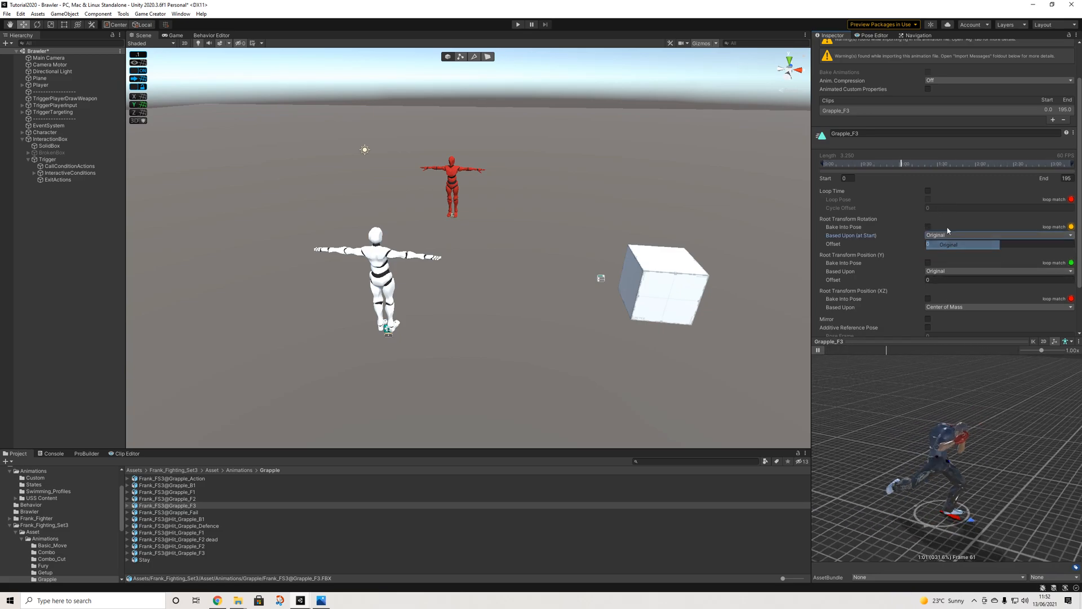
{"action": "left_click", "coordinate": [927, 227]}
{"action": "left_click", "coordinate": [958, 271]}
{"action": "left_click", "coordinate": [938, 279]}
{"action": "left_click", "coordinate": [928, 262]}
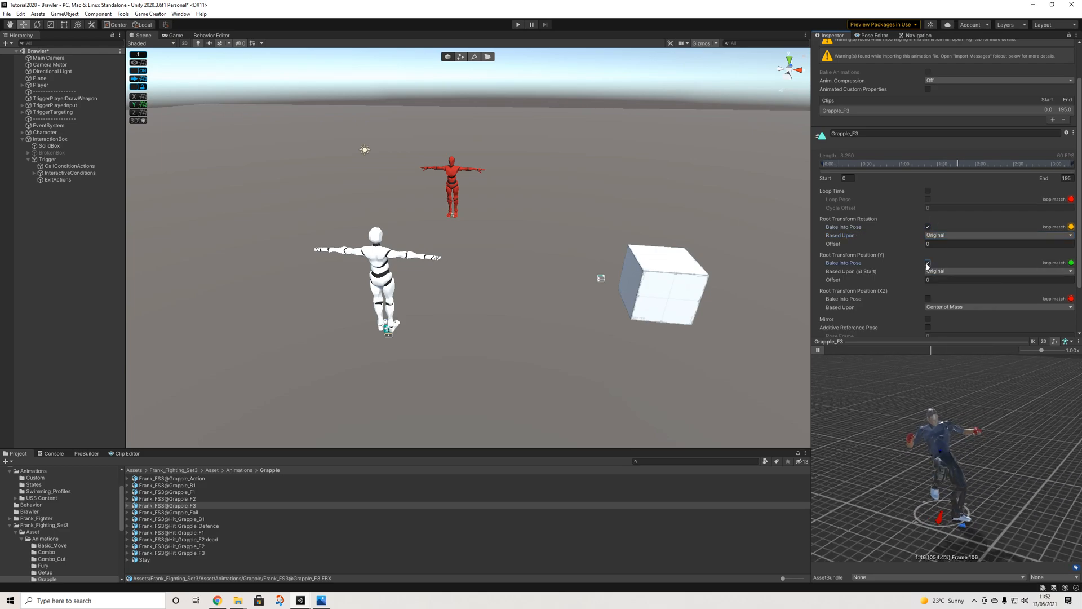
{"action": "left_click", "coordinate": [936, 307]}
{"action": "left_click", "coordinate": [933, 299]}
{"action": "left_click", "coordinate": [928, 298]}
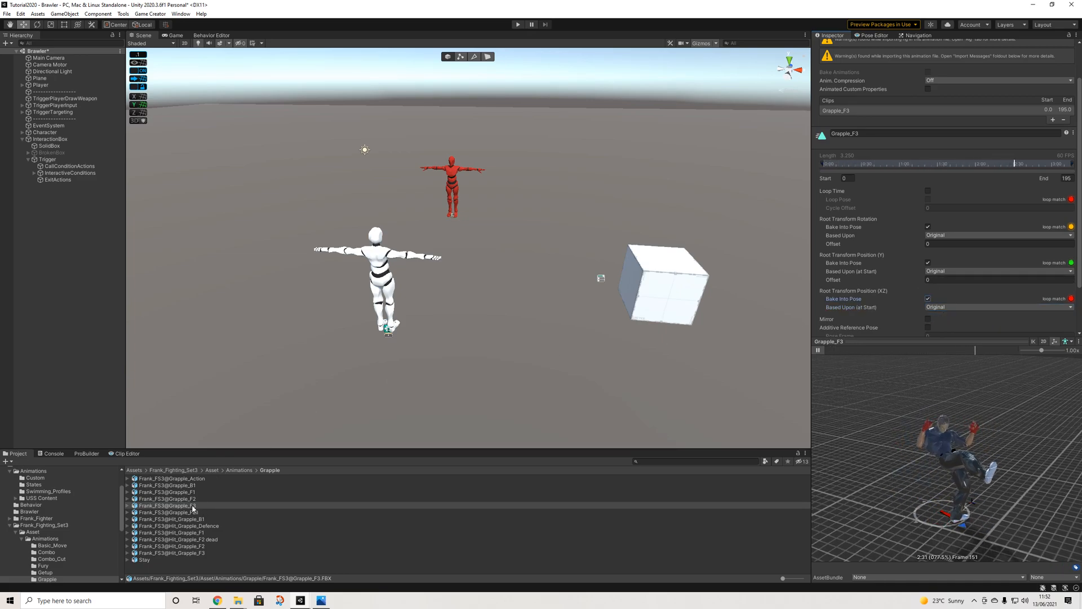
{"action": "left_click", "coordinate": [189, 553]}
{"action": "left_click", "coordinate": [563, 317]}
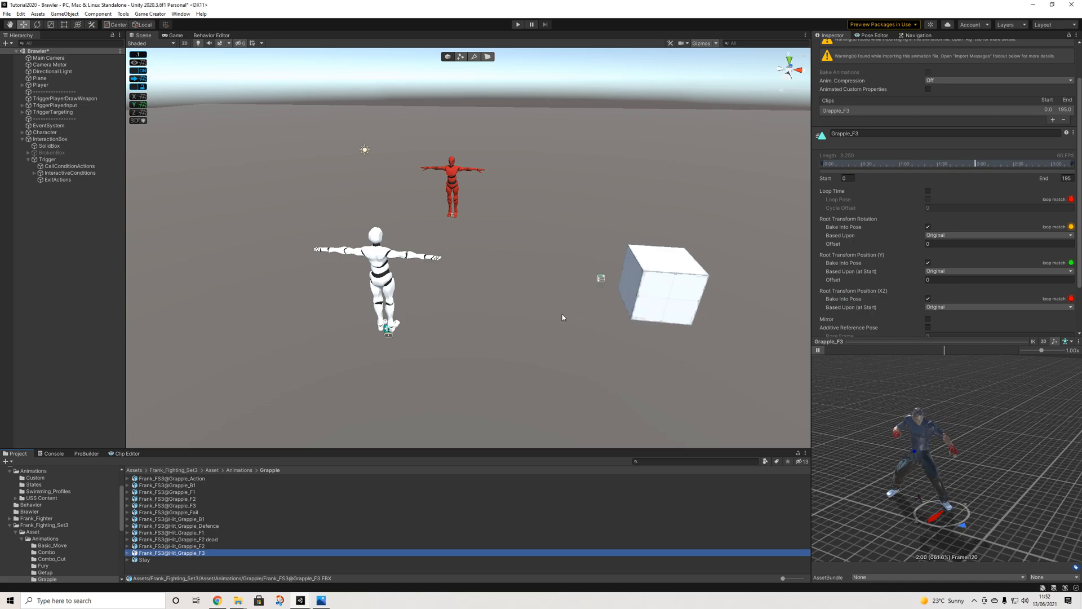
Set the Root Motion Node of the Hit_Grapple_F3 animation to None and apply the import settings
{"action": "left_click", "coordinate": [997, 309]}
{"action": "left_click", "coordinate": [952, 316]}
{"action": "left_click", "coordinate": [1064, 328]}
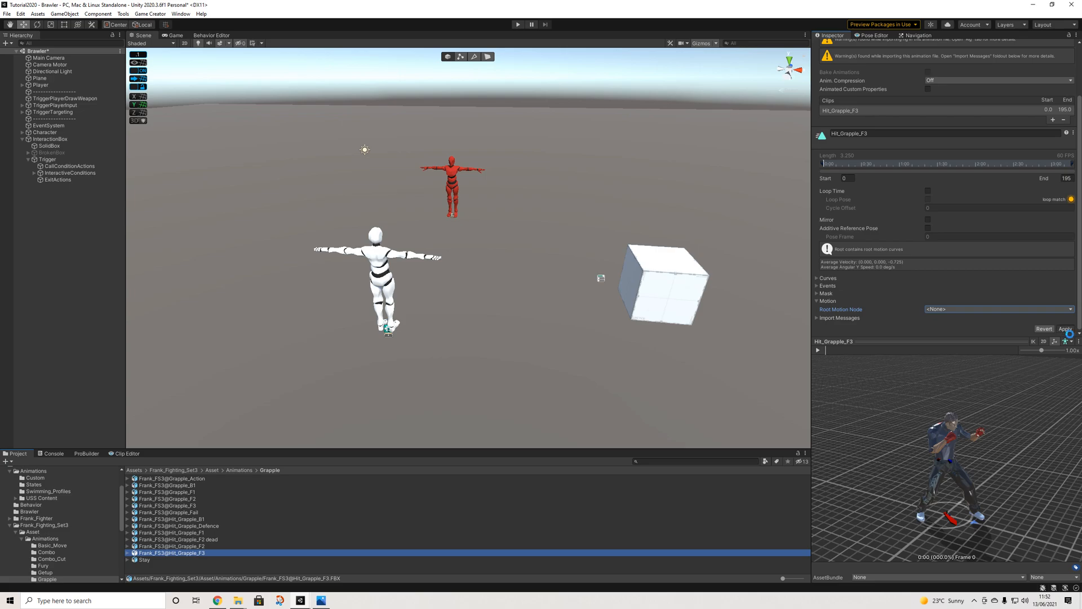
Bake Hit_Grapple_F3's root rotation, Y position and XZ position into pose, each based upon Original, and apply the changes
{"action": "left_click", "coordinate": [937, 235]}
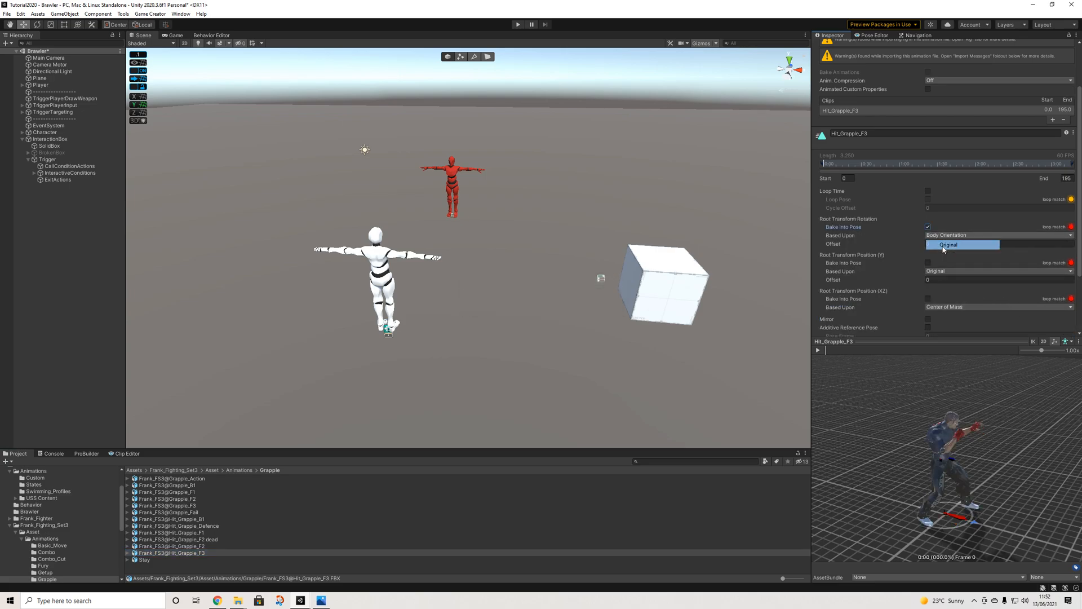
{"action": "left_click", "coordinate": [938, 243]}
{"action": "left_click", "coordinate": [927, 263]}
{"action": "left_click", "coordinate": [940, 279]}
{"action": "left_click", "coordinate": [927, 299]}
{"action": "left_click", "coordinate": [958, 307]}
{"action": "left_click", "coordinate": [947, 314]}
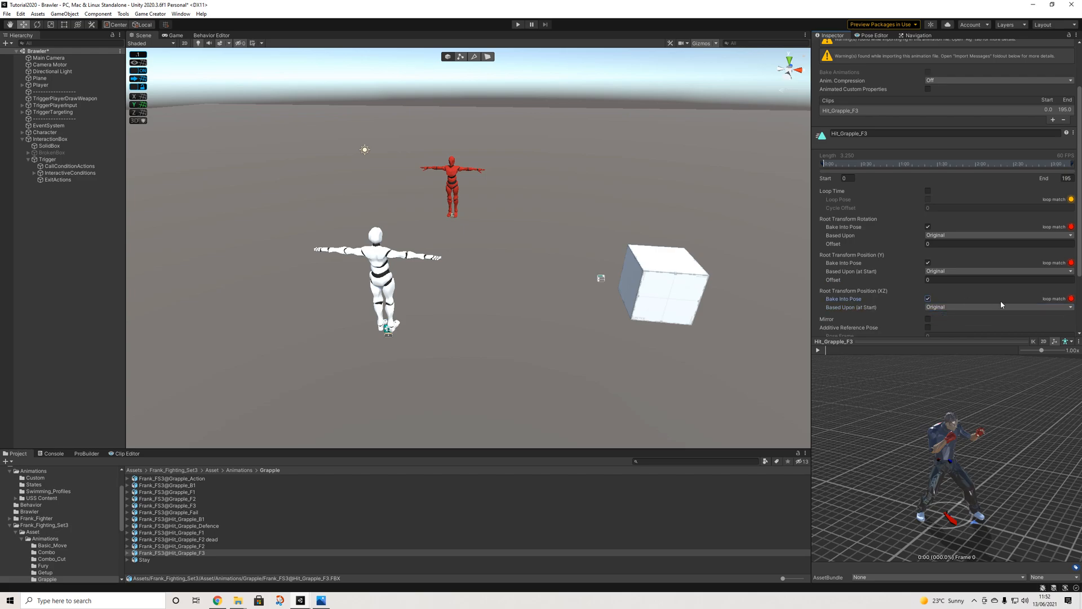
{"action": "scroll", "coordinate": [1001, 305], "scroll_direction": "down", "scroll_amount": 3}
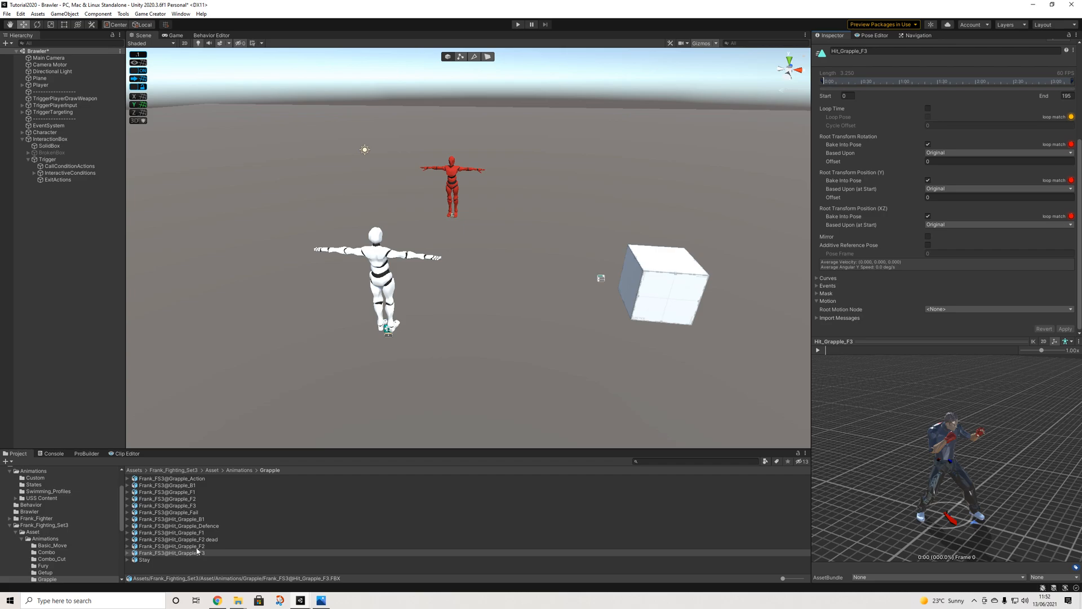
Compare the root transform import settings of the Grapple_F3 and Hit_Grapple_F3 animations
{"action": "left_click", "coordinate": [192, 506]}
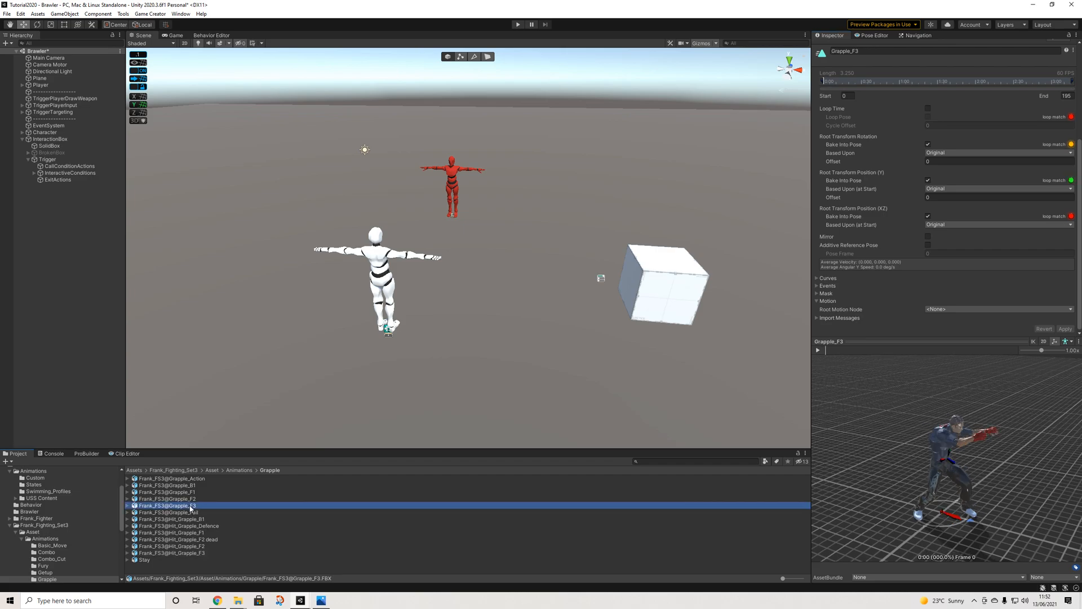
{"action": "left_click", "coordinate": [197, 553]}
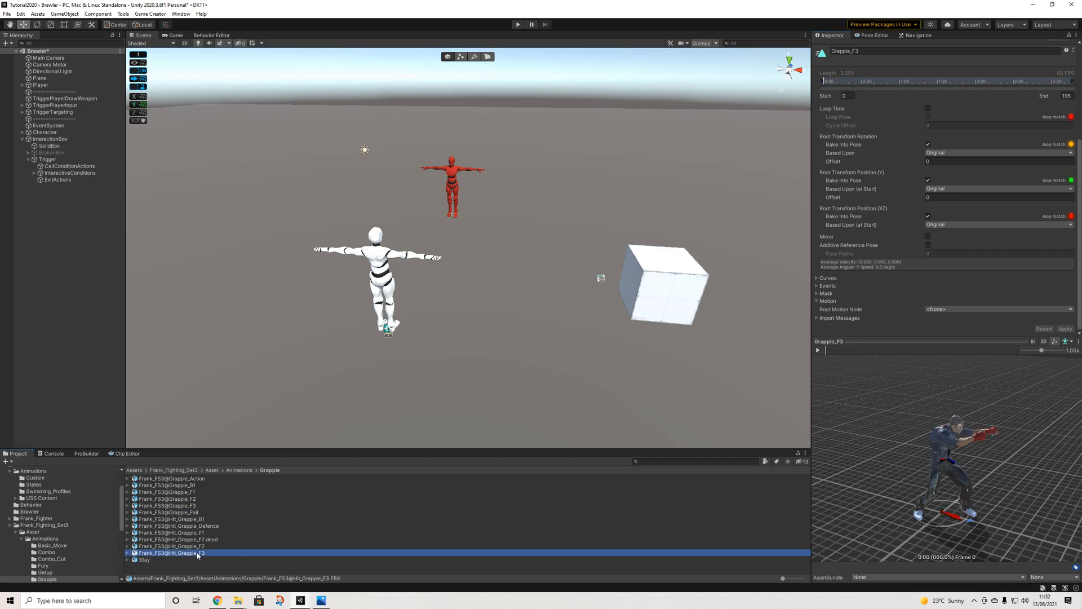
{"action": "left_click", "coordinate": [186, 506]}
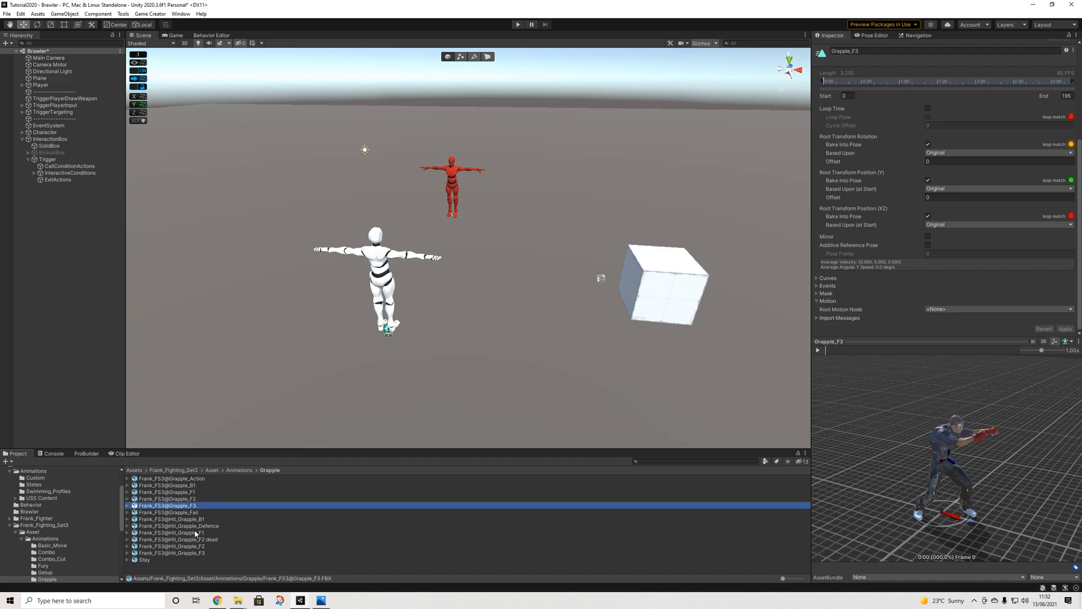
{"action": "left_click", "coordinate": [195, 553]}
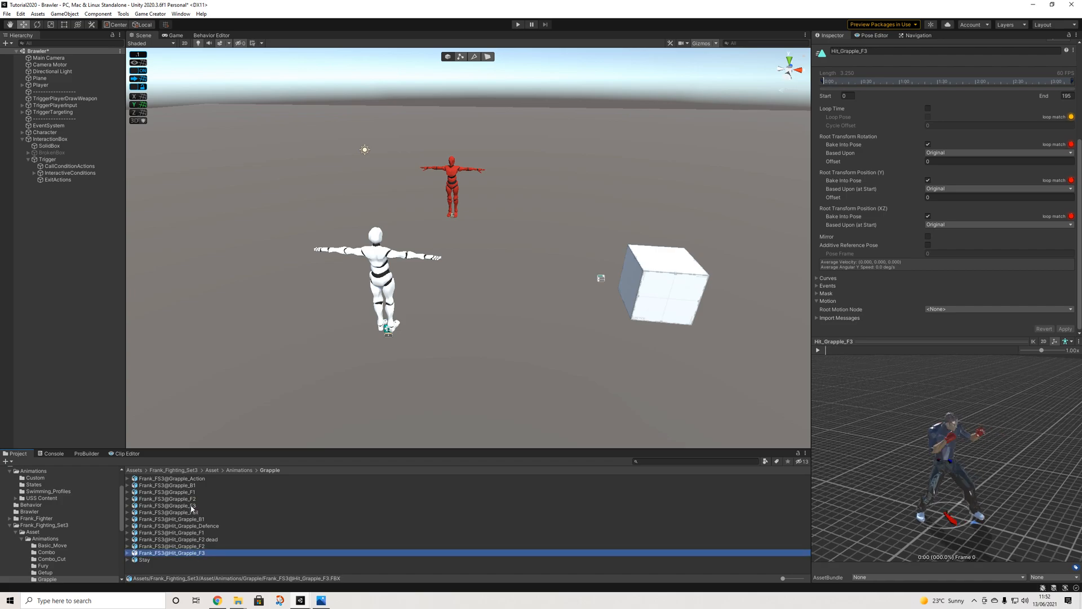
{"action": "left_click", "coordinate": [192, 506]}
{"action": "left_click", "coordinate": [189, 552]}
Assign the Frank_Fighting_Set3 Grapple_F3 animation to the InteractivePlayer01 melee clip in the Brawler folder and extract its root motion
{"action": "scroll", "coordinate": [61, 536], "scroll_direction": "down", "scroll_amount": 2}
{"action": "scroll", "coordinate": [61, 536], "scroll_direction": "down", "scroll_amount": 2}
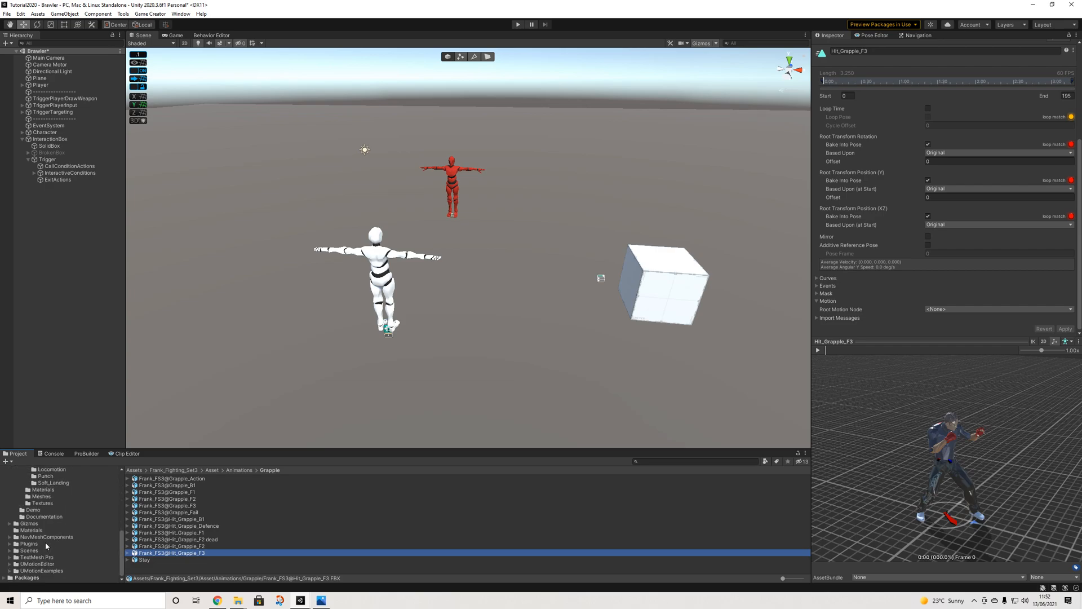
{"action": "scroll", "coordinate": [41, 508], "scroll_direction": "up", "scroll_amount": 2}
{"action": "scroll", "coordinate": [43, 520], "scroll_direction": "up", "scroll_amount": 2}
{"action": "scroll", "coordinate": [39, 532], "scroll_direction": "down", "scroll_amount": 10}
{"action": "scroll", "coordinate": [47, 537], "scroll_direction": "up", "scroll_amount": 5}
{"action": "scroll", "coordinate": [45, 530], "scroll_direction": "up", "scroll_amount": 2}
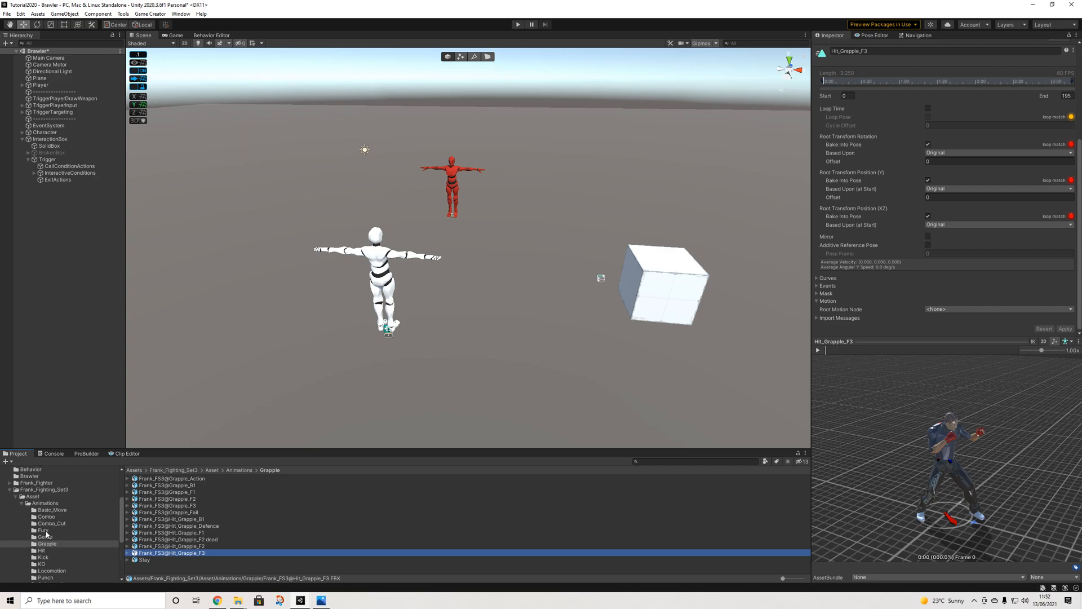
{"action": "left_click", "coordinate": [25, 476]}
{"action": "scroll", "coordinate": [162, 533], "scroll_direction": "down", "scroll_amount": 3}
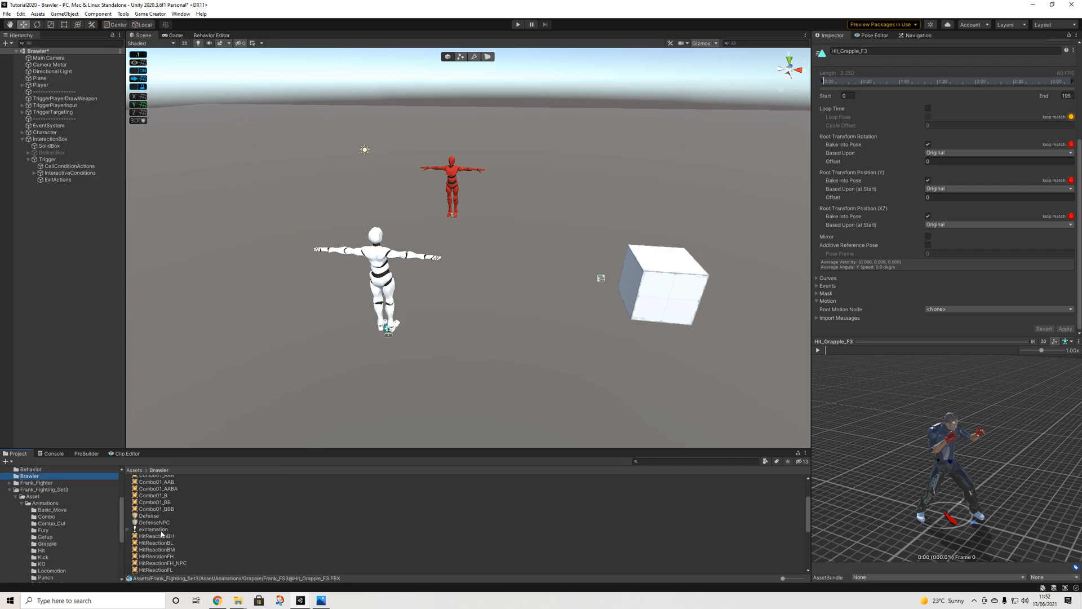
{"action": "scroll", "coordinate": [169, 522], "scroll_direction": "down", "scroll_amount": 4}
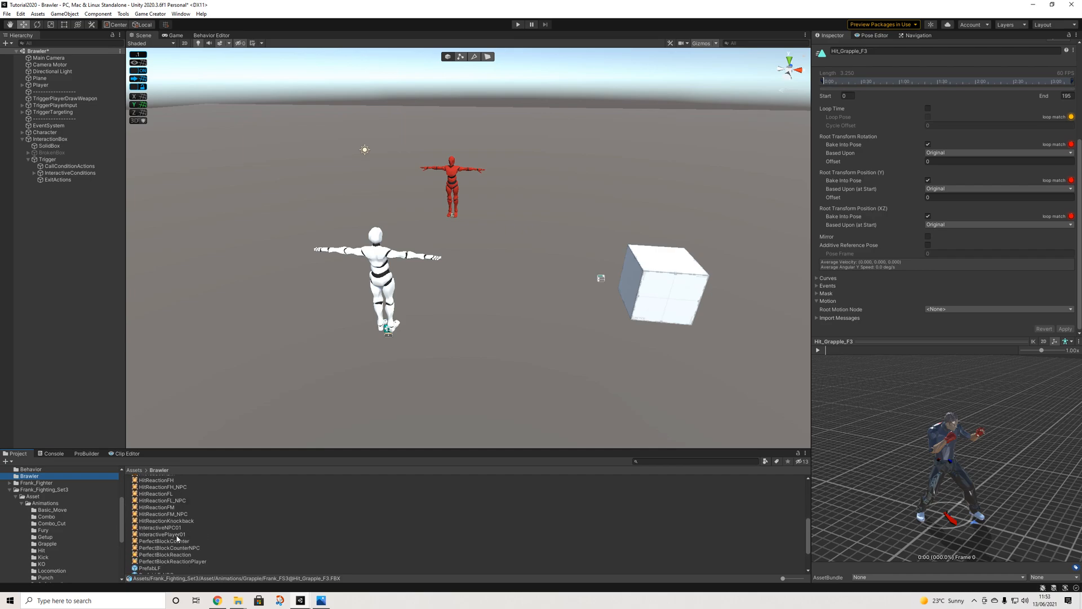
{"action": "left_click", "coordinate": [169, 534]}
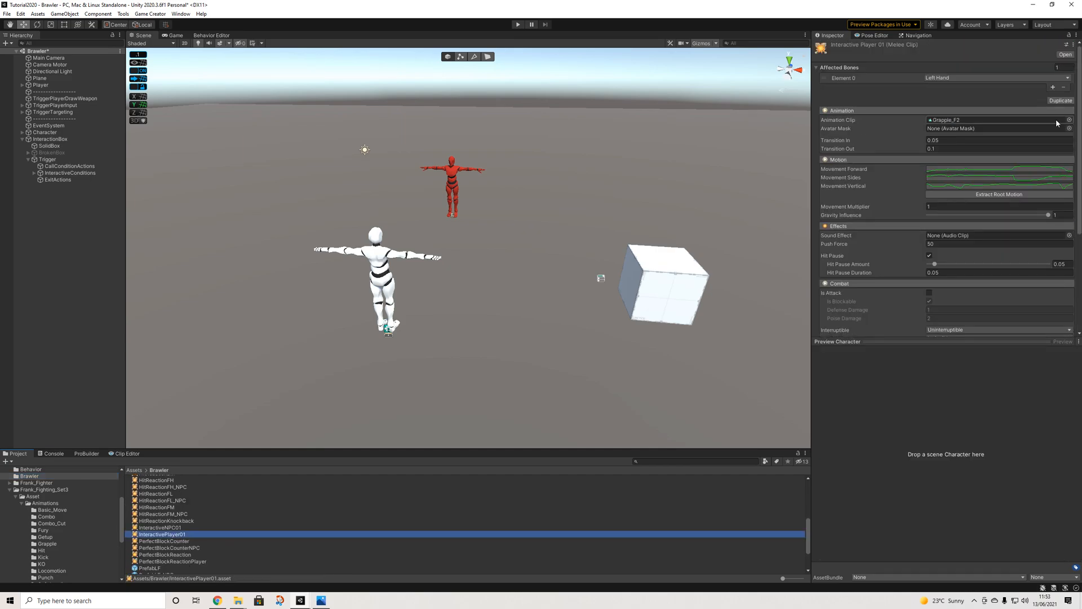
{"action": "left_click", "coordinate": [1069, 120]}
{"action": "left_click", "coordinate": [801, 155]}
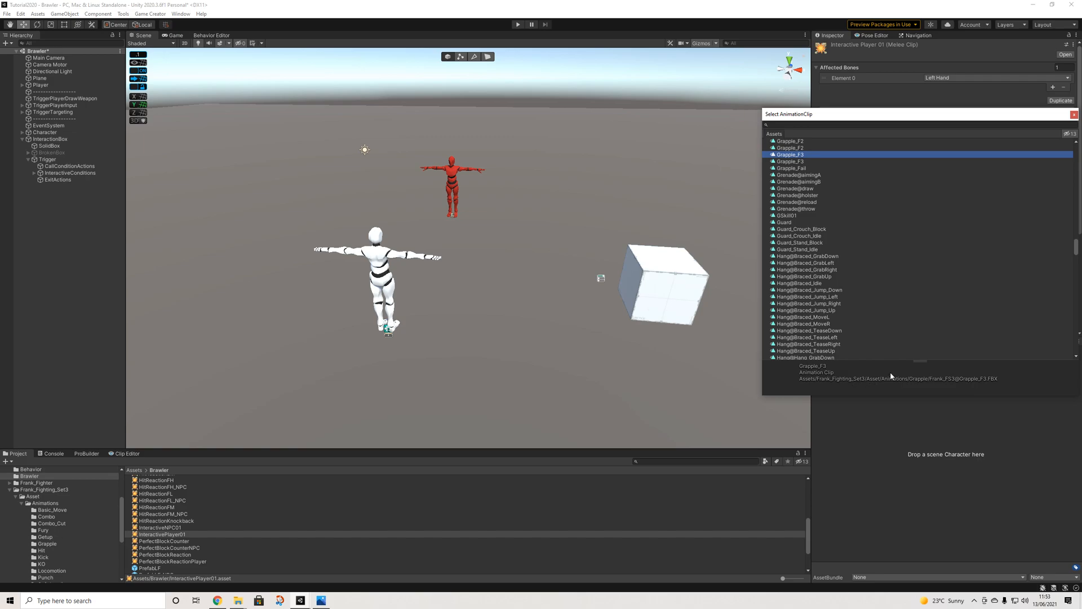
{"action": "left_click", "coordinate": [1074, 116]}
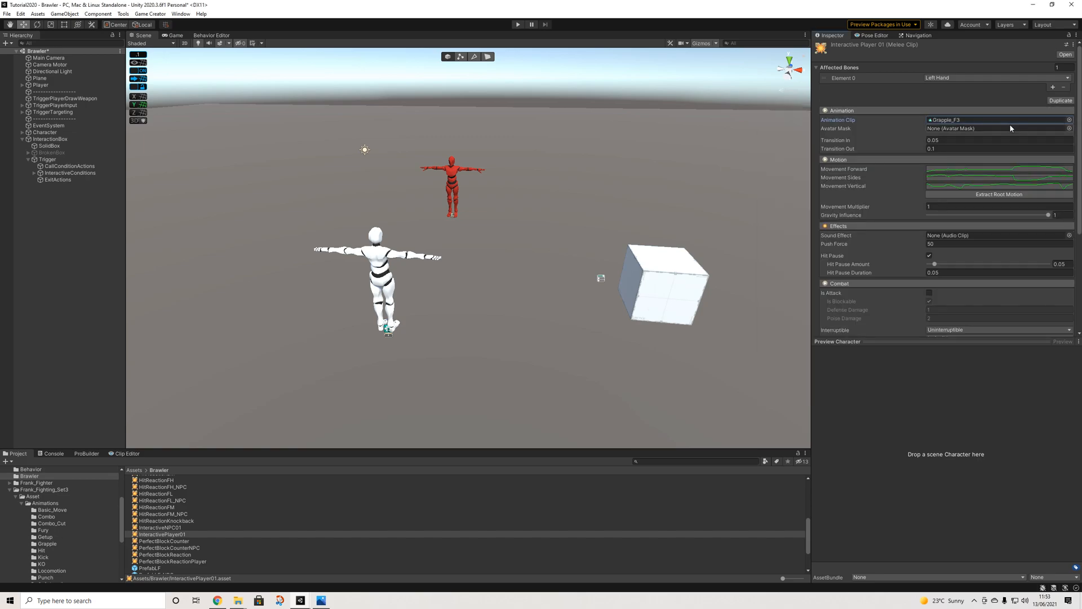
{"action": "left_click", "coordinate": [990, 195]}
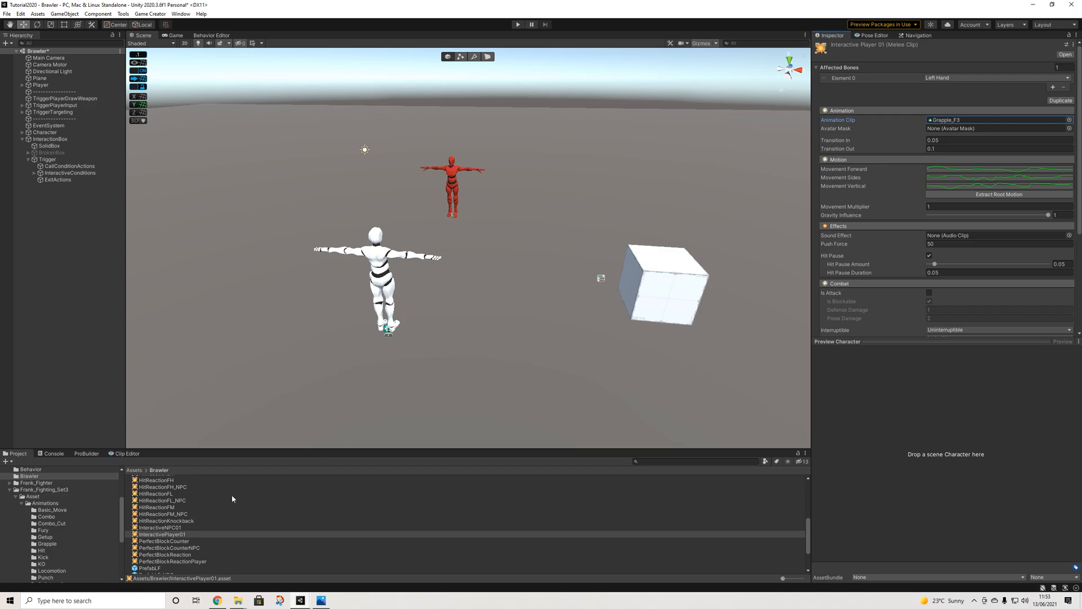
Assign the Frank_Fighting_Set3 Hit_Grapple_F3 animation to the InteractiveNPC01 melee clip and extract its root motion
{"action": "left_click", "coordinate": [164, 528]}
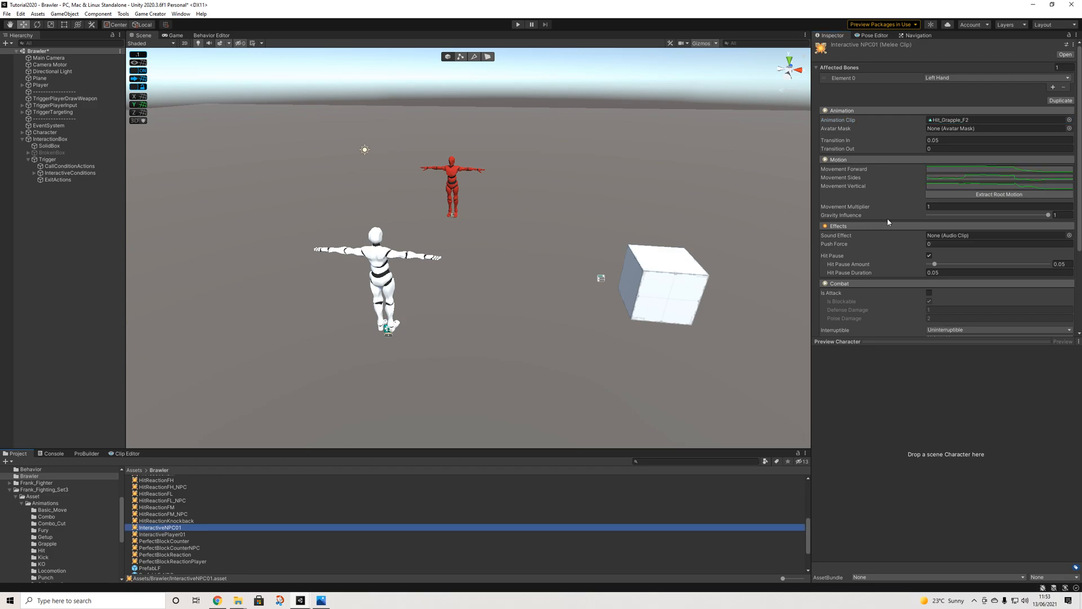
{"action": "left_click", "coordinate": [1069, 119]}
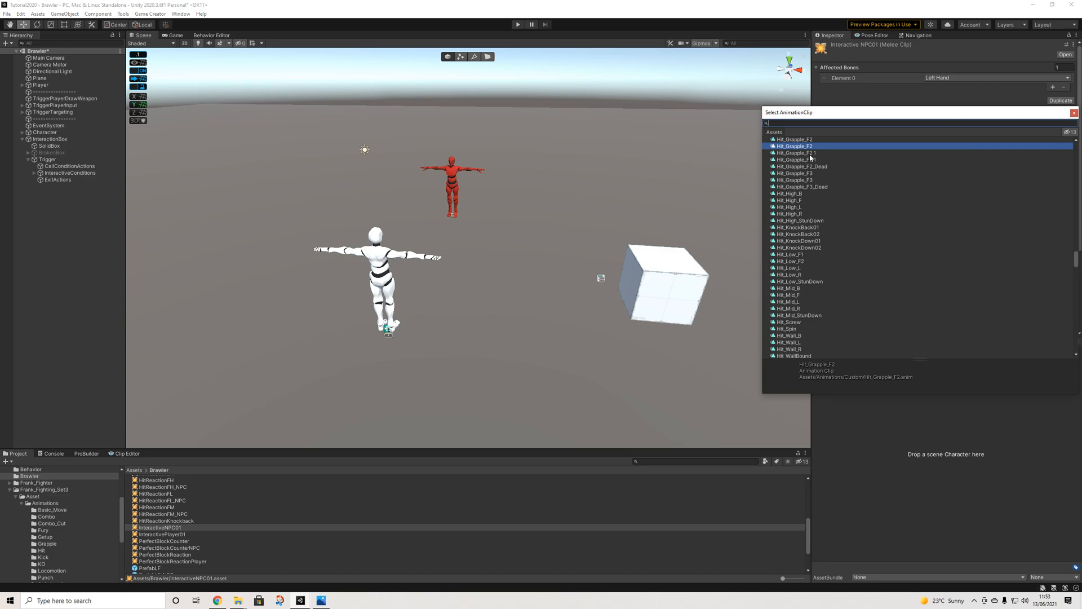
{"action": "left_click", "coordinate": [807, 173]}
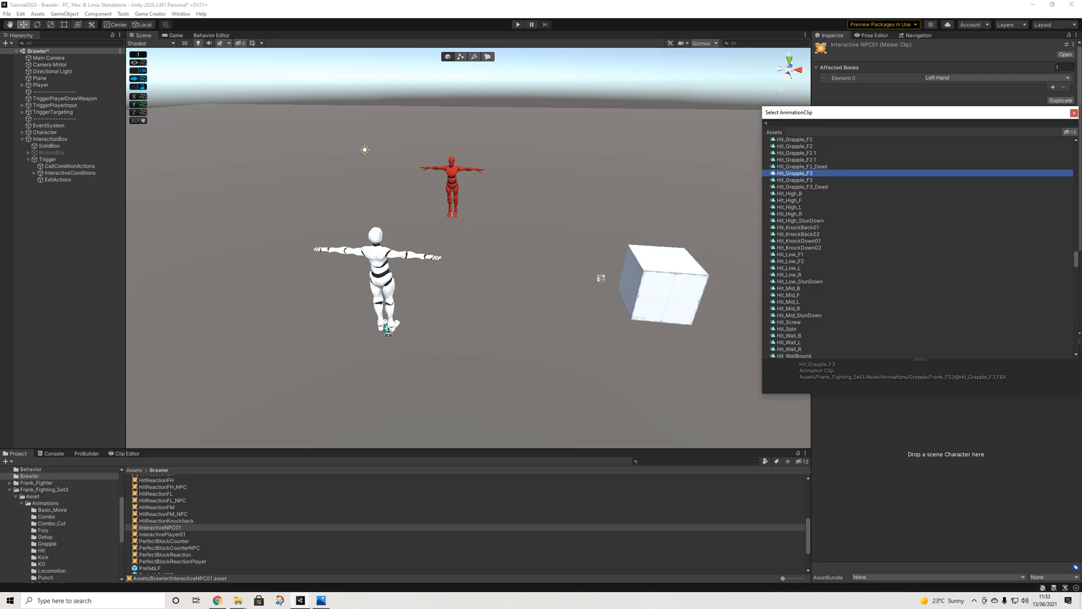
{"action": "left_click", "coordinate": [1074, 113]}
{"action": "left_click", "coordinate": [980, 195]}
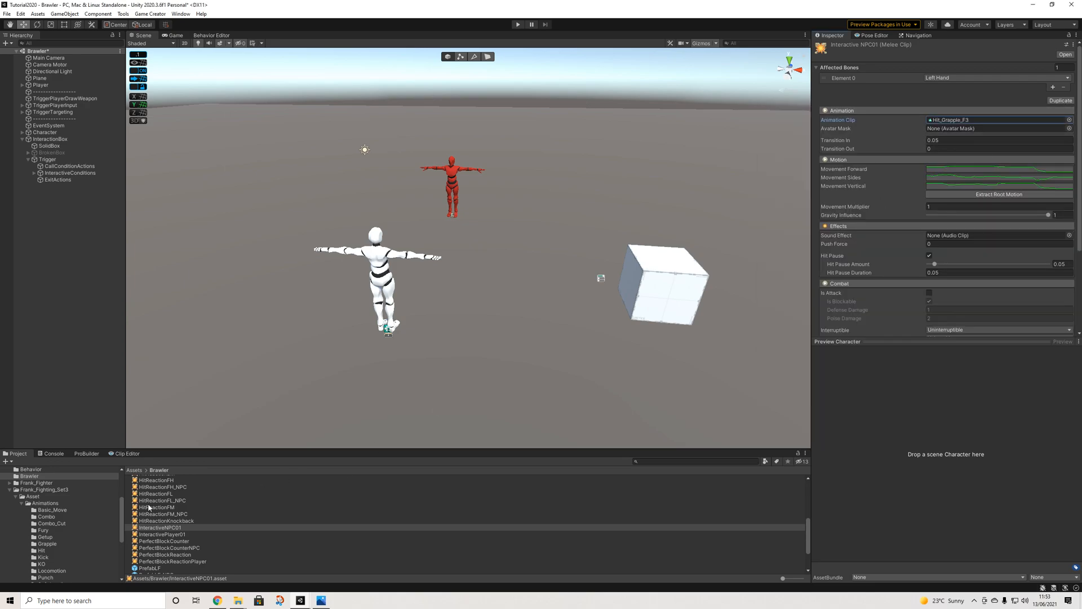
Turn off Bake Into Pose for Root Transform Position (XZ) on the Frank_FS3@Hit_Grapple_F3 animation and apply it
{"action": "left_click", "coordinate": [952, 120]}
{"action": "left_click", "coordinate": [169, 550]}
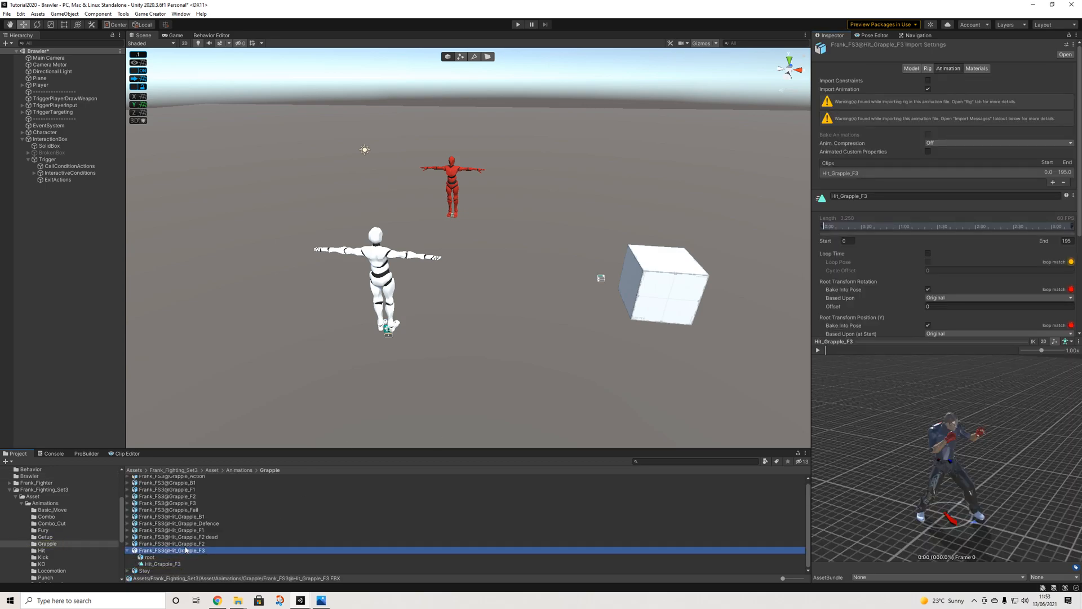
{"action": "left_click", "coordinate": [928, 216]}
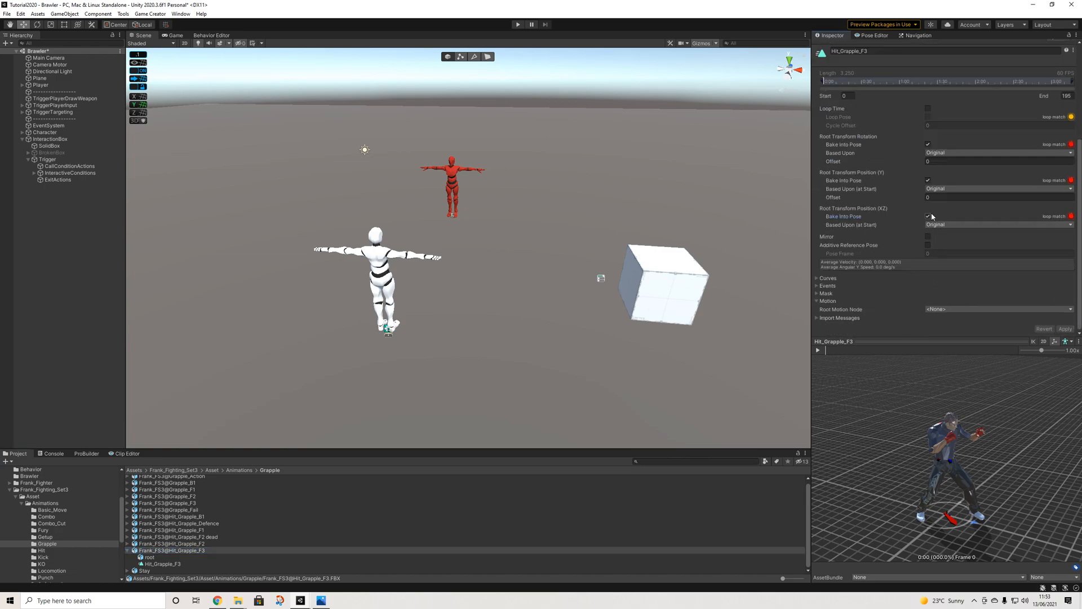
{"action": "left_click", "coordinate": [1065, 328]}
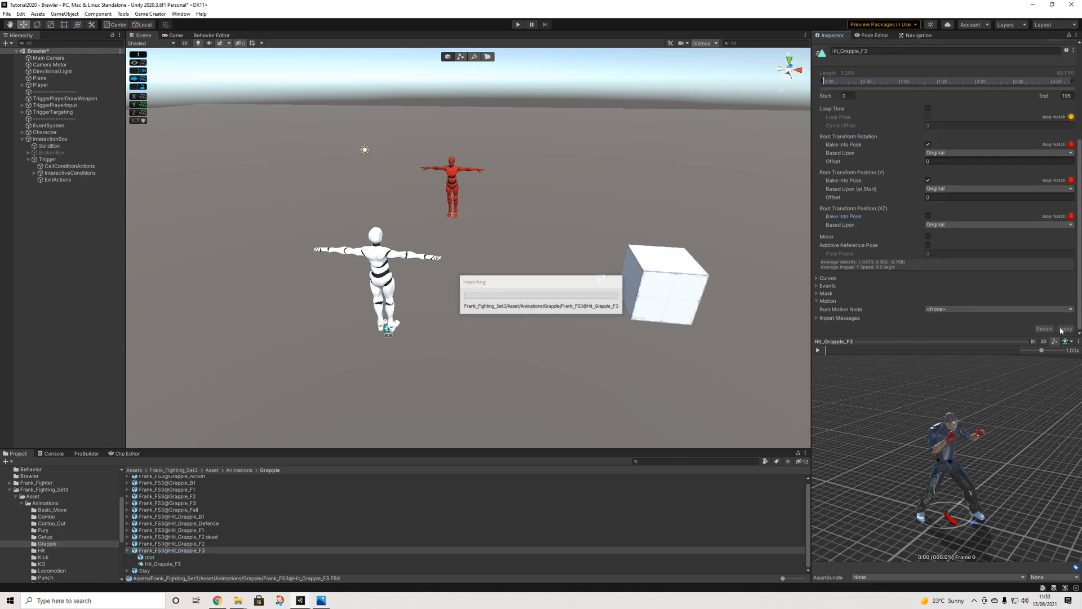
Turn off Bake Into Pose for Root Transform Position (XZ) on the Frank_FS3@Grapple_F3 animation and apply it
{"action": "left_click", "coordinate": [217, 503]}
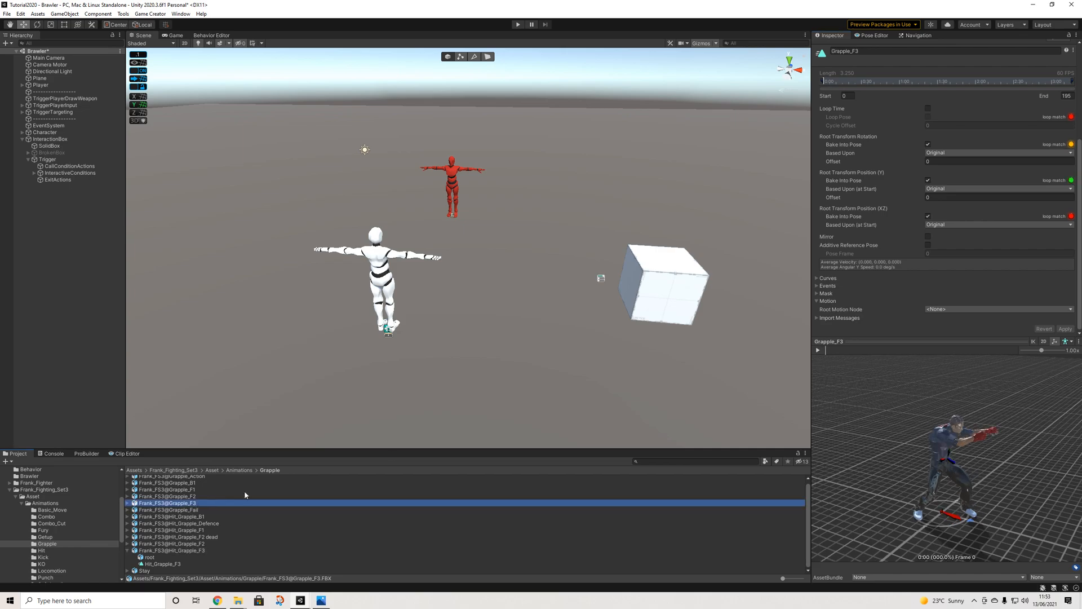
{"action": "left_click", "coordinate": [927, 217]}
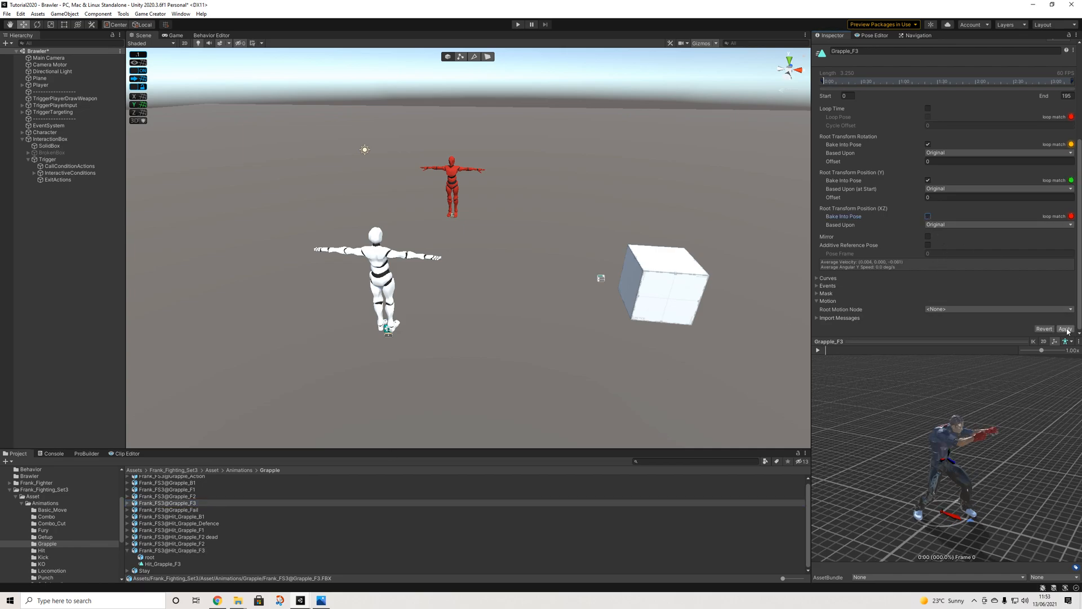
{"action": "left_click", "coordinate": [1065, 329]}
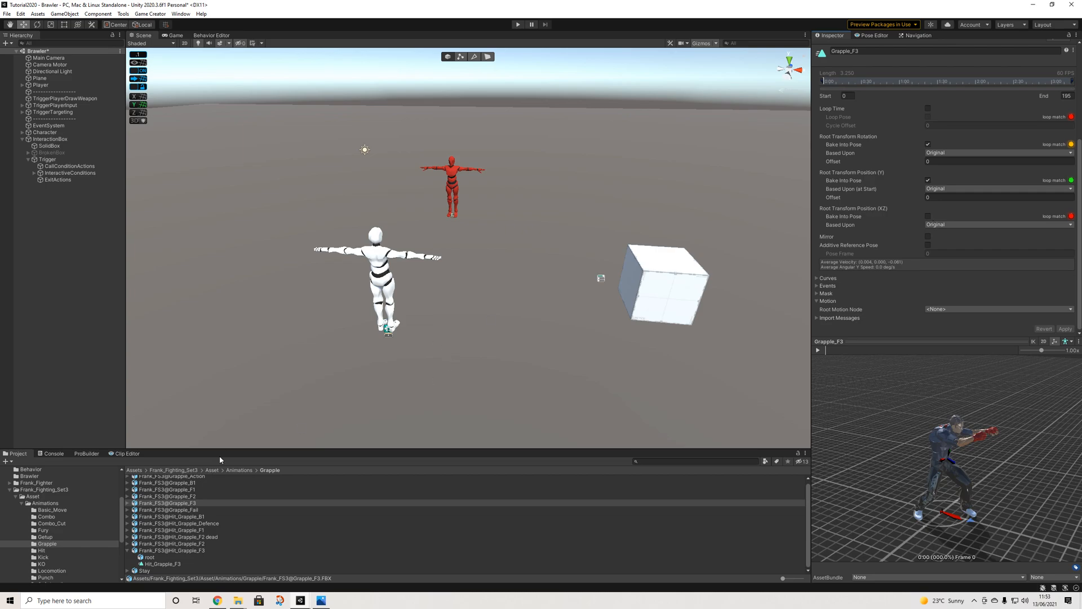
{"action": "scroll", "coordinate": [35, 515], "scroll_direction": "up", "scroll_amount": 2}
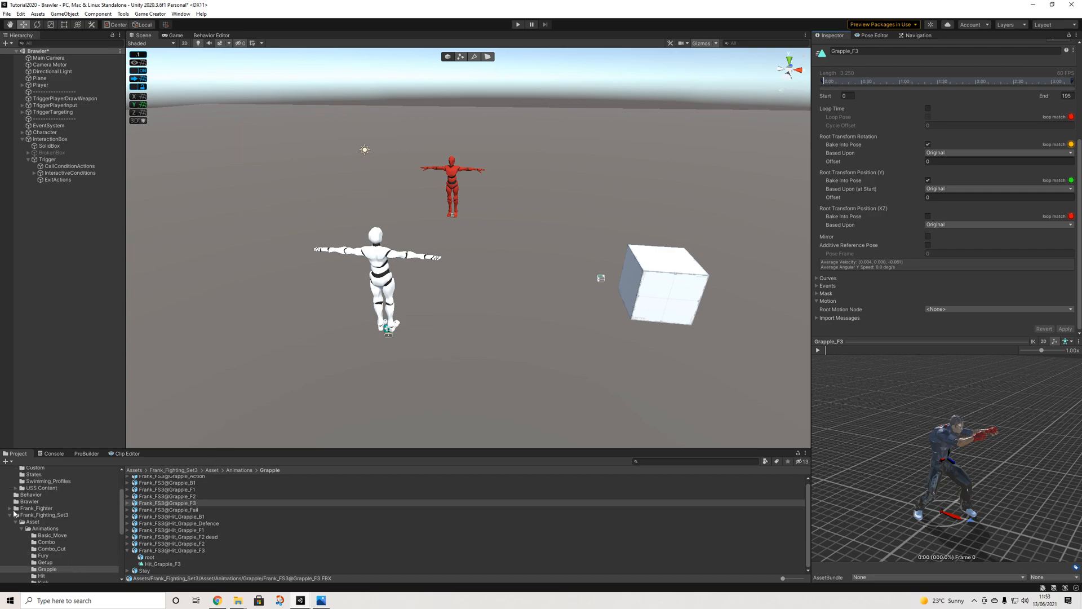
Collapse the Frank_Fighting_Set3 folder and select the InteractiveNPC01 melee clip in the Brawler folder
{"action": "left_click", "coordinate": [9, 515]}
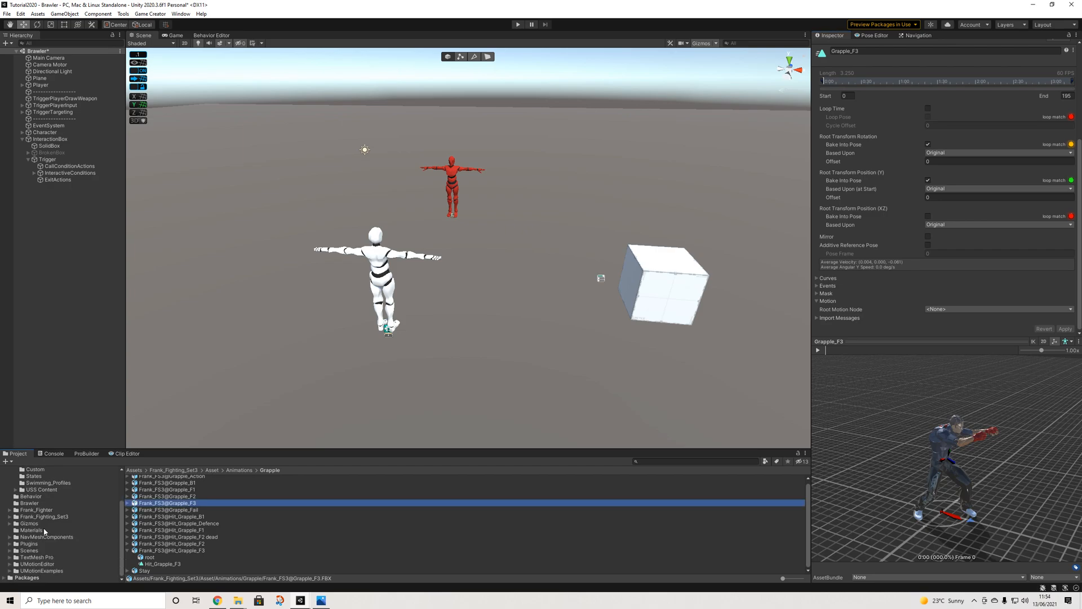
{"action": "scroll", "coordinate": [47, 531], "scroll_direction": "up", "scroll_amount": 2}
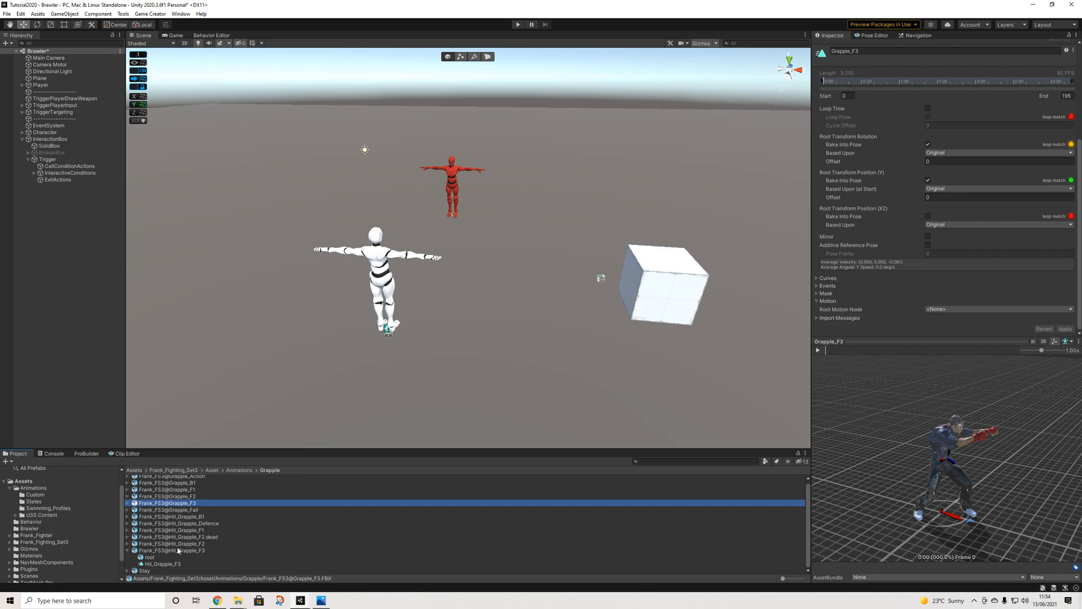
{"action": "left_click", "coordinate": [128, 551]}
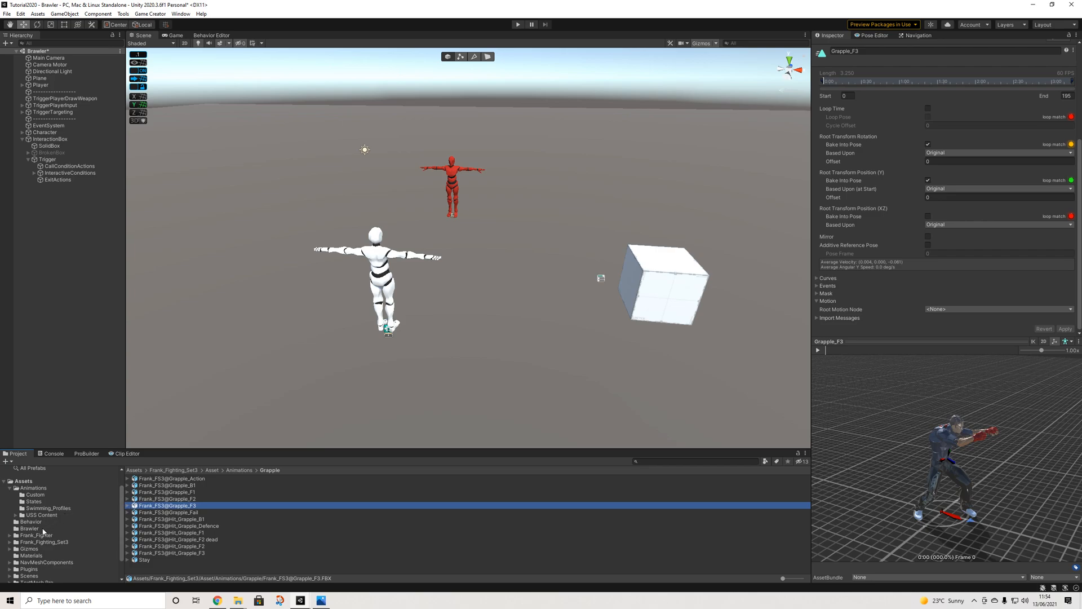
{"action": "scroll", "coordinate": [43, 531], "scroll_direction": "down", "scroll_amount": 2}
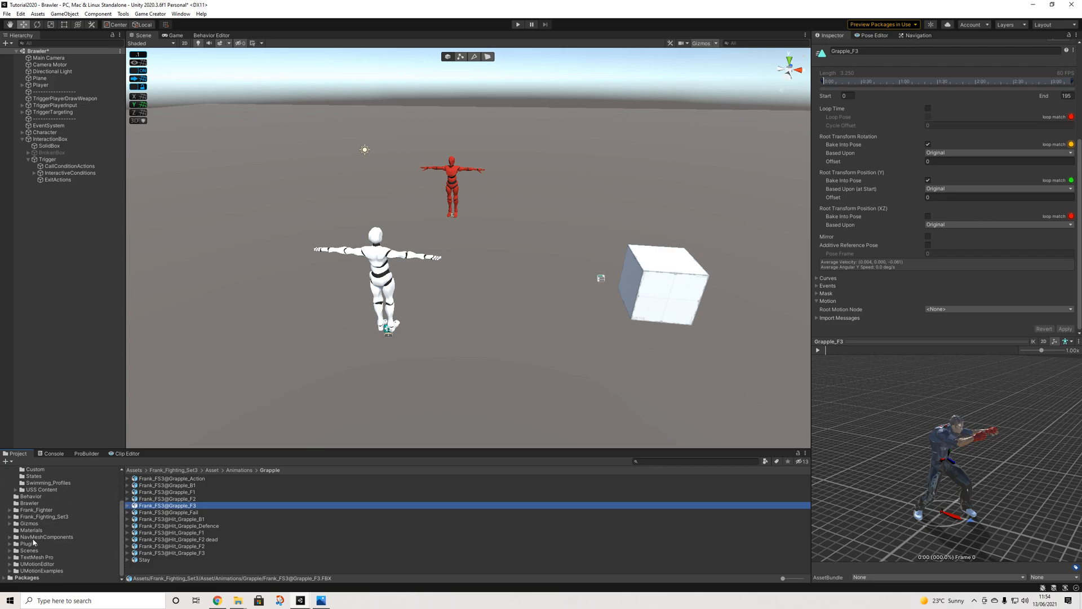
{"action": "left_click", "coordinate": [30, 503]}
{"action": "scroll", "coordinate": [173, 525], "scroll_direction": "down", "scroll_amount": 3}
{"action": "scroll", "coordinate": [174, 525], "scroll_direction": "down", "scroll_amount": 2}
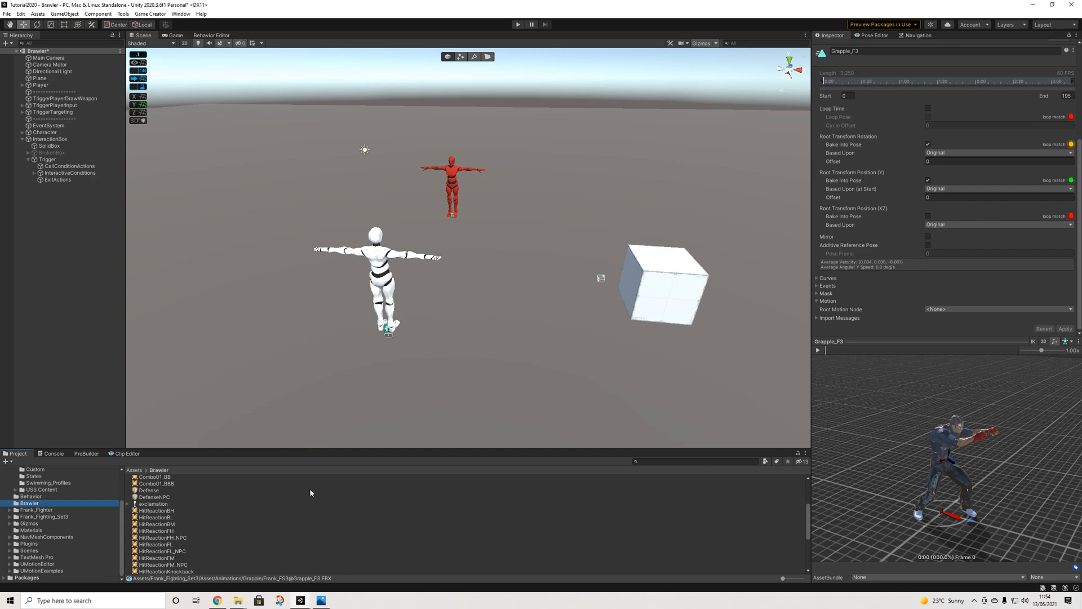
{"action": "scroll", "coordinate": [182, 554], "scroll_direction": "down", "scroll_amount": 5}
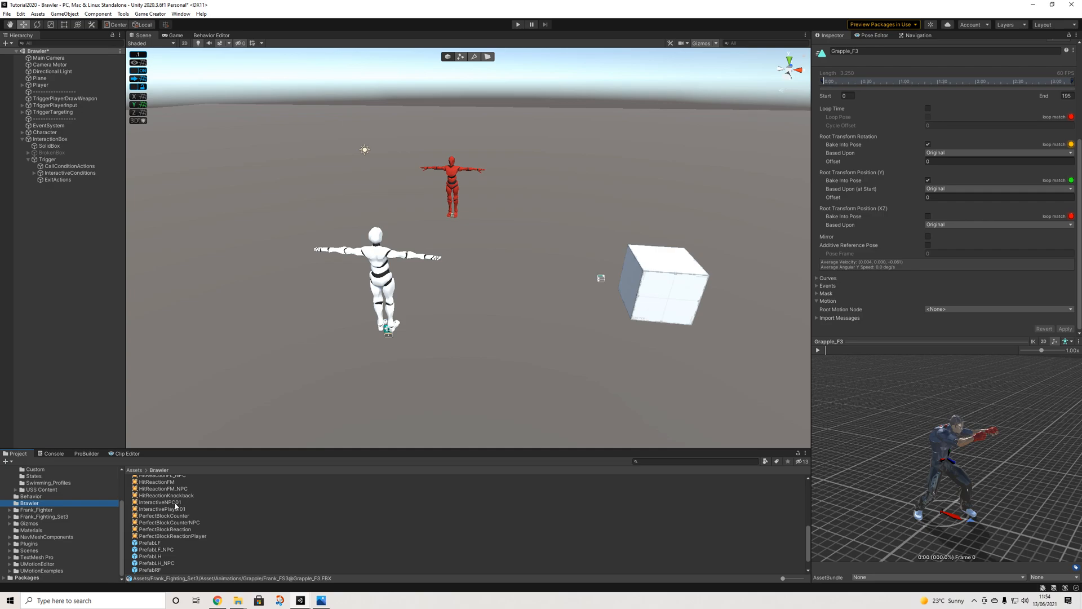
{"action": "left_click", "coordinate": [176, 502]}
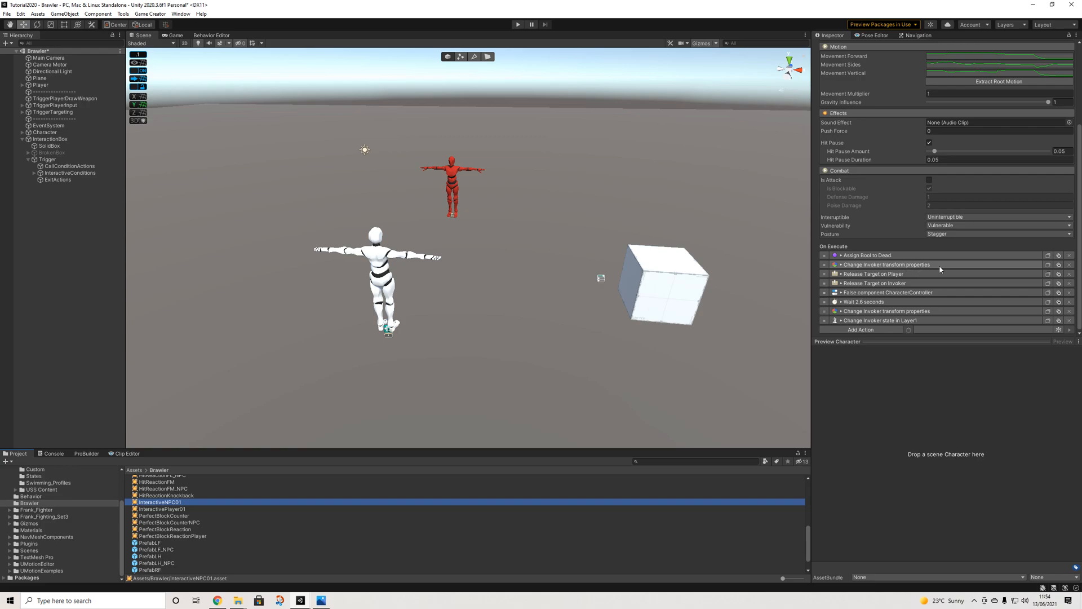
In On Execute, delete the first Change Invoker transform properties and both Release Target actions, and move False component CharacterController to the end
{"action": "left_click", "coordinate": [1069, 264]}
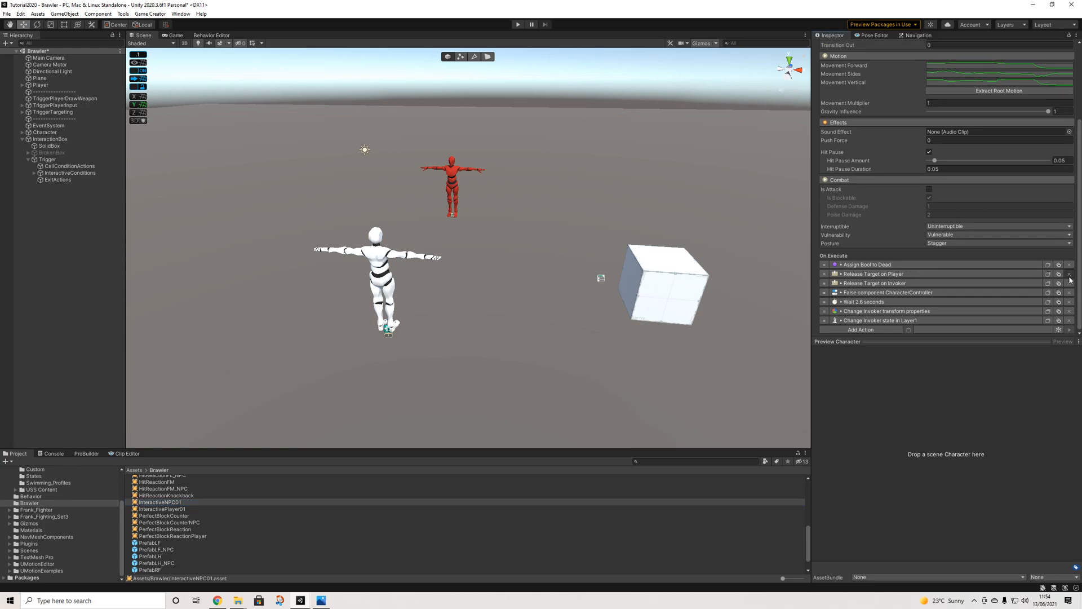
{"action": "left_click", "coordinate": [1069, 274]}
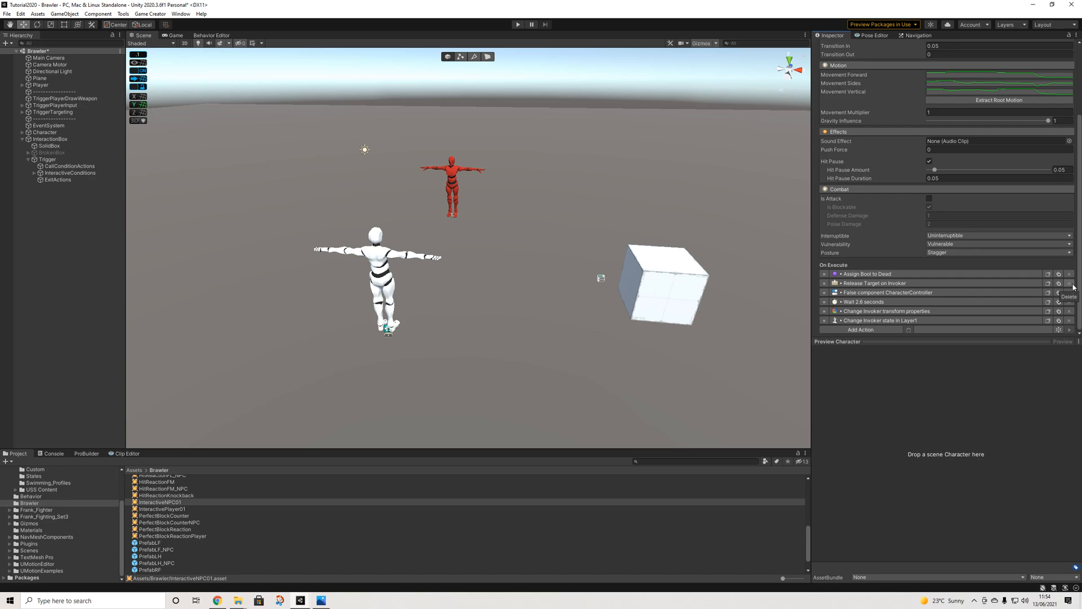
{"action": "left_click", "coordinate": [1071, 284]}
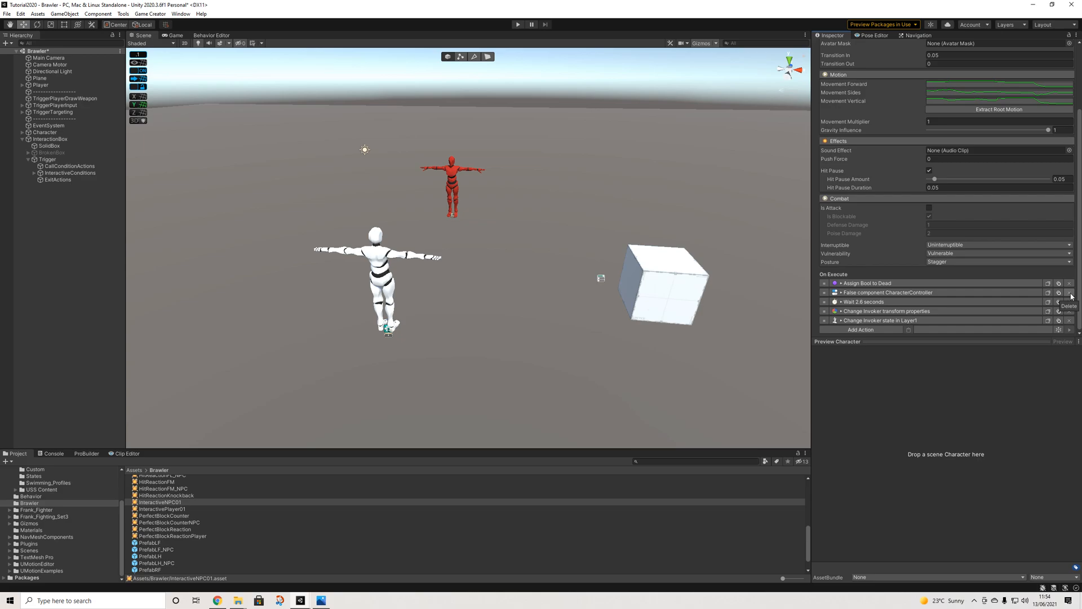
{"action": "left_click_drag", "start_coordinate": [830, 297], "coordinate": [824, 326]}
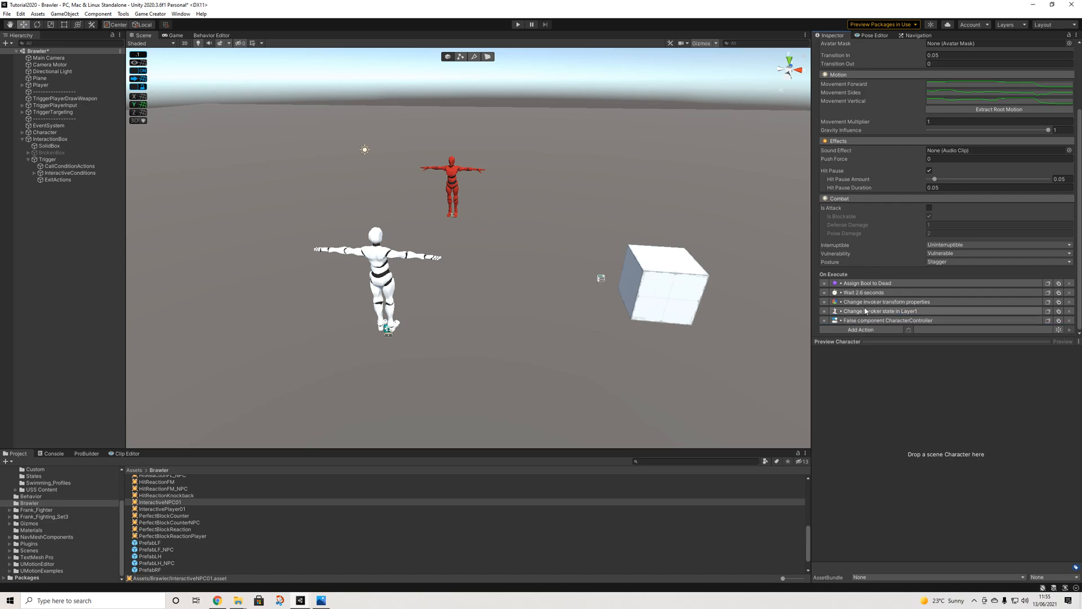
{"action": "left_click", "coordinate": [866, 311]}
{"action": "scroll", "coordinate": [963, 274], "scroll_direction": "down", "scroll_amount": 3}
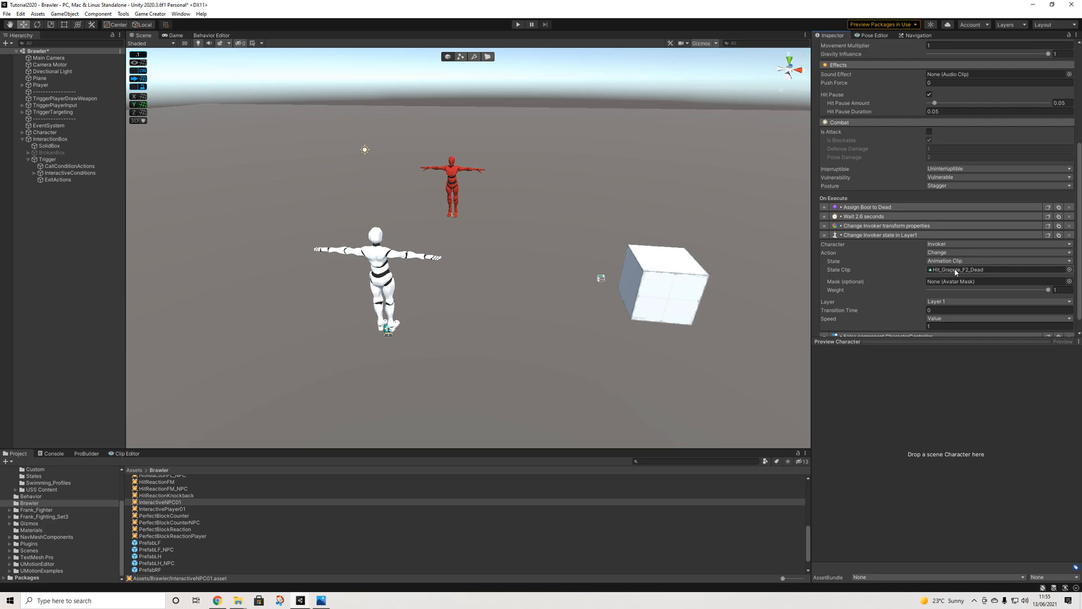
Open the Grapple animations folder inside the Frank_Fighting_Set3 assets
{"action": "left_click", "coordinate": [49, 516]}
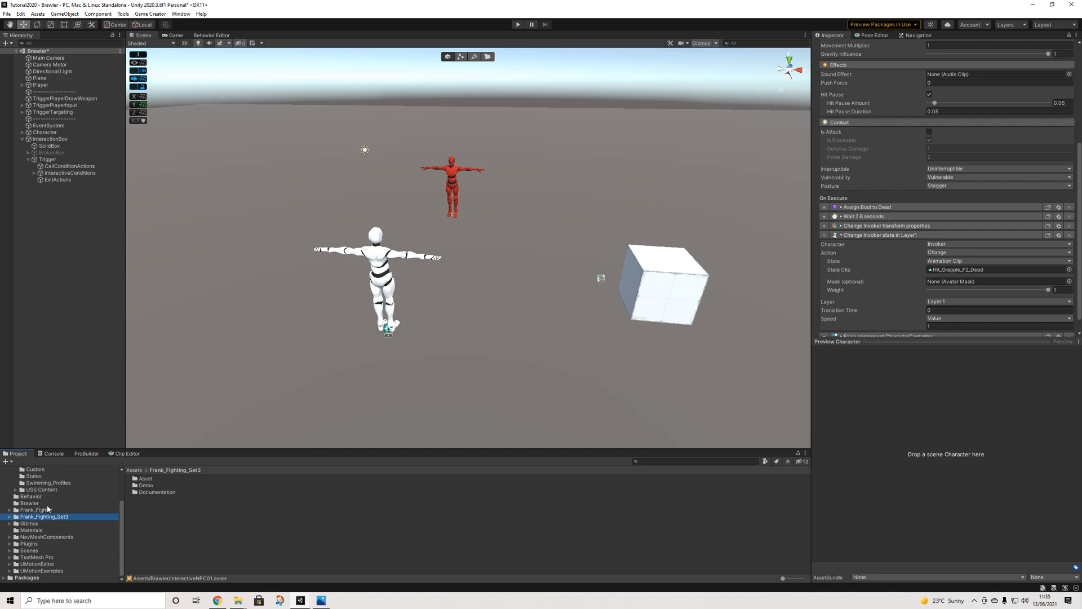
{"action": "left_click", "coordinate": [10, 516]}
{"action": "left_click", "coordinate": [16, 522]}
{"action": "left_click", "coordinate": [39, 531]}
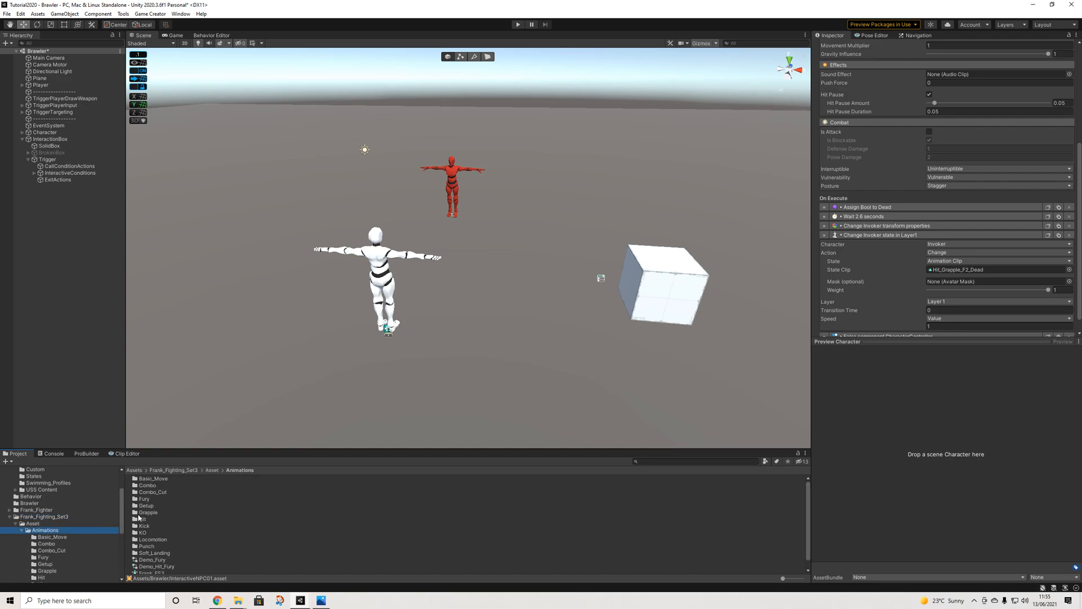
{"action": "scroll", "coordinate": [156, 526], "scroll_direction": "down", "scroll_amount": 1}
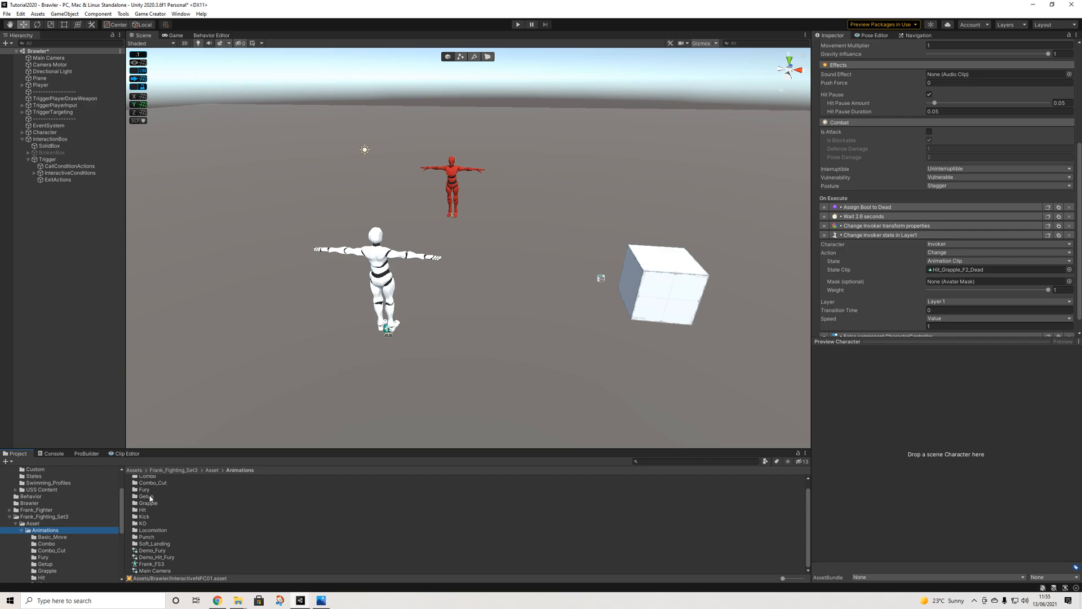
{"action": "left_click", "coordinate": [148, 503]}
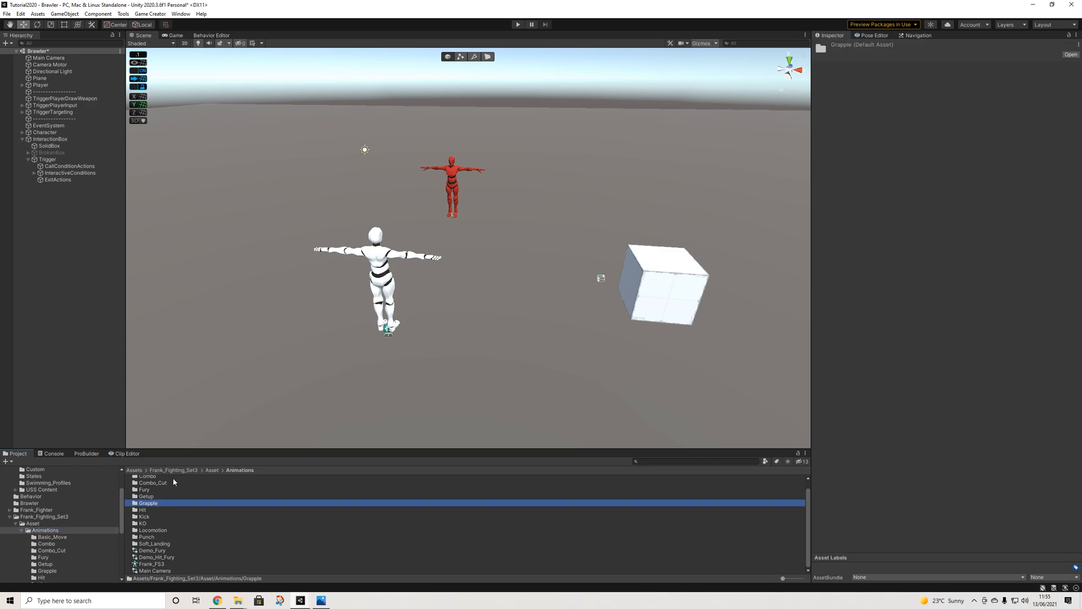
{"action": "double_click", "coordinate": [146, 504]}
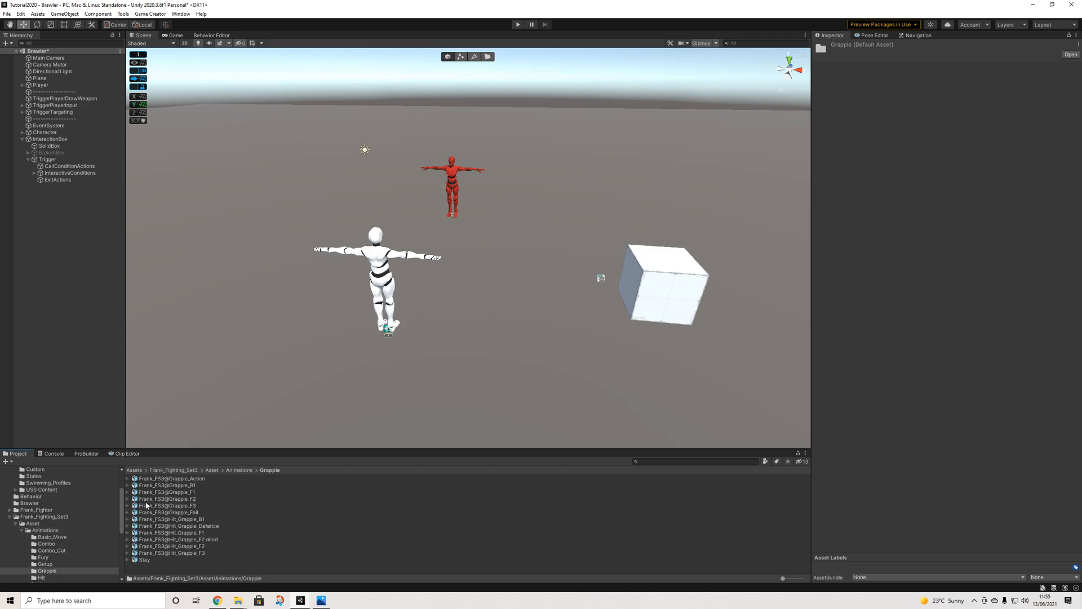
Duplicate the Frank_FS3@Hit_Grapple_F3 animation and rename the copy as Frank_FS3@Hit_Grapple_F3_Death
{"action": "left_click", "coordinate": [191, 553]}
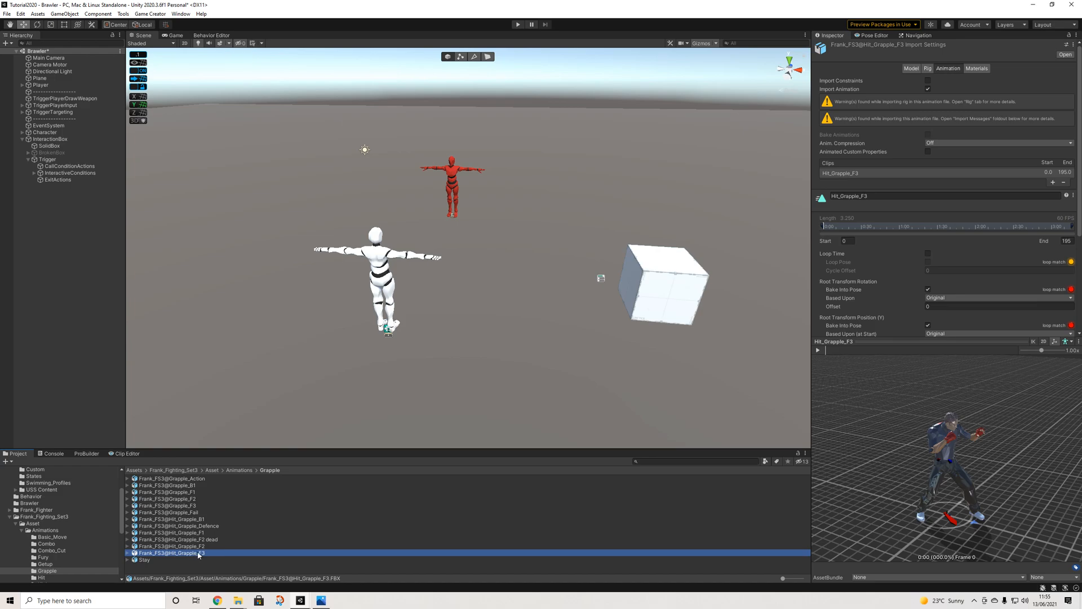
{"action": "key", "text": "ctrl+d"}
{"action": "right_click", "coordinate": [205, 557]}
{"action": "left_click", "coordinate": [243, 374]}
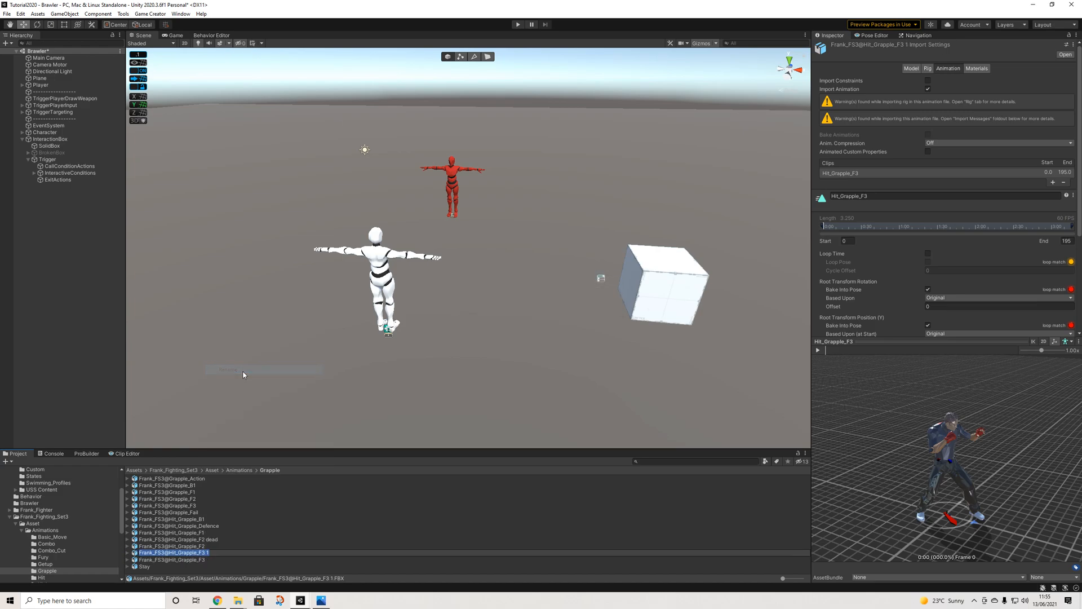
{"action": "key", "text": "BackSpace"}
{"action": "key", "text": "BackSpace"}
{"action": "type", "text": "ead"}
{"action": "key", "text": "Return"}
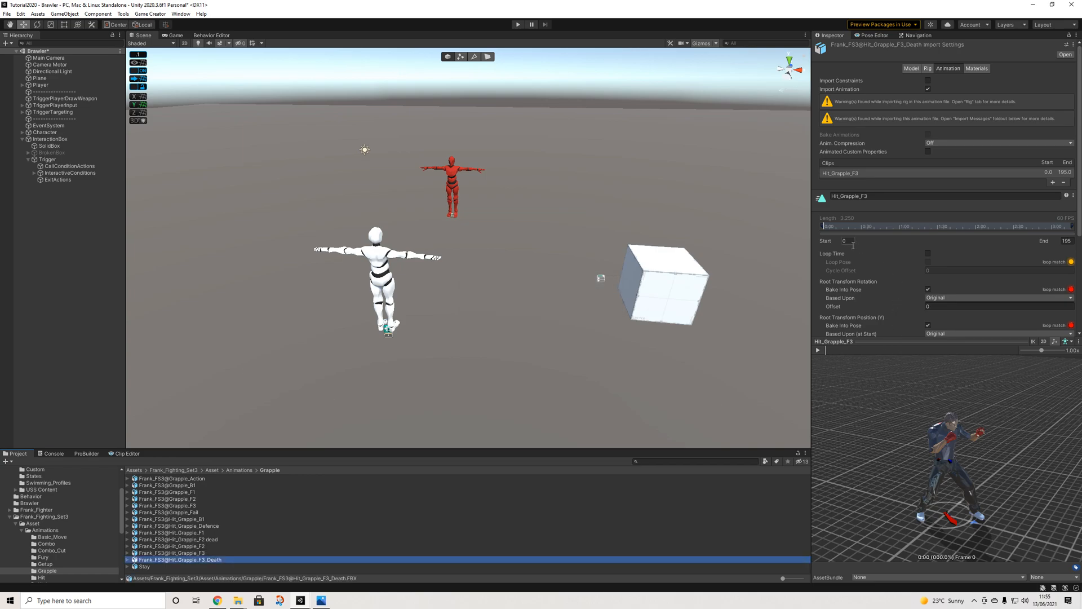
Trim the Frank_FS3@Hit_Grapple_F3_Death clip so that it starts at frame 179
{"action": "left_click", "coordinate": [839, 225]}
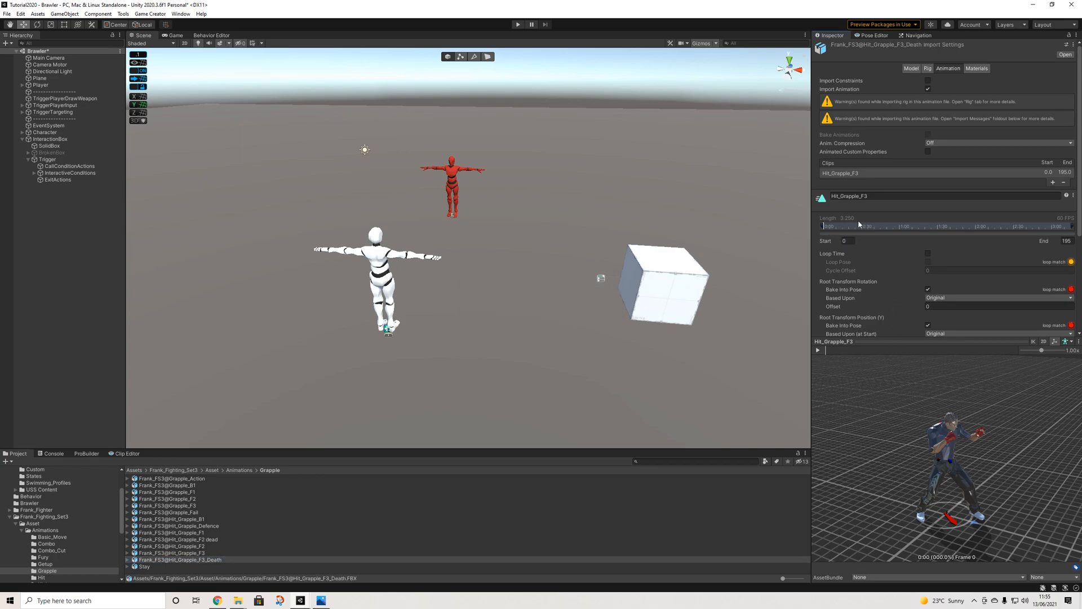
{"action": "mouse_move", "coordinate": [821, 227]}
{"action": "left_mouse_down"}
{"action": "mouse_move", "coordinate": [1013, 237]}
{"action": "mouse_move", "coordinate": [1060, 249]}
{"action": "mouse_move", "coordinate": [1028, 246]}
{"action": "mouse_move", "coordinate": [1049, 255]}
{"action": "left_mouse_up"}
{"action": "scroll", "coordinate": [918, 386], "scroll_direction": "down", "scroll_amount": 4}
{"action": "scroll", "coordinate": [961, 325], "scroll_direction": "down", "scroll_amount": 5}
Bake Root Transform Position (XZ) into the pose based upon Center of Mass, turn on Loop Time, and apply the import settings
{"action": "left_click", "coordinate": [940, 225]}
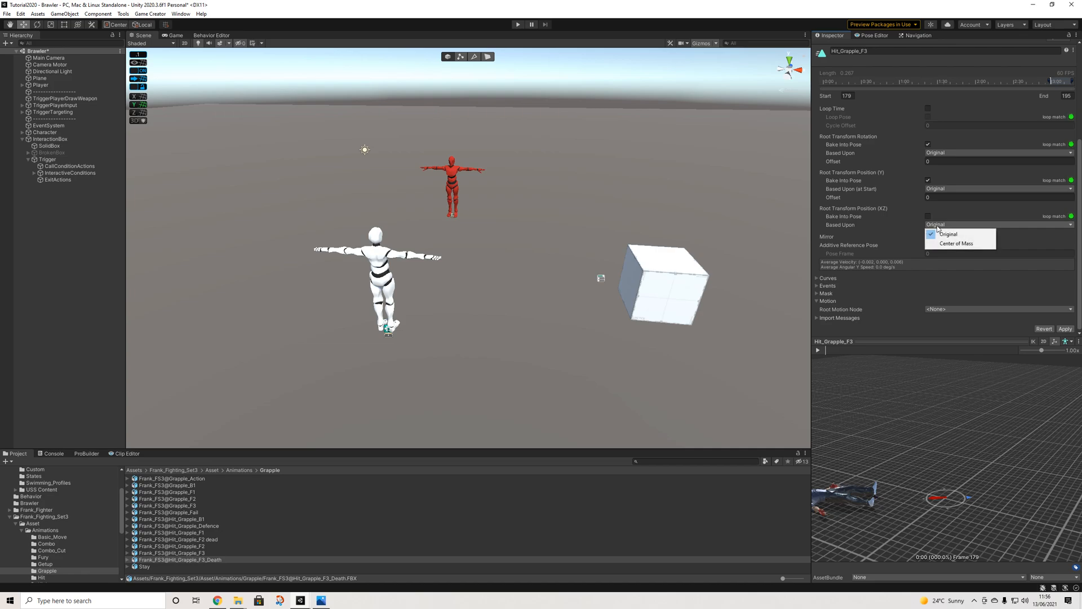
{"action": "left_click", "coordinate": [952, 241]}
{"action": "left_click", "coordinate": [928, 216]}
{"action": "left_click", "coordinate": [928, 108]}
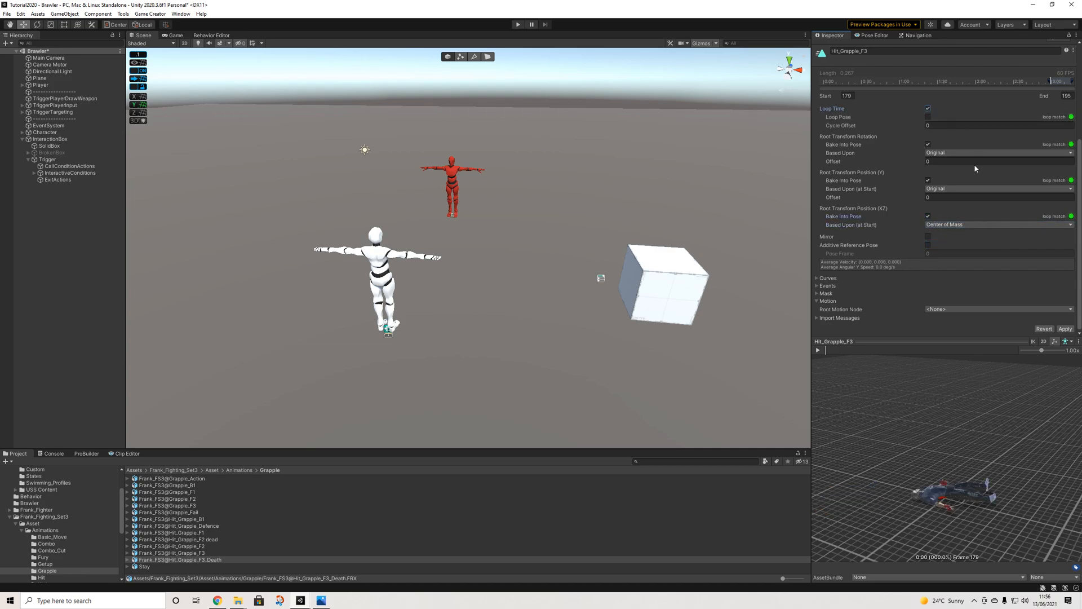
{"action": "left_click", "coordinate": [1065, 329]}
Expand the Frank_FS3@Hit_Grapple_F3_Death asset, return to the InteractiveNPC01 melee clip in Brawler, and collapse its character preview
{"action": "left_click", "coordinate": [128, 559]}
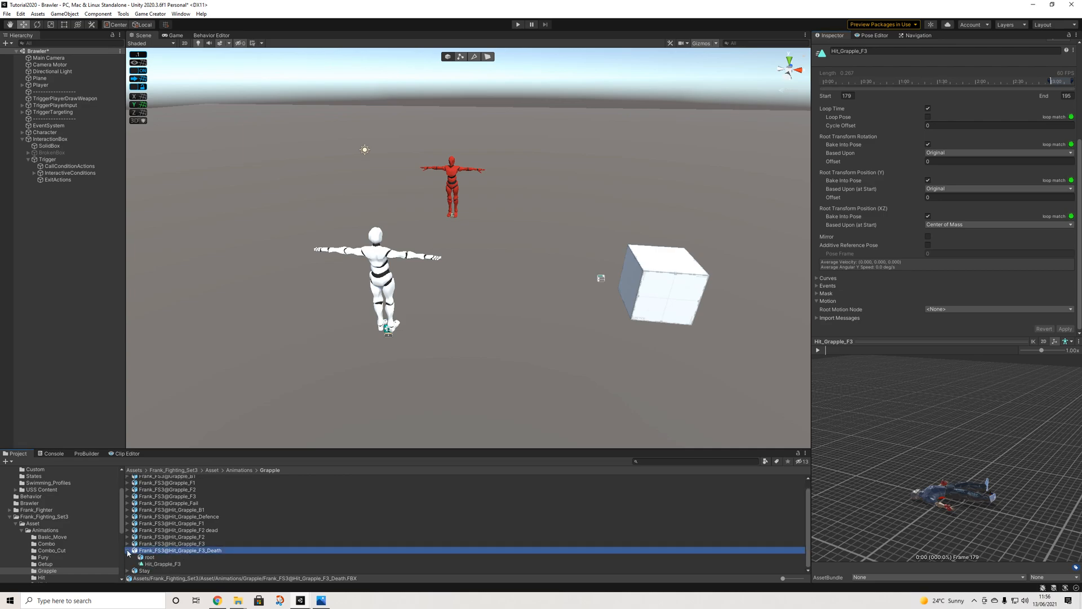
{"action": "scroll", "coordinate": [82, 546], "scroll_direction": "up", "scroll_amount": 2}
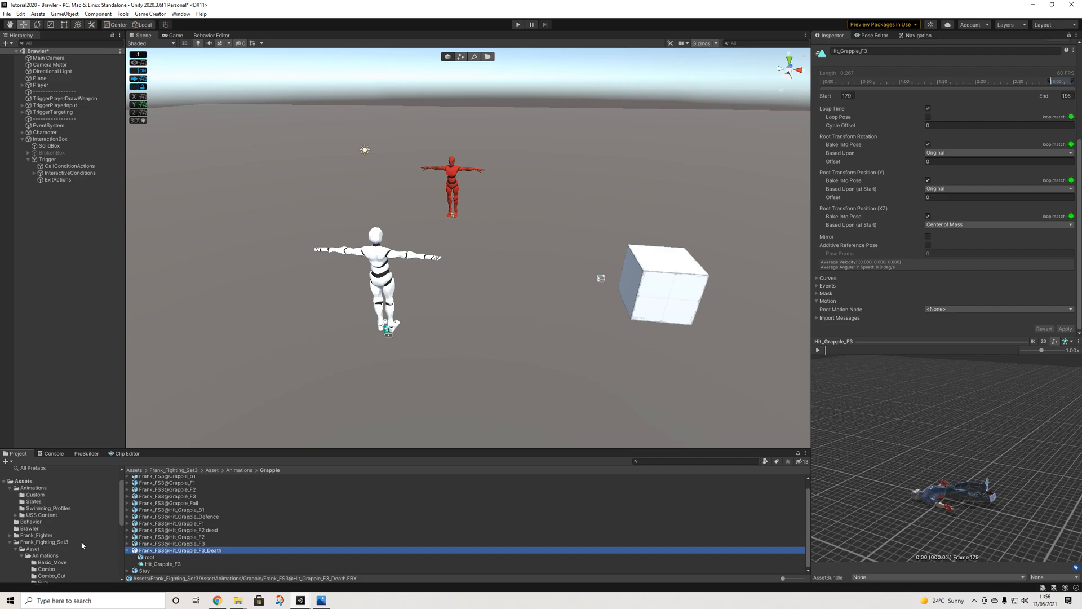
{"action": "scroll", "coordinate": [82, 546], "scroll_direction": "down", "scroll_amount": 4}
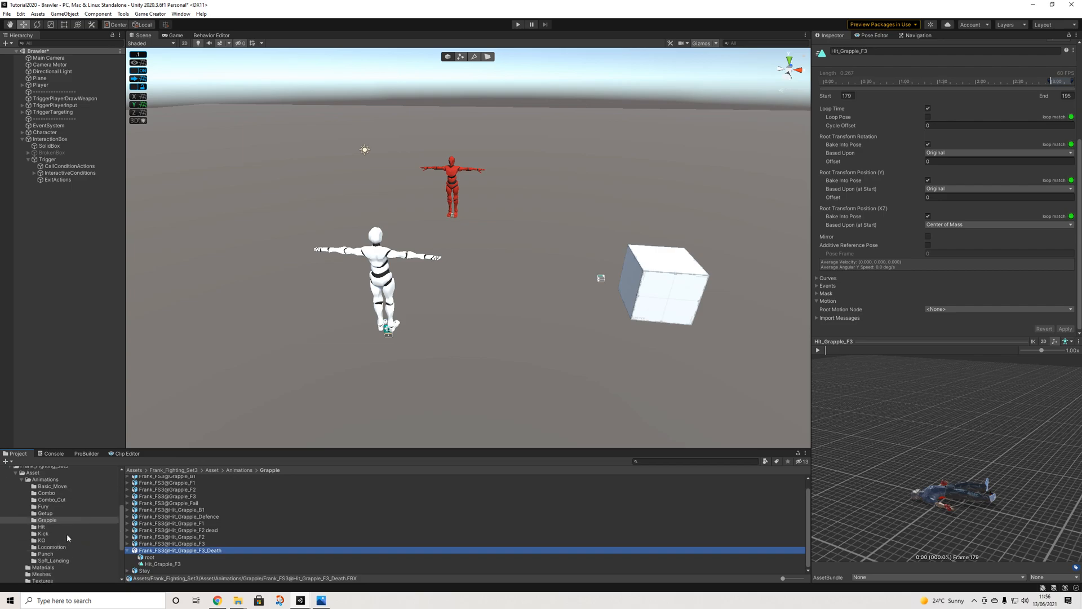
{"action": "scroll", "coordinate": [72, 526], "scroll_direction": "up", "scroll_amount": 4}
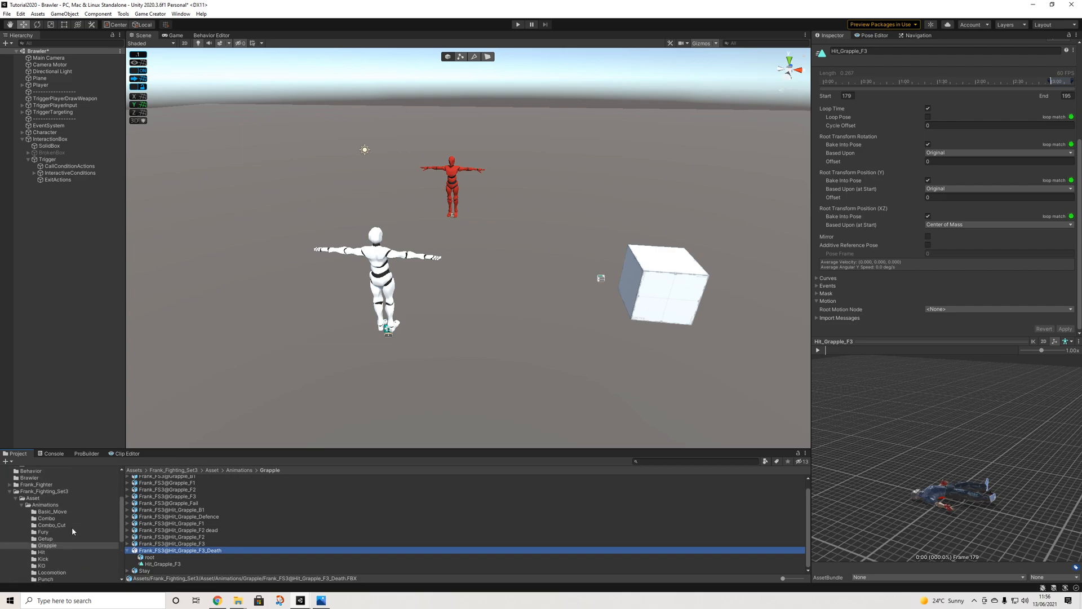
{"action": "scroll", "coordinate": [52, 524], "scroll_direction": "down", "scroll_amount": 2}
{"action": "scroll", "coordinate": [40, 531], "scroll_direction": "up", "scroll_amount": 2}
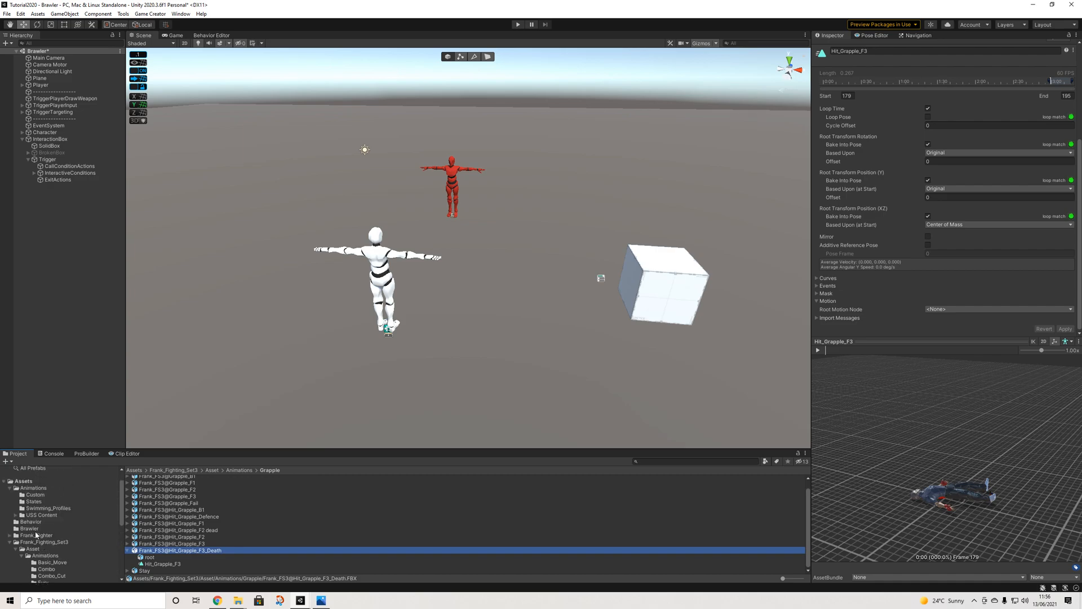
{"action": "left_click", "coordinate": [29, 528]}
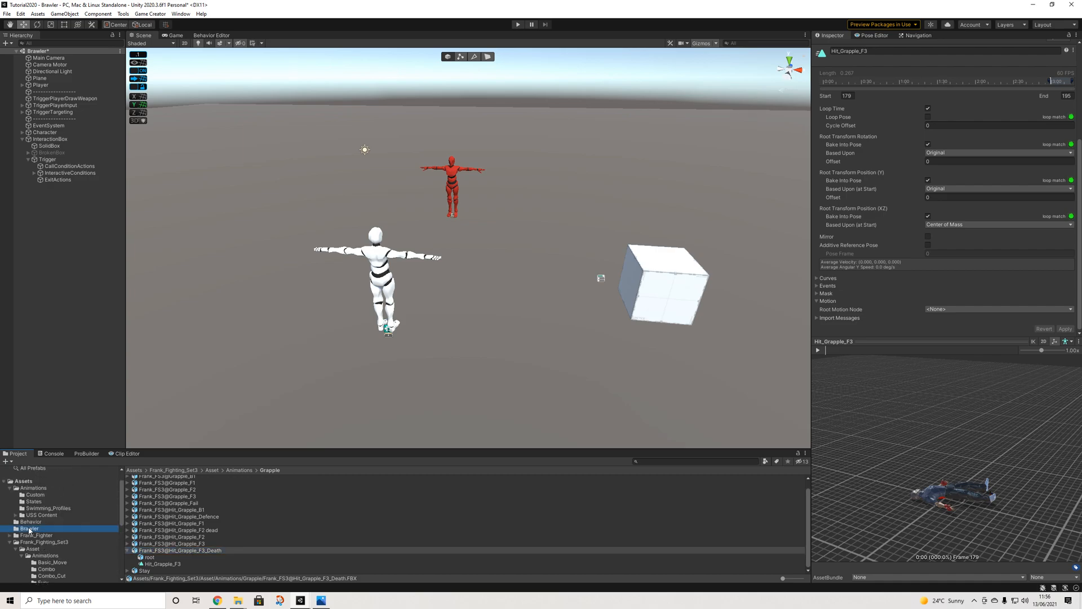
{"action": "scroll", "coordinate": [166, 551], "scroll_direction": "down", "scroll_amount": 2}
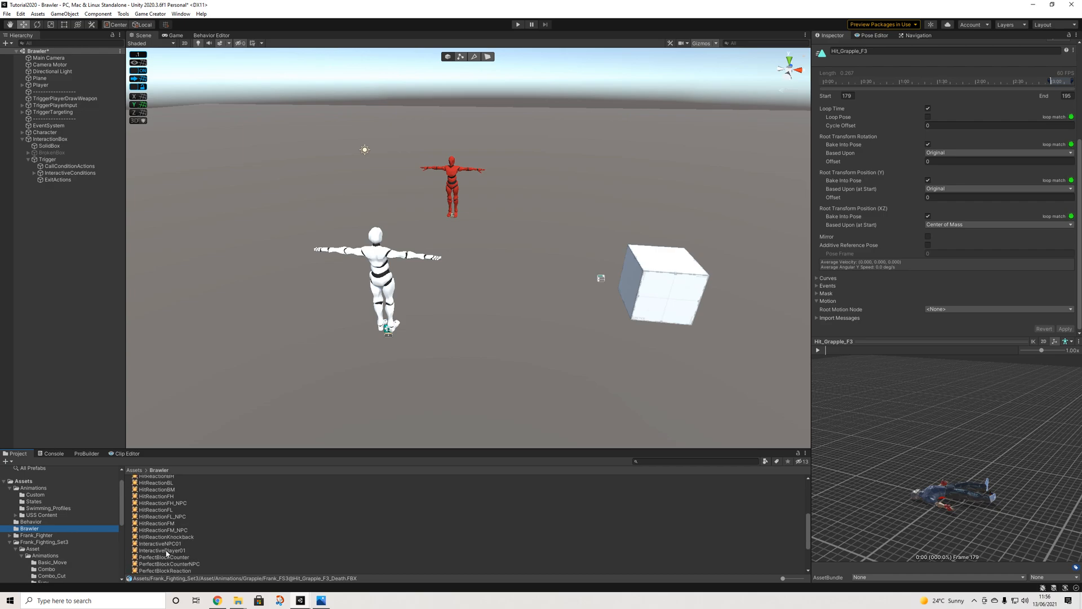
{"action": "left_click", "coordinate": [174, 544]}
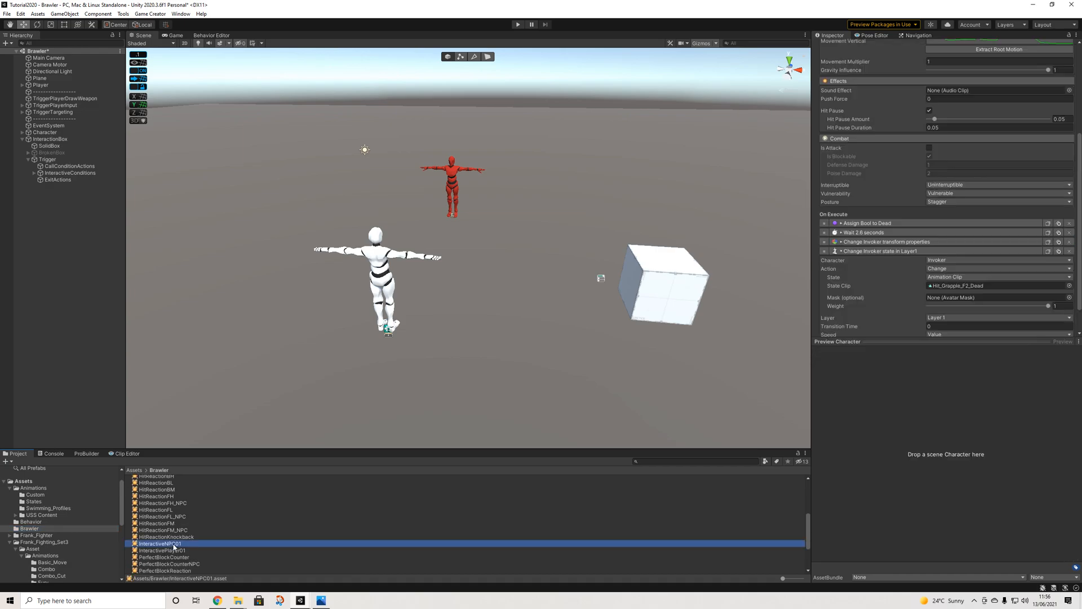
{"action": "left_click", "coordinate": [861, 342]}
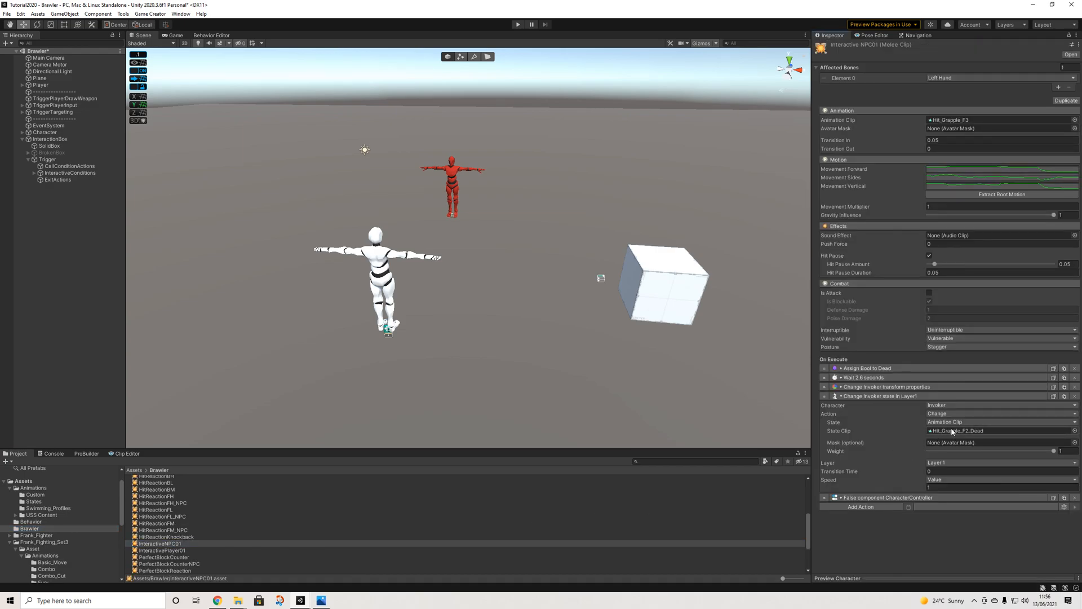
Set the On Execute wait time to 3 seconds and delete the remaining Change Invoker transform properties action
{"action": "left_click", "coordinate": [958, 377]}
{"action": "left_click", "coordinate": [958, 387]}
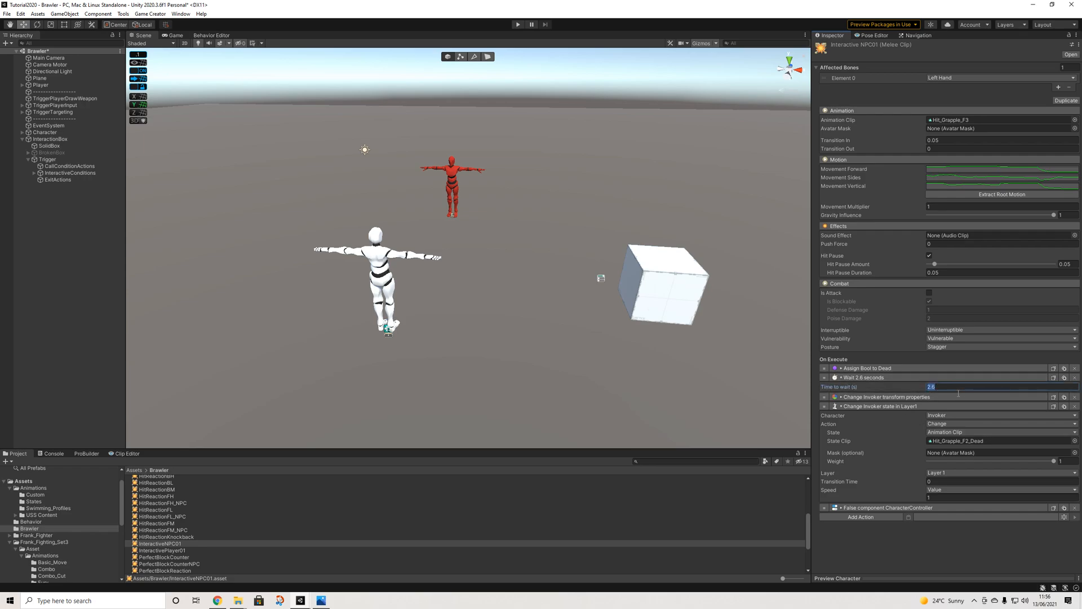
{"action": "type", "text": "3"}
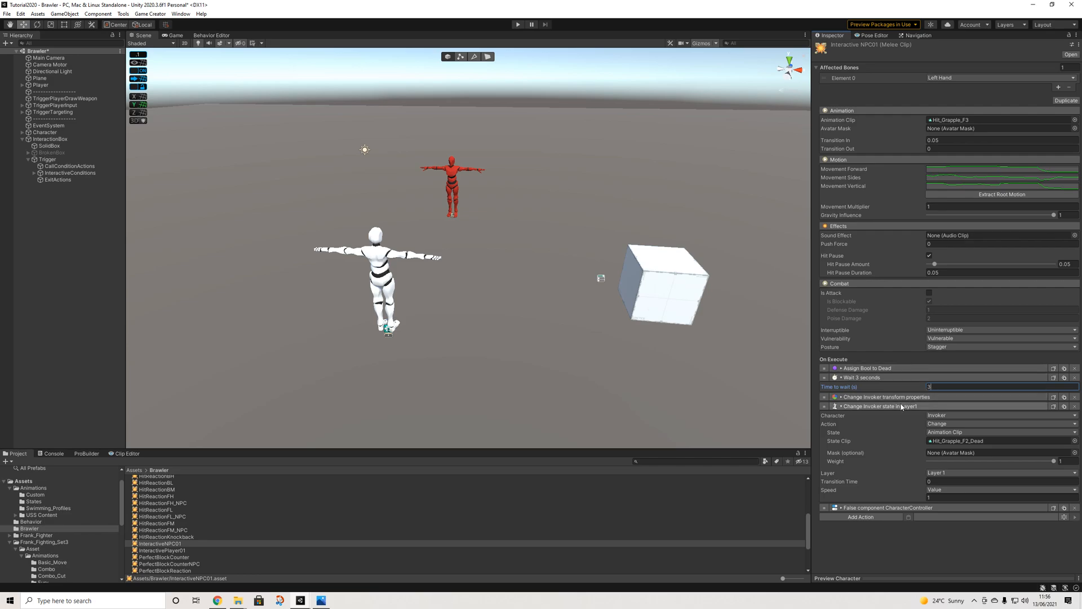
{"action": "left_click", "coordinate": [1074, 396]}
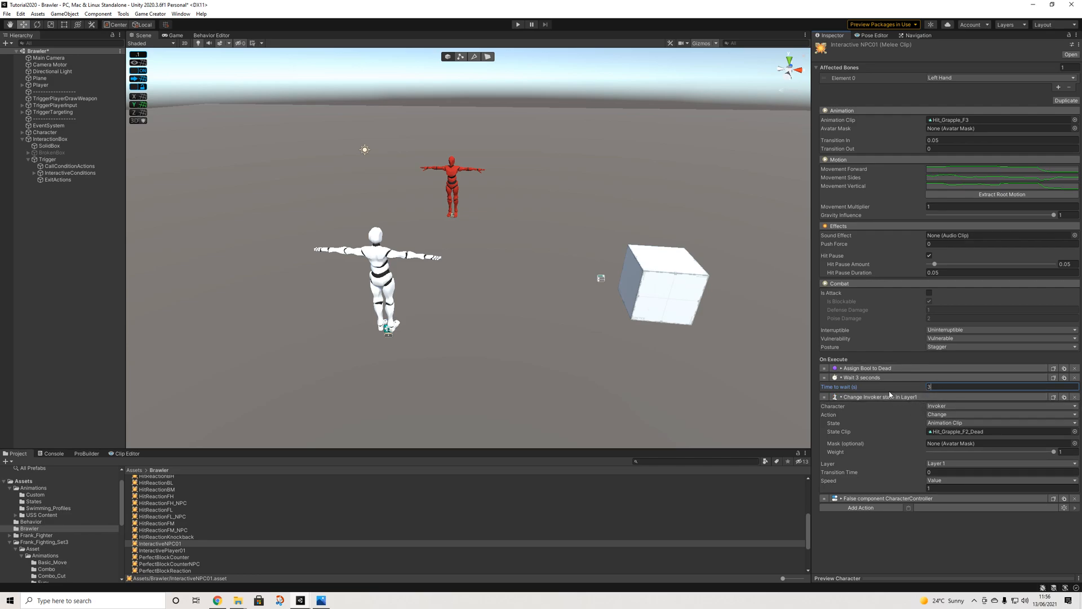
Assign the Hit_Grapple_F3 clip from Frank_FS3@Hit_Grapple_F3_Death as the Change Invoker state action's State Clip, and collapse the On Execute actions
{"action": "left_click", "coordinate": [918, 498]}
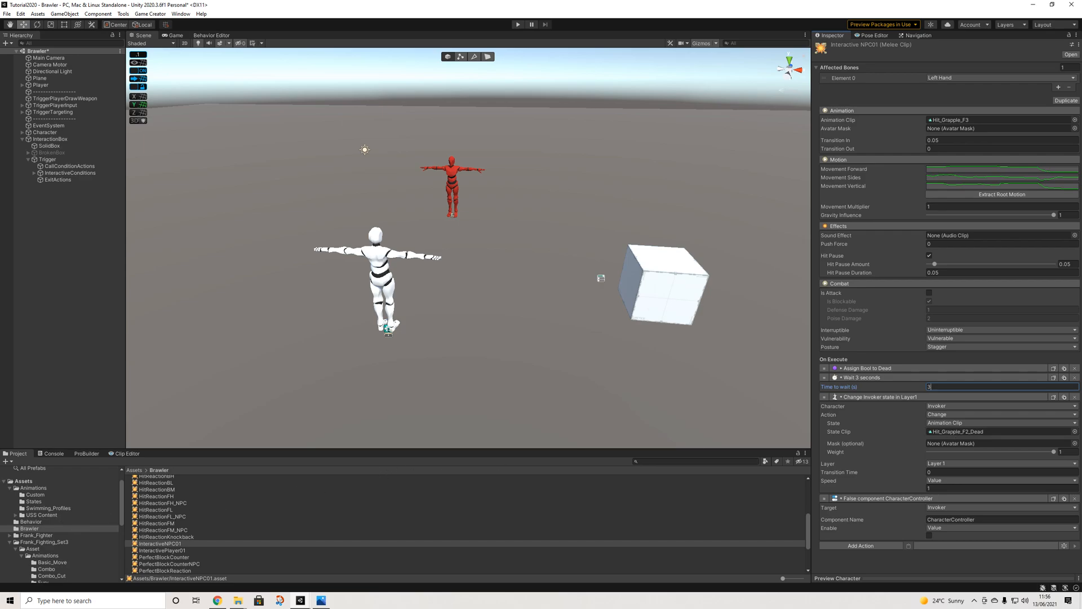
{"action": "left_click", "coordinate": [1069, 35]}
{"action": "scroll", "coordinate": [52, 541], "scroll_direction": "down", "scroll_amount": 3}
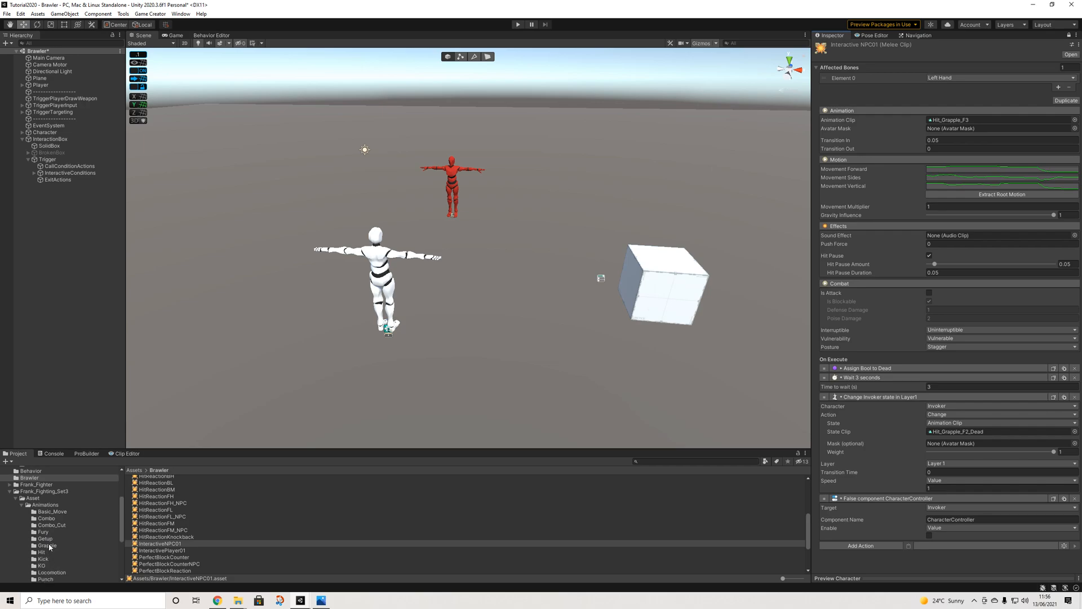
{"action": "left_click", "coordinate": [47, 546]}
{"action": "left_click_drag", "start_coordinate": [175, 567], "coordinate": [957, 436]}
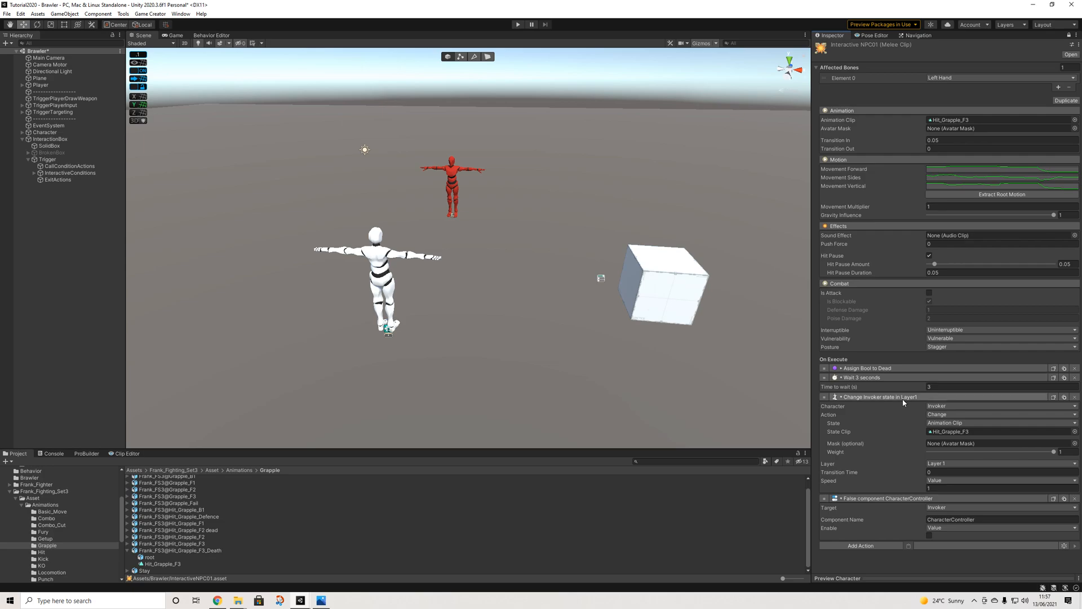
{"action": "left_click", "coordinate": [842, 377]}
{"action": "left_click", "coordinate": [848, 386]}
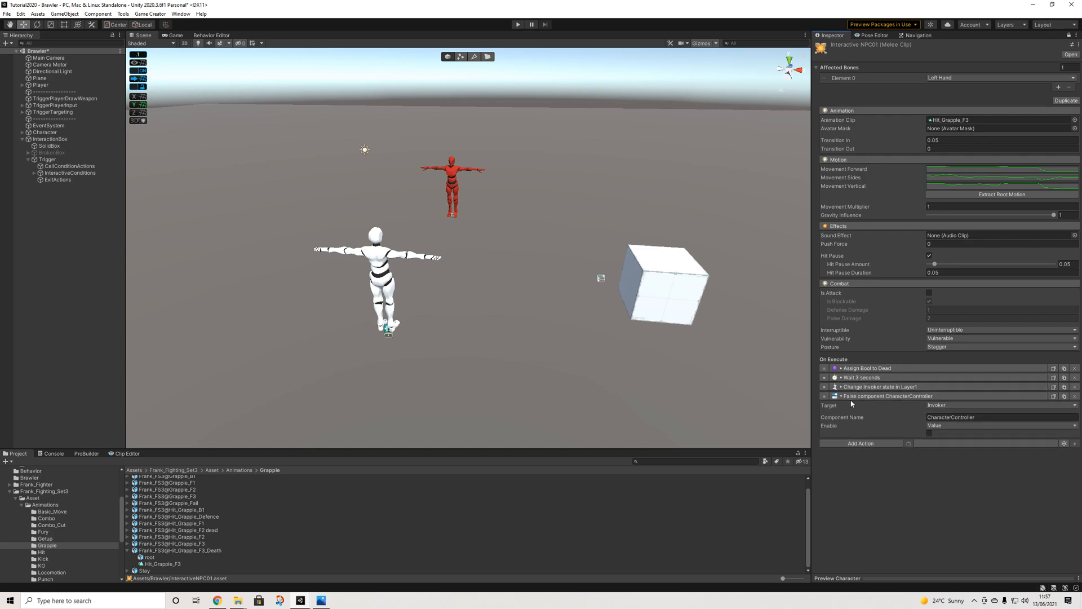
{"action": "left_click", "coordinate": [853, 396]}
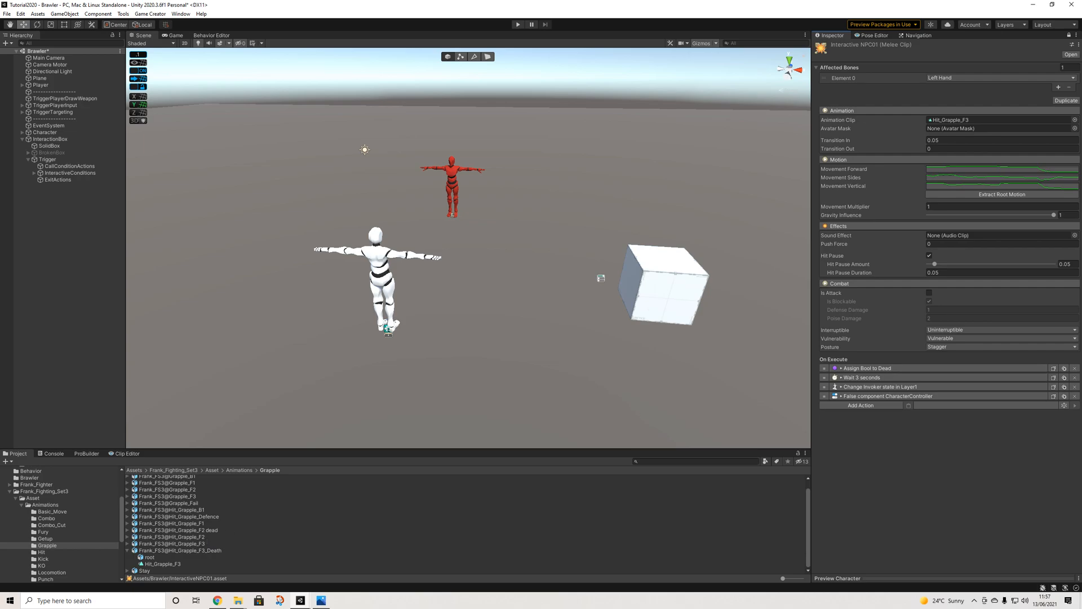
Collapse the Frank_Fighting_Set3 folder and show the InteractivePlayer01 melee clip from the Brawler folder in the unlocked Inspector
{"action": "left_click", "coordinate": [158, 543]}
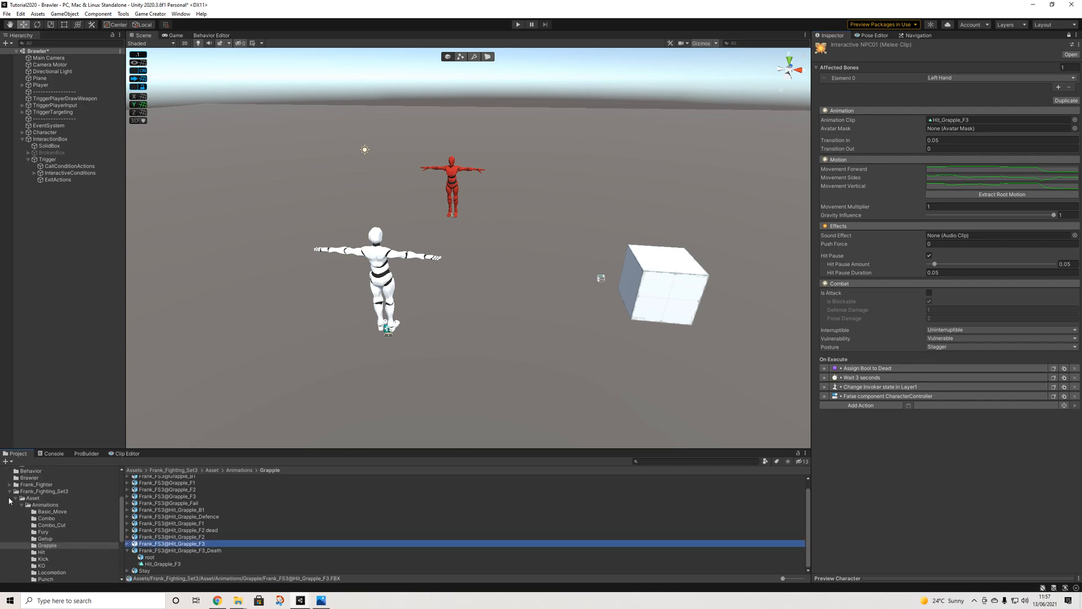
{"action": "left_click", "coordinate": [9, 492]}
{"action": "scroll", "coordinate": [20, 505], "scroll_direction": "up", "scroll_amount": 3}
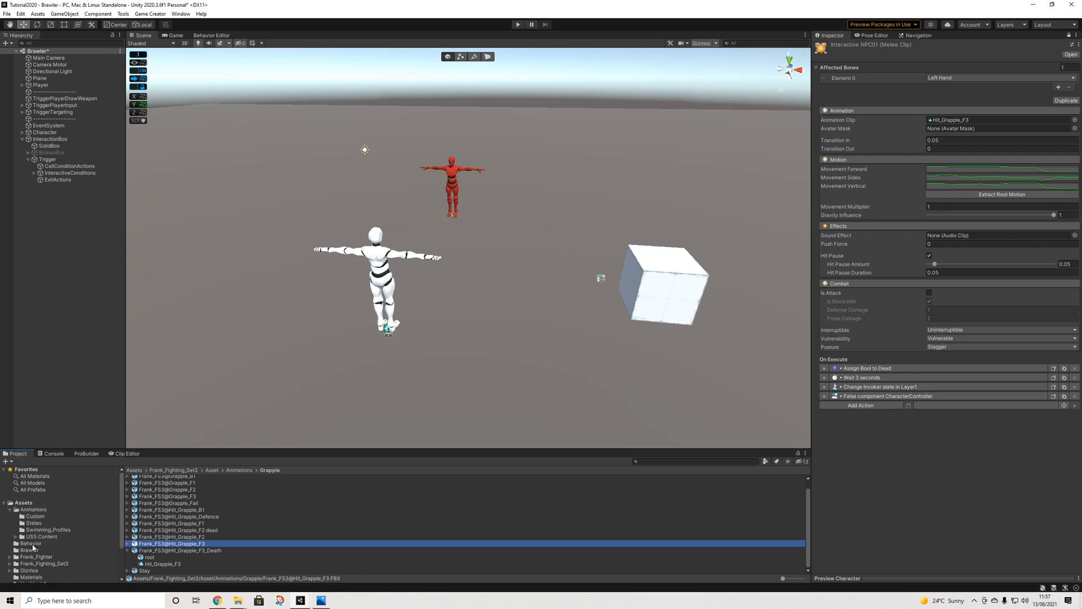
{"action": "scroll", "coordinate": [33, 546], "scroll_direction": "down", "scroll_amount": 1}
{"action": "left_click", "coordinate": [30, 524]}
{"action": "scroll", "coordinate": [166, 543], "scroll_direction": "down", "scroll_amount": 3}
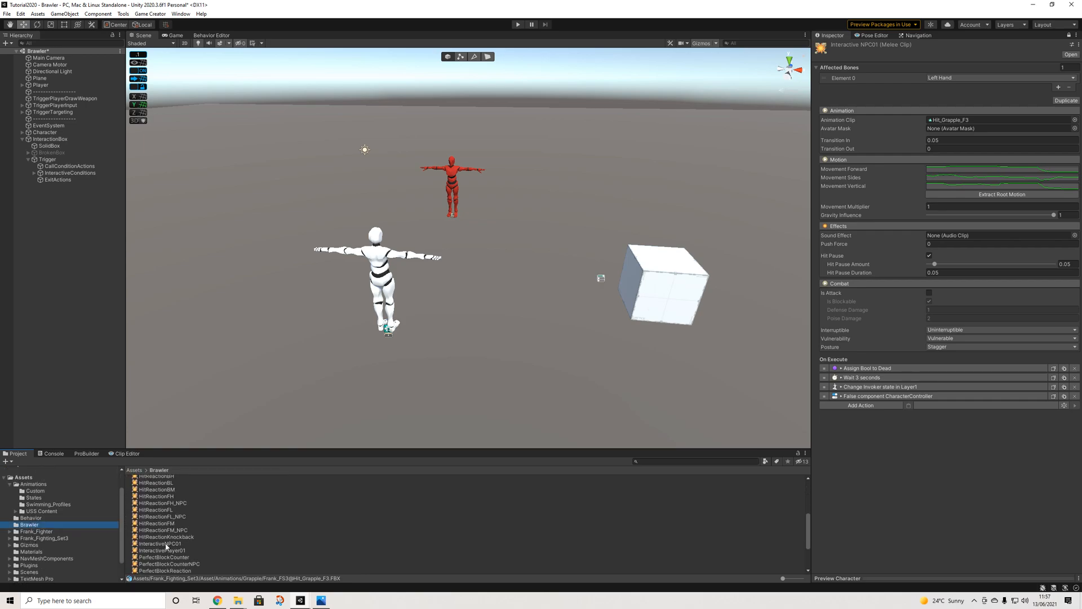
{"action": "scroll", "coordinate": [169, 545], "scroll_direction": "down", "scroll_amount": 3}
{"action": "scroll", "coordinate": [176, 541], "scroll_direction": "up", "scroll_amount": 2}
{"action": "left_click", "coordinate": [178, 551]}
{"action": "left_click", "coordinate": [1068, 34]}
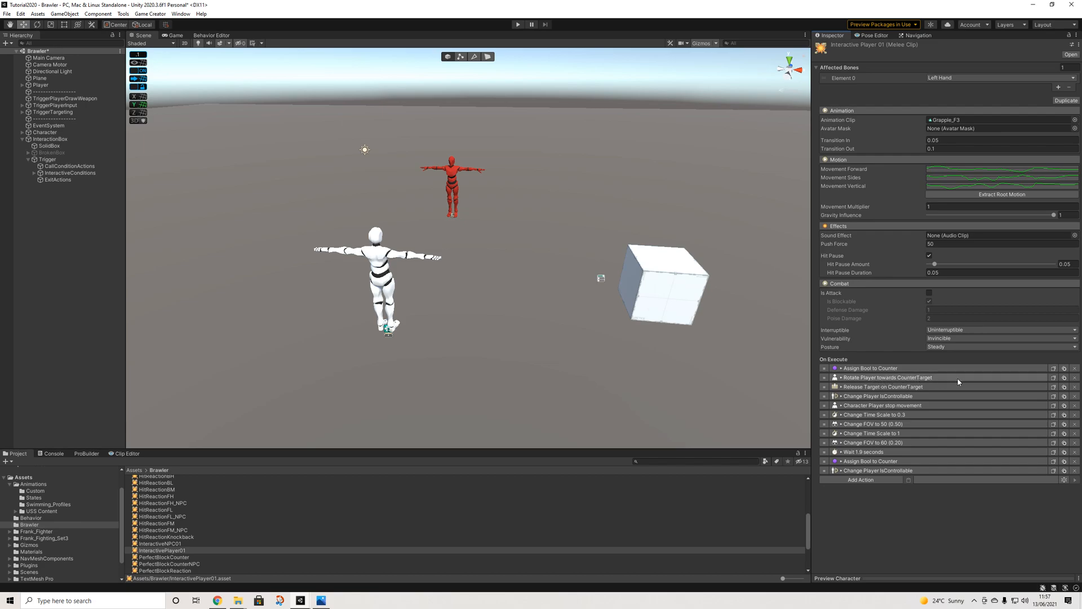
Delete all eight On Execute actions between the first Assign Bool to Counter and the Wait action of InteractivePlayer01
{"action": "left_click", "coordinate": [1075, 378]}
{"action": "left_click", "coordinate": [1075, 378]}
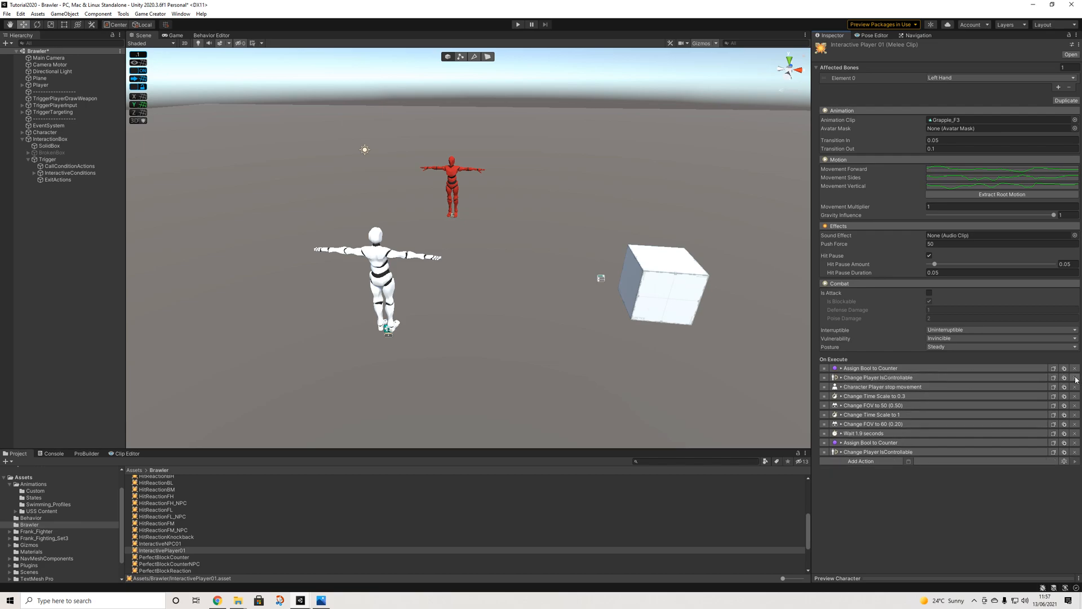
{"action": "left_click", "coordinate": [1075, 378]}
{"action": "left_click", "coordinate": [1075, 378]}
{"action": "left_click", "coordinate": [1075, 378]}
{"action": "left_click", "coordinate": [1074, 377]}
{"action": "left_click", "coordinate": [1074, 377]}
{"action": "left_click", "coordinate": [1076, 378]}
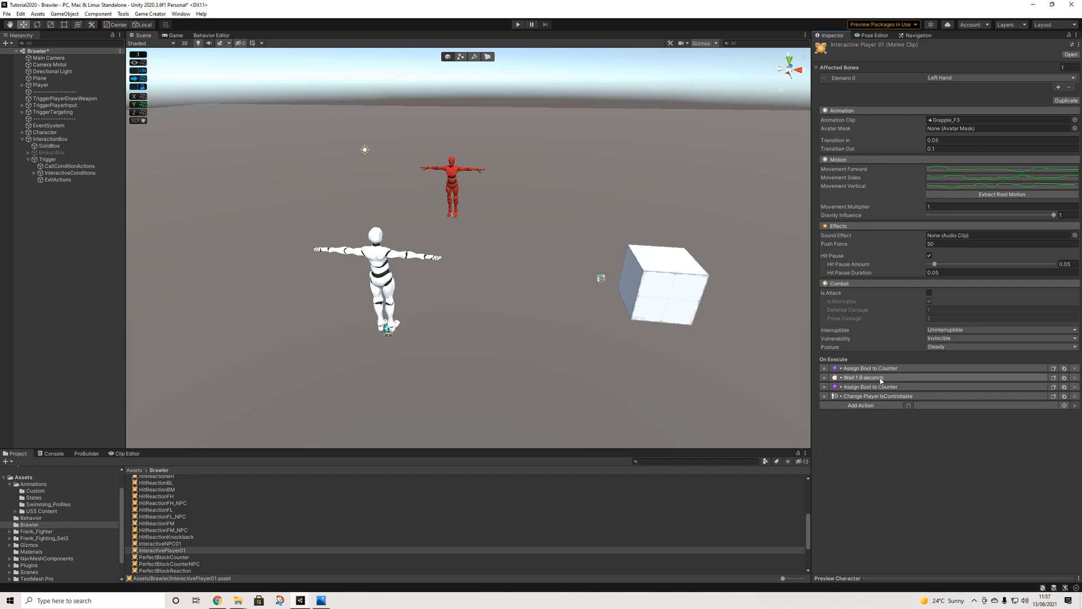
Set the InteractivePlayer01 wait time to 2 seconds and delete the final Change Player IsControllable action
{"action": "left_click", "coordinate": [879, 378]}
{"action": "left_click", "coordinate": [944, 387]}
{"action": "type", "text": "2"}
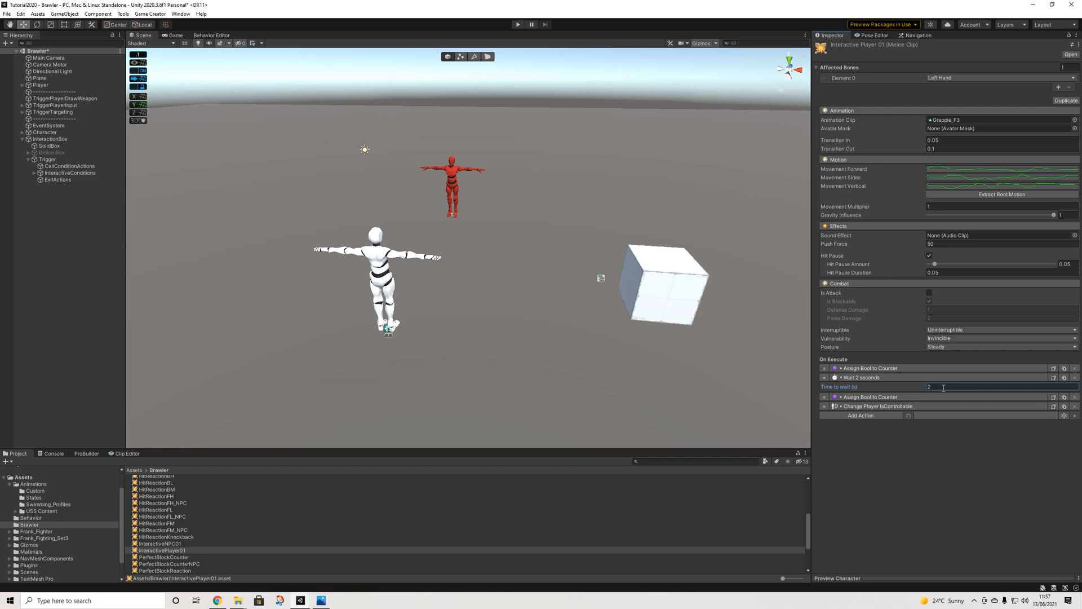
{"action": "left_click", "coordinate": [1075, 406]}
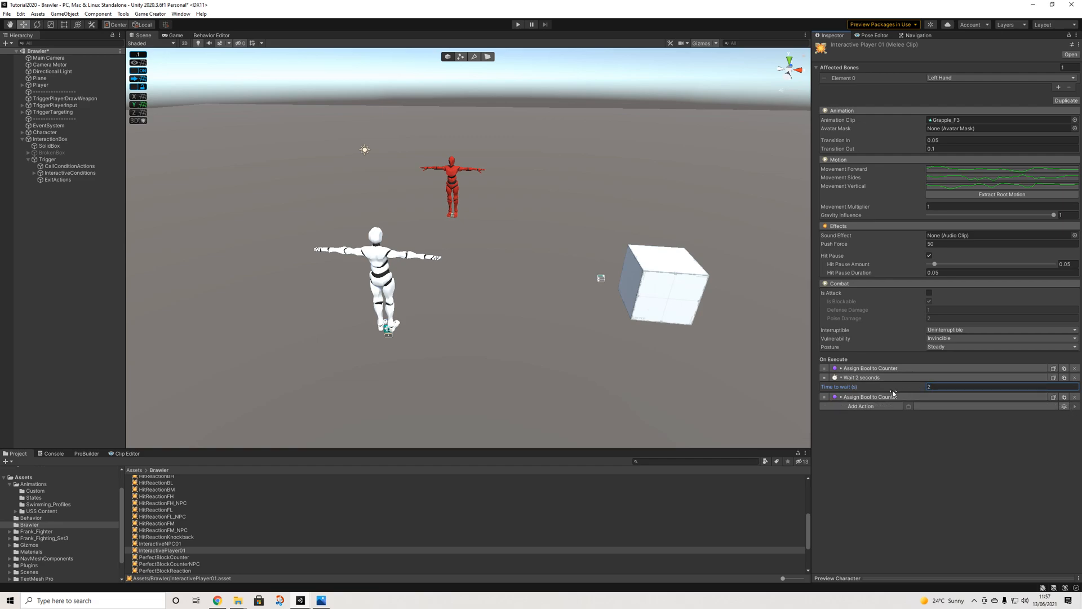
Review the remaining On Execute actions of InteractivePlayer01 and compare the clip with InteractiveNPC01
{"action": "left_click", "coordinate": [888, 380]}
{"action": "left_click", "coordinate": [881, 387]}
{"action": "left_click", "coordinate": [881, 387]}
{"action": "left_click", "coordinate": [880, 379]}
{"action": "left_click", "coordinate": [880, 380]}
{"action": "left_click", "coordinate": [880, 370]}
{"action": "left_click", "coordinate": [880, 369]}
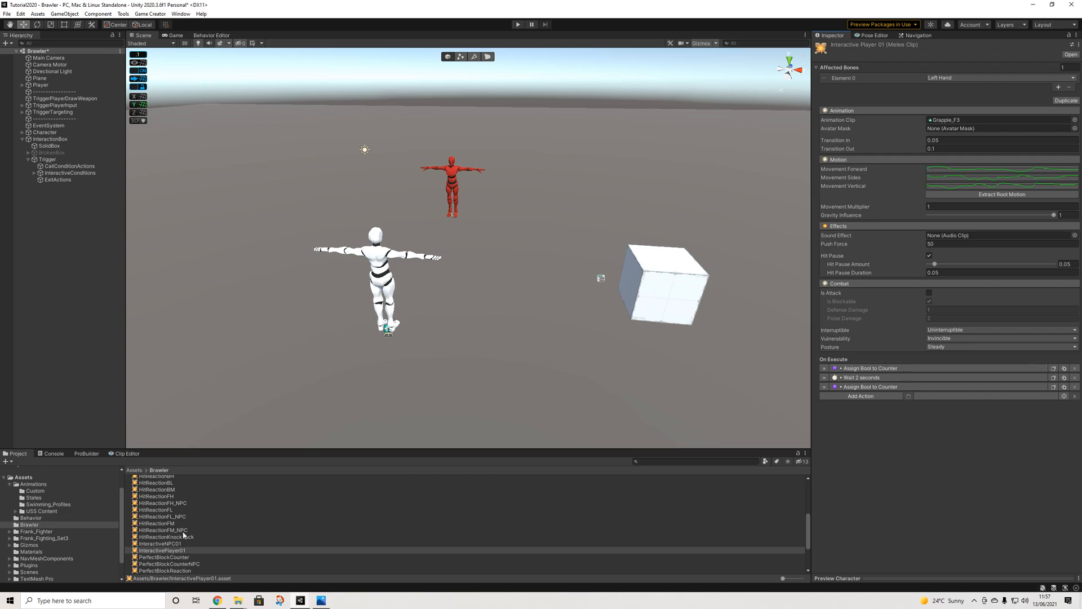
{"action": "left_click", "coordinate": [169, 544]}
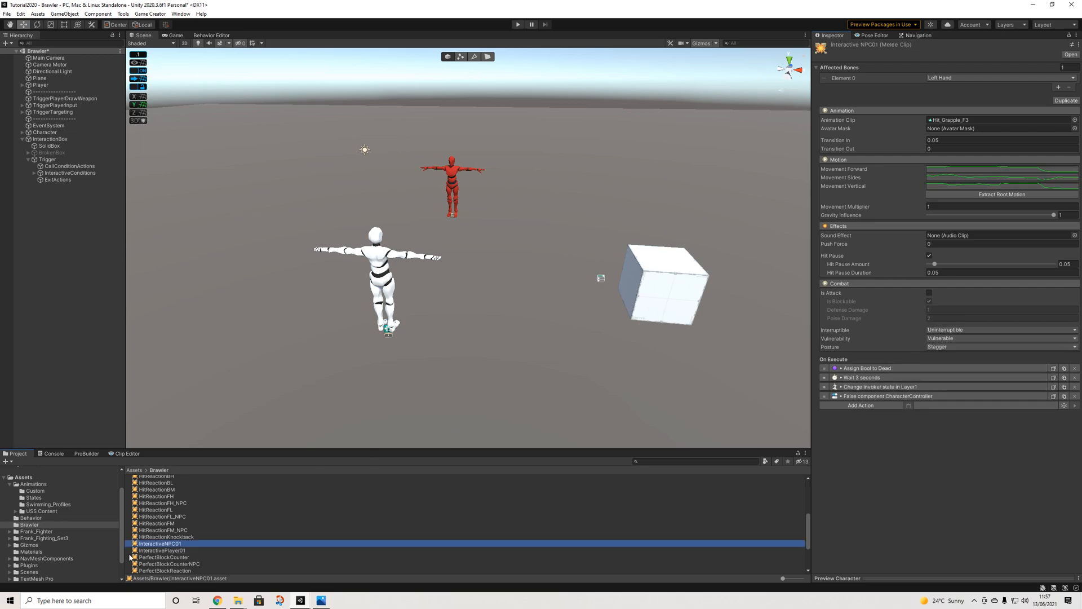
{"action": "left_click", "coordinate": [176, 551]}
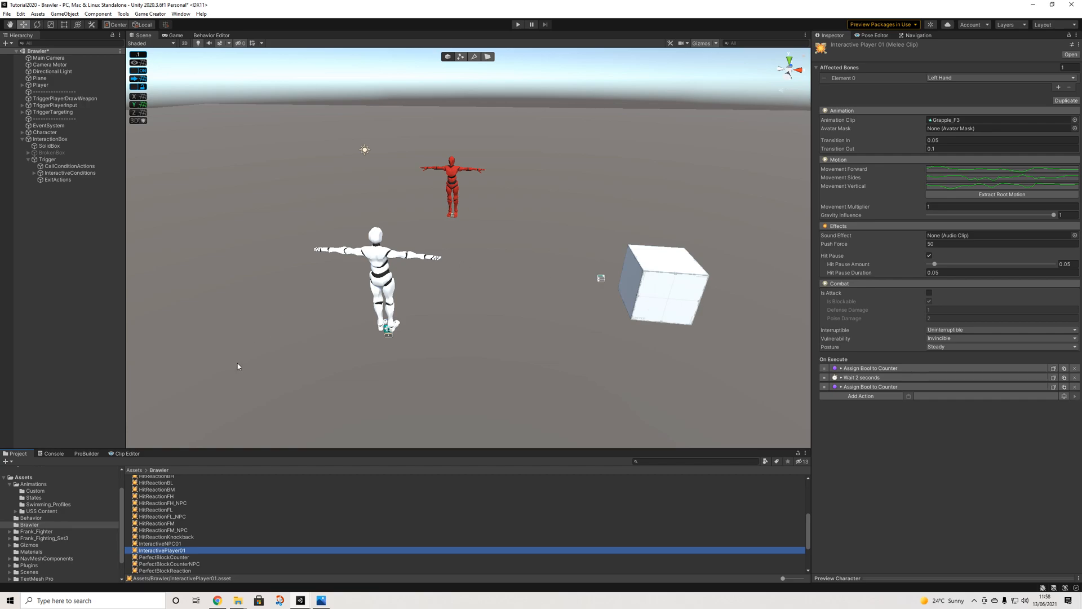
Add a combo to the Brawler melee weapon and reduce its input sequence to the single key I
{"action": "scroll", "coordinate": [182, 546], "scroll_direction": "up", "scroll_amount": 5}
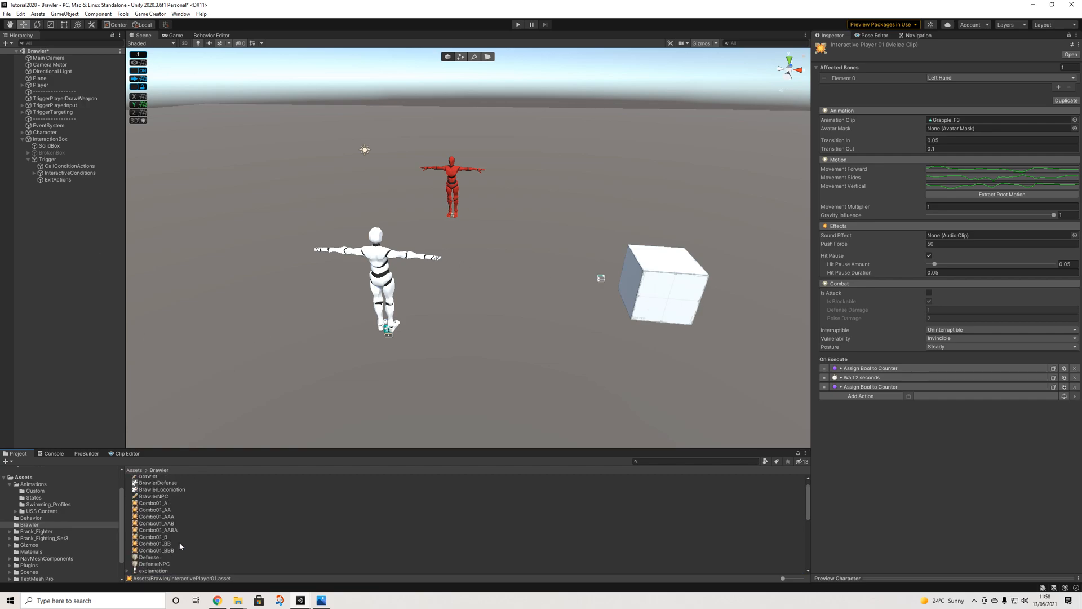
{"action": "scroll", "coordinate": [180, 545], "scroll_direction": "up", "scroll_amount": 1}
{"action": "left_click", "coordinate": [151, 486]}
{"action": "scroll", "coordinate": [978, 328], "scroll_direction": "down", "scroll_amount": 15}
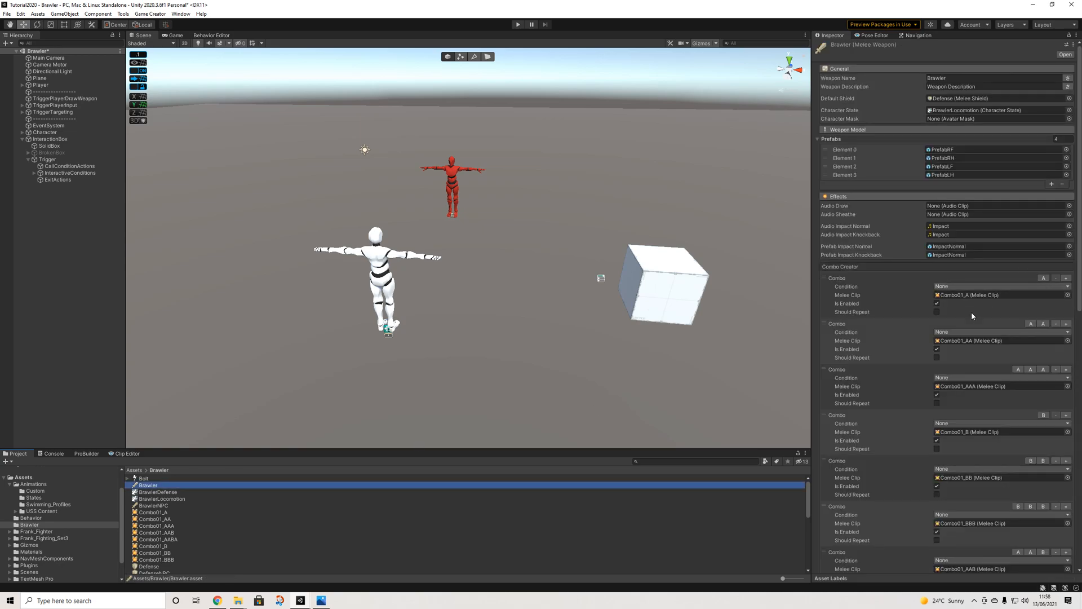
{"action": "scroll", "coordinate": [974, 327], "scroll_direction": "up", "scroll_amount": 5}
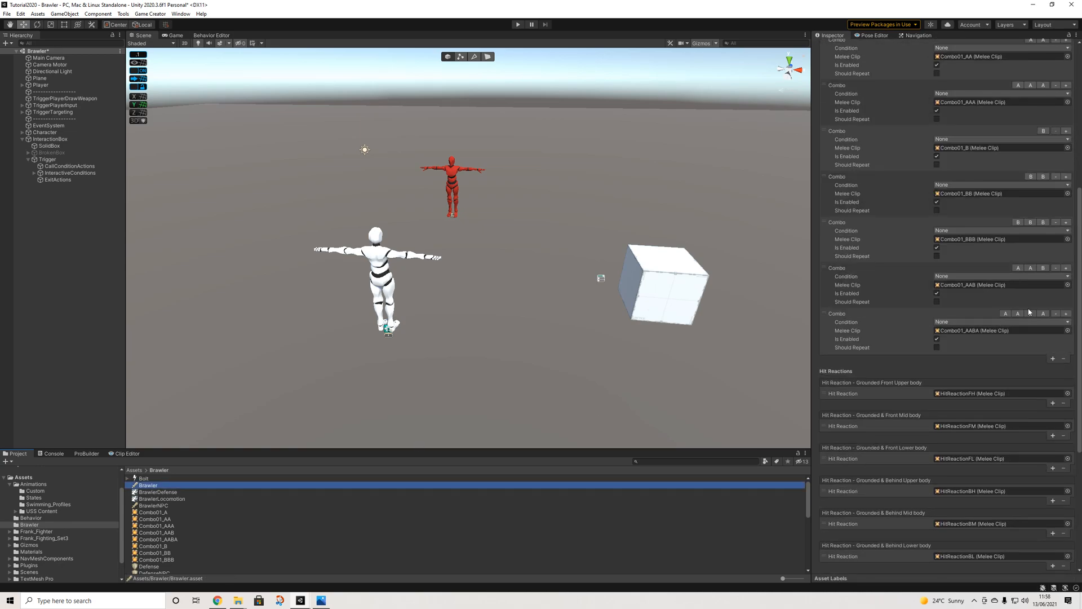
{"action": "left_click", "coordinate": [1053, 359]}
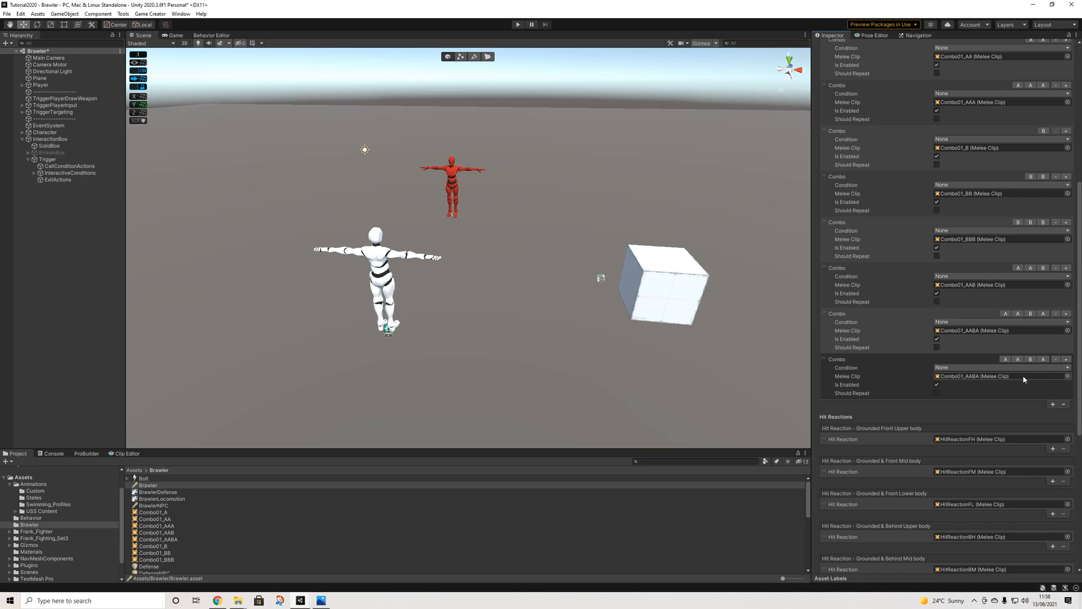
{"action": "left_click", "coordinate": [1056, 359]}
{"action": "left_click", "coordinate": [1056, 359]}
{"action": "left_click", "coordinate": [1056, 359]}
{"action": "left_click", "coordinate": [1043, 359]}
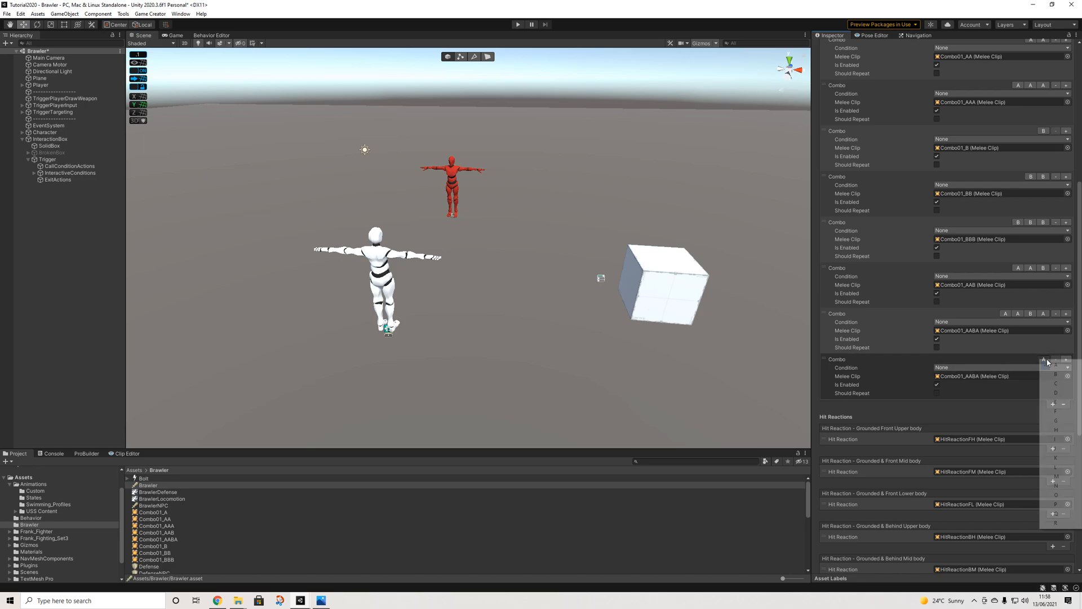
{"action": "left_click", "coordinate": [1056, 439]}
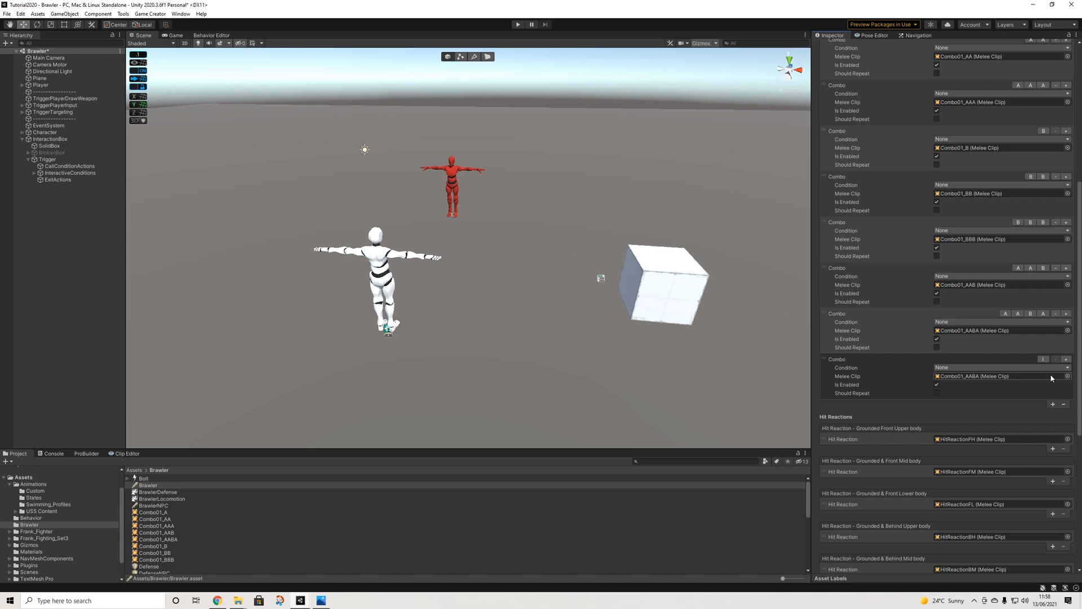
Assign InteractivePlayer01 as the melee clip of the Brawler weapon's I combo
{"action": "left_click", "coordinate": [1067, 376]}
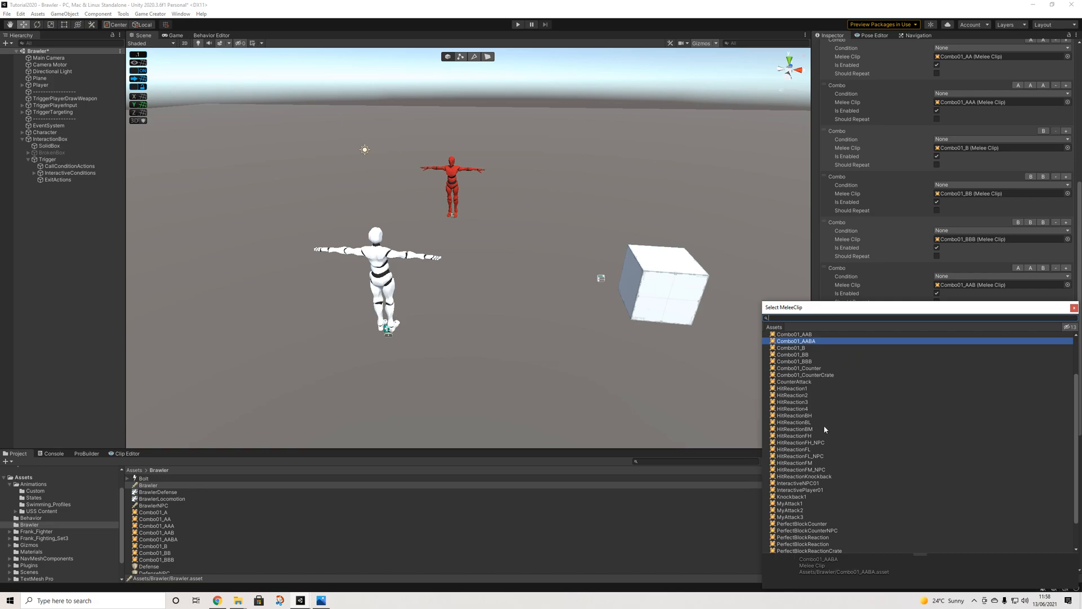
{"action": "type", "text": "inter"}
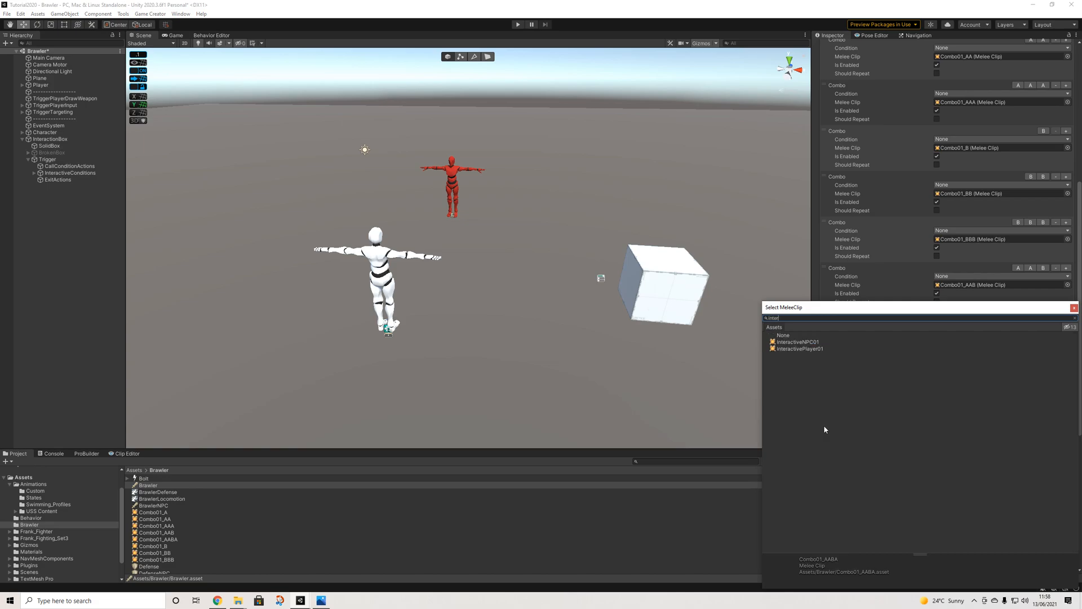
{"action": "key", "text": "Down"}
{"action": "key", "text": "Down"}
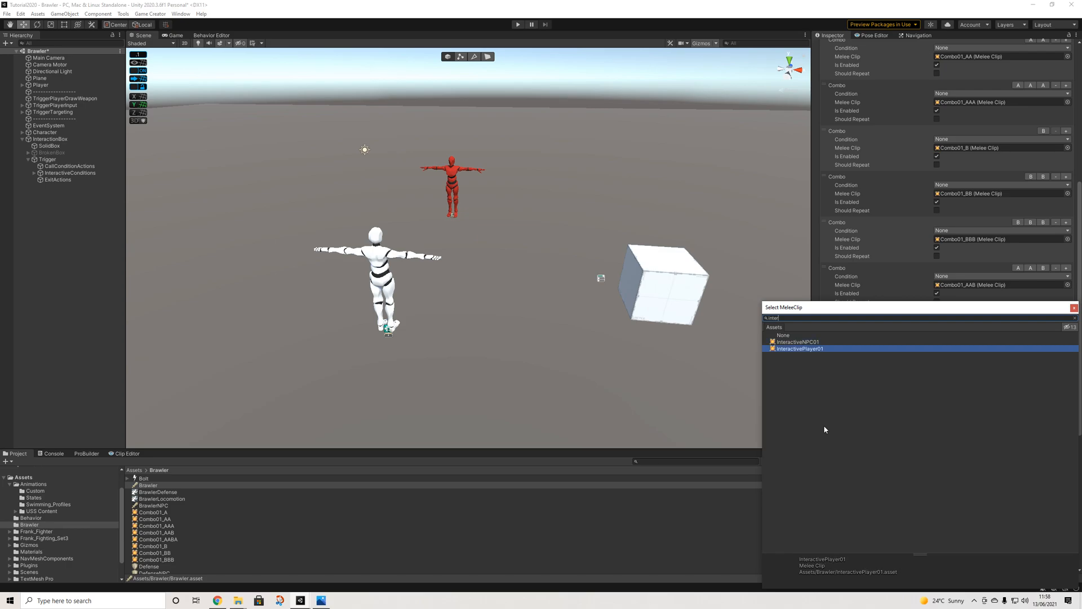
{"action": "key", "text": "Return"}
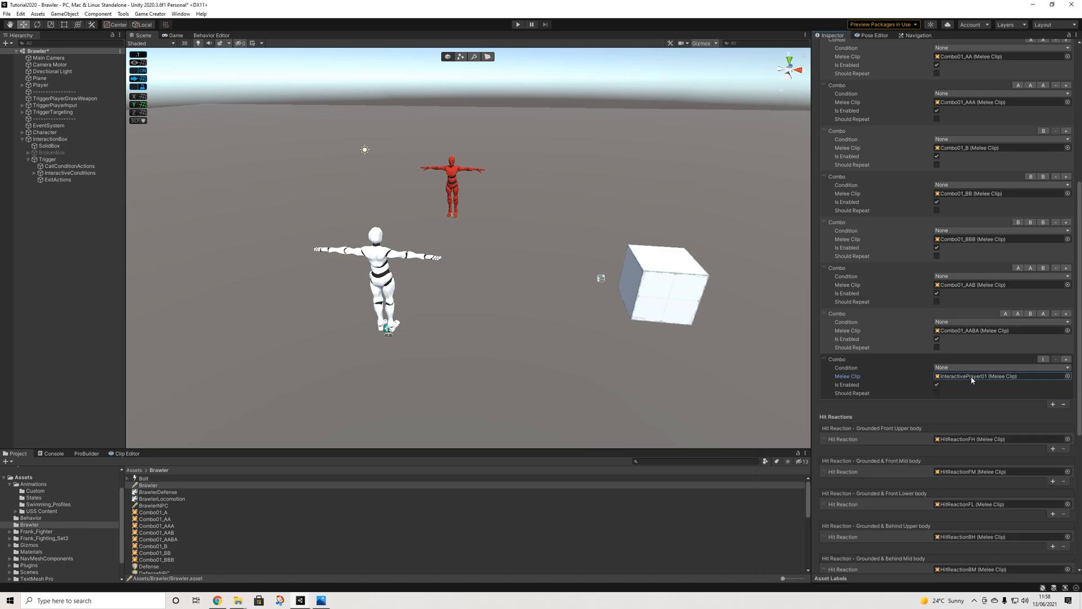
Add a combo to the BrawlerNPC melee weapon with the single key I as its input sequence
{"action": "left_click", "coordinate": [155, 505]}
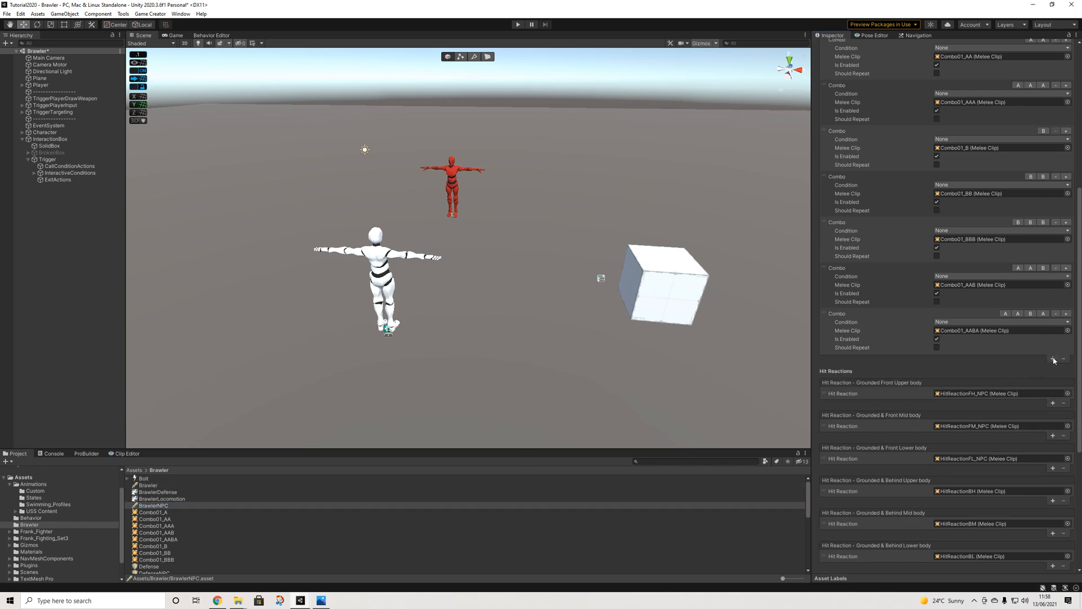
{"action": "left_click", "coordinate": [1052, 358]}
{"action": "left_click", "coordinate": [1054, 360]}
{"action": "left_click", "coordinate": [1054, 359]}
{"action": "left_click", "coordinate": [1054, 359]}
{"action": "left_click", "coordinate": [1044, 359]}
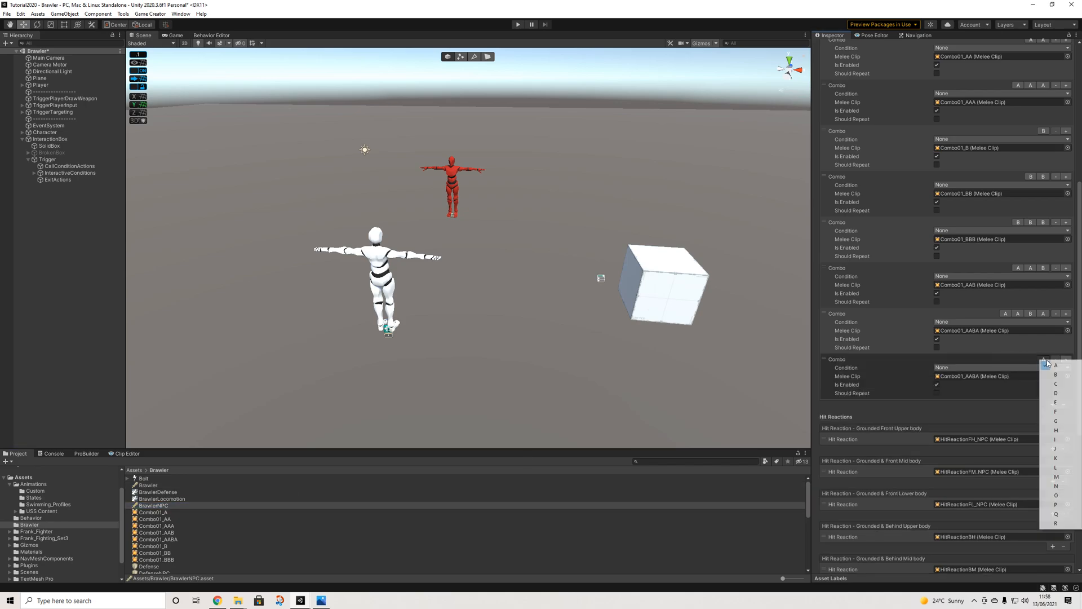
{"action": "left_click", "coordinate": [1066, 447]}
Assign InteractiveNPC01 as the melee clip of the BrawlerNPC weapon's I combo
{"action": "left_click", "coordinate": [1067, 376]}
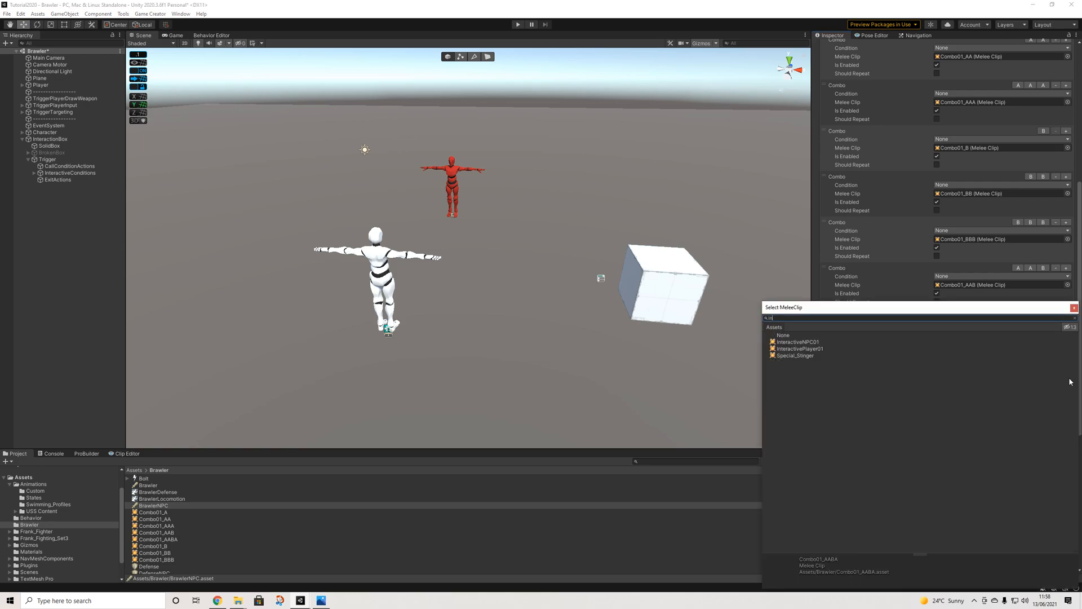
{"action": "key", "text": "Down"}
{"action": "key", "text": "Return"}
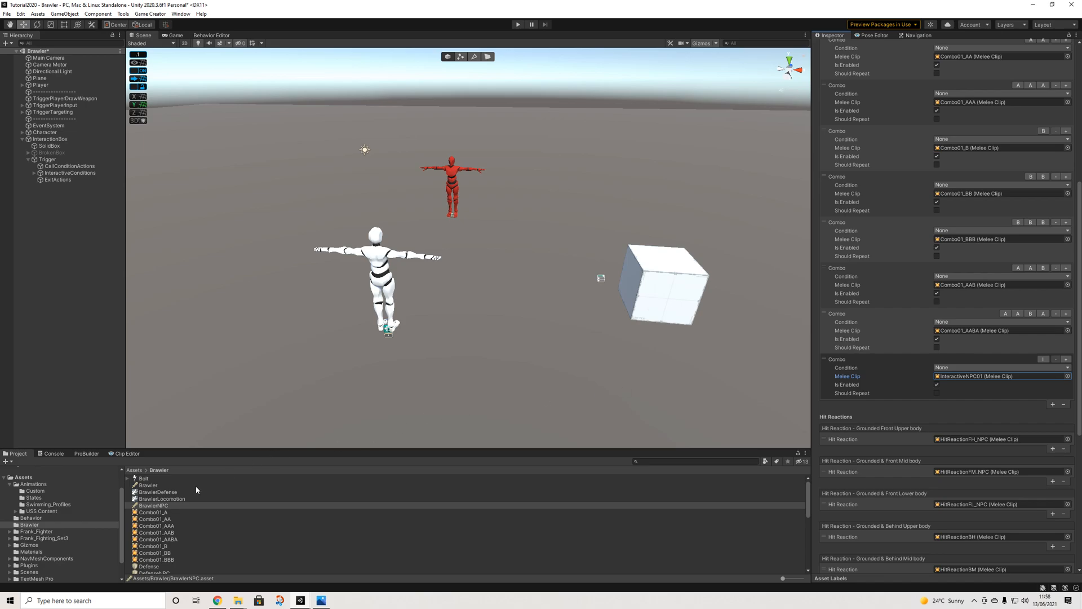
Examine the InteractiveConditions actions of the box trigger and expand the camera change action that has no motor assigned
{"action": "left_click", "coordinate": [69, 172]}
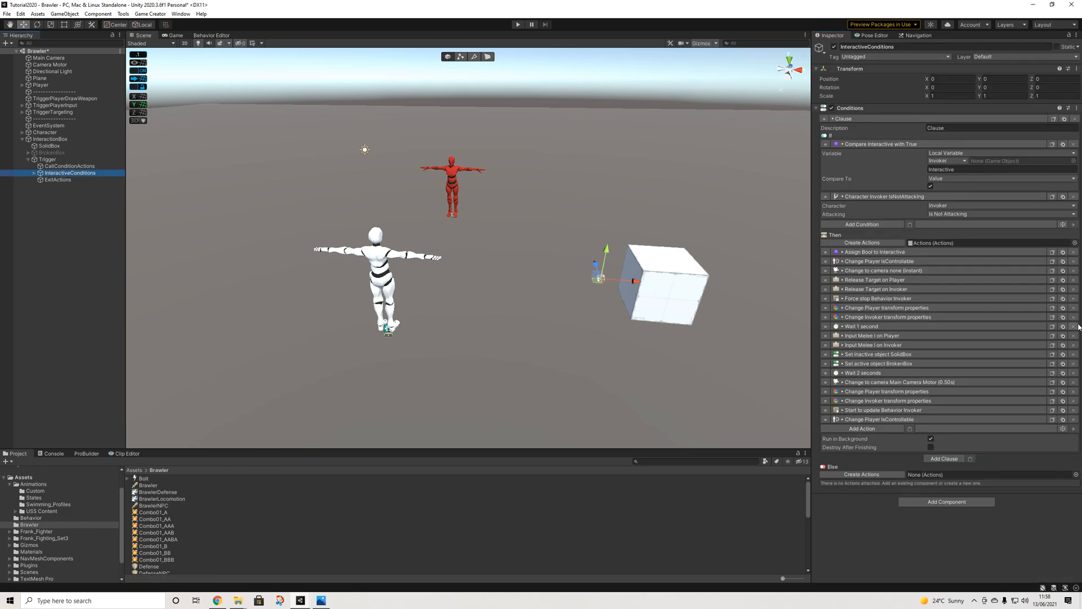
{"action": "left_click", "coordinate": [890, 335]}
{"action": "left_click", "coordinate": [884, 337]}
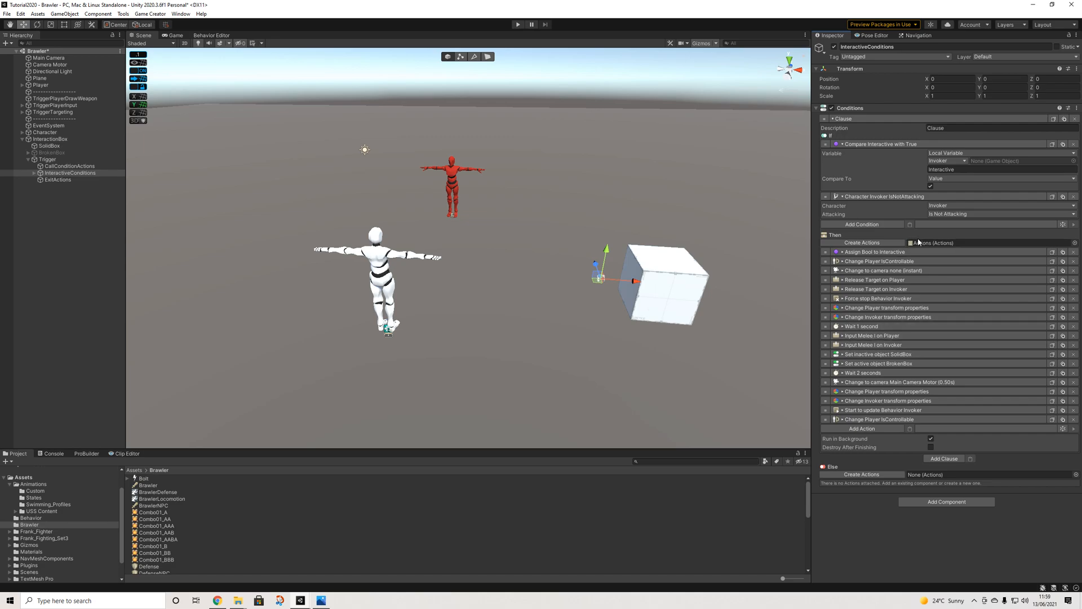
{"action": "left_click", "coordinate": [874, 271]}
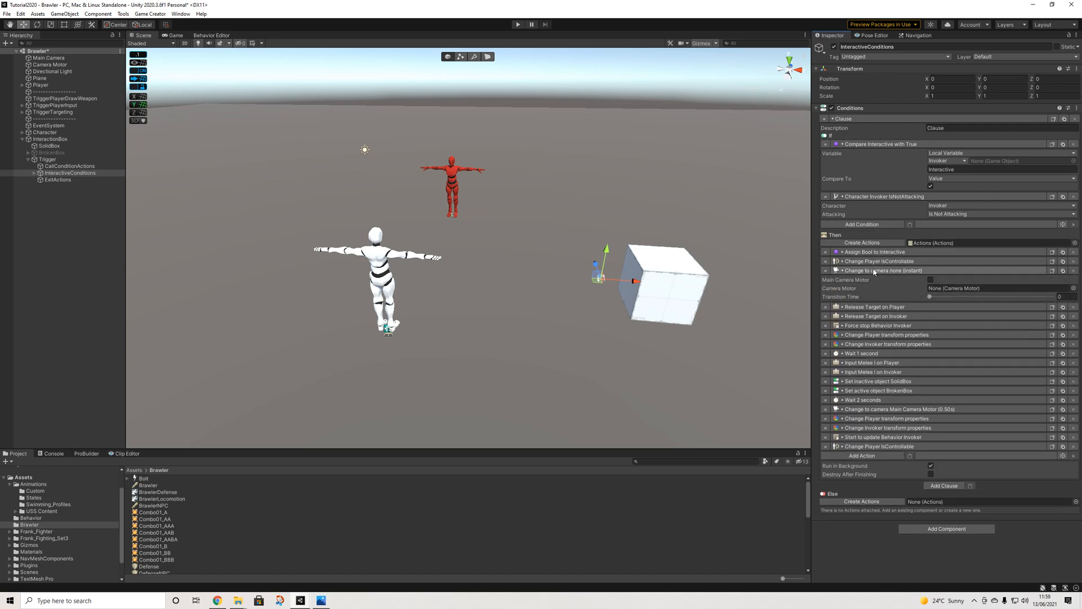
Duplicate the Camera Motor object and place the copy directly below the original in the Hierarchy
{"action": "left_click", "coordinate": [48, 64]}
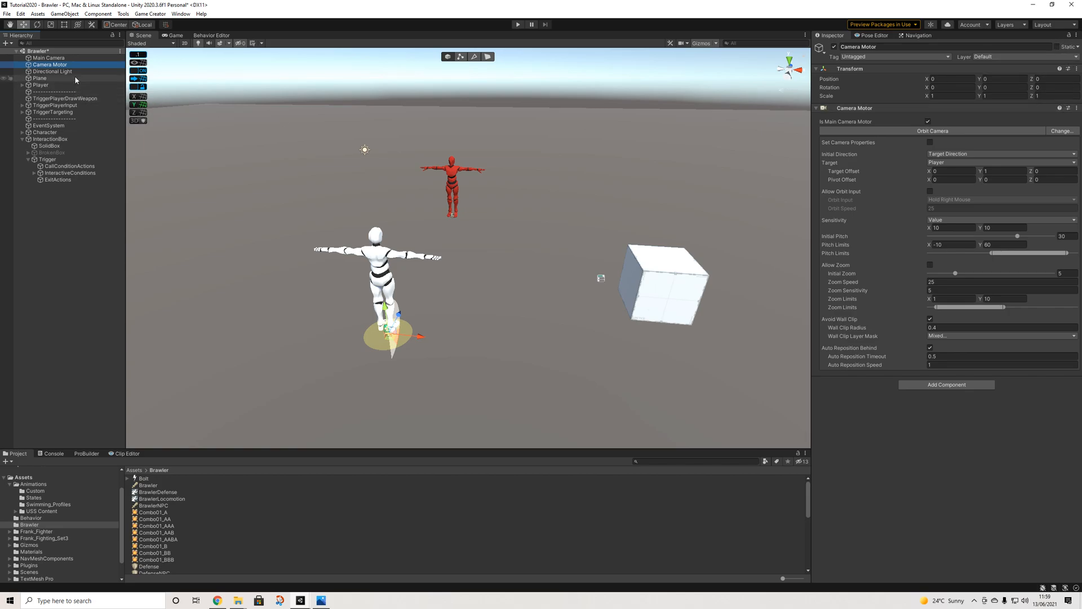
{"action": "key", "text": "ctrl+d"}
{"action": "left_click_drag", "start_coordinate": [57, 186], "coordinate": [54, 72]}
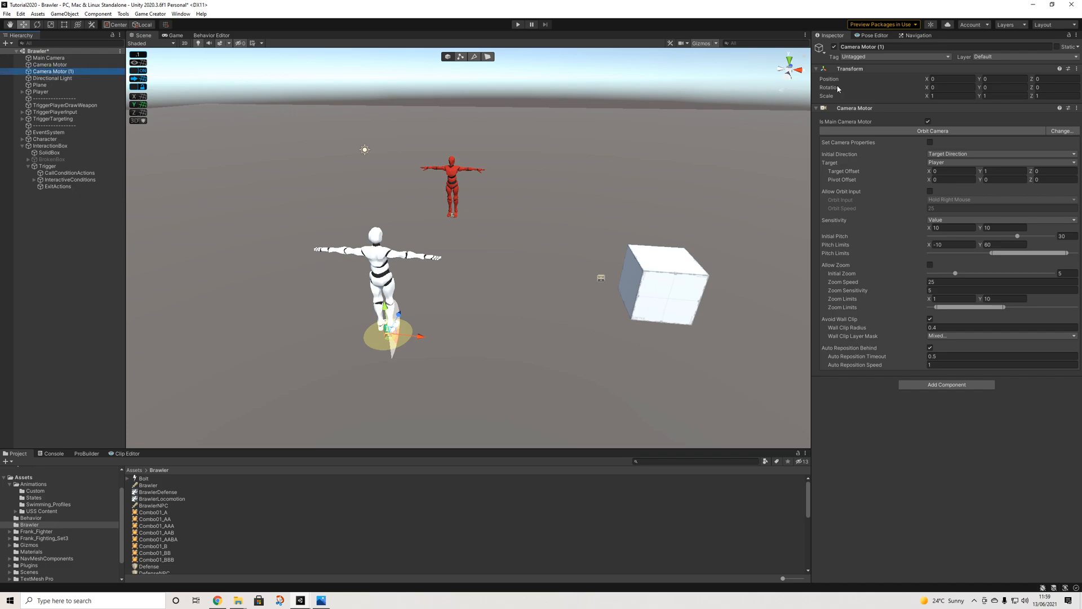
Rename the duplicated camera motor as Camera Motor Interactive
{"action": "left_click_drag", "start_coordinate": [877, 47], "coordinate": [921, 57]}
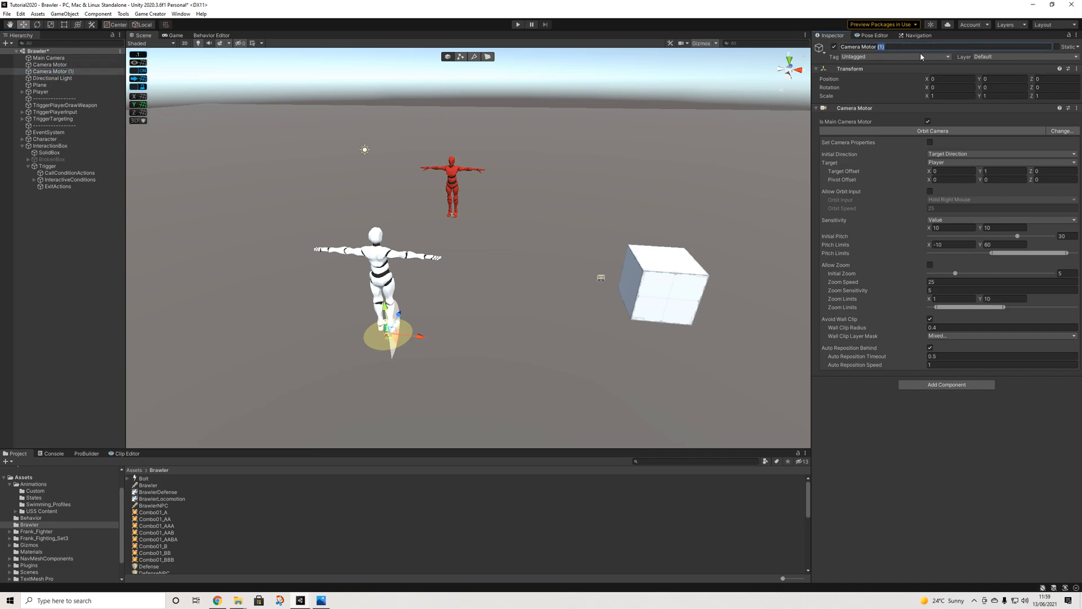
{"action": "key", "text": "BackSpace"}
{"action": "type", "text": "Interactive"}
{"action": "key", "text": "Return"}
Set the interactive camera motor's initial pitch to 0 and its target offset Y to 1.5
{"action": "left_click", "coordinate": [1063, 237]}
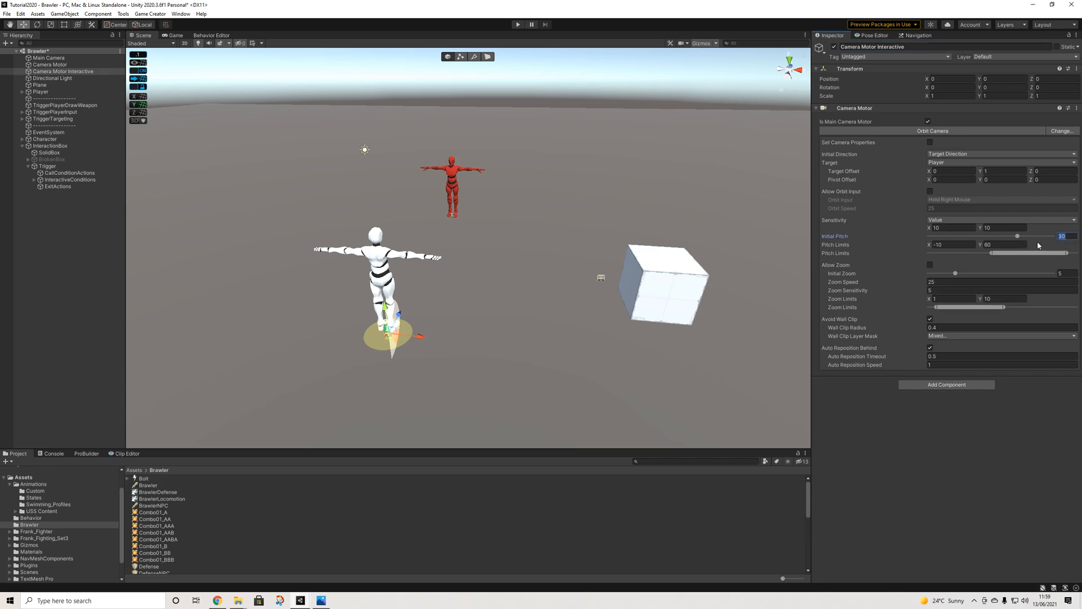
{"action": "type", "text": "0"}
{"action": "left_click", "coordinate": [994, 175]}
Turn off Avoid Wall Clip and Auto Reposition Behind on the interactive motor, and set its initial zoom to 2.5
{"action": "left_click", "coordinate": [930, 318]}
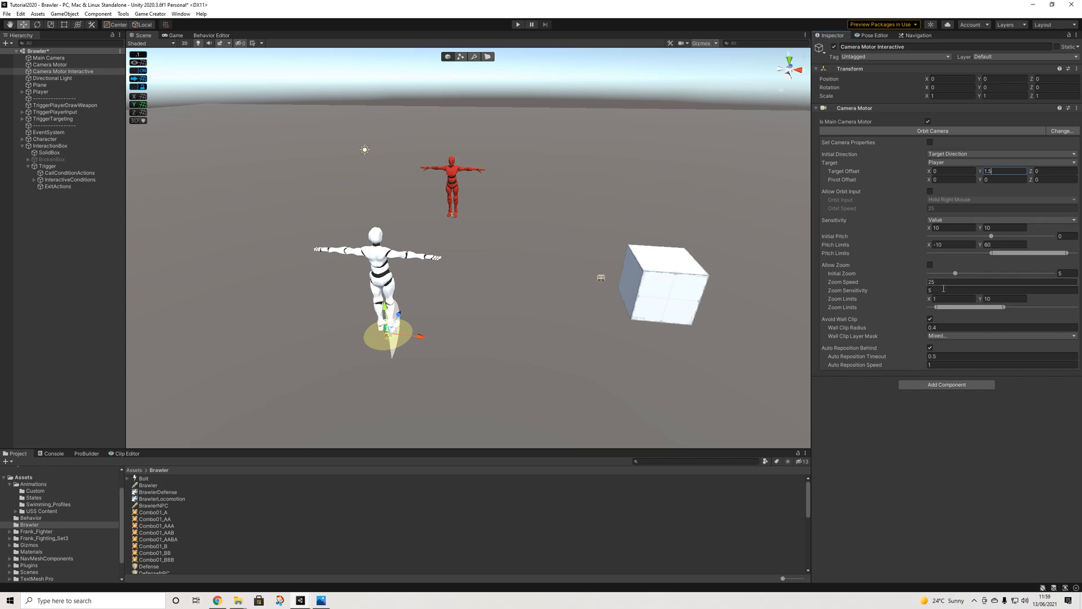
{"action": "left_click", "coordinate": [930, 319]}
{"action": "left_click", "coordinate": [930, 348]}
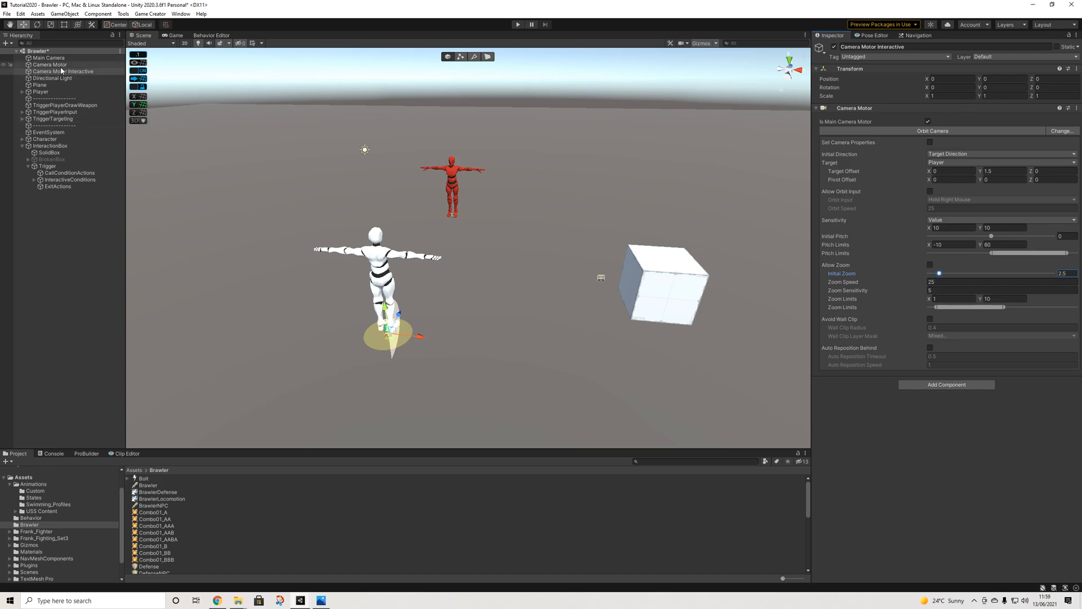
Assign Camera Motor Interactive as the motor of the first camera change action in InteractiveConditions
{"action": "left_click", "coordinate": [45, 180]}
{"action": "left_click_drag", "start_coordinate": [63, 71], "coordinate": [976, 291]}
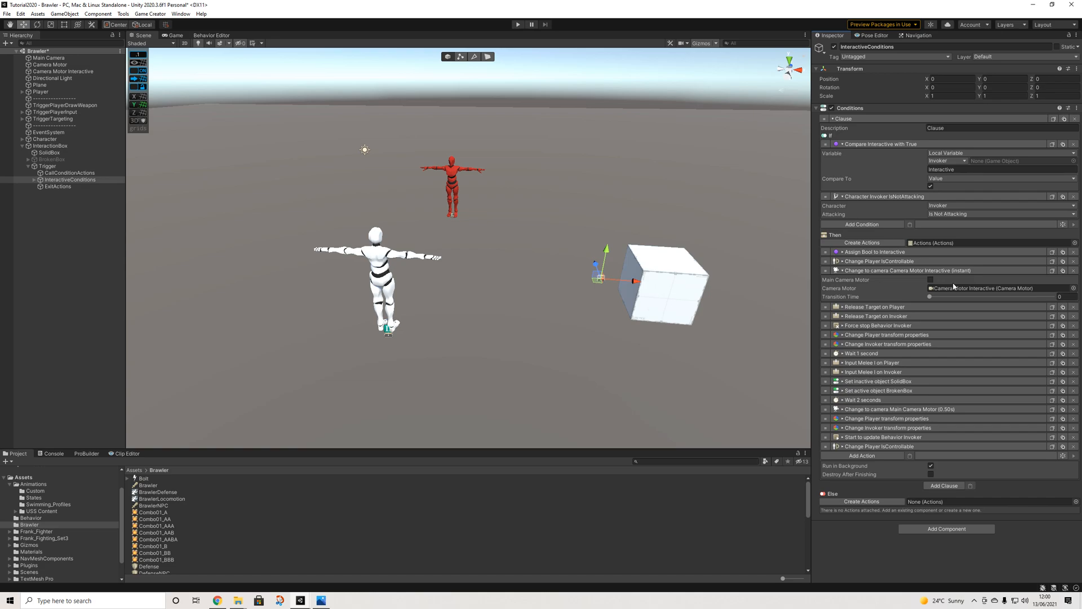
Set the target offset Y of Camera Motor Interactive to 1.8
{"action": "left_click", "coordinate": [84, 72]}
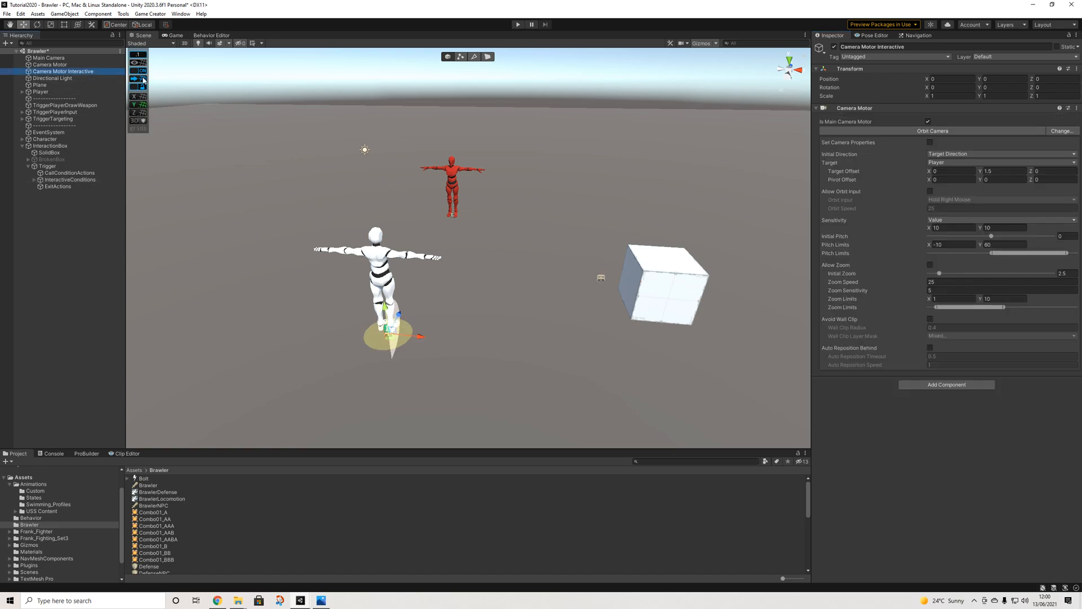
{"action": "left_click", "coordinate": [1010, 172]}
{"action": "type", "text": "1"}
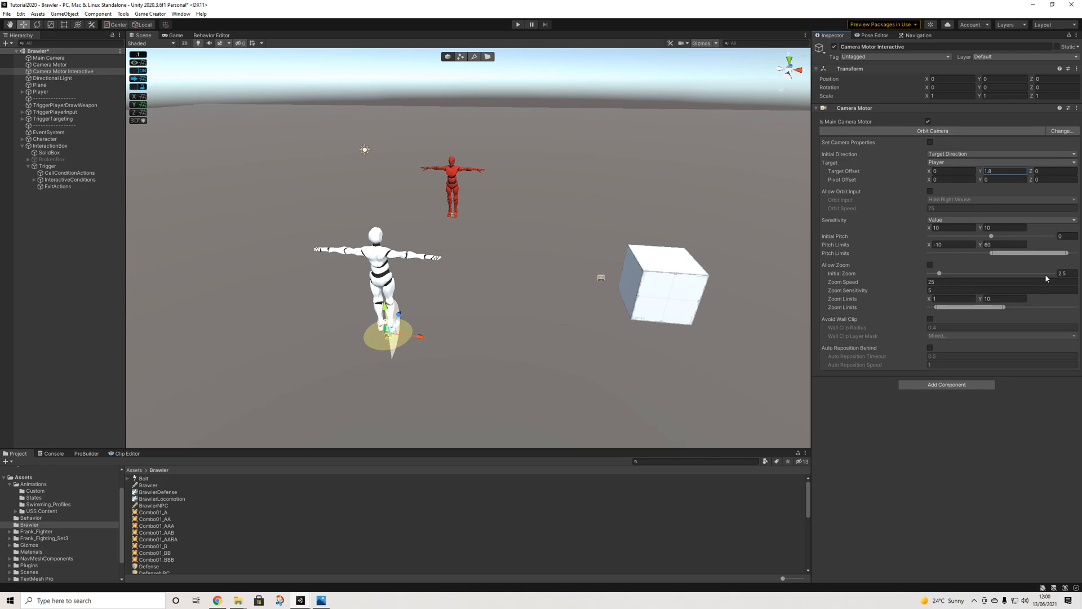
Assign InteractiveConditions as the conditions called by CallConditionActions and open it from there
{"action": "left_click", "coordinate": [50, 166]}
{"action": "left_click", "coordinate": [54, 179]}
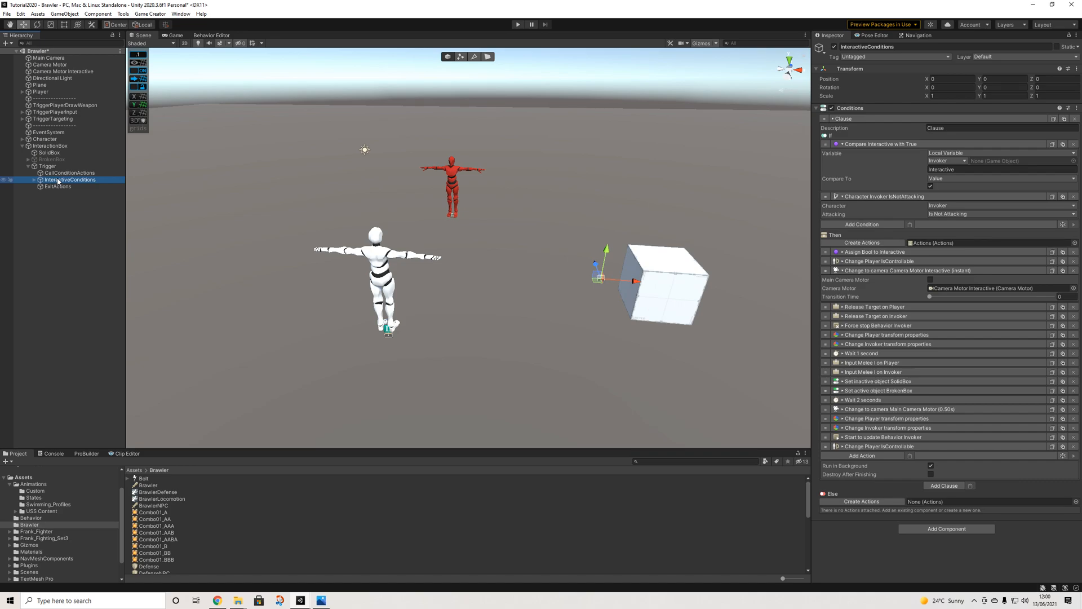
{"action": "left_click", "coordinate": [57, 172]}
{"action": "left_click_drag", "start_coordinate": [56, 179], "coordinate": [960, 137]}
{"action": "double_click", "coordinate": [960, 136]}
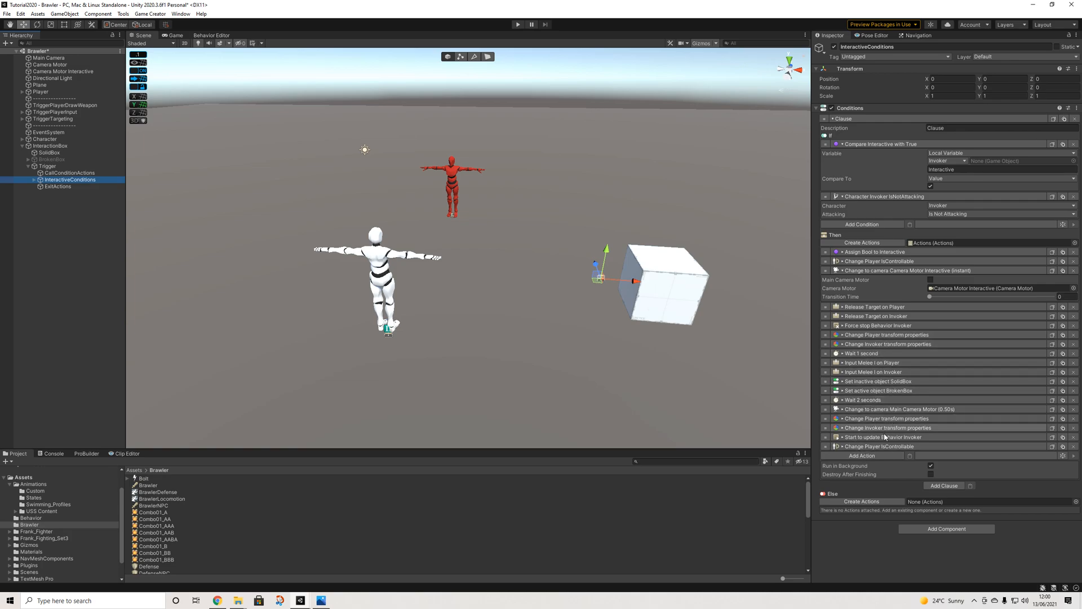
Start a play test, move the player around near the box, and dock the Scene view beside the Game view
{"action": "left_click", "coordinate": [518, 25]}
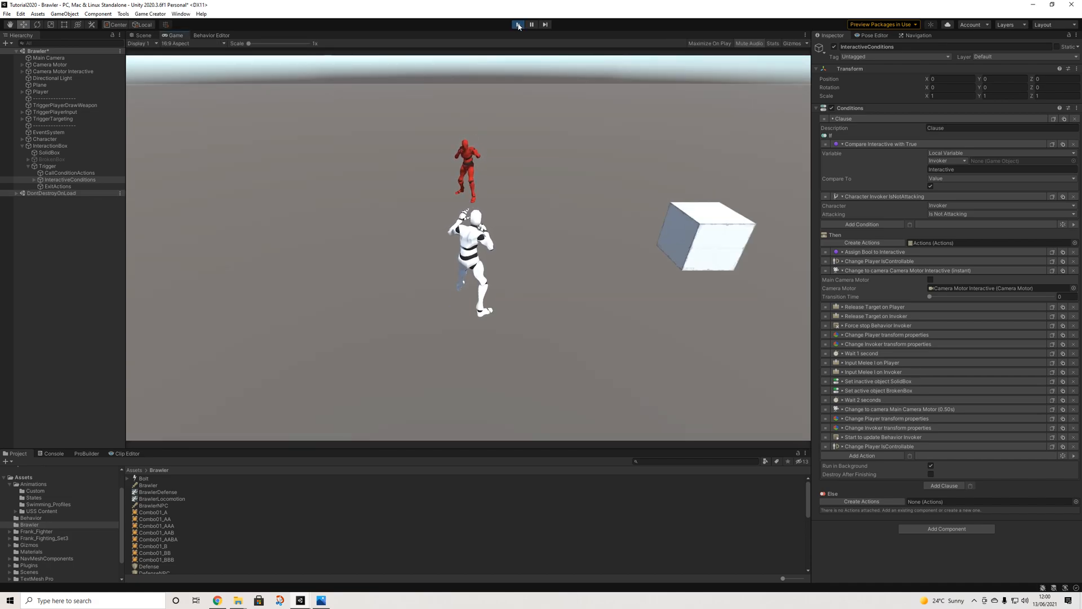
{"action": "key", "text": "d"}
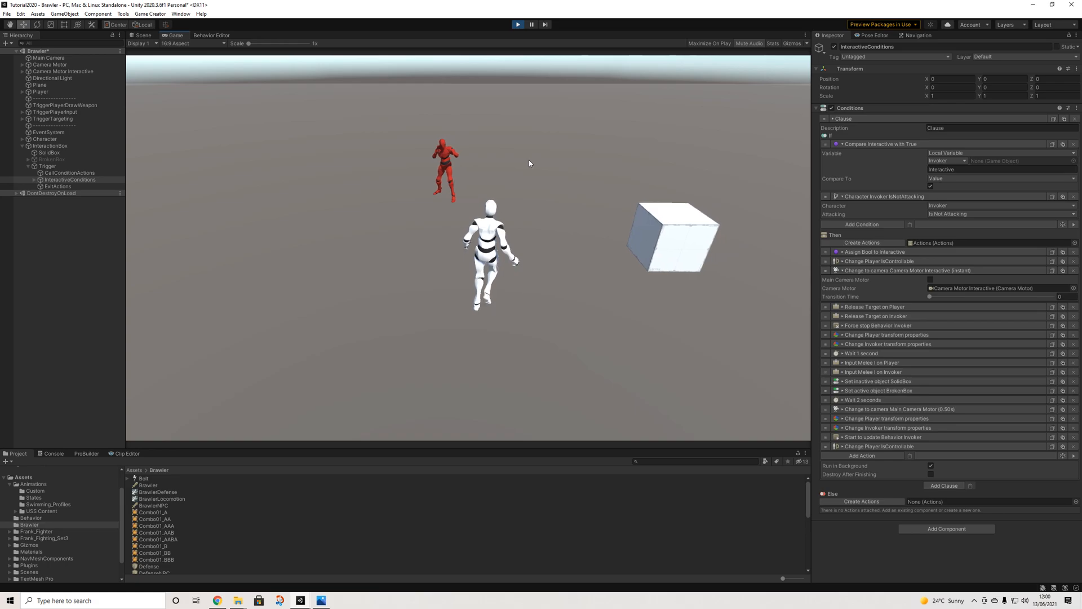
{"action": "key", "text": "s"}
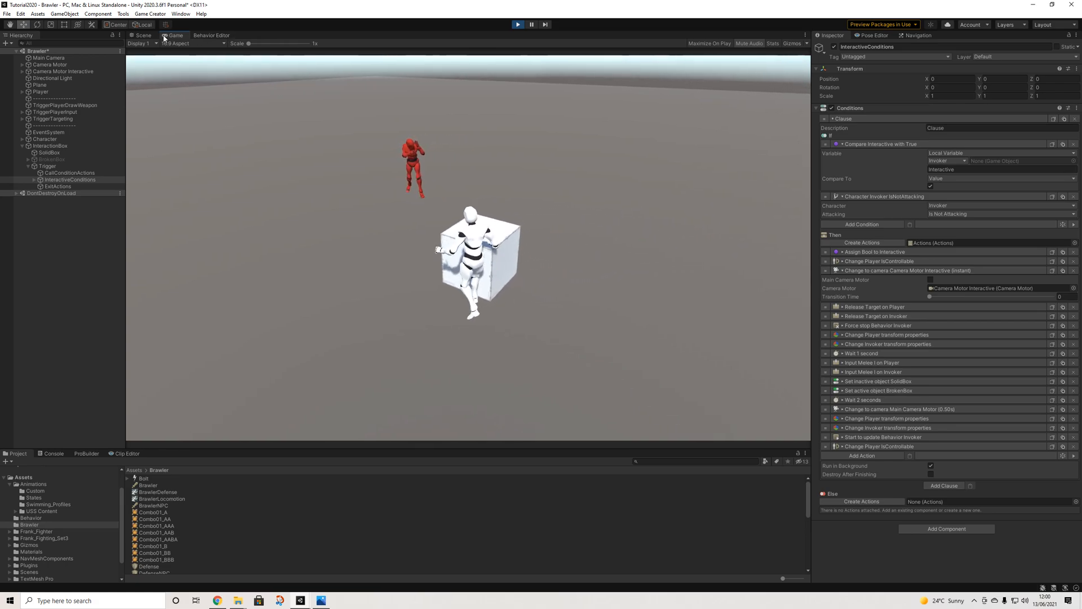
{"action": "left_click_drag", "start_coordinate": [143, 35], "coordinate": [795, 169]}
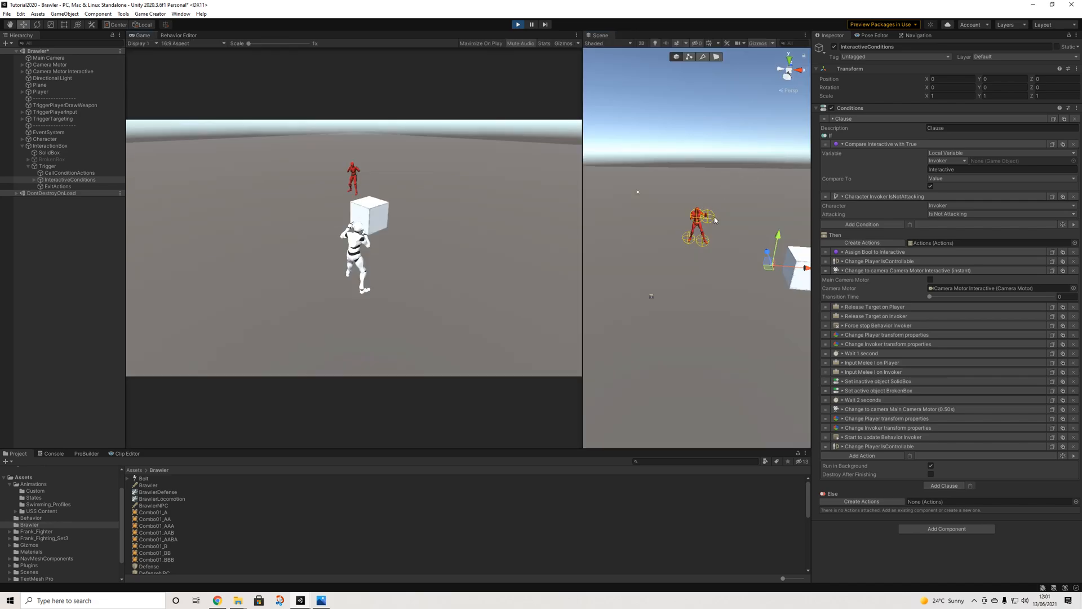
Play-test the box interaction by fighting the enemy beside the box, walk around the broken pieces, and end the test
{"action": "key", "text": "s"}
{"action": "key", "text": "a"}
{"action": "key", "text": "w"}
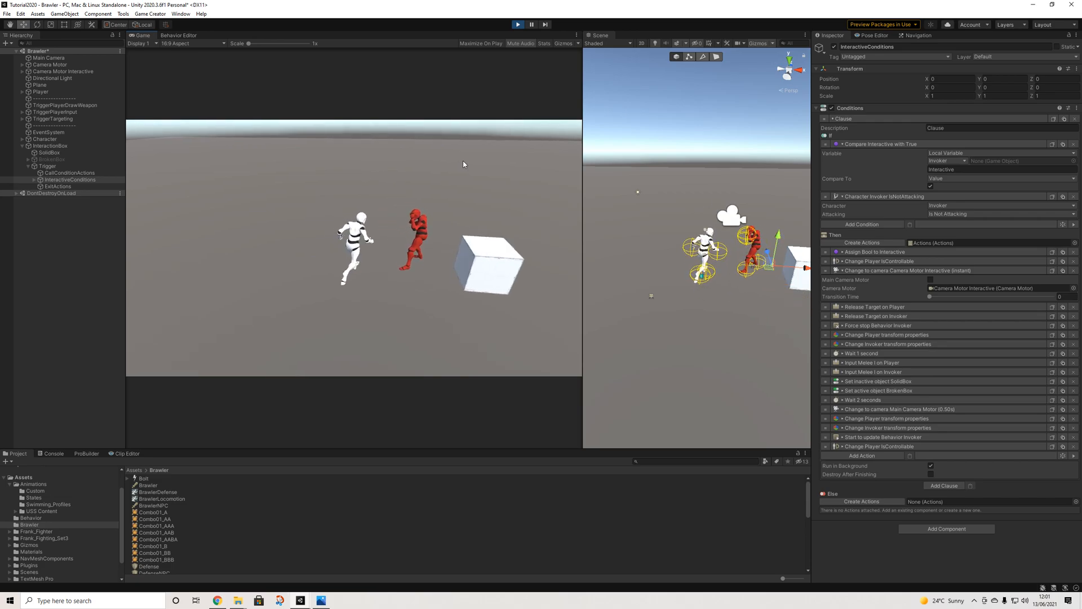
{"action": "left_click", "coordinate": [463, 164]}
{"action": "left_click", "coordinate": [463, 164]}
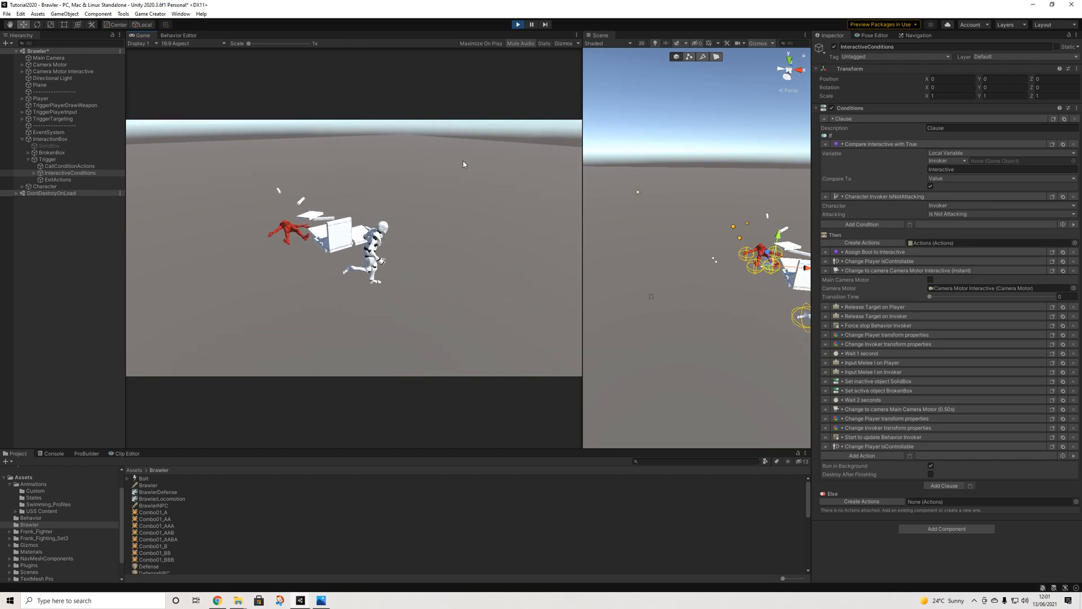
{"action": "key", "text": "w"}
{"action": "key", "text": "a"}
{"action": "key", "text": "s"}
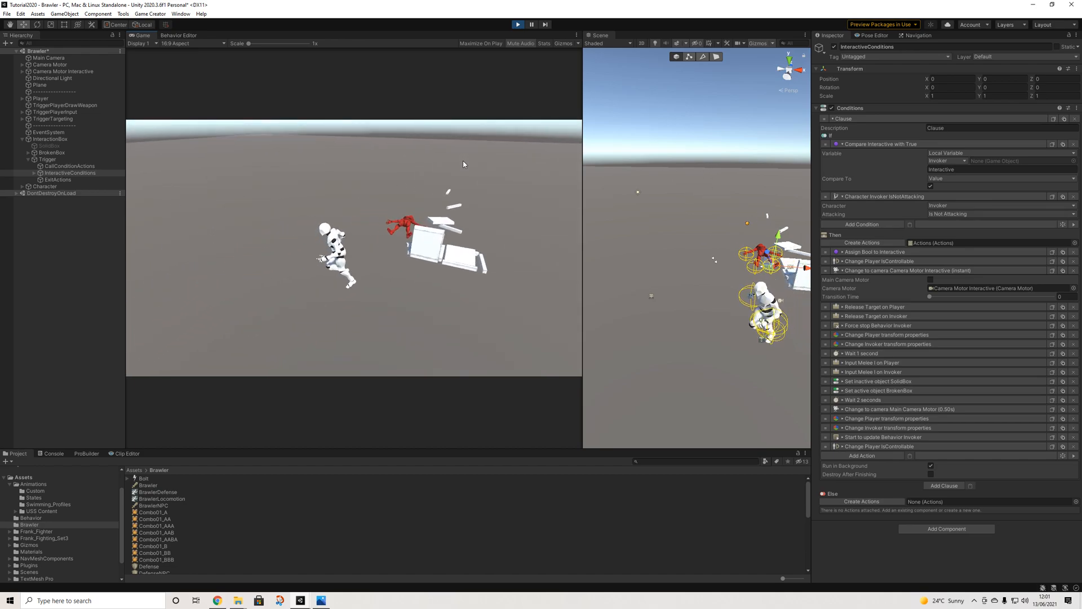
{"action": "key", "text": "w"}
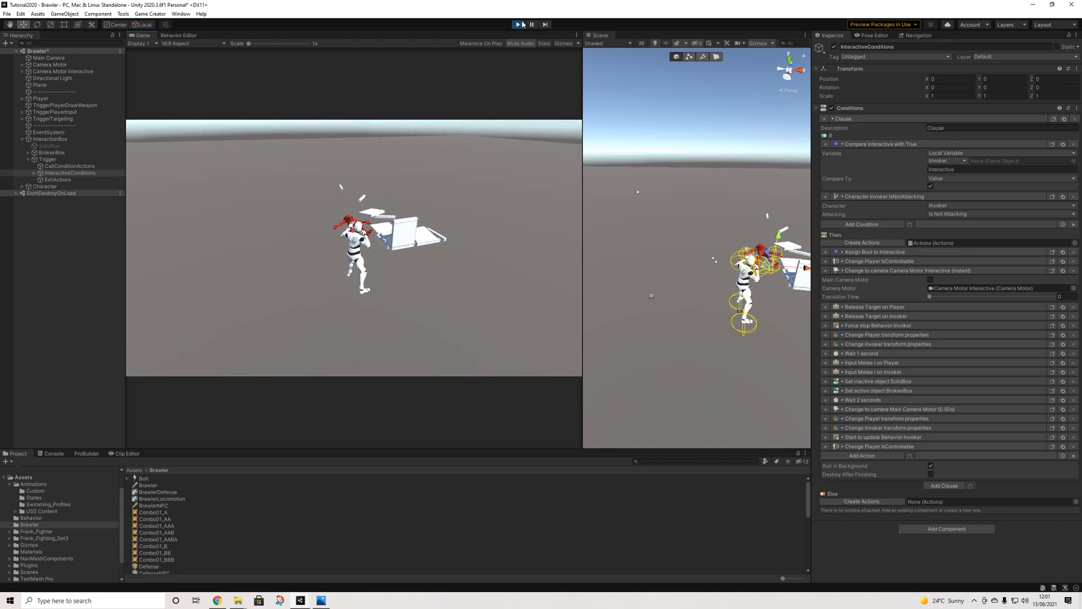
{"action": "left_click", "coordinate": [519, 24]}
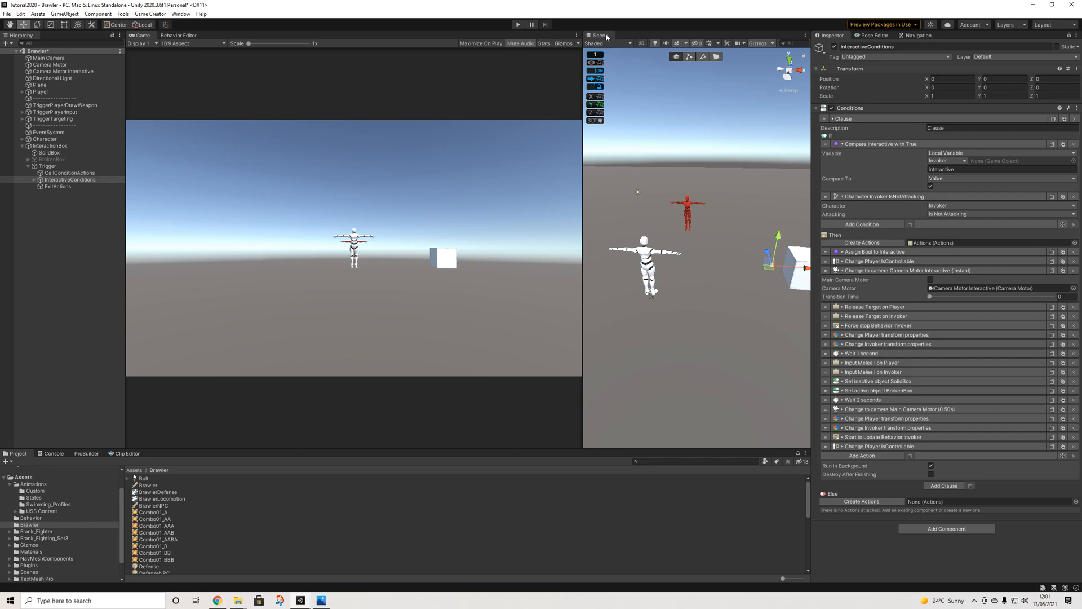
Collapse the camera change action and move the enemy Character right beside the box's open trigger side
{"action": "left_click_drag", "start_coordinate": [769, 274], "coordinate": [768, 313], "text": "alt"}
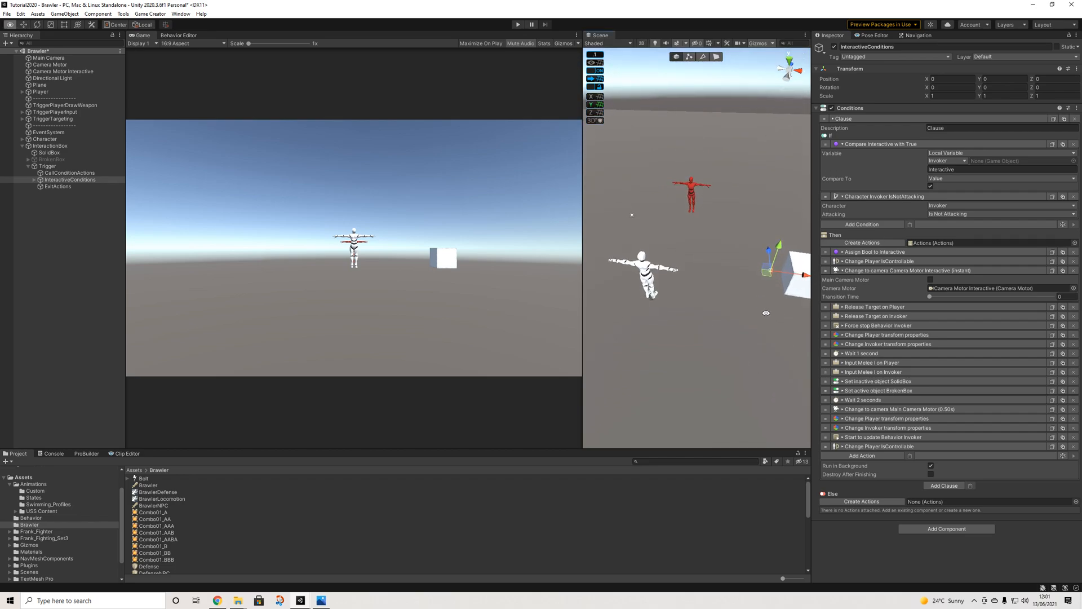
{"action": "middle_click_drag", "start_coordinate": [768, 313], "coordinate": [664, 293]}
{"action": "left_click", "coordinate": [860, 271]}
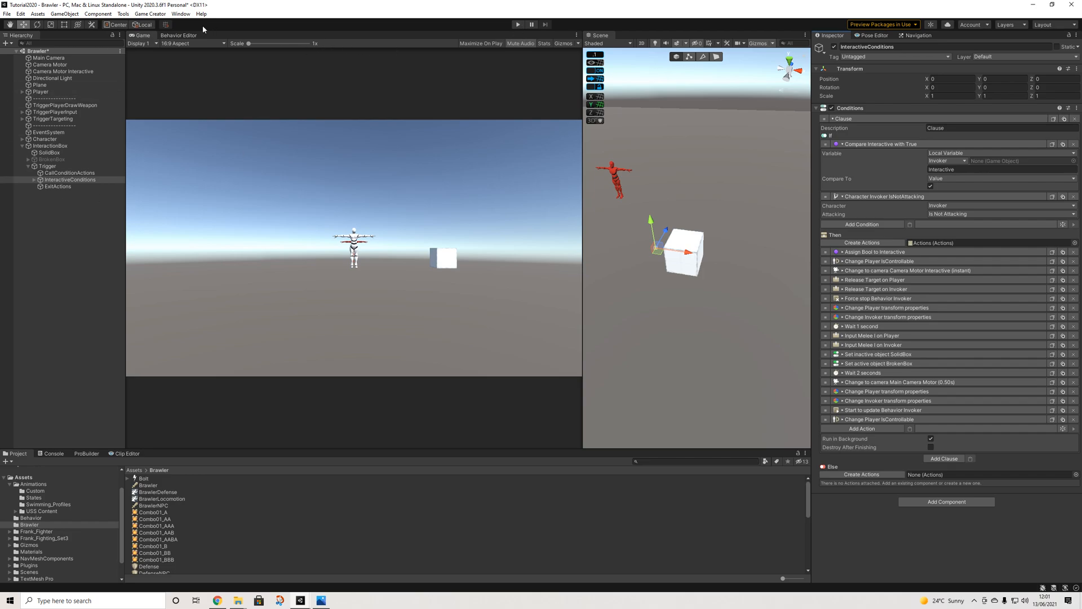
{"action": "middle_click_drag", "start_coordinate": [630, 204], "coordinate": [715, 212]}
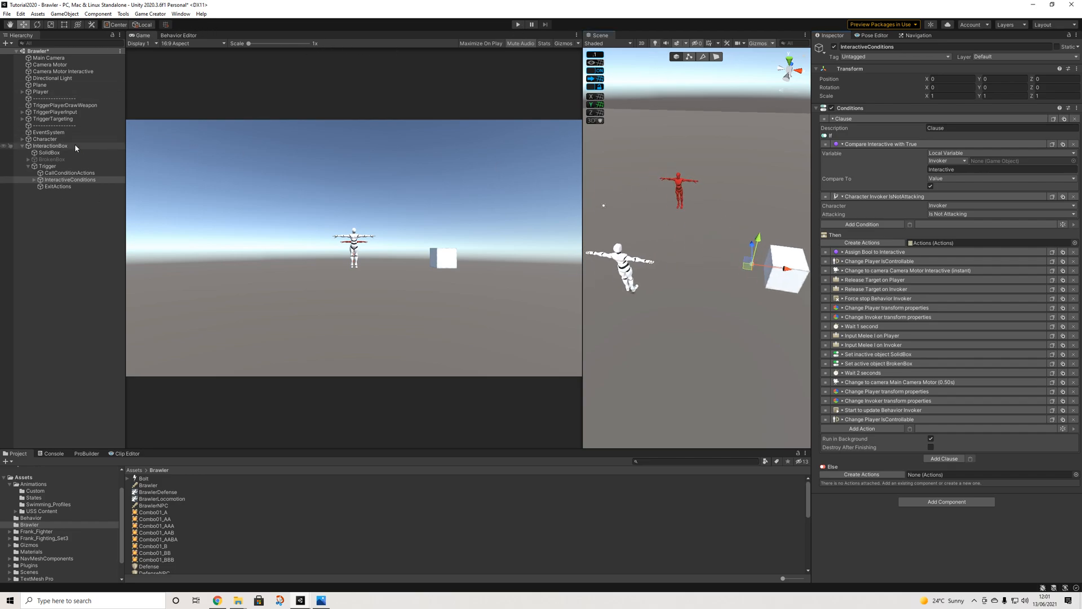
{"action": "left_click", "coordinate": [54, 139]}
{"action": "left_click_drag", "start_coordinate": [645, 191], "coordinate": [722, 249]}
Play-test the interaction with InteractiveConditions selected and pause the game during the two-second wait after the box breaks
{"action": "left_click", "coordinate": [57, 179]}
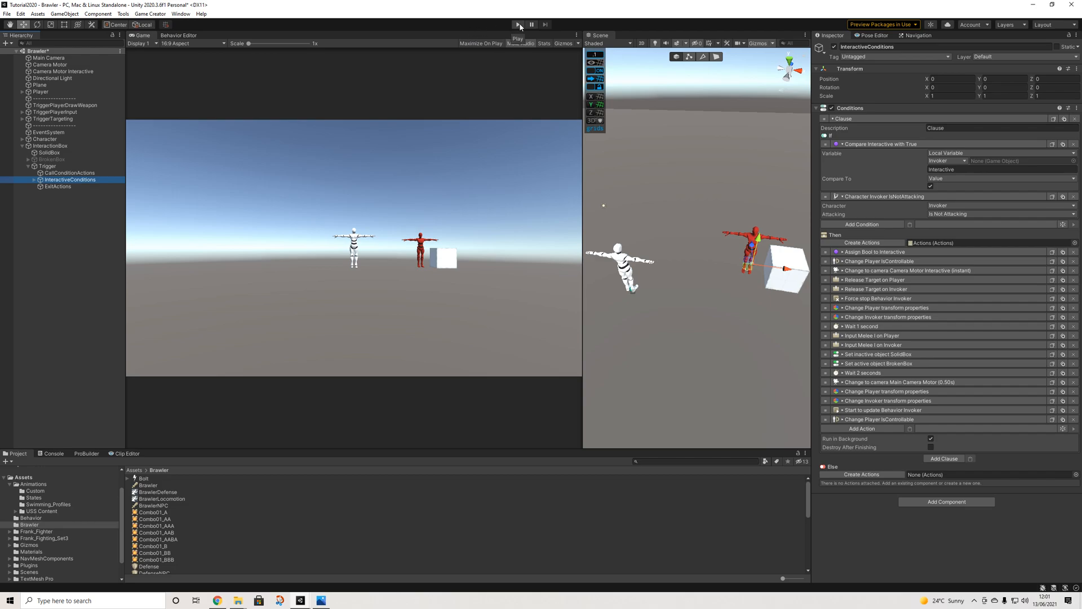
{"action": "left_click", "coordinate": [519, 25]}
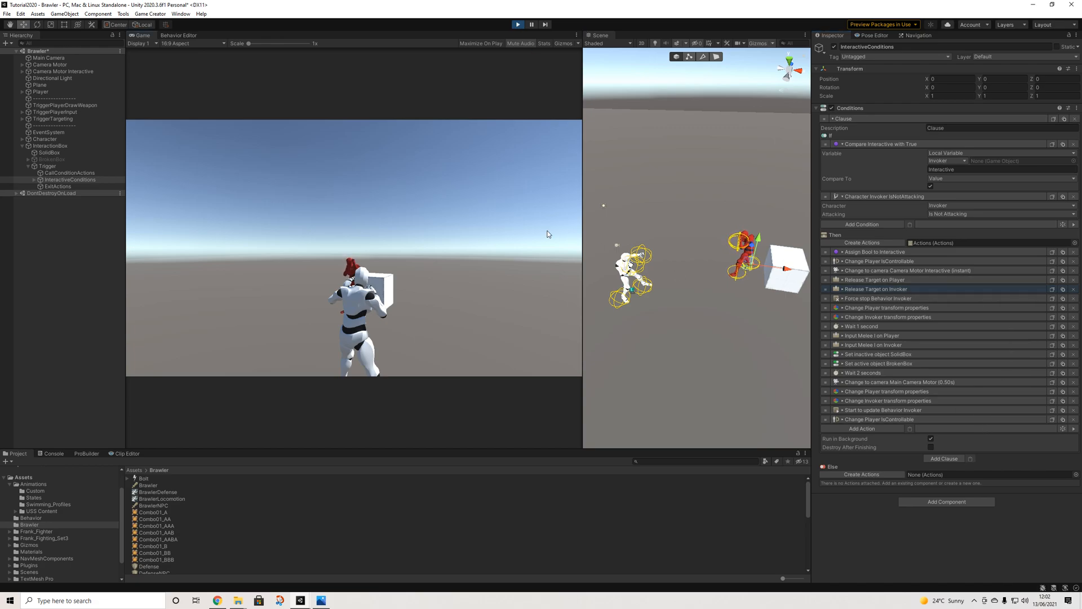
{"action": "left_click", "coordinate": [518, 24]}
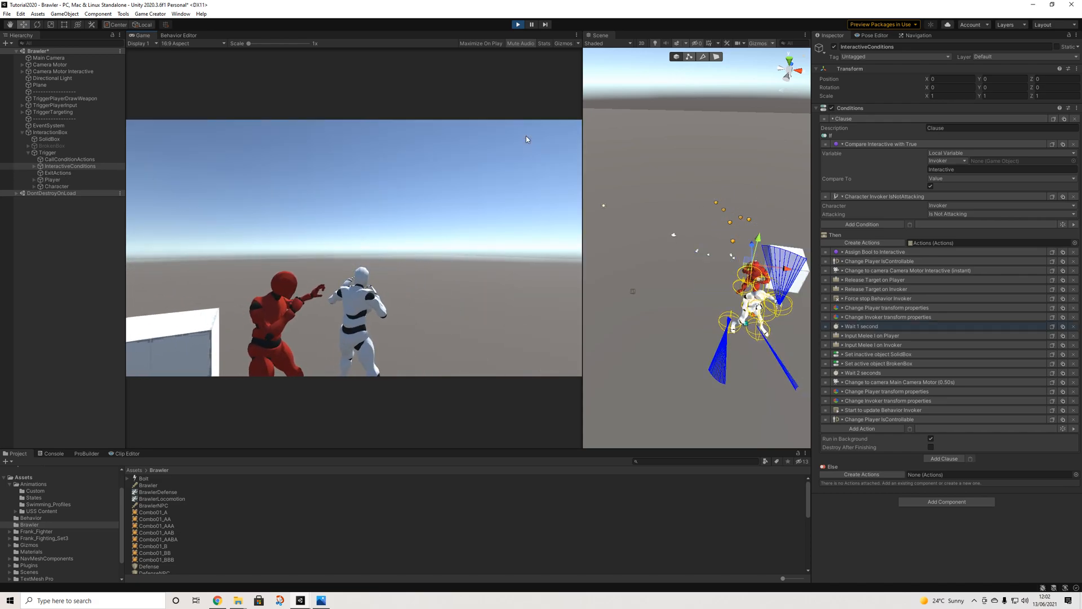
{"action": "left_click", "coordinate": [532, 25]}
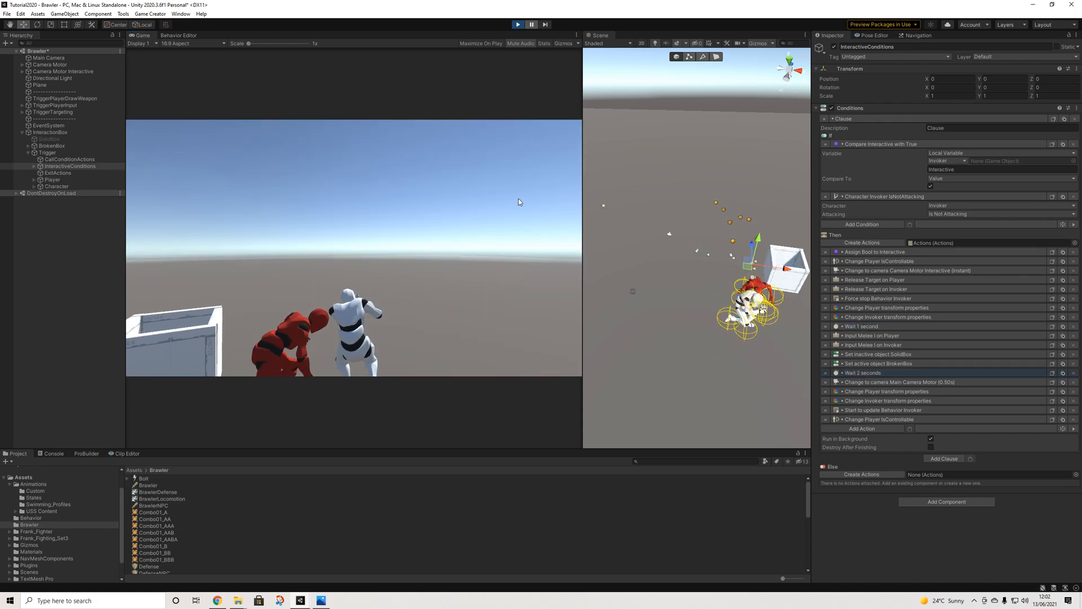
Try moving the Trigger object in the running scene to about X 0.5 and Z -1.52 to reposition both fighters against the box
{"action": "middle_click_drag", "start_coordinate": [740, 317], "coordinate": [665, 259]}
{"action": "left_click_drag", "start_coordinate": [776, 280], "coordinate": [791, 378], "text": "alt"}
{"action": "middle_click_drag", "start_coordinate": [680, 230], "coordinate": [741, 226]}
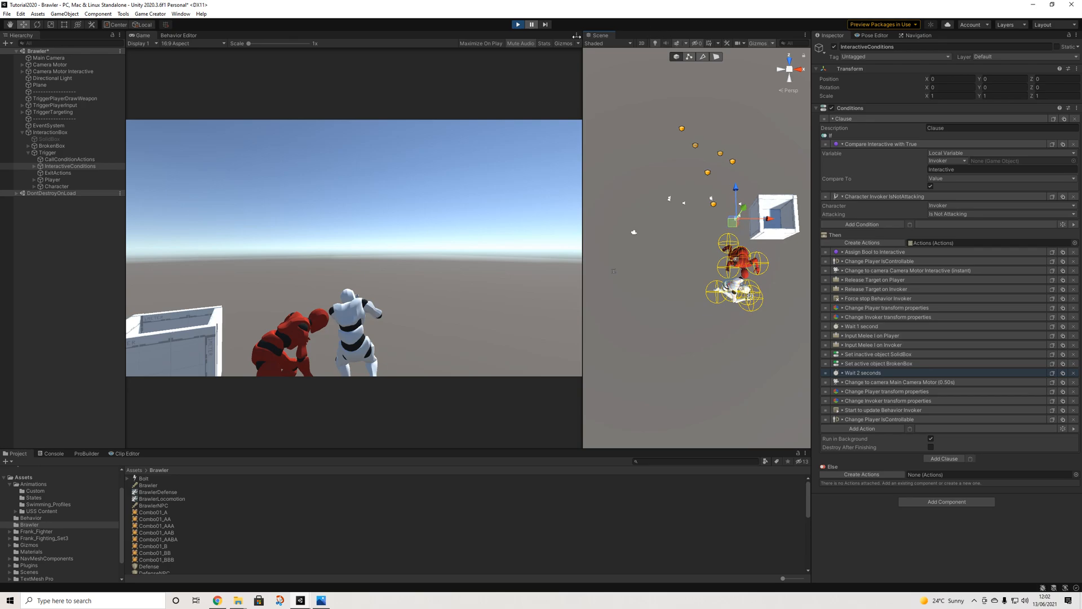
{"action": "left_click", "coordinate": [48, 152]}
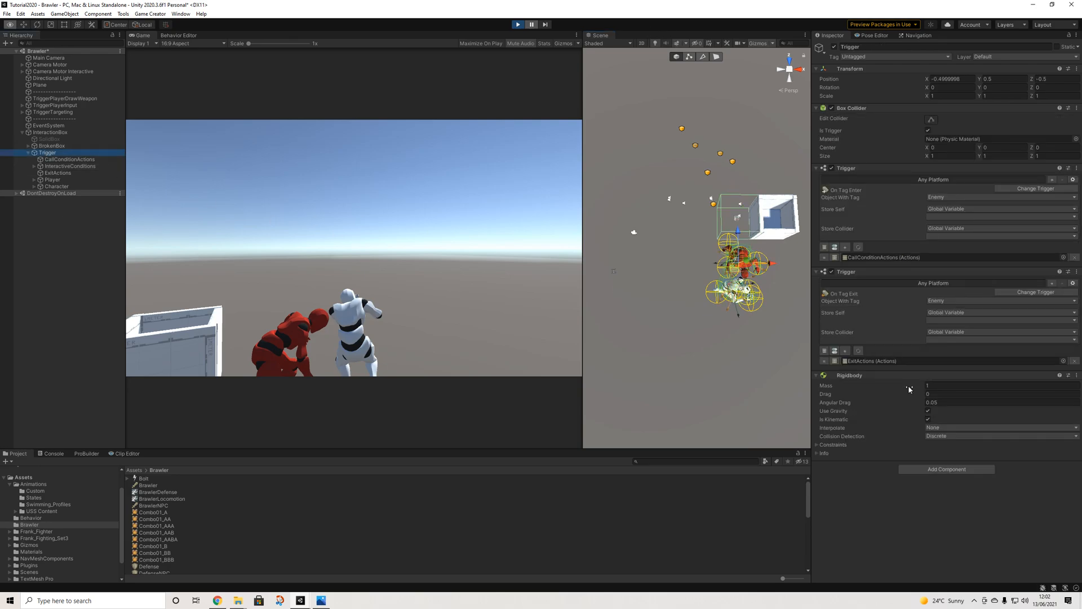
{"action": "left_click_drag", "start_coordinate": [757, 332], "coordinate": [728, 232], "text": "alt"}
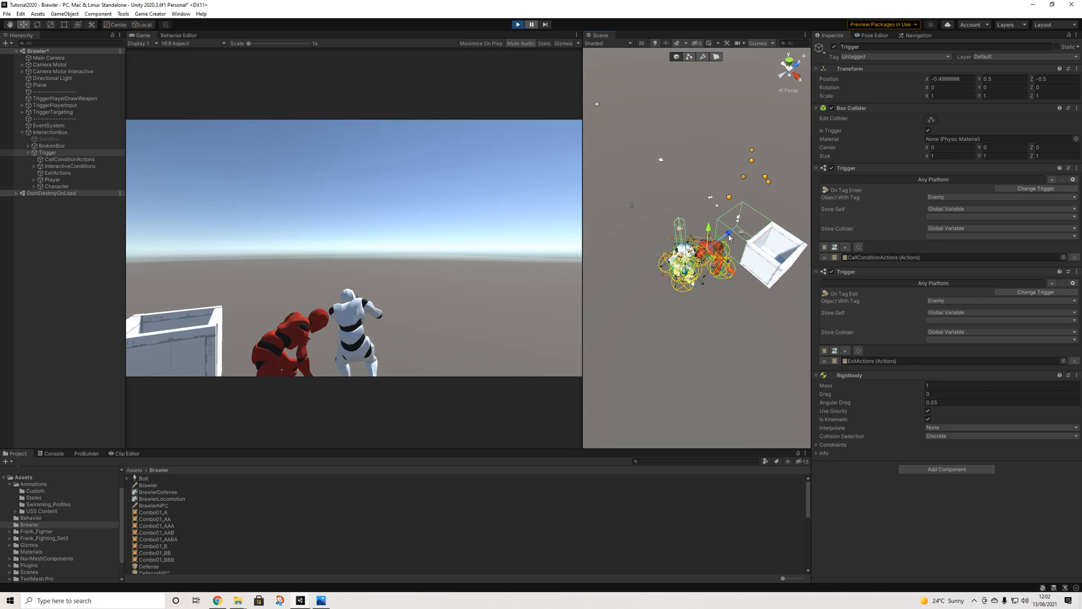
{"action": "left_click_drag", "start_coordinate": [734, 241], "coordinate": [678, 271]}
{"action": "key", "text": "alt"}
{"action": "left_click_drag", "start_coordinate": [748, 291], "coordinate": [744, 264], "text": "alt"}
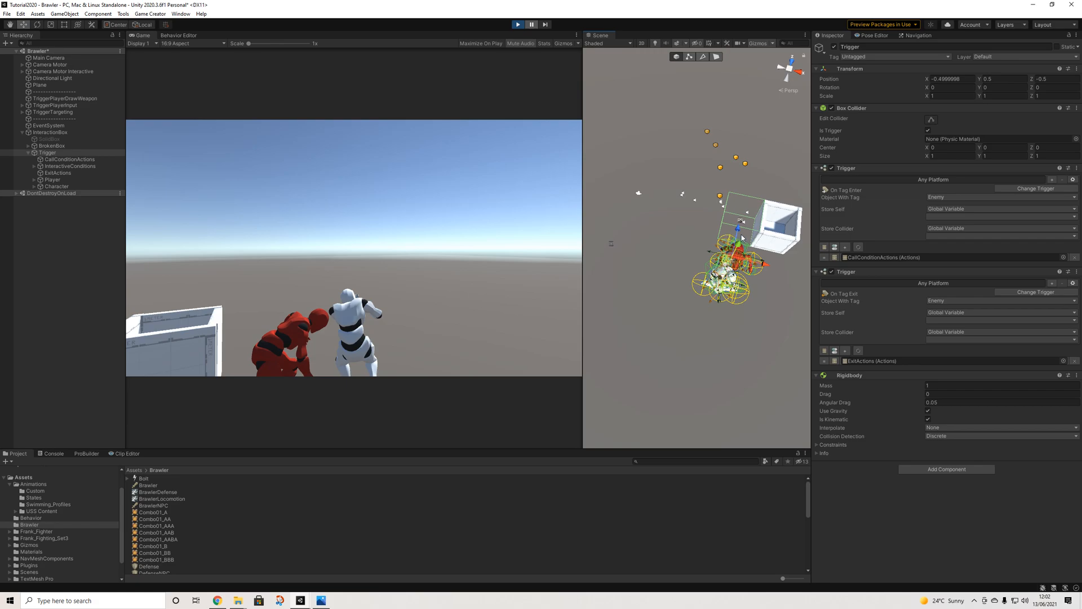
{"action": "left_click_drag", "start_coordinate": [765, 269], "coordinate": [805, 282]}
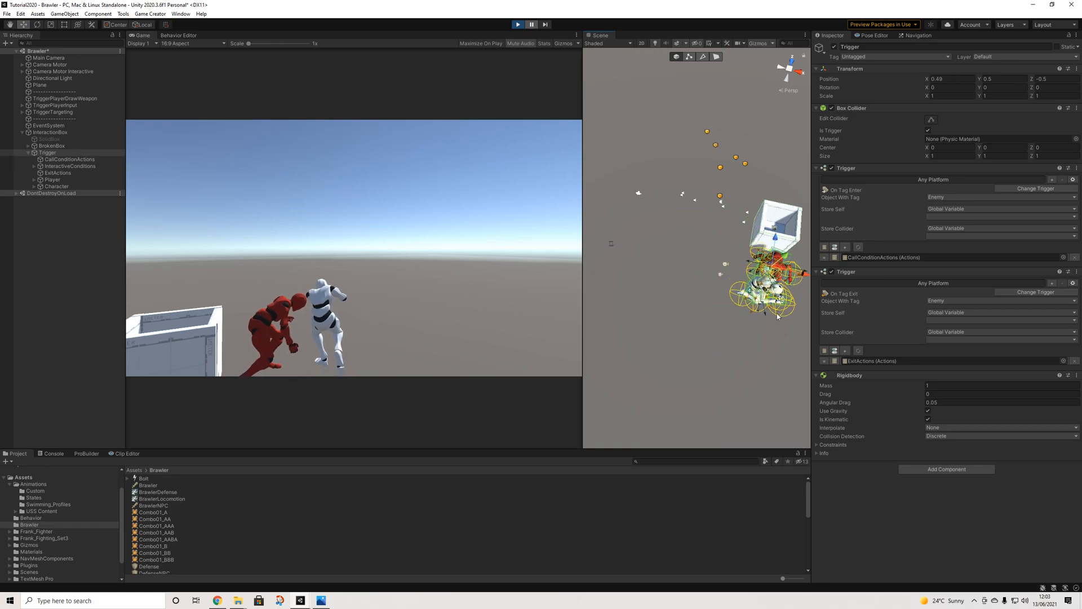
{"action": "middle_click_drag", "start_coordinate": [777, 315], "coordinate": [684, 282]}
{"action": "left_click_drag", "start_coordinate": [681, 210], "coordinate": [667, 247]}
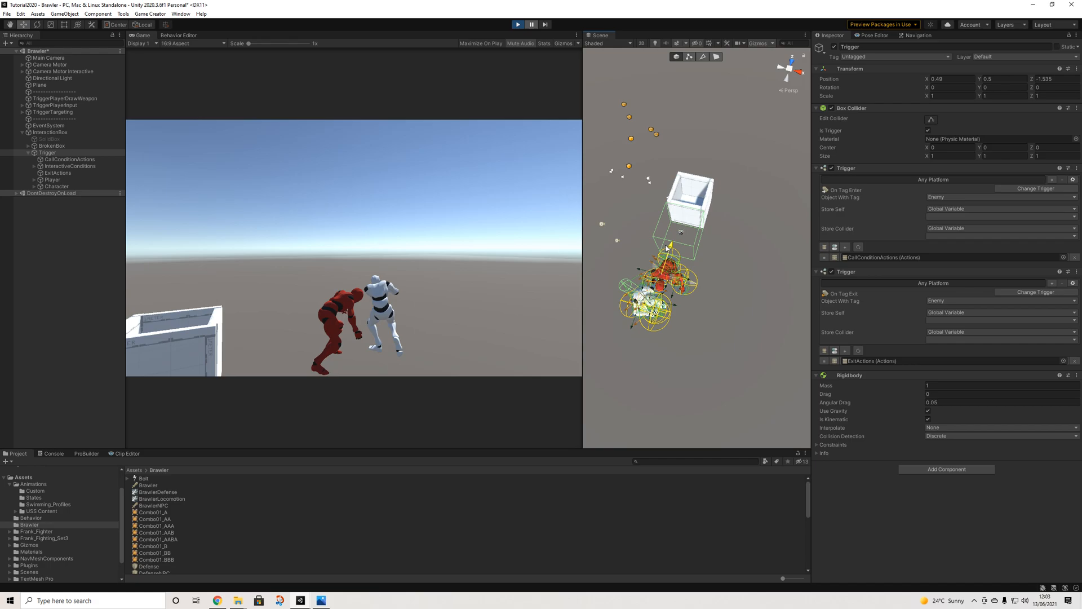
{"action": "left_click_drag", "start_coordinate": [694, 284], "coordinate": [672, 250]}
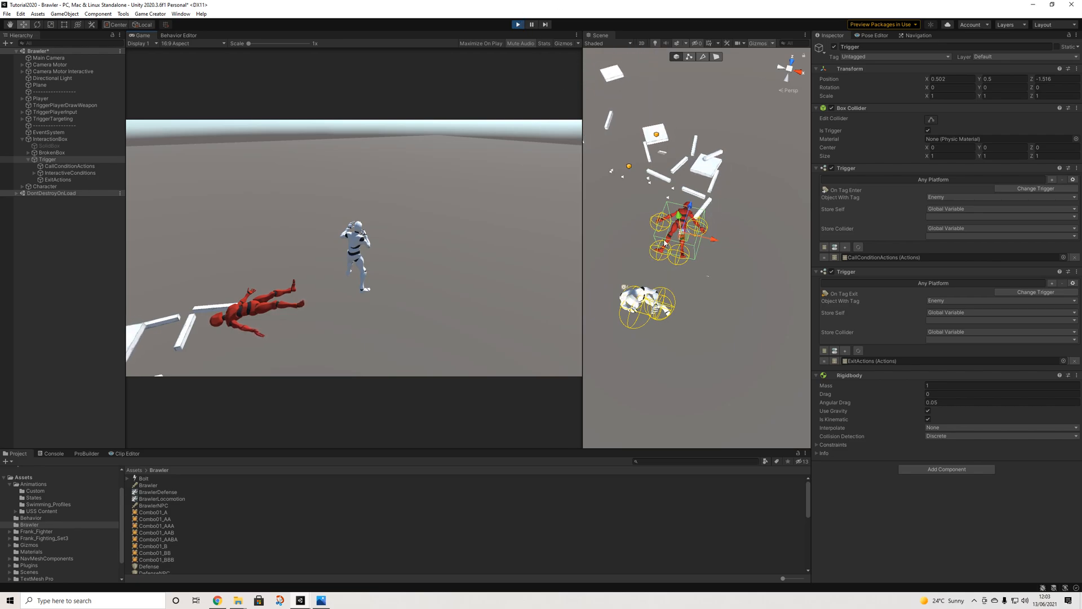
Examine the fallen enemy within the trigger volume up close in the Scene view and end the play test
{"action": "left_click_drag", "start_coordinate": [617, 302], "coordinate": [750, 220], "text": "alt"}
{"action": "scroll", "coordinate": [698, 229], "scroll_direction": "up", "scroll_amount": 4}
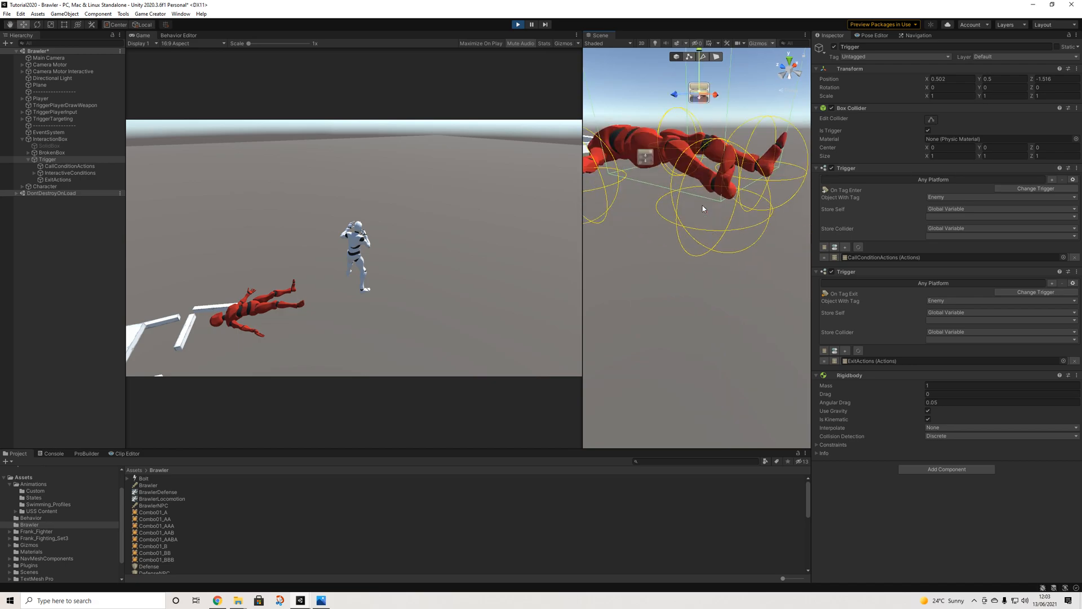
{"action": "scroll", "coordinate": [711, 171], "scroll_direction": "down", "scroll_amount": 4}
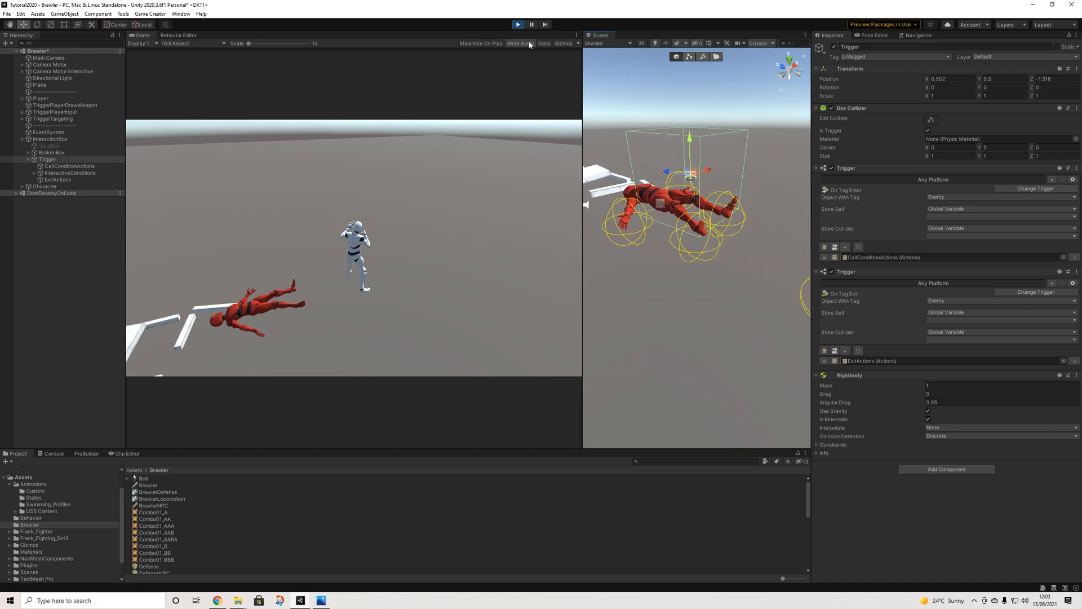
{"action": "left_click", "coordinate": [518, 25]}
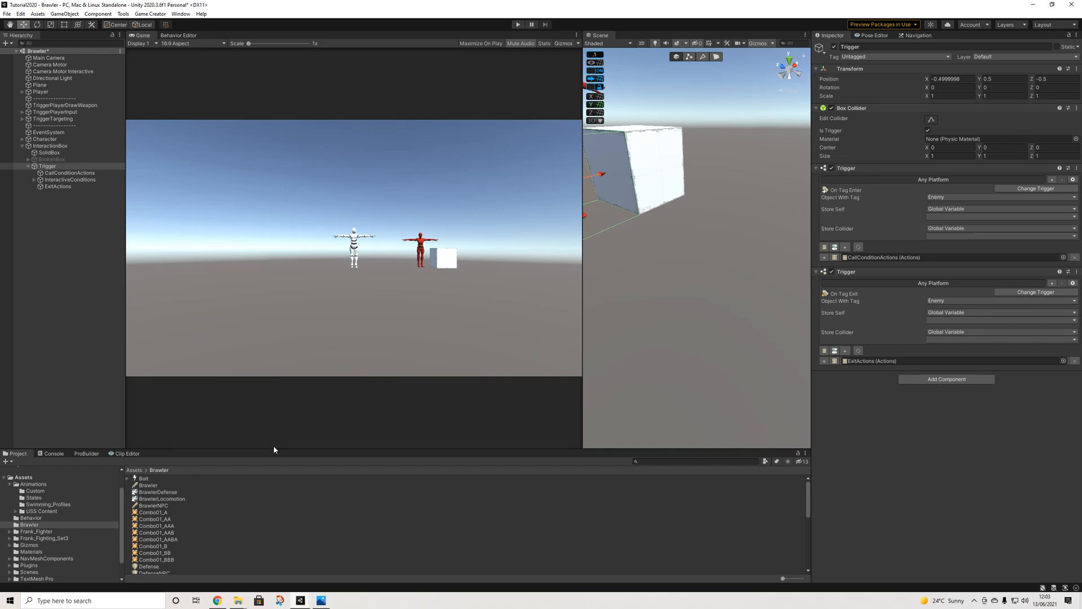
In InteractiveConditions, set the first Change Player transform action's local position to X -2, Y 0, Z 0
{"action": "scroll", "coordinate": [624, 211], "scroll_direction": "down", "scroll_amount": 3}
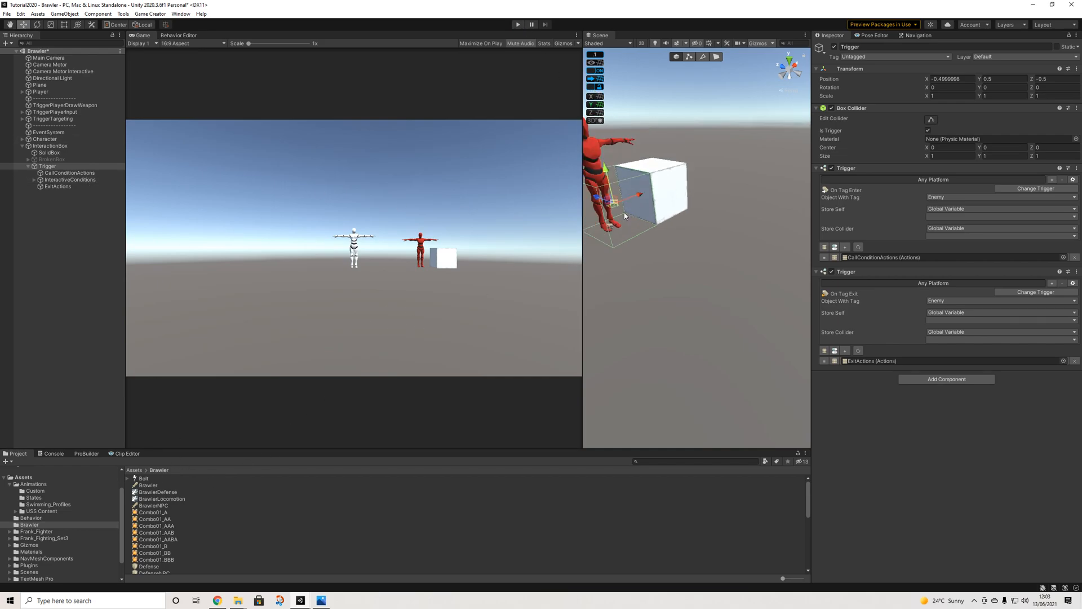
{"action": "middle_click_drag", "start_coordinate": [624, 212], "coordinate": [735, 269]}
{"action": "left_click_drag", "start_coordinate": [734, 269], "coordinate": [630, 304], "text": "alt"}
{"action": "scroll", "coordinate": [630, 304], "scroll_direction": "down", "scroll_amount": 3}
{"action": "middle_click_drag", "start_coordinate": [630, 304], "coordinate": [656, 288]}
{"action": "scroll", "coordinate": [656, 291], "scroll_direction": "down", "scroll_amount": 3}
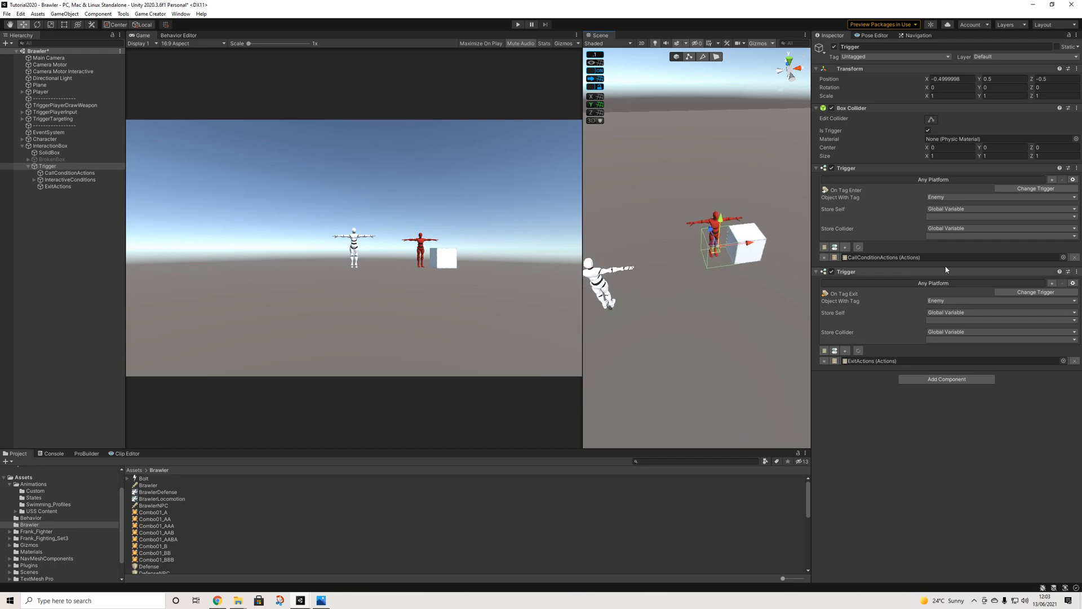
{"action": "left_click", "coordinate": [70, 179]}
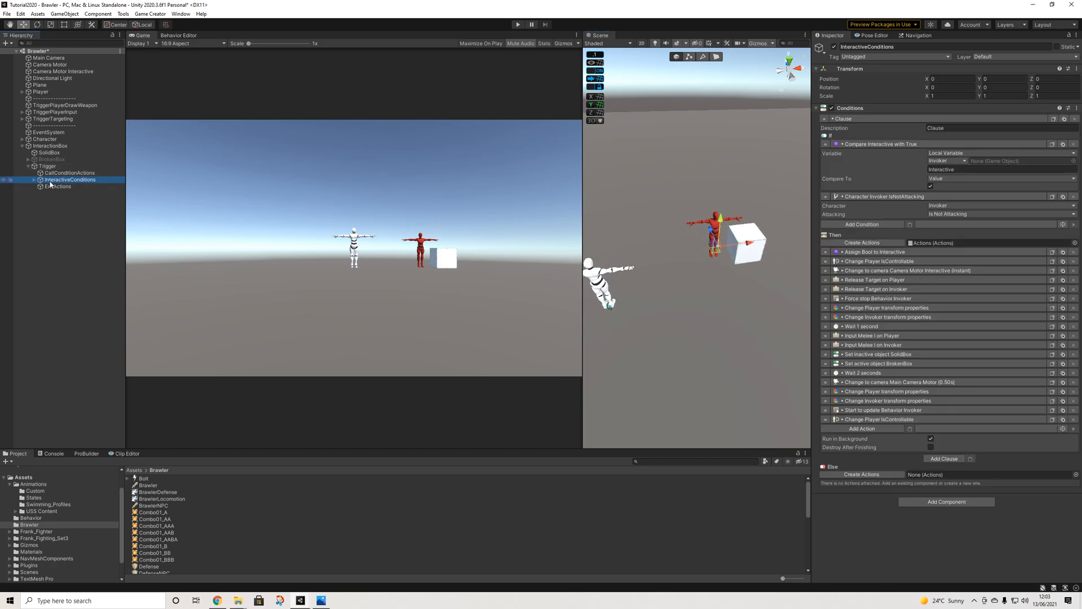
{"action": "left_click", "coordinate": [879, 308]}
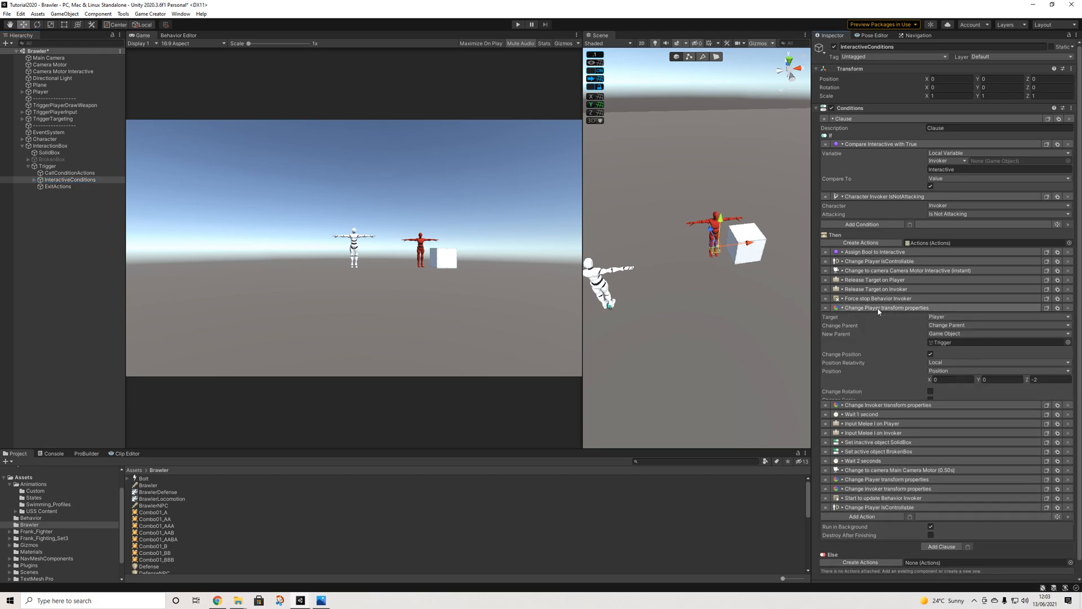
{"action": "left_click", "coordinate": [878, 309]}
{"action": "left_click", "coordinate": [877, 308]}
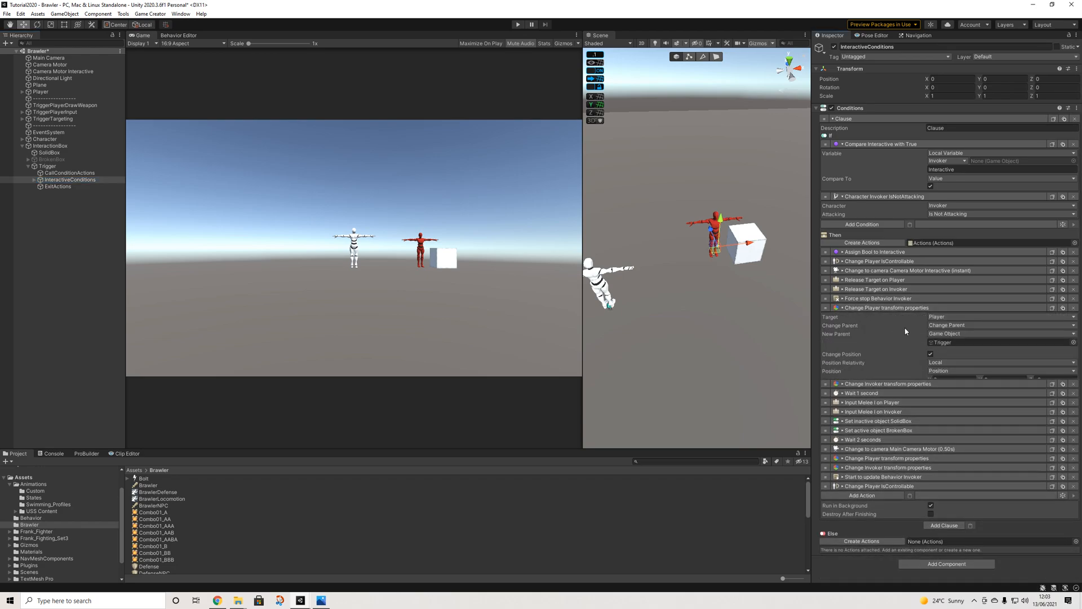
{"action": "type", "text": "0"}
{"action": "left_click", "coordinate": [962, 380]}
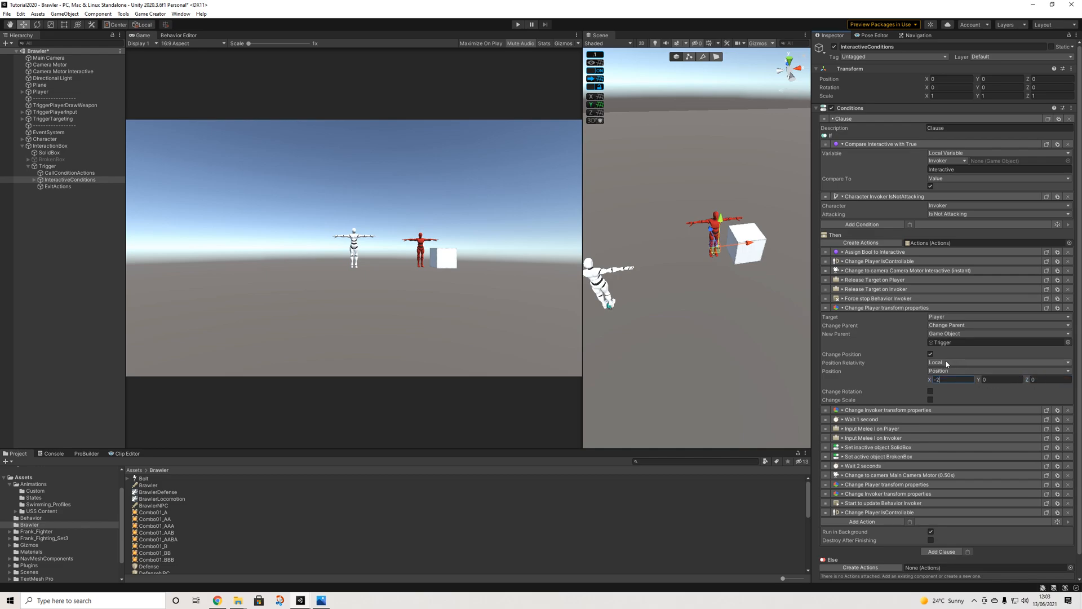
Set the first Change Invoker transform action's local position to X -1, Y 0, Z 0
{"action": "left_click", "coordinate": [870, 308]}
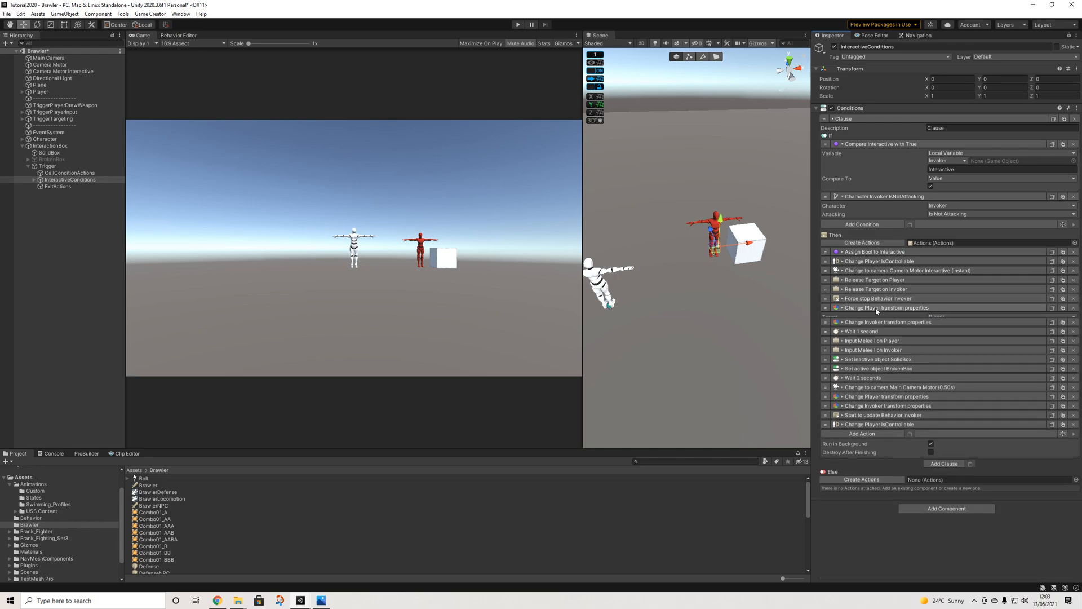
{"action": "left_click", "coordinate": [868, 318]}
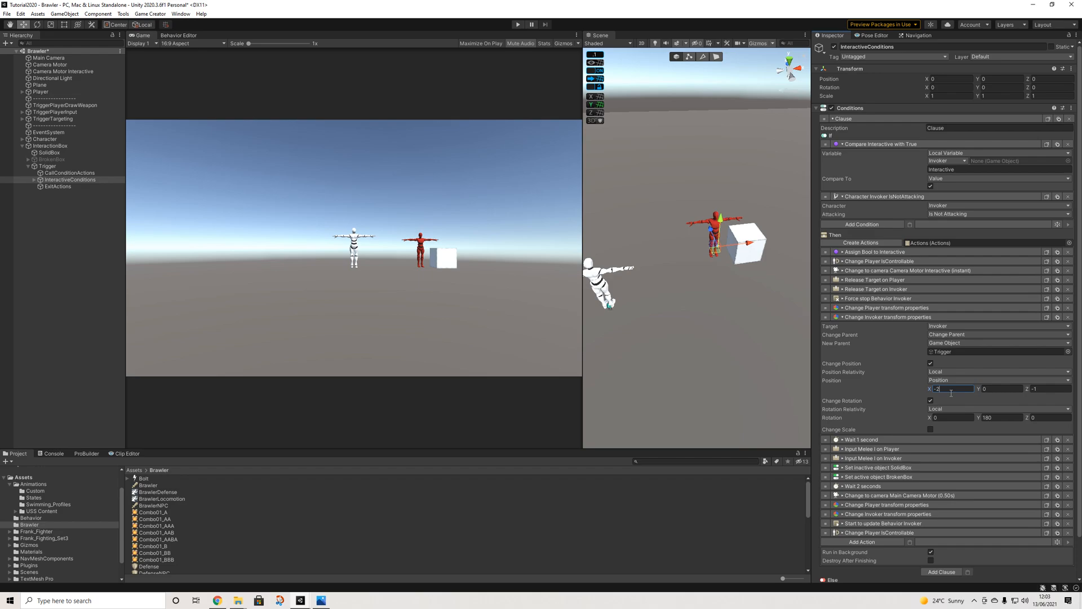
{"action": "left_click", "coordinate": [883, 309]}
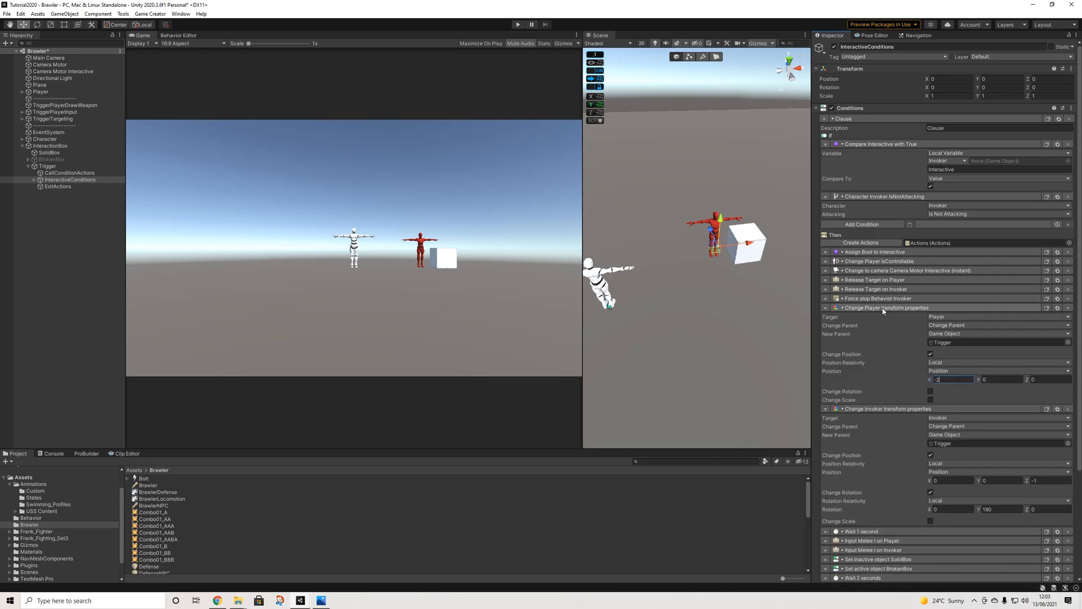
{"action": "left_click", "coordinate": [957, 483]}
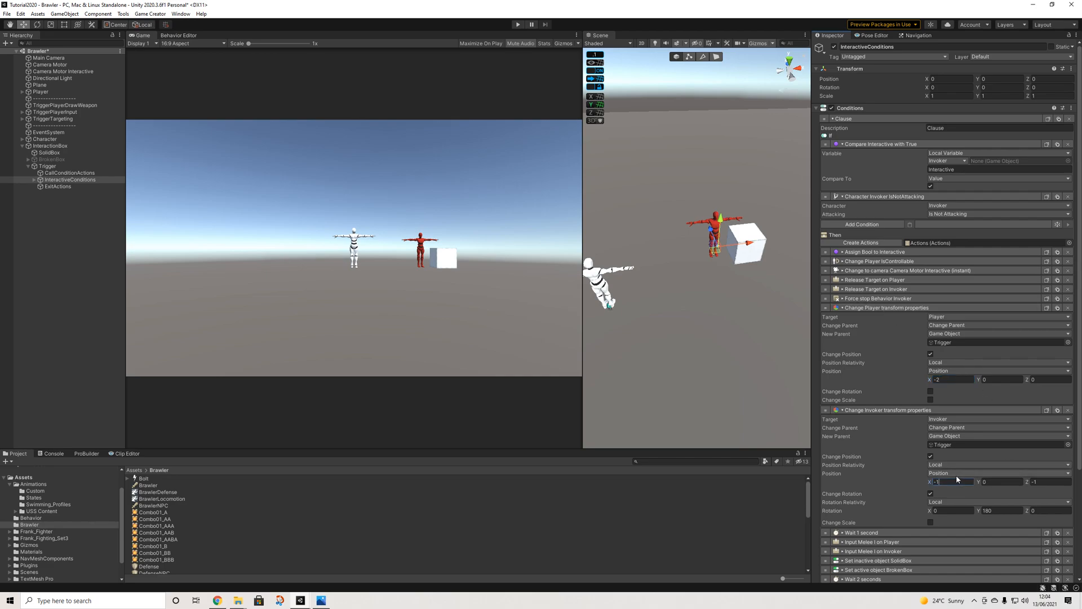
{"action": "left_click", "coordinate": [1043, 483]}
Enable a local rotation change in the first player transform action and play-test the interaction
{"action": "left_click", "coordinate": [931, 392]}
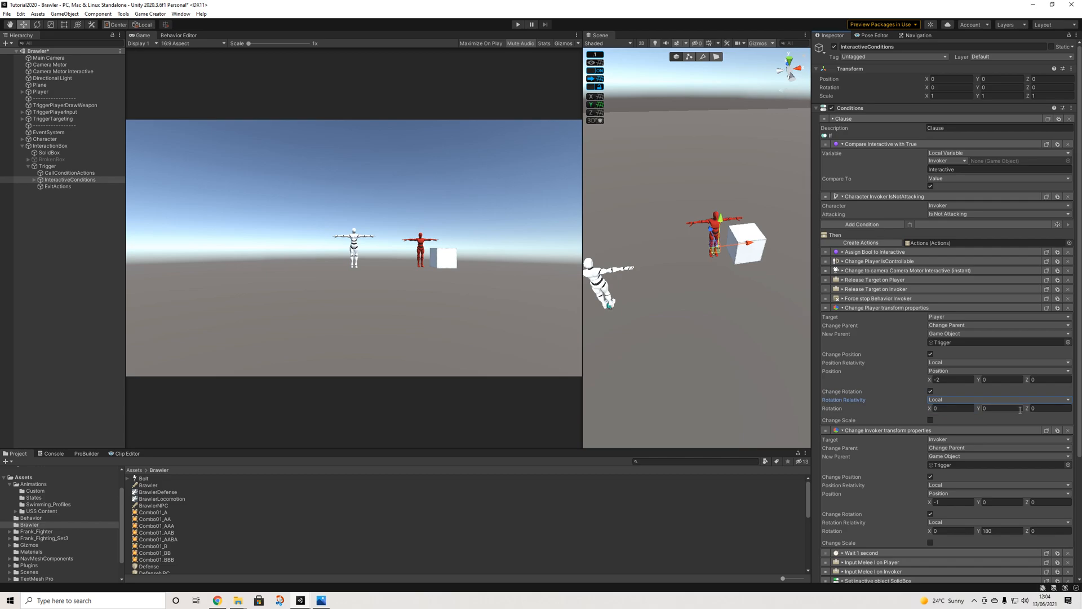
{"action": "left_click", "coordinate": [518, 25]}
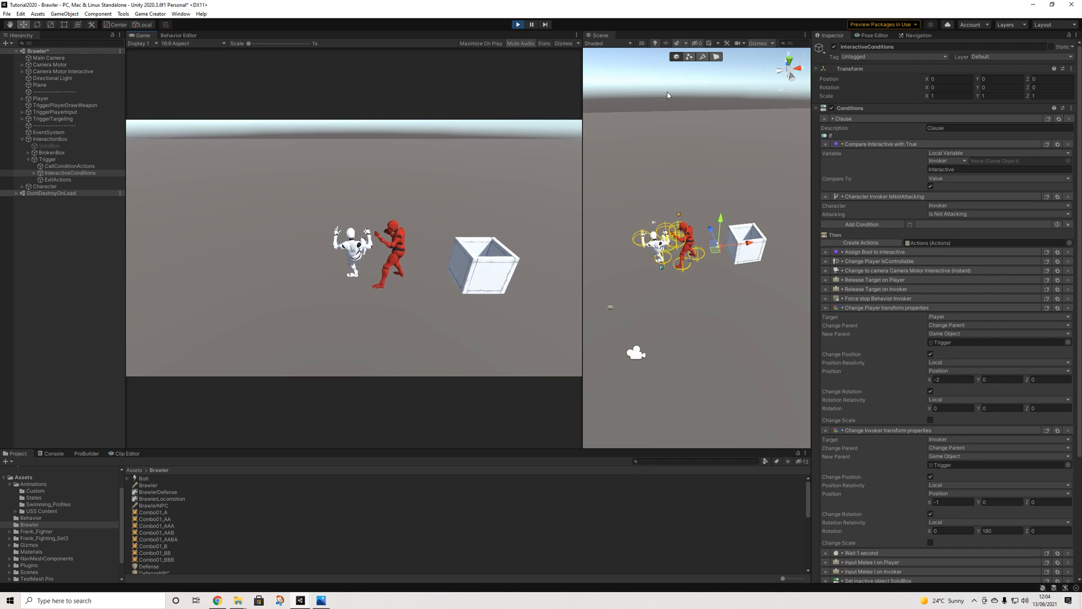
{"action": "left_click", "coordinate": [518, 25]}
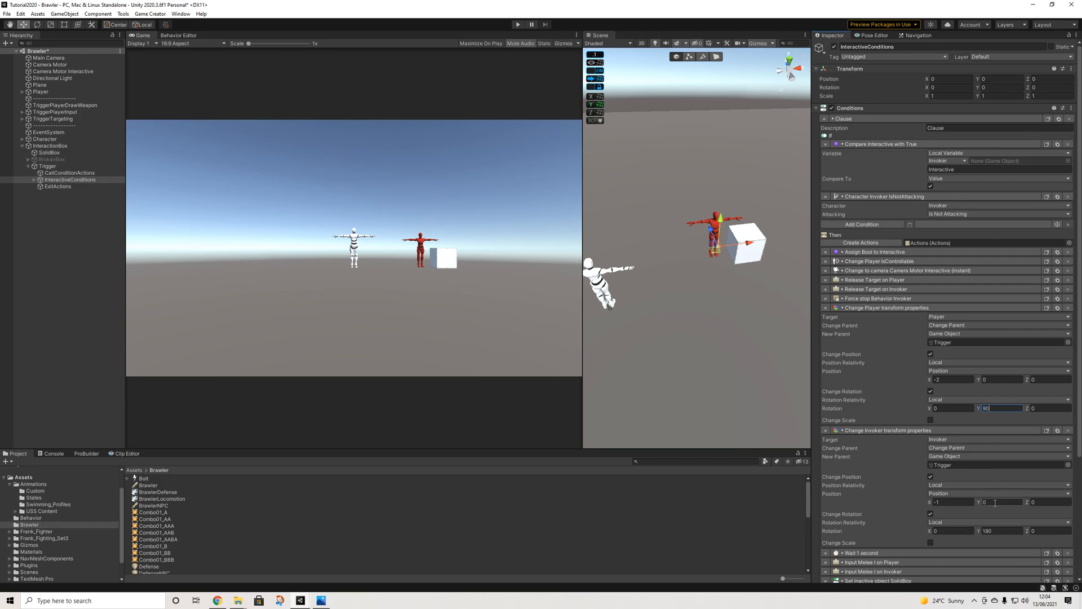
Set the local Y rotation to 90 for the player and -90 for the invoker, and play-test the box break twice
{"action": "left_click", "coordinate": [996, 530]}
{"action": "type", "text": "-90"}
{"action": "left_click", "coordinate": [518, 25]}
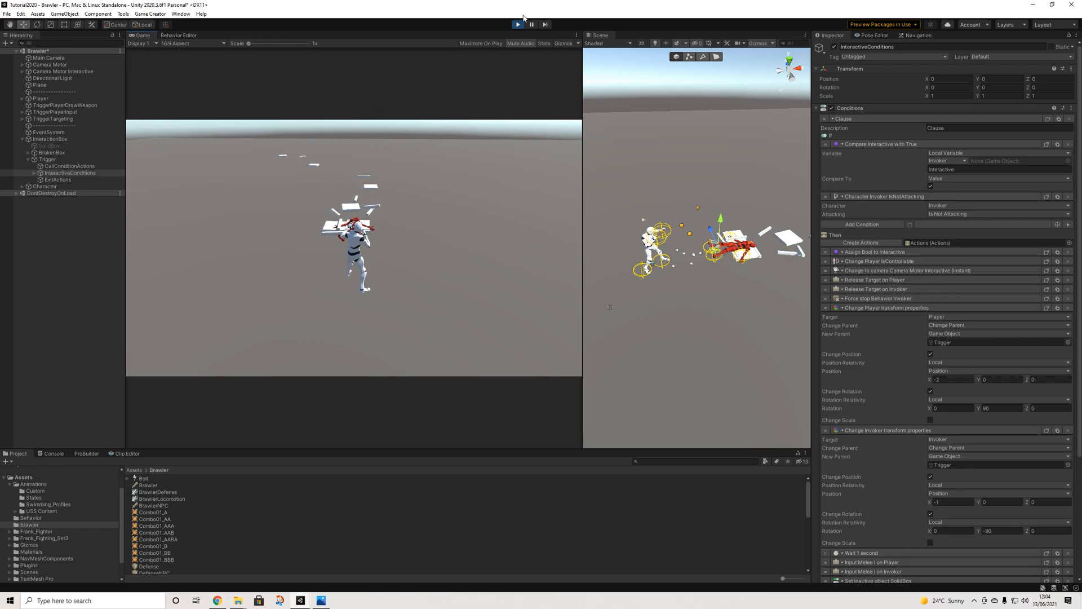
{"action": "left_click", "coordinate": [517, 25]}
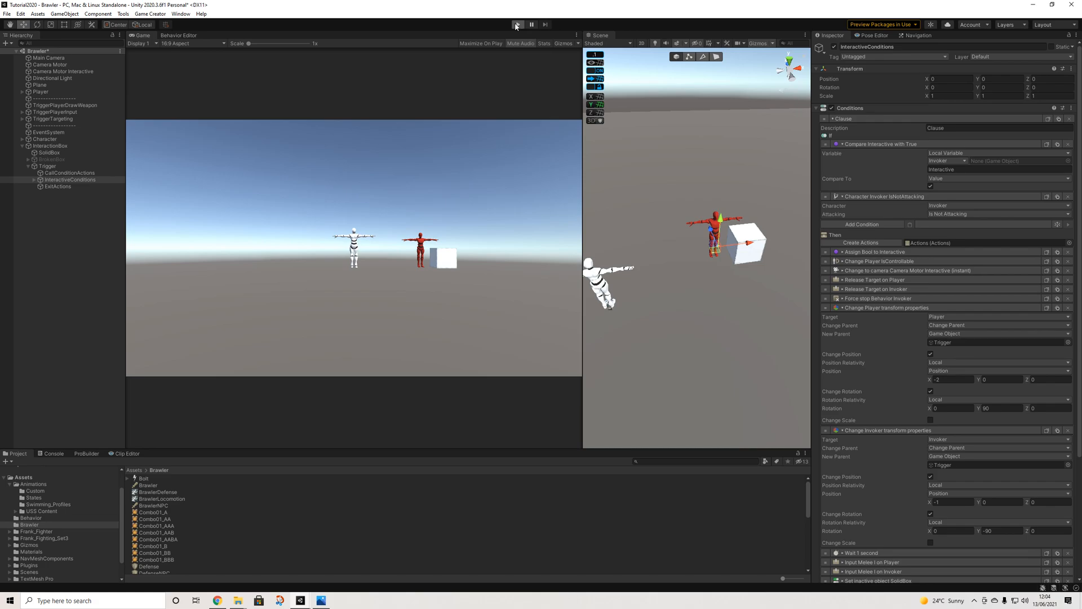
{"action": "left_click", "coordinate": [515, 26]}
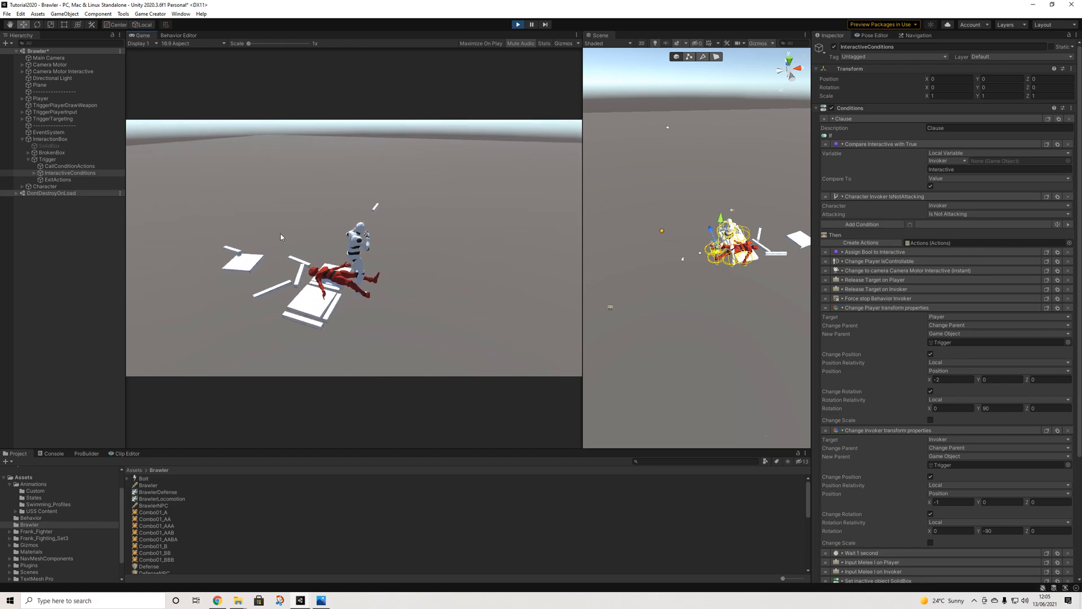
{"action": "left_click", "coordinate": [518, 25]}
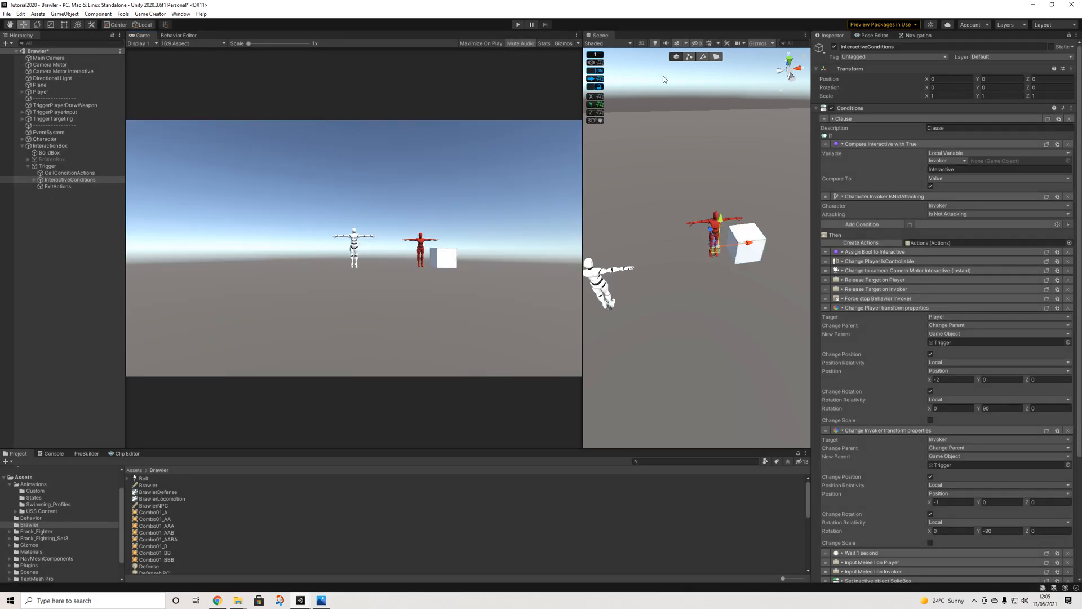
Set the first invoker transform action's local X position to -0.5, adjust the player's X position, and collapse both actions
{"action": "left_click", "coordinate": [924, 307]}
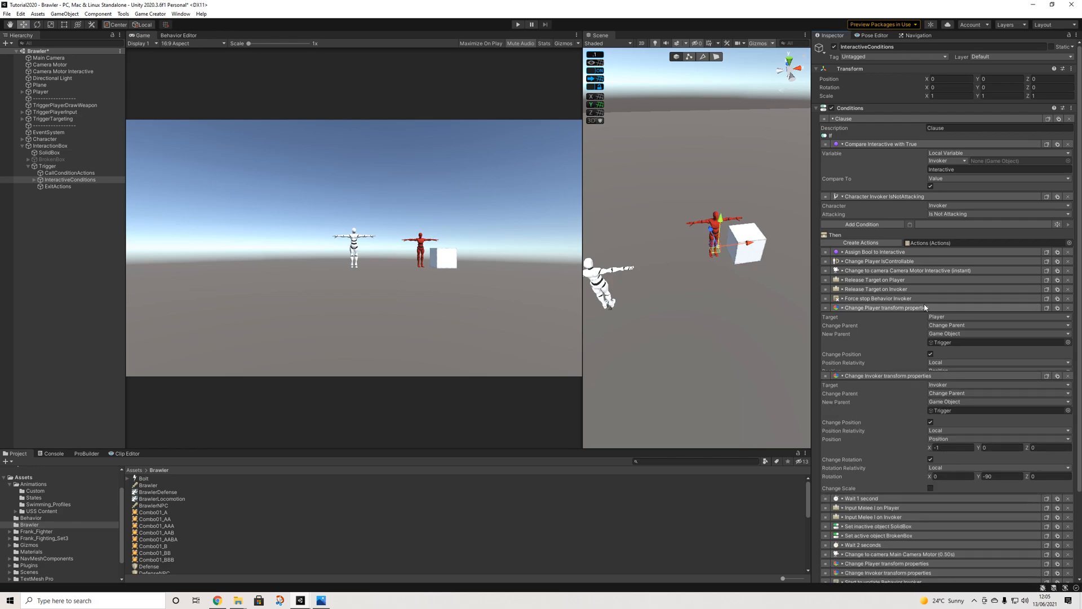
{"action": "left_click", "coordinate": [902, 317]}
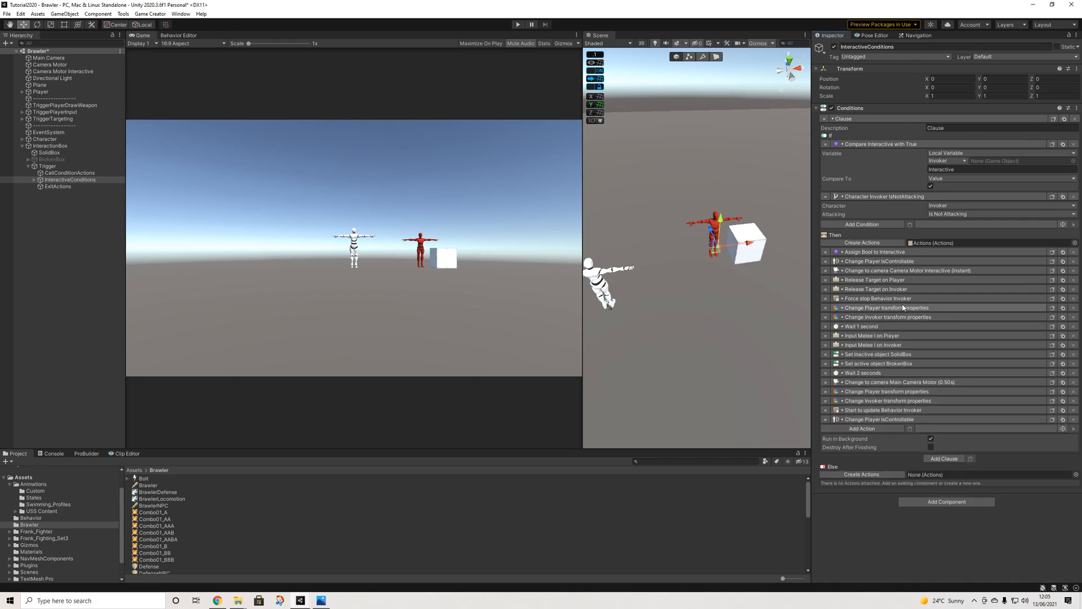
{"action": "left_click", "coordinate": [902, 309]}
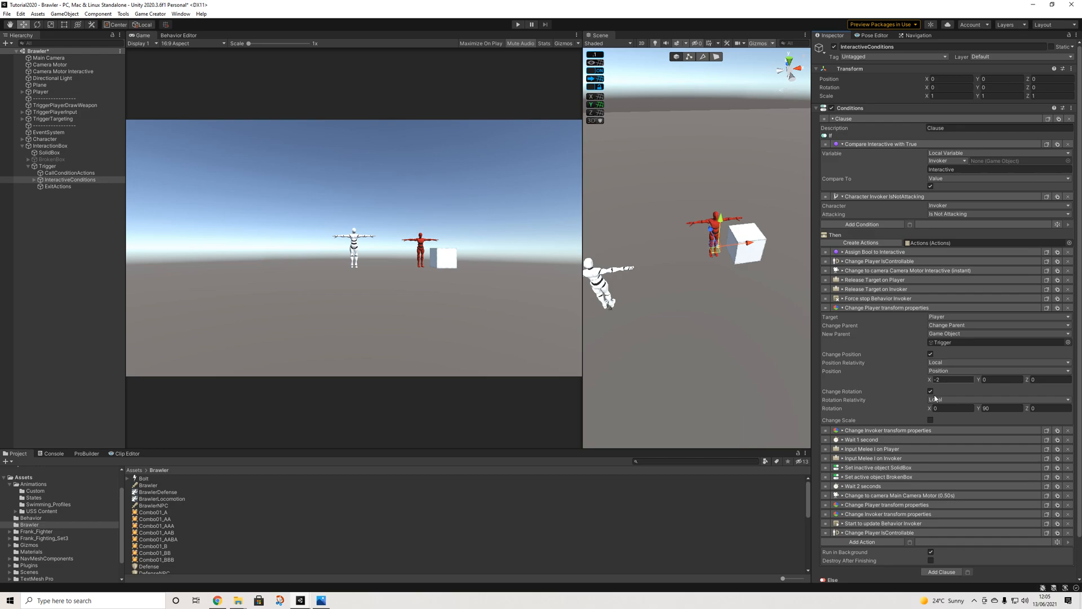
{"action": "left_click", "coordinate": [924, 430]}
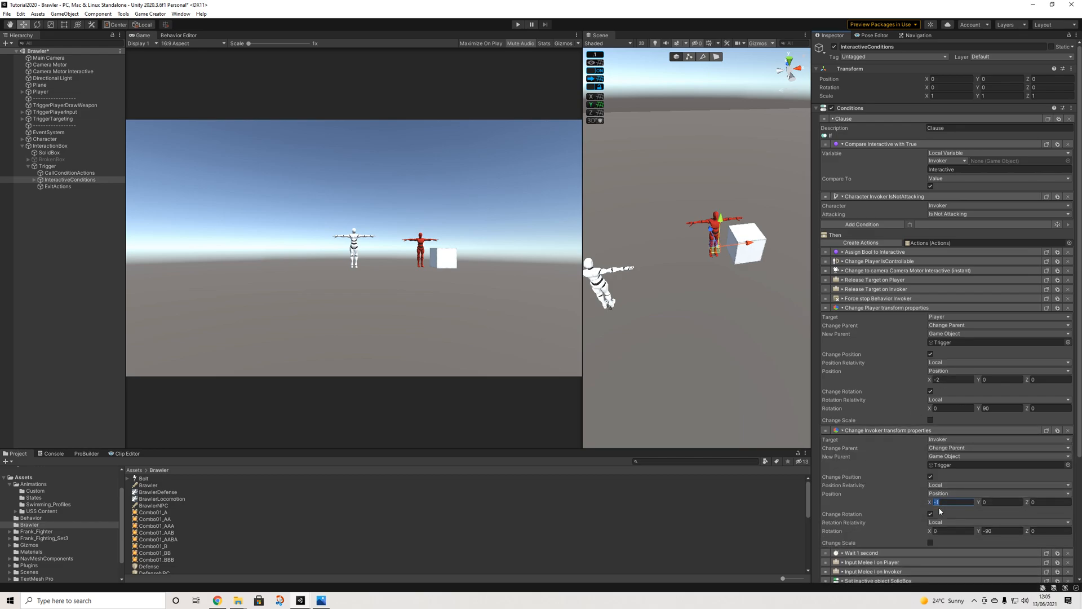
{"action": "left_click", "coordinate": [955, 381]}
{"action": "left_click", "coordinate": [884, 309]}
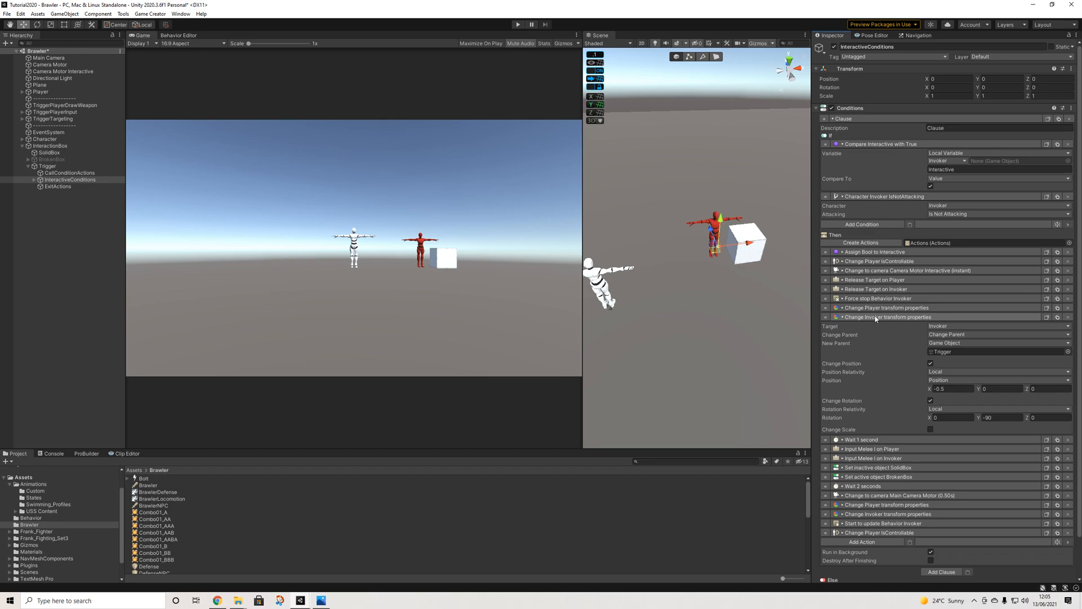
{"action": "left_click", "coordinate": [876, 317]}
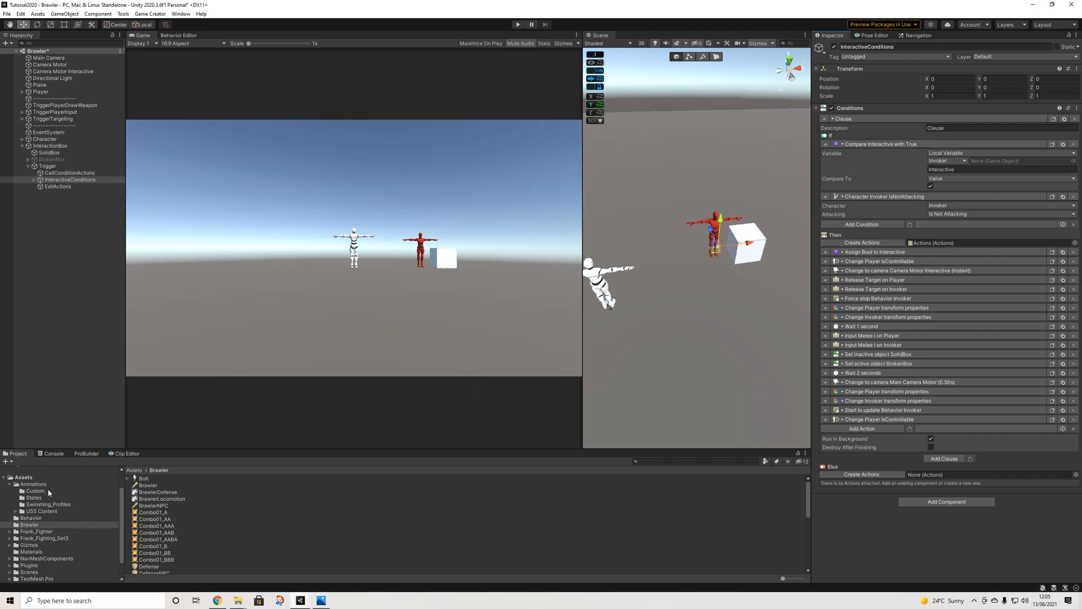
Open the import settings of Frank_FS3@Grapple_F3 from the Frank_Fighting_Set3 Grapple animations folder
{"action": "left_click", "coordinate": [33, 536]}
{"action": "double_click", "coordinate": [148, 478]}
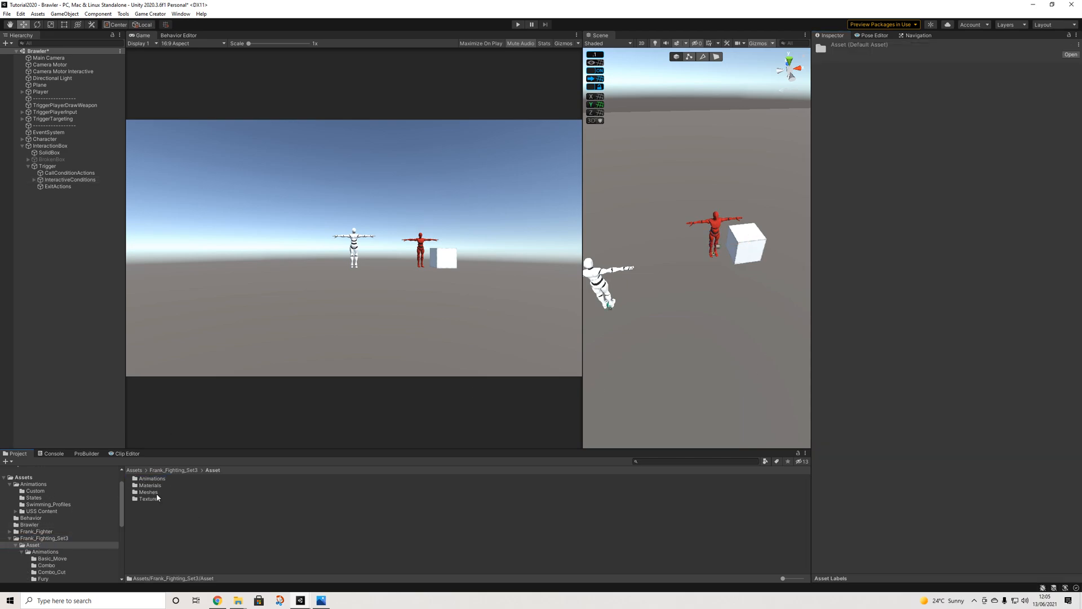
{"action": "double_click", "coordinate": [150, 479]}
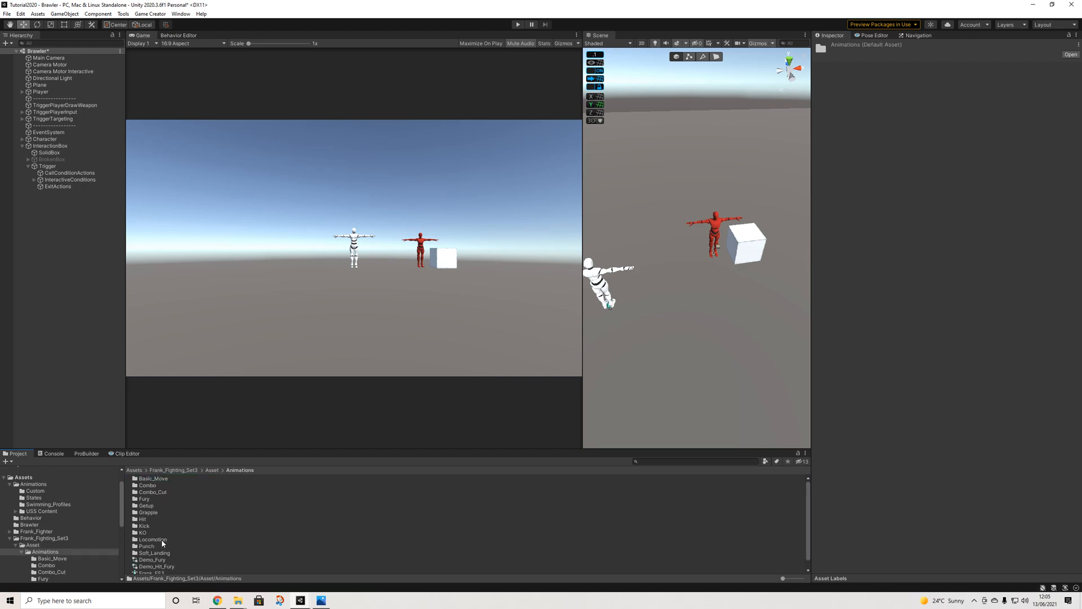
{"action": "double_click", "coordinate": [148, 512]}
{"action": "left_click", "coordinate": [186, 505]}
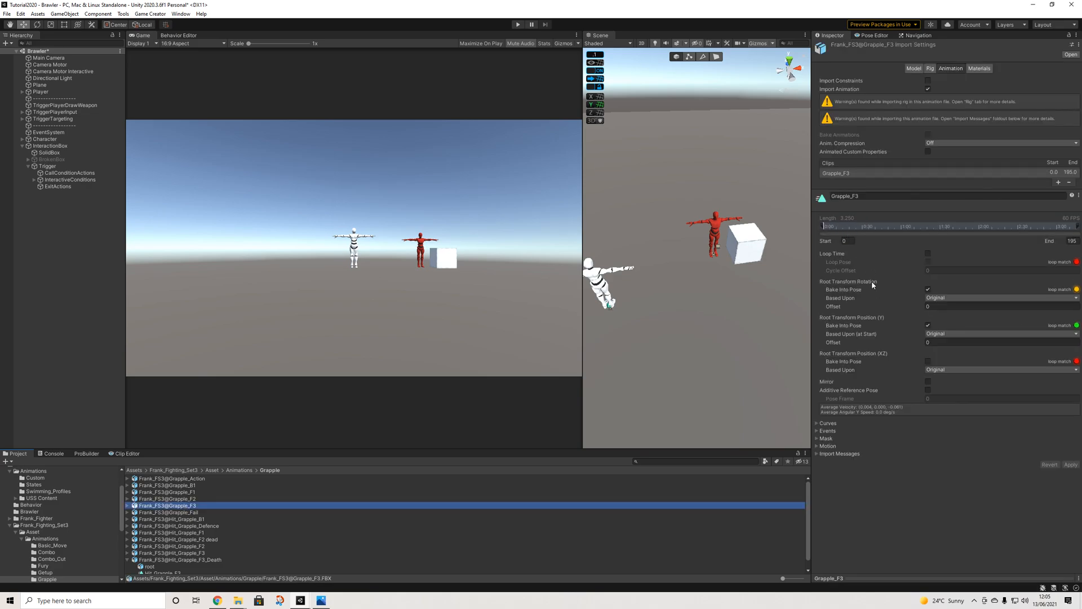
Try trimming the Grapple_F3 clip's start to about frame 86, show its preview, and restore the start to frame 0
{"action": "left_click", "coordinate": [844, 224]}
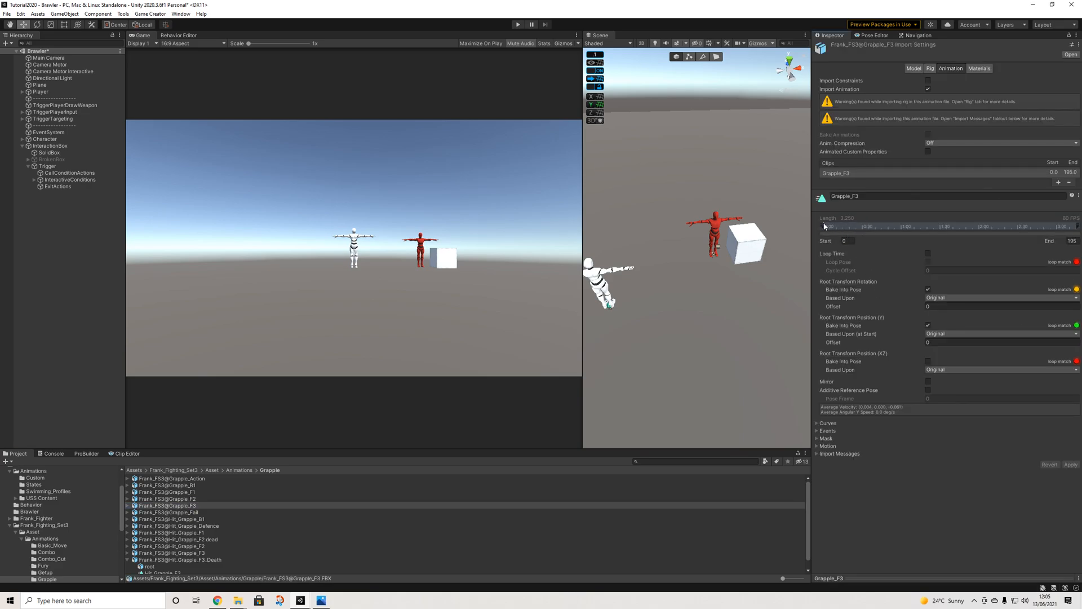
{"action": "left_click_drag", "start_coordinate": [824, 227], "coordinate": [933, 239]}
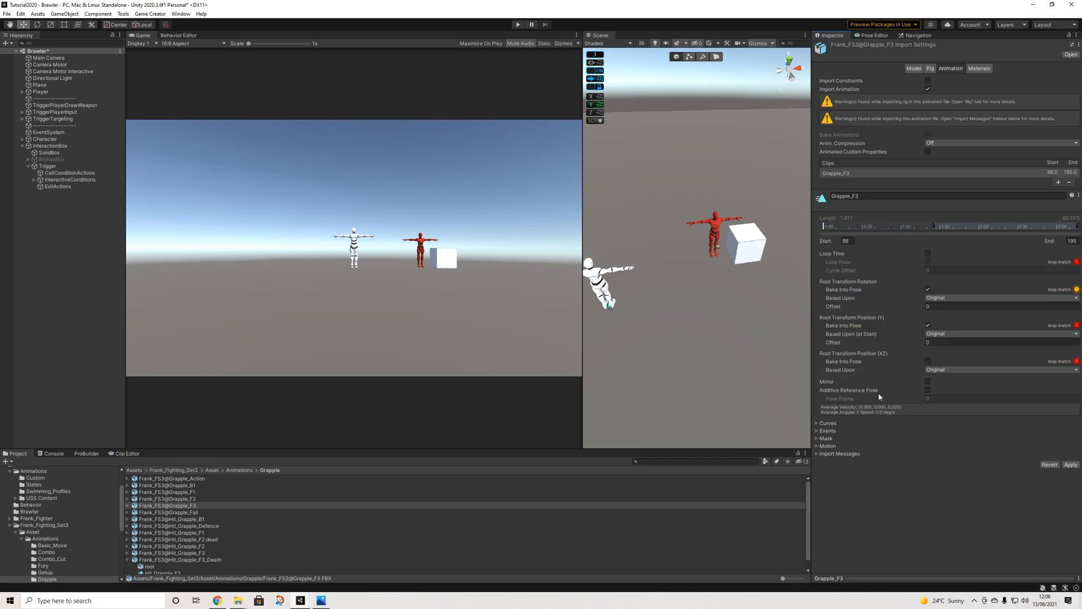
{"action": "left_click", "coordinate": [851, 582]}
{"action": "mouse_move", "coordinate": [931, 225]}
{"action": "left_mouse_down"}
{"action": "mouse_move", "coordinate": [1006, 244]}
{"action": "mouse_move", "coordinate": [782, 216]}
{"action": "left_mouse_up"}
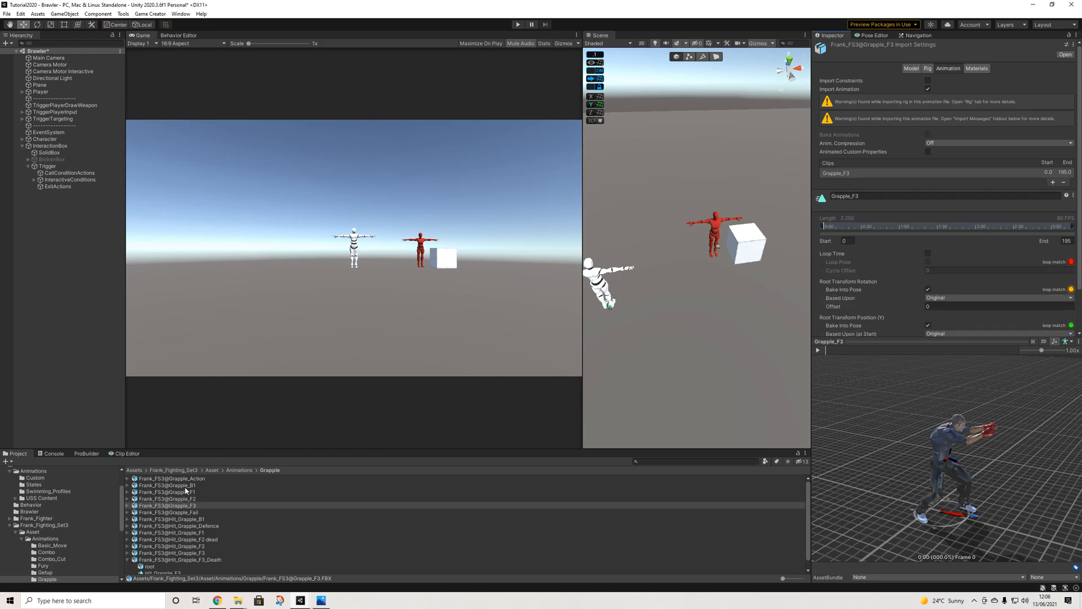
Turn off Loop Time for the Hit_Grapple_F3 clip in Frank_FS3@Hit_Grapple_F3_Death
{"action": "left_click", "coordinate": [186, 512]}
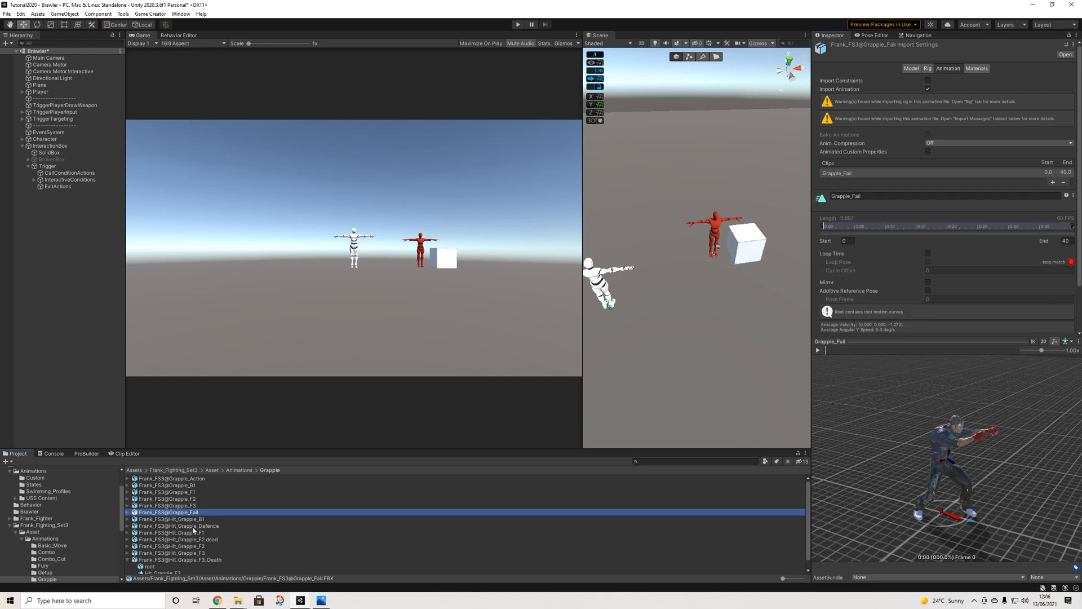
{"action": "scroll", "coordinate": [187, 541], "scroll_direction": "down", "scroll_amount": 1}
{"action": "left_click", "coordinate": [182, 551]}
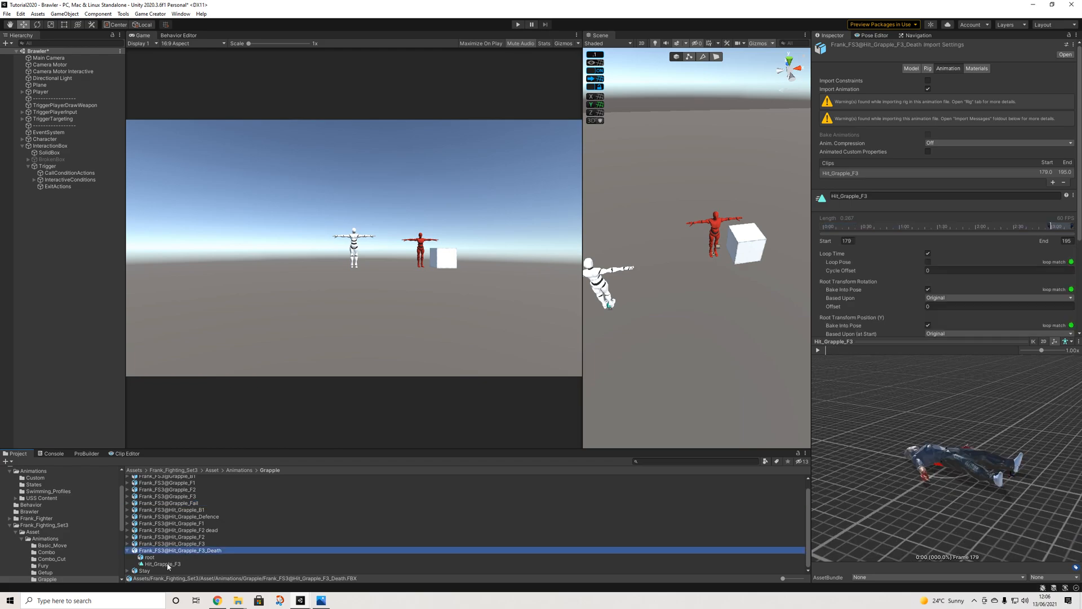
{"action": "left_click", "coordinate": [928, 254]}
{"action": "left_click", "coordinate": [929, 254]}
{"action": "left_click", "coordinate": [817, 350]}
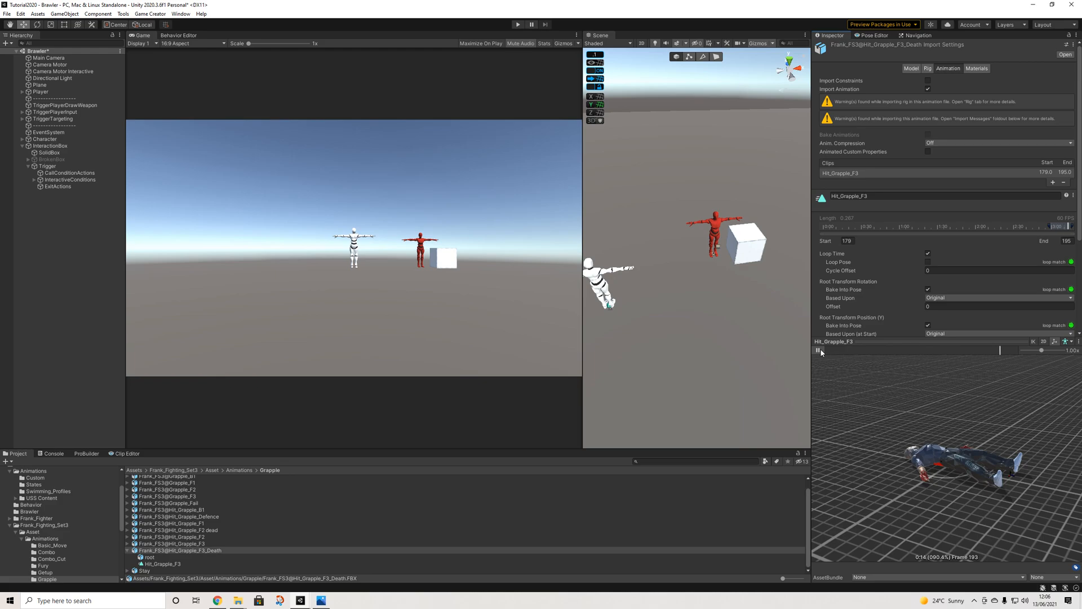
{"action": "left_click", "coordinate": [928, 254]}
{"action": "scroll", "coordinate": [1052, 303], "scroll_direction": "down", "scroll_amount": 5}
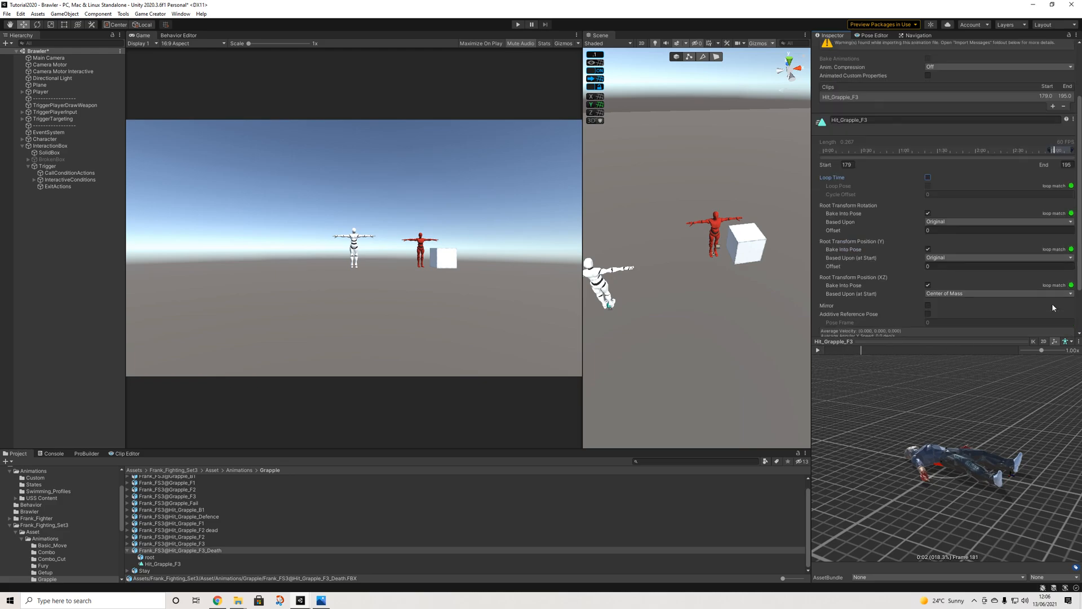
Preview the Hit_Grapple_F3 death clip through to its last frame
{"action": "left_click", "coordinate": [819, 349]}
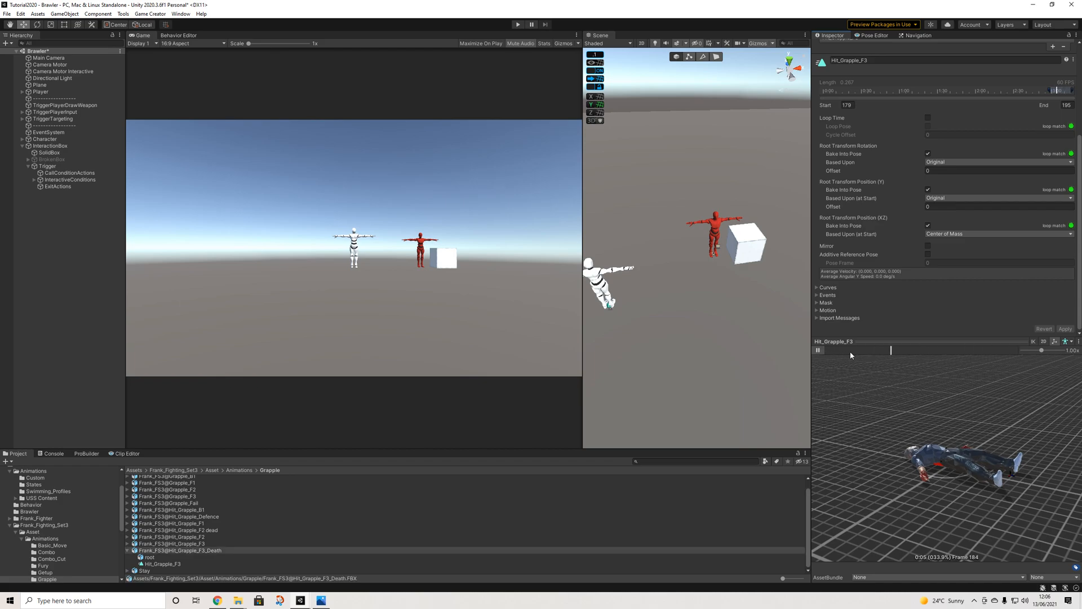
{"action": "left_click", "coordinate": [818, 350]}
{"action": "left_click_drag", "start_coordinate": [831, 351], "coordinate": [1019, 365]}
{"action": "middle_click_drag", "start_coordinate": [678, 267], "coordinate": [711, 286]}
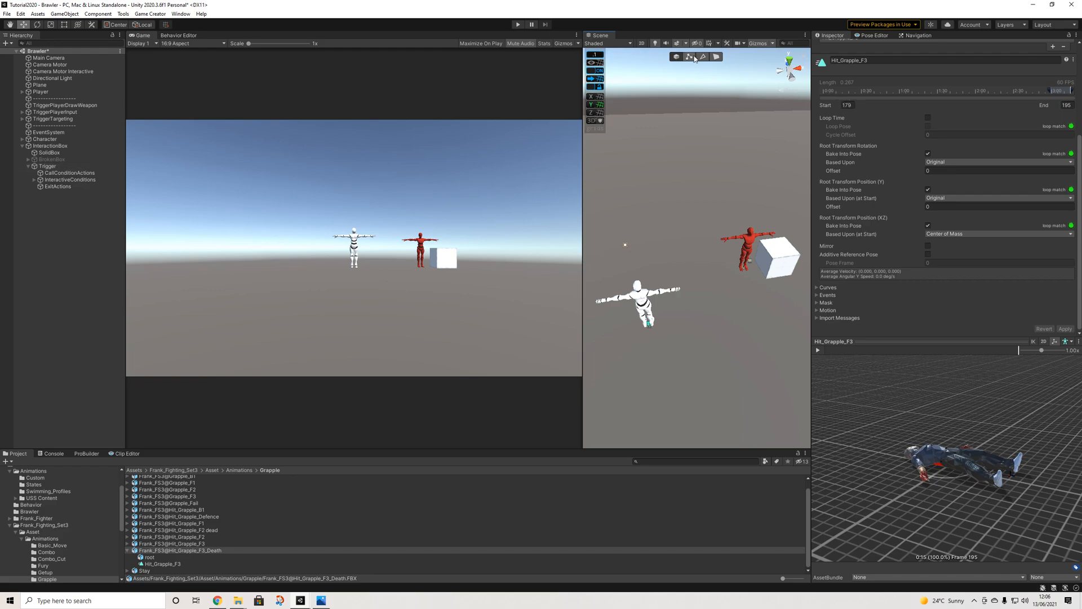
Move the 2-second wait in InteractiveConditions ahead of the SolidBox and BrokenBox swap and play-test the interaction
{"action": "left_click", "coordinate": [44, 179]}
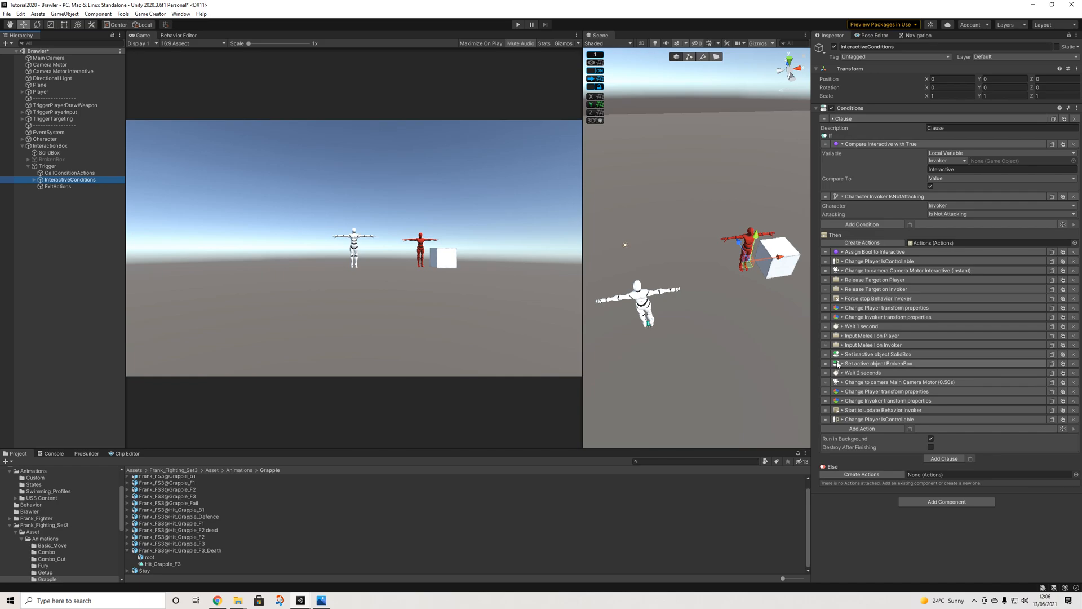
{"action": "left_click_drag", "start_coordinate": [829, 382], "coordinate": [832, 352]}
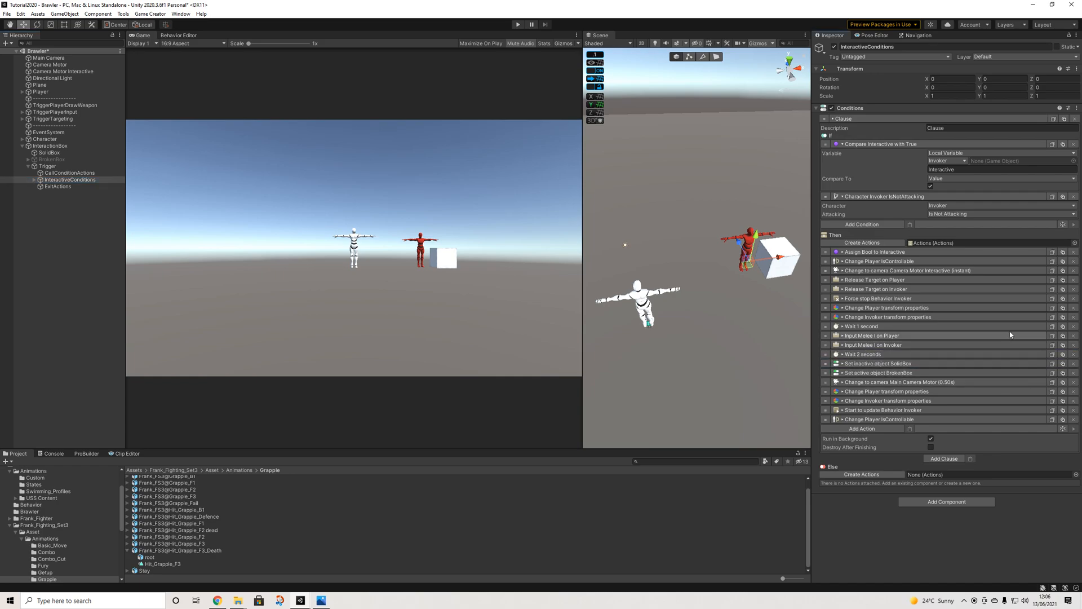
{"action": "left_click", "coordinate": [519, 27]}
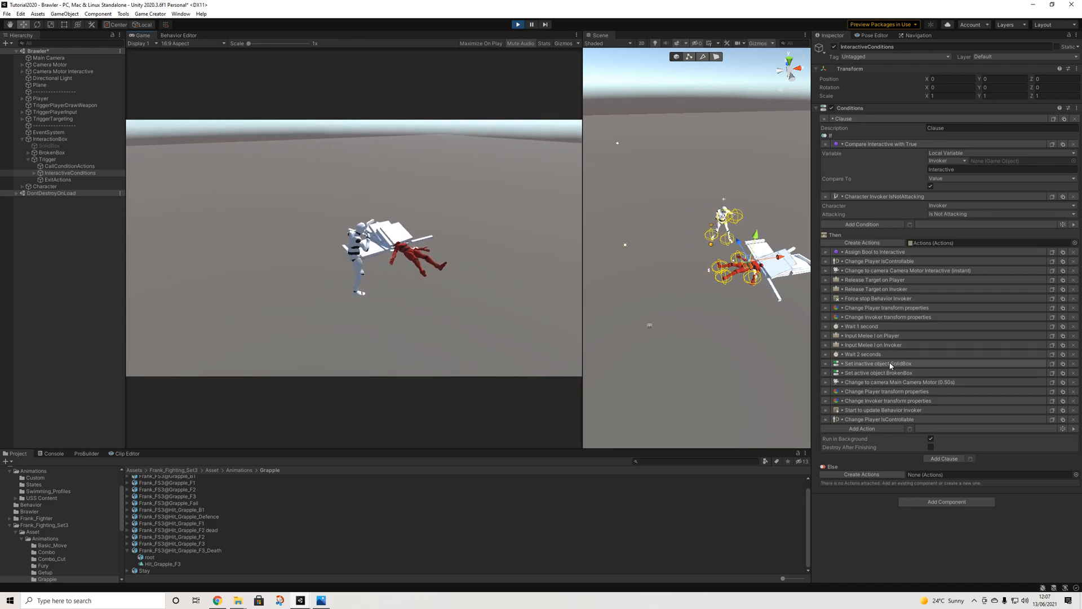
{"action": "left_click", "coordinate": [525, 24]}
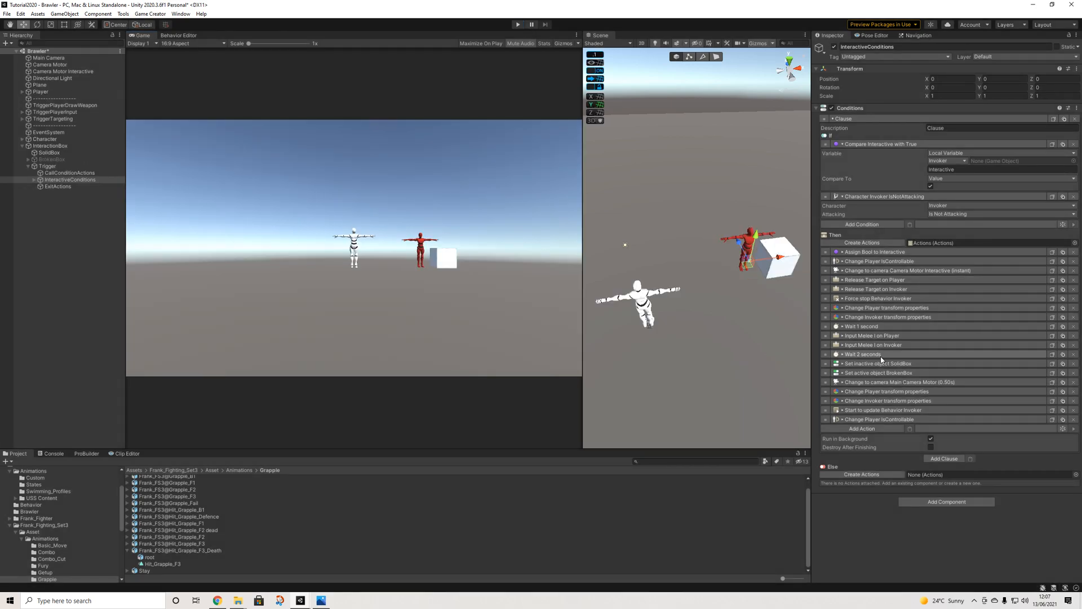
Split the wait into 1 second before the SolidBox and BrokenBox swap and 1 second after it, and play-test the interaction
{"action": "left_click", "coordinate": [868, 354]}
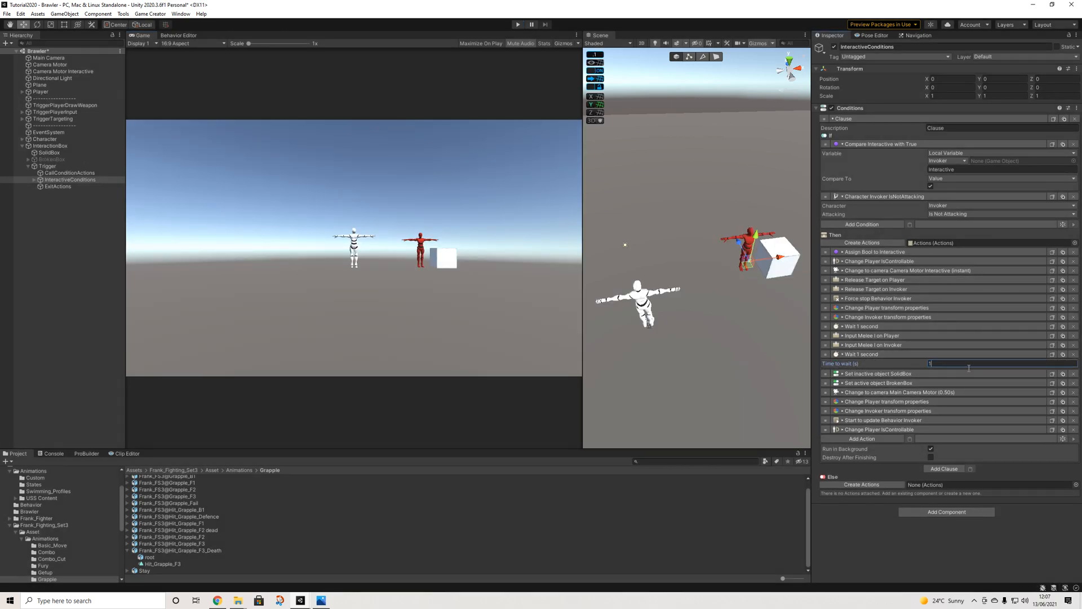
{"action": "left_click", "coordinate": [1052, 354]}
{"action": "left_click_drag", "start_coordinate": [836, 375], "coordinate": [845, 410]}
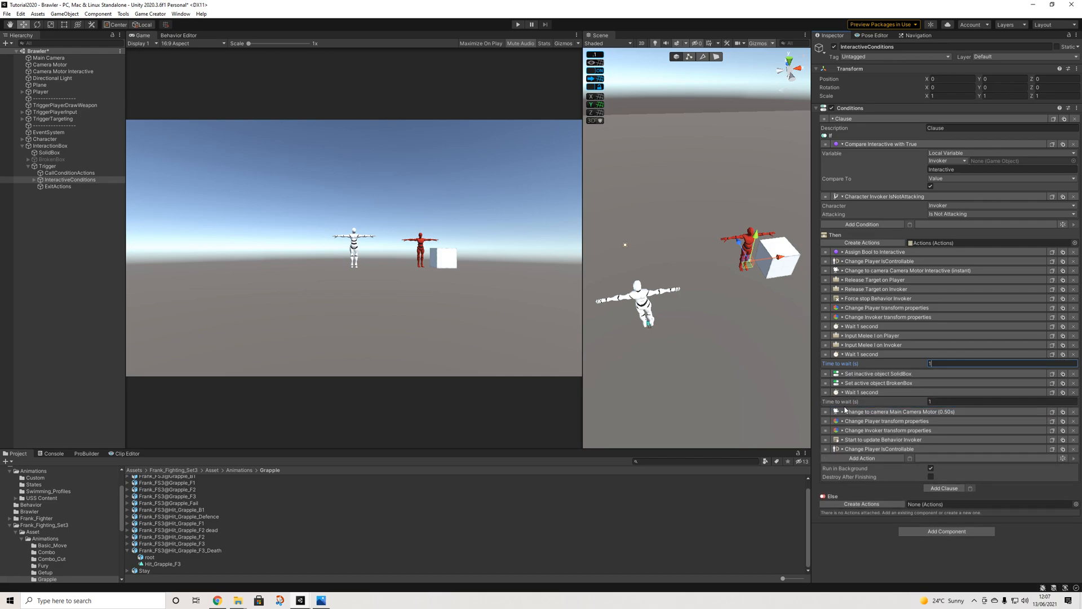
{"action": "left_click", "coordinate": [519, 25]}
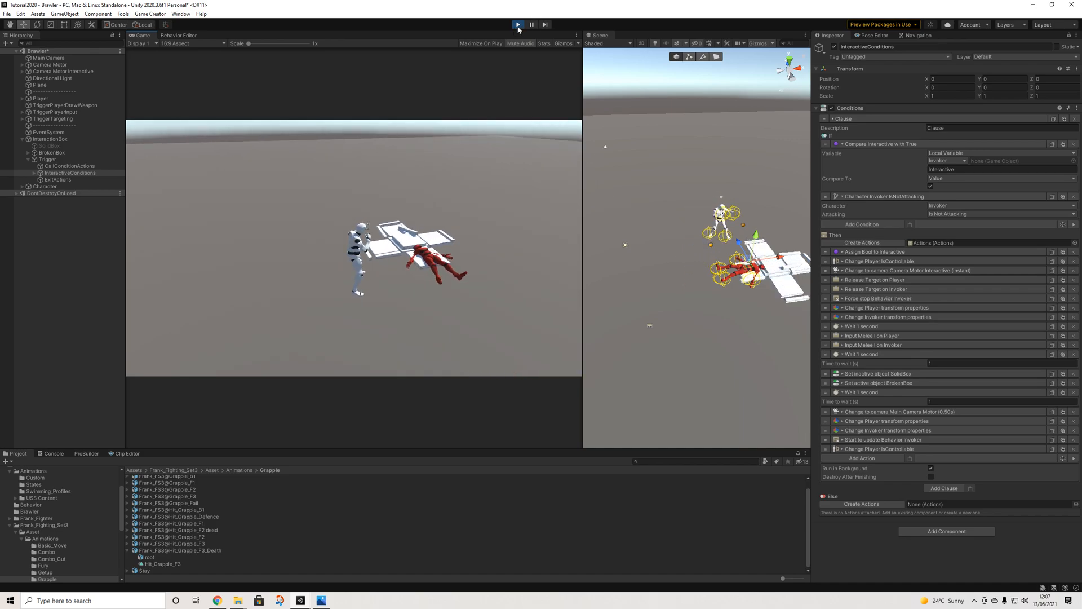
{"action": "left_click", "coordinate": [517, 24]}
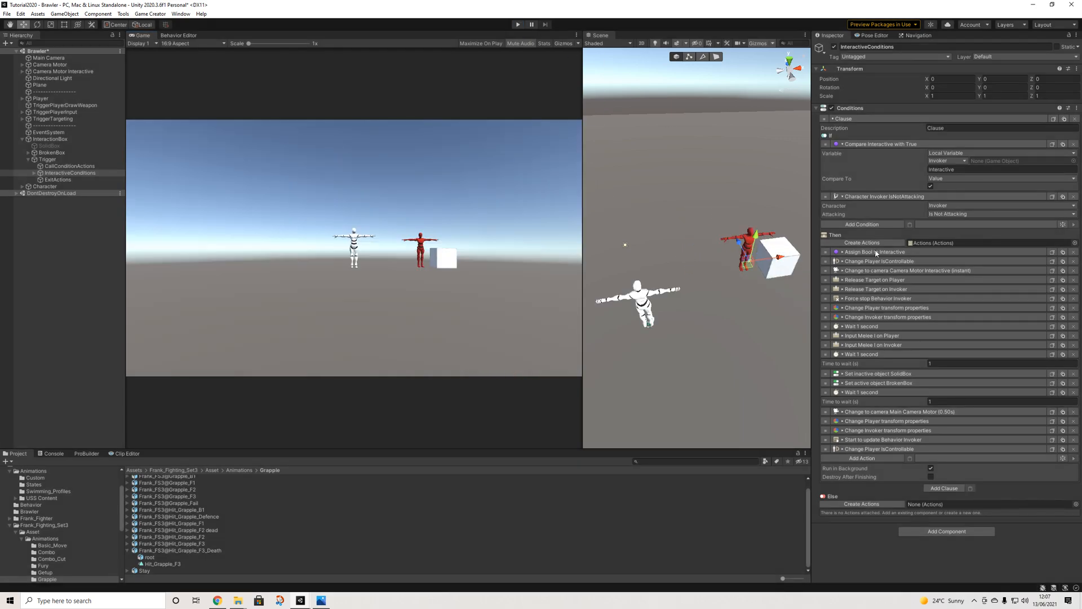
Delete the wait before the box swap and set the remaining wait after the BrokenBox activation to 2 seconds
{"action": "left_click", "coordinate": [875, 355]}
{"action": "left_click", "coordinate": [875, 355]}
{"action": "left_click", "coordinate": [876, 356]}
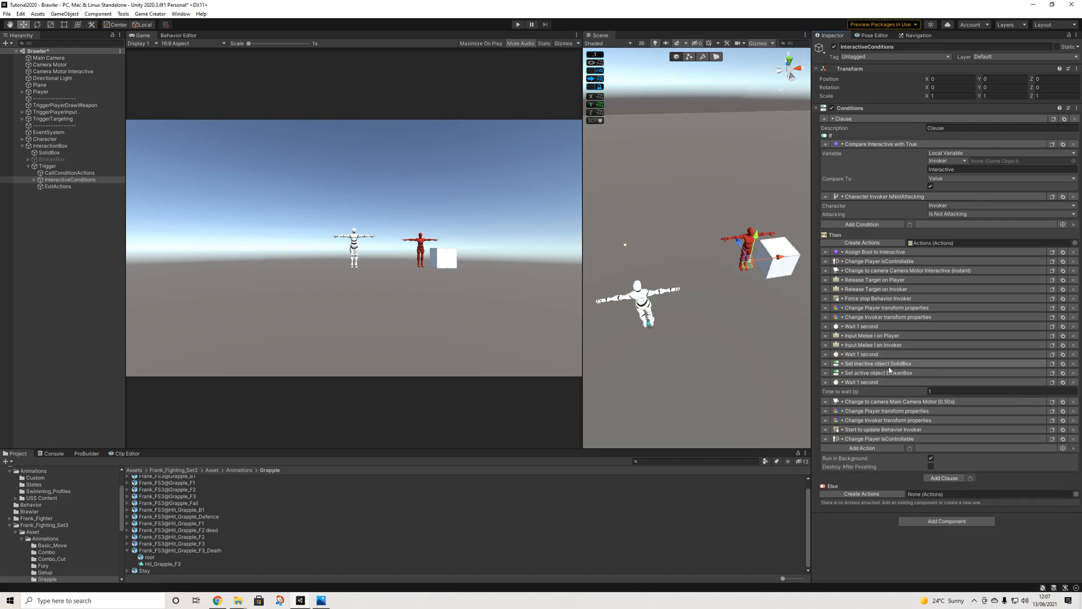
{"action": "left_click", "coordinate": [1074, 354]}
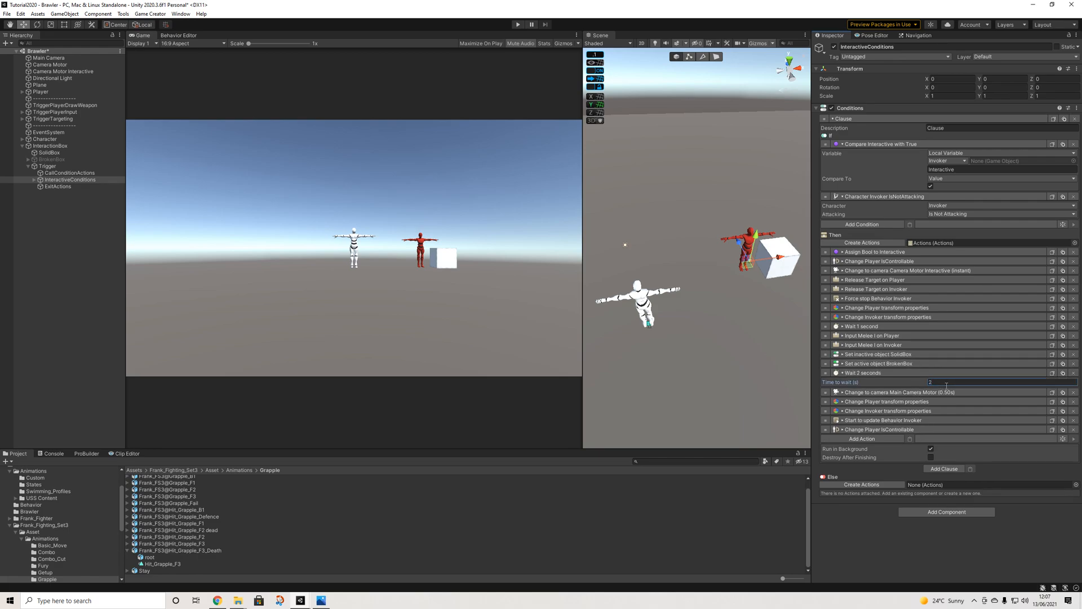
{"action": "left_click", "coordinate": [875, 373]}
{"action": "left_click", "coordinate": [875, 373]}
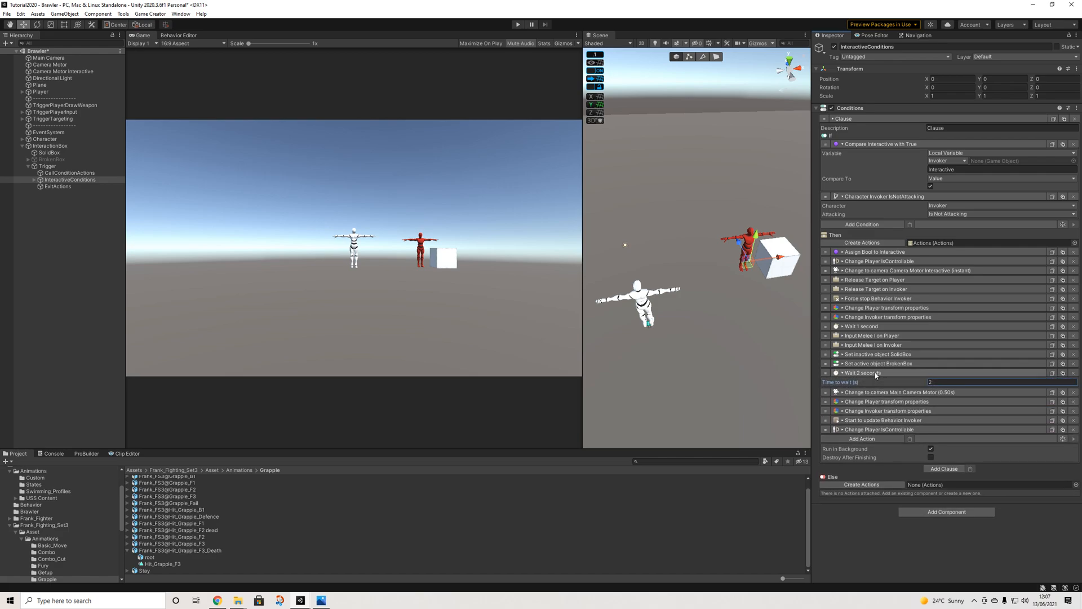
{"action": "left_click", "coordinate": [876, 374]}
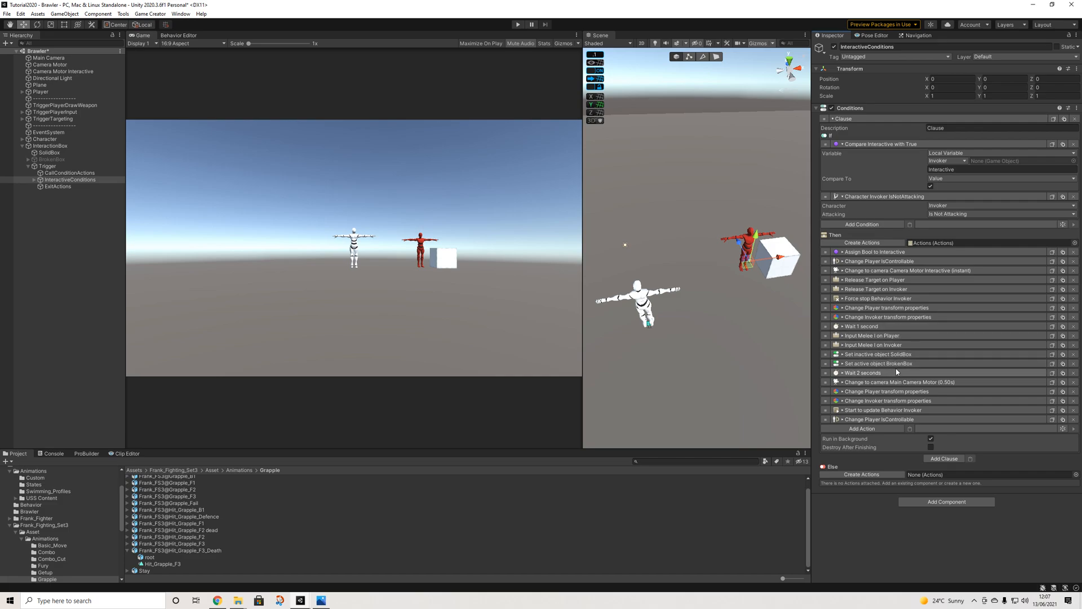
Examine the Trigger's collider placement relative to the solid box and both fighters from several angles in the scene
{"action": "scroll", "coordinate": [699, 243], "scroll_direction": "down", "scroll_amount": 3}
{"action": "middle_click_drag", "start_coordinate": [760, 287], "coordinate": [737, 291]}
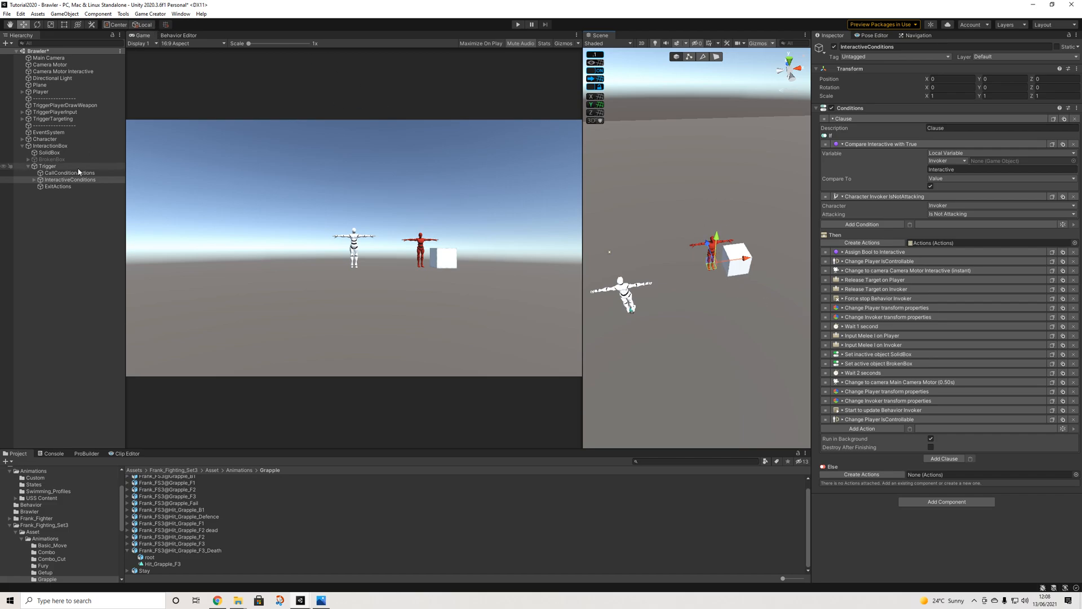
{"action": "left_click", "coordinate": [26, 168]}
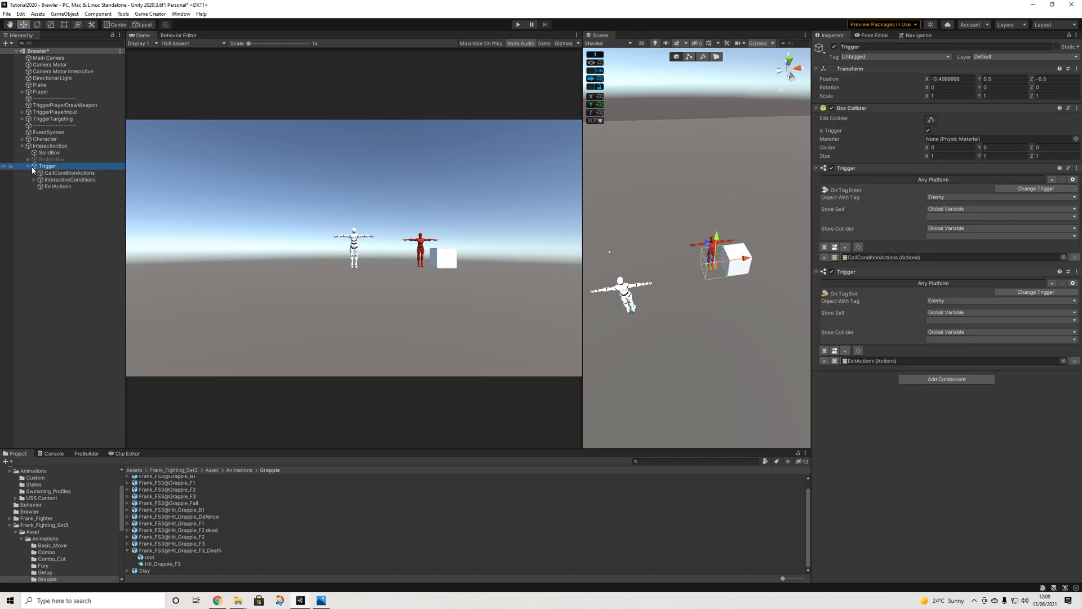
{"action": "left_click", "coordinate": [27, 167]}
{"action": "mouse_move", "coordinate": [732, 302]}
{"action": "middle_mouse_down"}
{"action": "mouse_move", "coordinate": [707, 316]}
{"action": "mouse_move", "coordinate": [732, 302]}
{"action": "middle_mouse_up"}
{"action": "scroll", "coordinate": [658, 314], "scroll_direction": "up", "scroll_amount": 3}
{"action": "scroll", "coordinate": [712, 309], "scroll_direction": "up", "scroll_amount": 5}
{"action": "scroll", "coordinate": [732, 302], "scroll_direction": "up", "scroll_amount": 5}
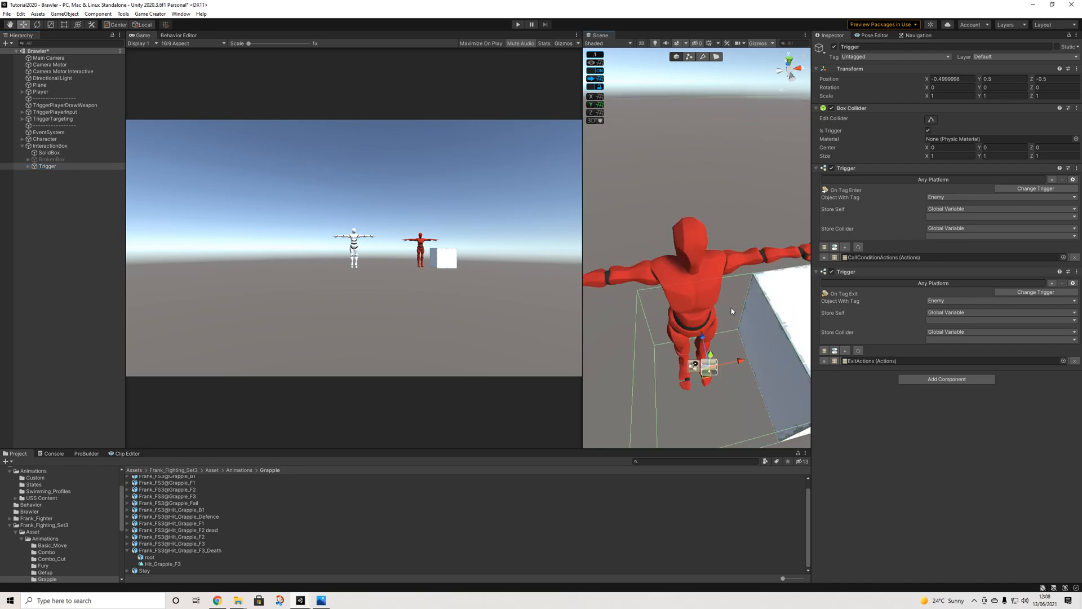
{"action": "scroll", "coordinate": [745, 292], "scroll_direction": "down", "scroll_amount": 4}
{"action": "scroll", "coordinate": [686, 337], "scroll_direction": "down", "scroll_amount": 2}
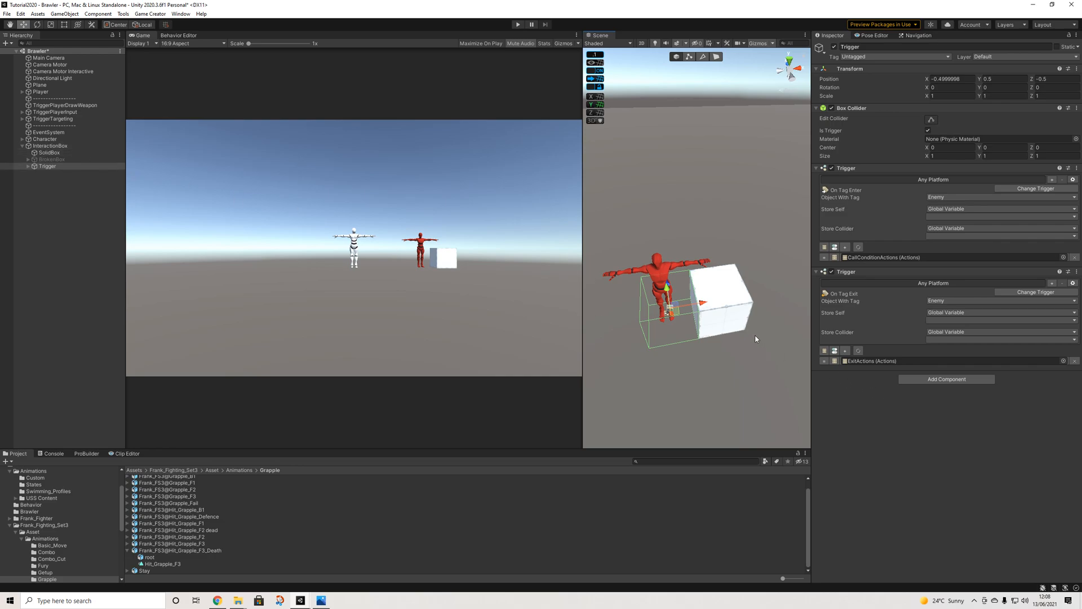
{"action": "scroll", "coordinate": [730, 327], "scroll_direction": "down", "scroll_amount": 2}
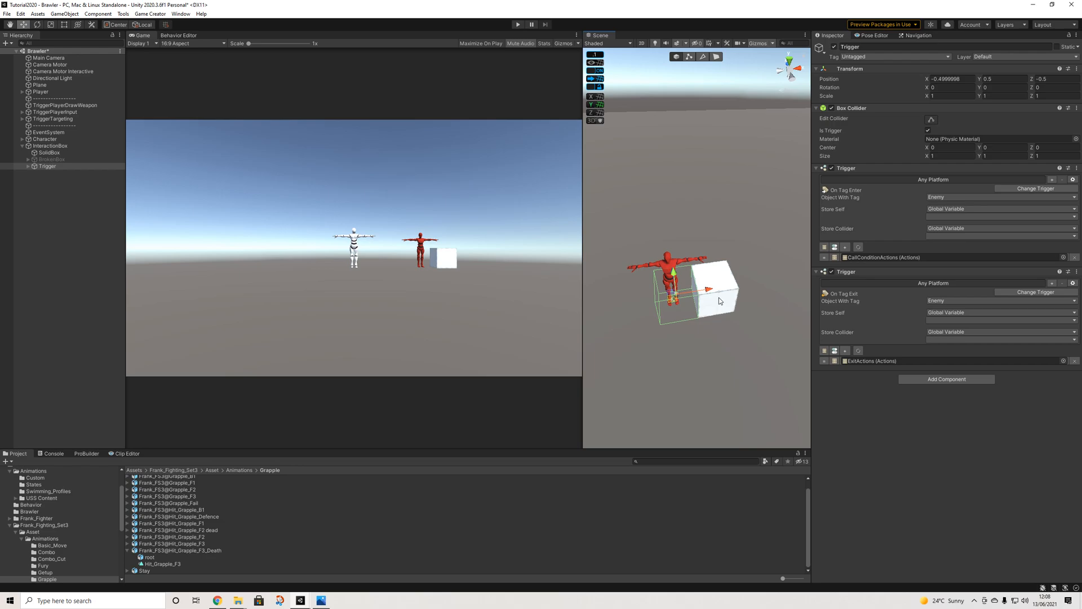
{"action": "left_click_drag", "start_coordinate": [742, 300], "coordinate": [690, 334], "text": "alt"}
{"action": "middle_click_drag", "start_coordinate": [690, 333], "coordinate": [722, 333]}
{"action": "scroll", "coordinate": [733, 321], "scroll_direction": "down", "scroll_amount": 3}
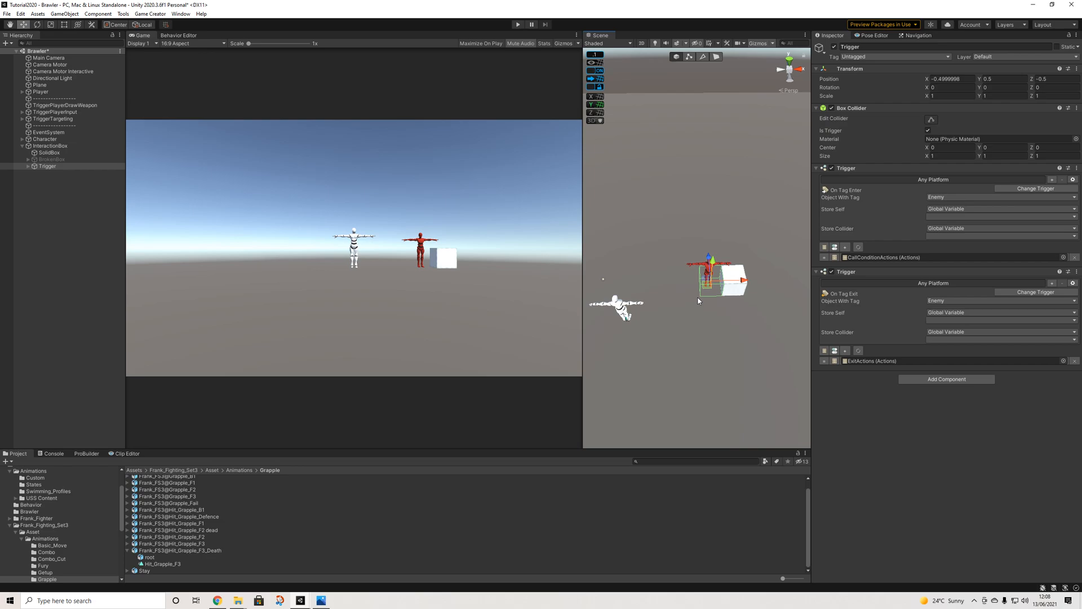
{"action": "right_click_drag", "start_coordinate": [676, 301], "coordinate": [713, 336]}
{"action": "left_click_drag", "start_coordinate": [745, 307], "coordinate": [699, 250], "text": "alt"}
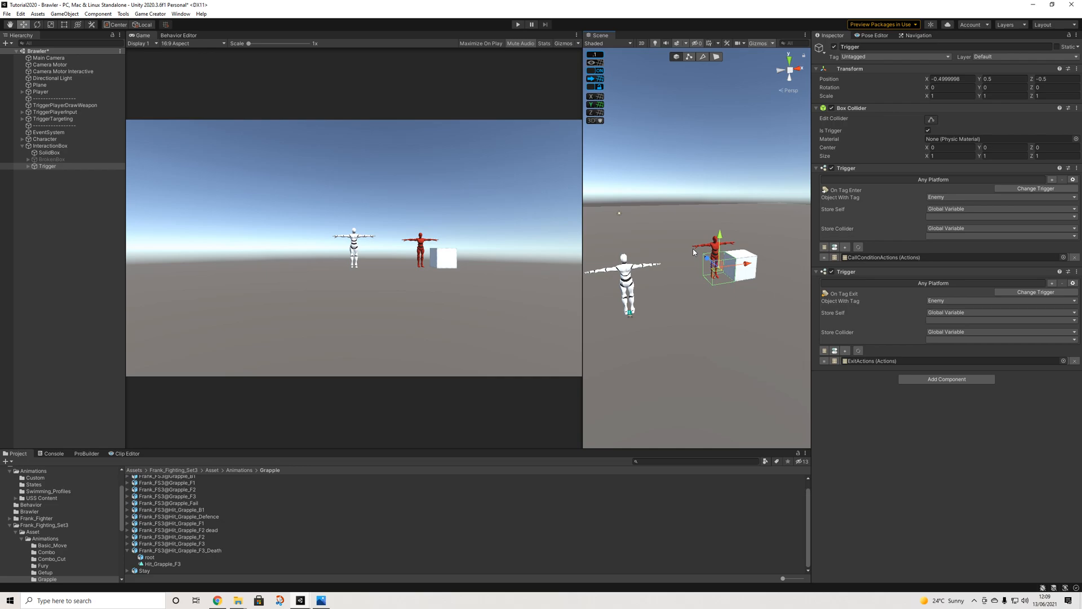
{"action": "left_click_drag", "start_coordinate": [721, 245], "coordinate": [763, 325], "text": "alt"}
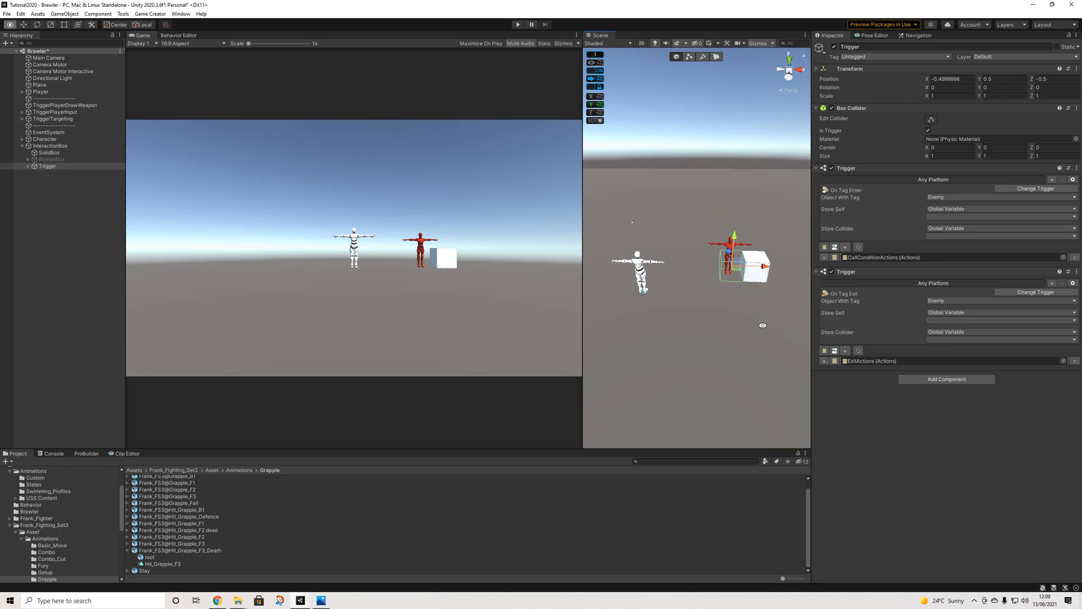
{"action": "mouse_move", "coordinate": [690, 272]}
{"action": "middle_mouse_down"}
{"action": "mouse_move", "coordinate": [702, 283]}
{"action": "mouse_move", "coordinate": [689, 266]}
{"action": "middle_mouse_up"}
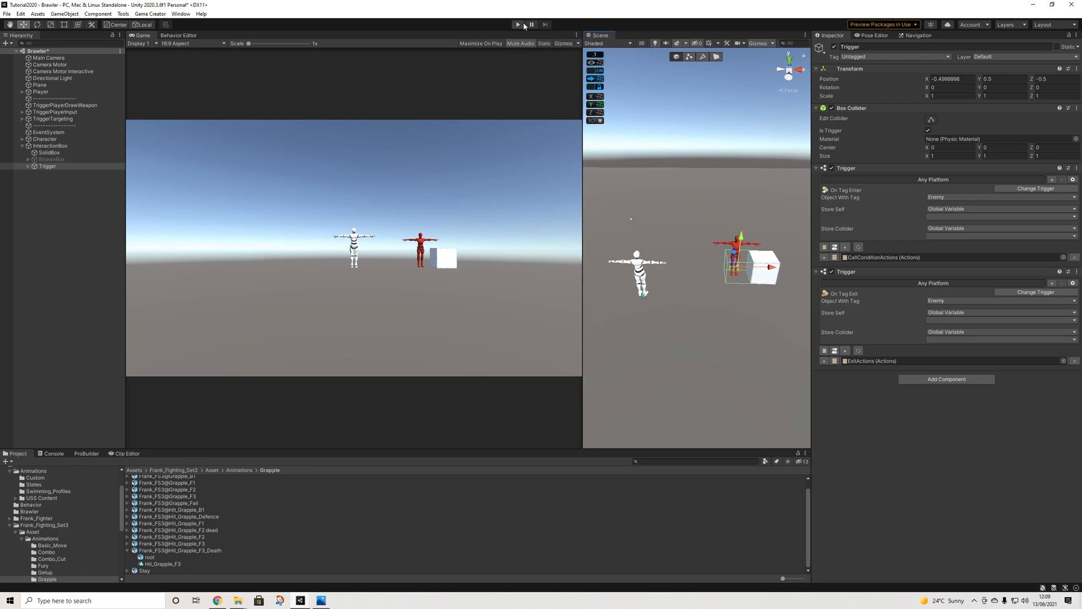
Play-test the scene twice, checking how the fighters behave around the box and during the box-breaking interaction
{"action": "left_click", "coordinate": [524, 25]}
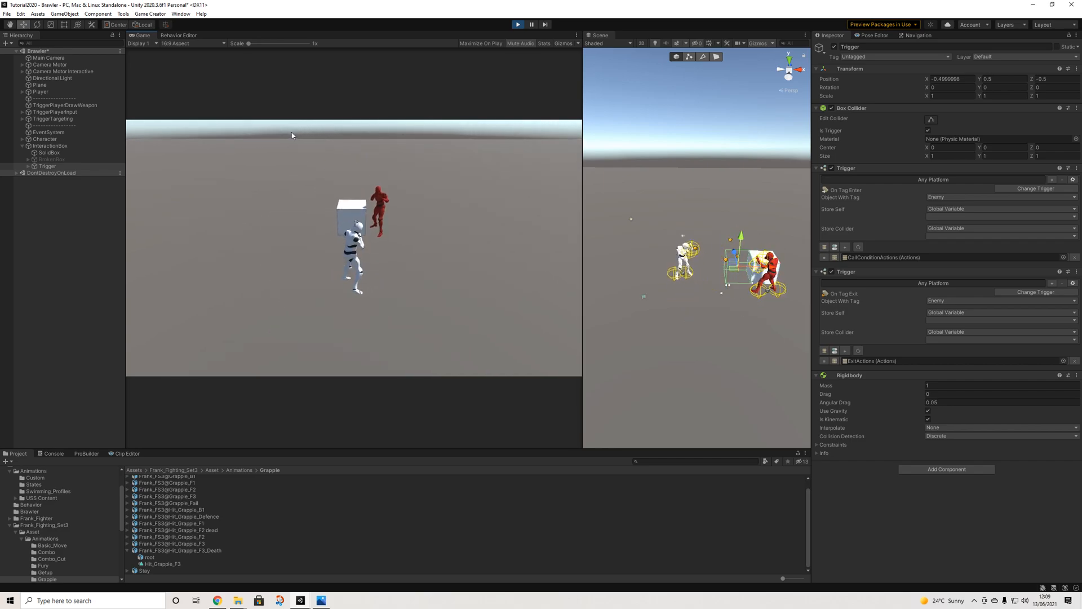
{"action": "left_click", "coordinate": [517, 25]}
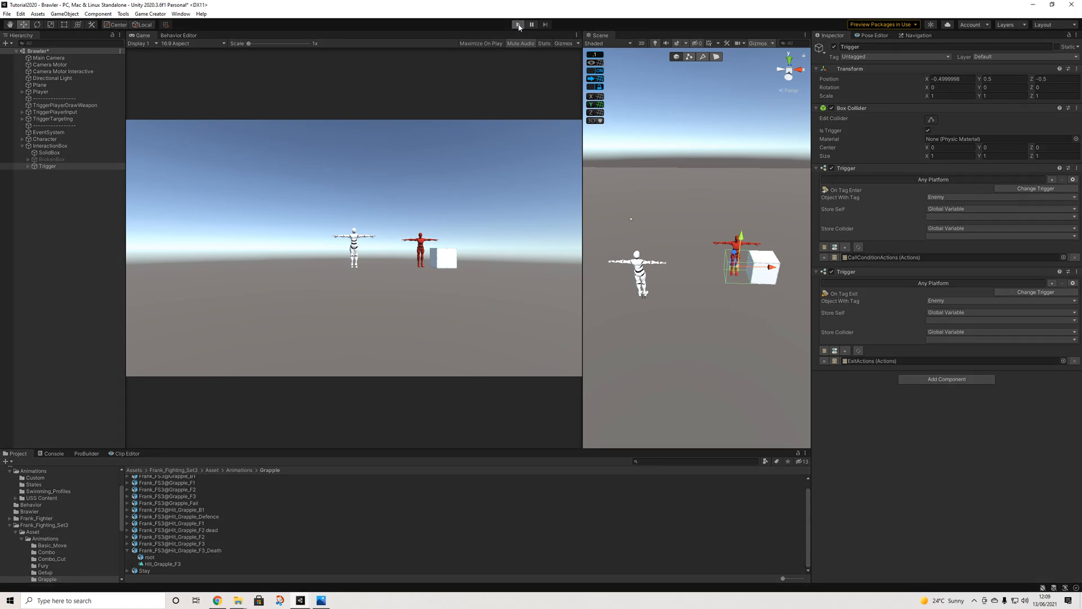
{"action": "left_click", "coordinate": [518, 25]}
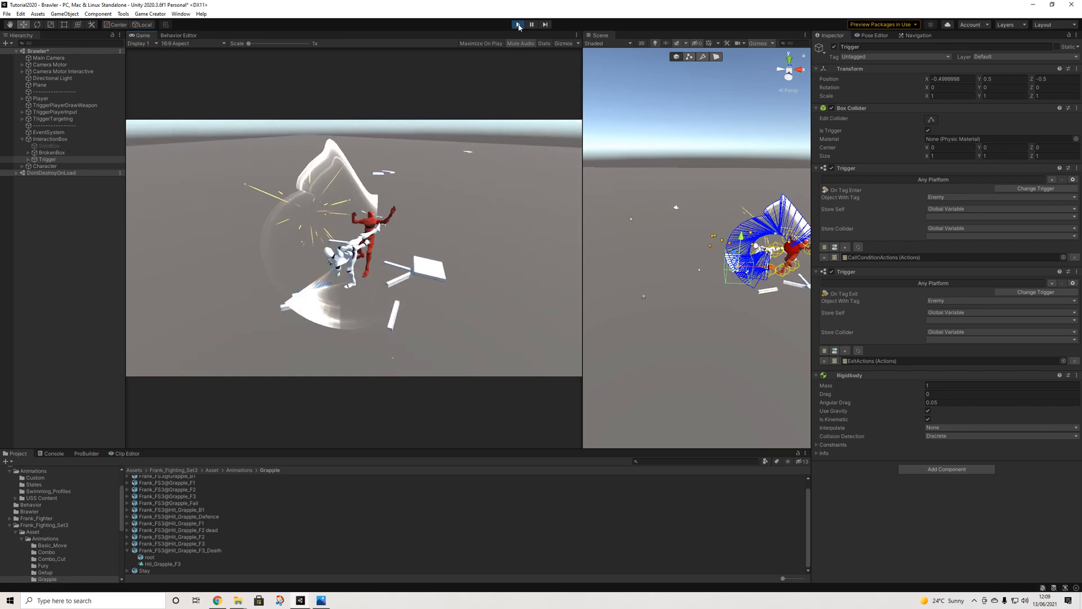
{"action": "left_click", "coordinate": [518, 24]}
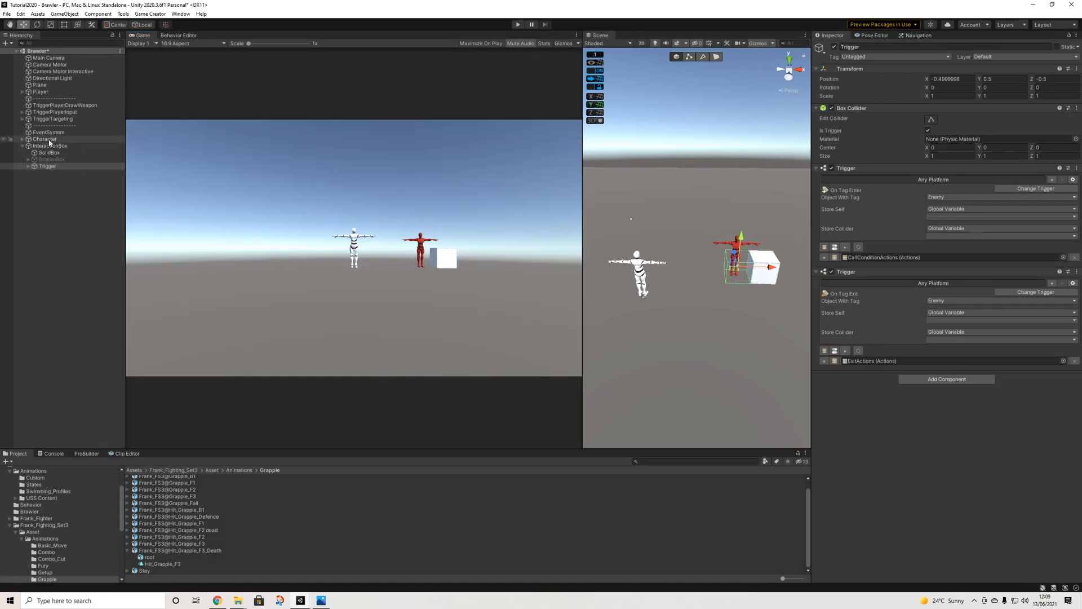
Review the InteractiveConditions action list under Trigger, inspecting the first Change Player IsControllable action's settings
{"action": "left_click", "coordinate": [29, 166]}
{"action": "left_click", "coordinate": [53, 173]}
{"action": "left_click", "coordinate": [51, 179]}
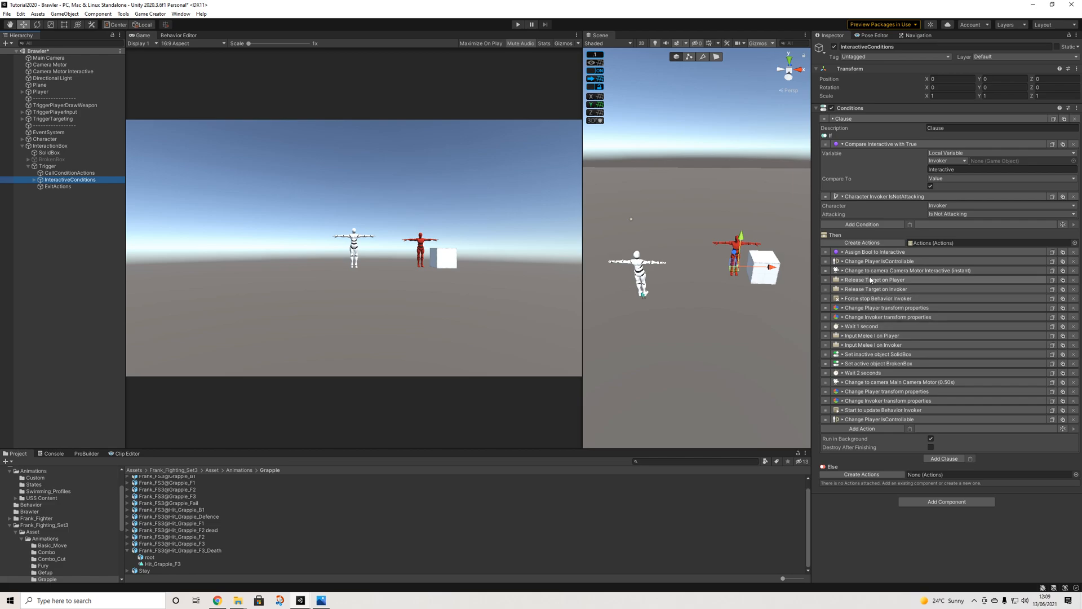
{"action": "left_click", "coordinate": [879, 261]}
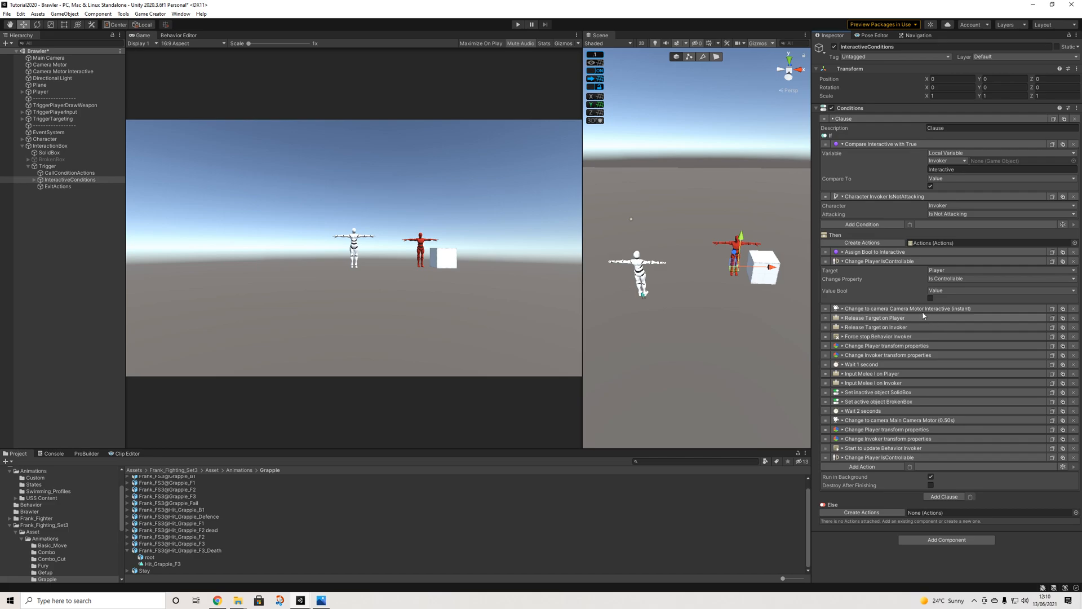
{"action": "left_click", "coordinate": [899, 261]}
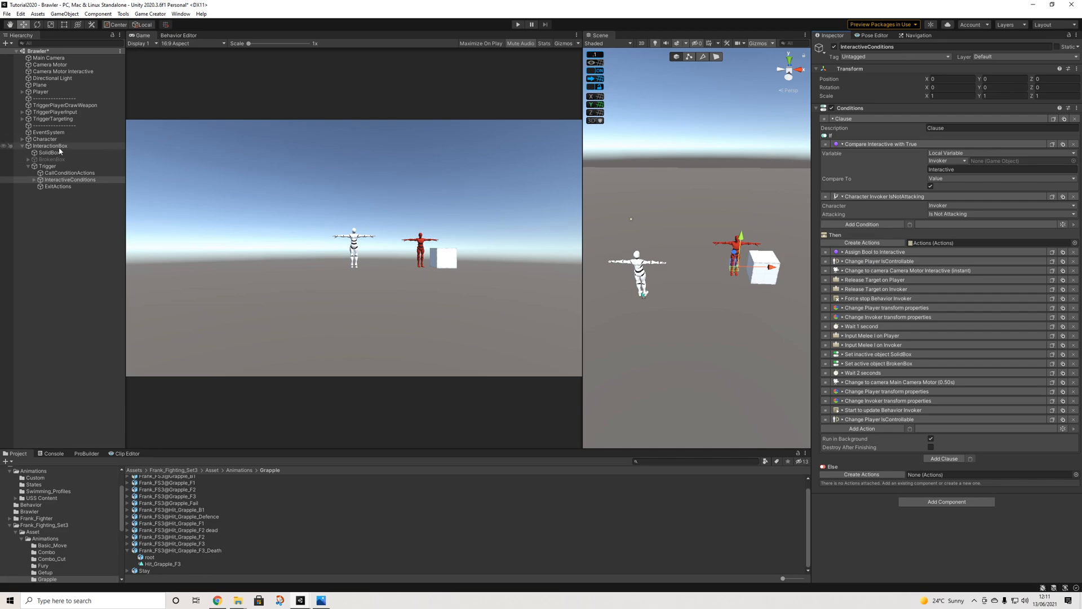
Open the Brawler melee weapon in the Brawler assets folder, and try disabling its Combo01_AA combo before re-enabling it
{"action": "scroll", "coordinate": [93, 523], "scroll_direction": "up", "scroll_amount": 3}
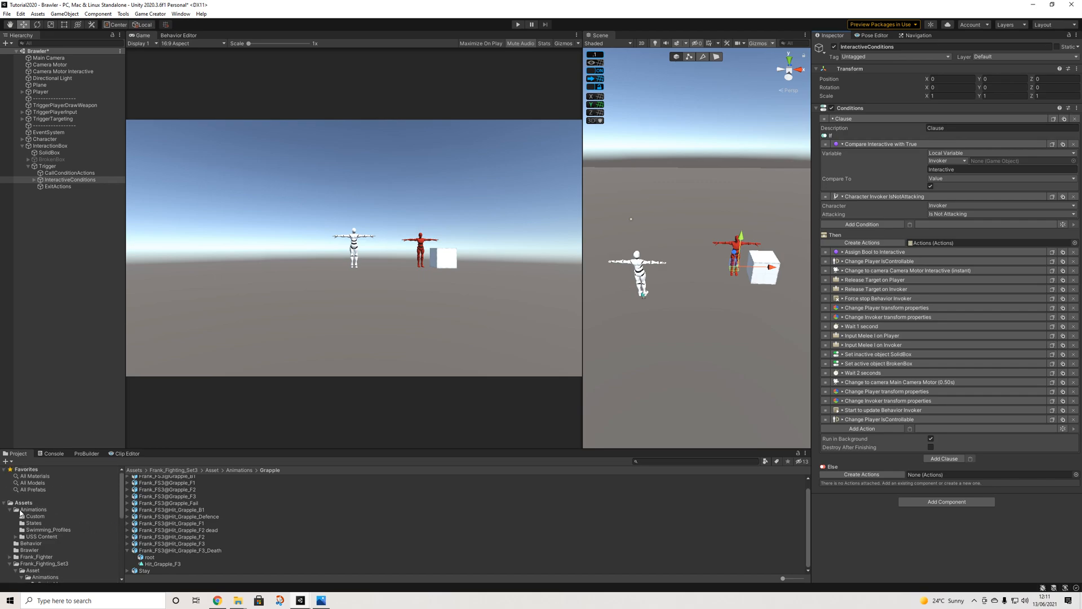
{"action": "left_click", "coordinate": [9, 510]}
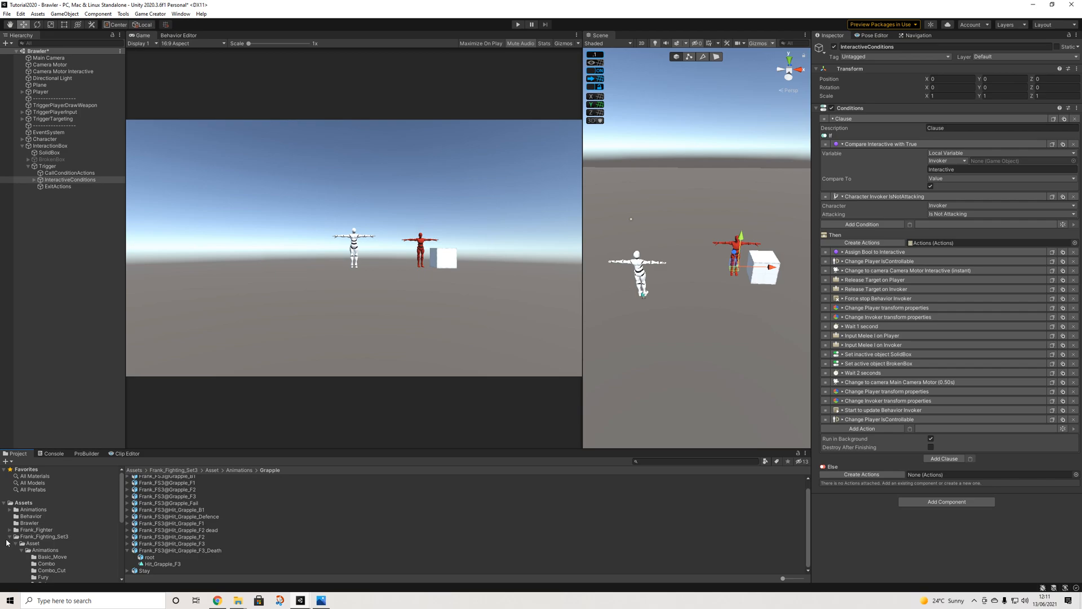
{"action": "left_click", "coordinate": [9, 537]}
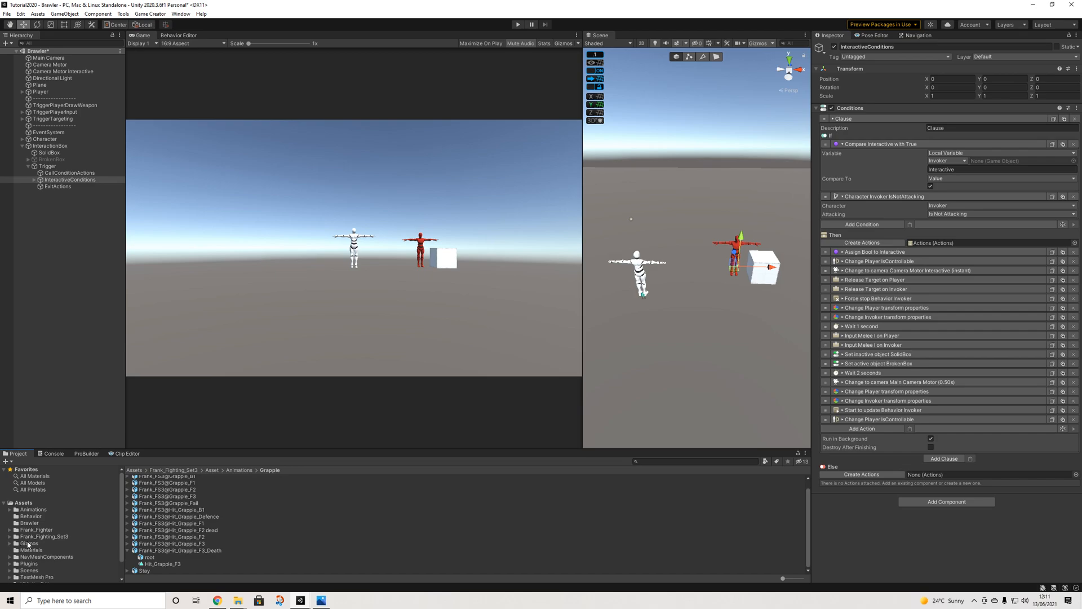
{"action": "left_click", "coordinate": [31, 524]}
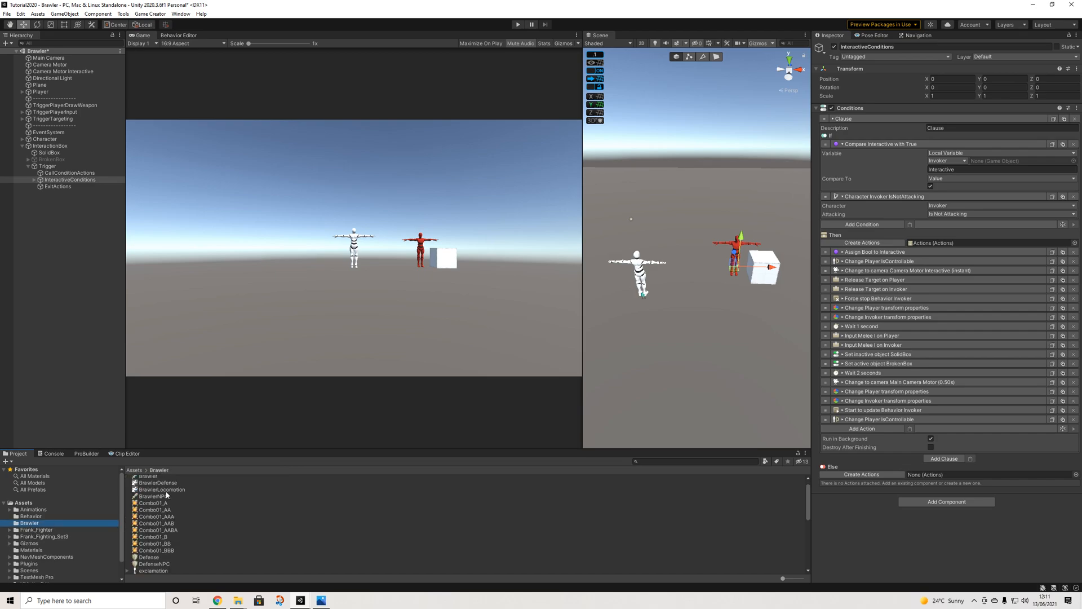
{"action": "scroll", "coordinate": [150, 488], "scroll_direction": "up", "scroll_amount": 1}
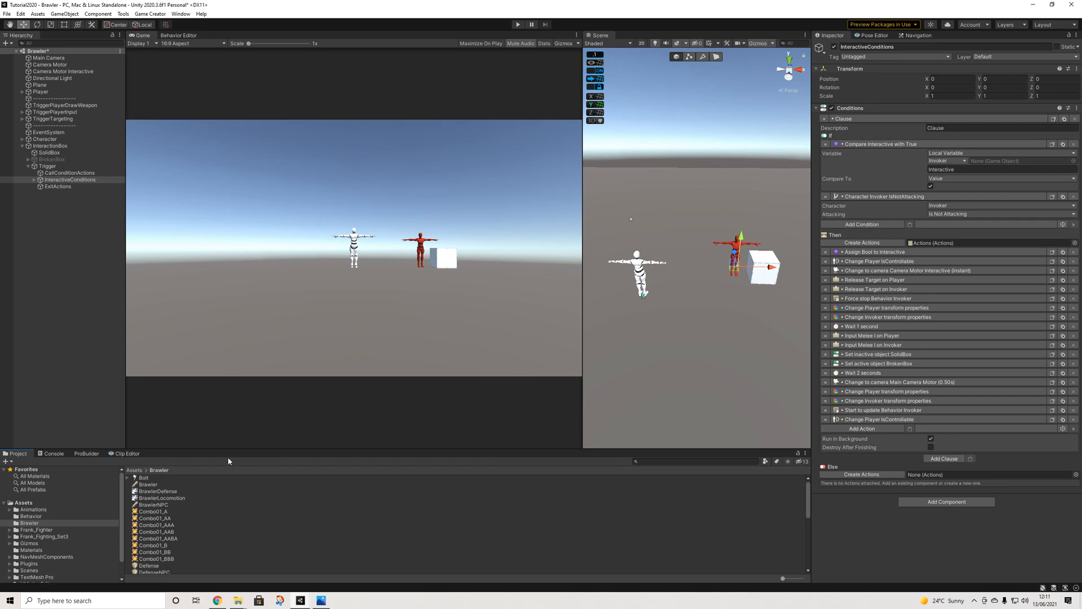
{"action": "left_click", "coordinate": [142, 484]}
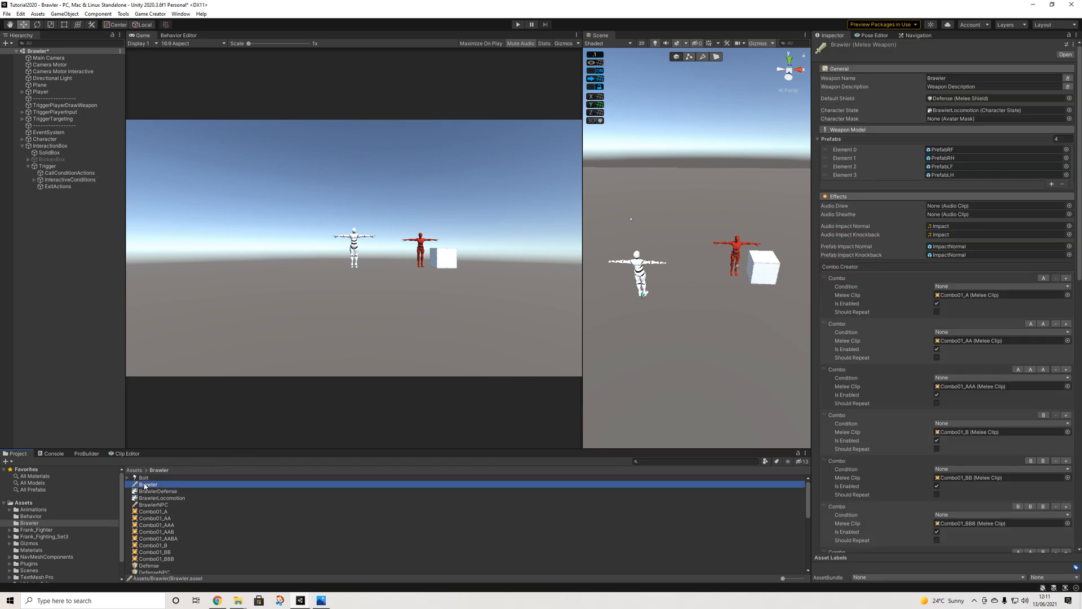
{"action": "left_click", "coordinate": [936, 350]}
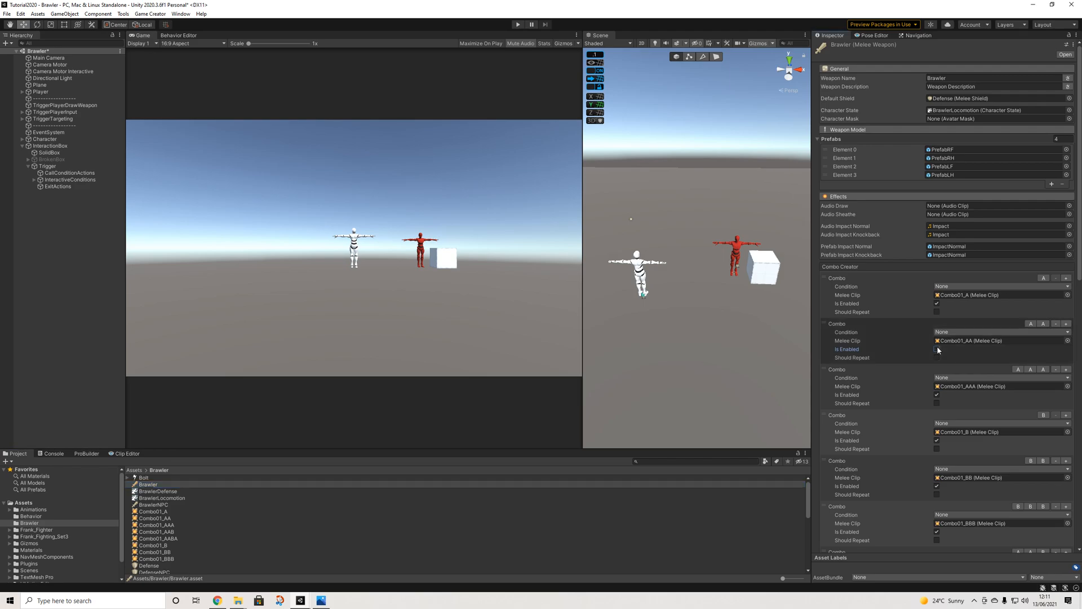
{"action": "left_click", "coordinate": [936, 350]}
Reopen the InteractiveConditions object to review its conditions and actions
{"action": "left_click", "coordinate": [70, 180]}
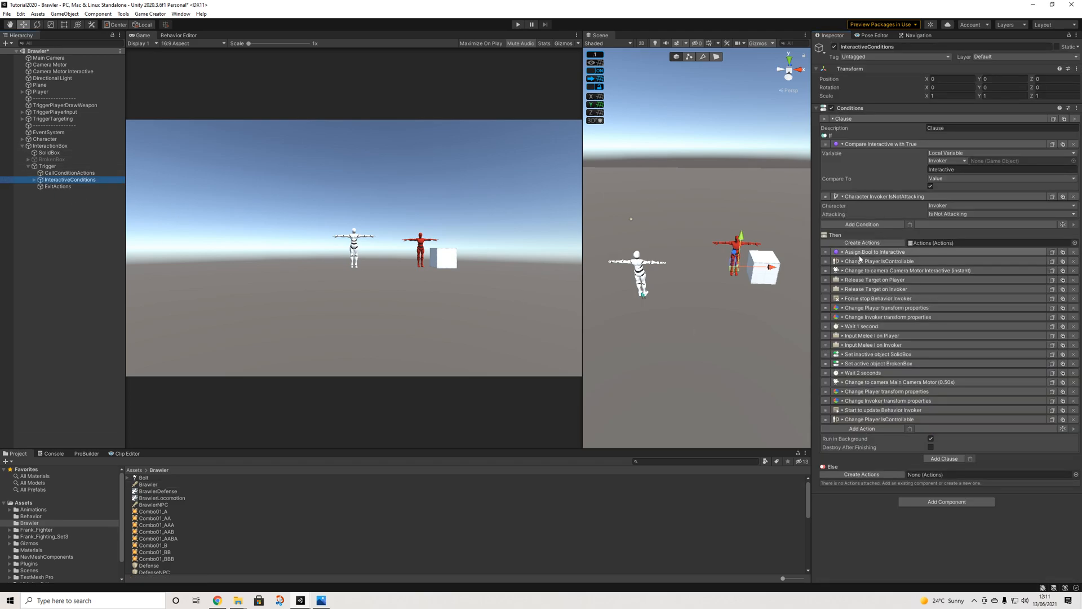